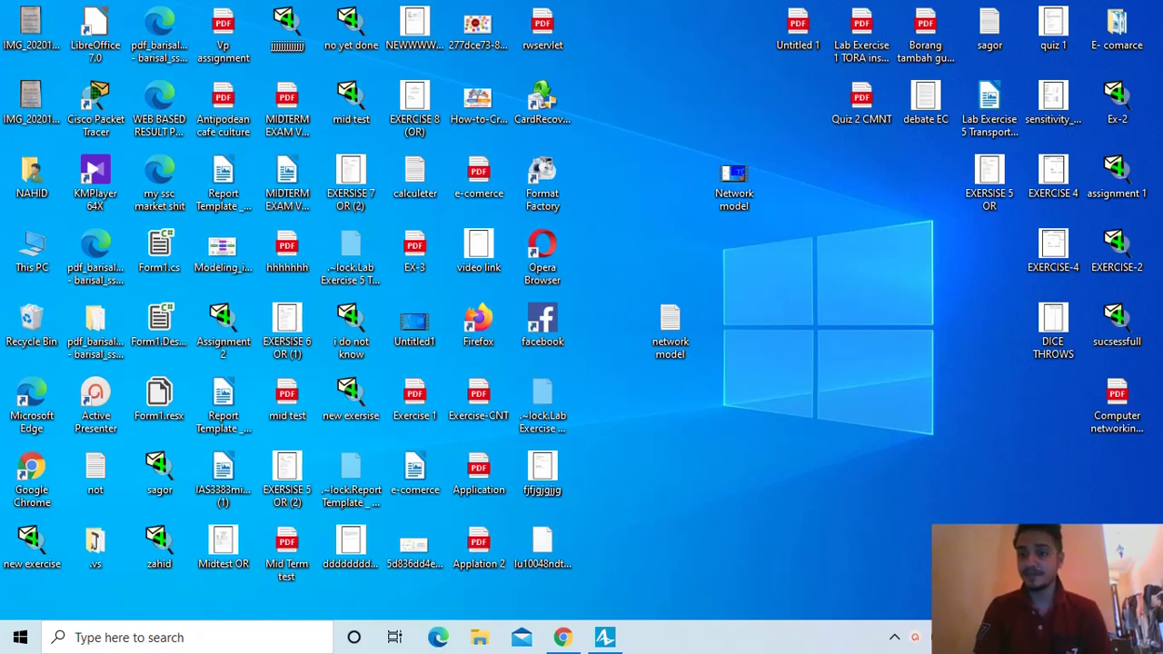
# - Switch to AnyLogic and start a new model named Market1
pyautogui.click(606, 639)
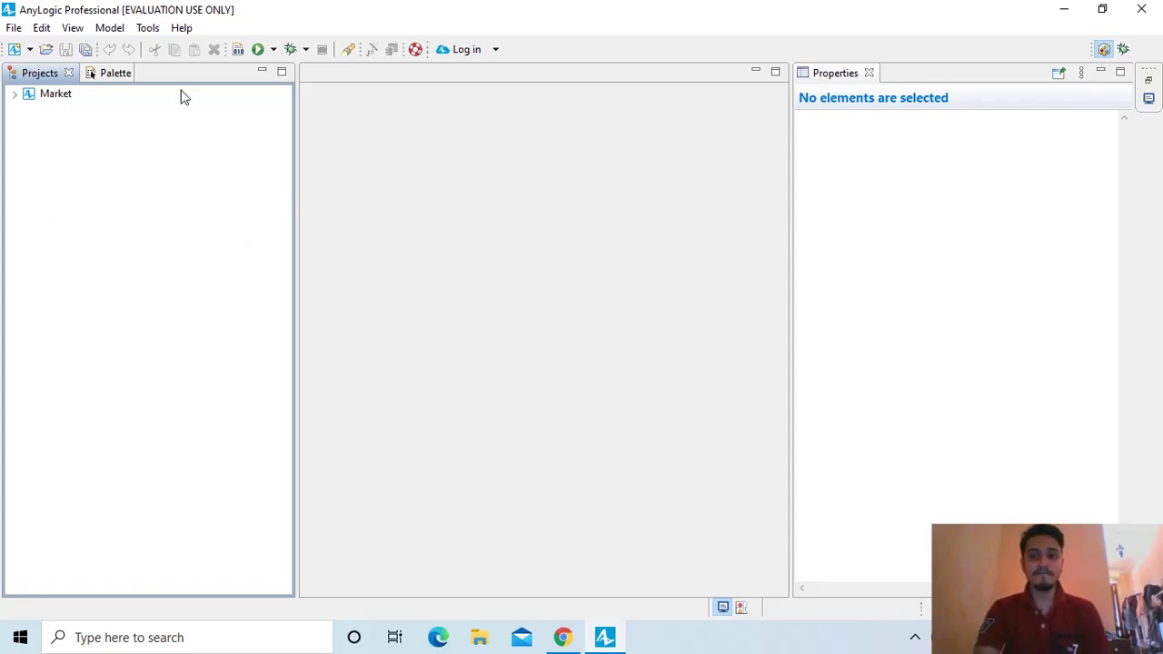
pyautogui.click(30, 51)
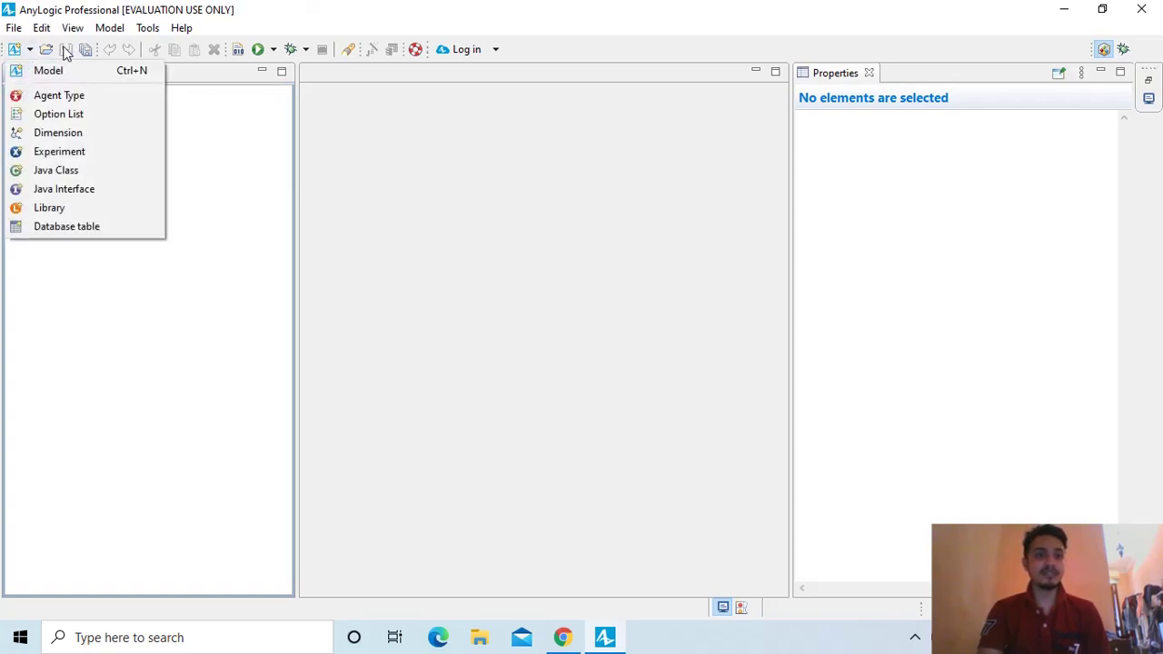
pyautogui.click(54, 75)
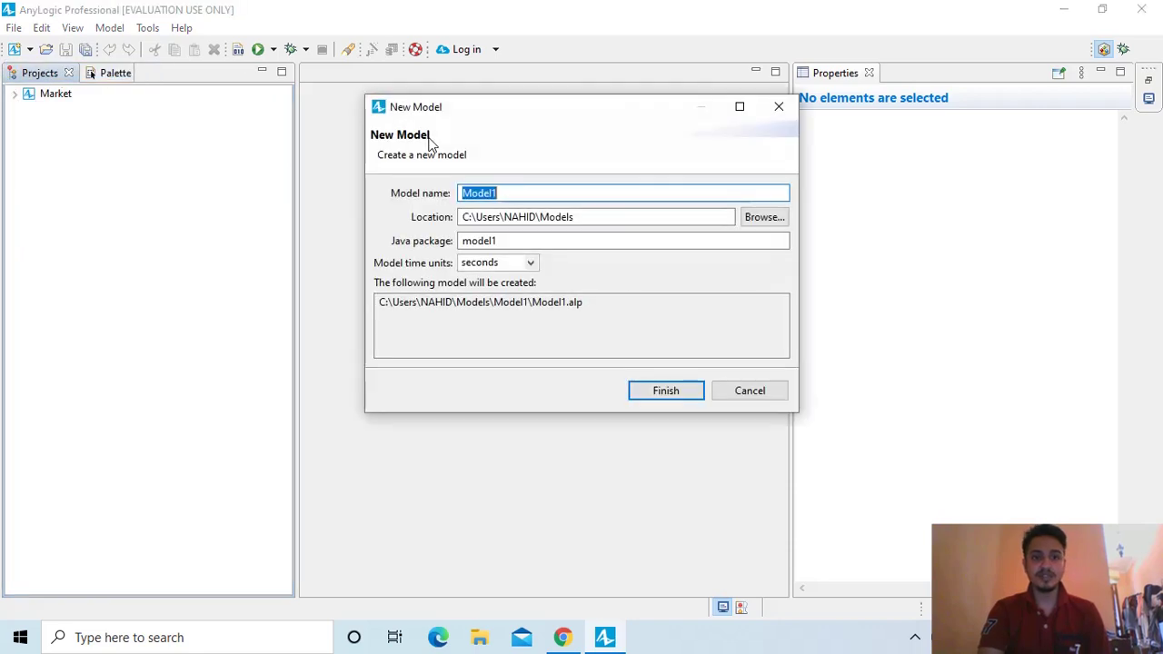
pyautogui.click(538, 193)
pyautogui.press('BackSpace')
pyautogui.press('BackSpace')
pyautogui.press('BackSpace')
pyautogui.press('BackSpace')
pyautogui.press('BackSpace')
pyautogui.press('BackSpace')
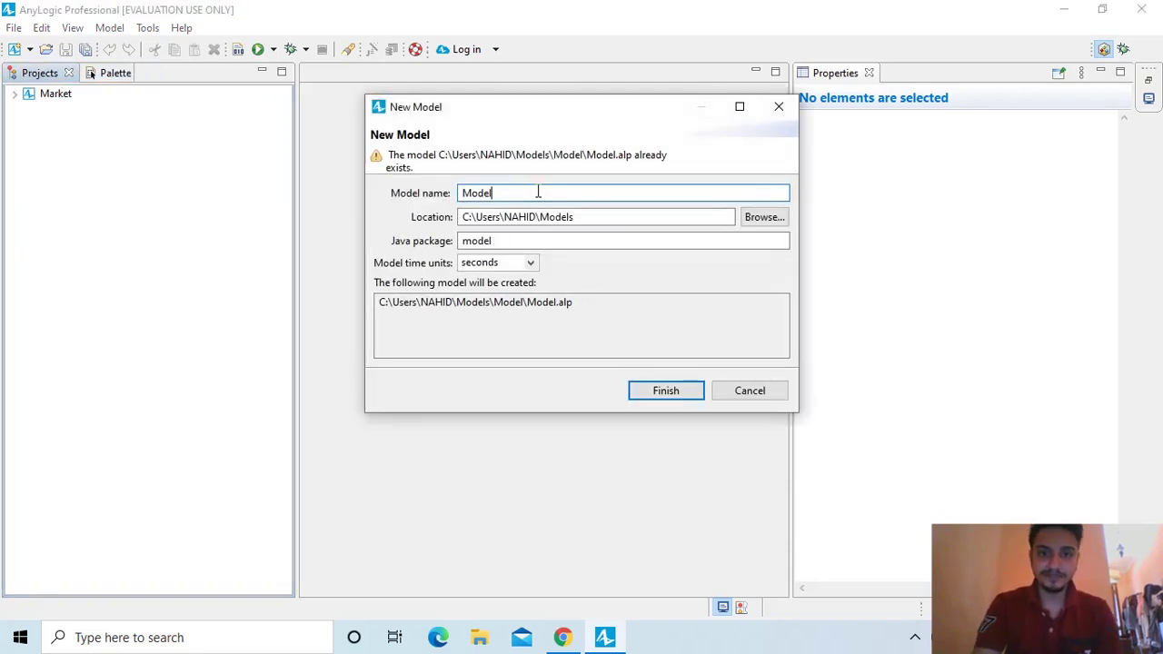
pyautogui.write('Ma')
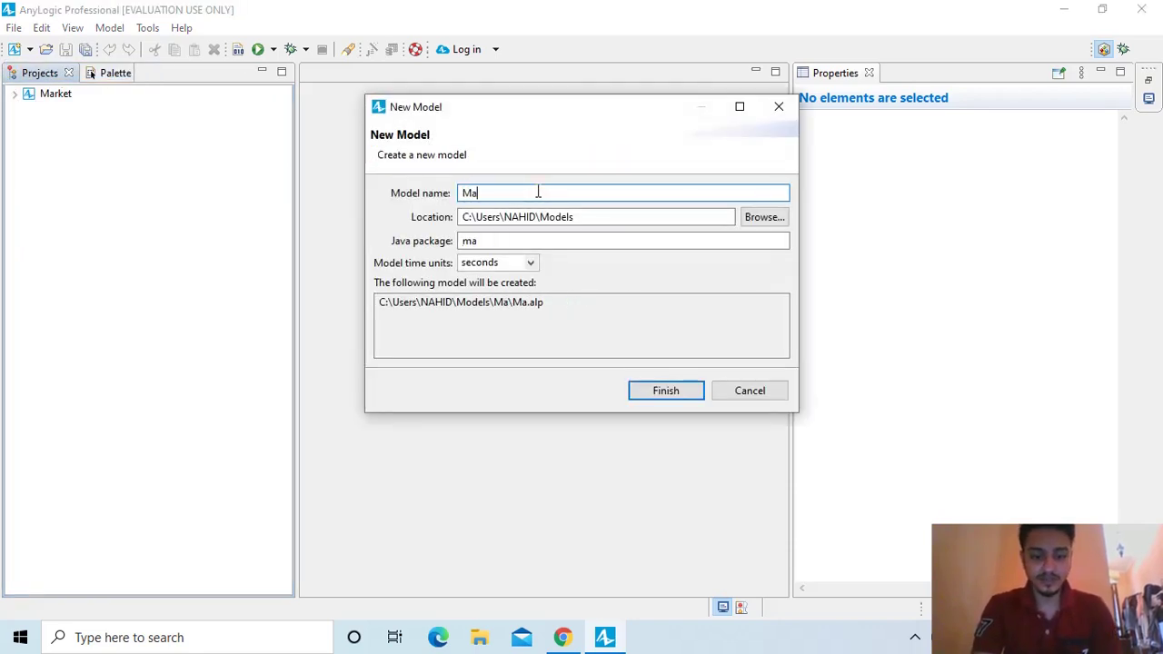
pyautogui.write('rket1')
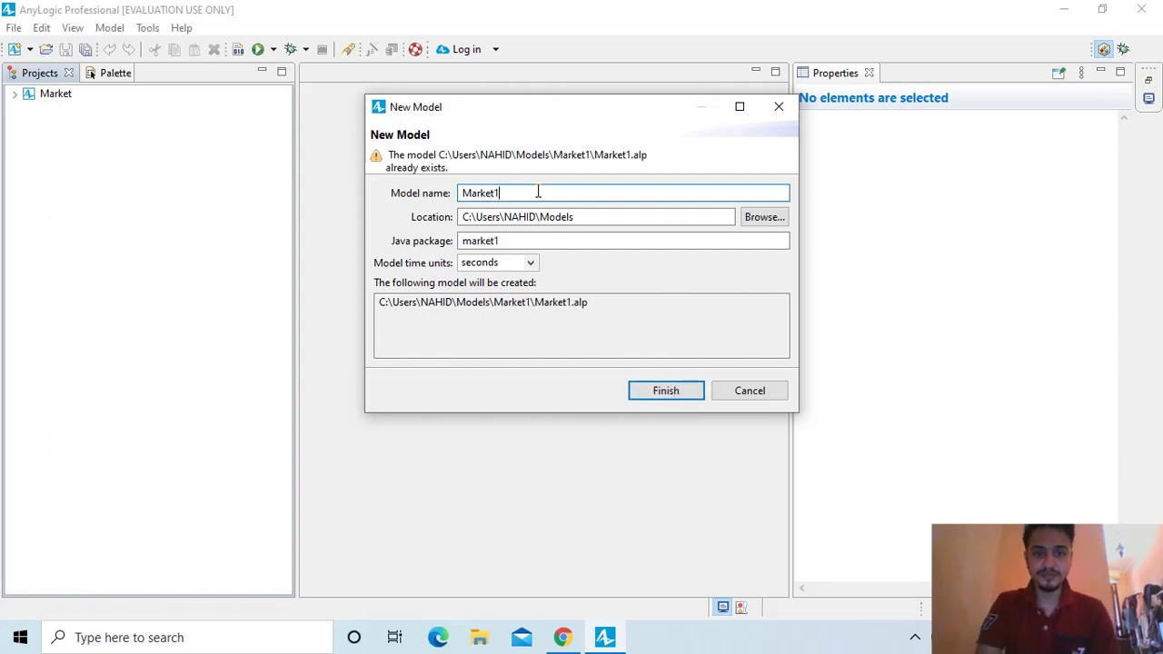
# - Set the new model's location to the exammmmmm folder on Local Disk (C:)
pyautogui.click(760, 218)
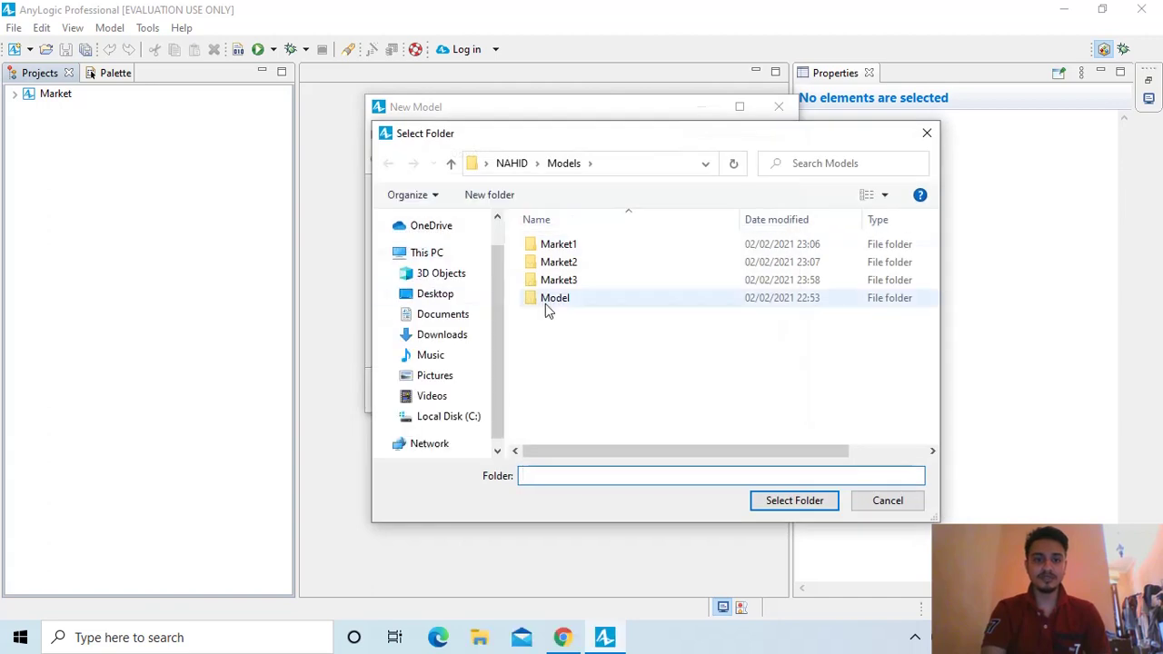
pyautogui.scroll(-2, 493, 332)
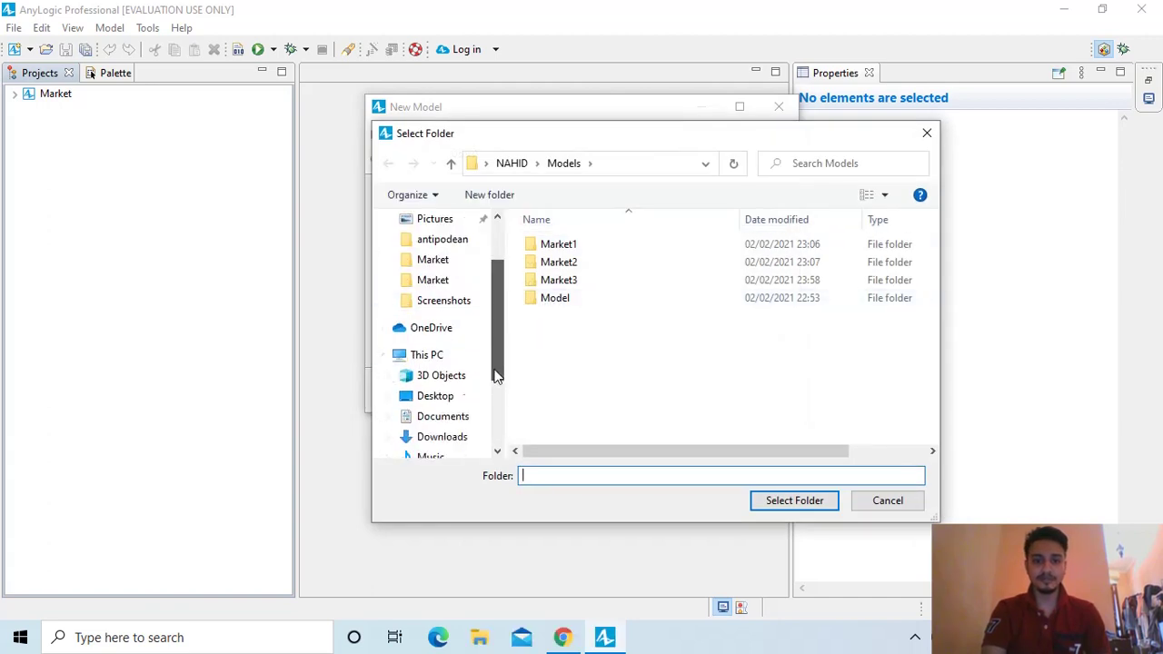
pyautogui.click(429, 358)
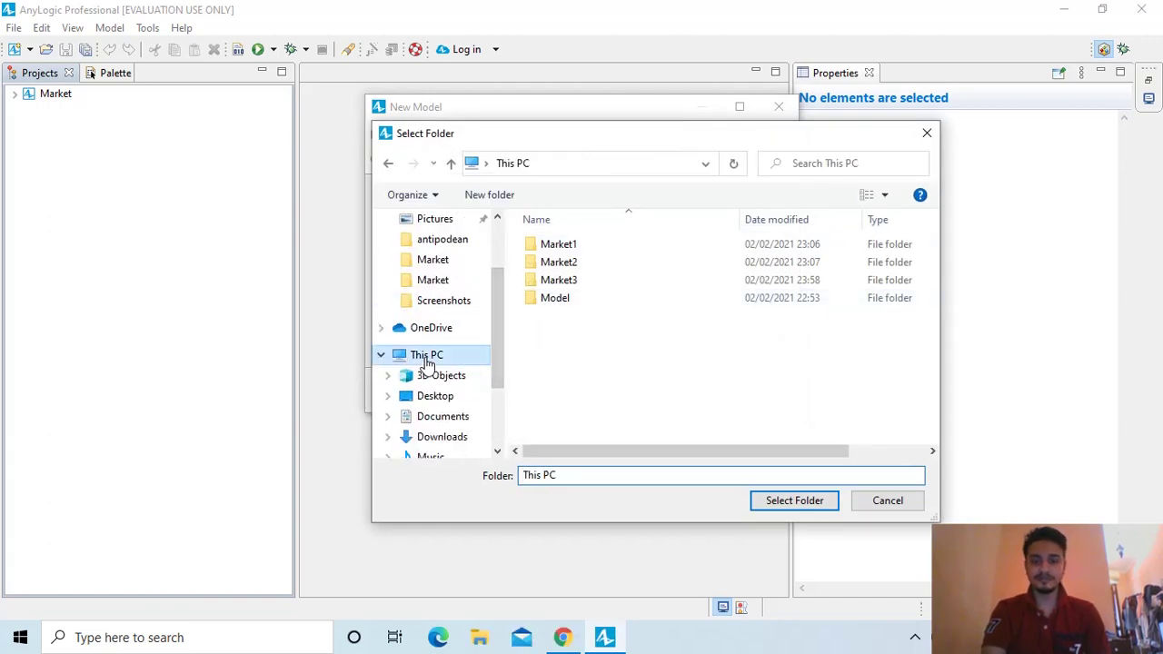
pyautogui.scroll(-5, 536, 404)
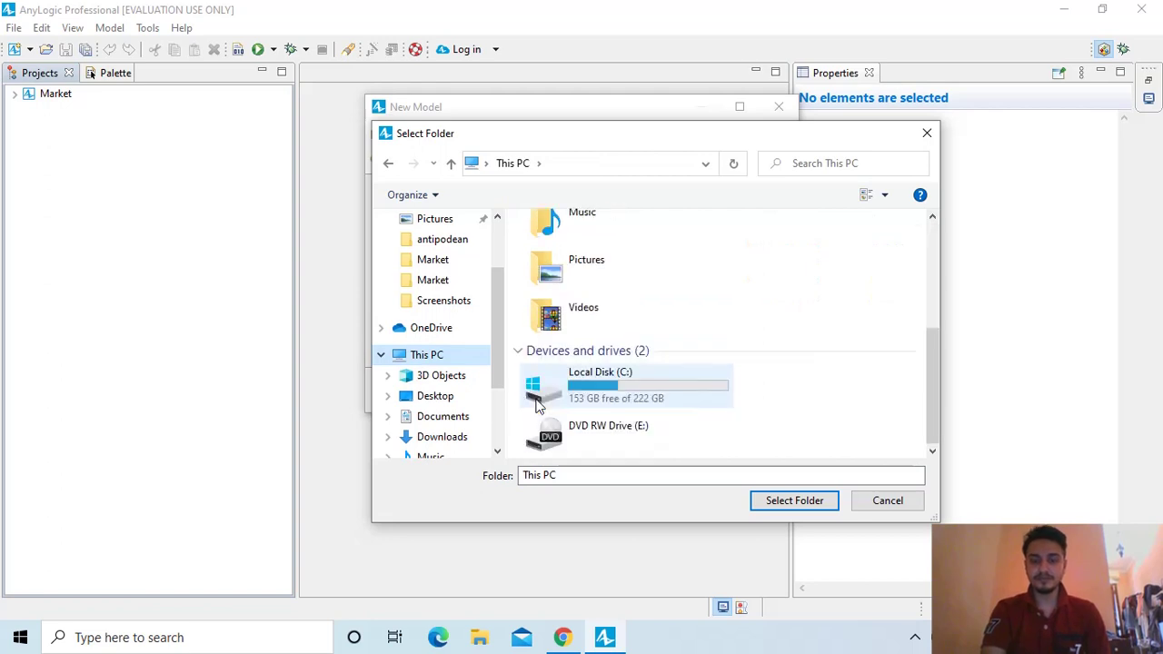
pyautogui.doubleClick(602, 400)
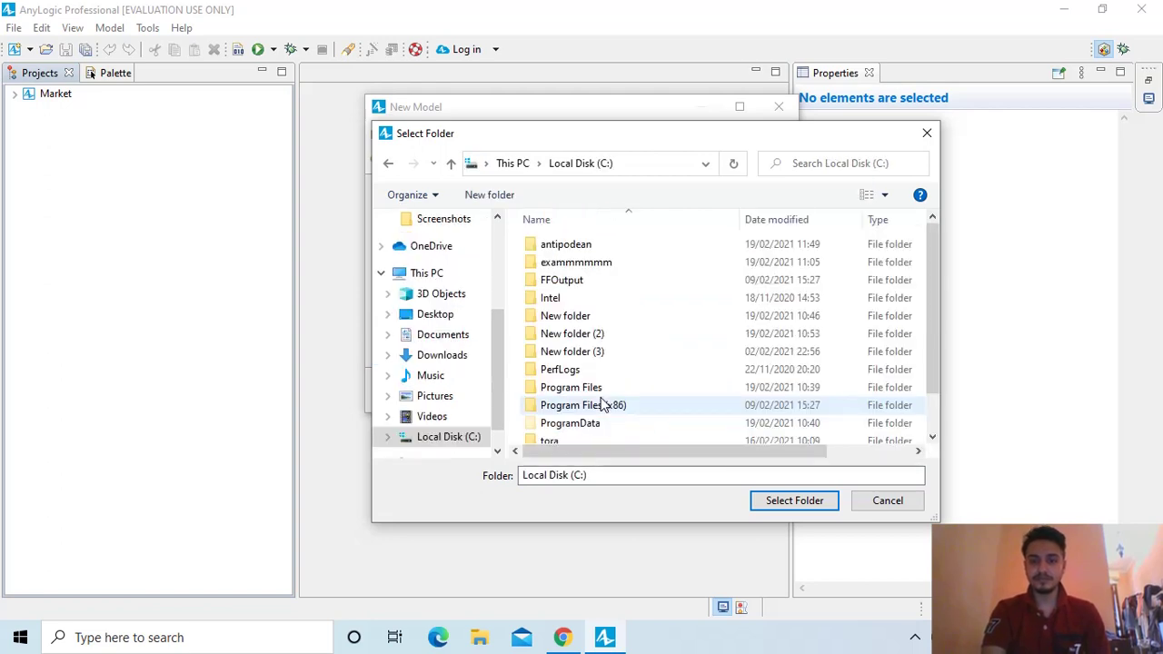
pyautogui.click(597, 262)
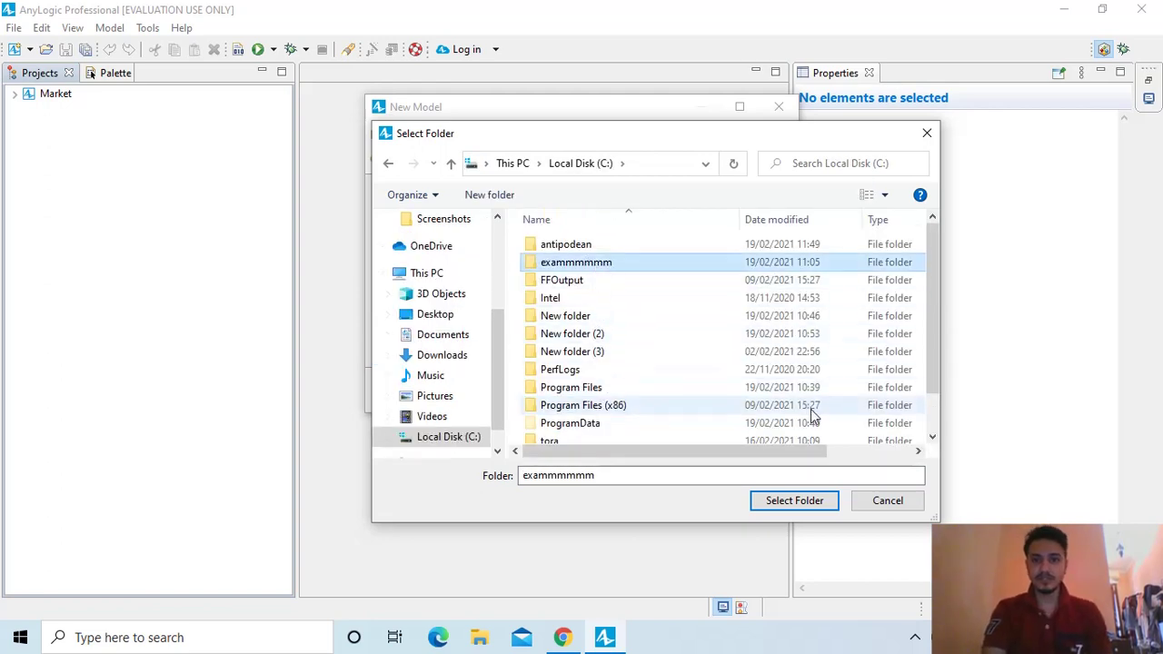
pyautogui.click(787, 503)
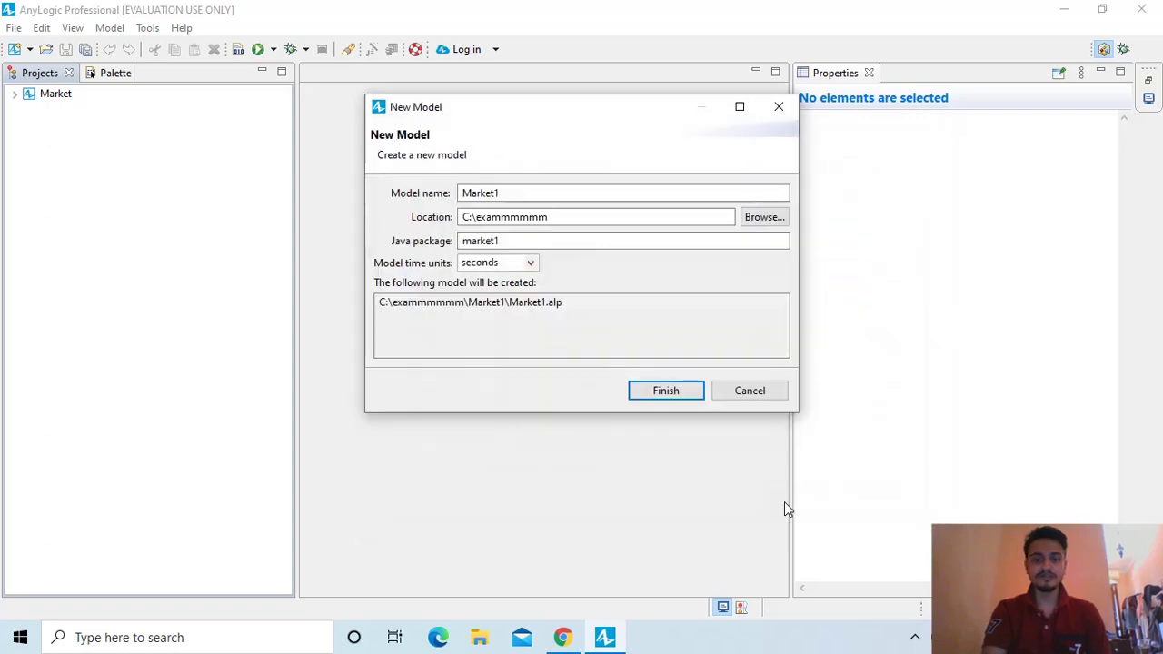
# - Set the model time units to days and create the model
pyautogui.click(531, 264)
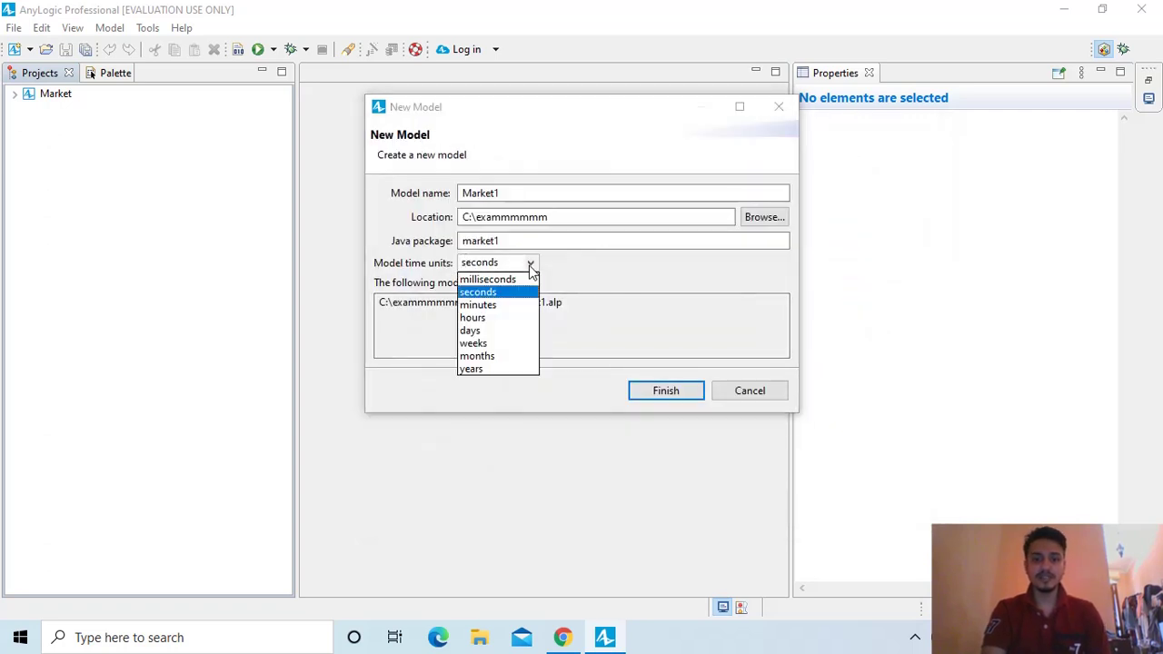
pyautogui.click(491, 331)
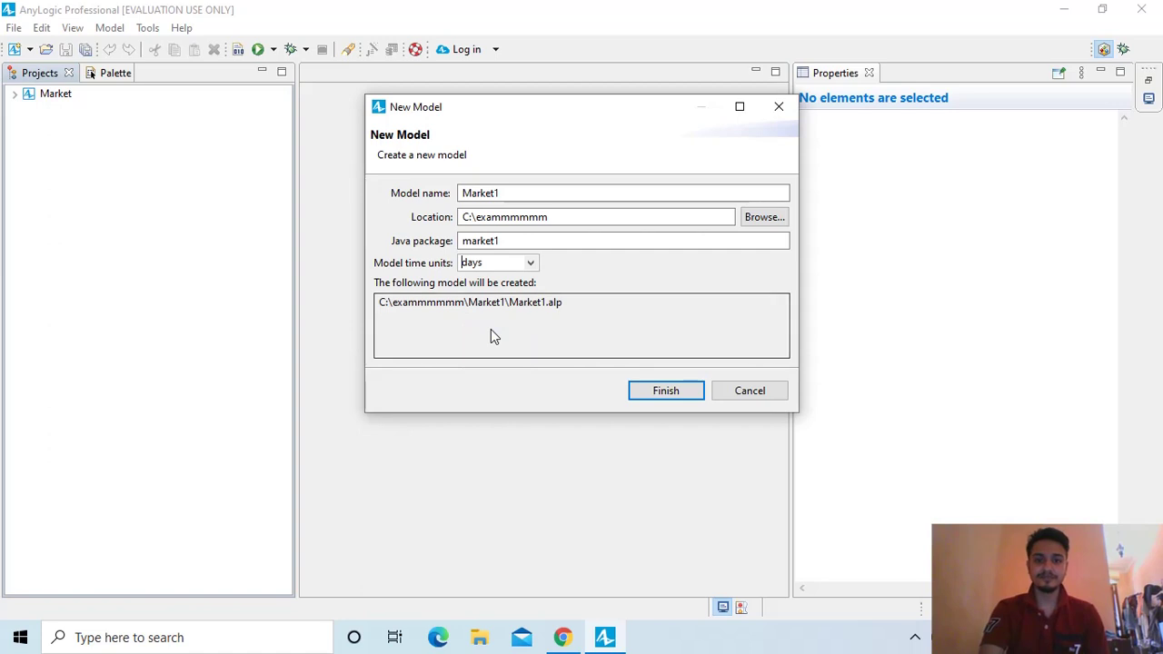
pyautogui.click(663, 397)
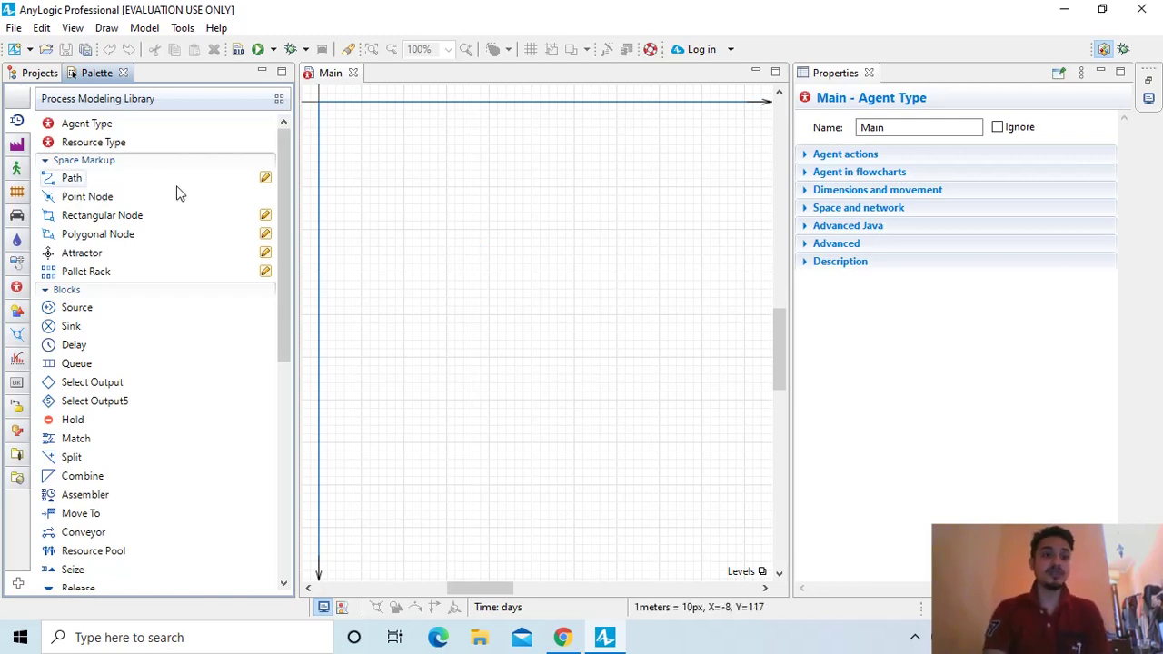
# - Add a population of agents to Main with the new agent type Consumer and the 2D Person animation
pyautogui.click(13, 289)
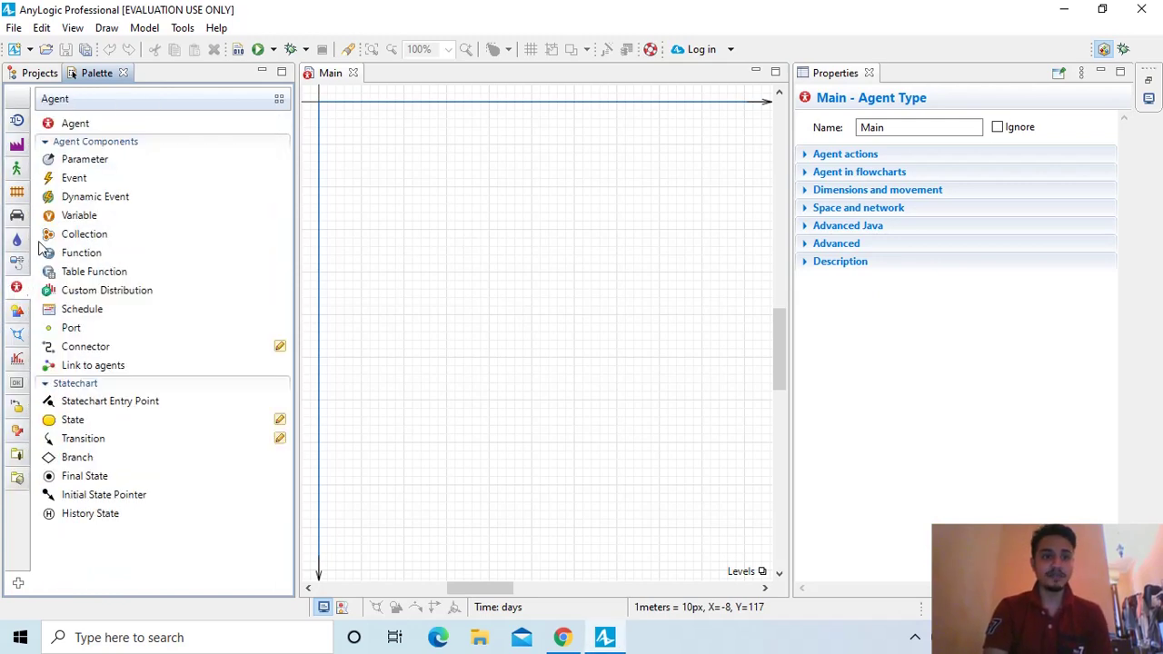
pyautogui.moveTo(78, 122); pyautogui.dragTo(570, 171)
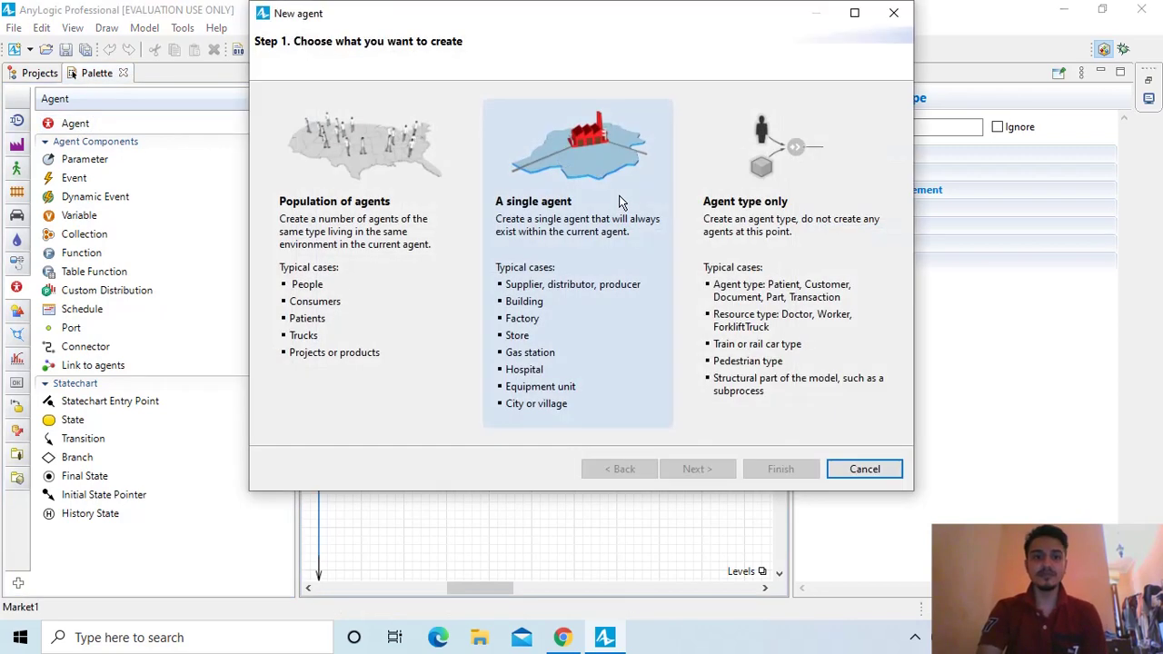
pyautogui.doubleClick(343, 225)
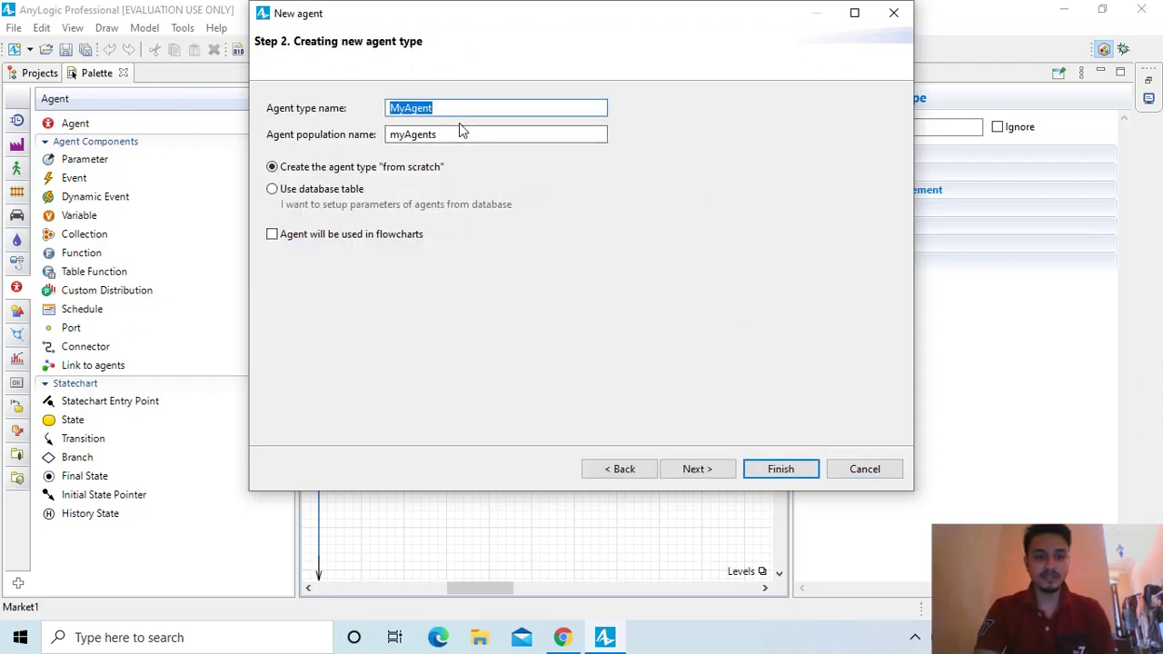
pyautogui.write('Co')
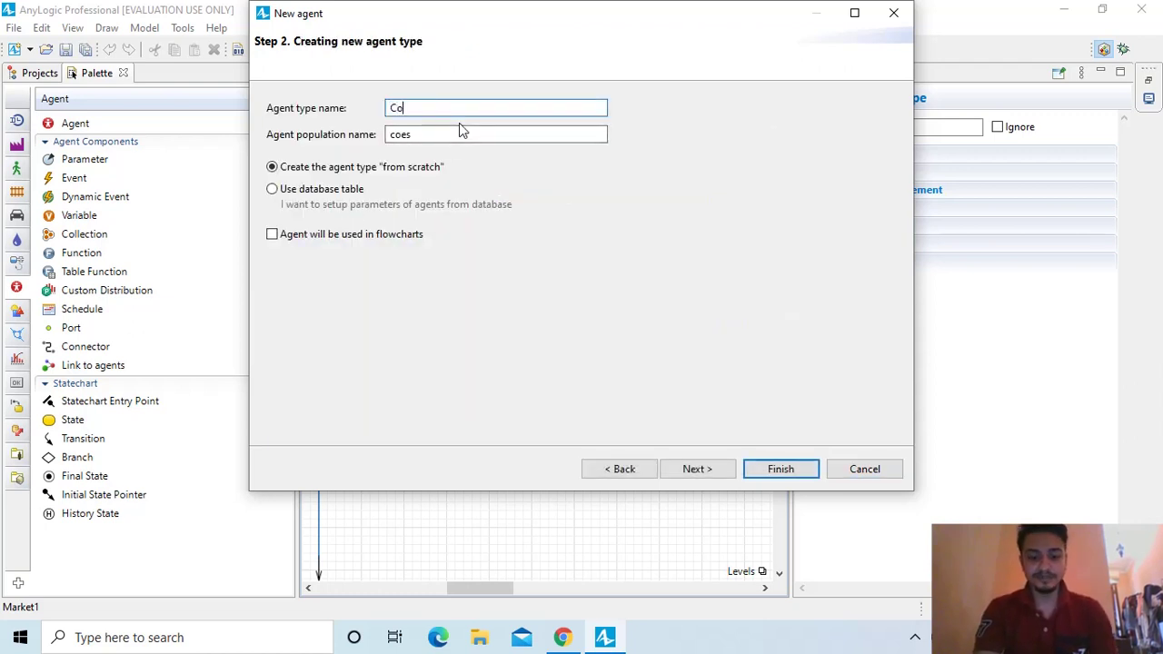
pyautogui.write('nsumer')
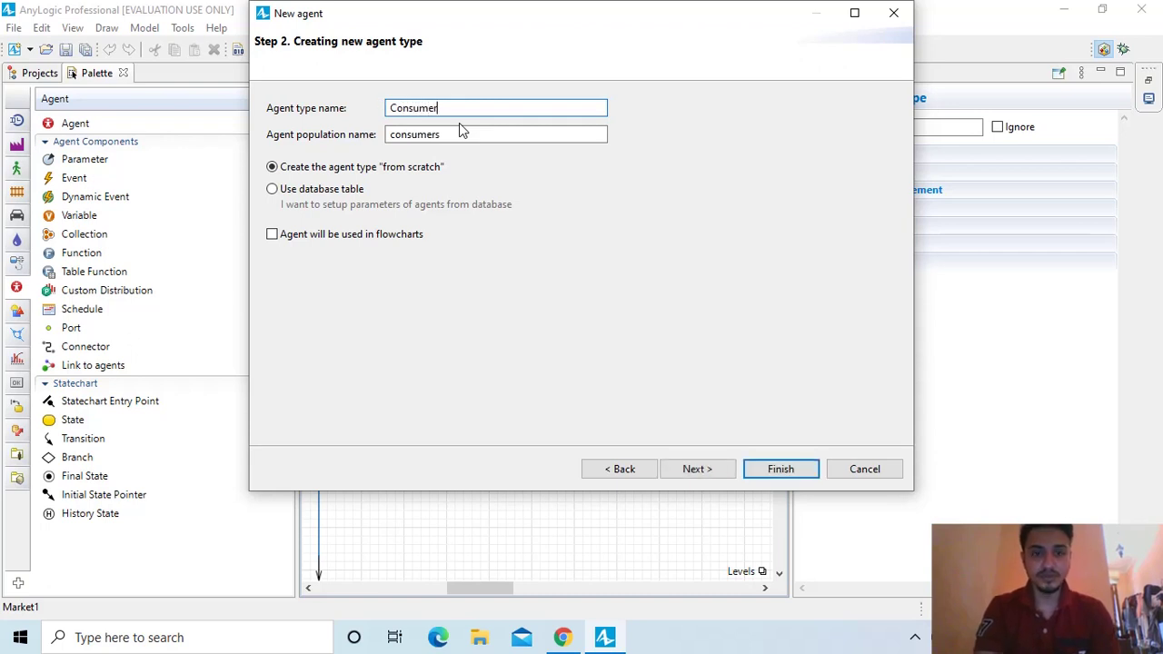
pyautogui.click(691, 480)
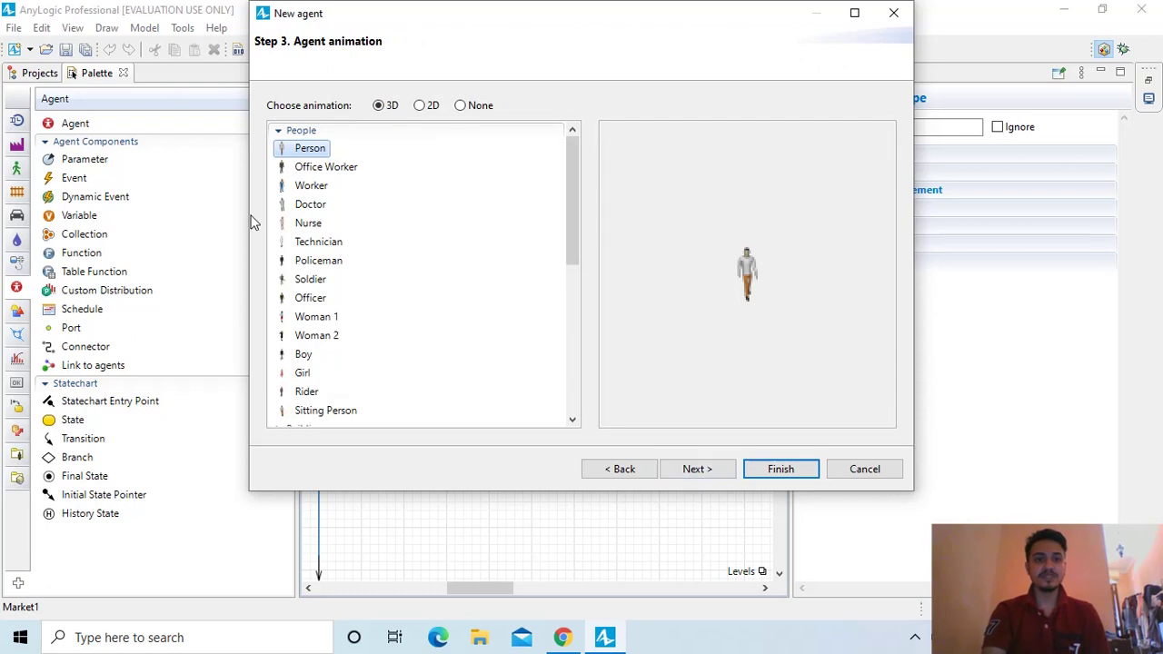
pyautogui.click(421, 105)
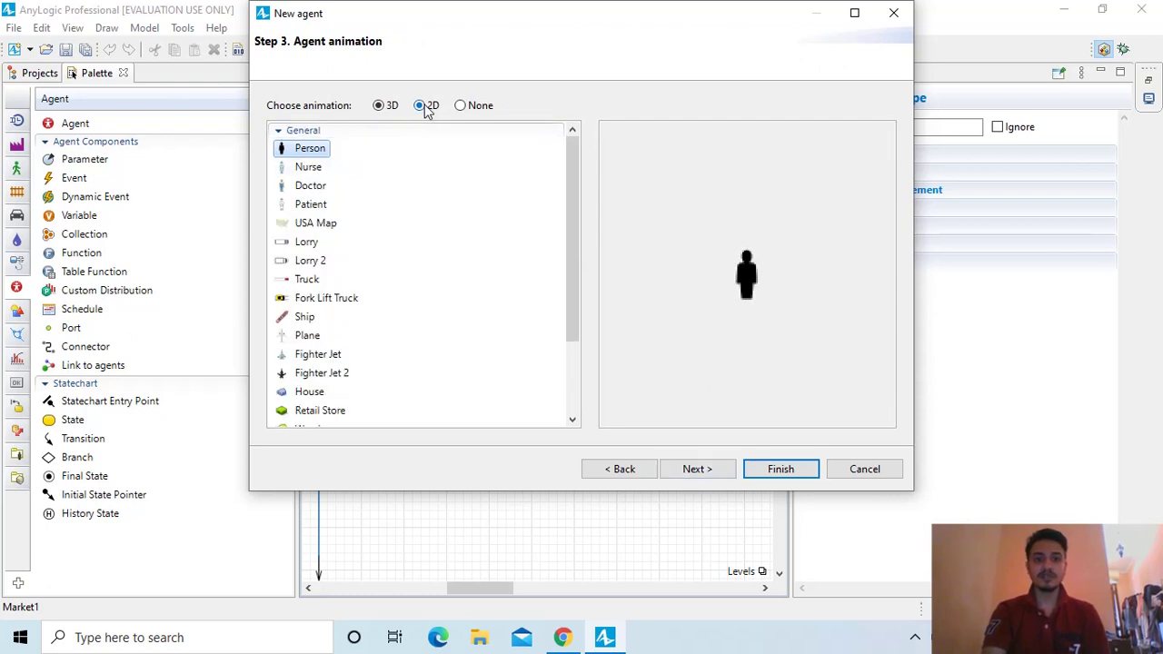
pyautogui.click(698, 470)
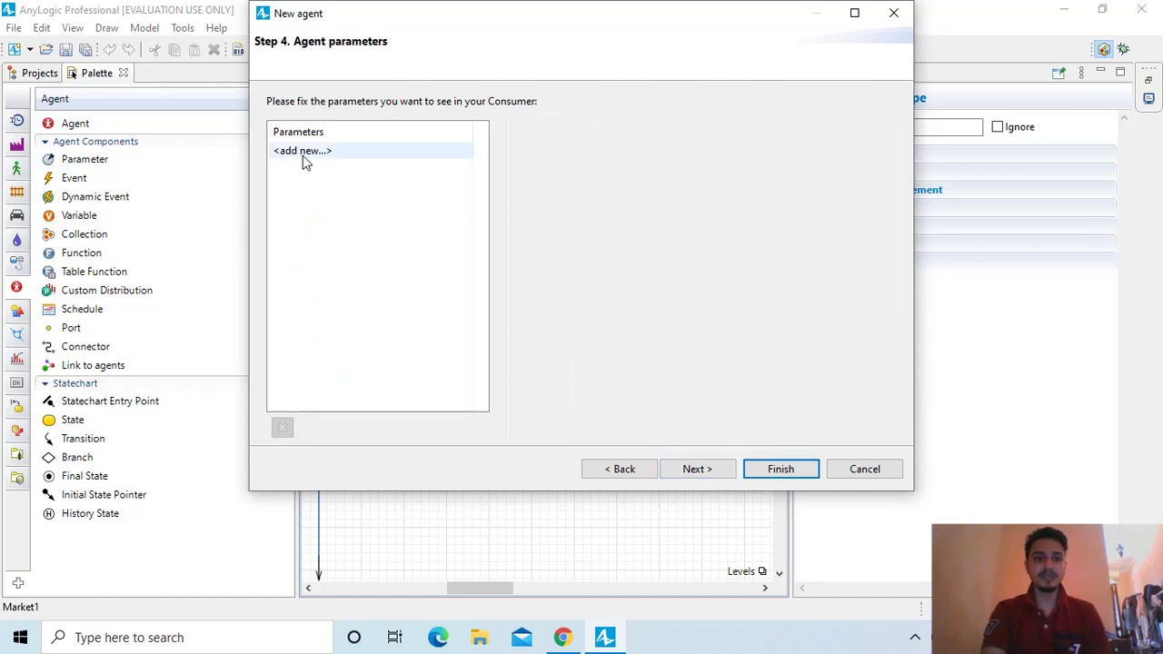
# - Add a parameter AdEffectiveness of type double with the value 0.01 to the Consumer agent
pyautogui.click(305, 162)
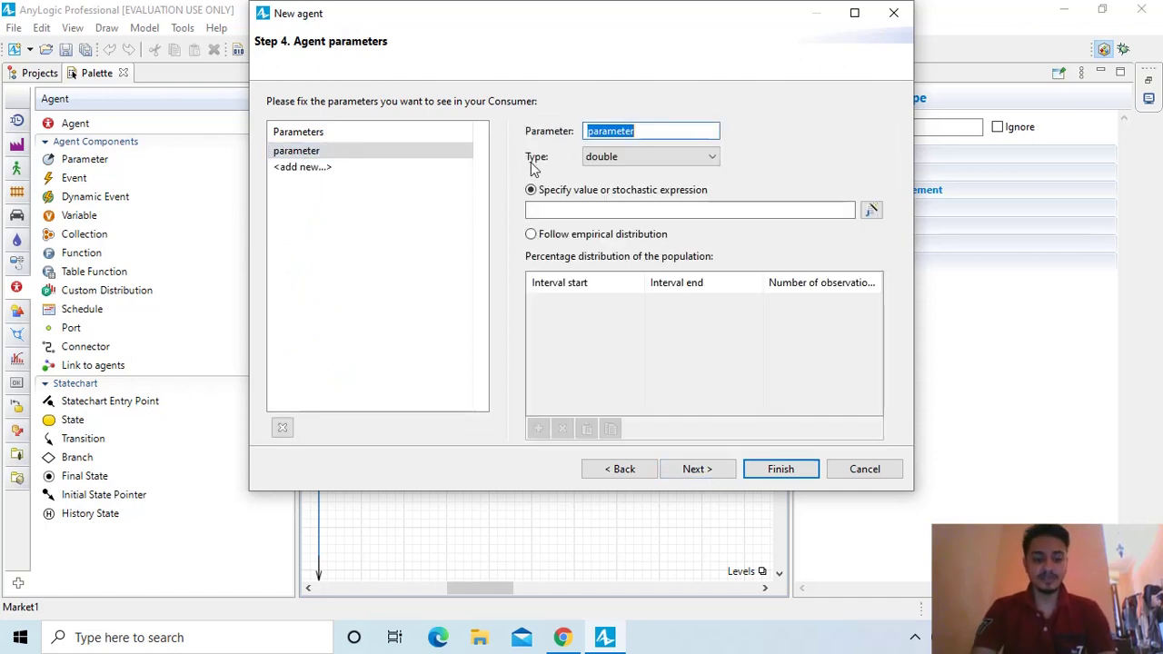
pyautogui.write('AdE')
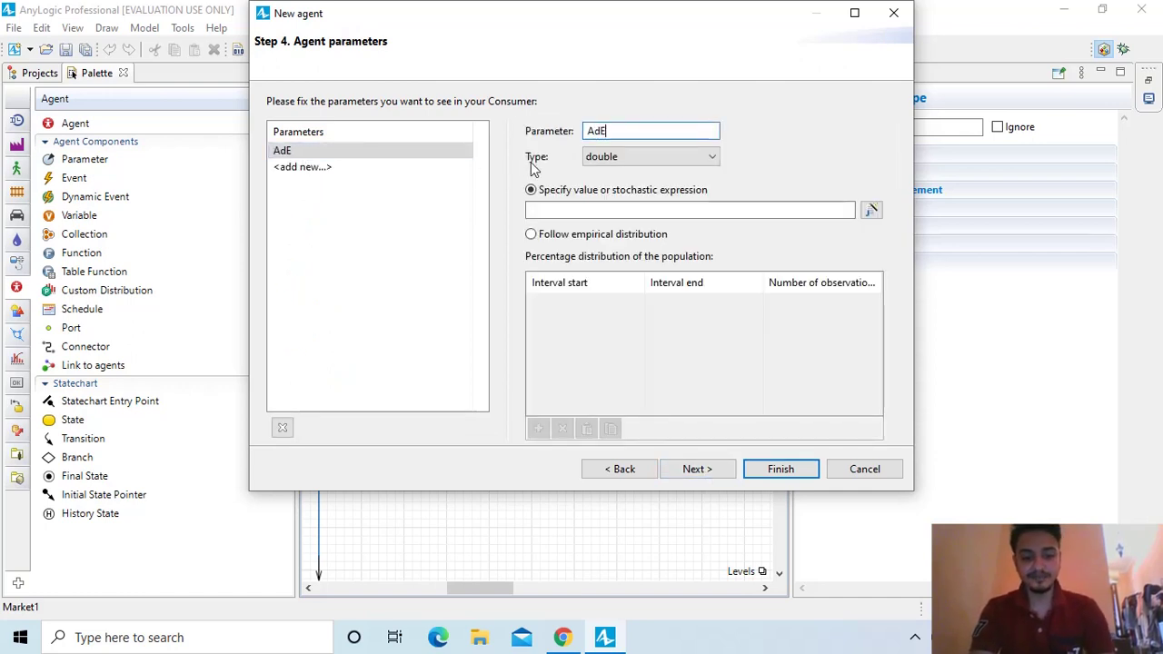
pyautogui.write('ffec')
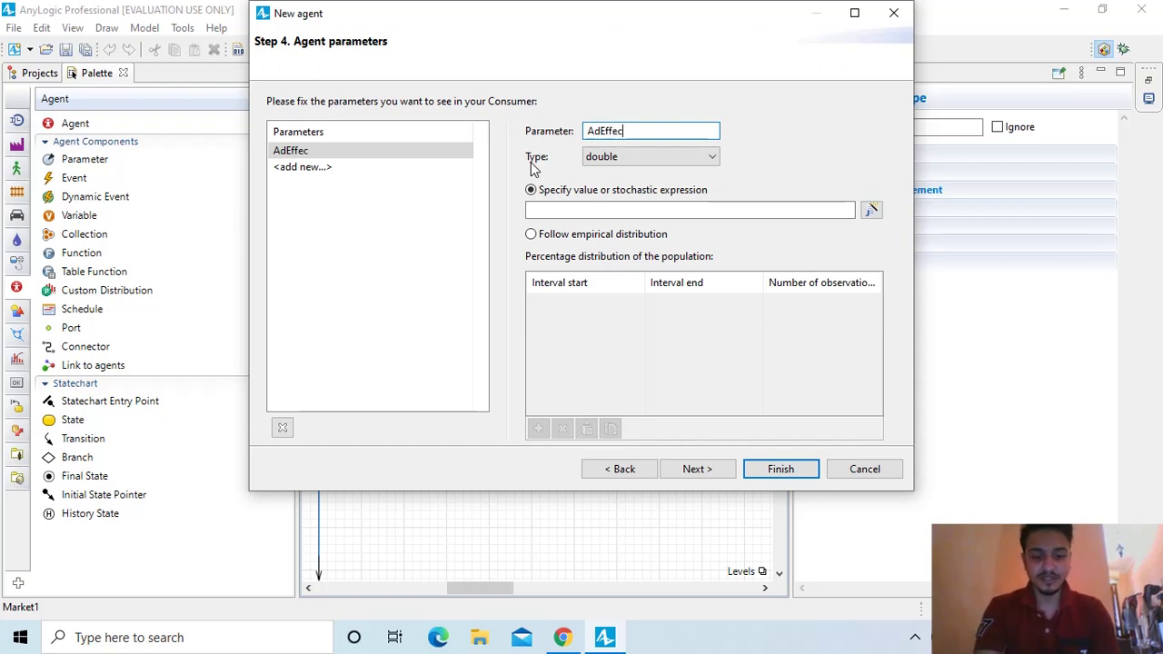
pyautogui.write('tiveness')
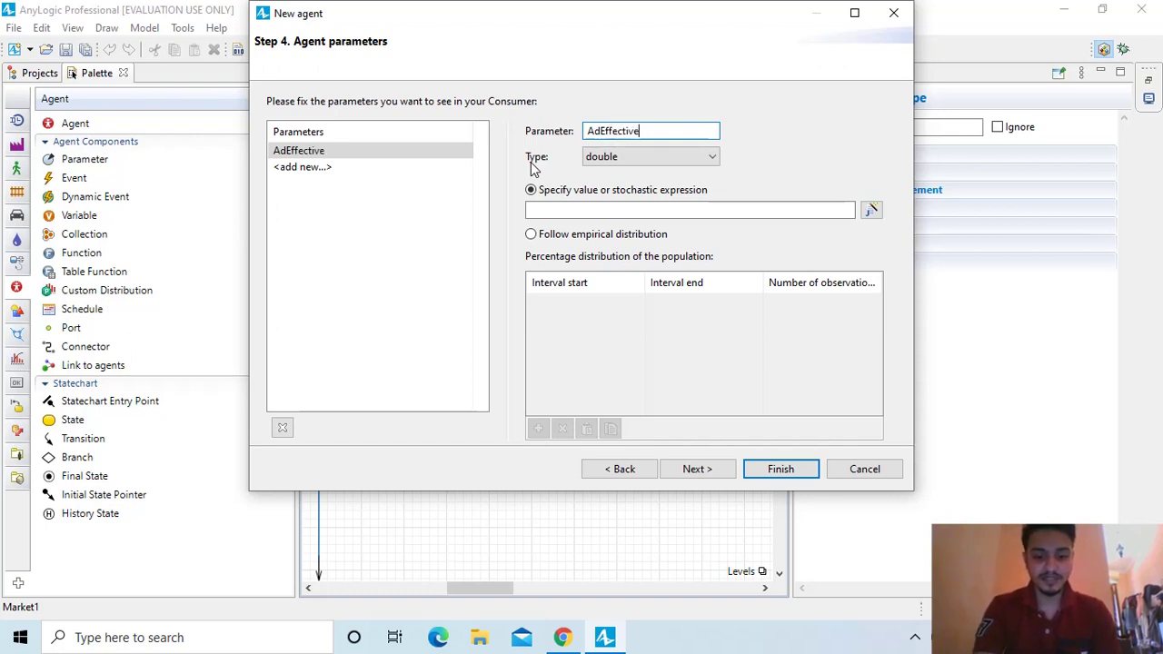
pyautogui.click(608, 211)
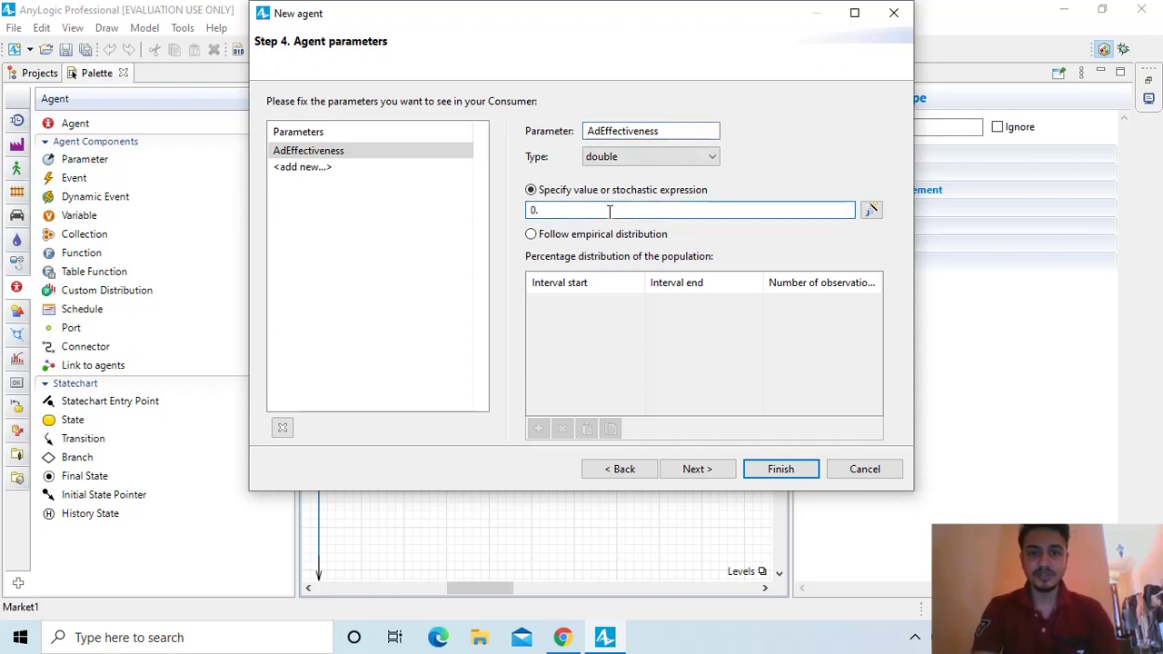
pyautogui.write('0.1')
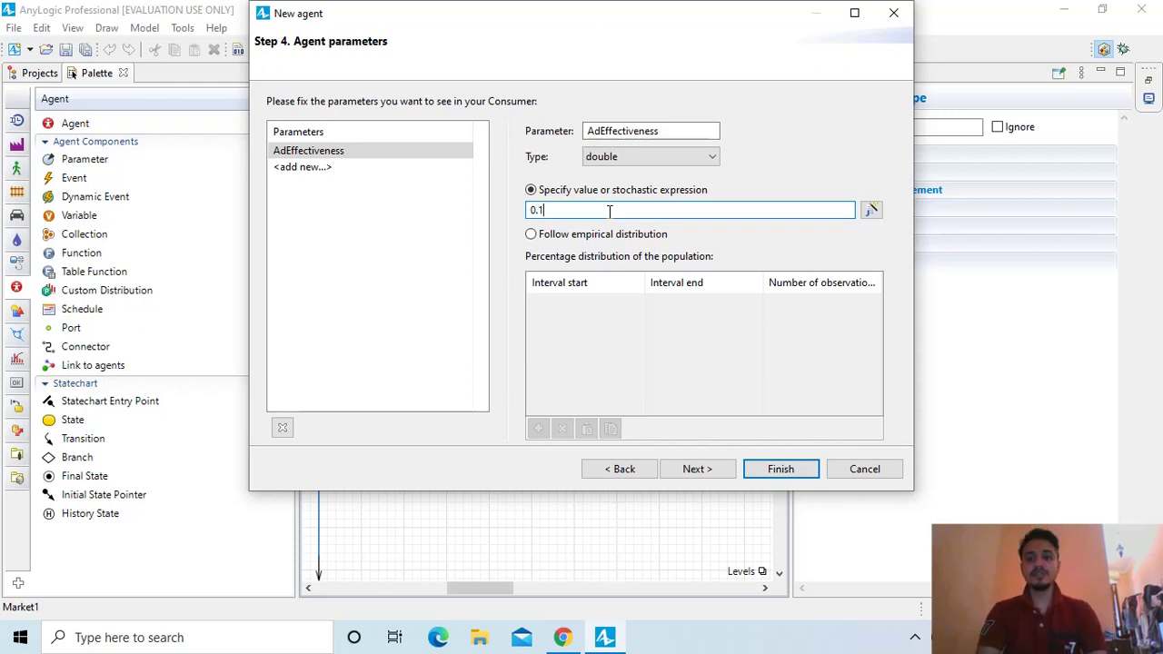
pyautogui.press('BackSpace')
pyautogui.write('01')
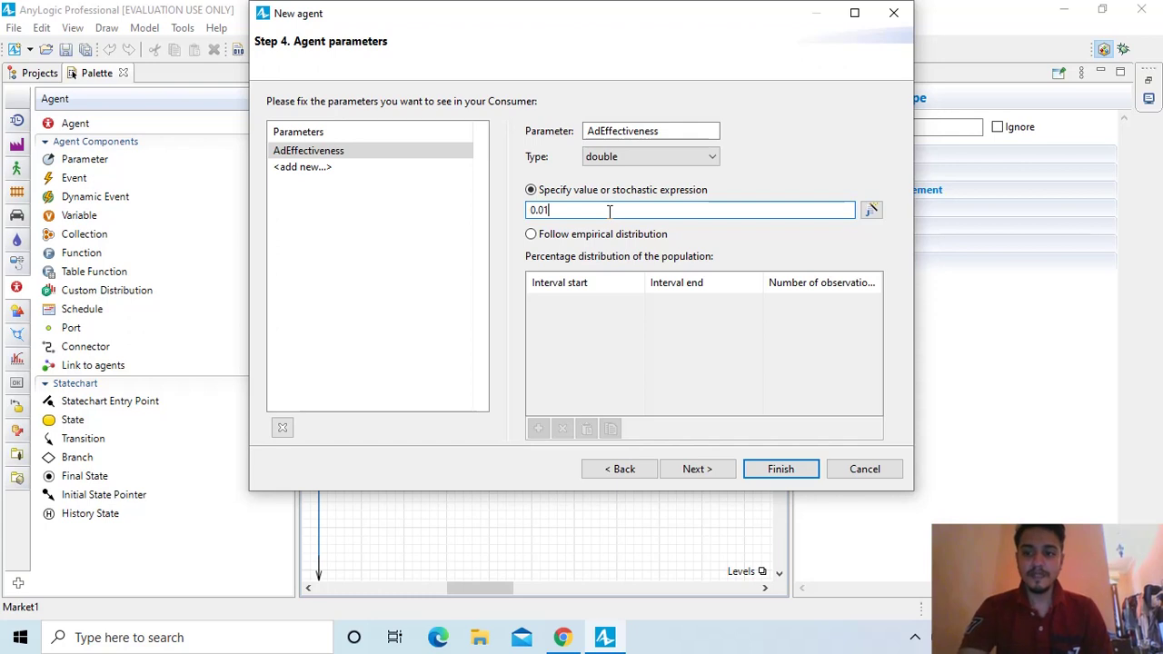
pyautogui.click(705, 477)
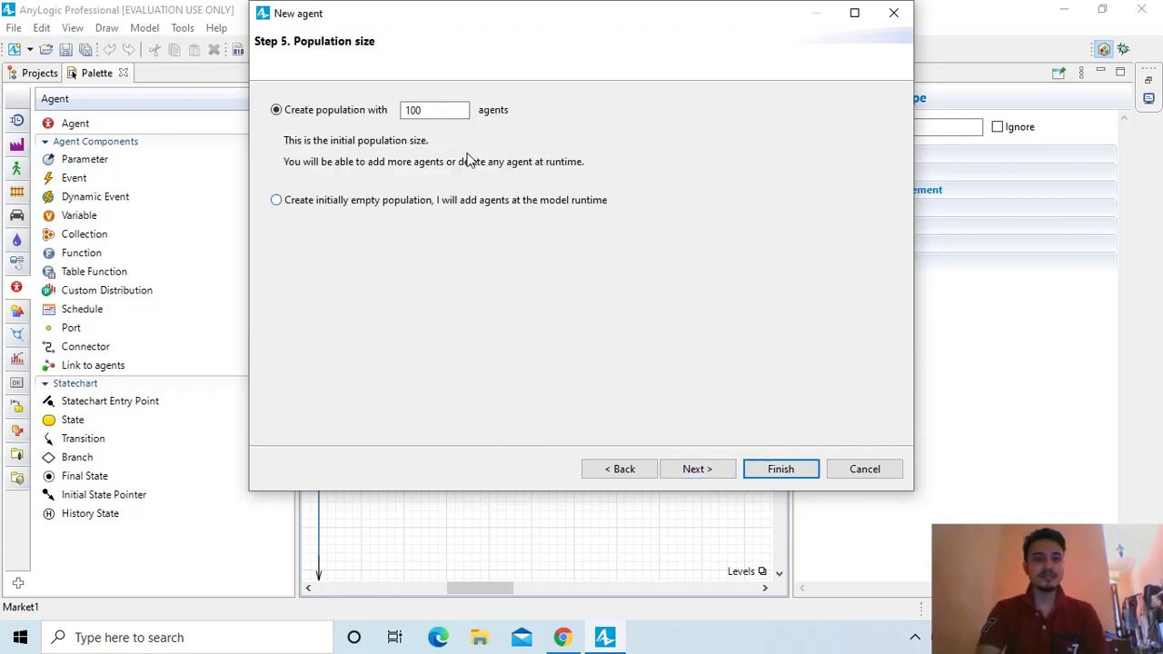
# - Set the initial Consumer population size to 5000 agents and proceed to the environment settings
pyautogui.moveTo(434, 111); pyautogui.dragTo(309, 112)
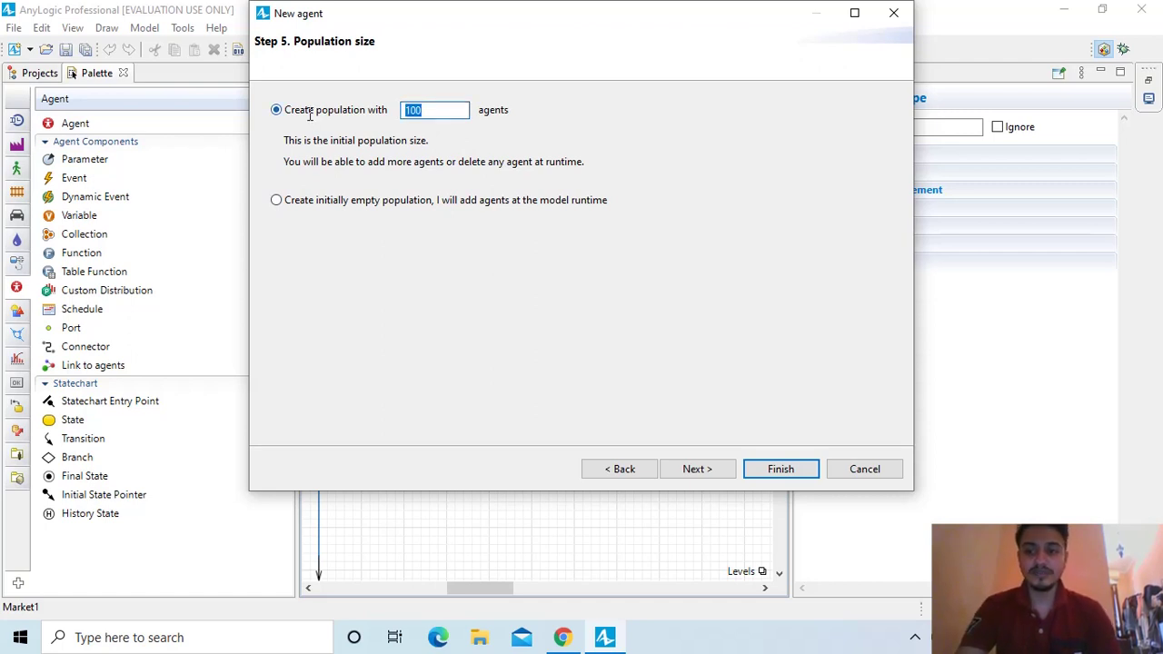
pyautogui.write('5000')
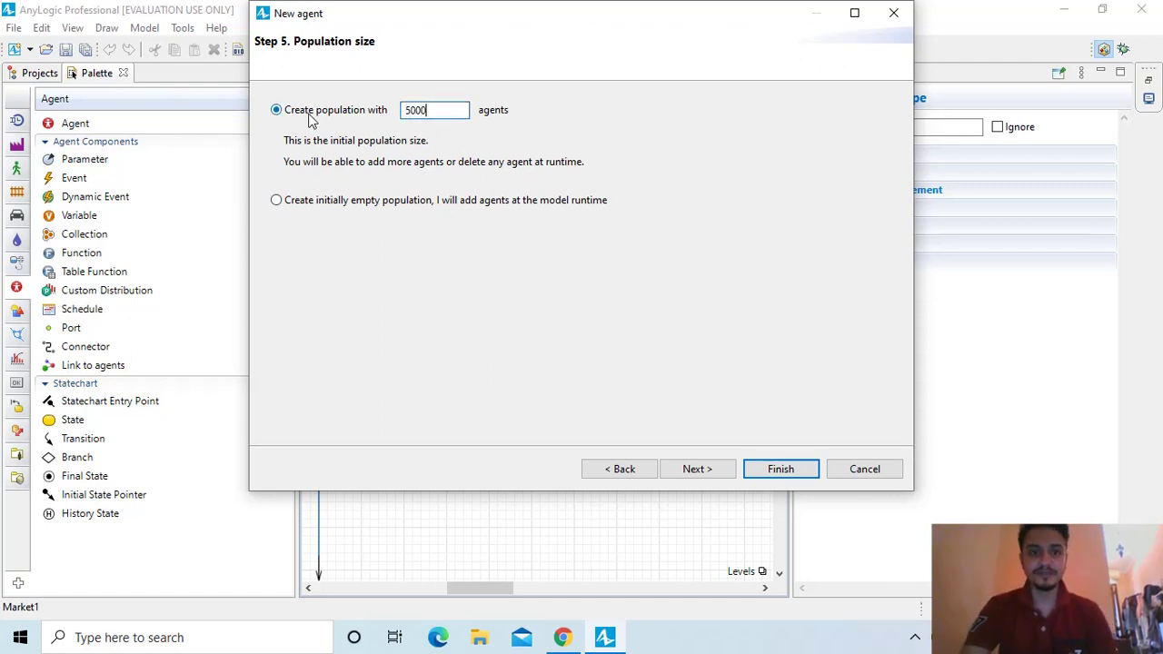
pyautogui.click(692, 478)
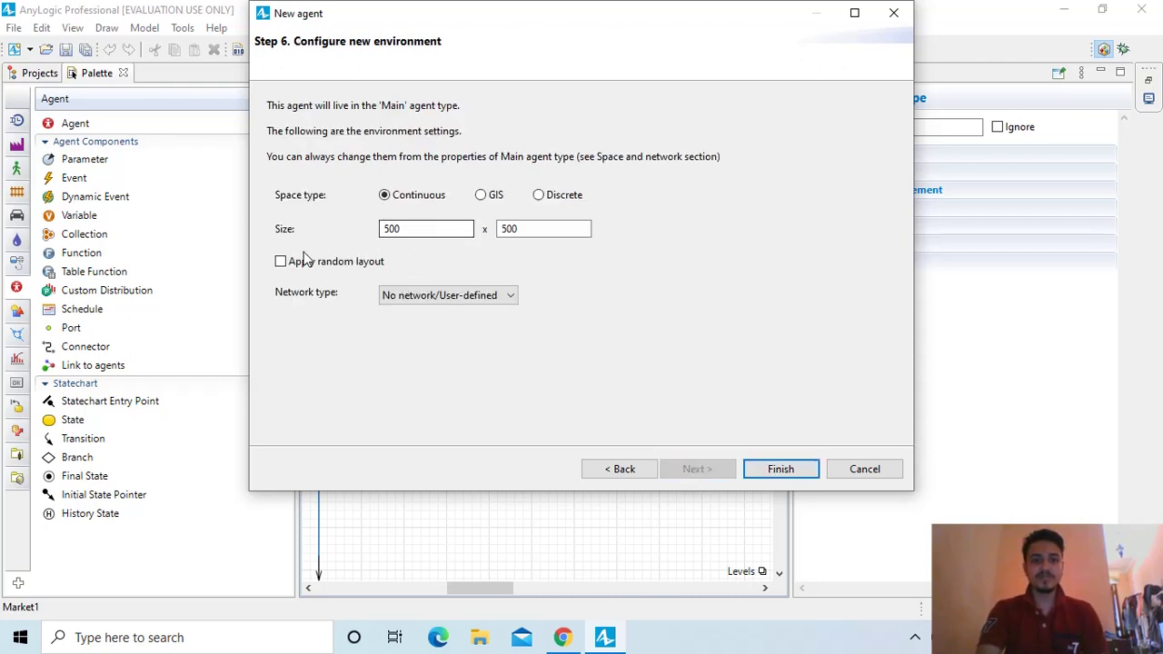
# - Apply a random layout to the 500 x 500 continuous environment and finish creating the Consumer population
pyautogui.click(280, 262)
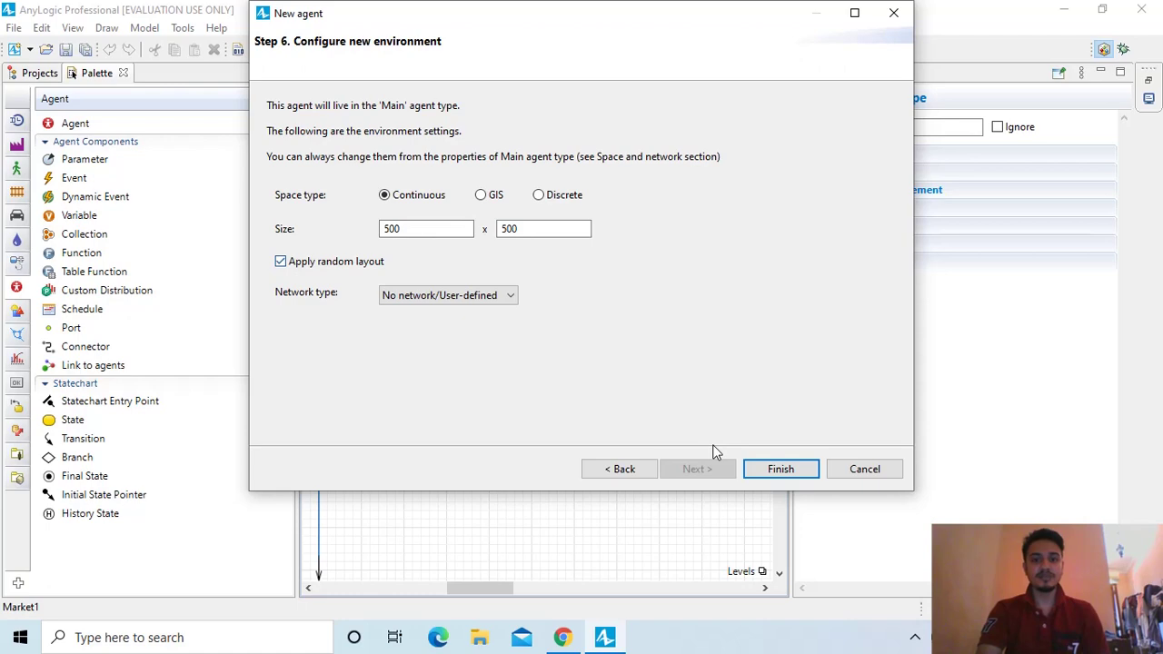
pyautogui.click(784, 470)
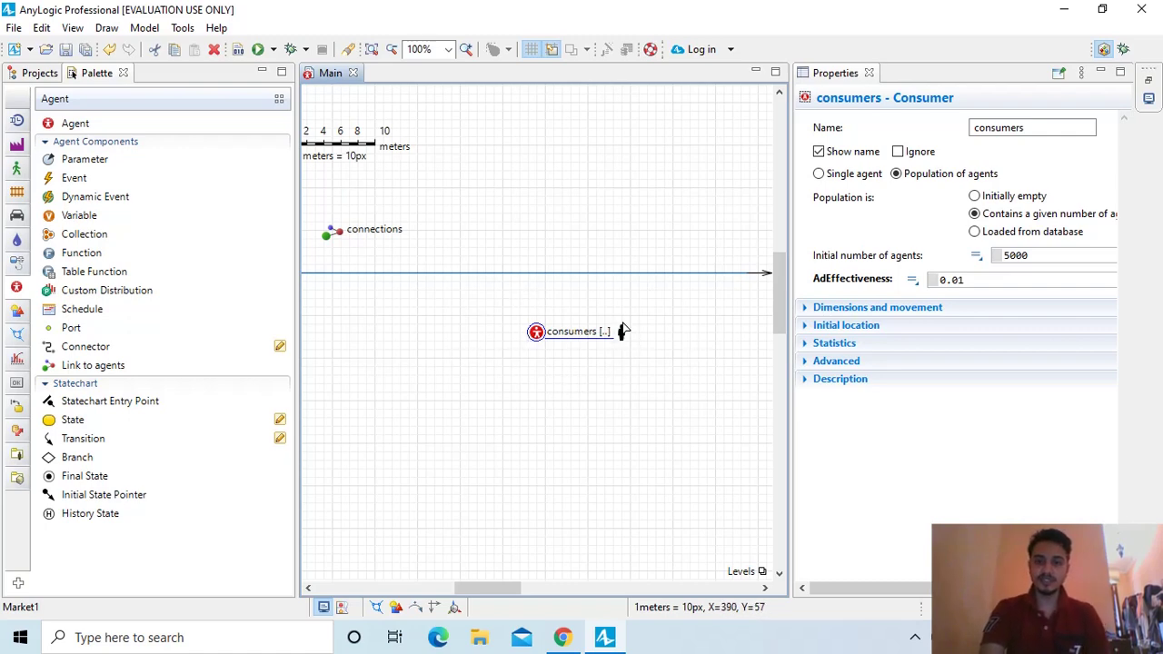
# - Enable drawing the agent with offset to this position in the advanced settings of the consumers presentation on Main
pyautogui.click(622, 332)
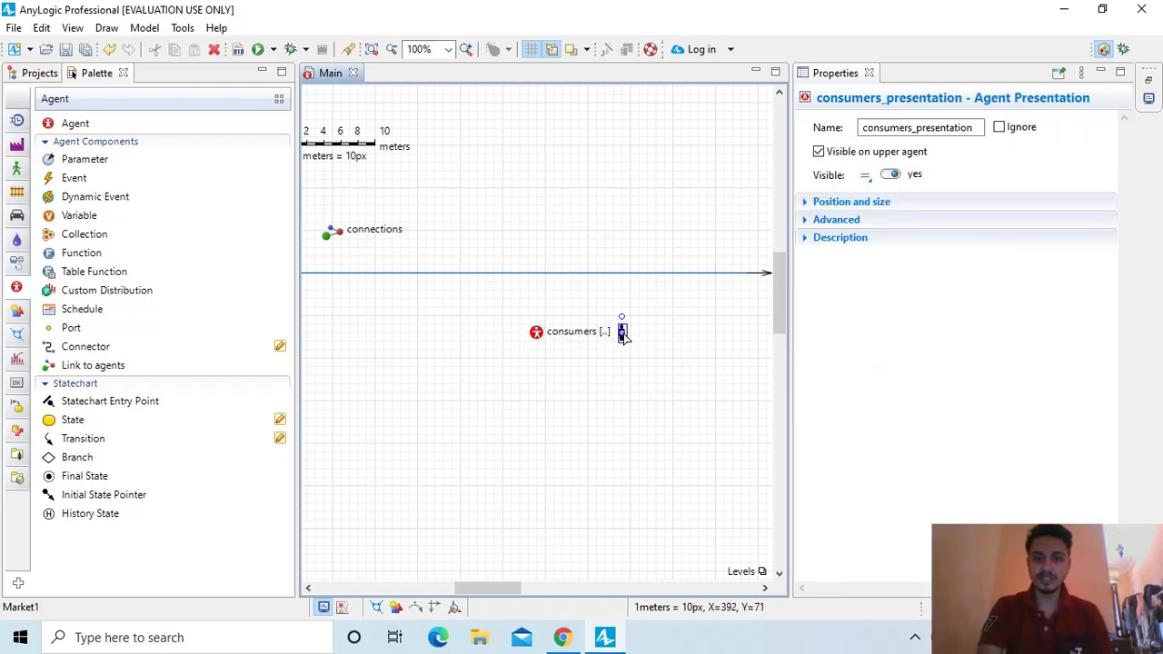
pyautogui.click(805, 221)
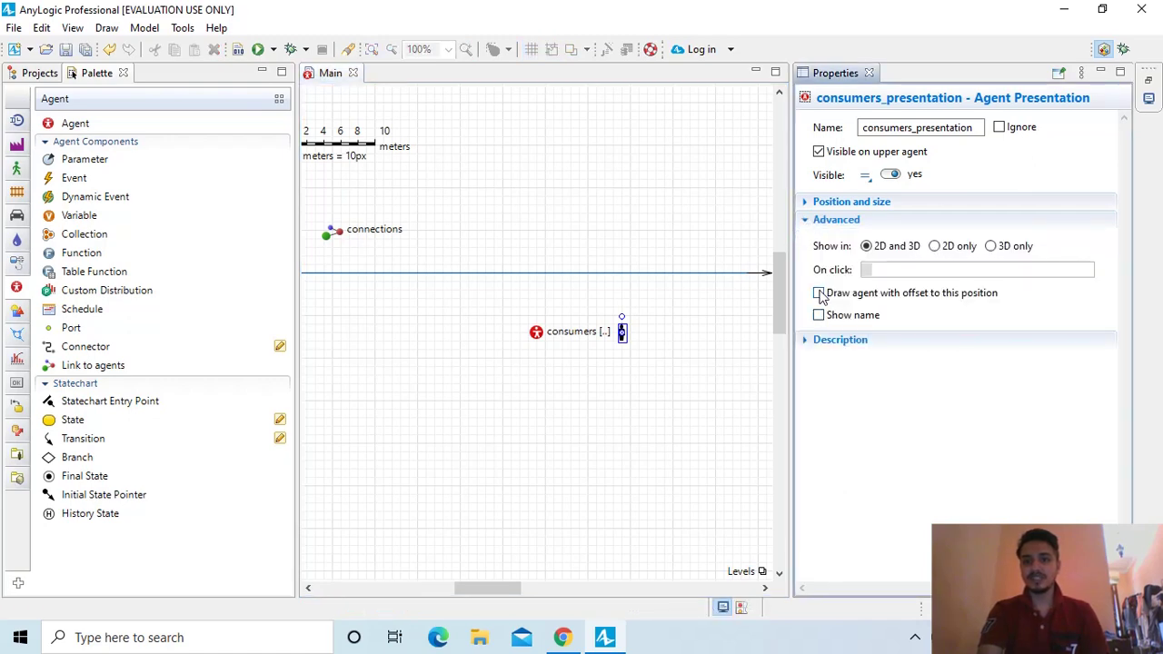
pyautogui.click(820, 294)
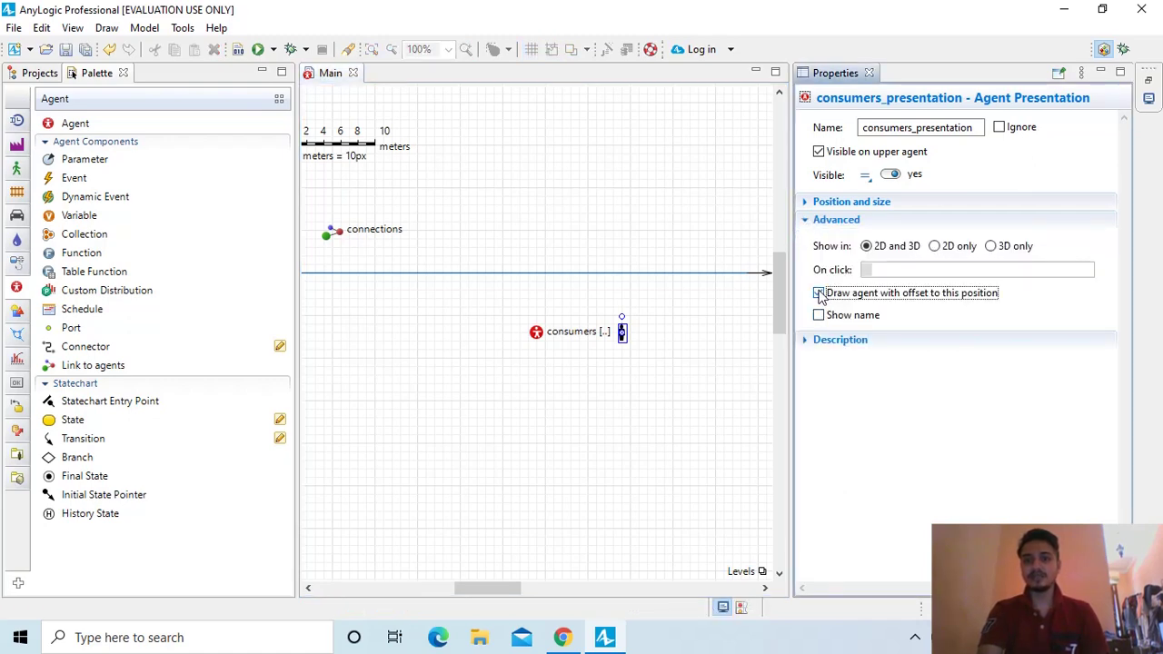
pyautogui.click(338, 345)
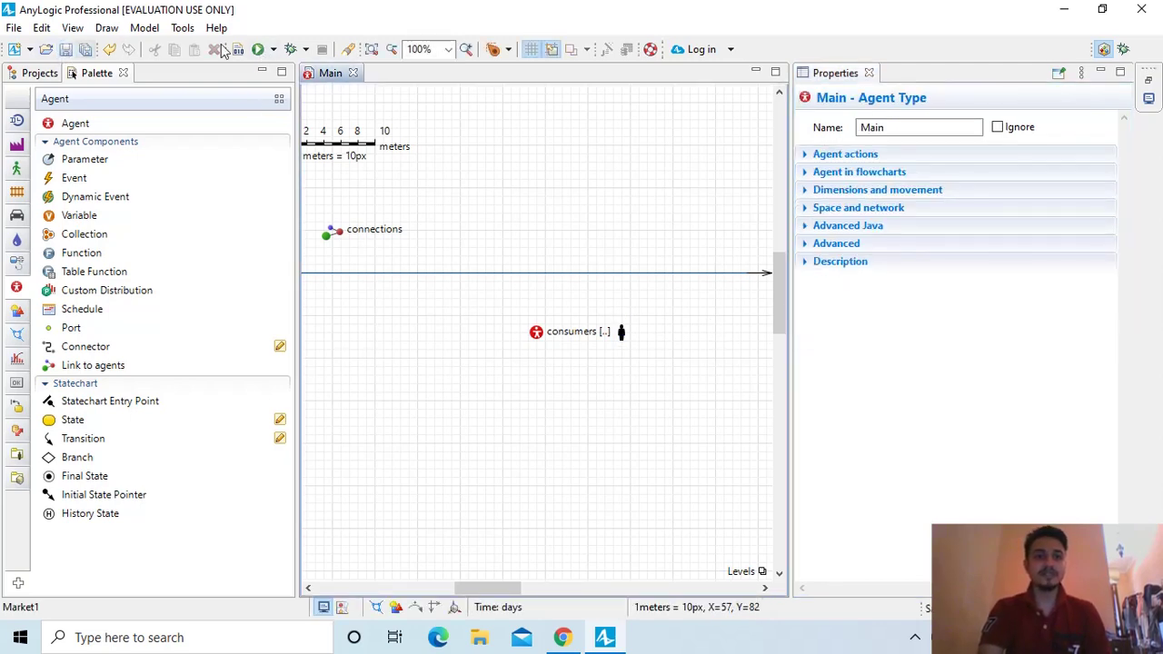
# - Run the Market1 simulation to check the layout of the consumers, and close the simulation window
pyautogui.click(258, 51)
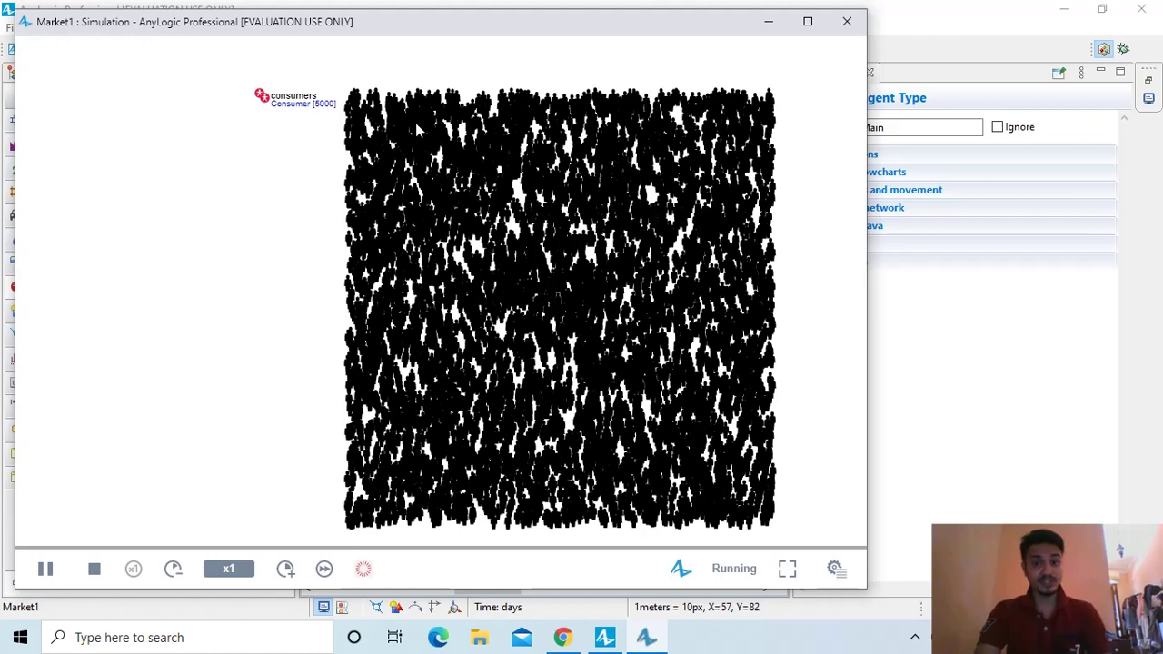
pyautogui.click(847, 21)
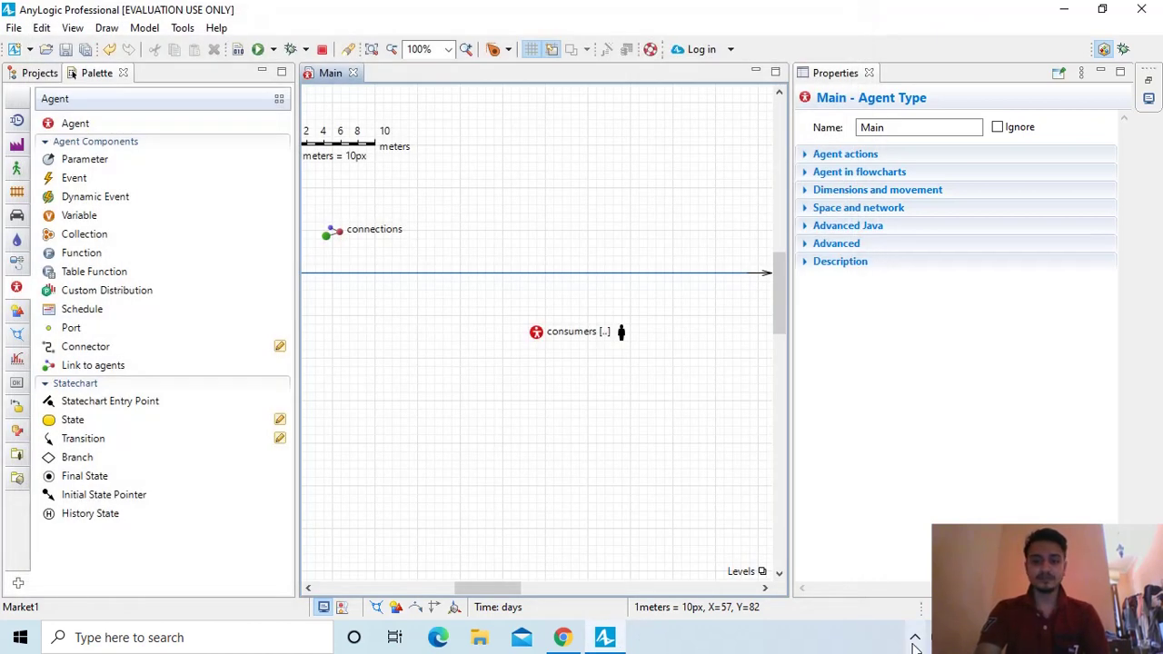
pyautogui.click(915, 637)
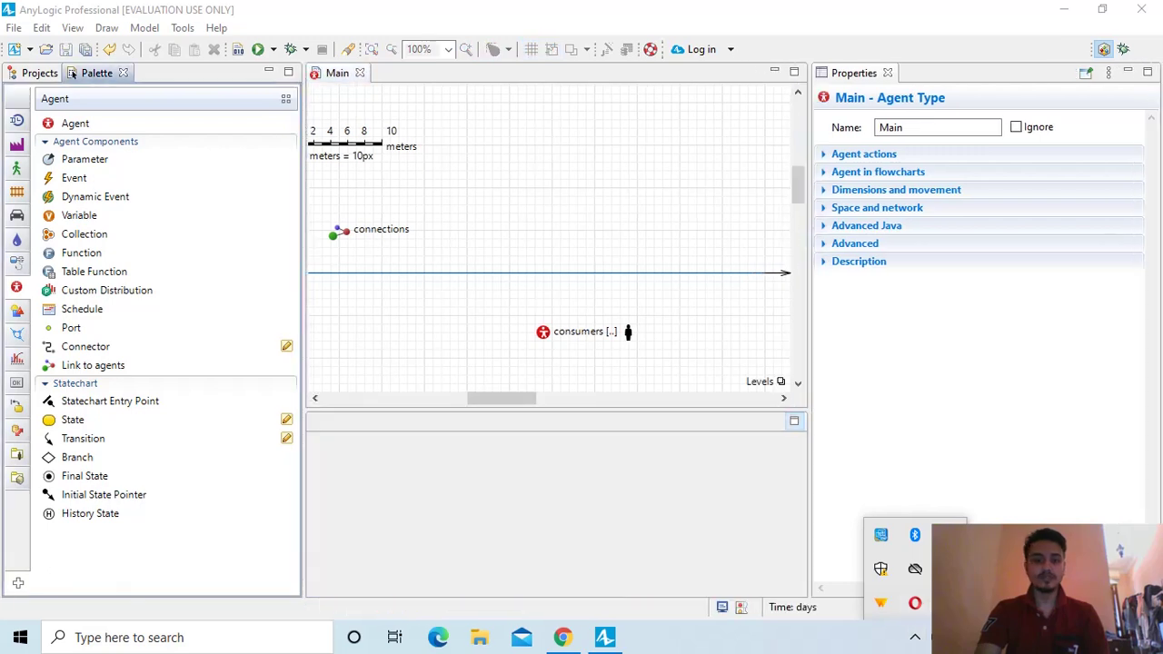
pyautogui.click(950, 569)
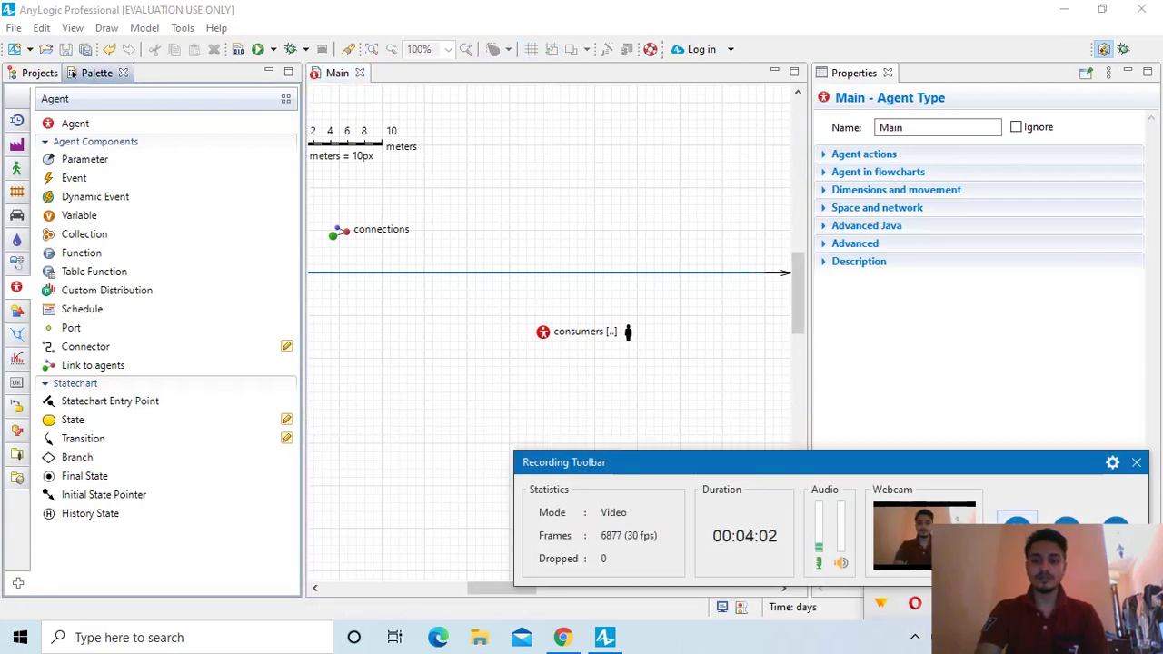
pyautogui.click(1017, 530)
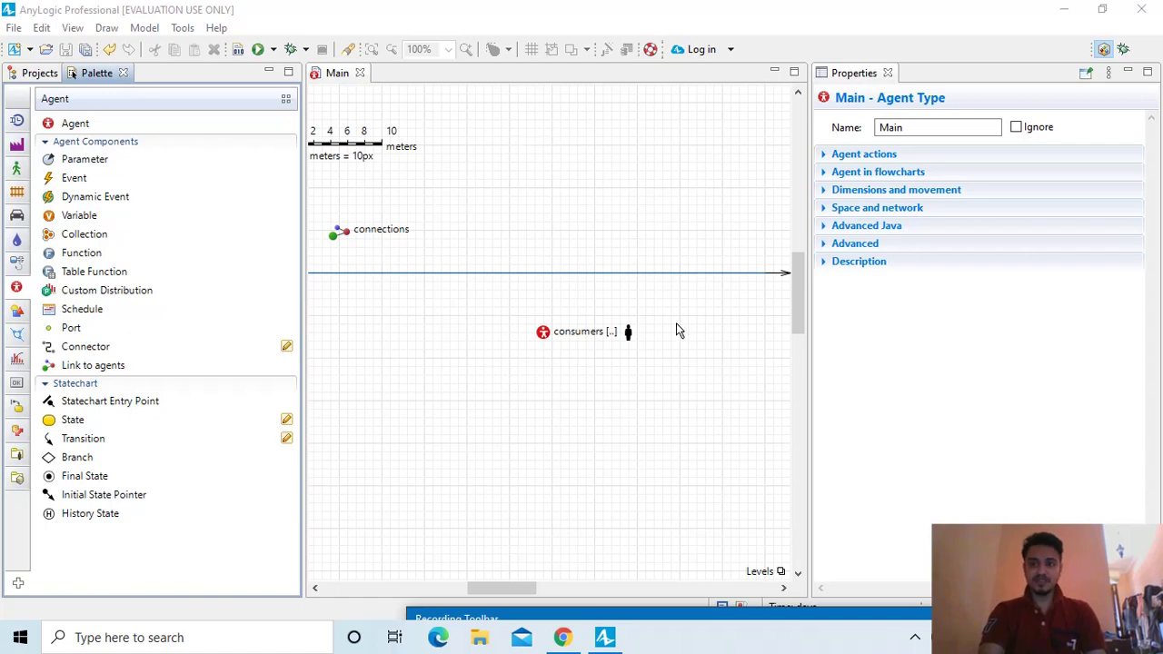
# - Open the Consumer agent type and place a Statechart Entry Point with the name statechart on its diagram
pyautogui.click(38, 73)
pyautogui.doubleClick(77, 110)
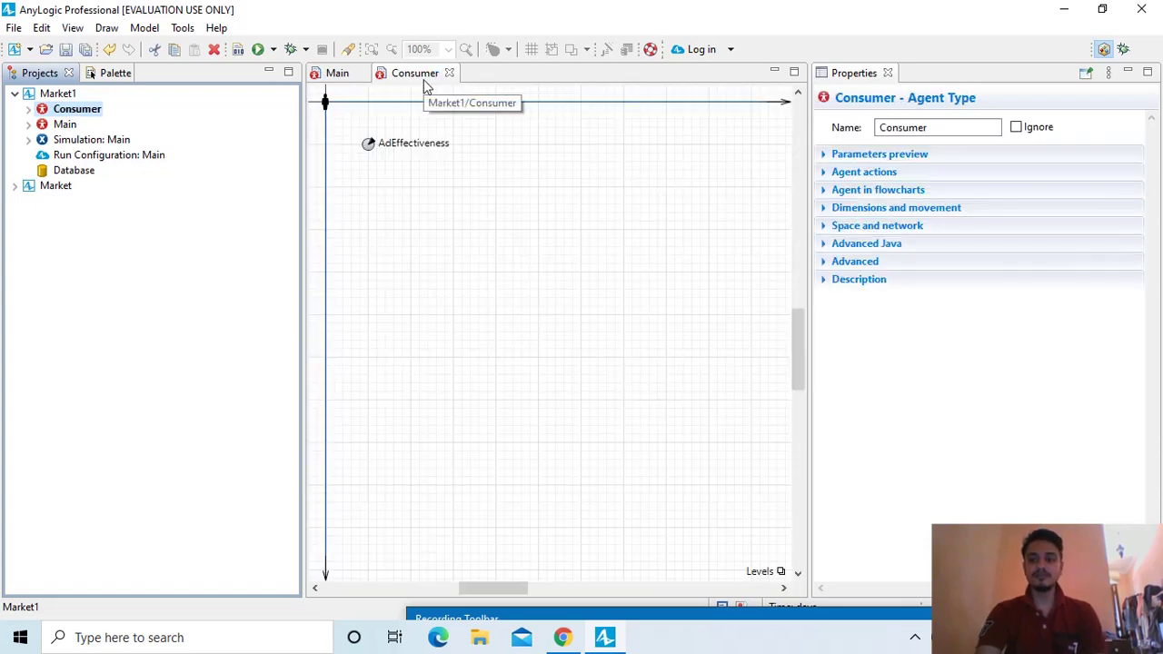
pyautogui.click(112, 74)
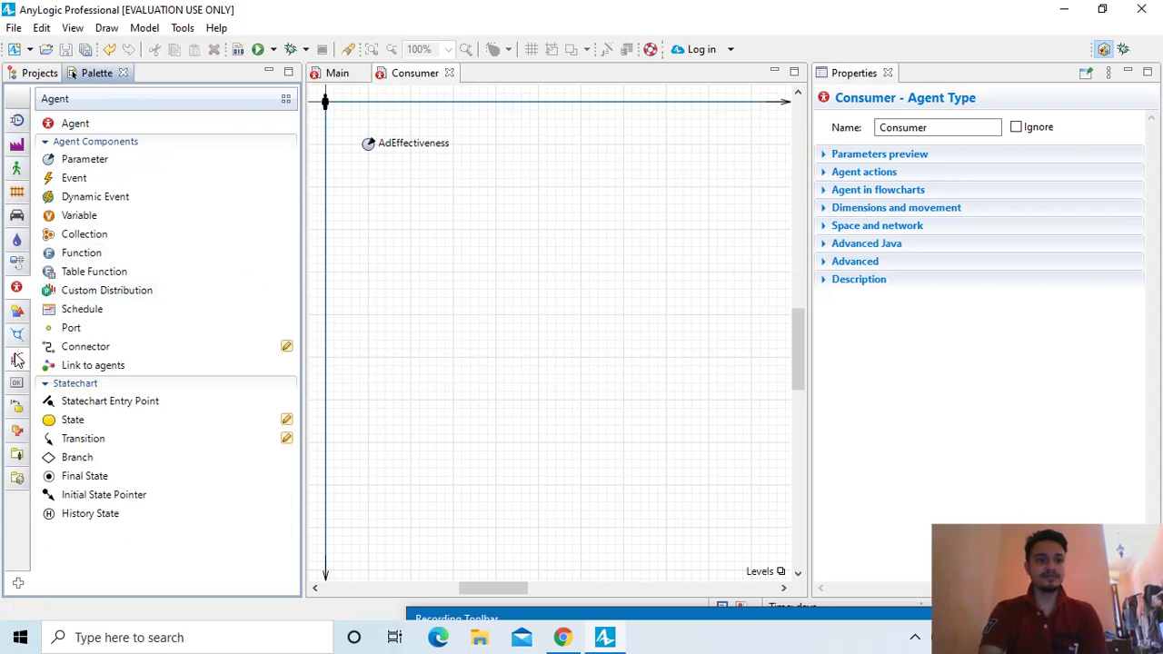
pyautogui.click(17, 407)
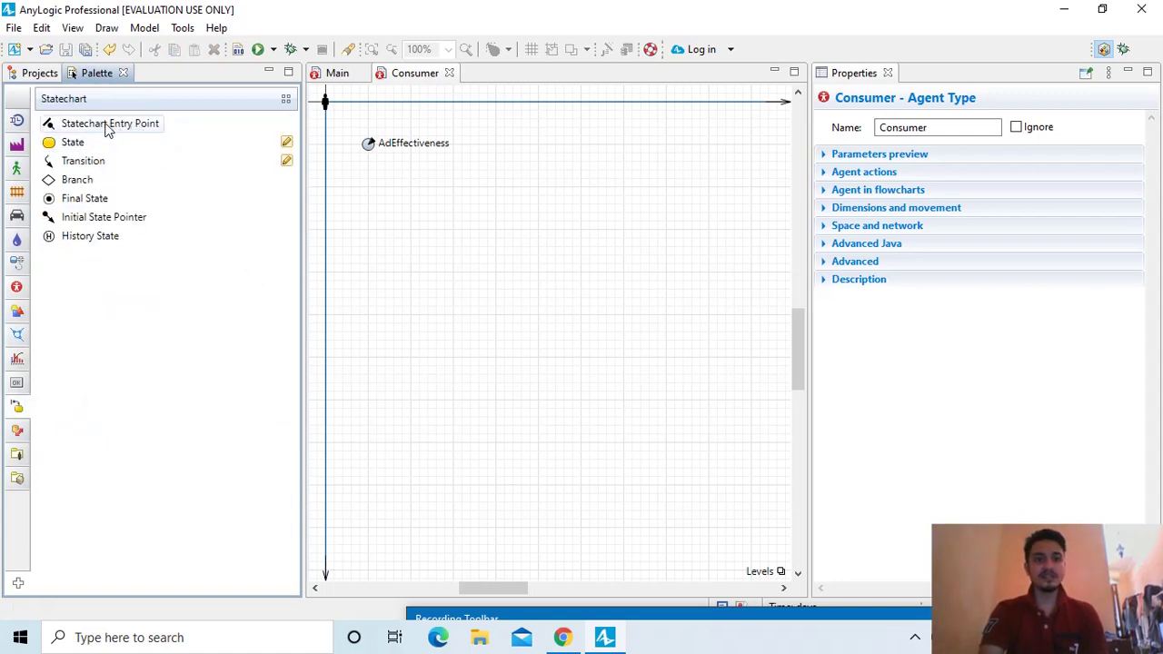
pyautogui.moveTo(106, 130); pyautogui.dragTo(598, 180)
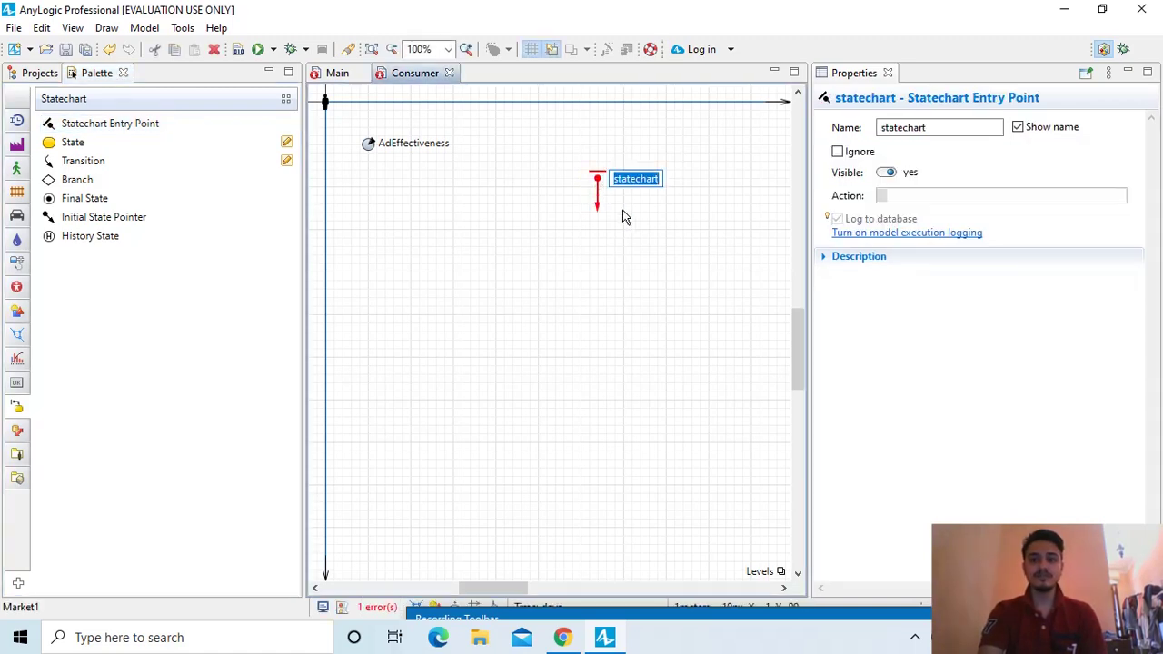
pyautogui.press('Return')
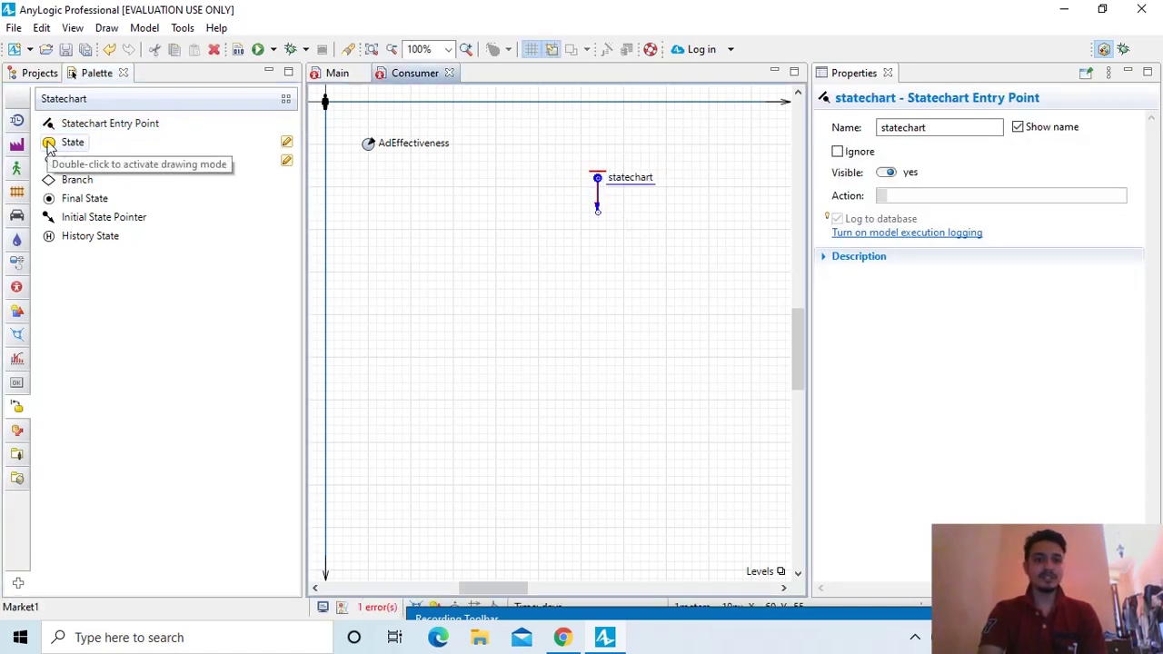
# - Add a state beneath the statechart entry point and connect the entry arrow to the state's upper edge
pyautogui.moveTo(50, 145); pyautogui.dragTo(548, 200)
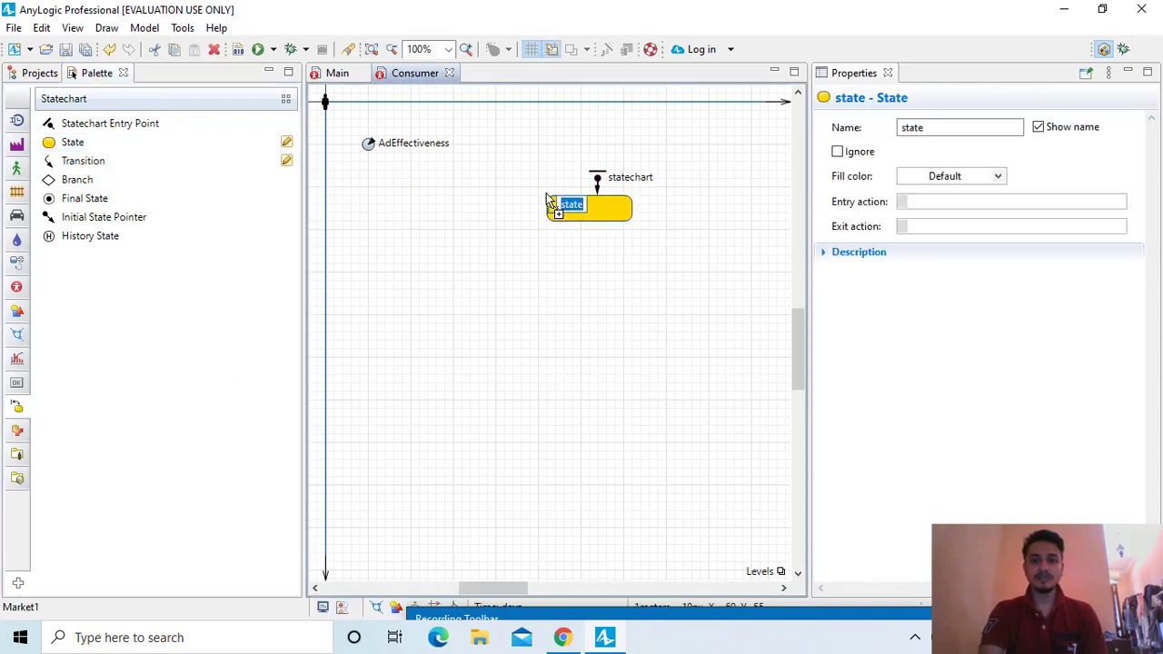
pyautogui.click(594, 209)
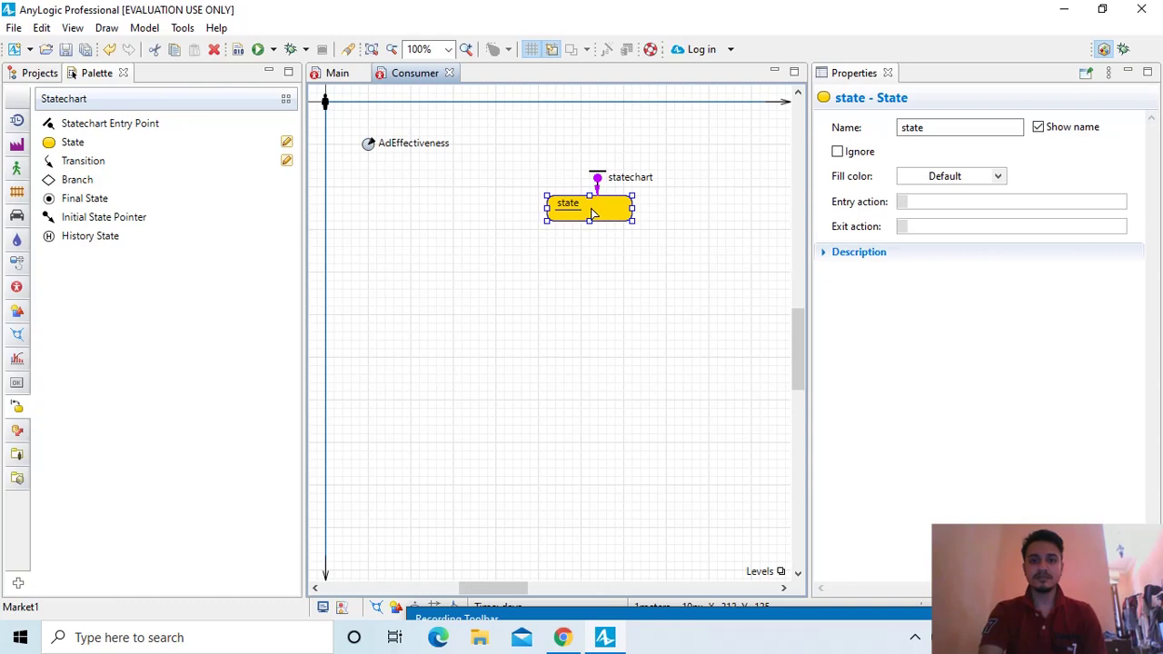
pyautogui.moveTo(591, 212)
pyautogui.mouseDown()
pyautogui.moveTo(595, 230)
pyautogui.moveTo(602, 170)
pyautogui.moveTo(599, 218)
pyautogui.mouseUp()
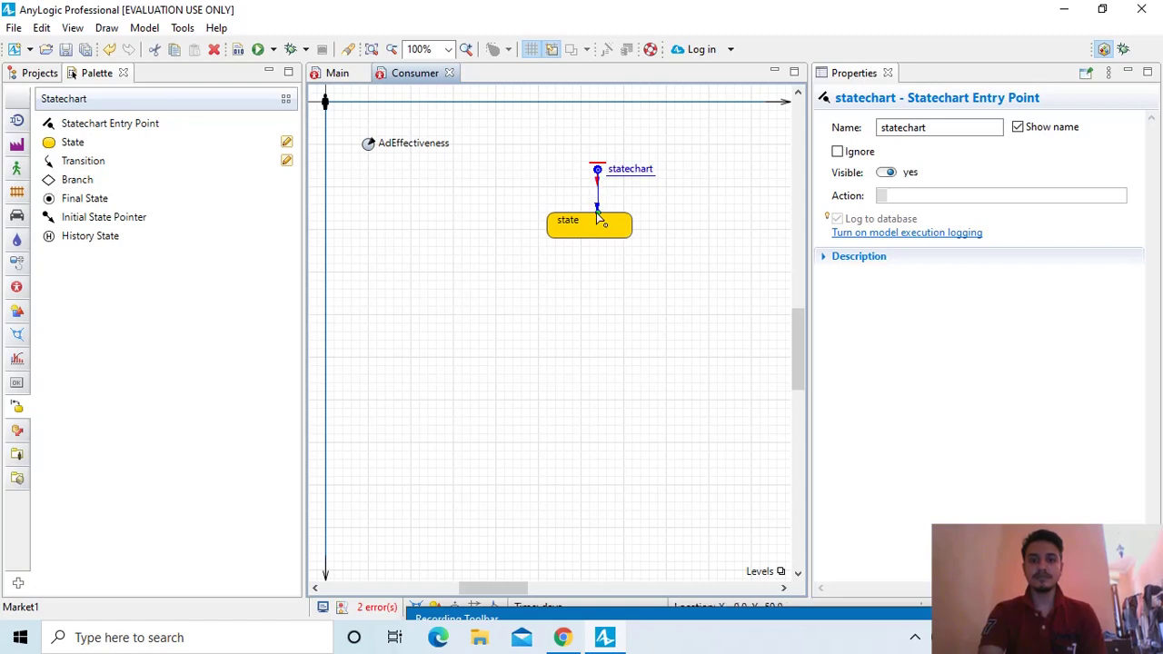
pyautogui.click(582, 285)
# - Rename the state as PotentialUser and set its fill color to lavender
pyautogui.click(589, 225)
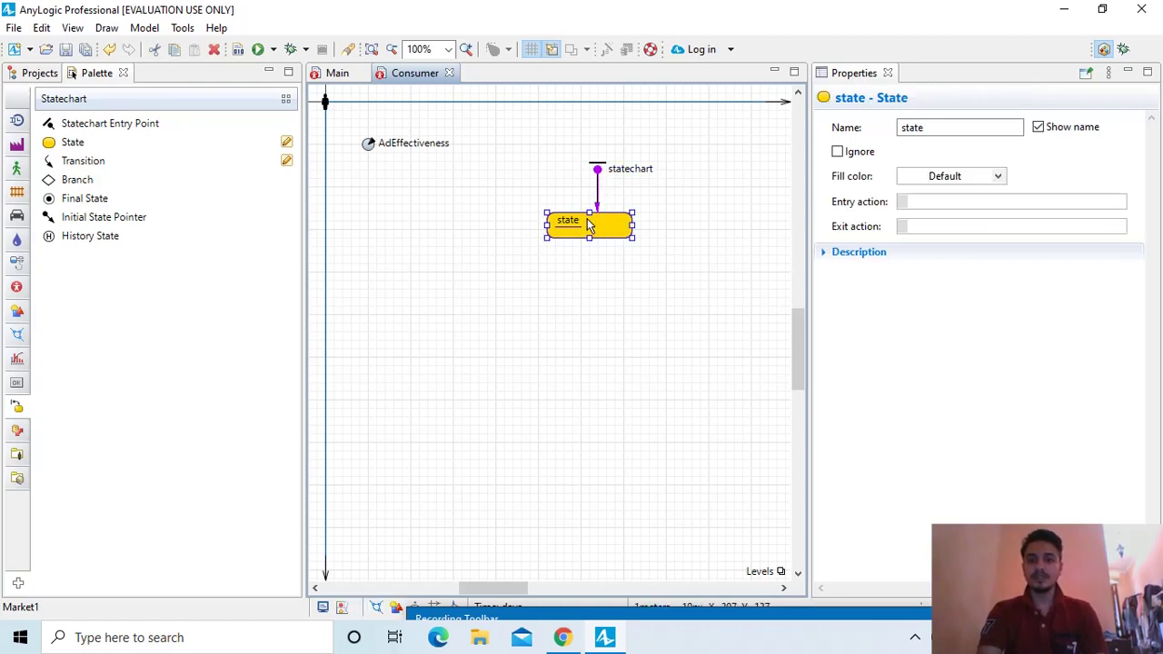
pyautogui.doubleClick(947, 126)
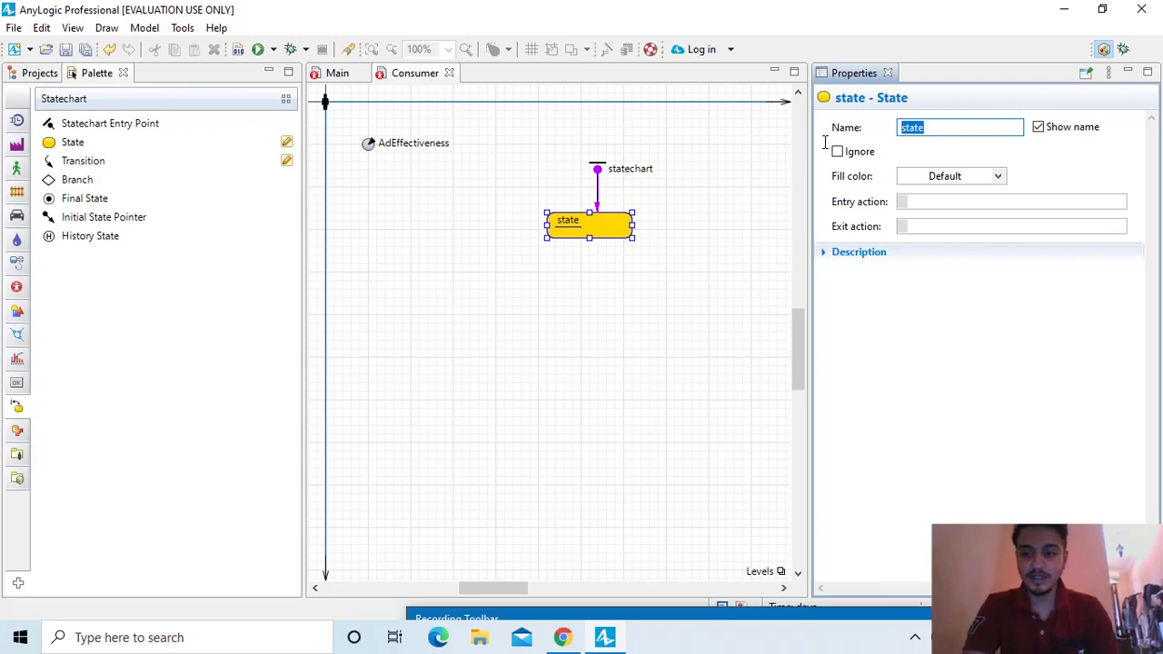
pyautogui.write('Pot')
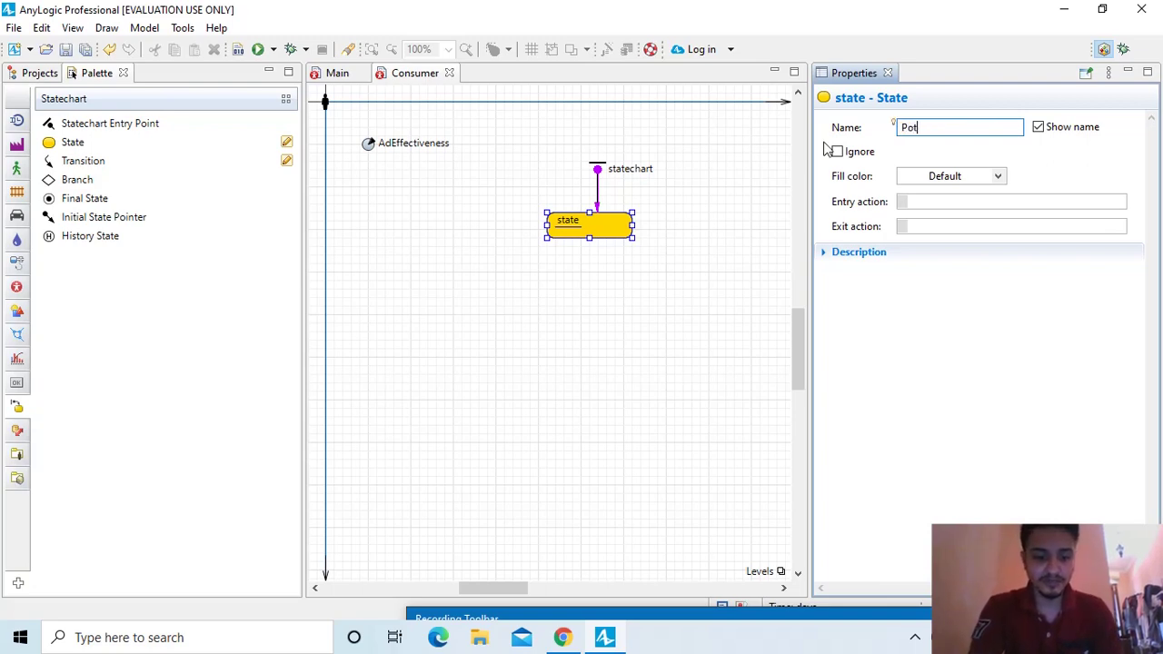
pyautogui.write('ential')
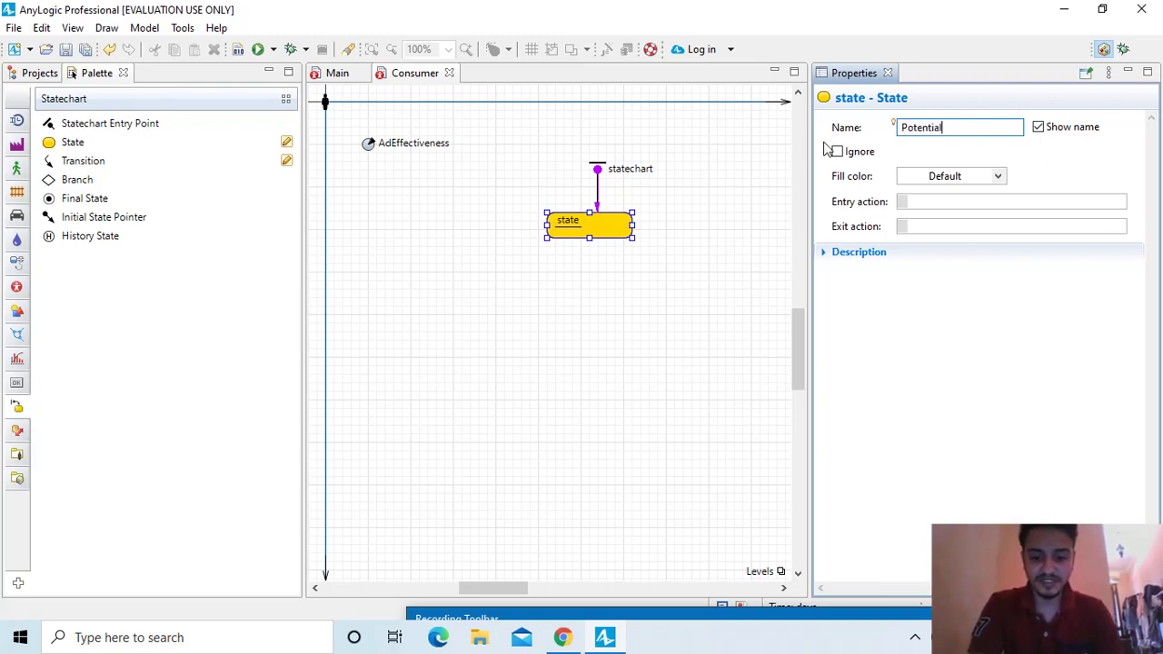
pyautogui.write('User')
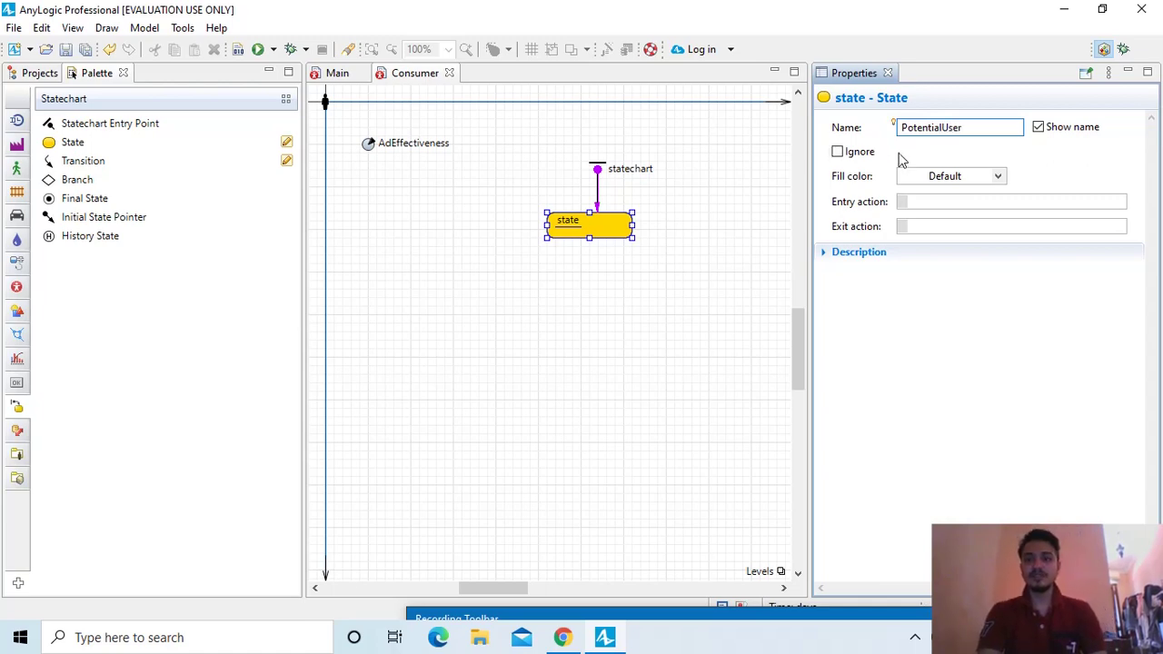
pyautogui.click(995, 176)
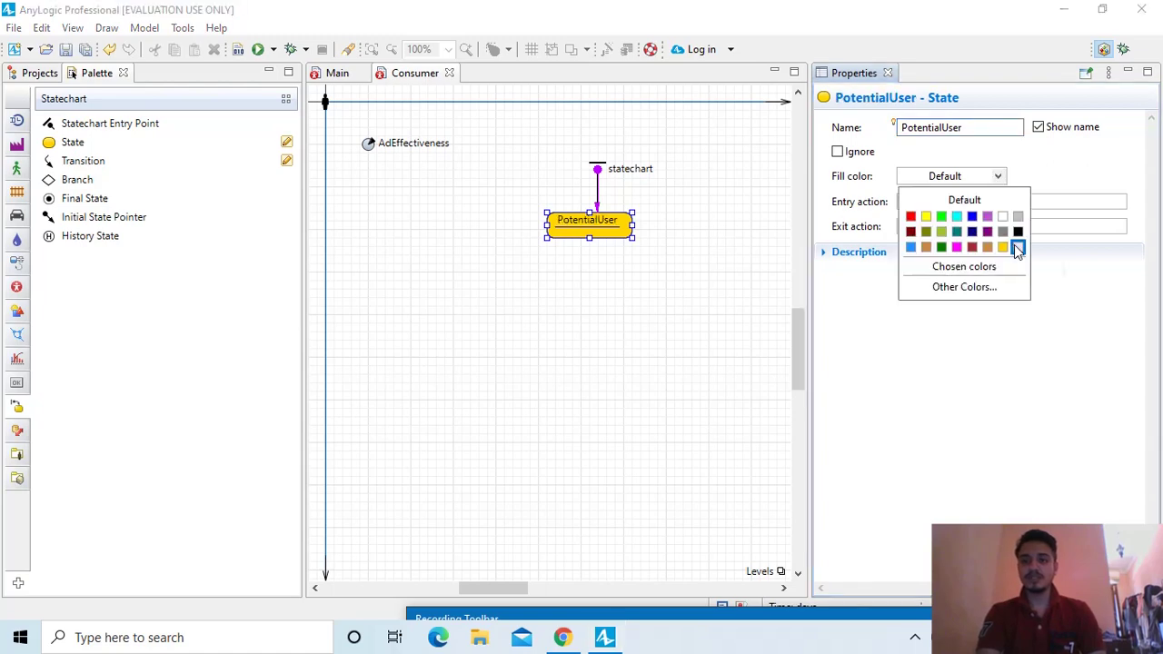
pyautogui.click(1016, 247)
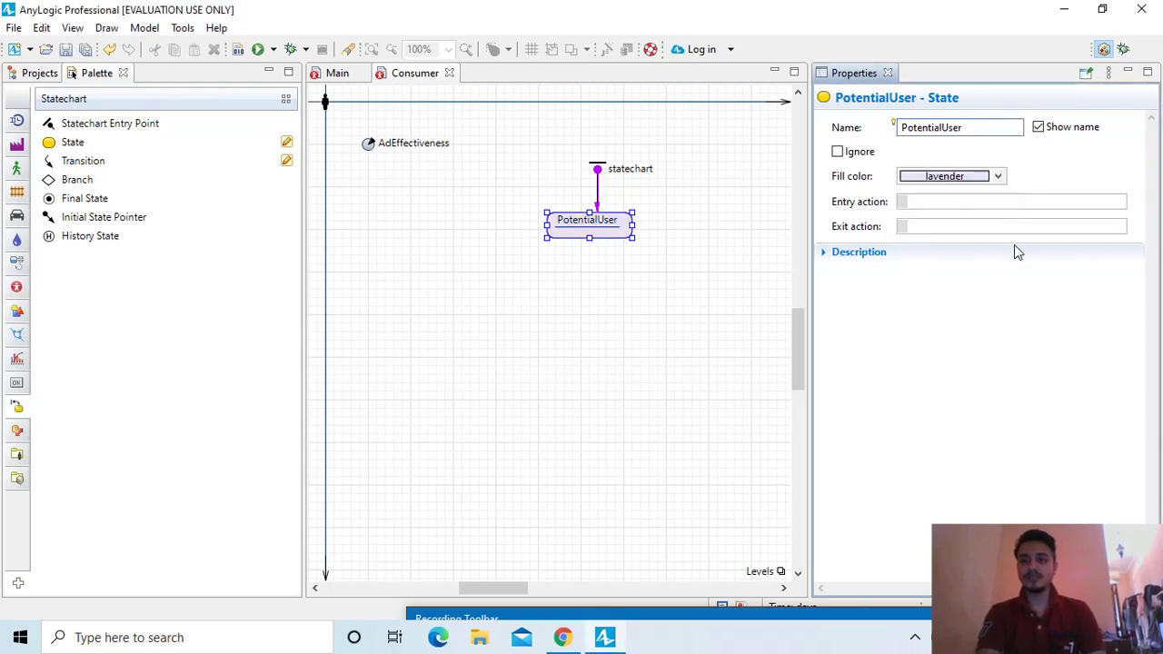
# - Set the PotentialUser state's entry action to shapeBody.setFillColor(lavender)
pyautogui.click(968, 203)
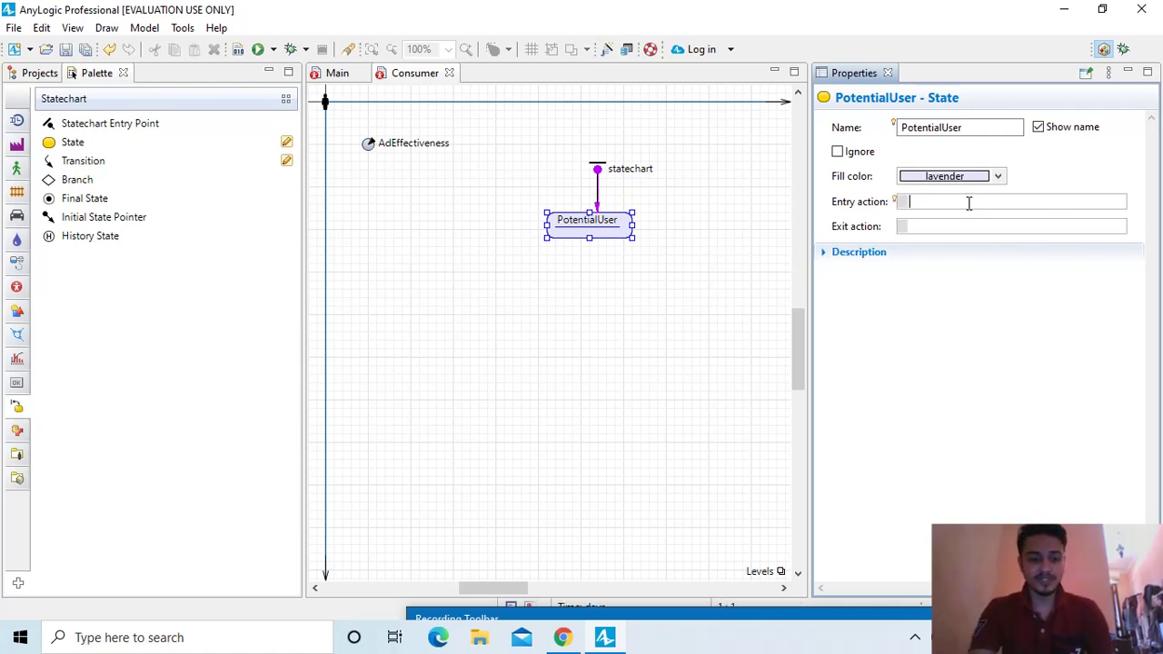
pyautogui.write('shapeBo')
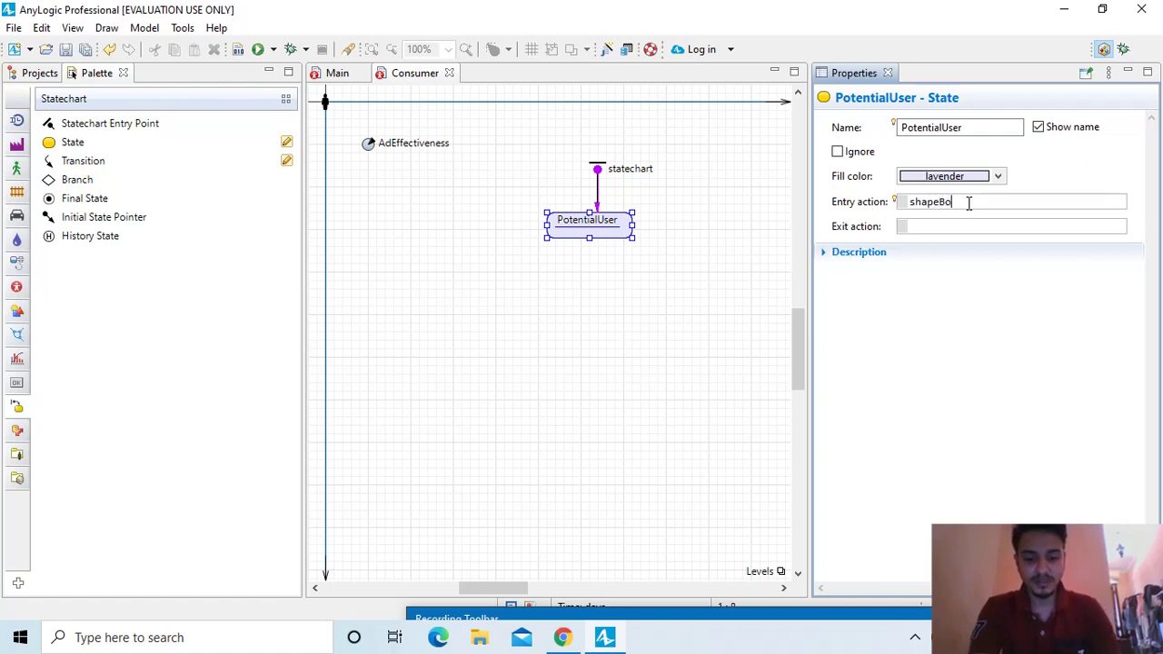
pyautogui.write('dy')
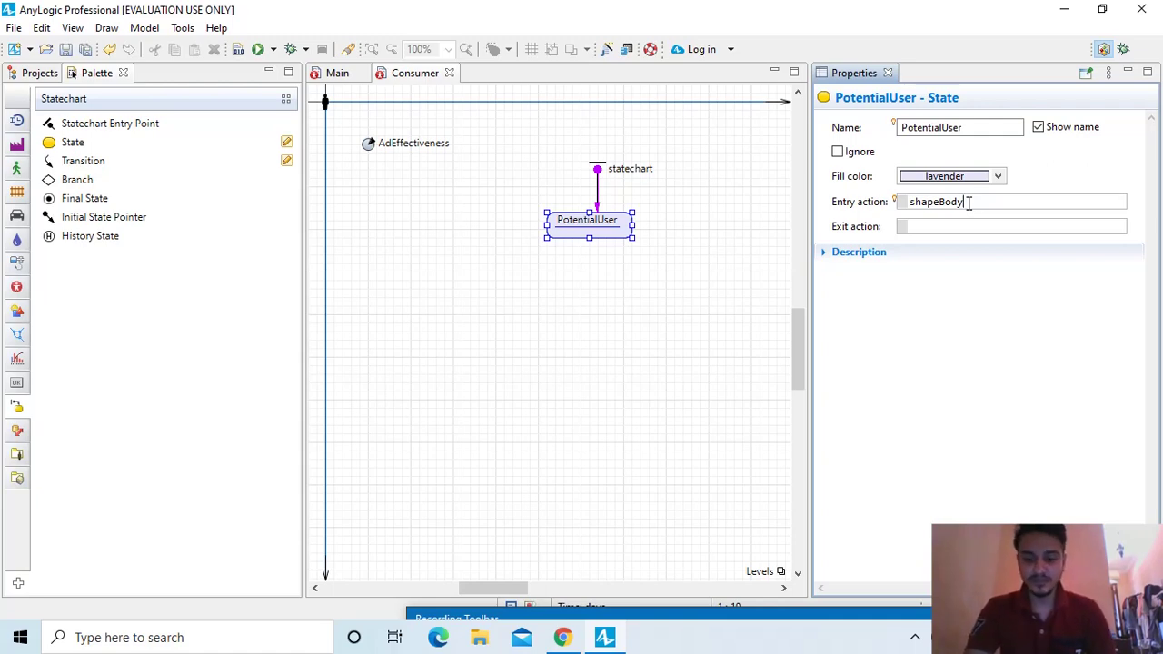
pyautogui.write('.se')
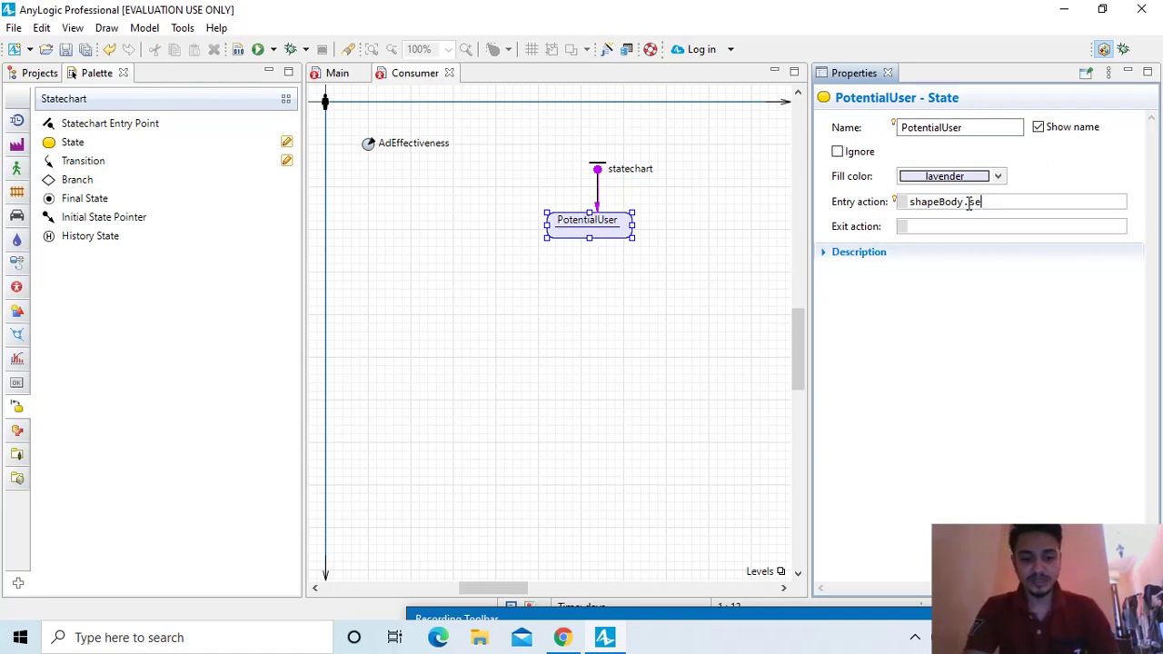
pyautogui.write('tFi')
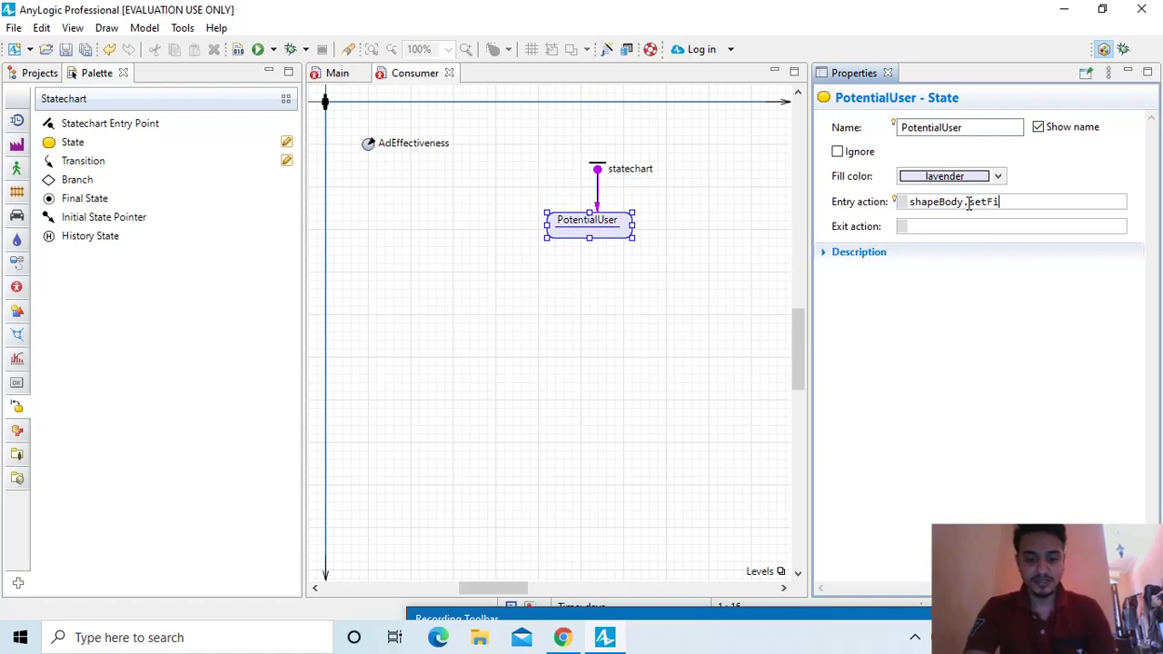
pyautogui.write('llColor')
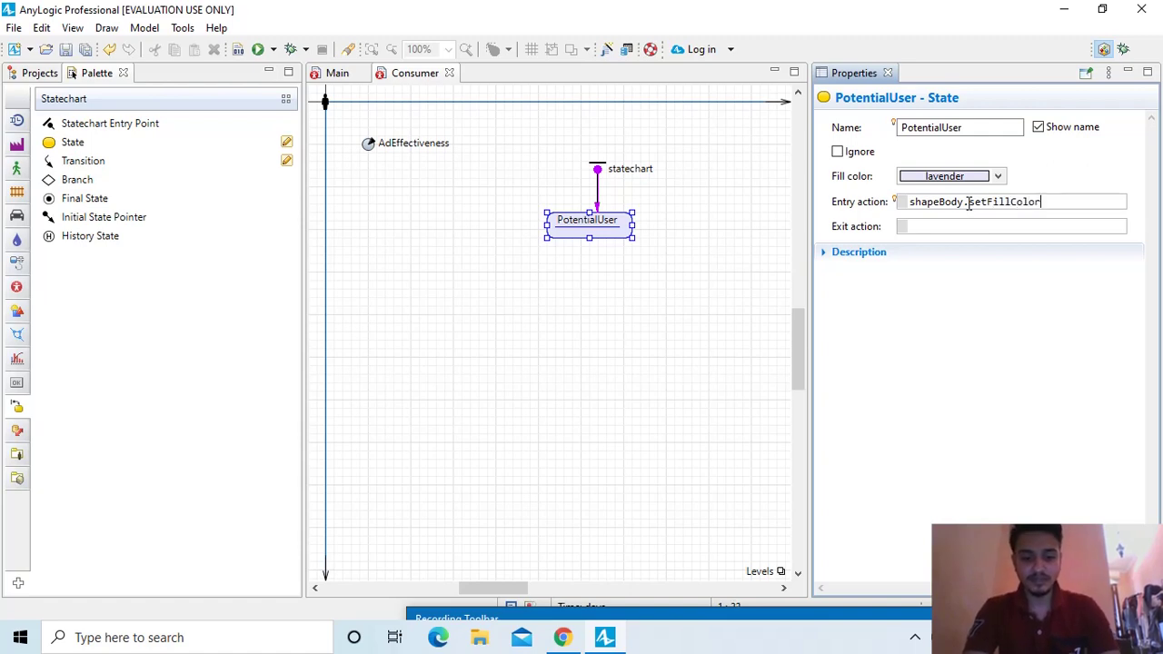
pyautogui.write('(')
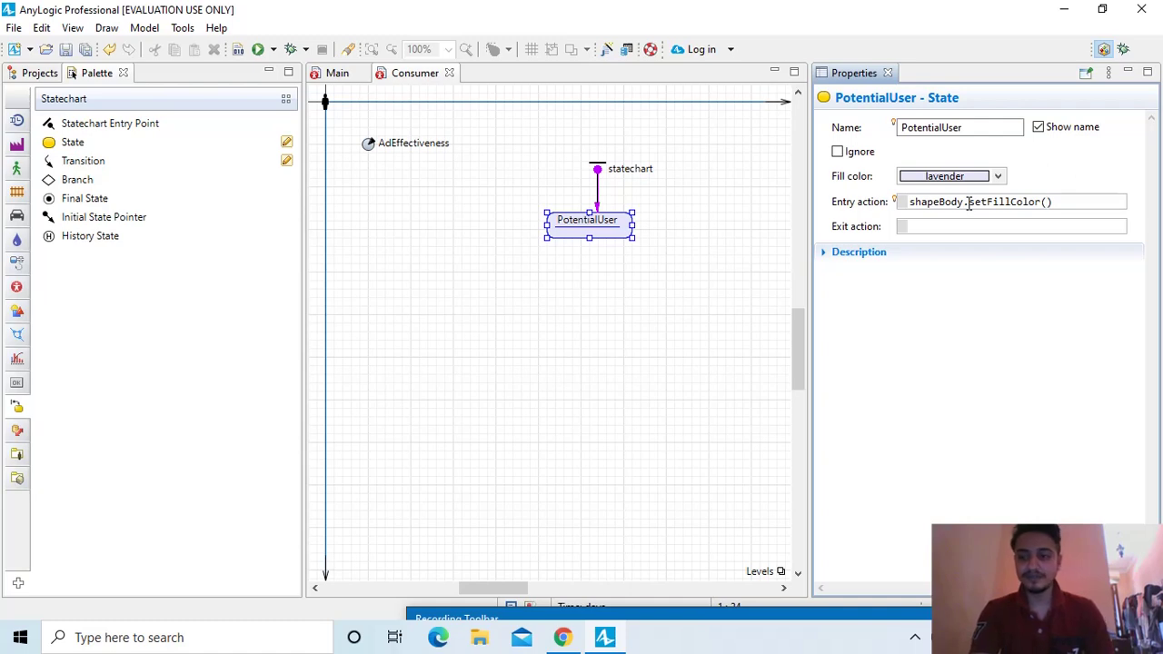
pyautogui.write('la')
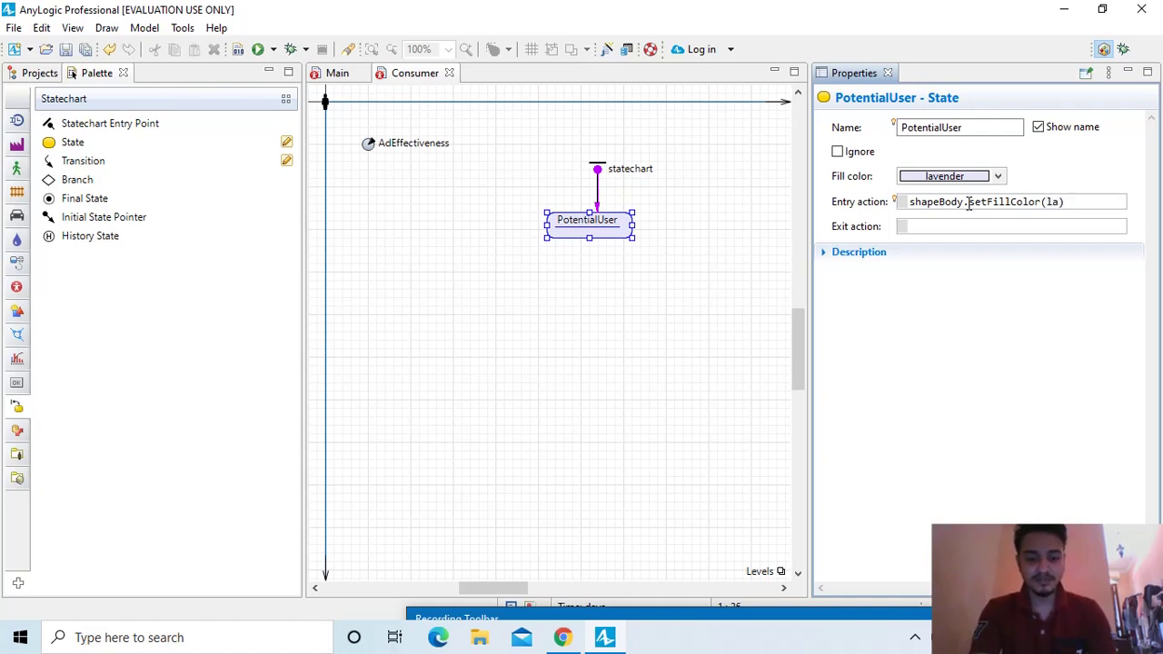
pyautogui.write('v')
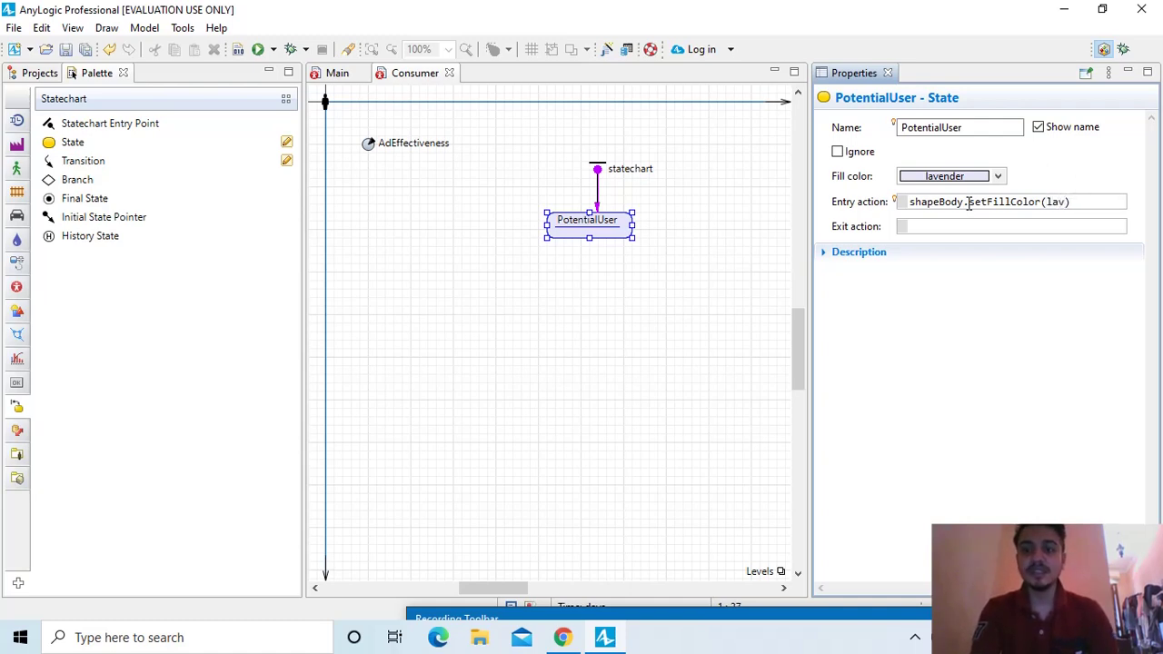
pyautogui.write('ender')
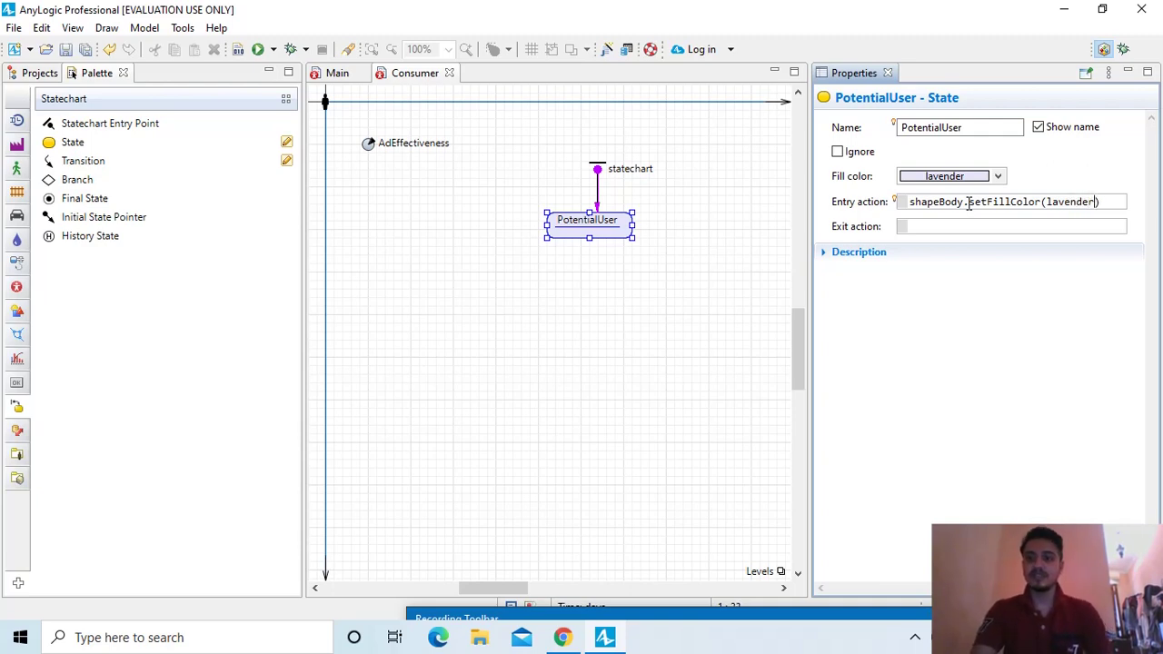
pyautogui.click(716, 331)
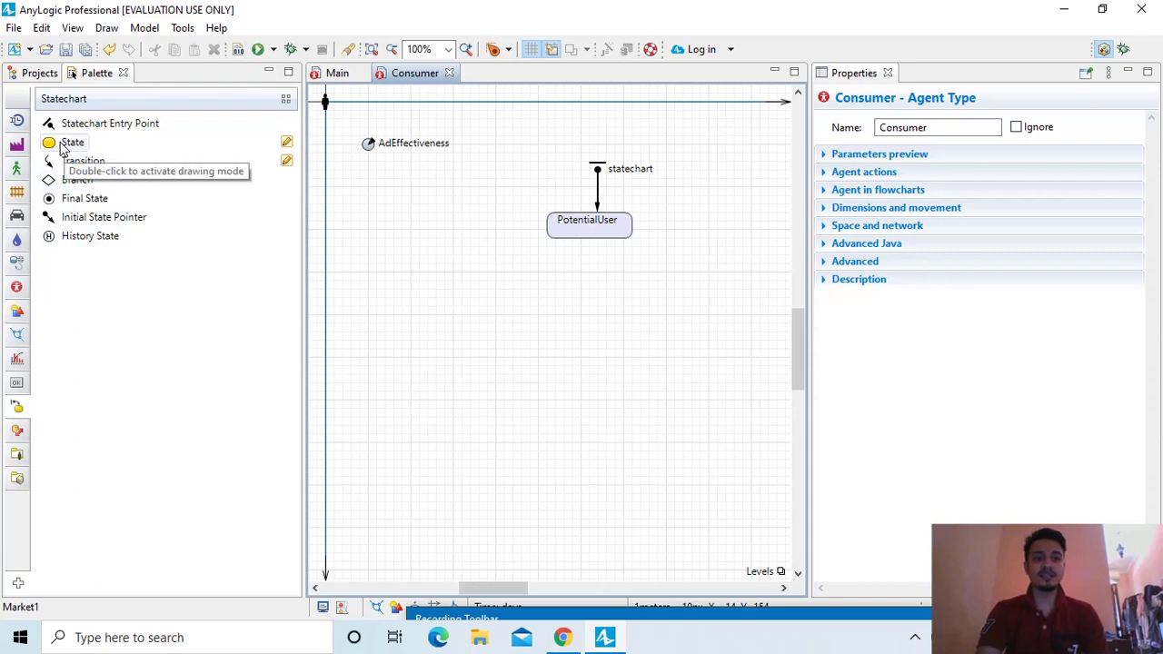
# - Add a state beneath PotentialUser, named User, with the fill color yellowGreen
pyautogui.moveTo(64, 150); pyautogui.dragTo(546, 289)
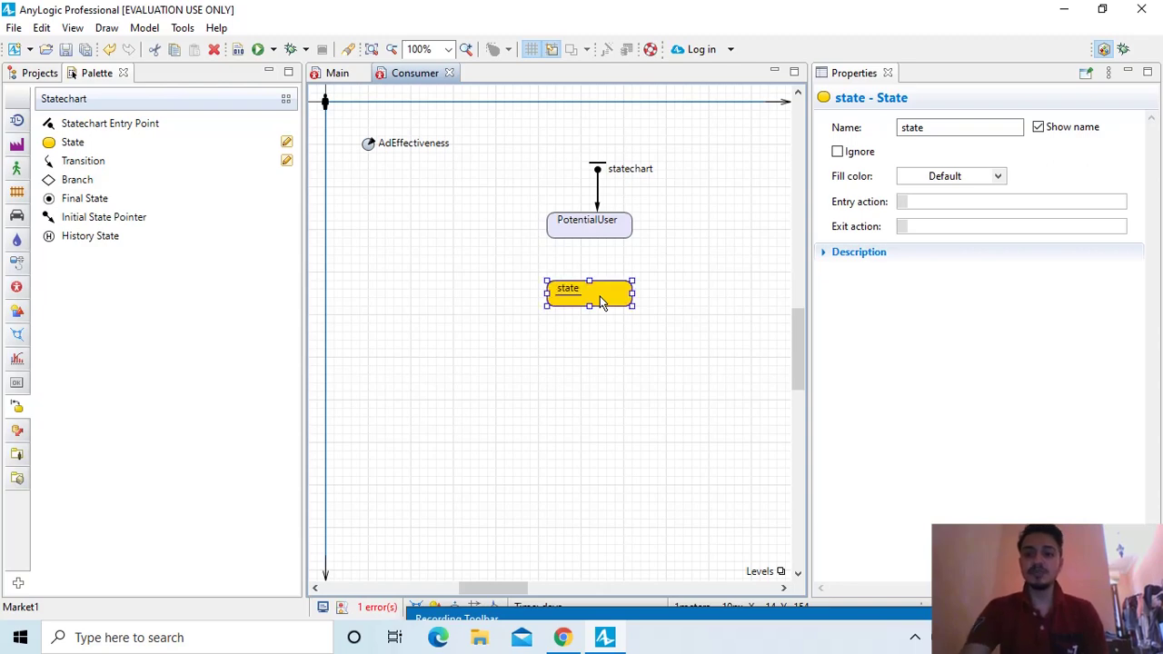
pyautogui.doubleClick(941, 127)
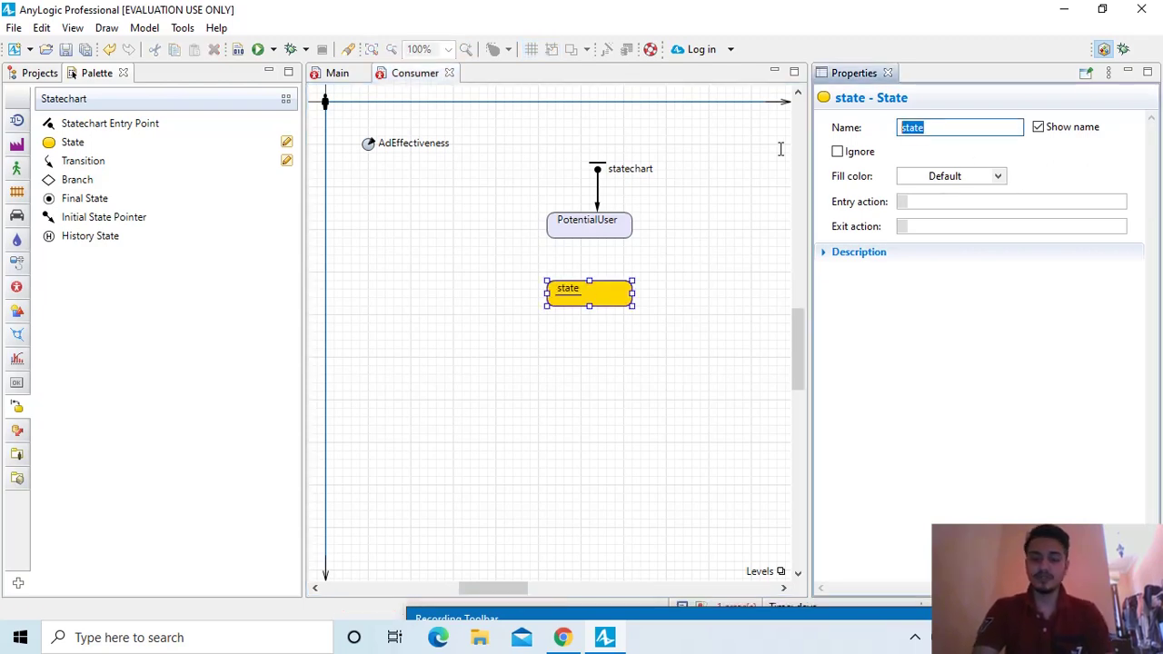
pyautogui.write('User')
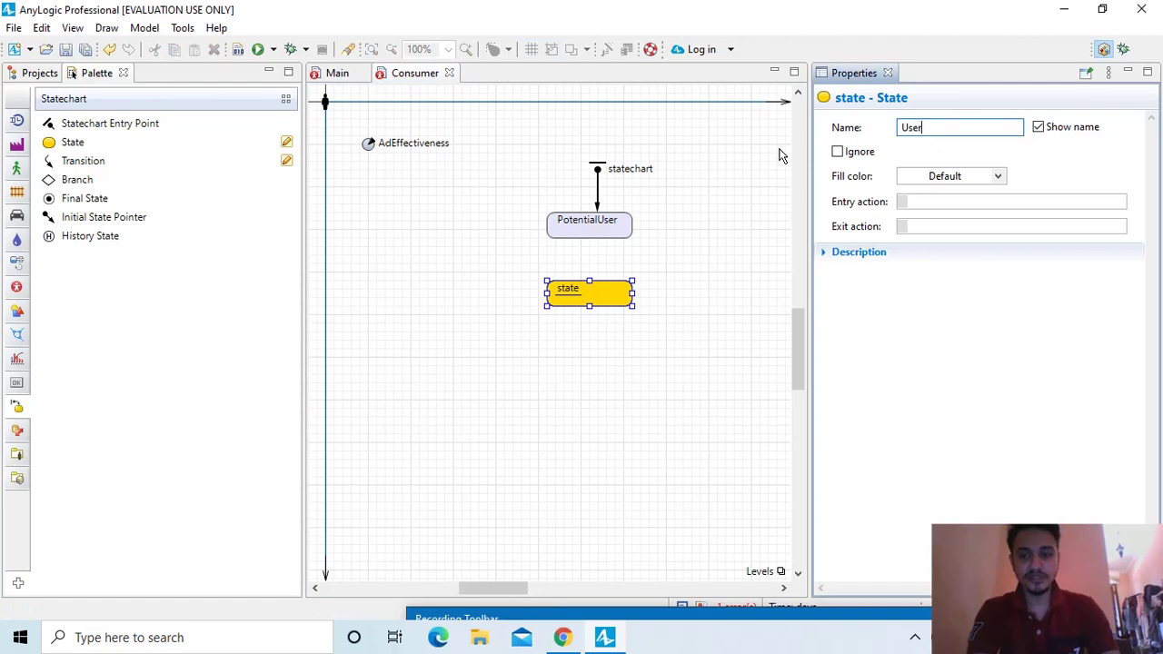
pyautogui.click(1000, 177)
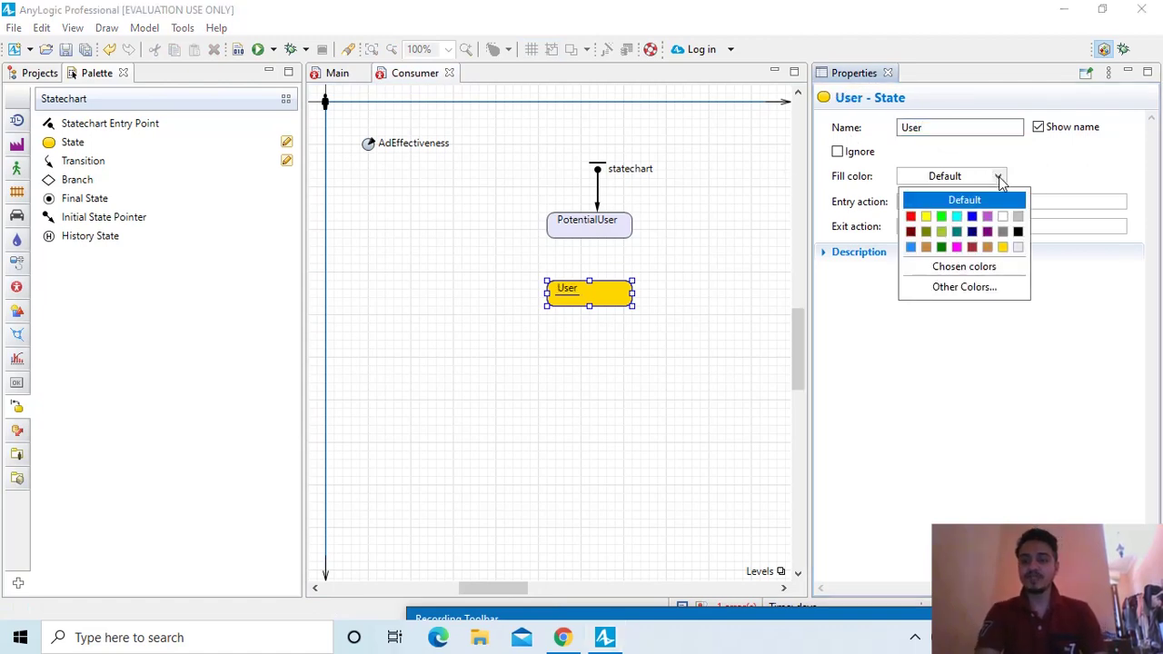
pyautogui.click(942, 231)
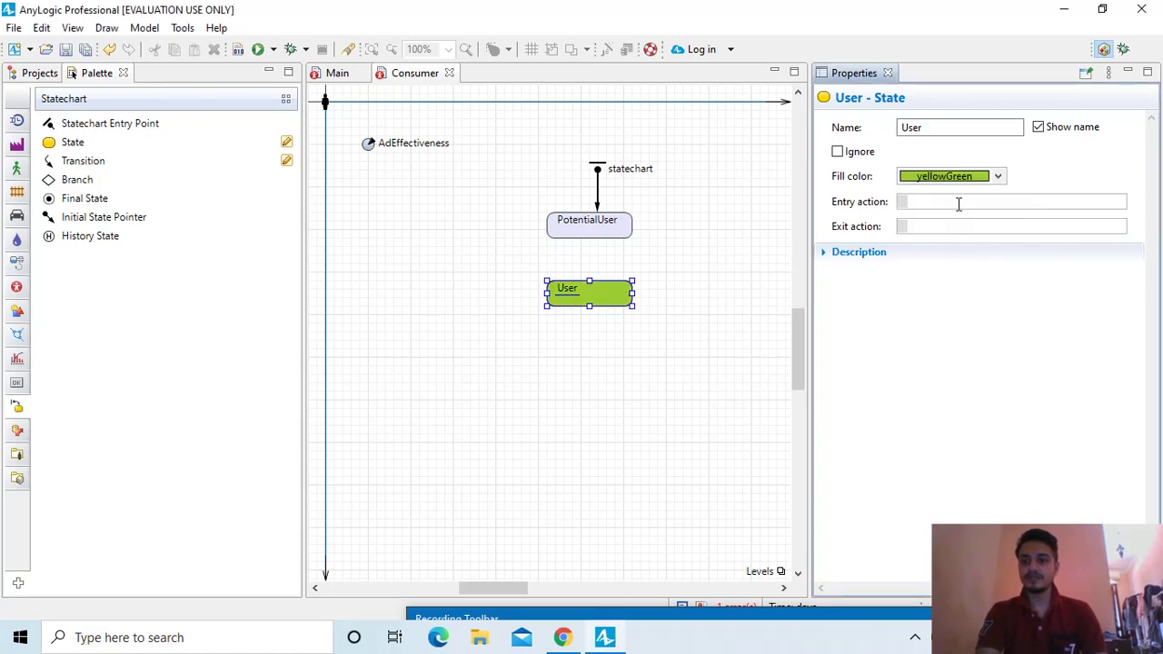
# - Set the User state's entry action to shapeBody.setFillColor(yellowGreen)
pyautogui.click(958, 204)
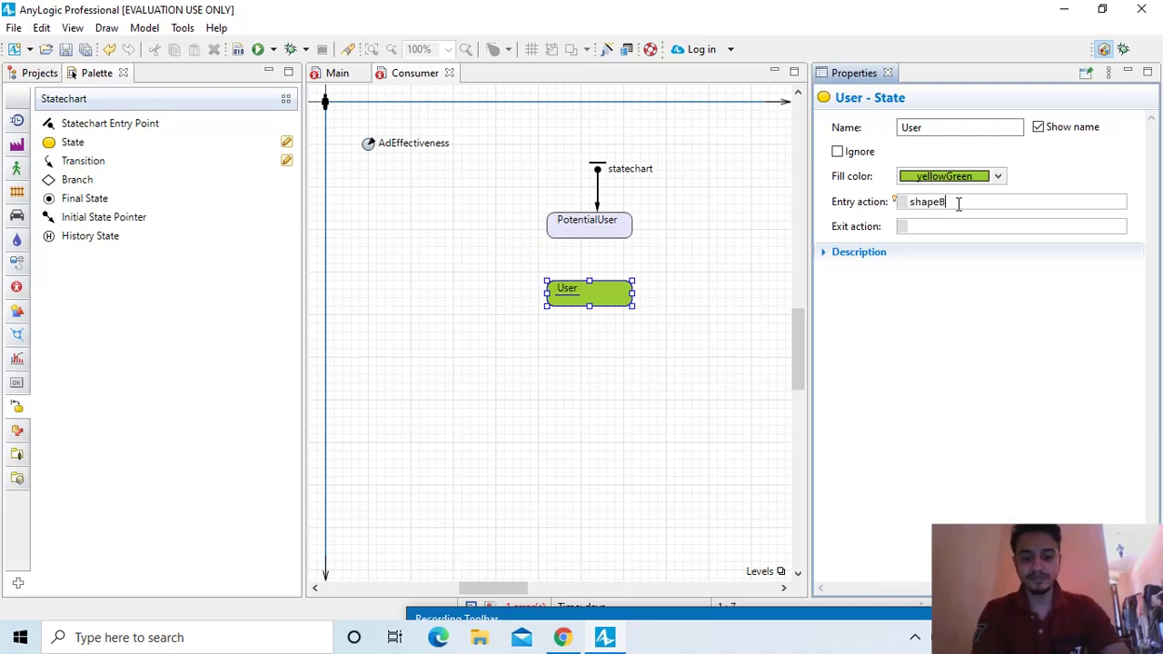
pyautogui.write('shapeBody.set')
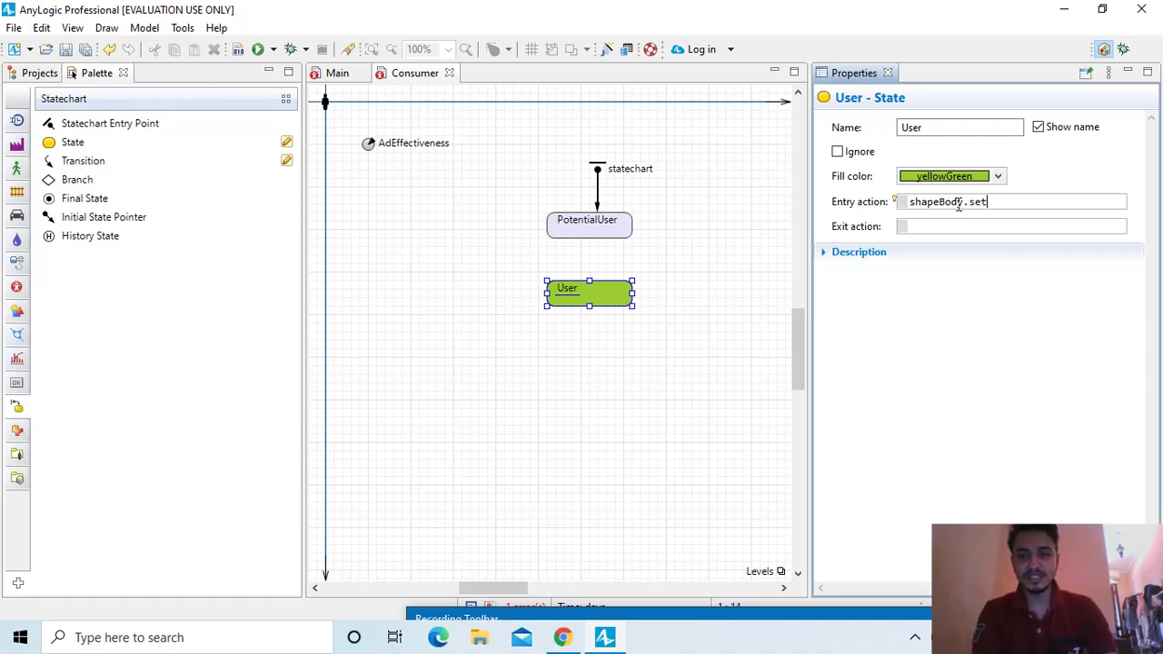
pyautogui.write('FillColor')
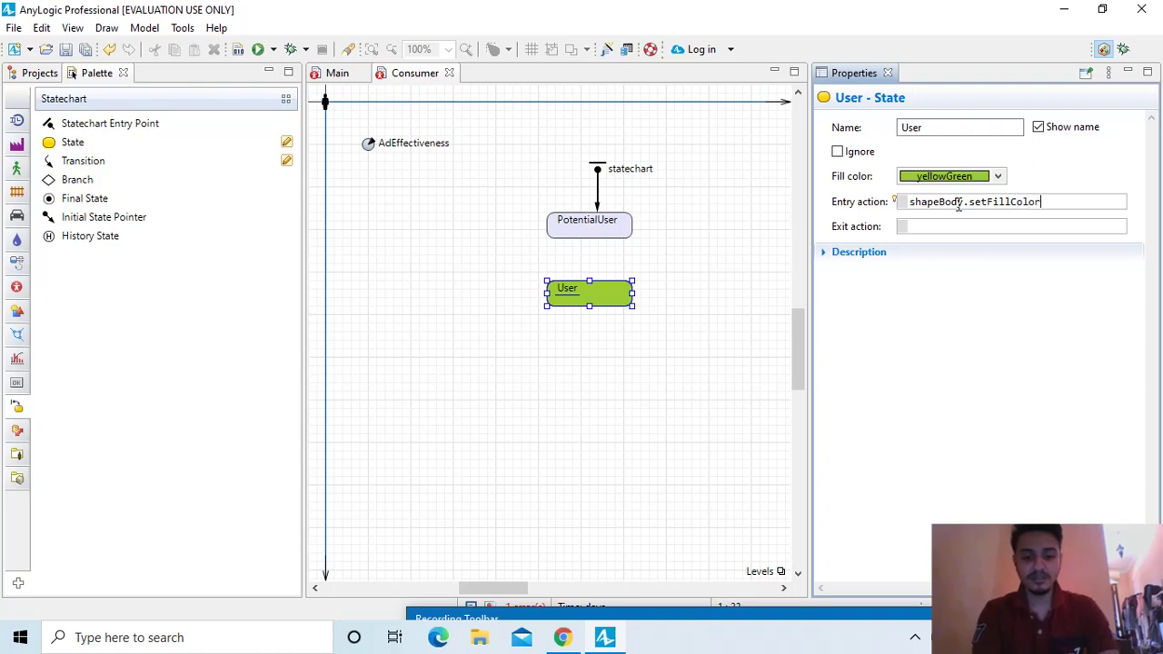
pyautogui.write('(')
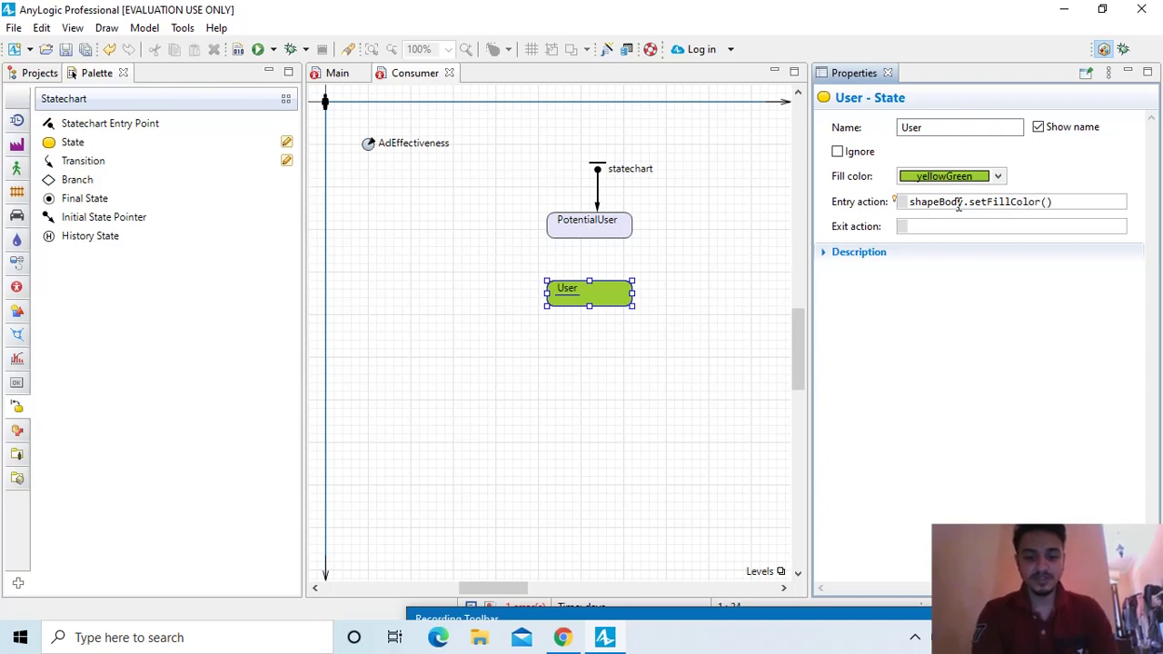
pyautogui.write('yellow')
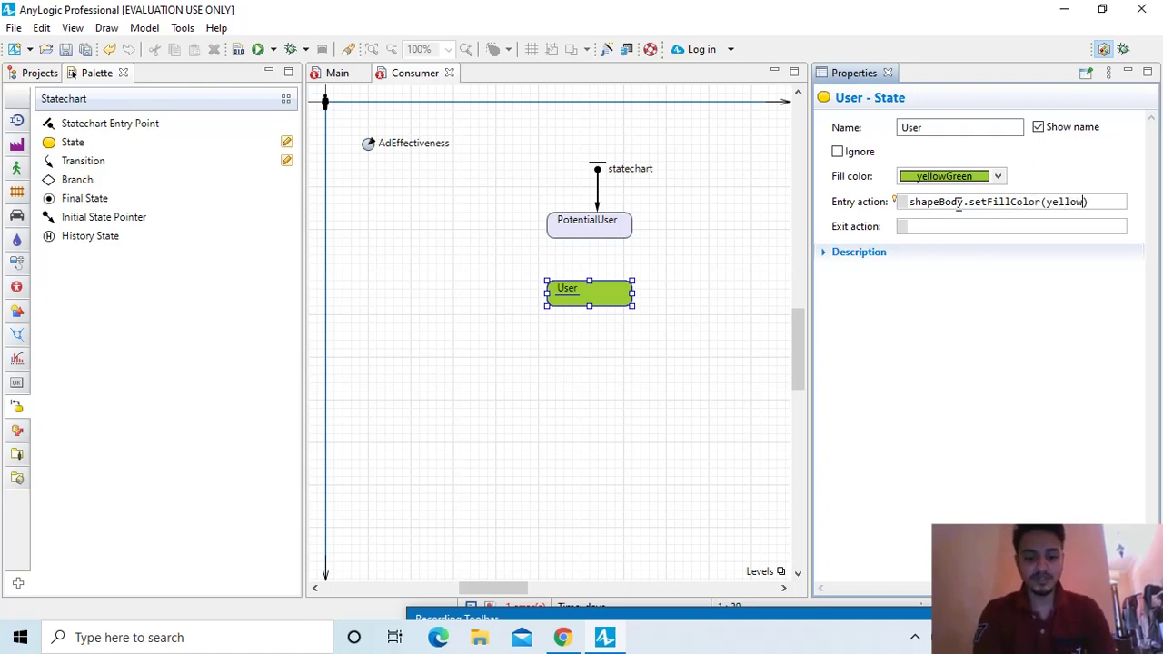
pyautogui.write('Green')
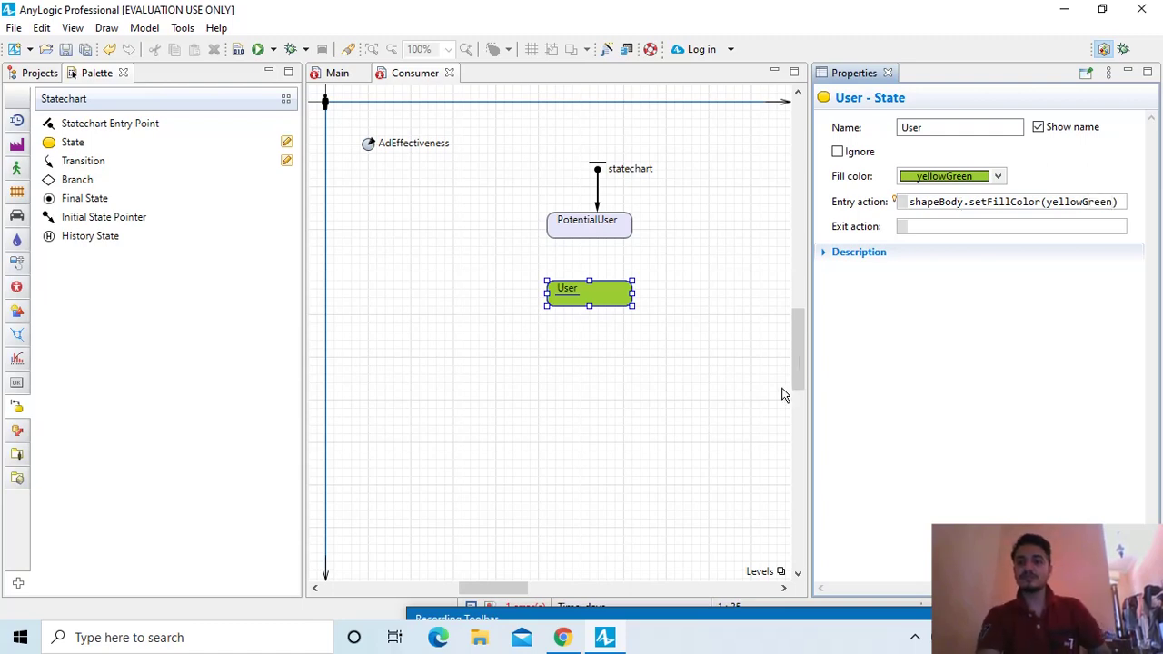
pyautogui.click(735, 391)
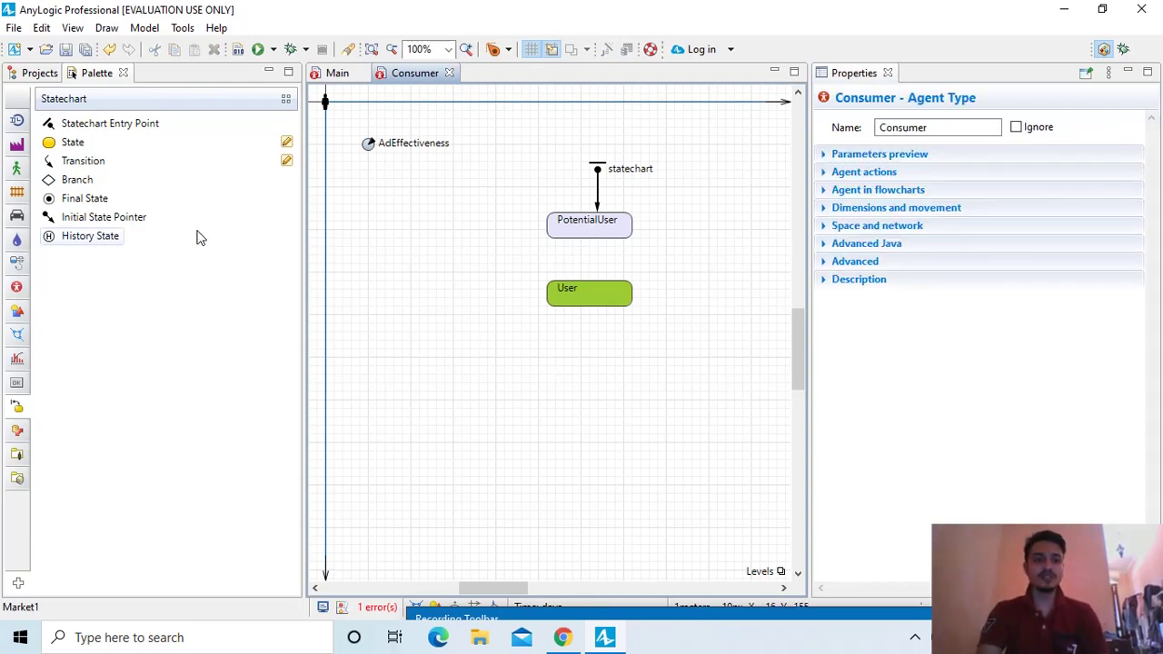
# - Draw a transition from PotentialUser's lower edge to User's upper edge and shift it left of the two states' center
pyautogui.doubleClick(82, 162)
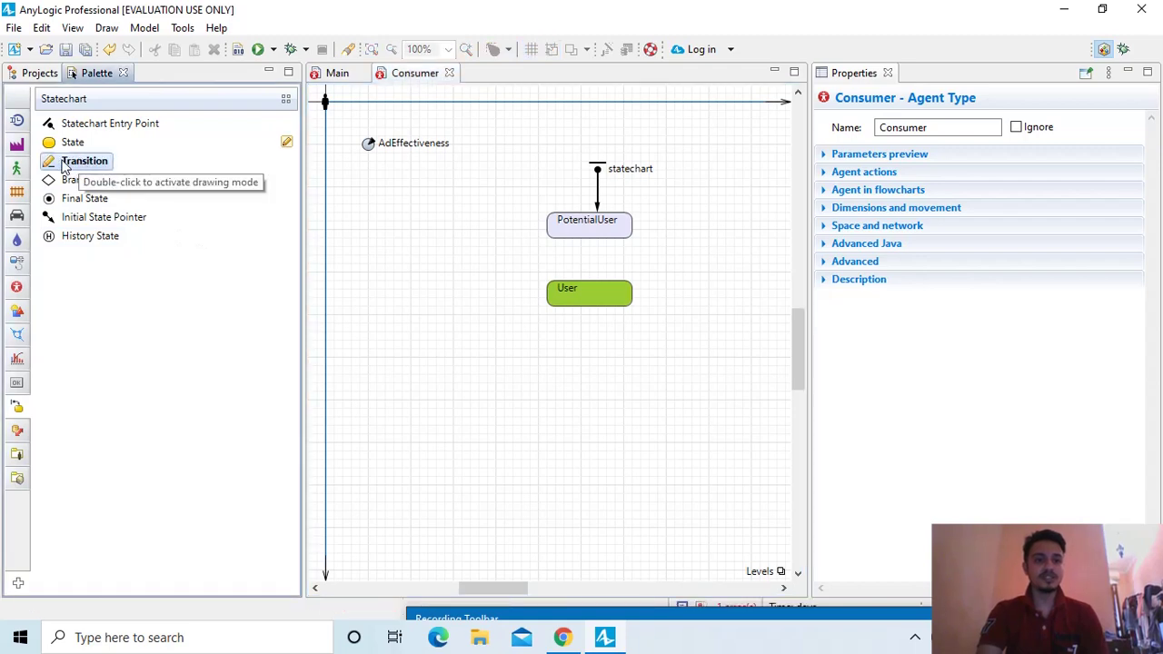
pyautogui.moveTo(63, 164); pyautogui.dragTo(615, 239)
pyautogui.click(615, 268)
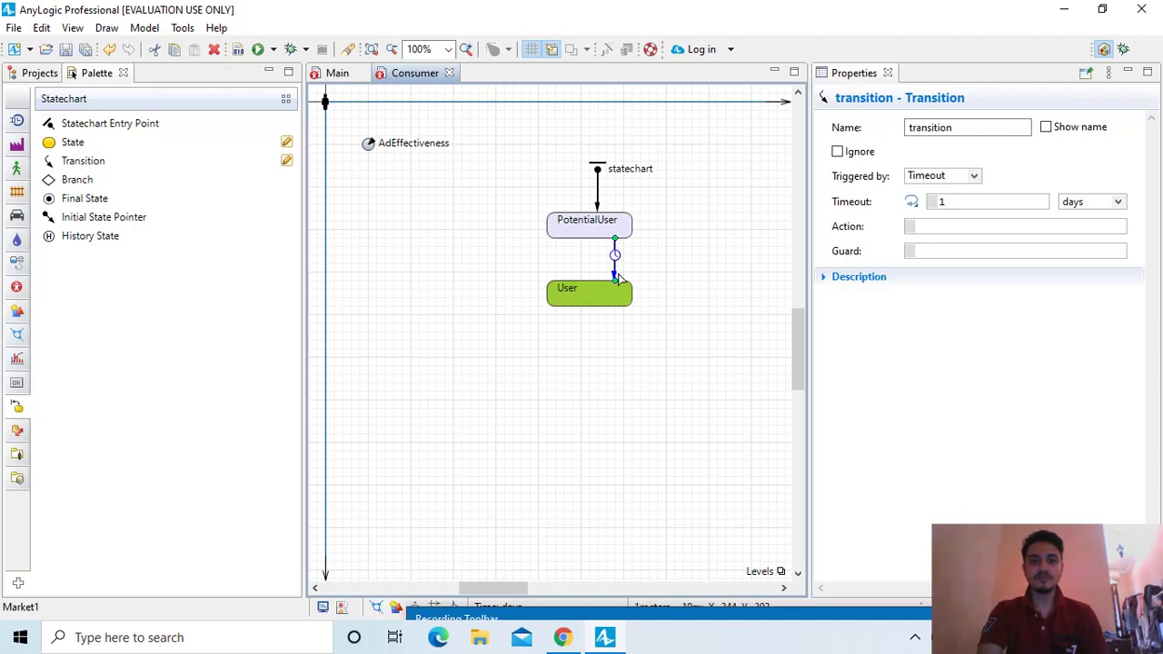
pyautogui.moveTo(616, 272); pyautogui.dragTo(584, 285)
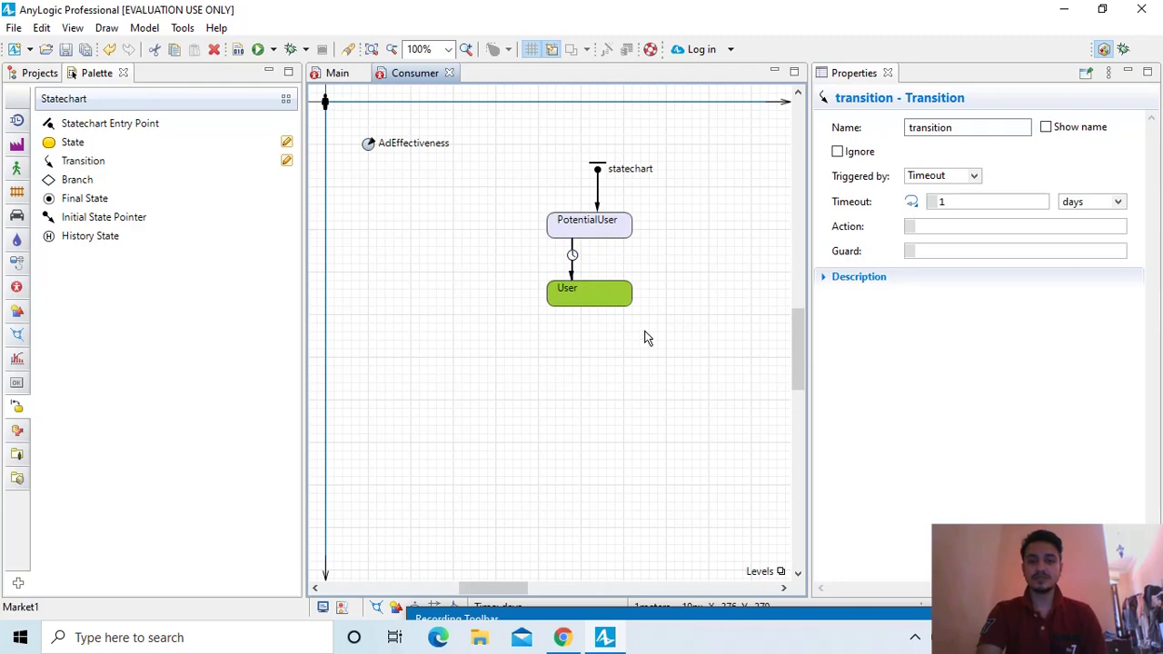
# - Rename the transition between PotentialUser and User as Ad and have it triggered by Rate
pyautogui.click(575, 261)
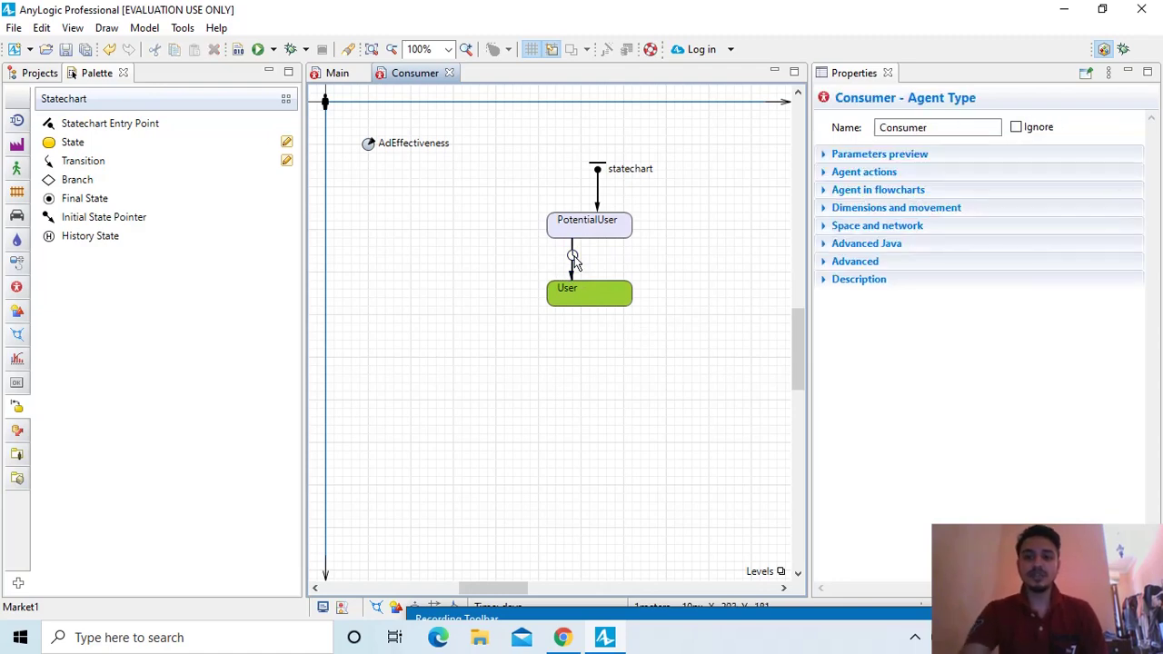
pyautogui.click(571, 272)
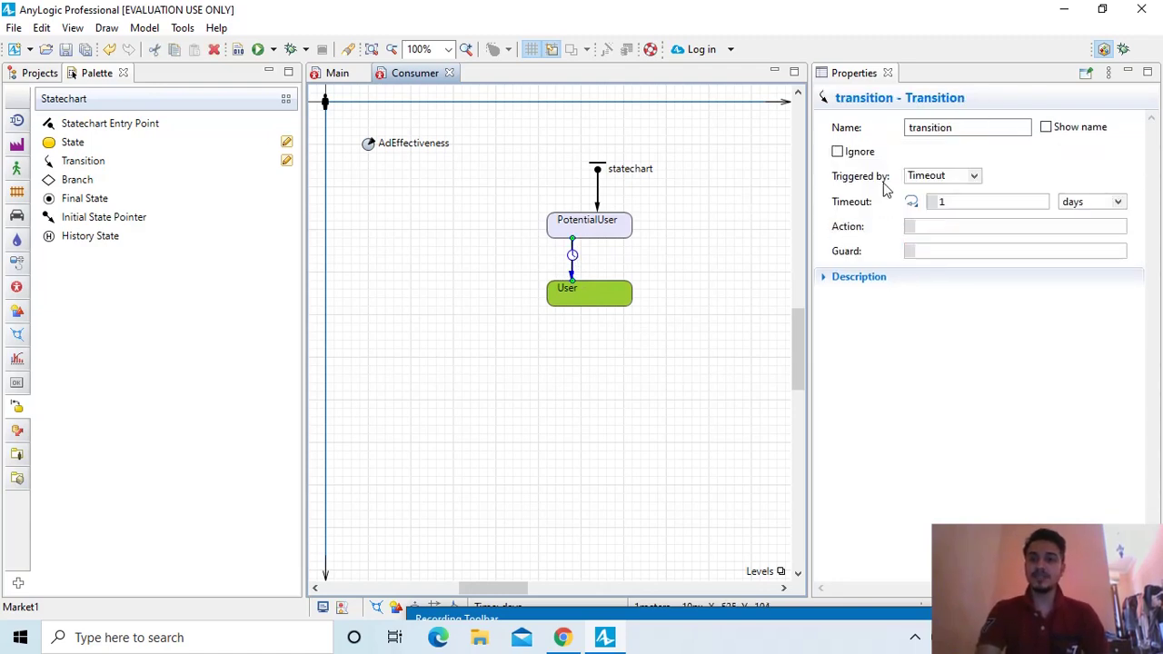
pyautogui.doubleClick(960, 127)
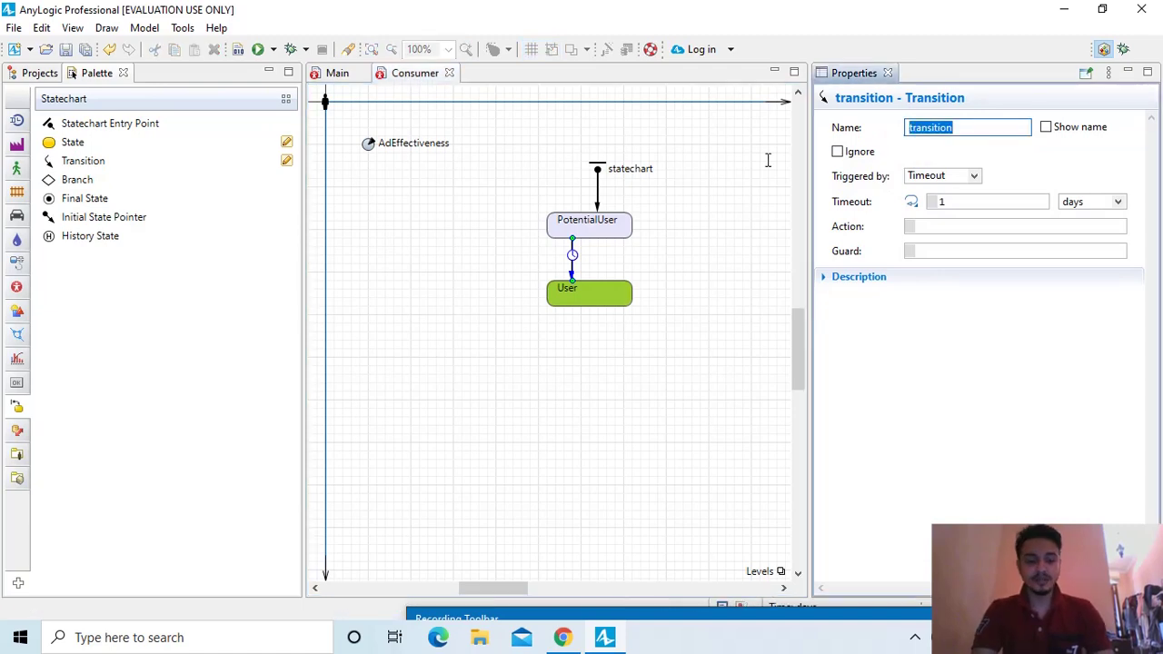
pyautogui.write('Ad')
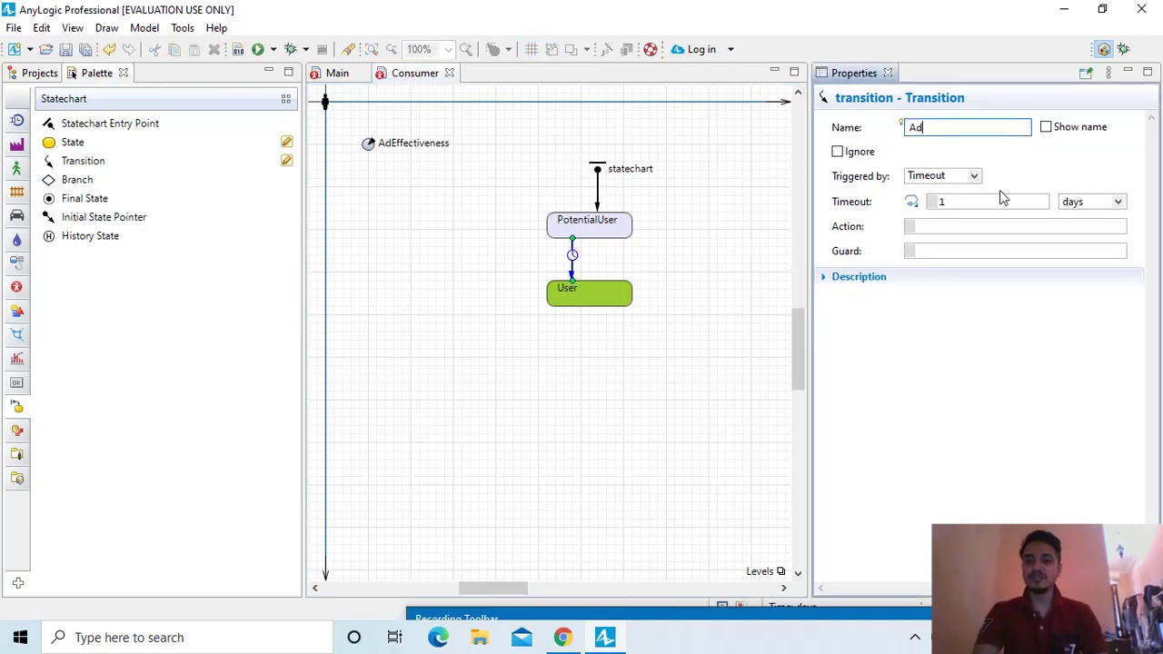
pyautogui.click(976, 178)
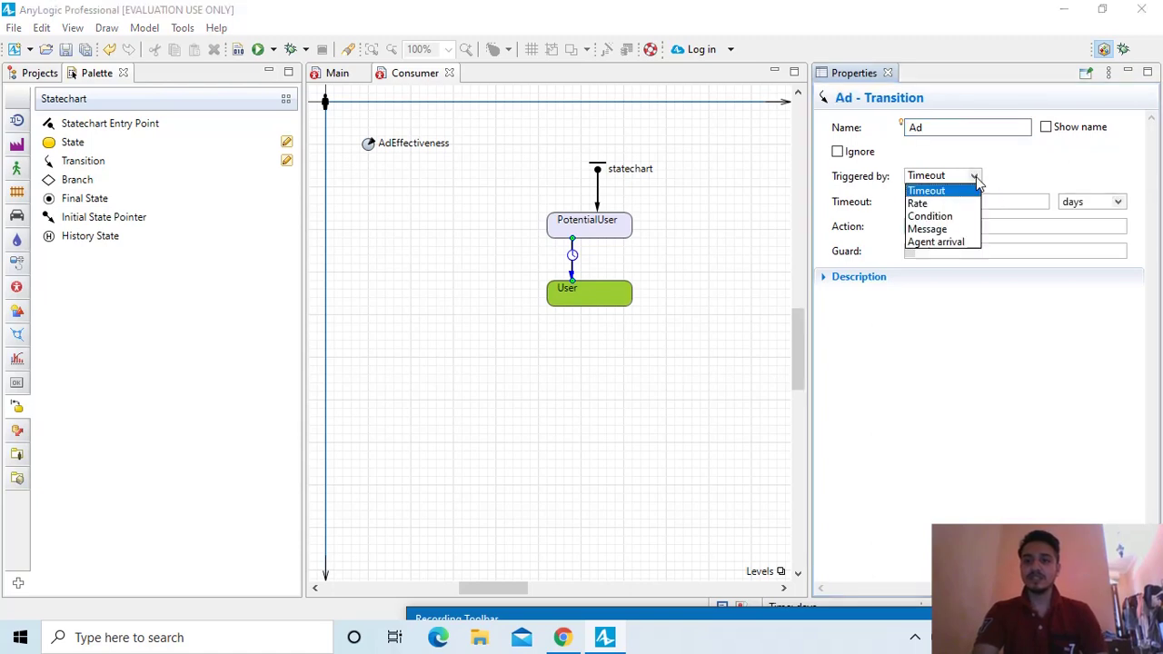
pyautogui.click(925, 205)
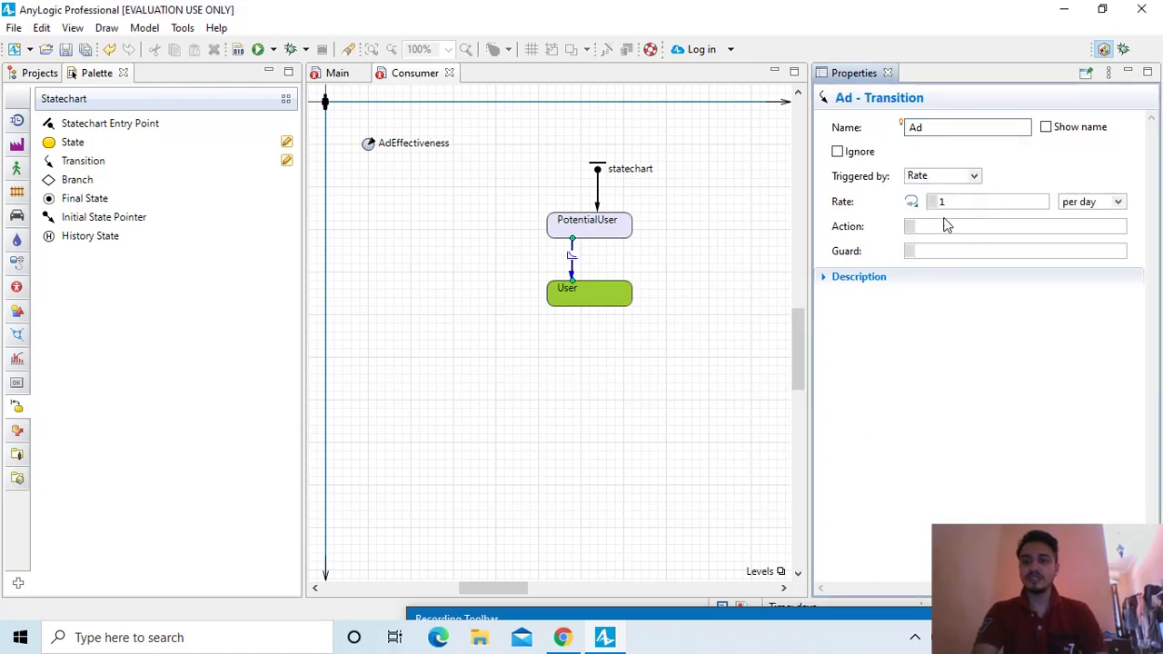
# - Set the Ad transition's rate to AdEffectiveness per day
pyautogui.doubleClick(934, 202)
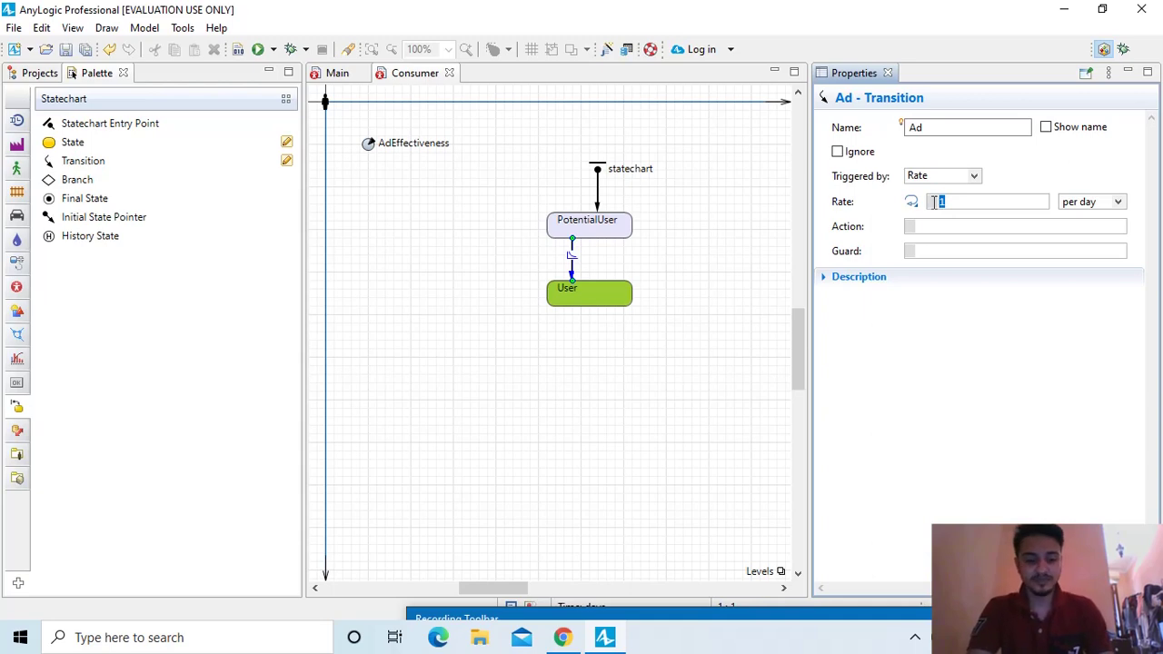
pyautogui.write('Ad')
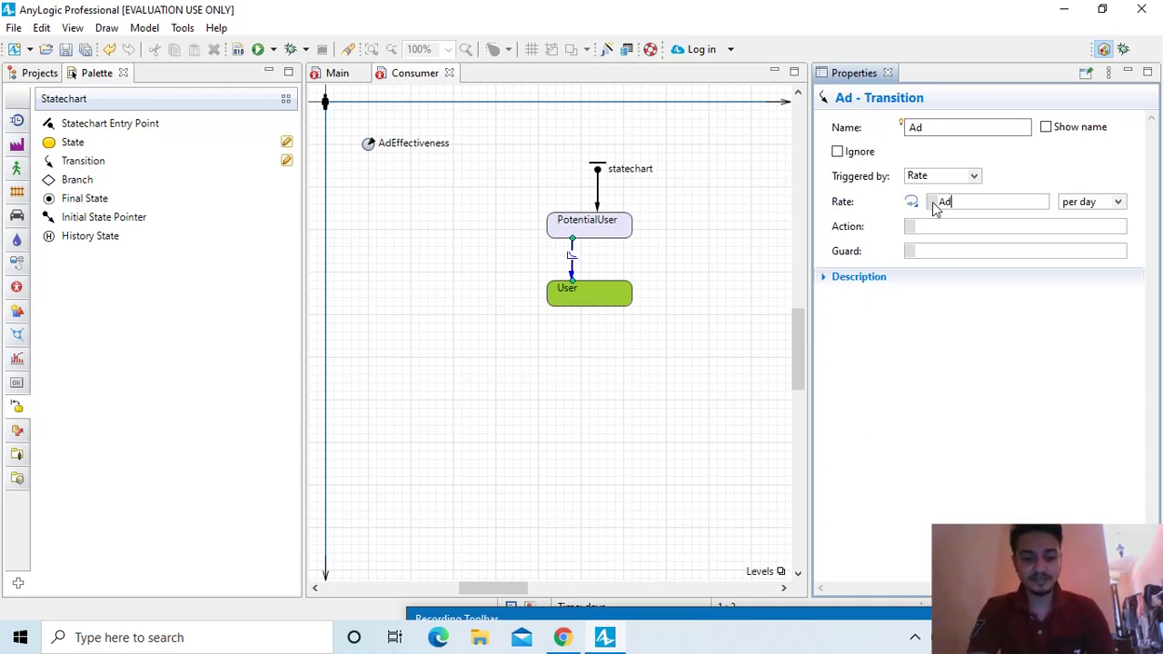
pyautogui.write('Effec')
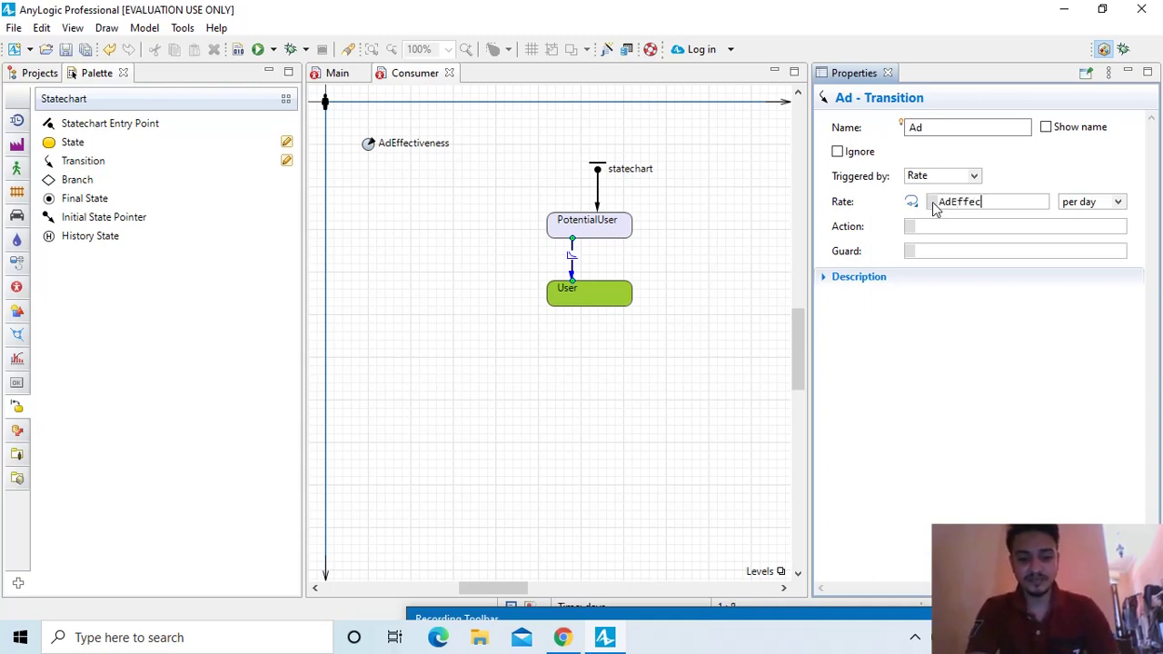
pyautogui.write('tiveness')
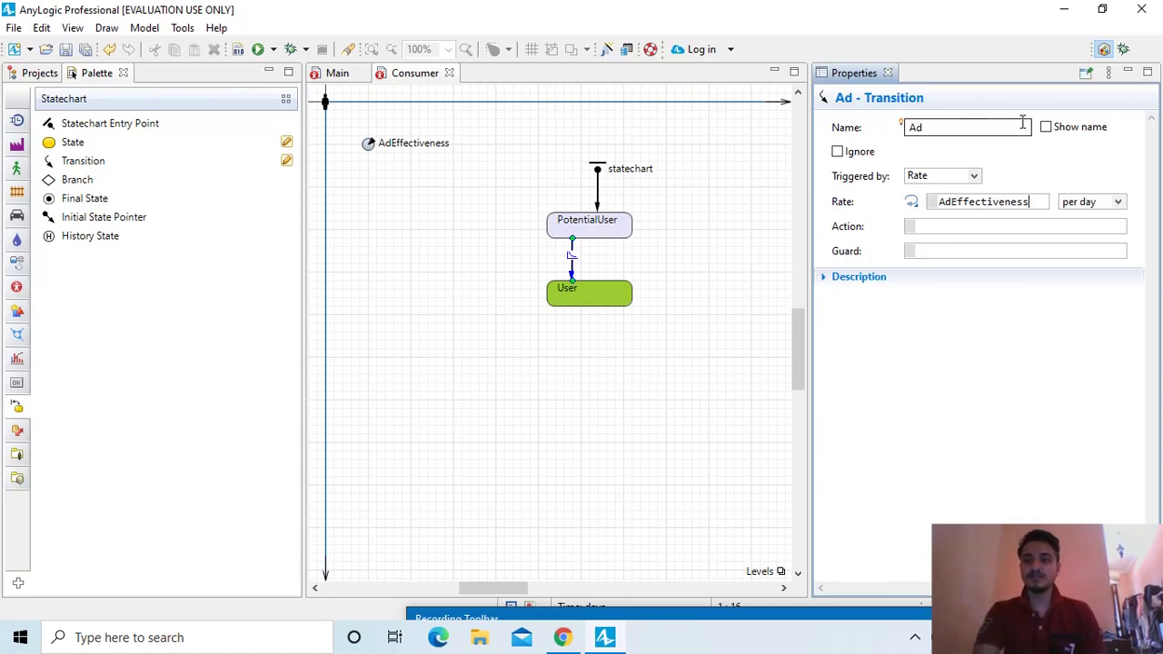
# - Show the Ad transition's name on the diagram and place the label just right of the transition arrow
pyautogui.click(1046, 126)
pyautogui.moveTo(745, 277); pyautogui.dragTo(604, 267)
pyautogui.click(593, 247)
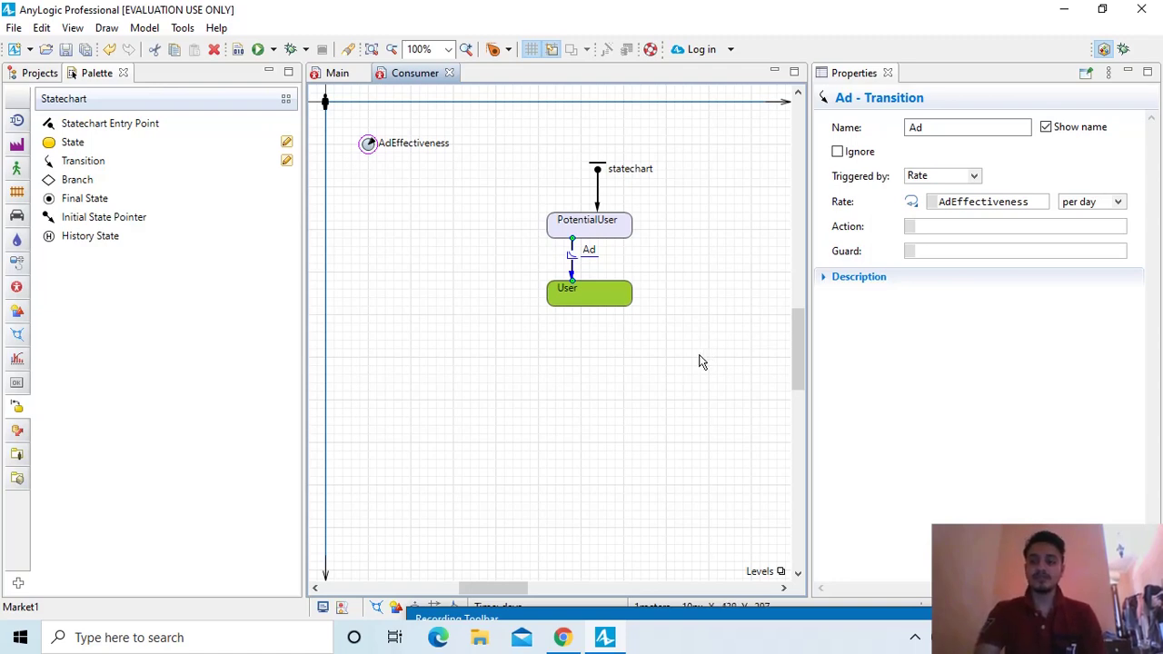
# - Check the time units of the Market1 model and save the model
pyautogui.click(37, 74)
pyautogui.click(55, 93)
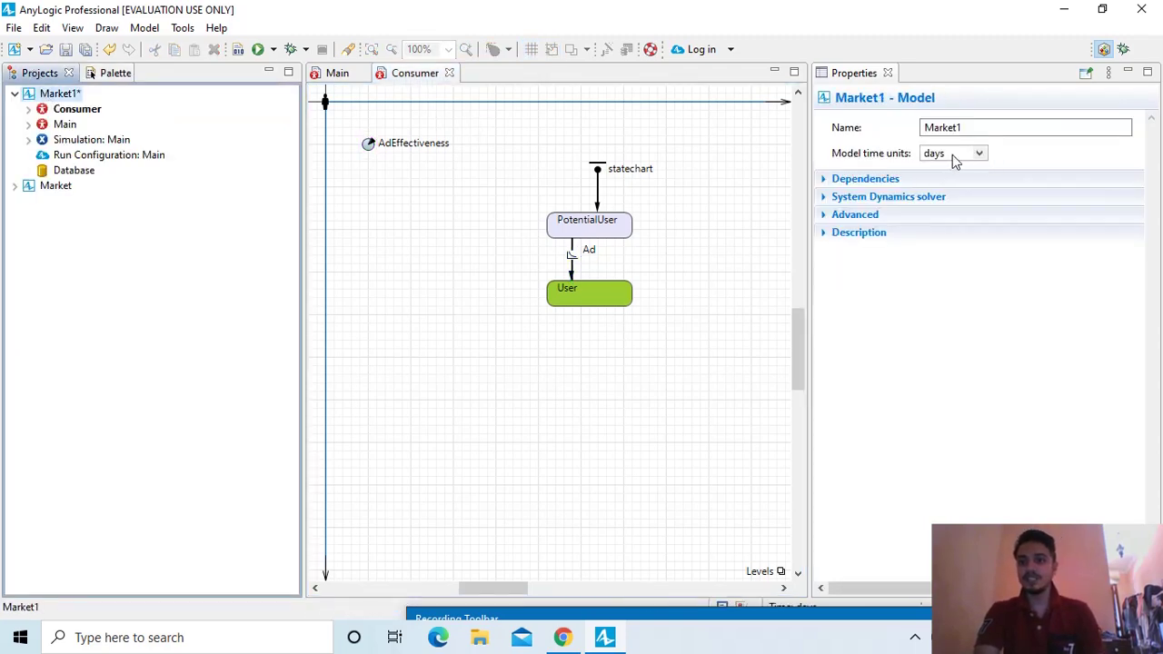
pyautogui.click(64, 51)
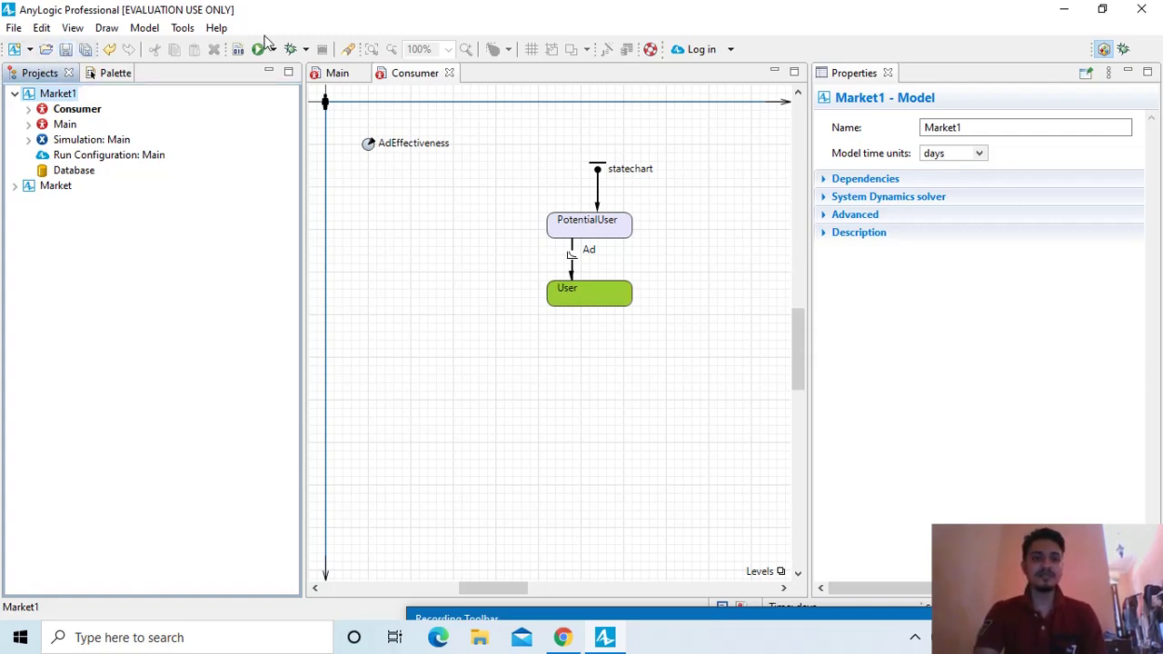
# - Run the Market1 simulation to watch consumers change color, and close the simulation window
pyautogui.click(255, 52)
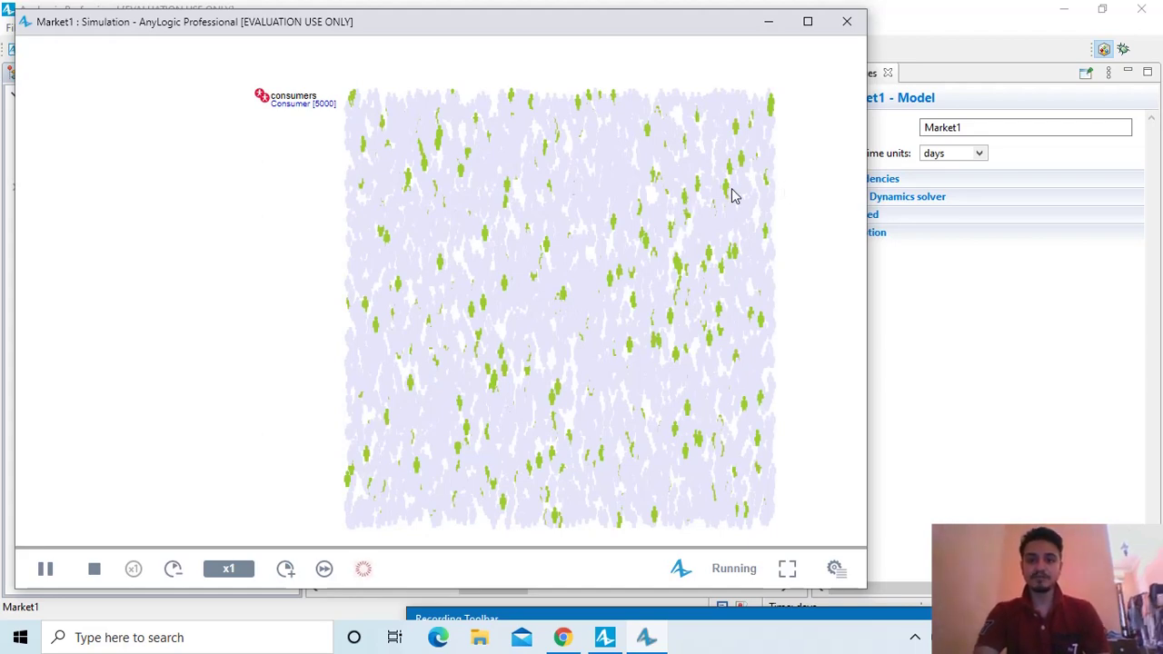
pyautogui.click(852, 29)
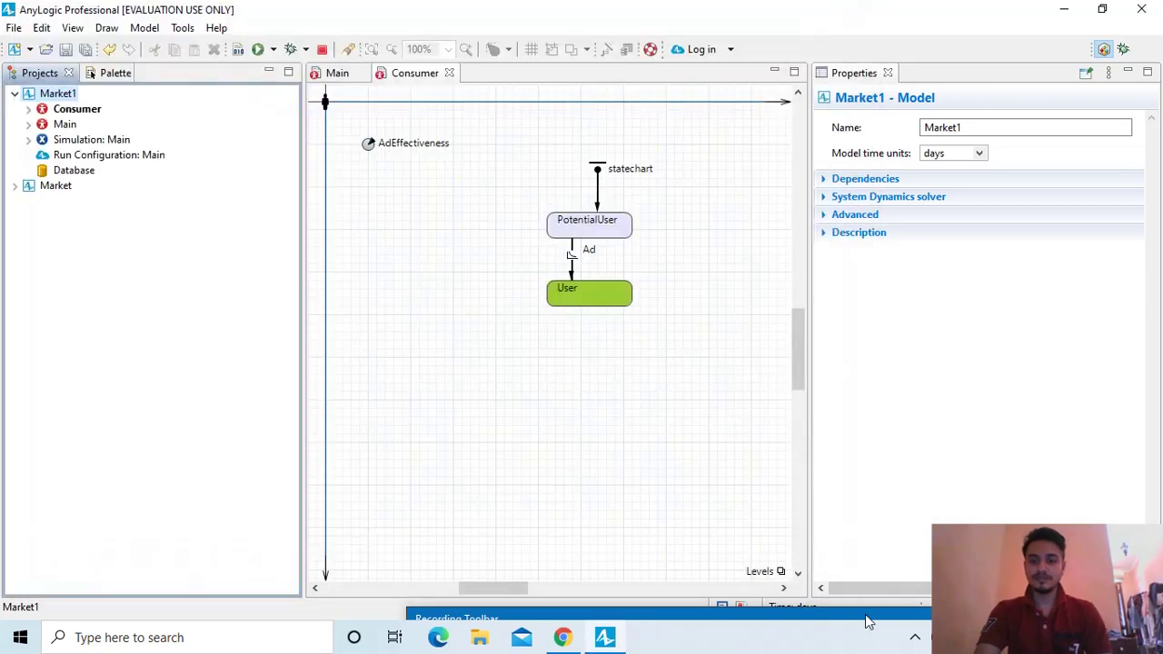
pyautogui.moveTo(868, 621)
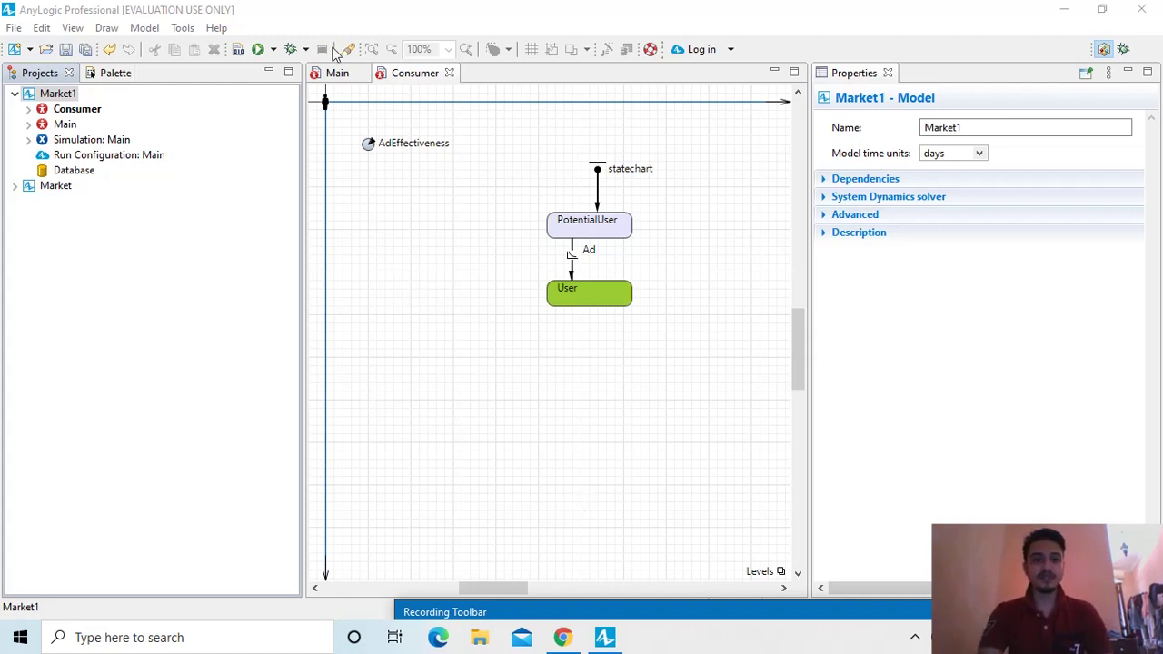
# - Add a statistic to the consumers population in the Main agent
pyautogui.click(338, 76)
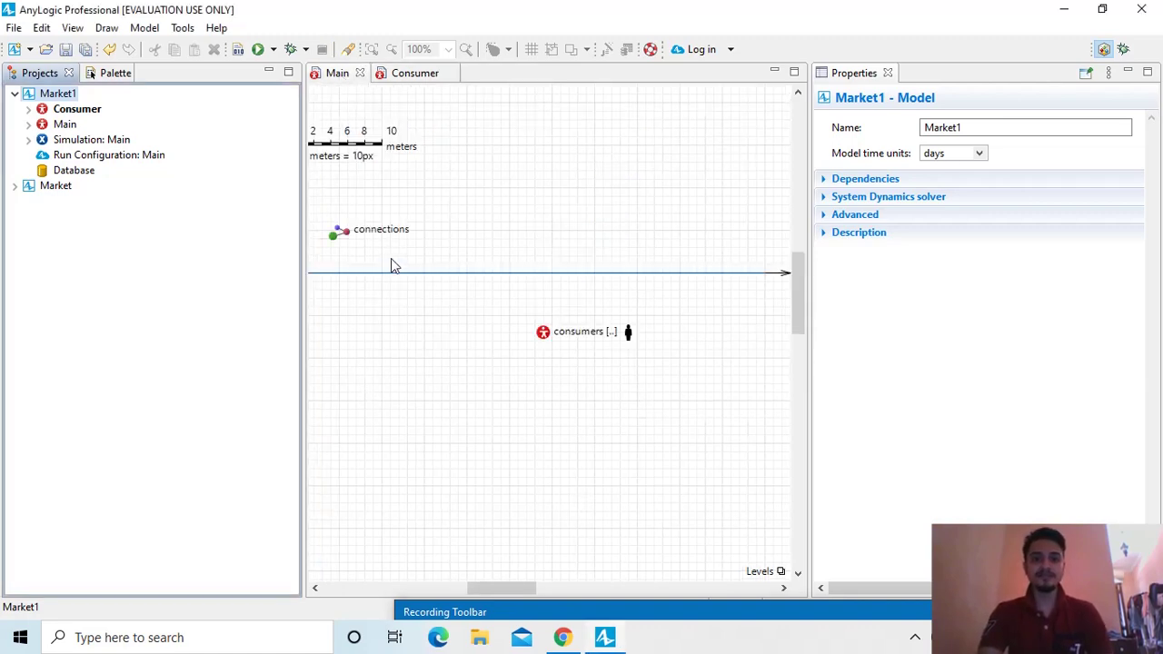
pyautogui.click(543, 332)
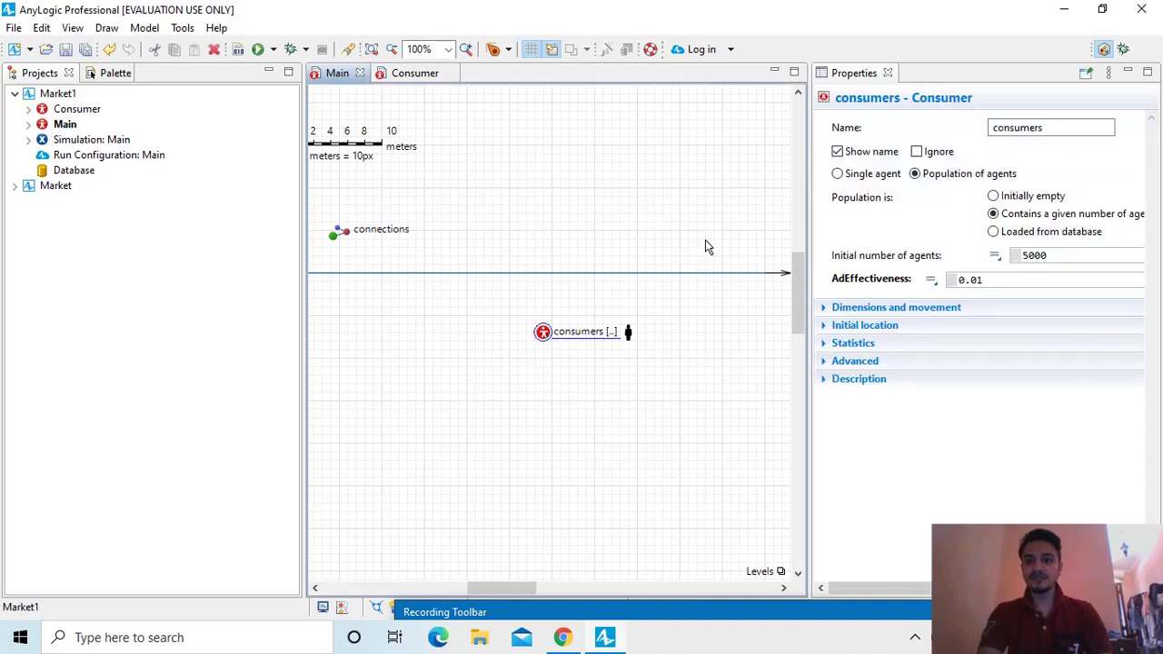
pyautogui.click(823, 345)
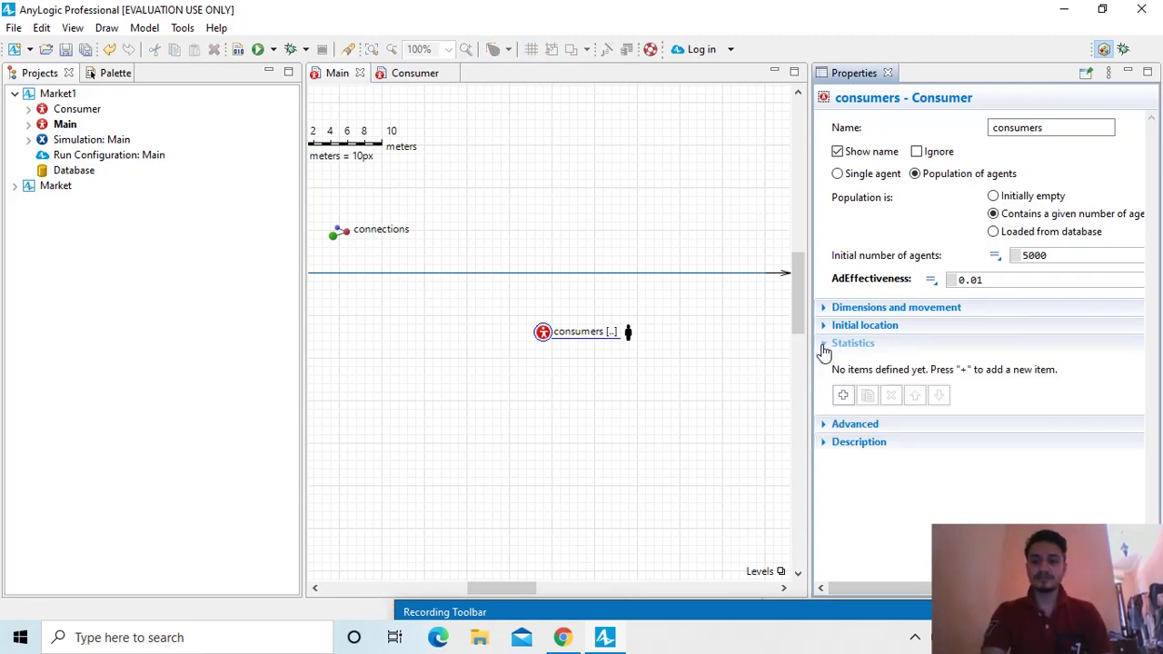
pyautogui.click(843, 397)
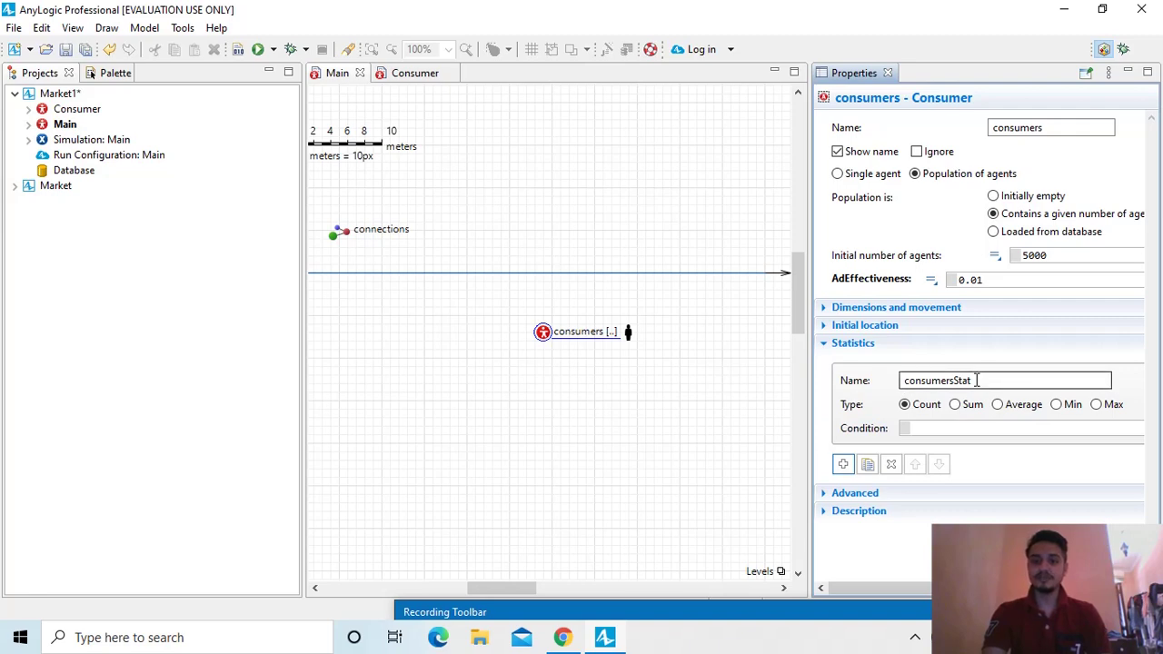
# - Rename the new consumers statistic as NPotential
pyautogui.moveTo(976, 381); pyautogui.dragTo(859, 382)
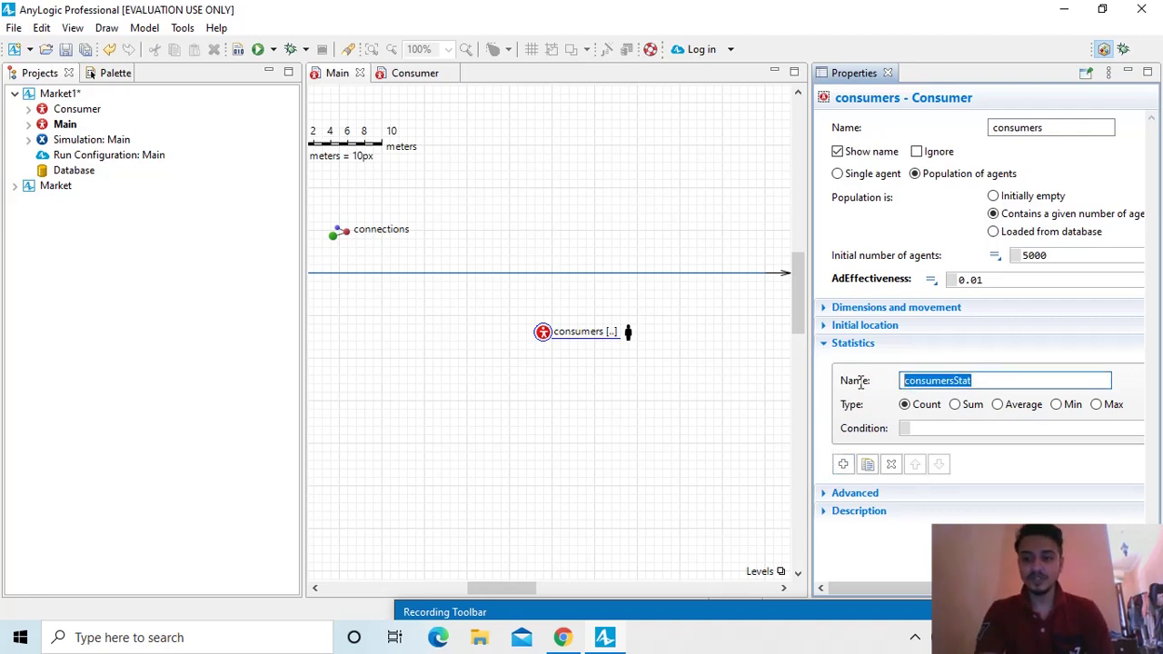
pyautogui.write('NP')
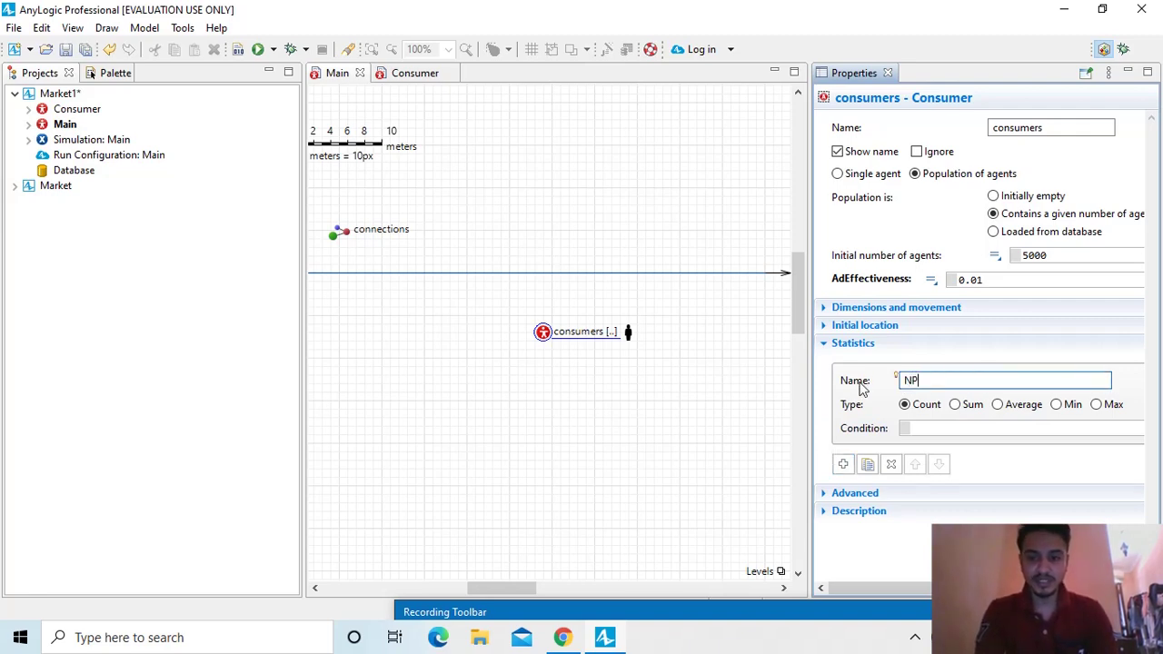
pyautogui.write('oten')
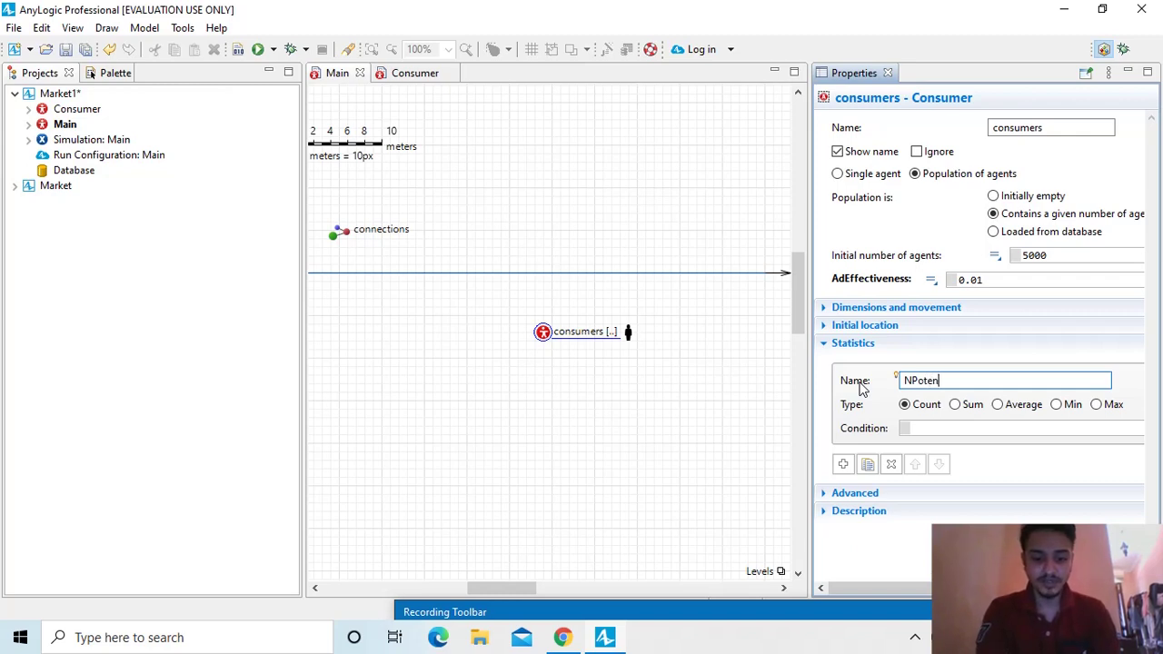
pyautogui.write('tial')
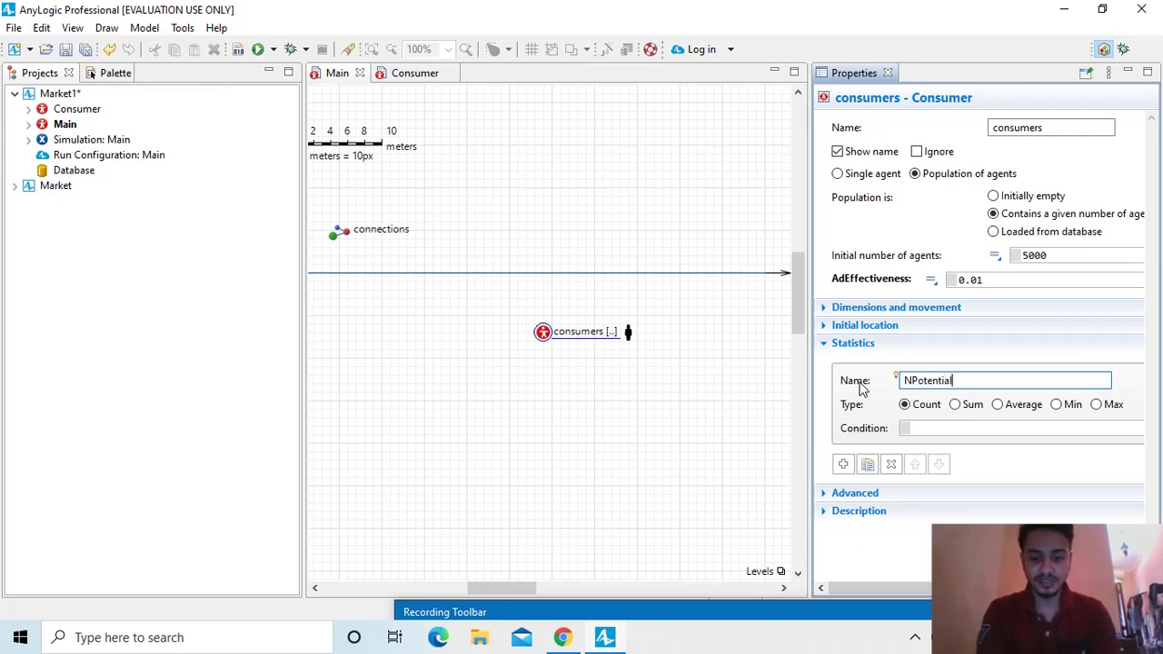
pyautogui.write('User')
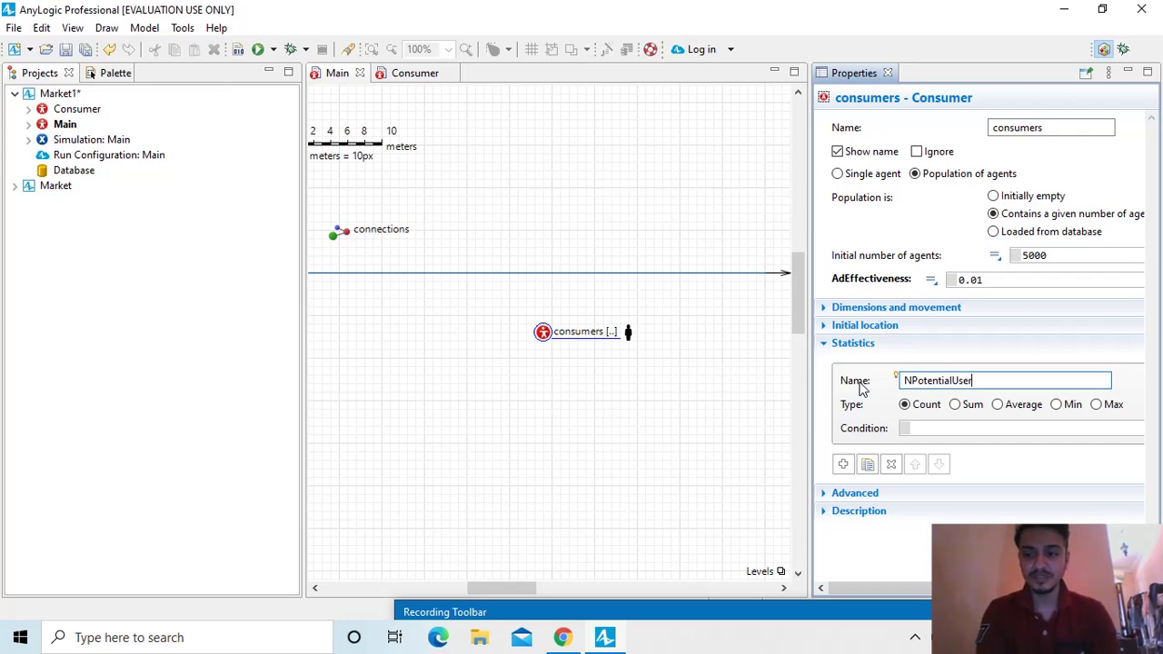
pyautogui.press('BackSpace')
pyautogui.press('BackSpace')
pyautogui.press('BackSpace')
pyautogui.press('BackSpace')
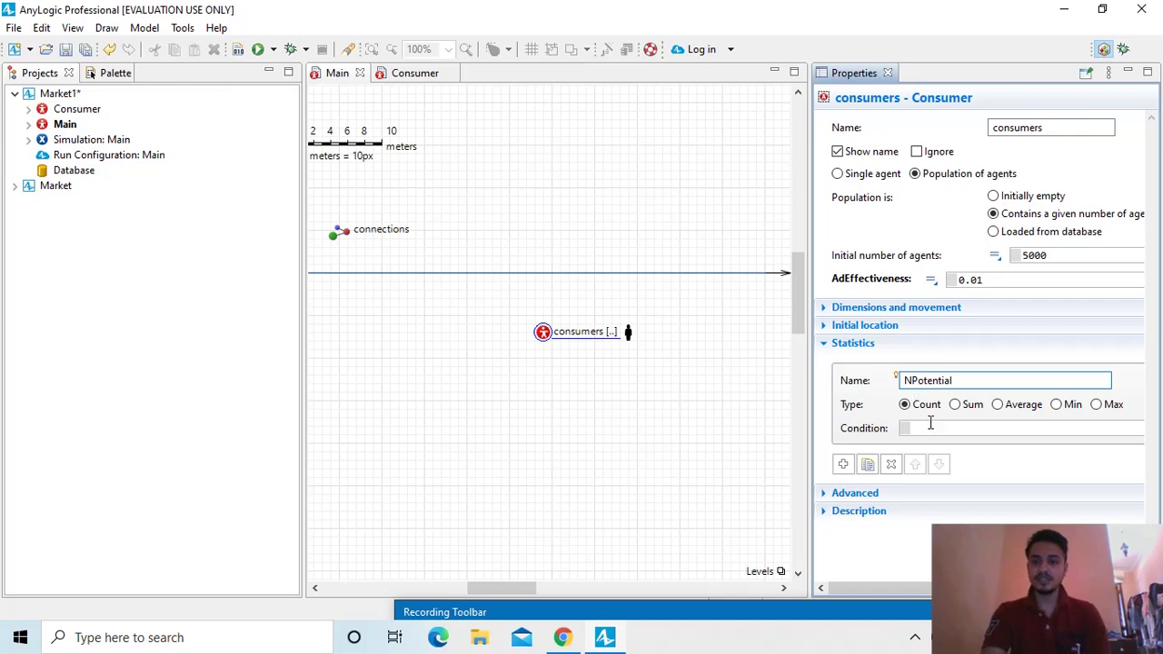
# - Set the NPotential statistic's condition to item.inState(Consumer.PotentialUser)
pyautogui.click(930, 426)
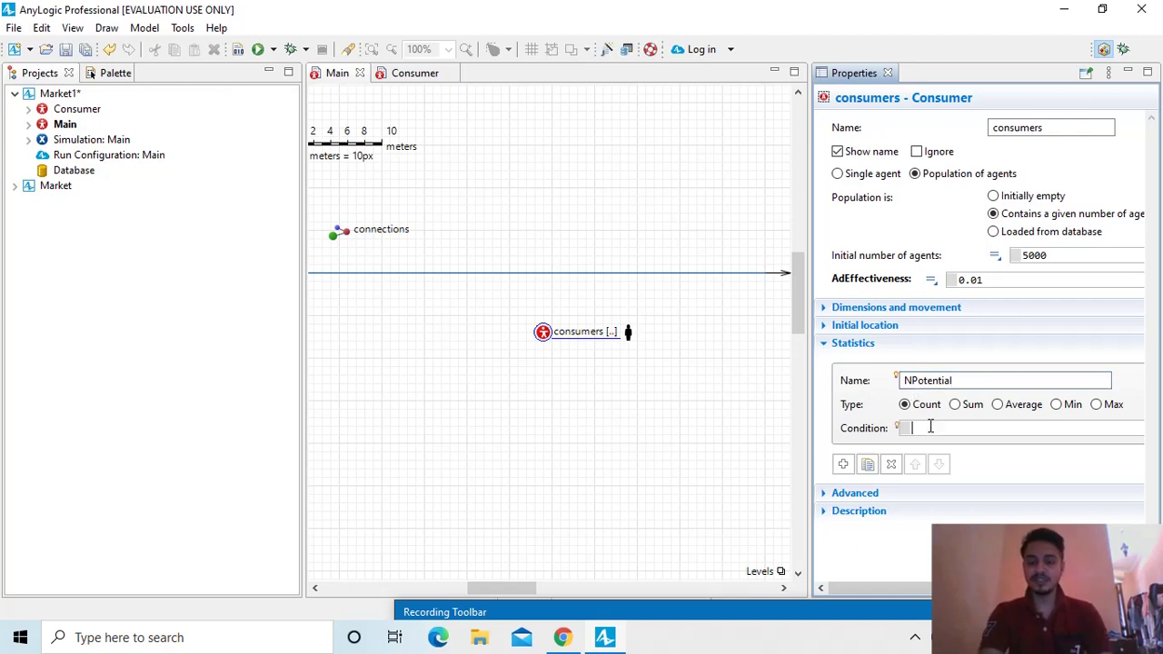
pyautogui.write('item')
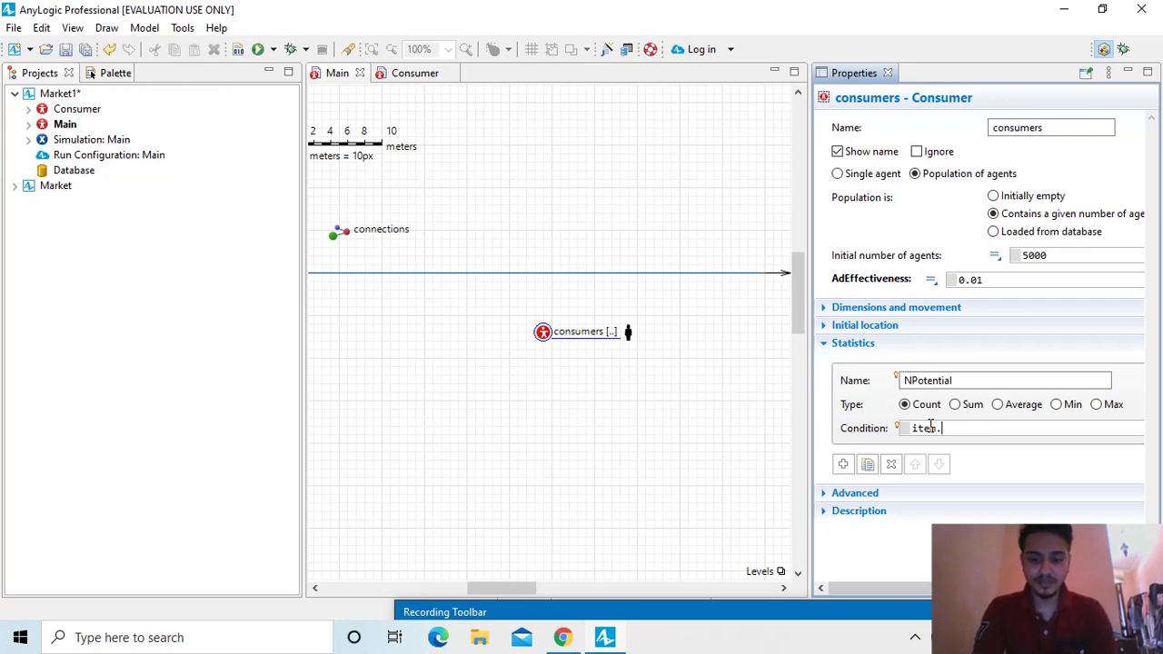
pyautogui.write('.inS')
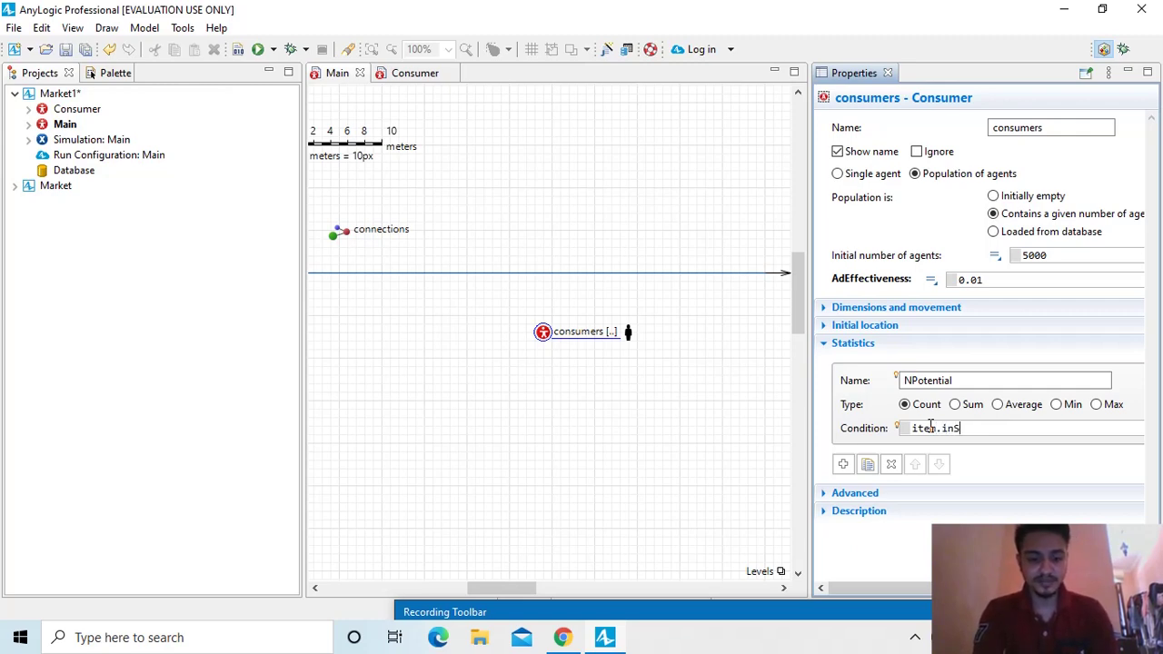
pyautogui.write('tate')
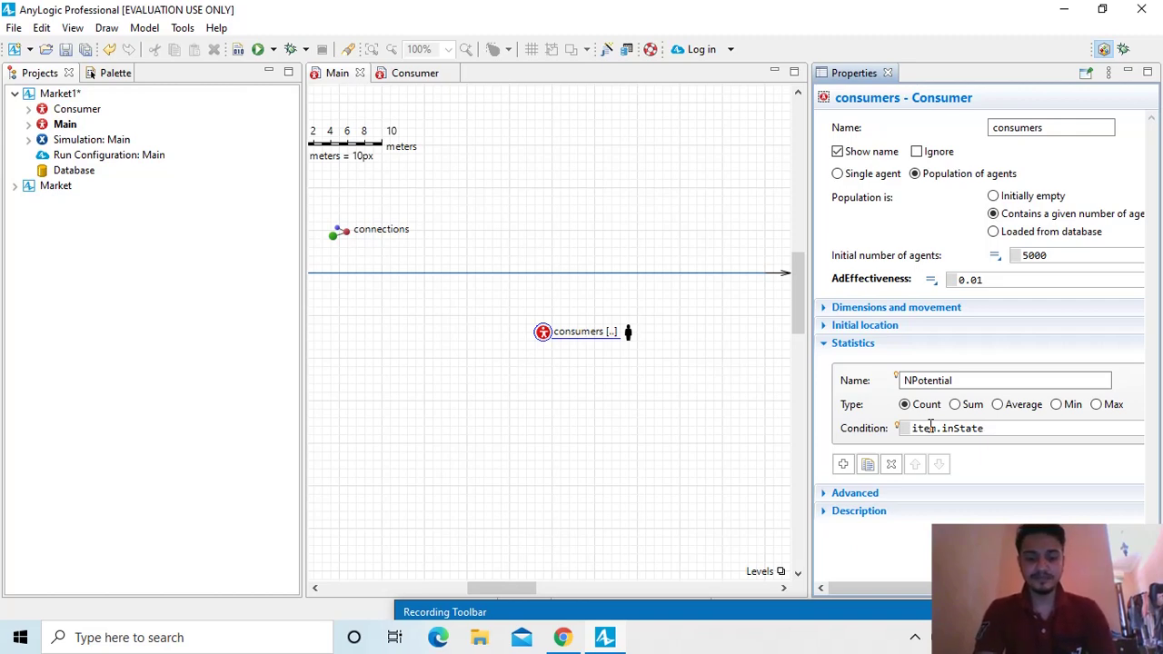
pyautogui.write('(')
pyautogui.write('Consu')
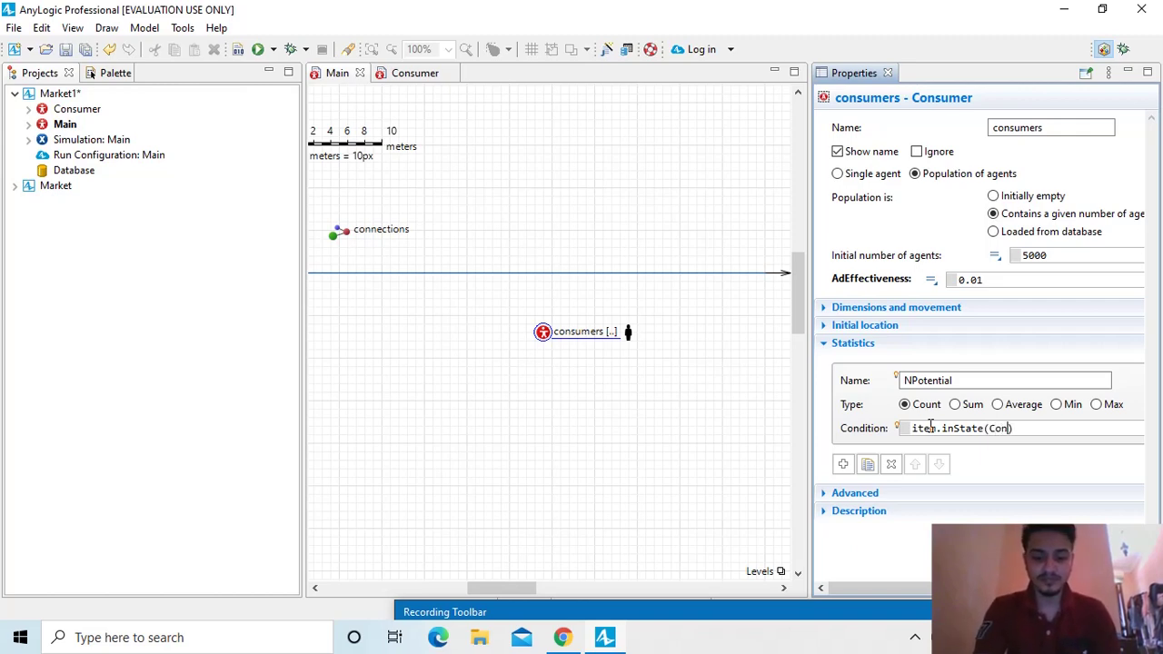
pyautogui.write('mer')
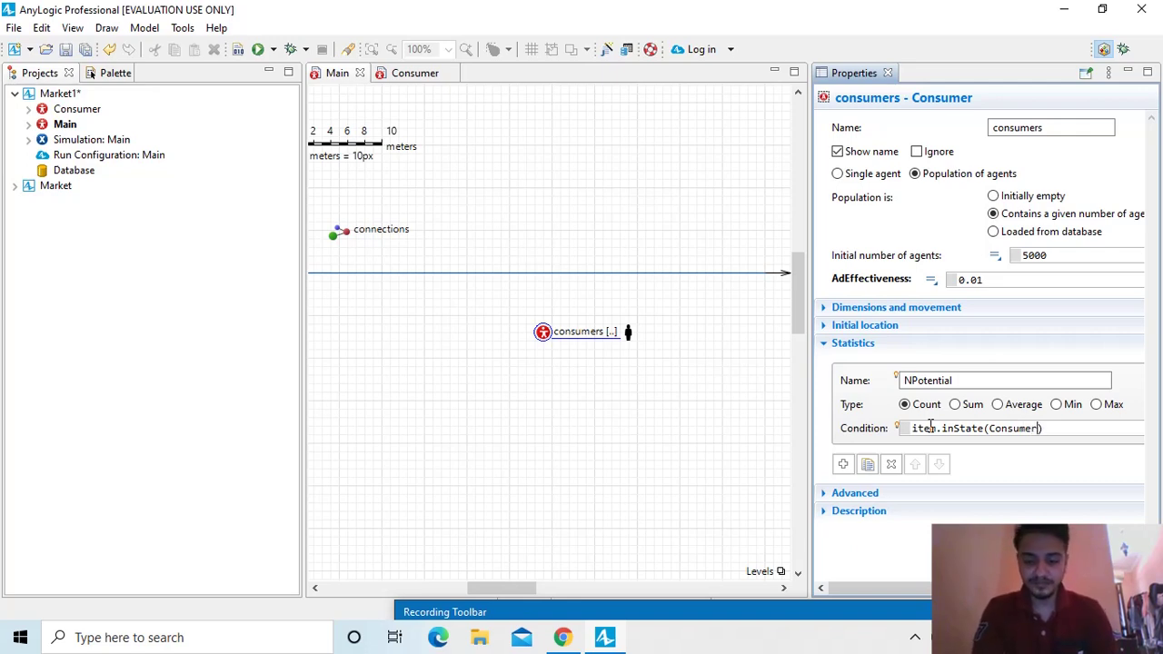
pyautogui.write('.')
pyautogui.write('Poten')
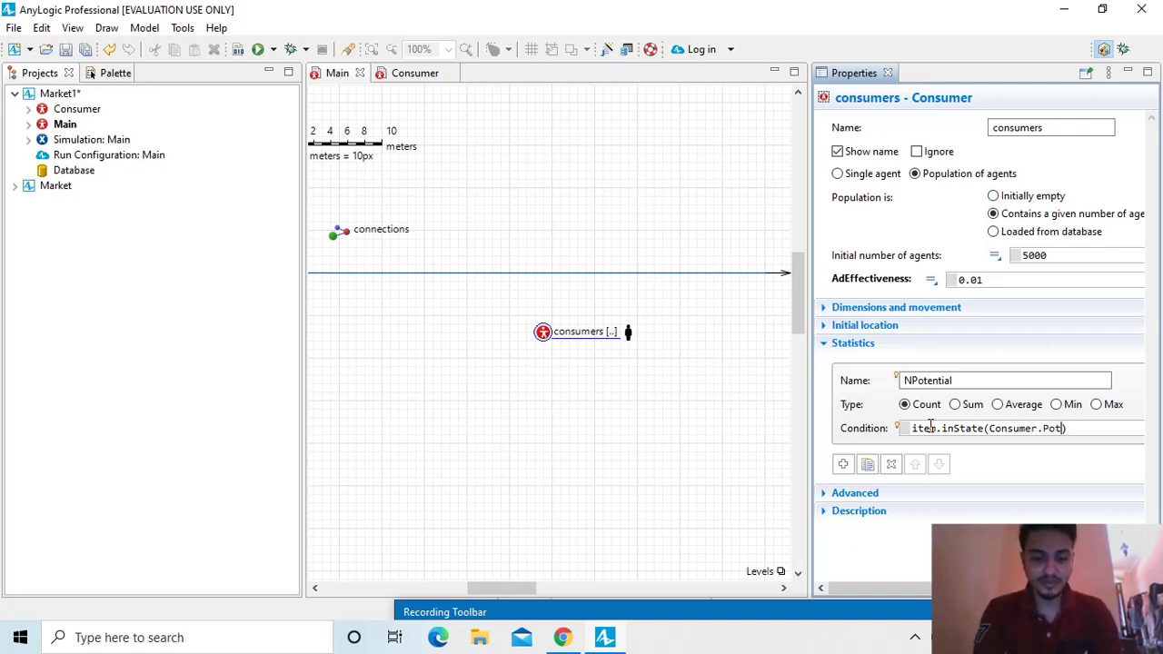
pyautogui.write('ti')
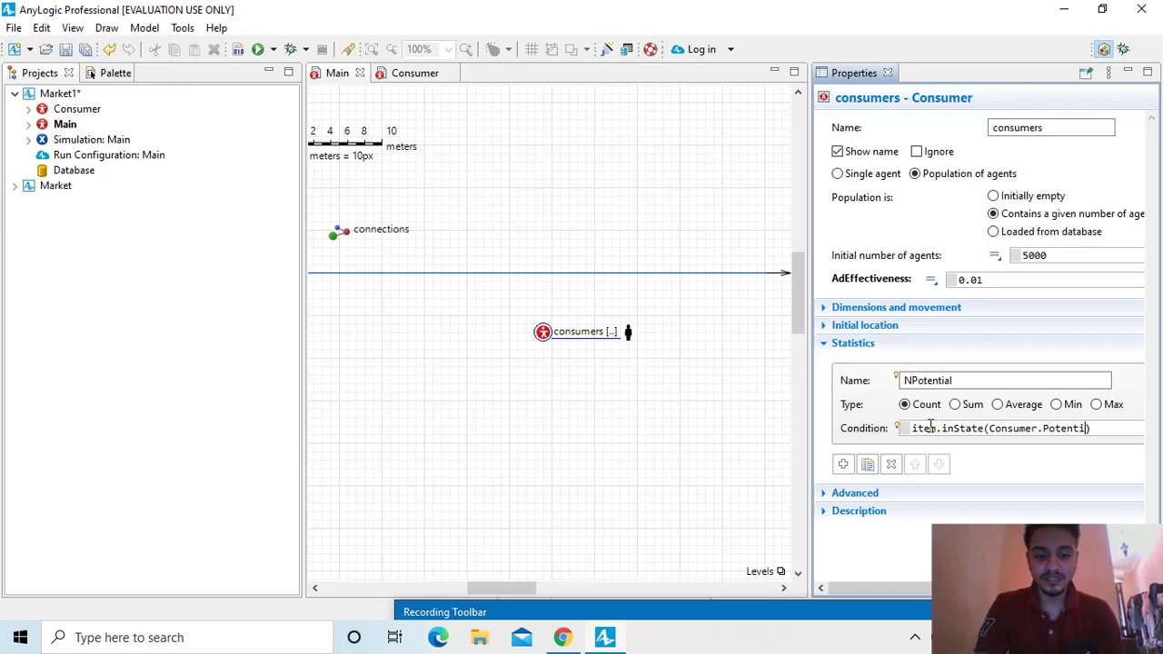
pyautogui.write('alUser')
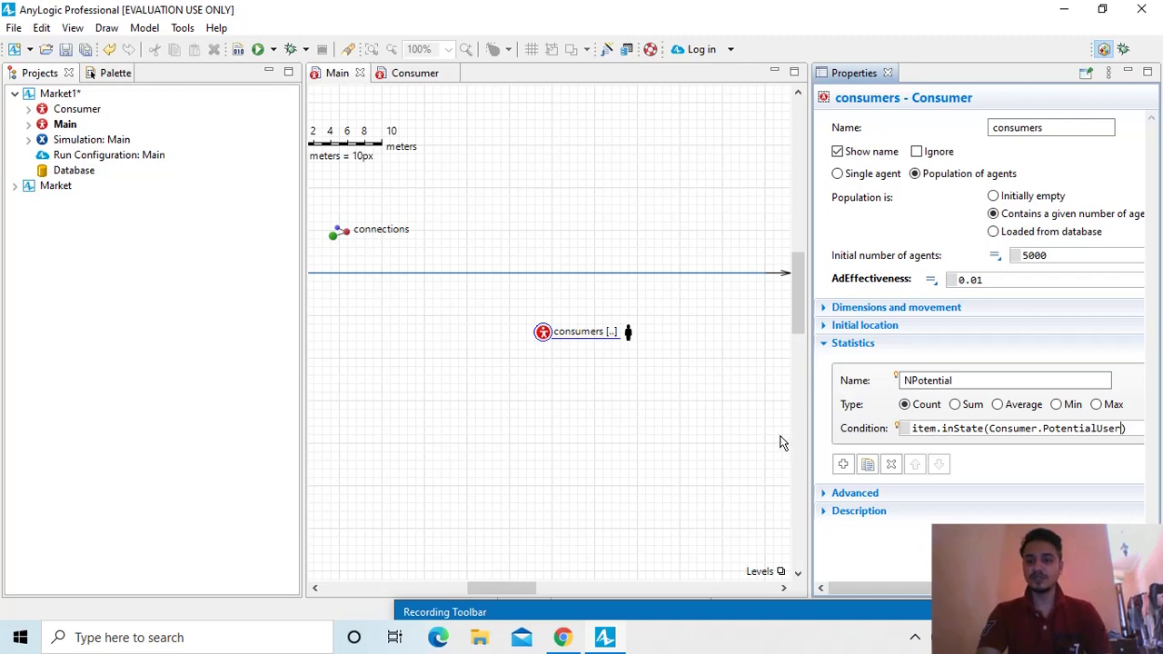
# - Add a second Count statistic to the consumers population and name it NUser
pyautogui.click(844, 465)
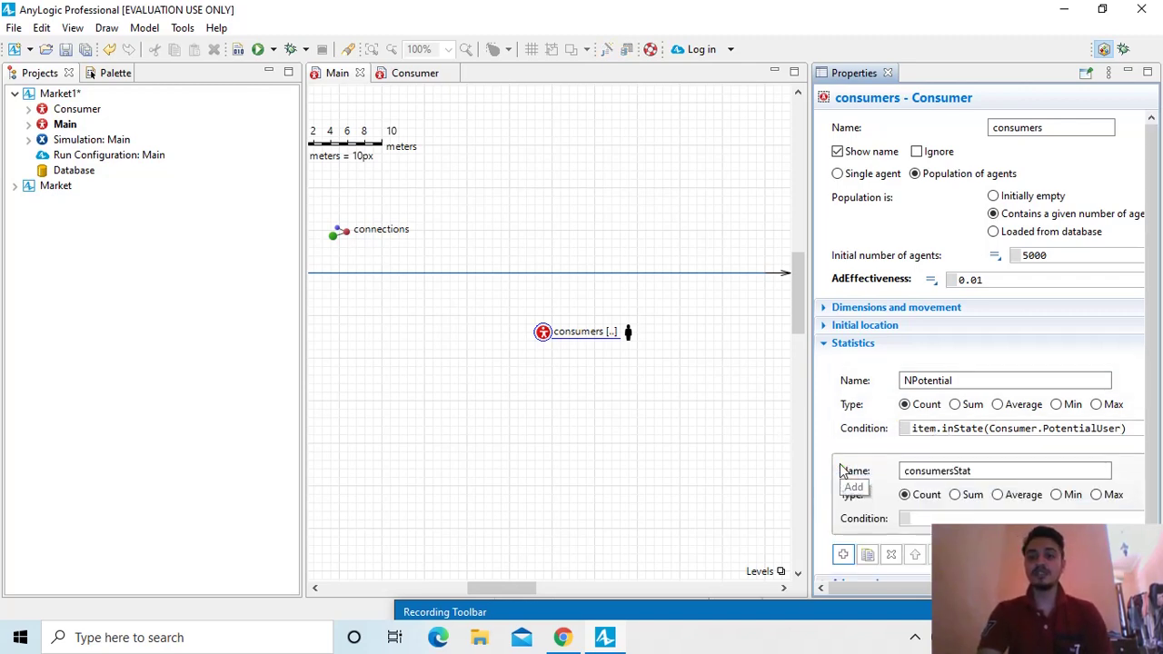
pyautogui.click(974, 471)
pyautogui.moveTo(984, 472); pyautogui.dragTo(866, 469)
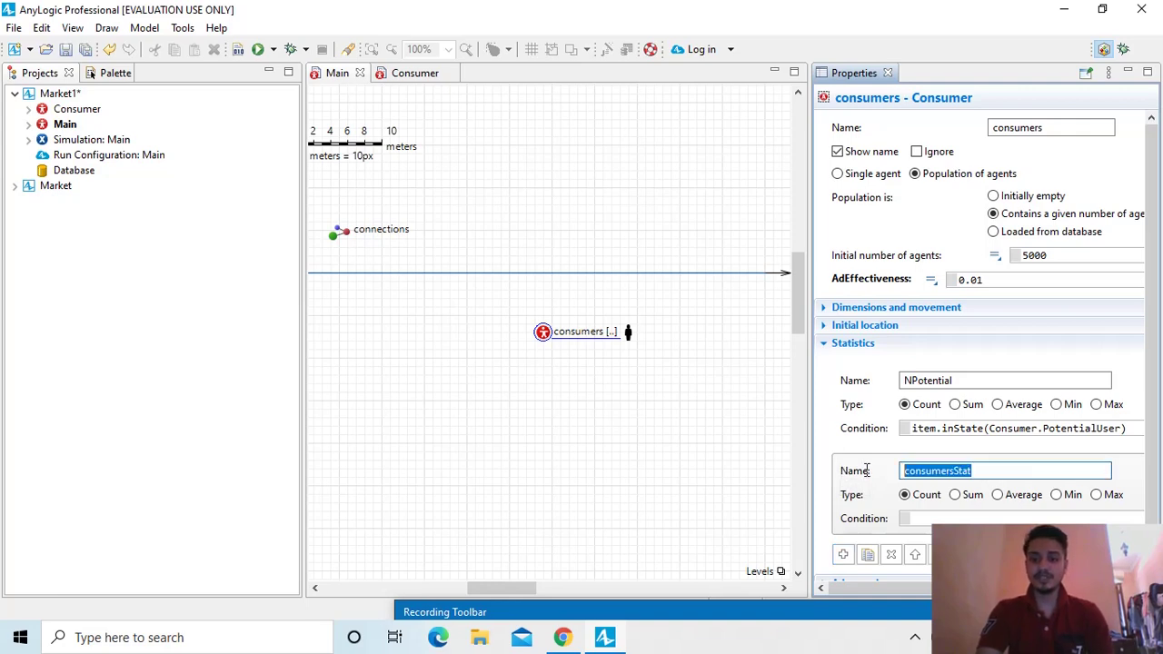
pyautogui.write('User')
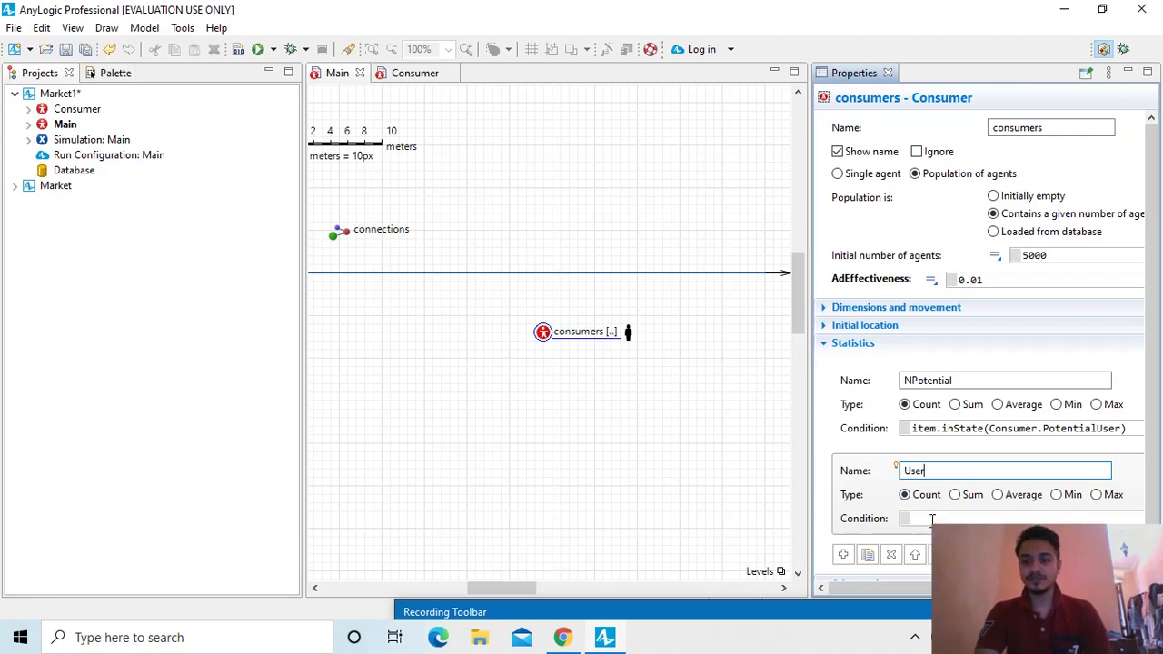
pyautogui.click(904, 470)
pyautogui.write('N')
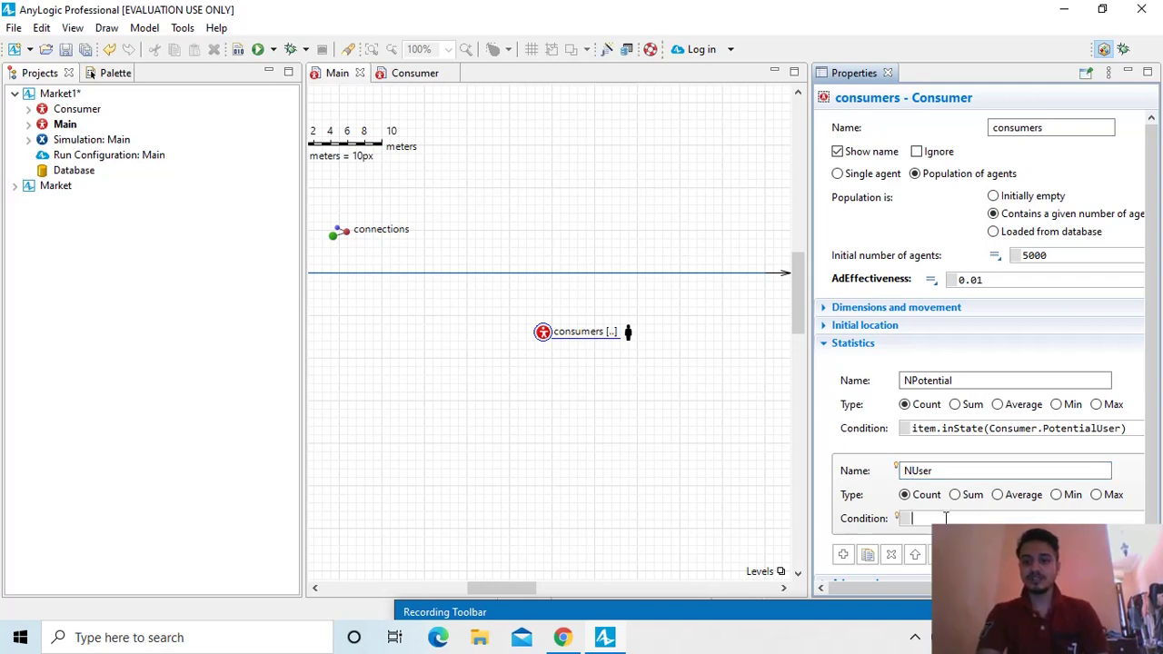
# - Set the NUser statistic's condition to item.inState(Consumer.User)
pyautogui.write('item')
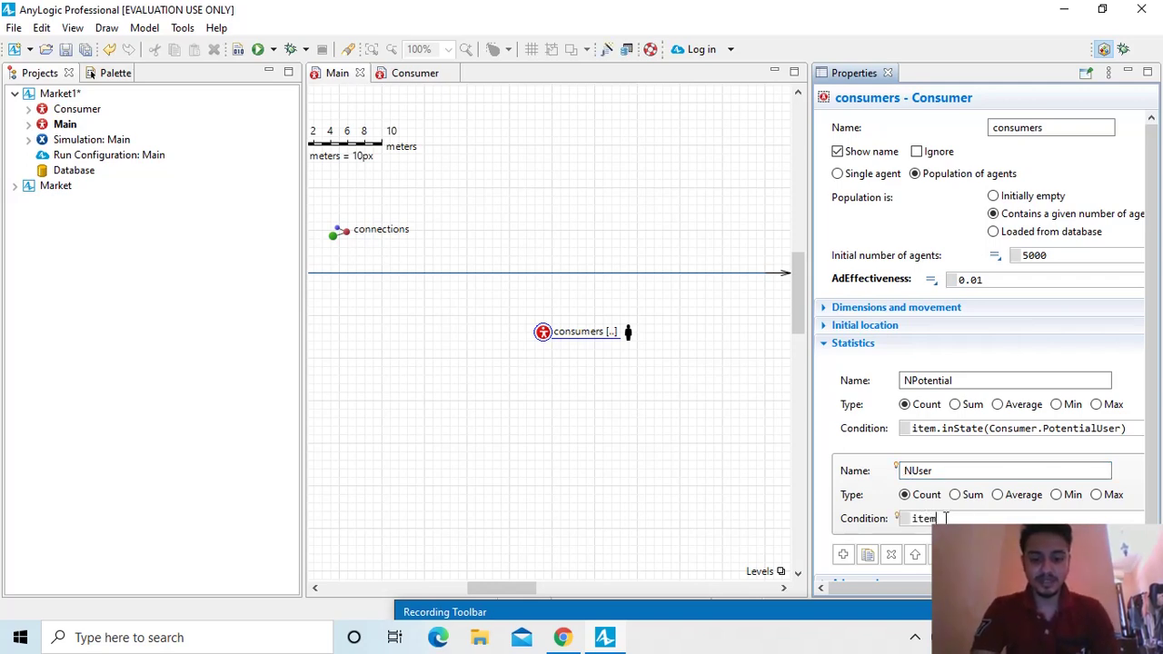
pyautogui.write('.inState(Consumer')
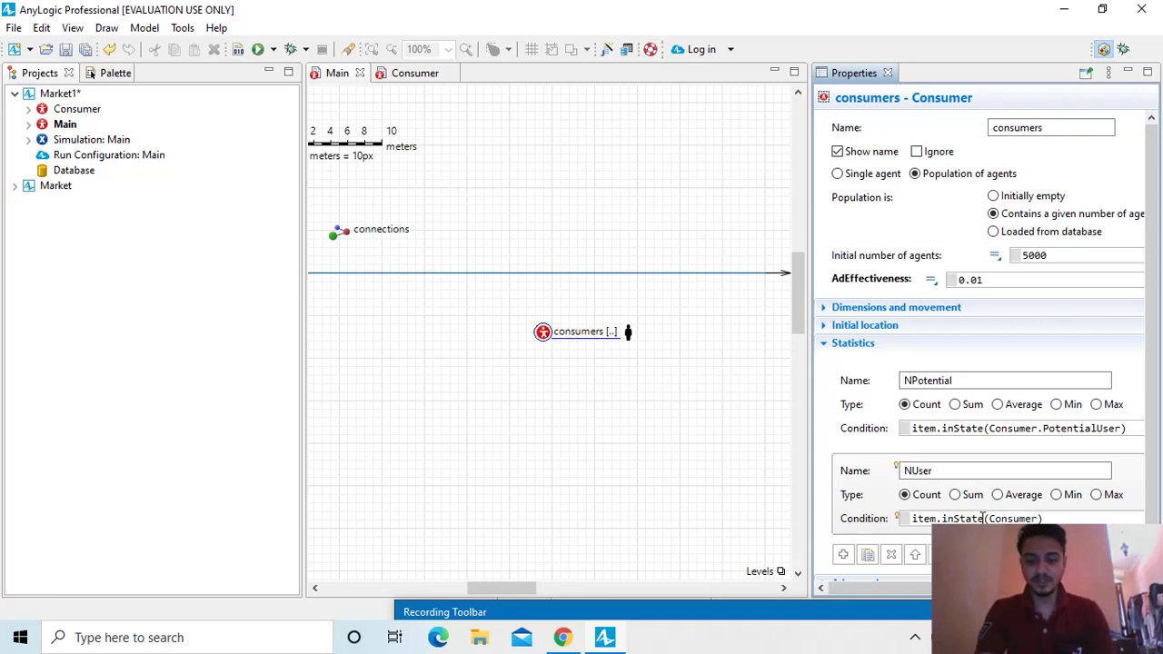
pyautogui.write('User')
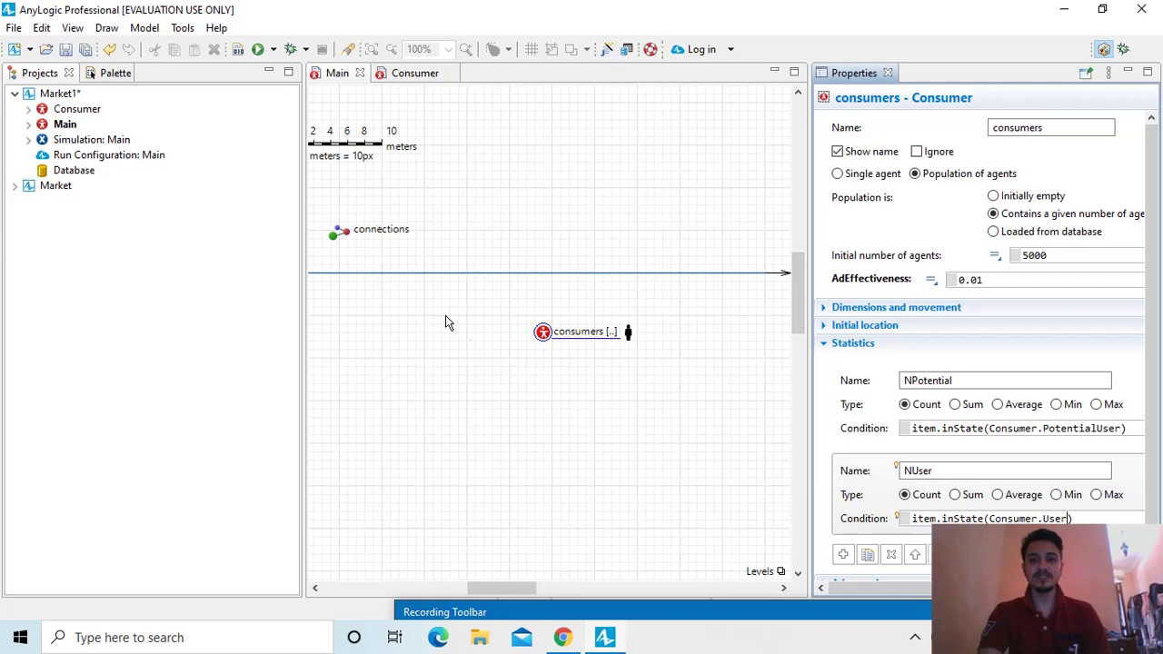
# - Add a Time Stack Chart below the consumers population in Main and title its first data item Users
pyautogui.click(39, 76)
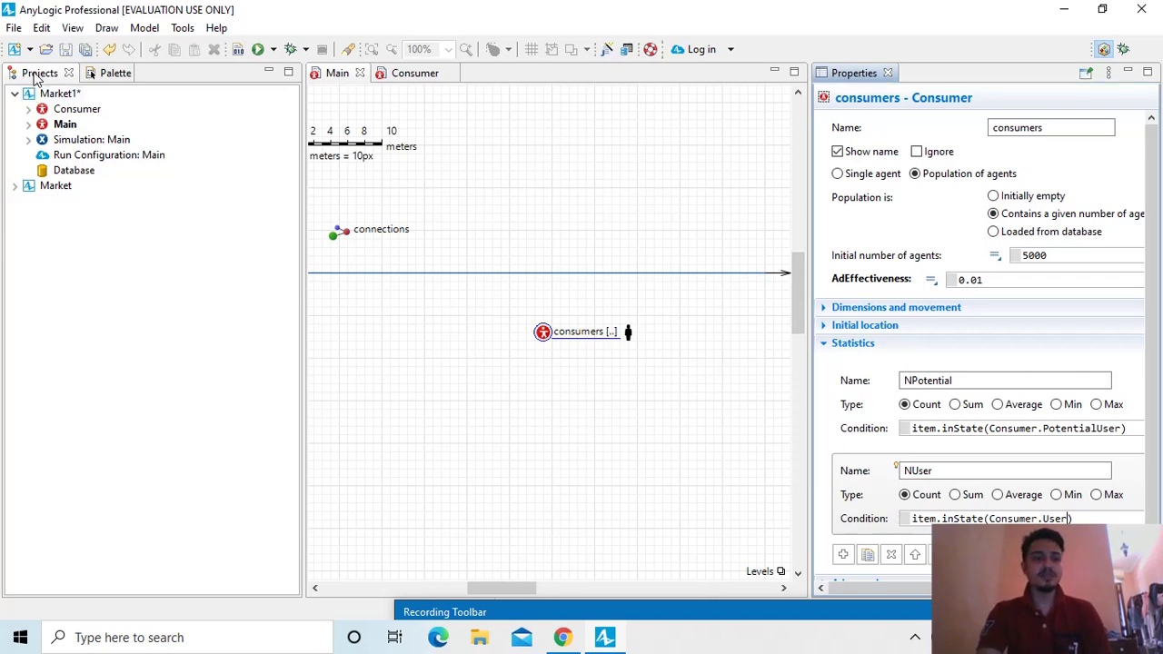
pyautogui.click(116, 75)
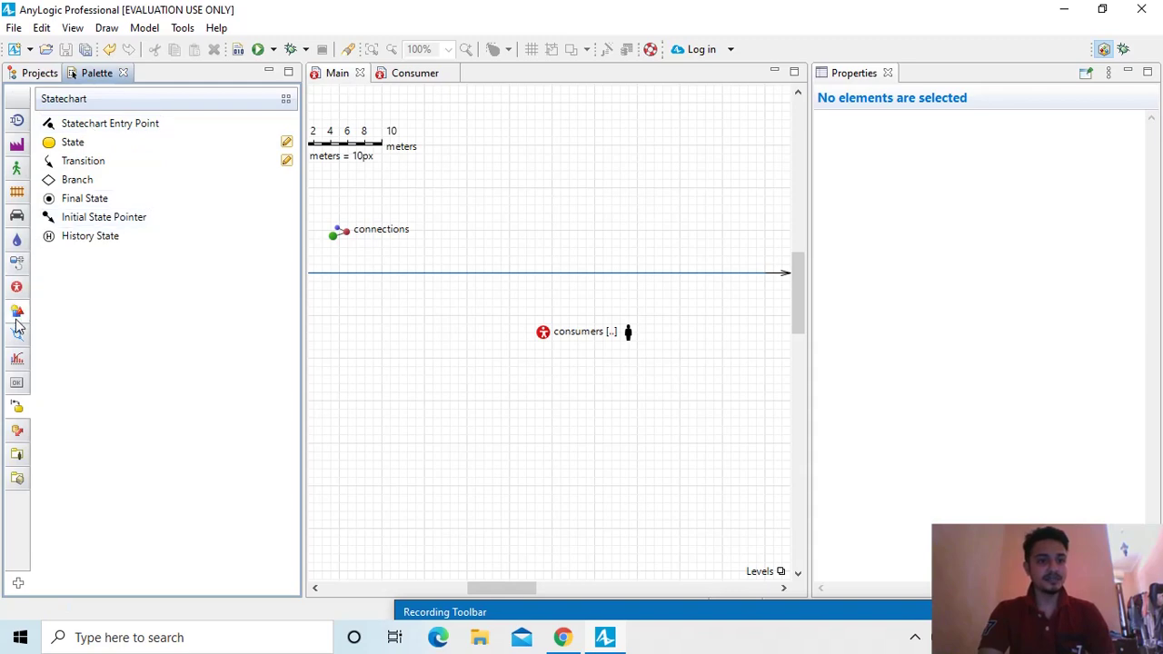
pyautogui.moveTo(17, 363)
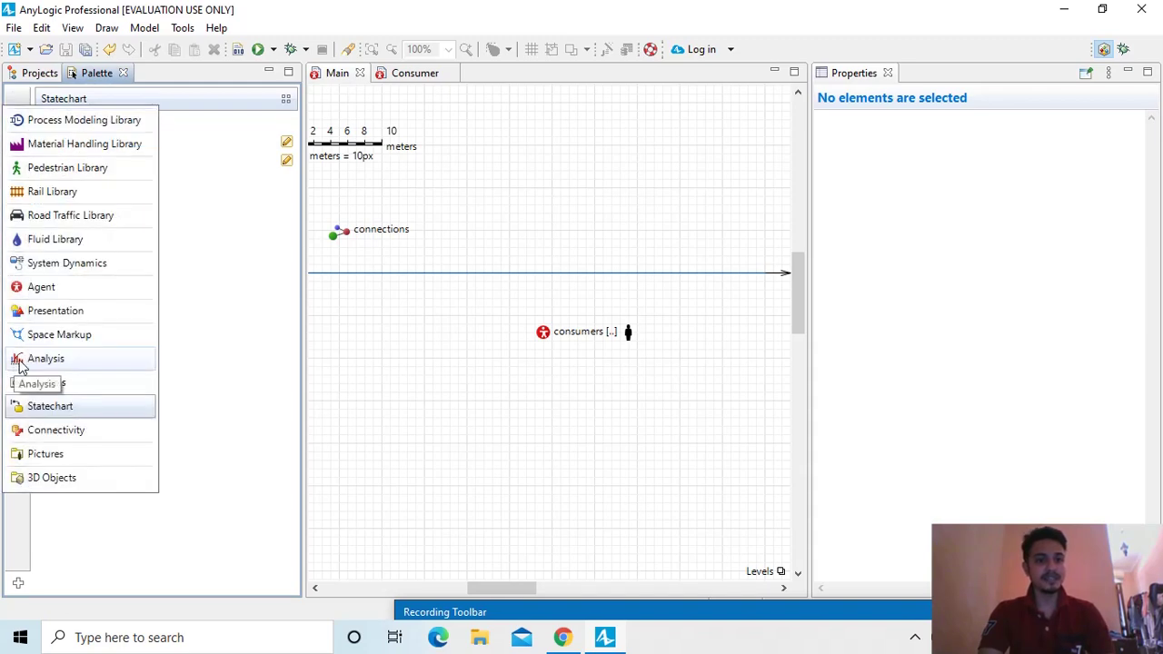
pyautogui.click(15, 362)
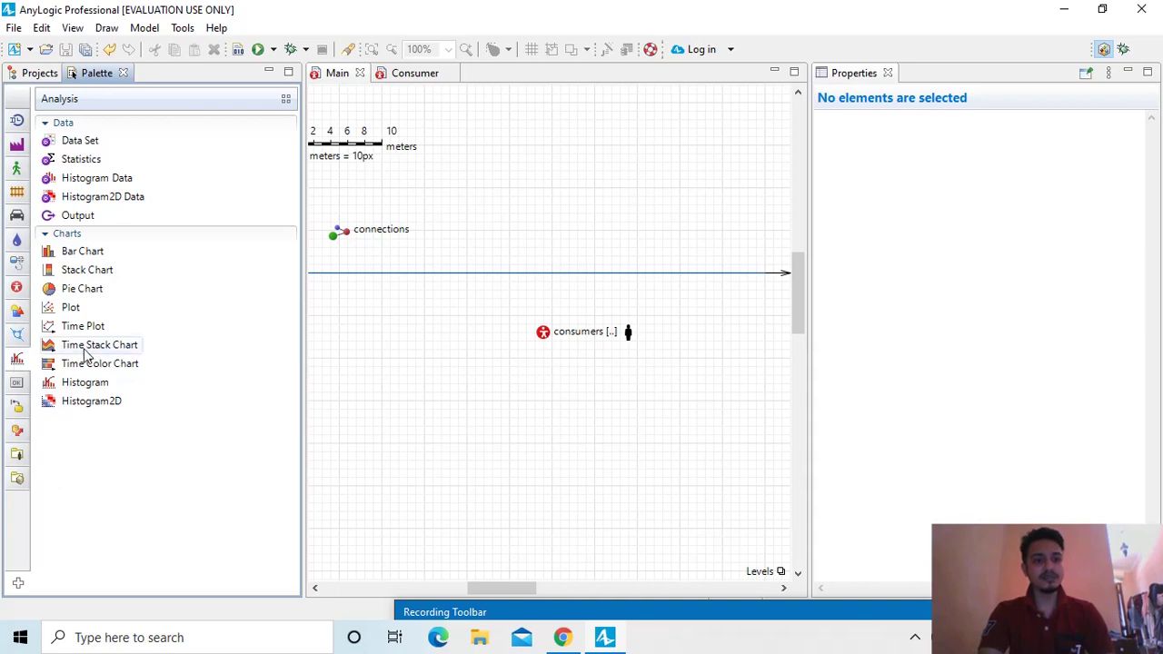
pyautogui.moveTo(87, 347); pyautogui.dragTo(471, 387)
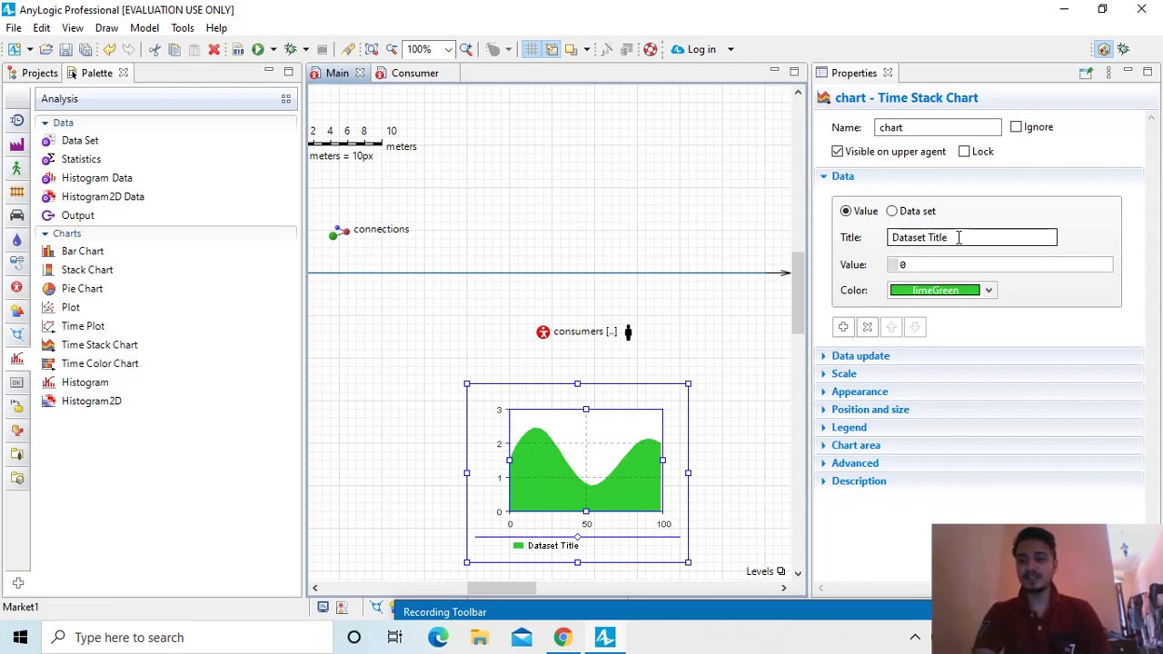
pyautogui.moveTo(958, 237); pyautogui.dragTo(810, 240)
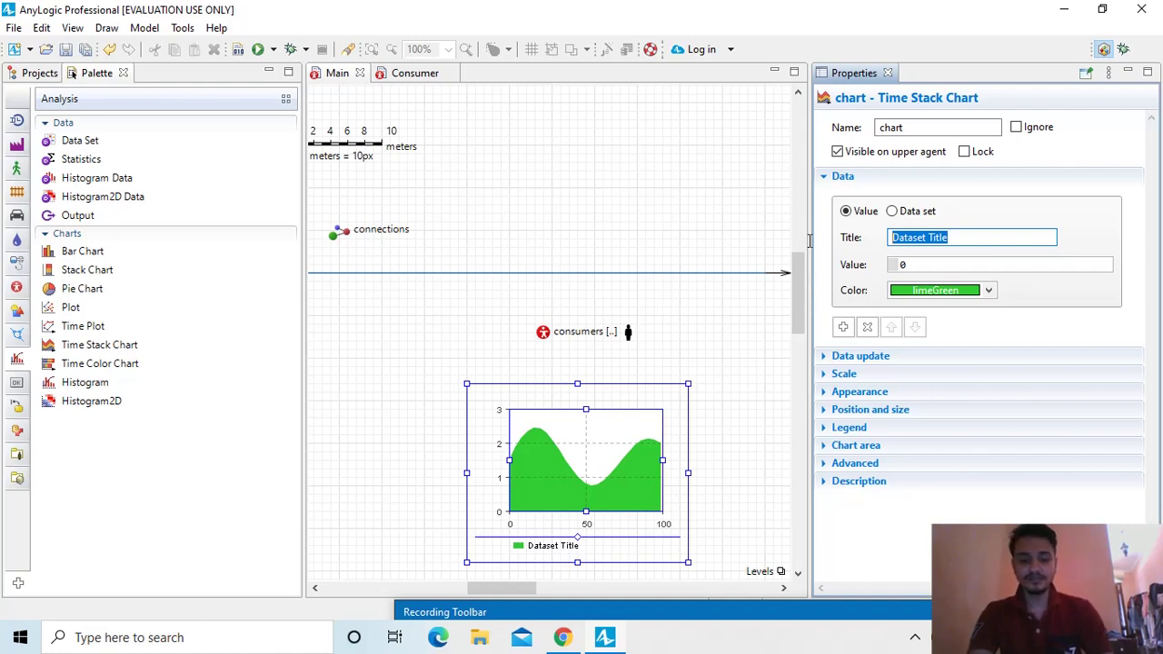
pyautogui.write('Users')
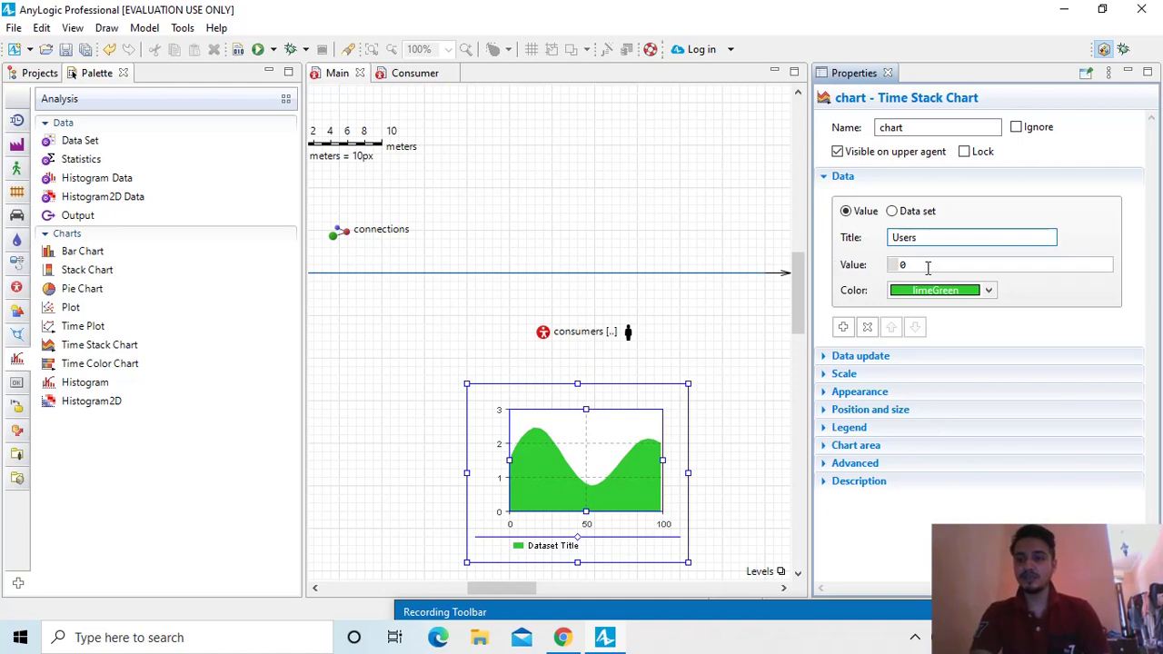
# - Set the chart's Users data item to the value consumers.NUser() and the color yellowGreen
pyautogui.click(850, 275)
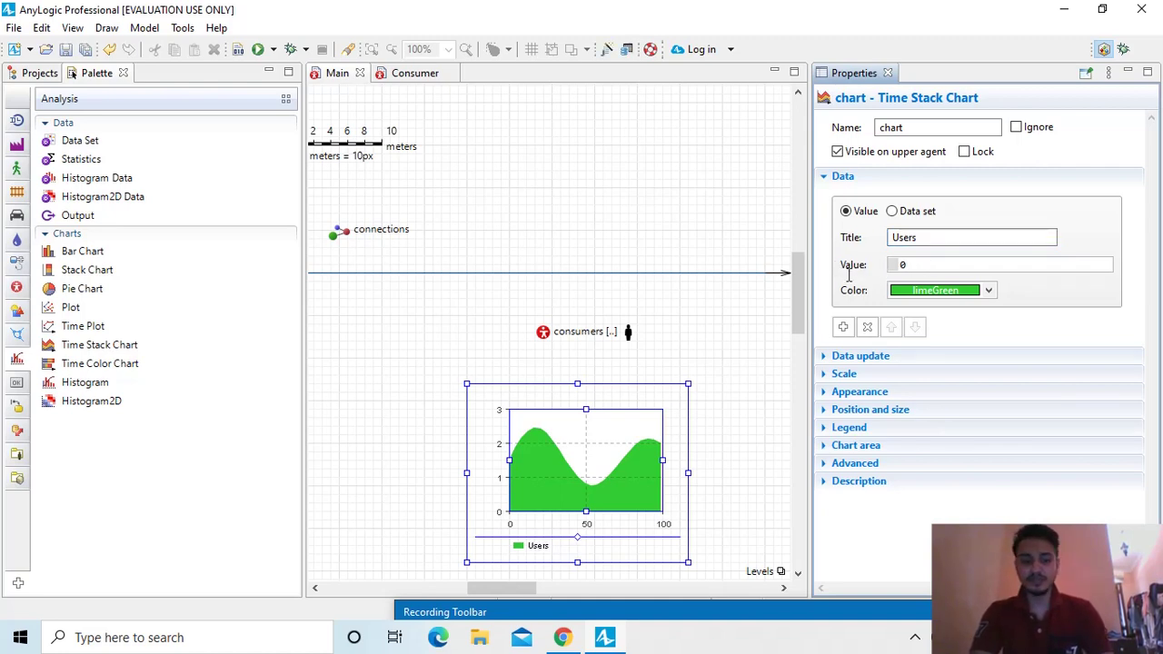
pyautogui.write('con')
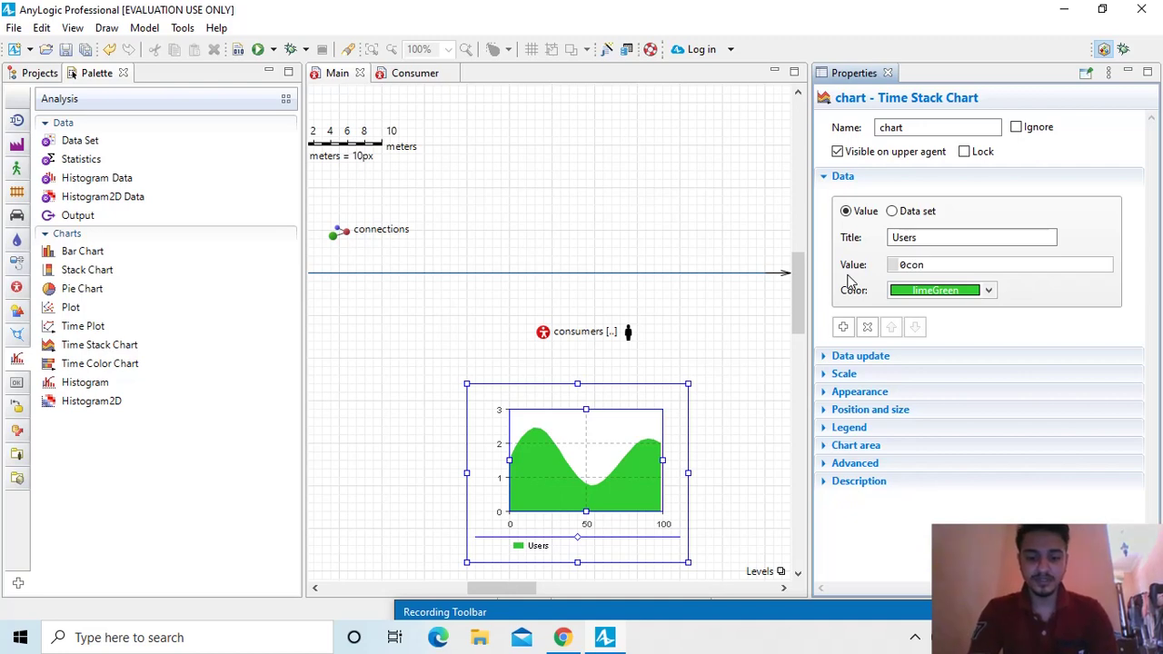
pyautogui.write('sumer')
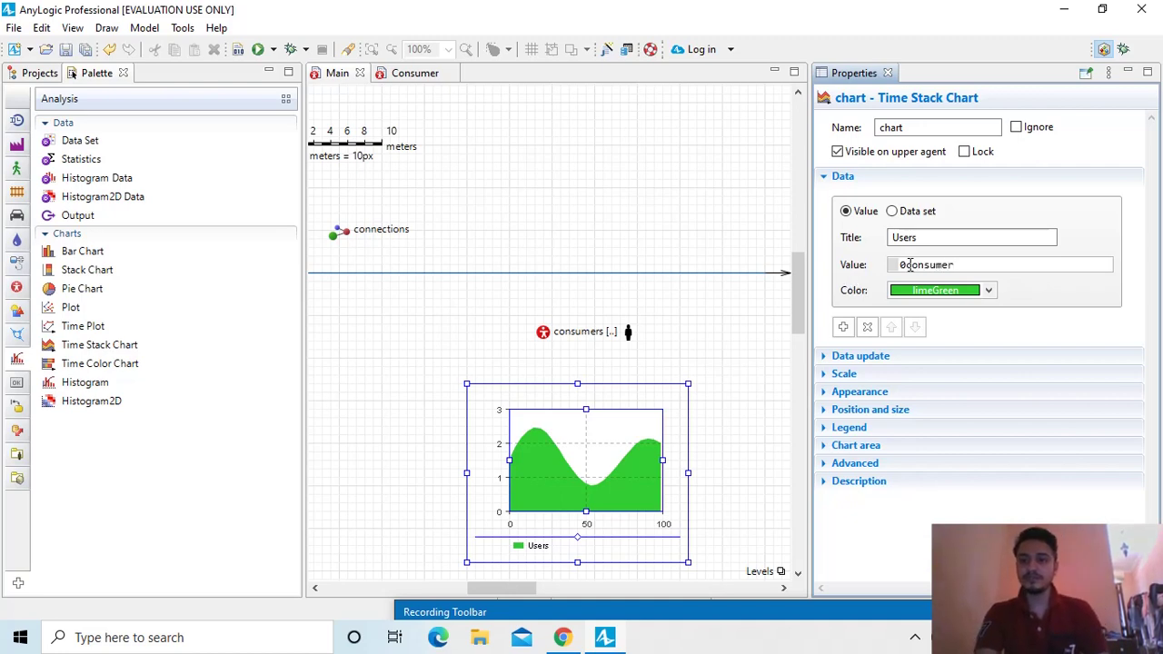
pyautogui.click(909, 264)
pyautogui.press('BackSpace')
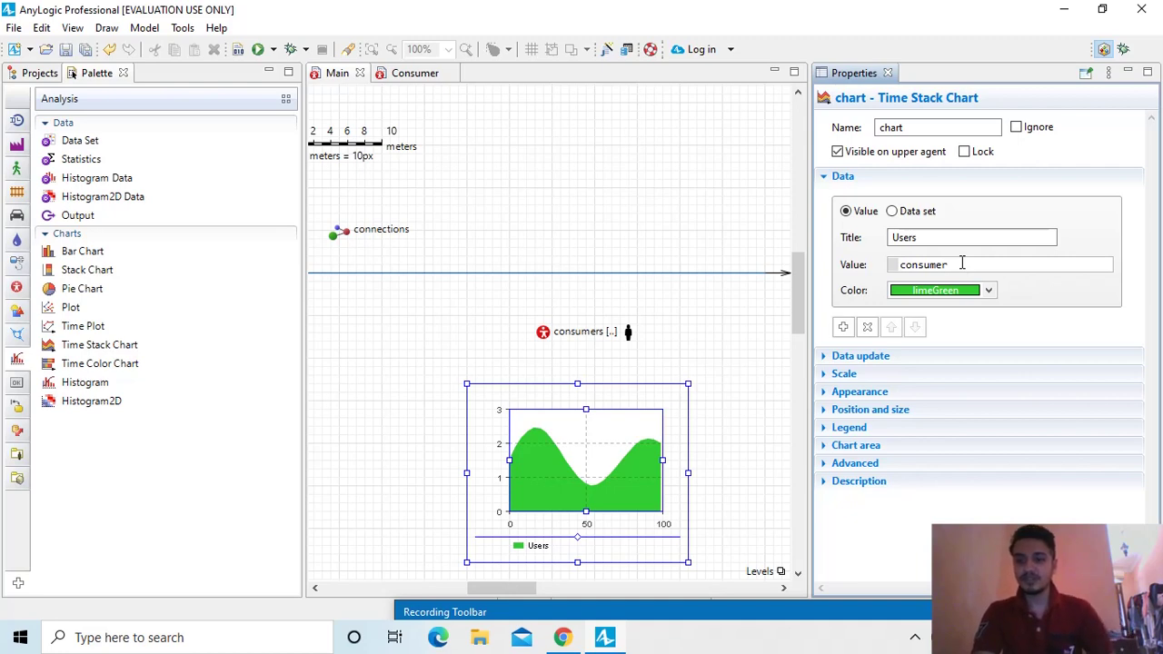
pyautogui.write('s')
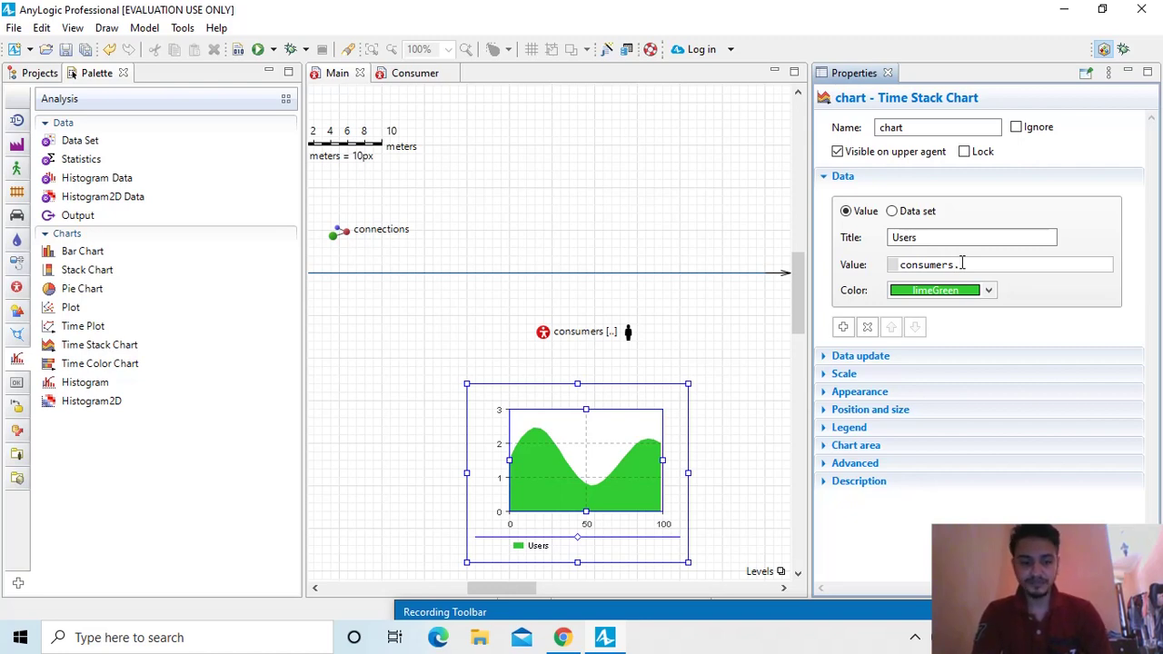
pyautogui.write('.nUser')
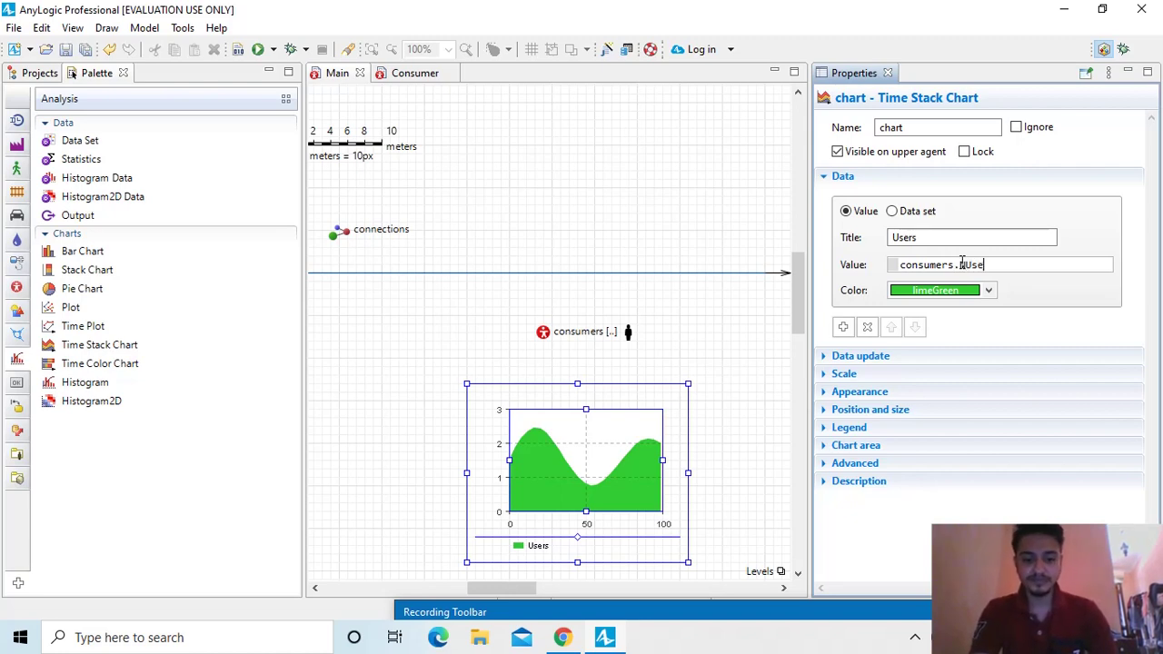
pyautogui.write('()')
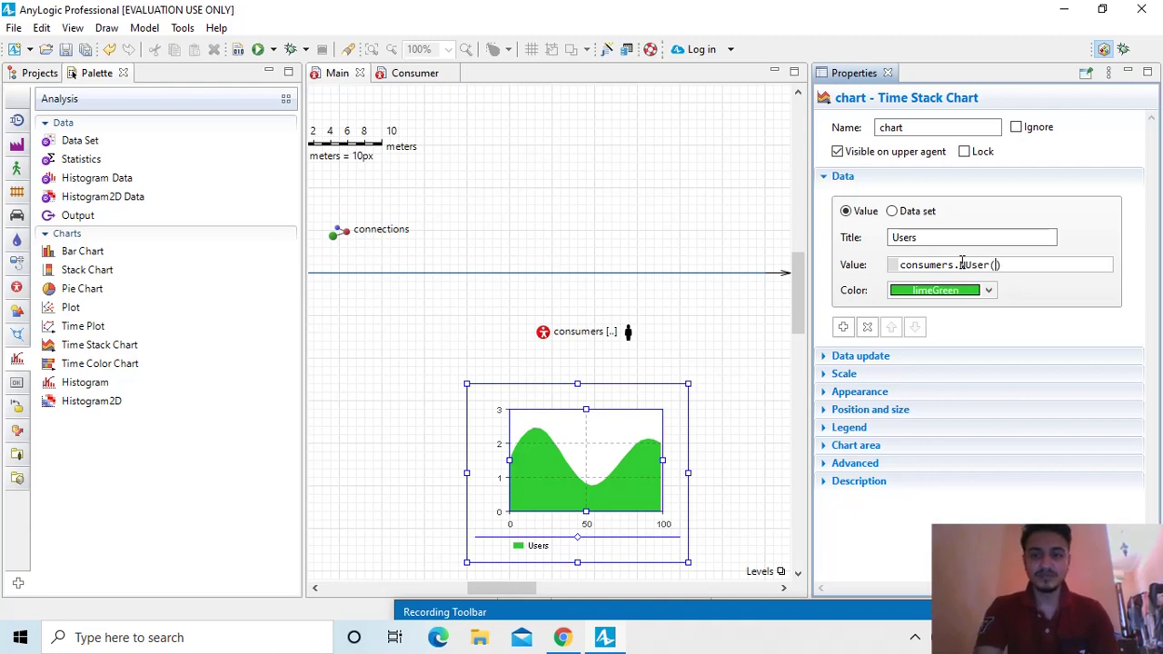
pyautogui.click(989, 291)
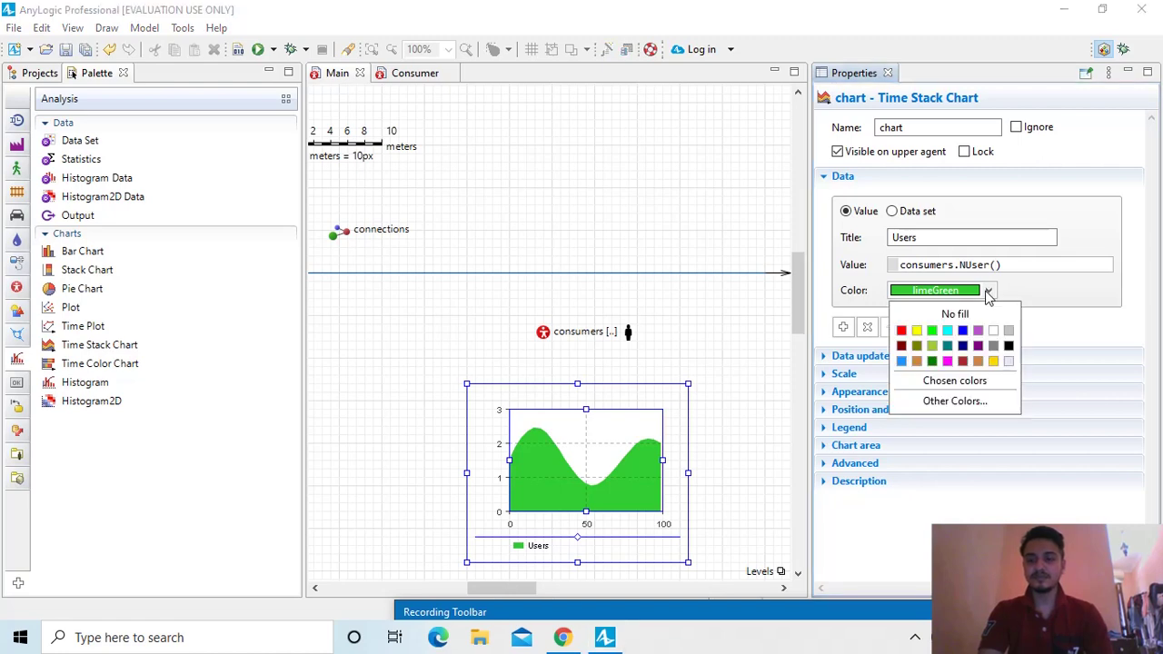
pyautogui.click(931, 346)
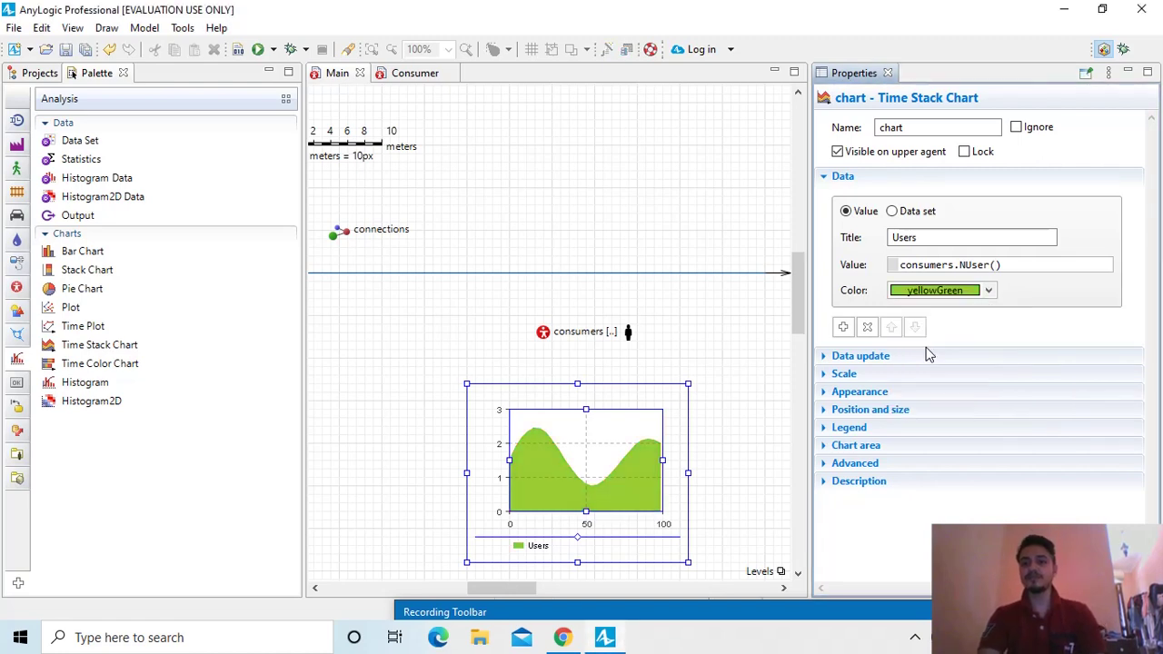
# - Add a second data item to the time stack chart and title it Potential users
pyautogui.click(844, 329)
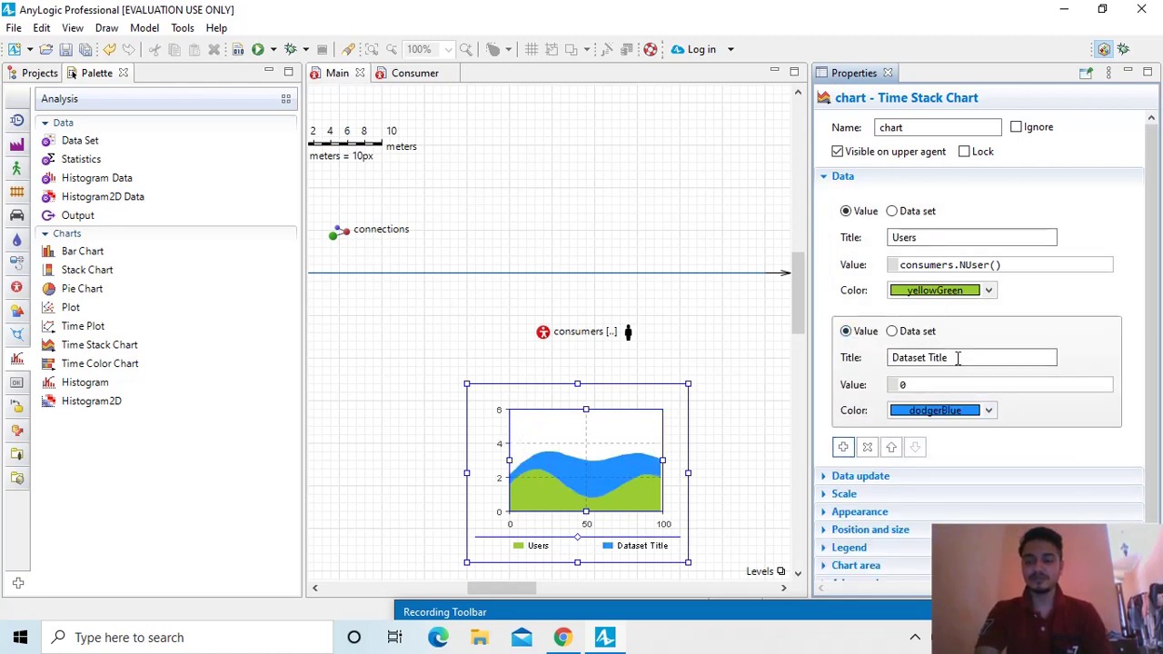
pyautogui.moveTo(956, 357); pyautogui.dragTo(855, 369)
pyautogui.write('Po')
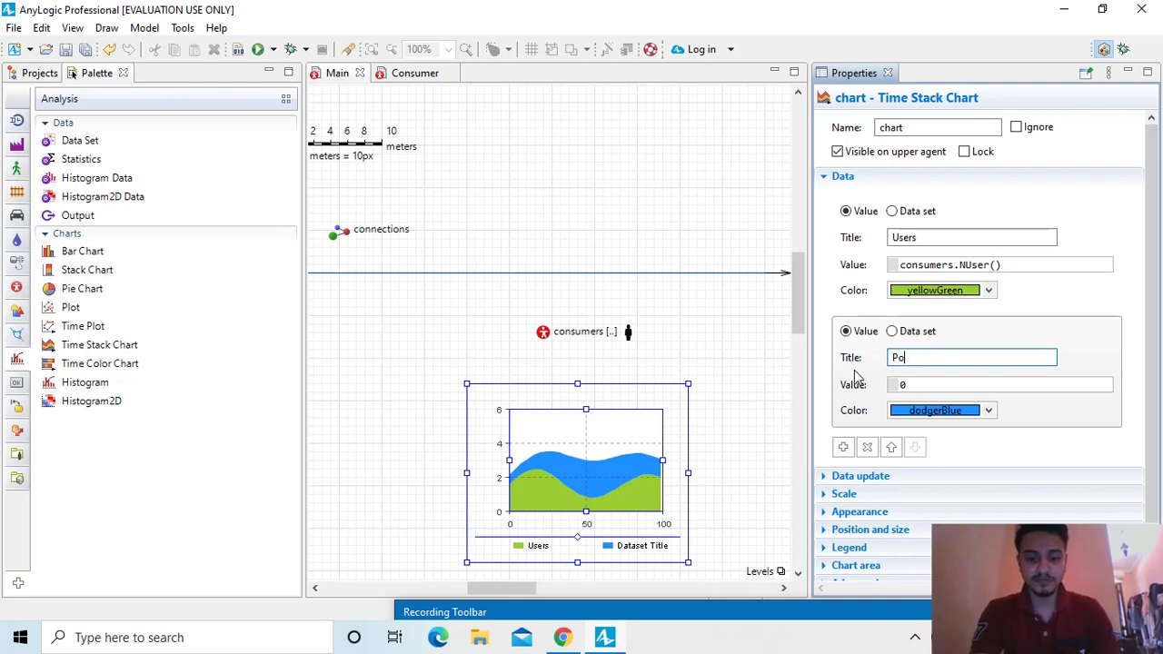
pyautogui.write('tential')
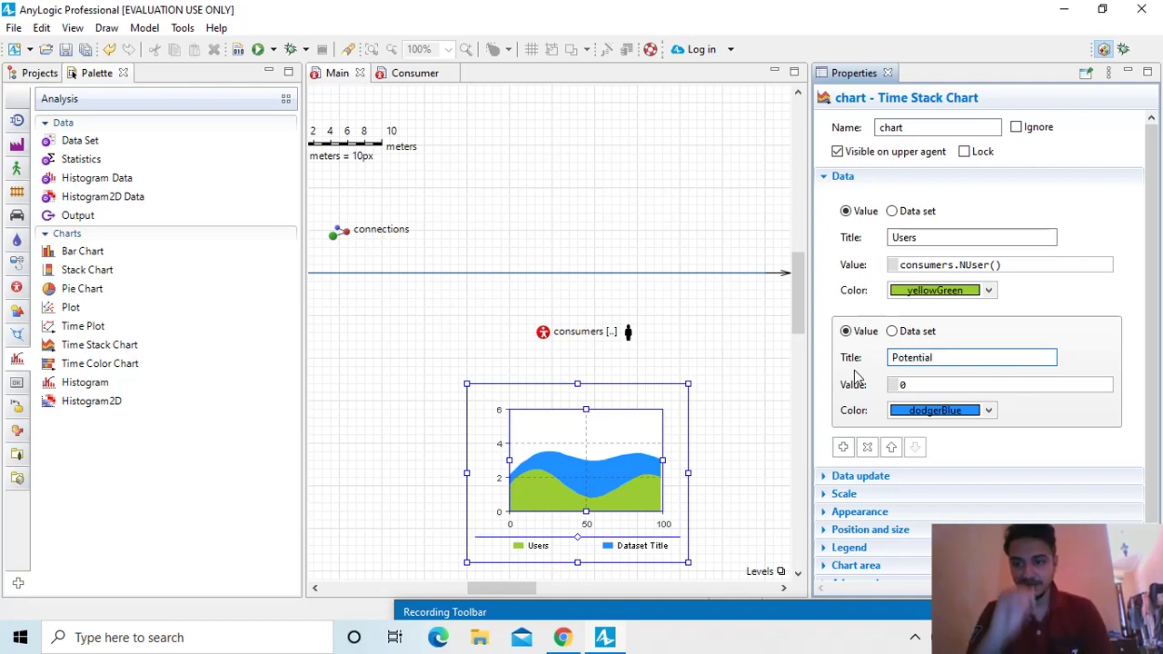
pyautogui.write(' users')
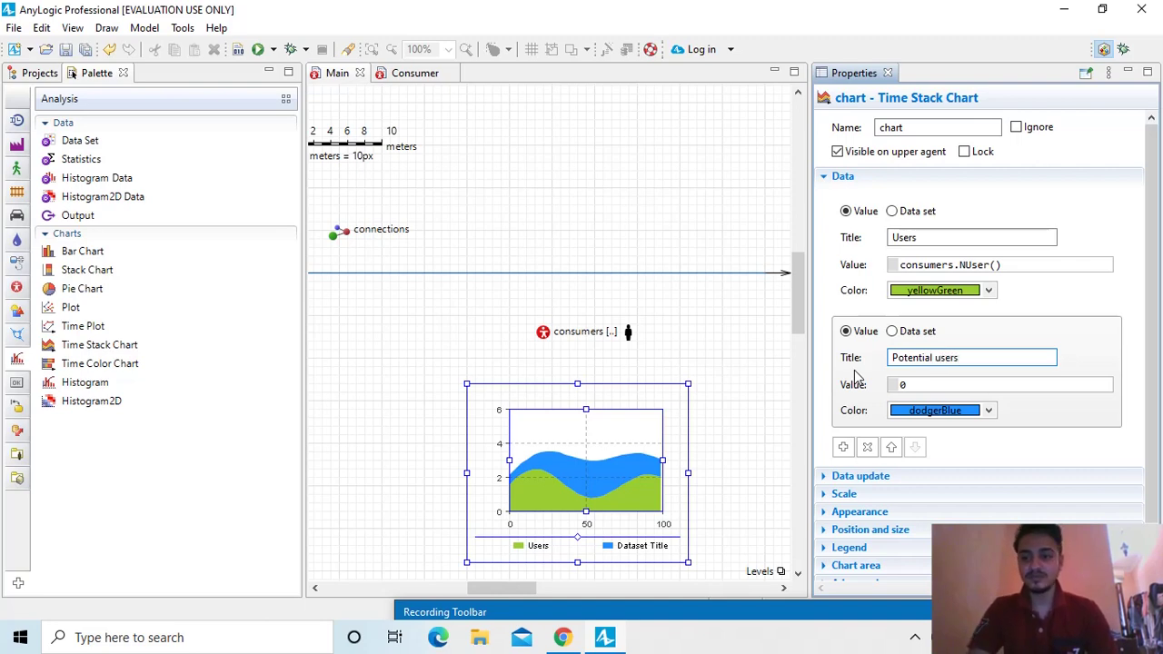
# - Set the value of the chart's Potential users data item to consumers.NPotential()
pyautogui.doubleClick(902, 385)
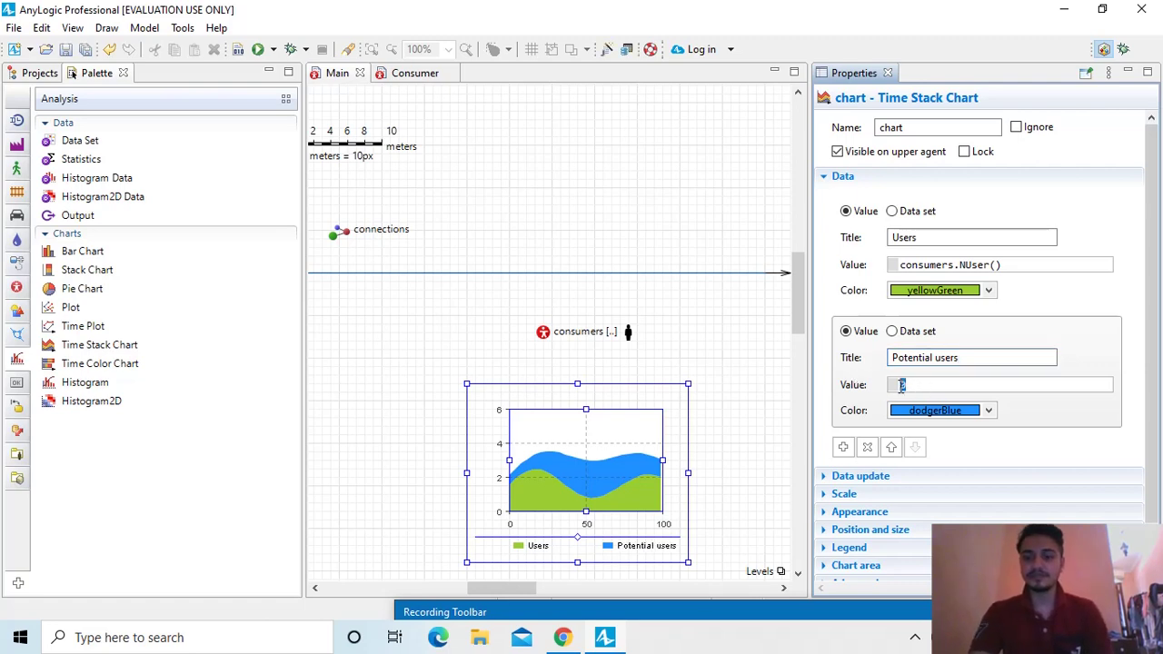
pyautogui.press('BackSpace')
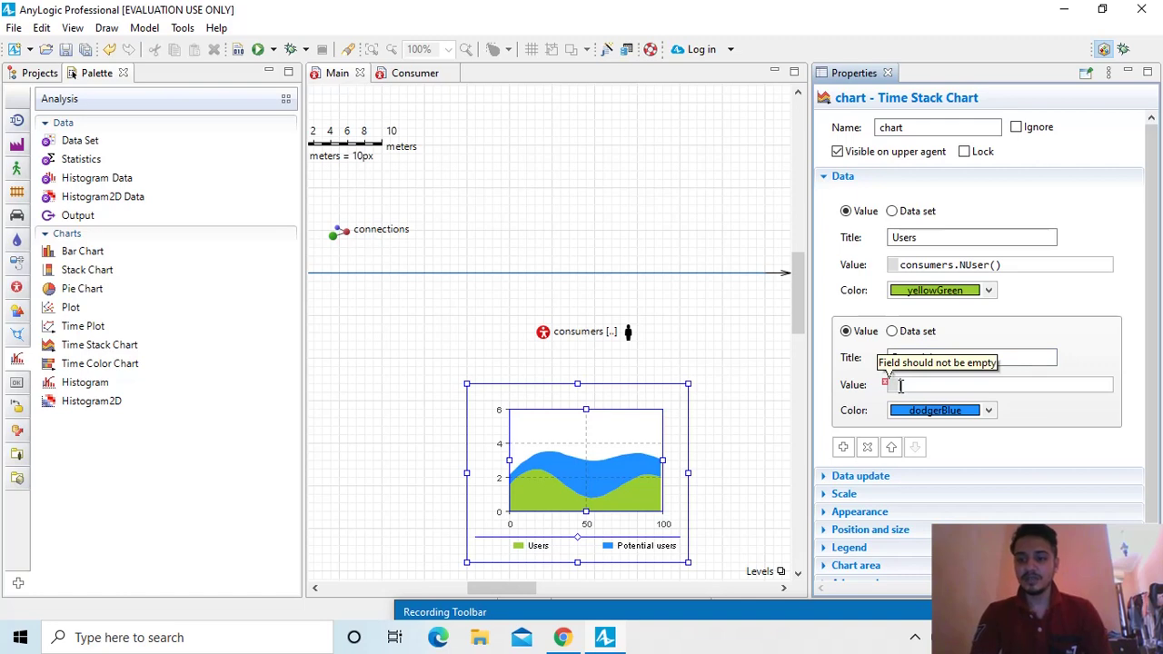
pyautogui.write('con')
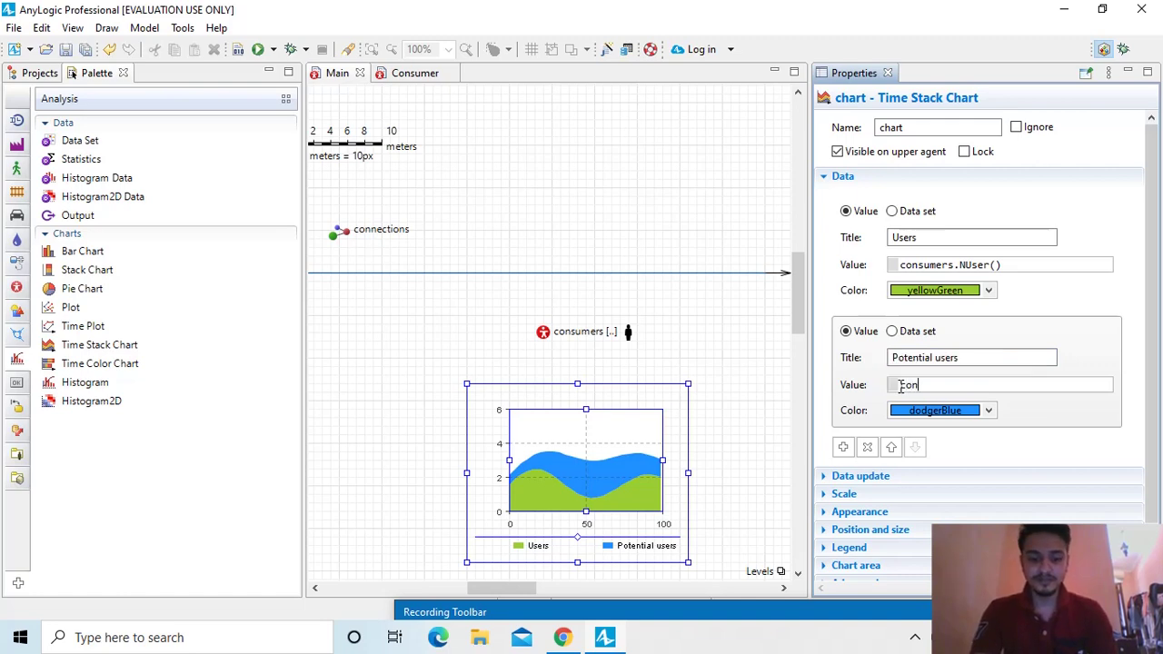
pyautogui.write('sumer')
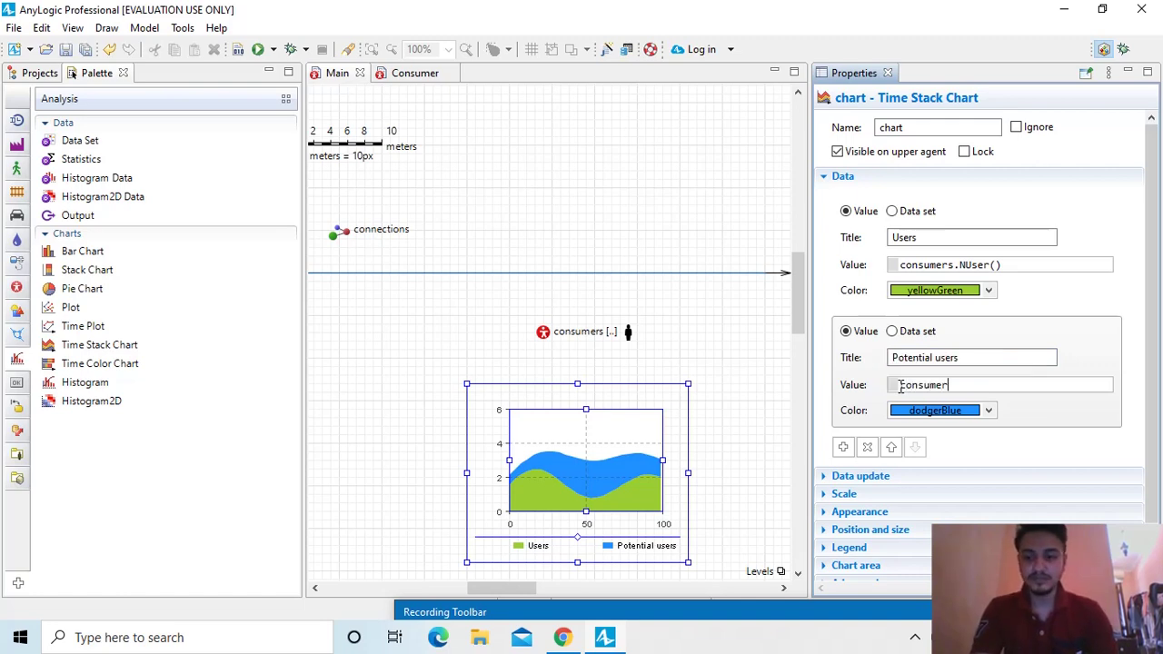
pyautogui.write('s.')
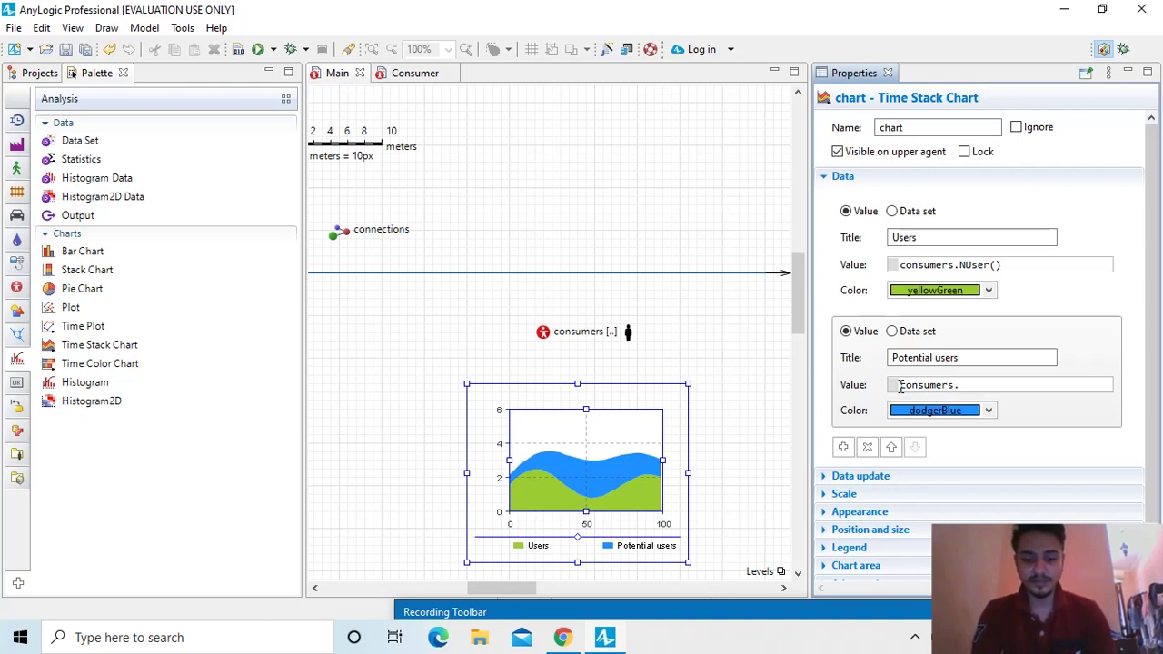
pyautogui.write('NPo')
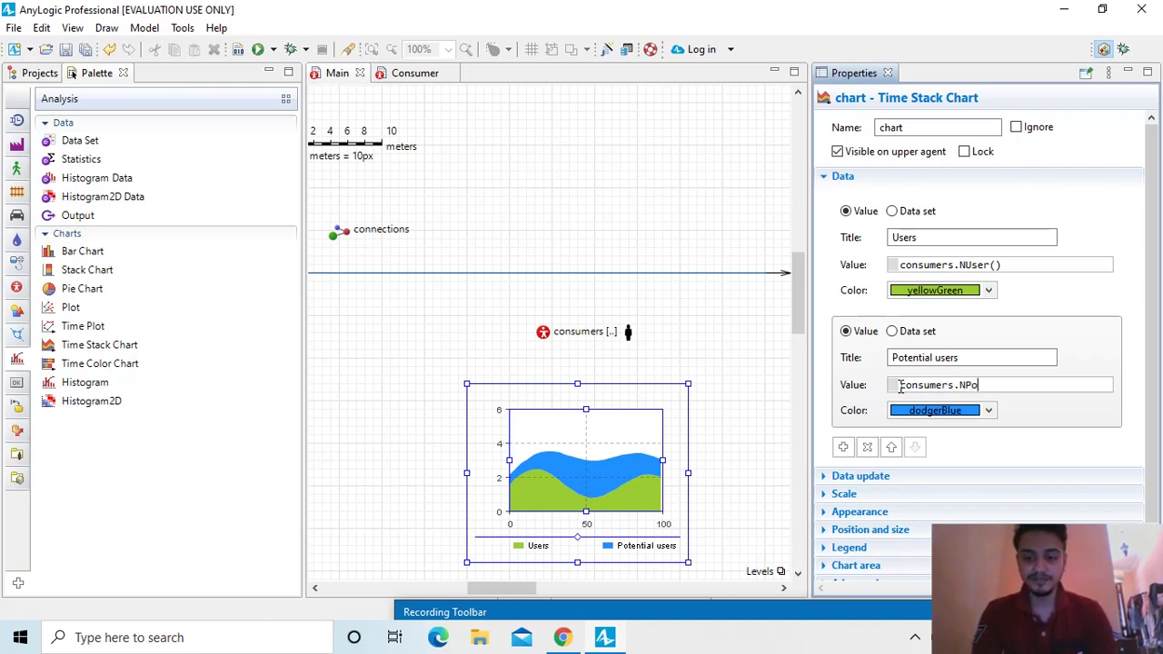
pyautogui.write('ten')
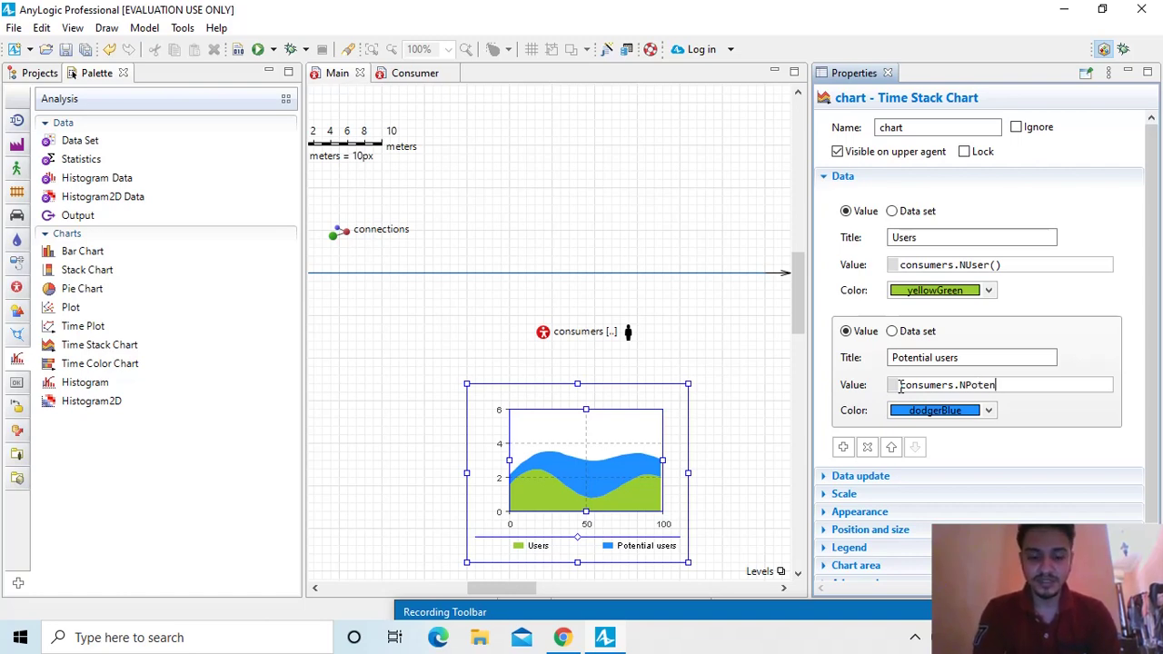
pyautogui.write('tial')
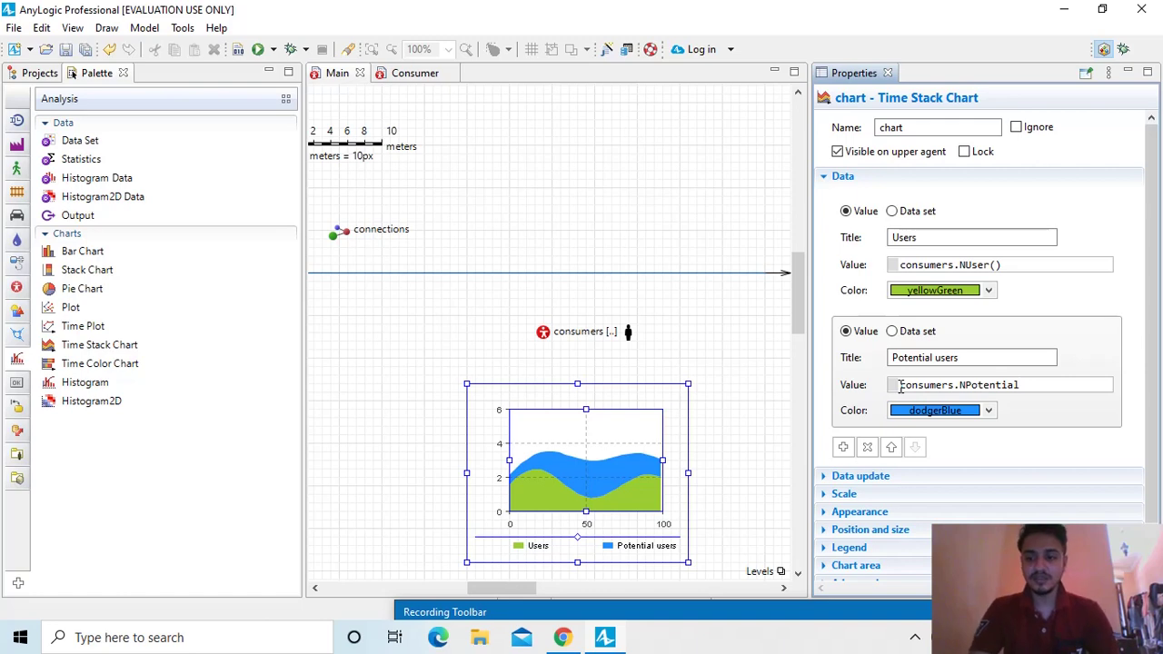
pyautogui.write('(')
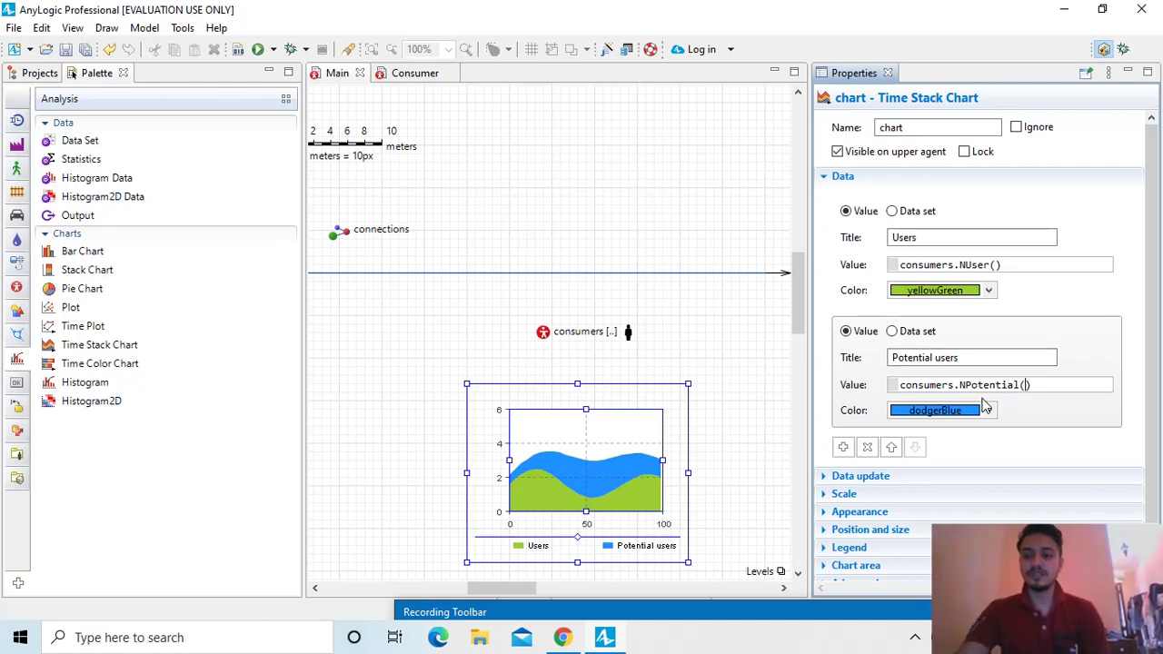
# - Expand the chart's scale settings and color the Potential users data item lavender
pyautogui.click(825, 495)
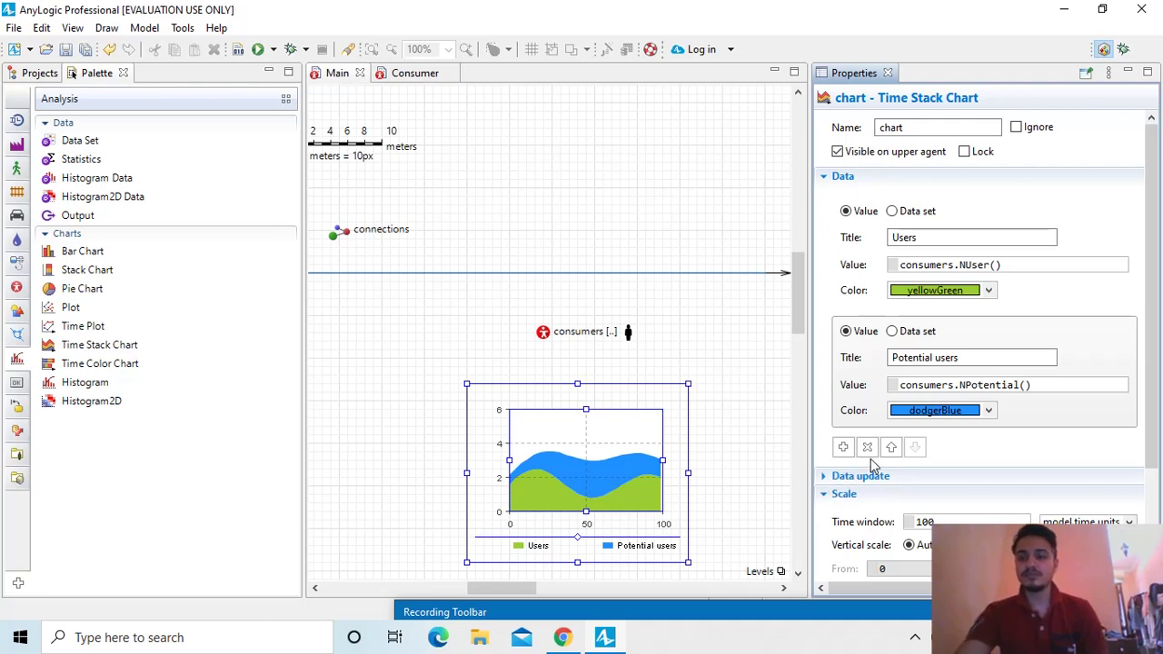
pyautogui.click(989, 411)
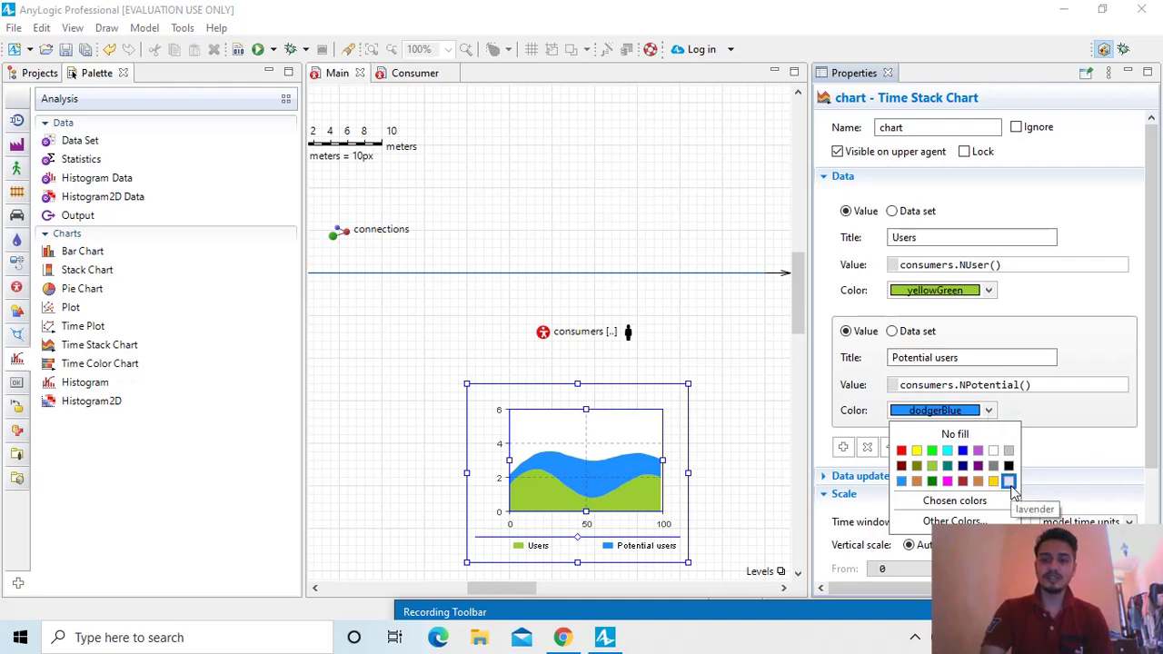
pyautogui.click(1008, 482)
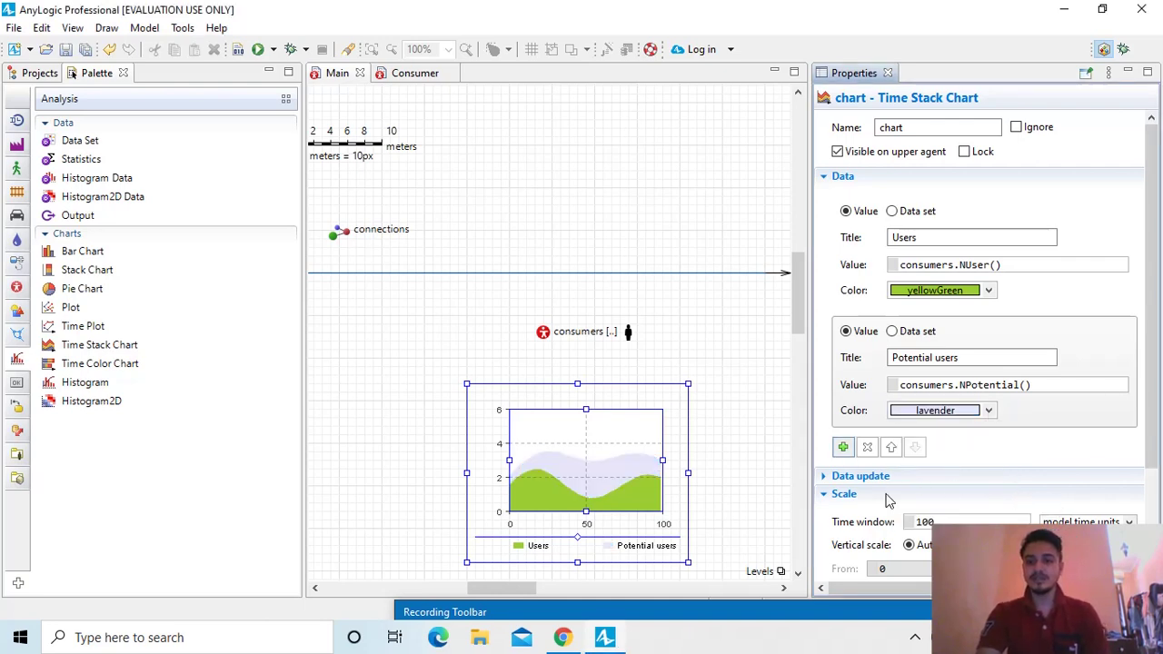
# - Set the time window of the time stack chart's scale to 1 years
pyautogui.scroll(-3, 904, 465)
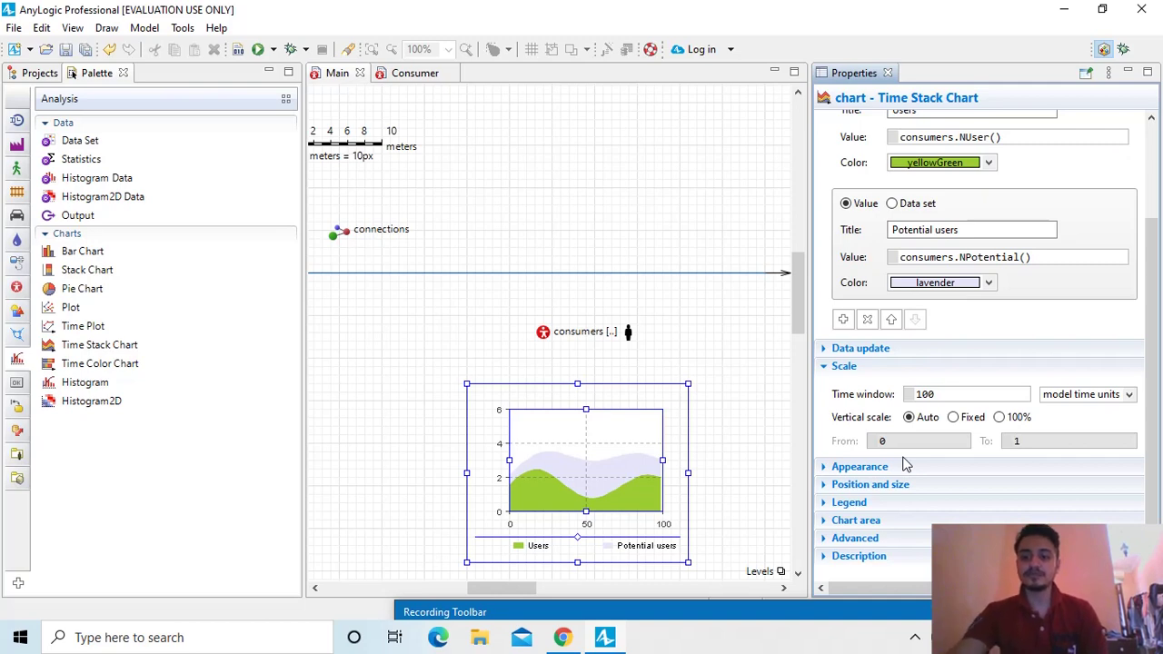
pyautogui.moveTo(948, 393); pyautogui.dragTo(815, 413)
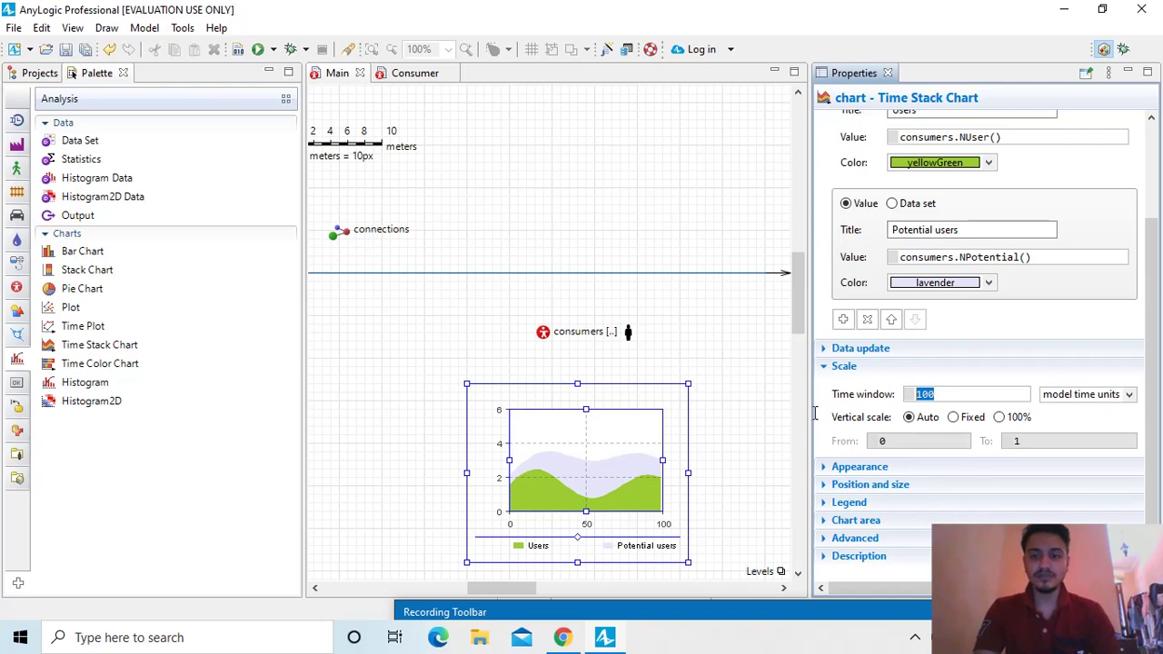
pyautogui.write('1')
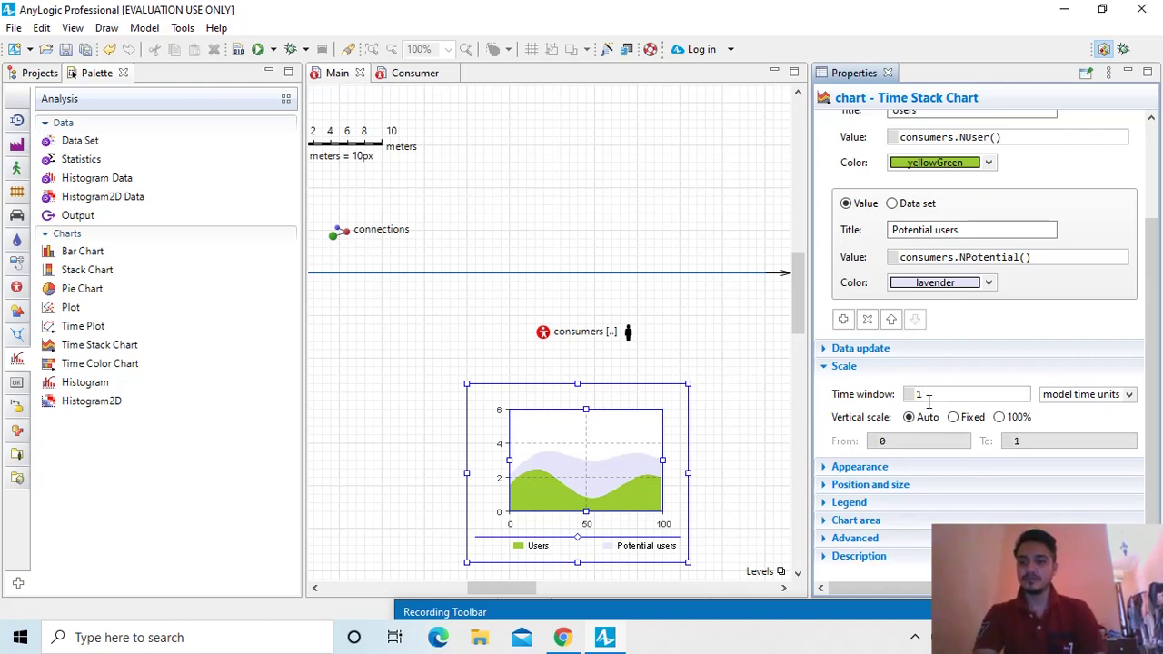
pyautogui.click(1131, 394)
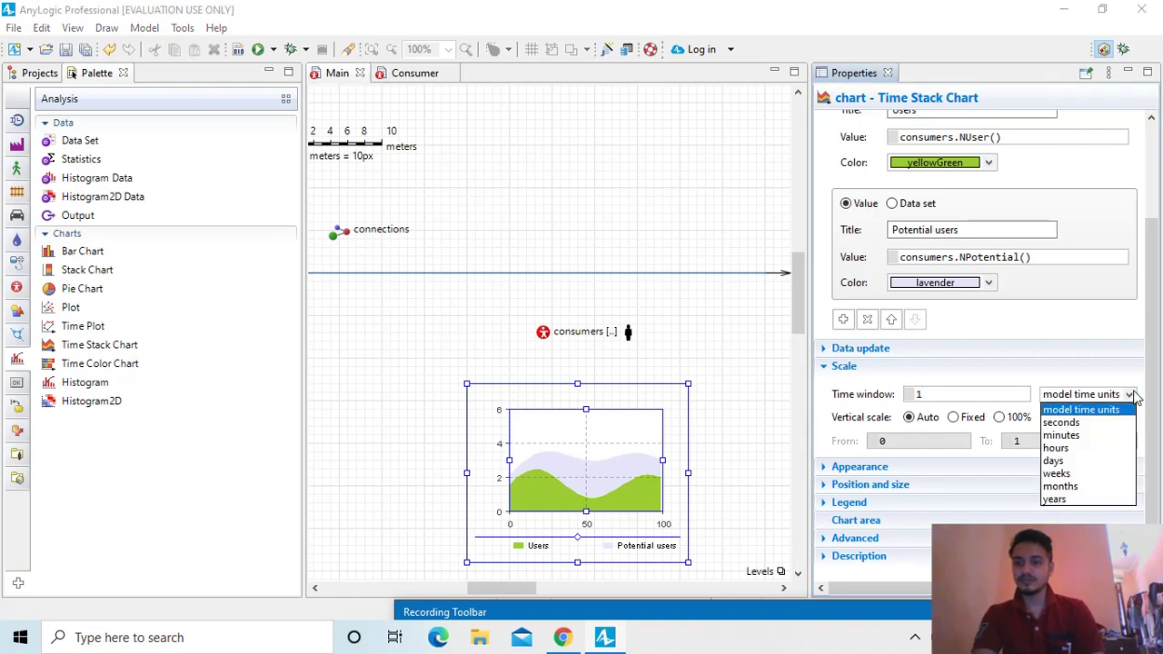
pyautogui.click(1054, 500)
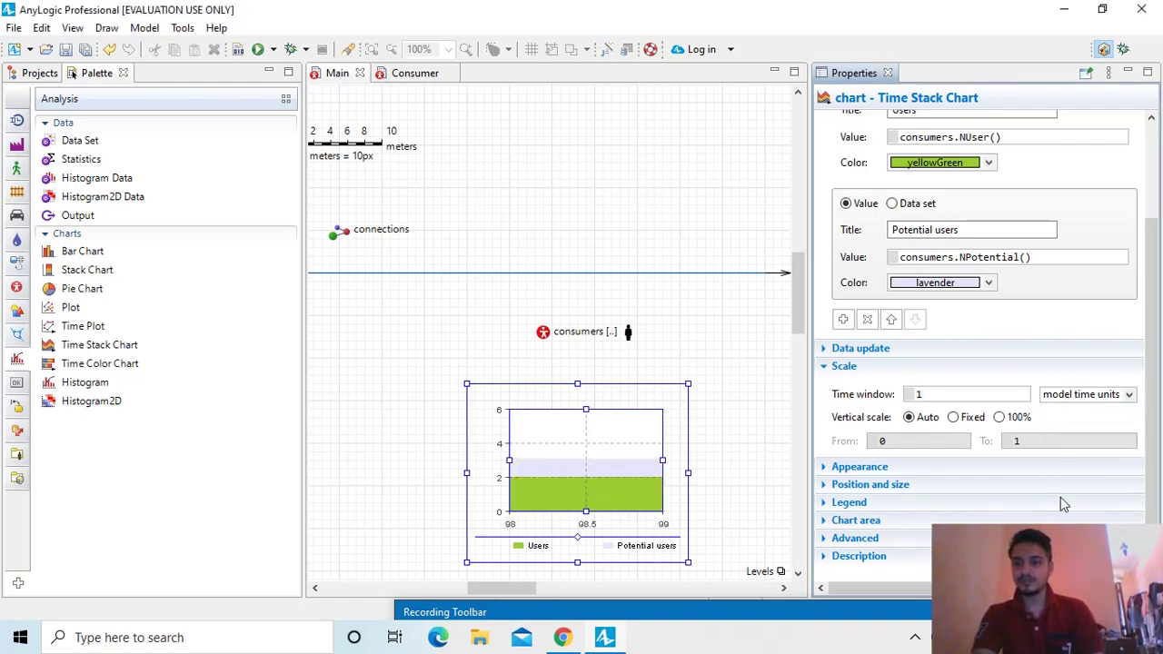
# - Make the chart's vertical scale fixed, with an upper limit of 5000
pyautogui.click(958, 417)
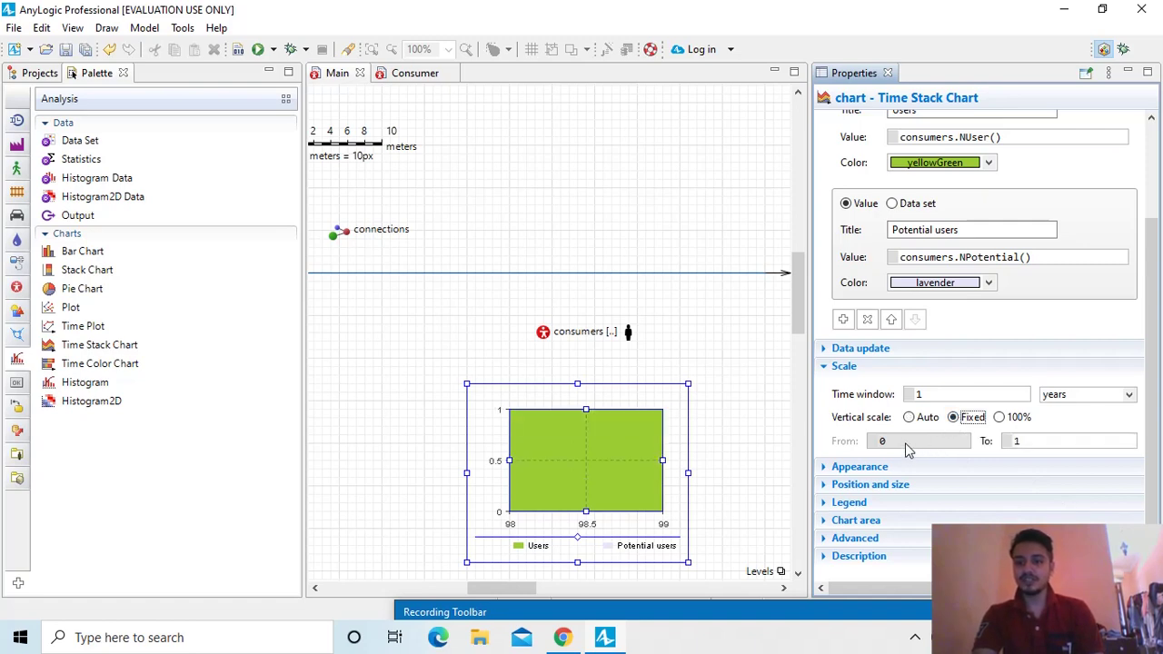
pyautogui.doubleClick(1034, 441)
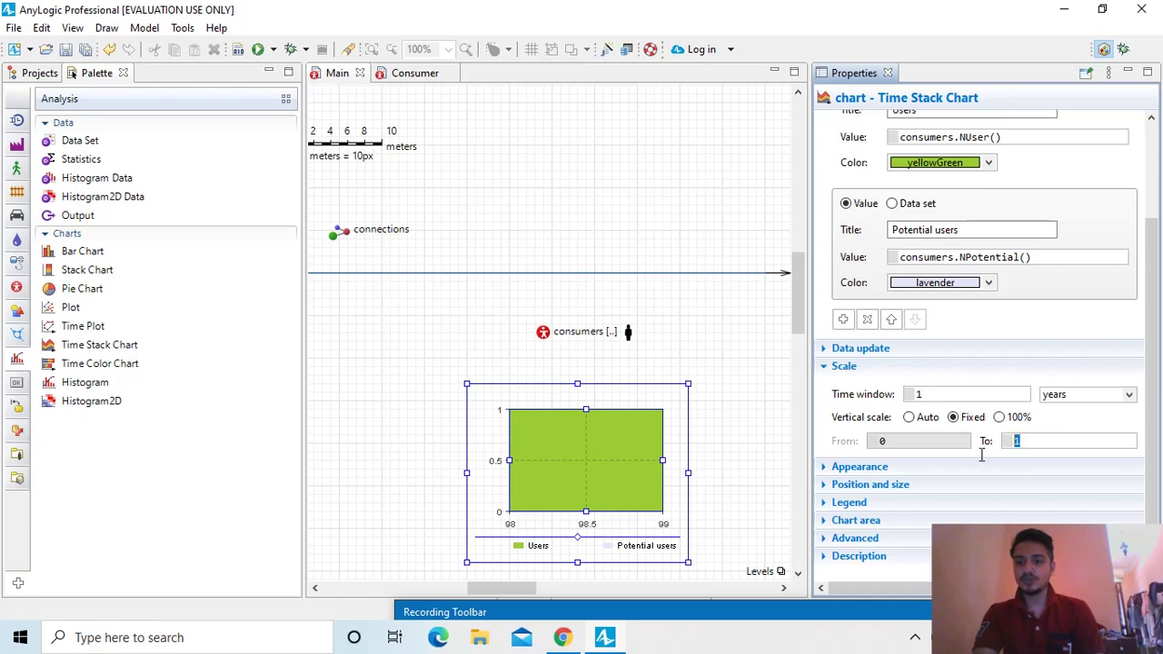
pyautogui.write('5000')
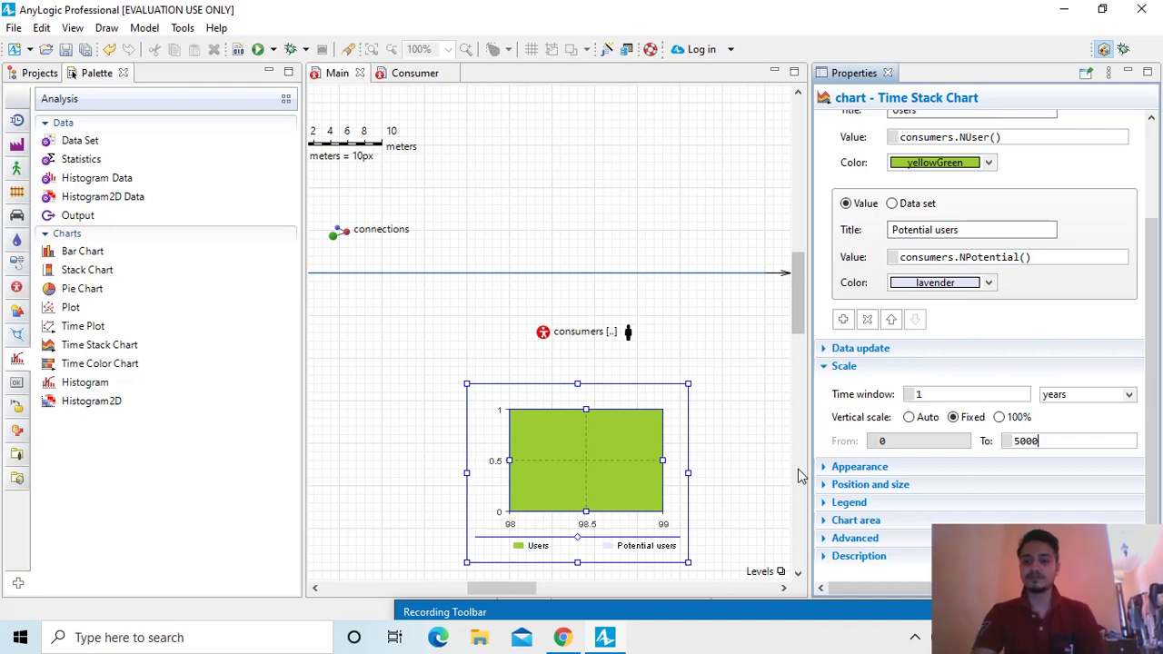
# - Set the chart's data update settings to display up to 365 latest samples
pyautogui.click(829, 352)
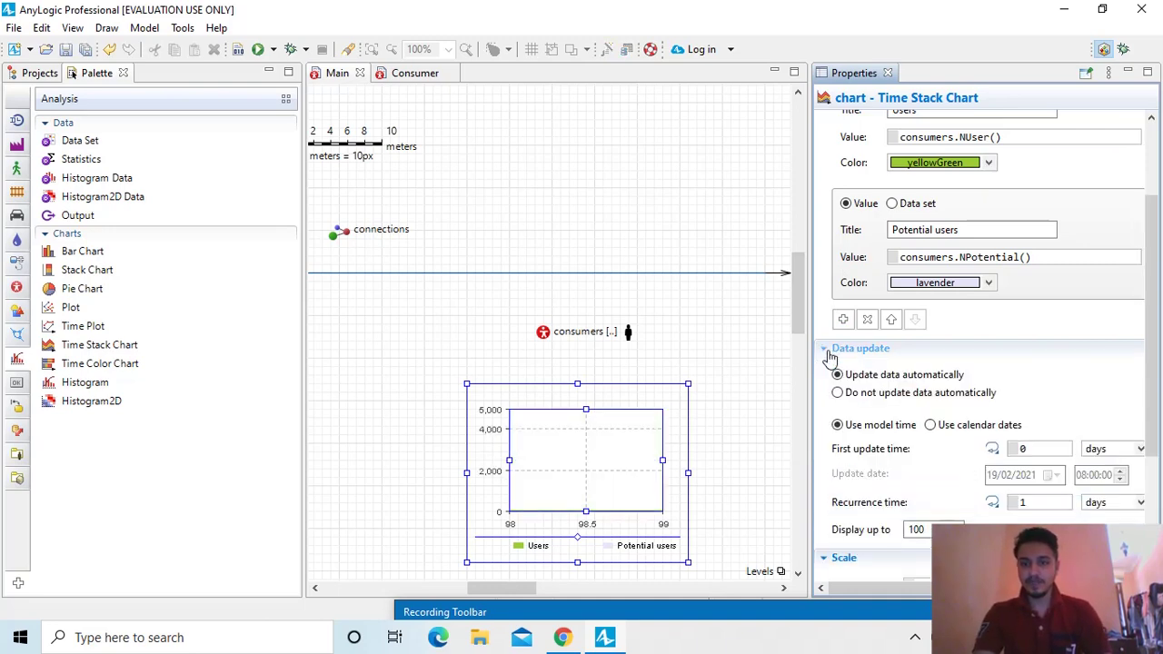
pyautogui.scroll(-2, 925, 386)
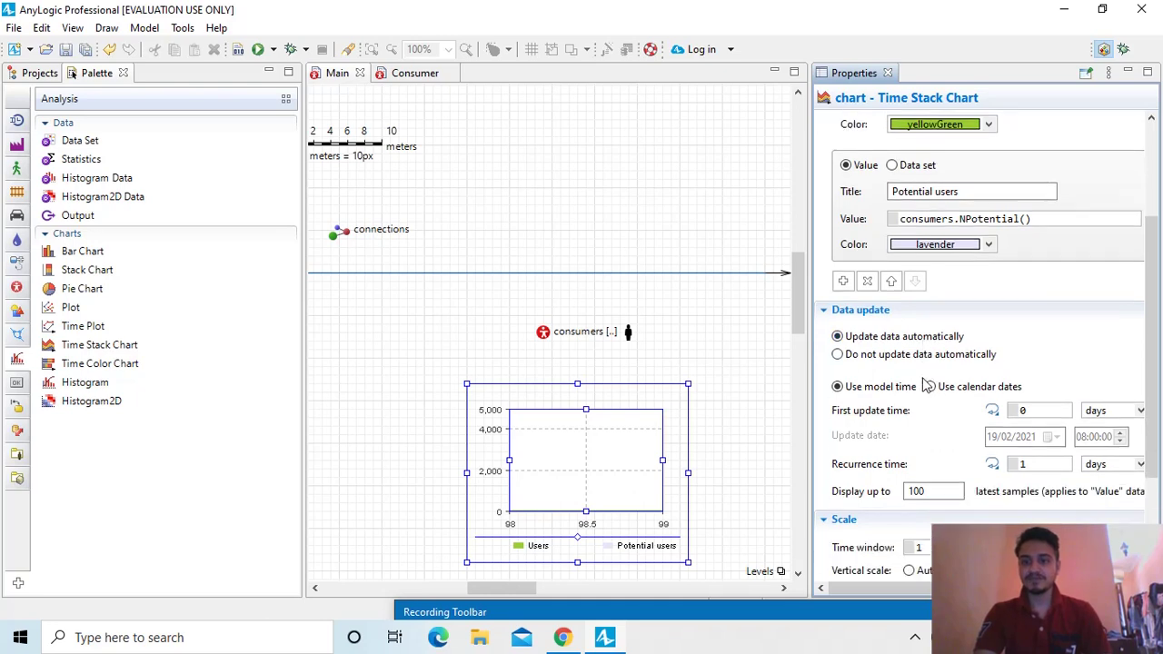
pyautogui.scroll(-2, 925, 386)
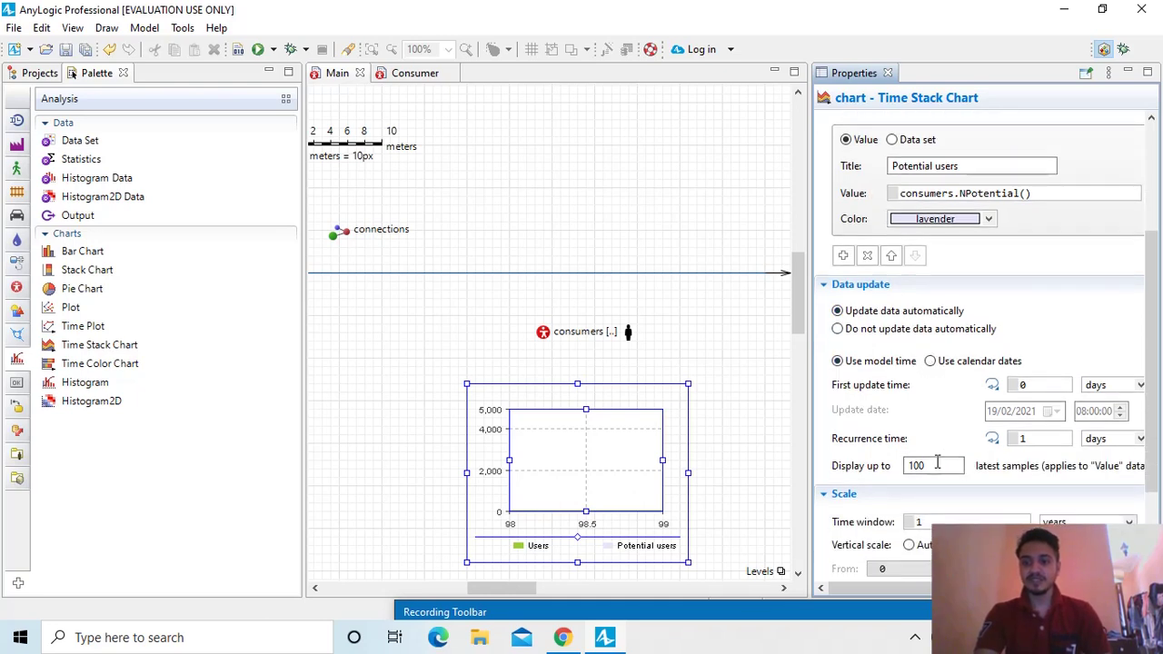
pyautogui.moveTo(936, 463); pyautogui.dragTo(861, 480)
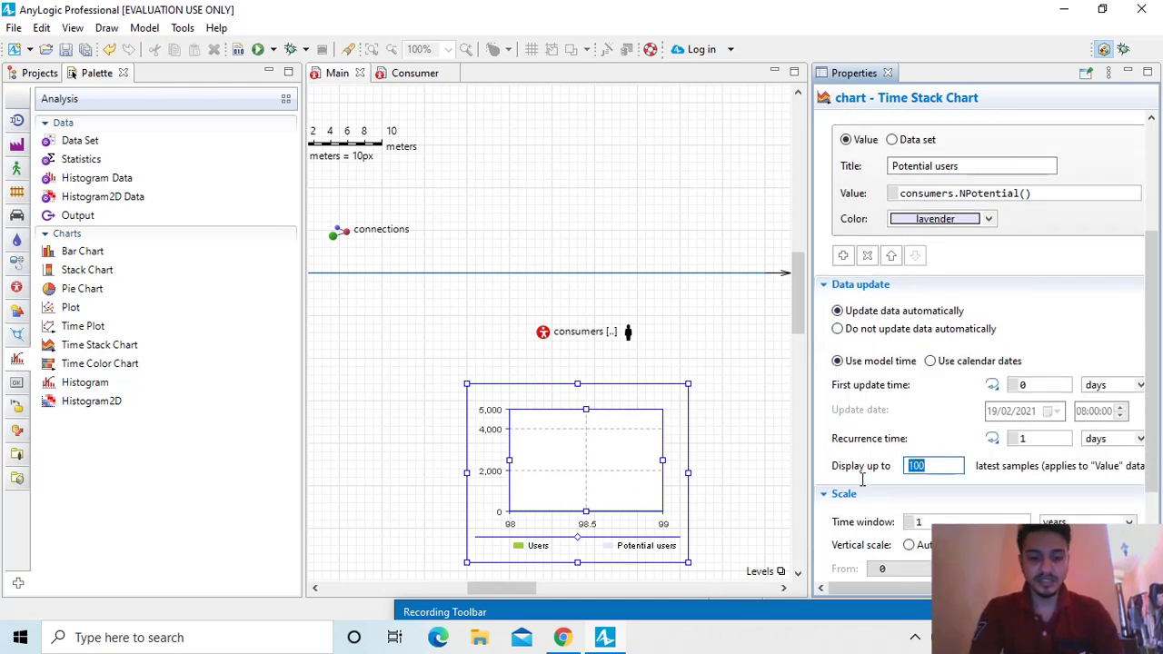
pyautogui.write('365')
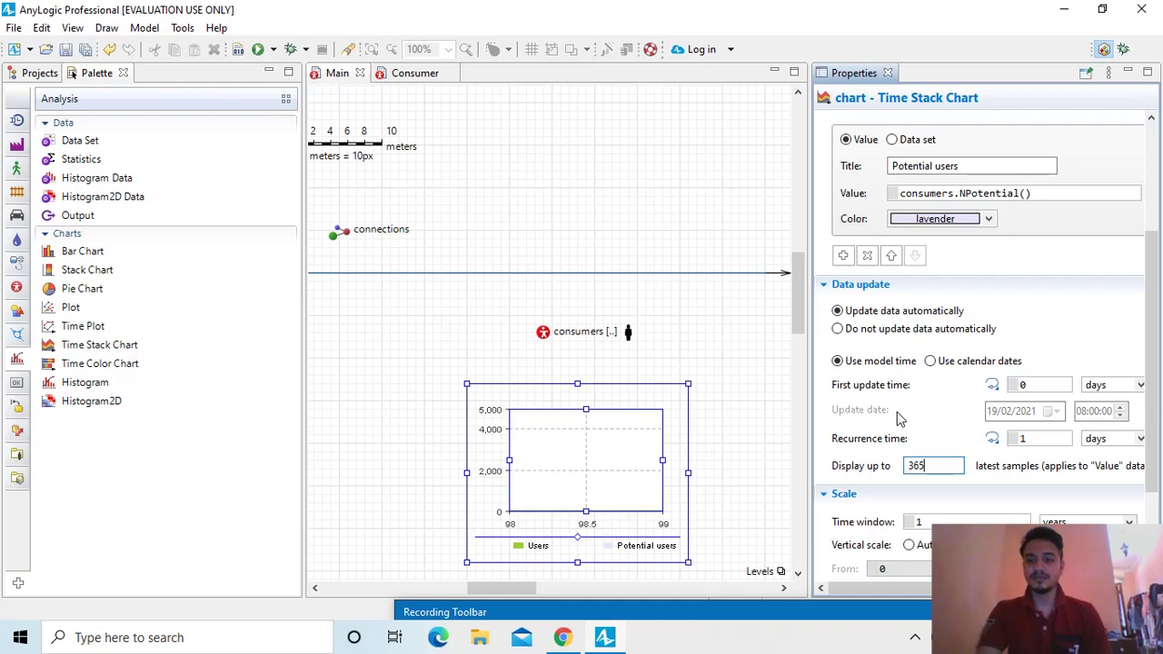
# - Set the chart's time axis format to 2/19/21 - Model date (date only) and save the model
pyautogui.scroll(-3, 896, 418)
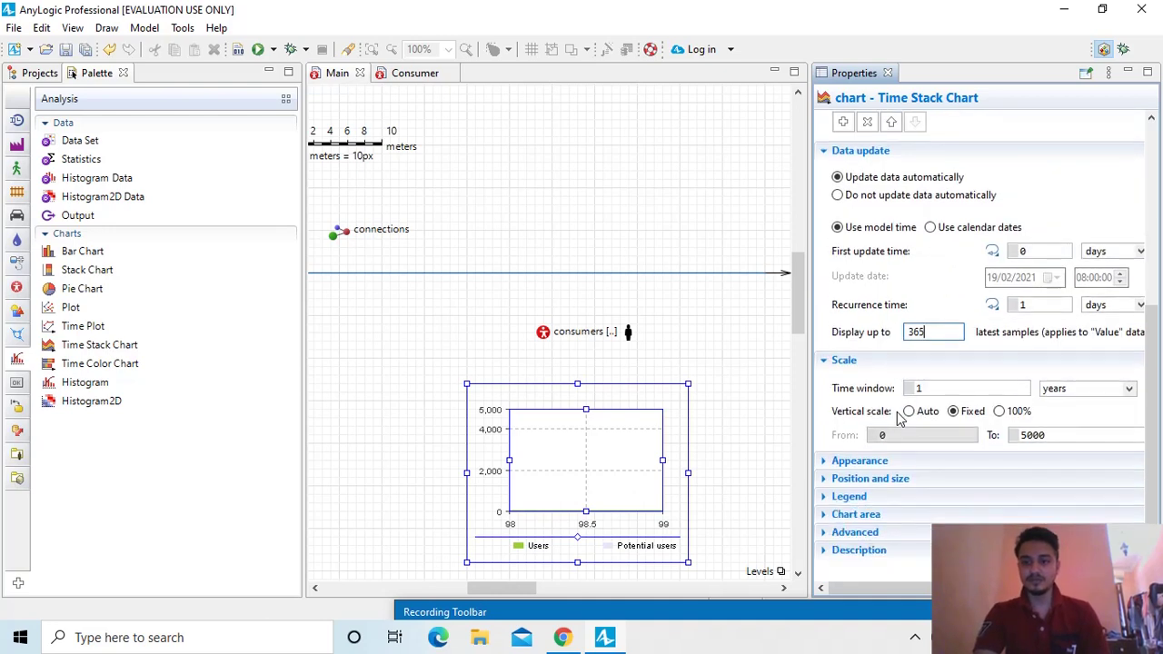
pyautogui.click(840, 465)
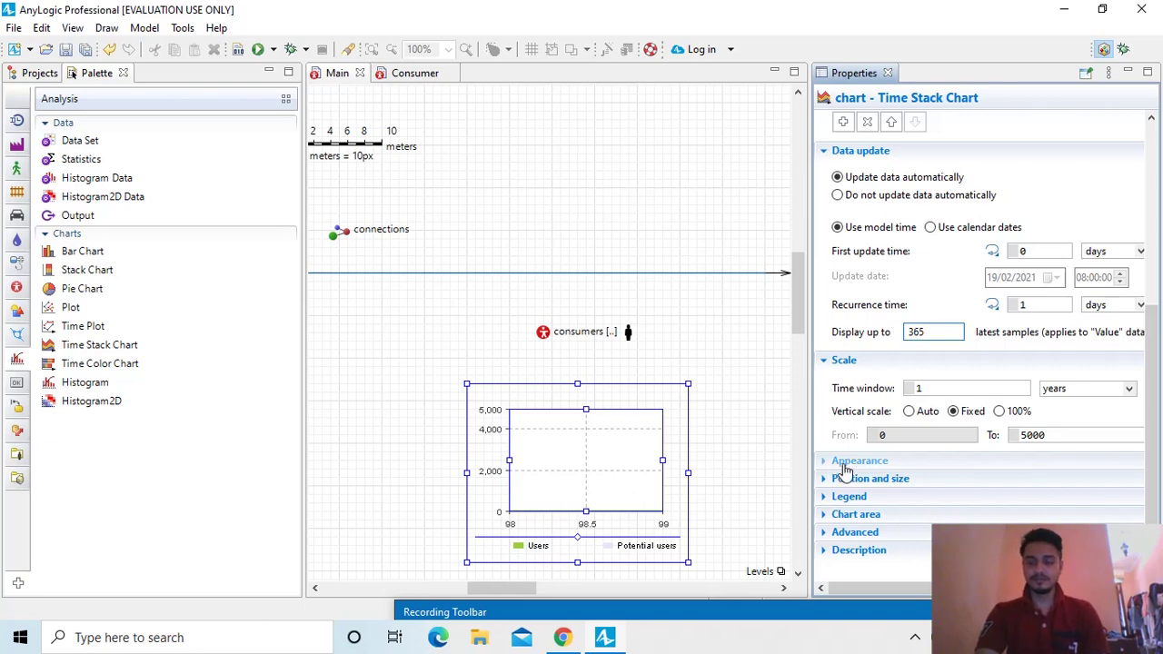
pyautogui.click(900, 461)
pyautogui.scroll(-3, 899, 464)
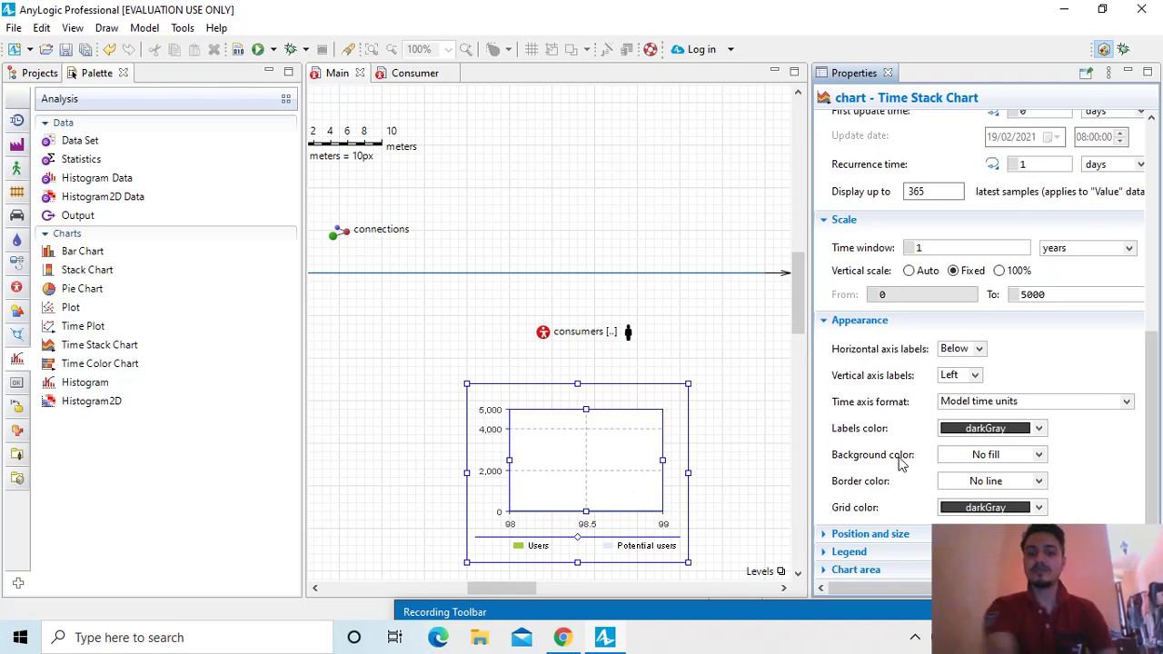
pyautogui.click(1127, 403)
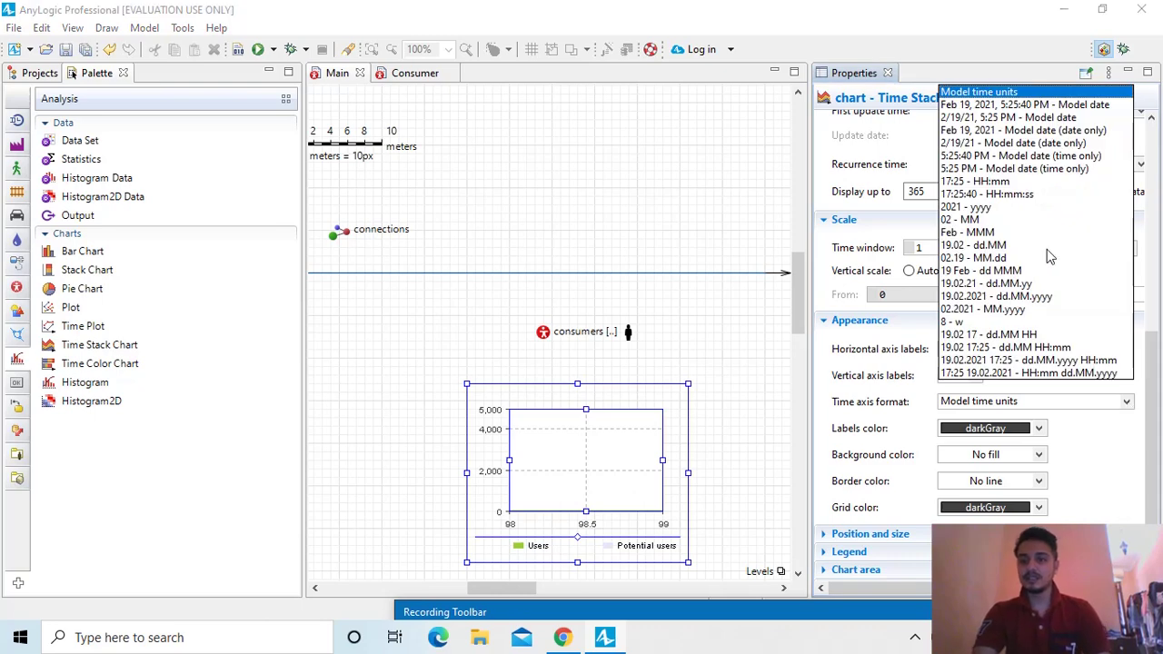
pyautogui.click(1003, 146)
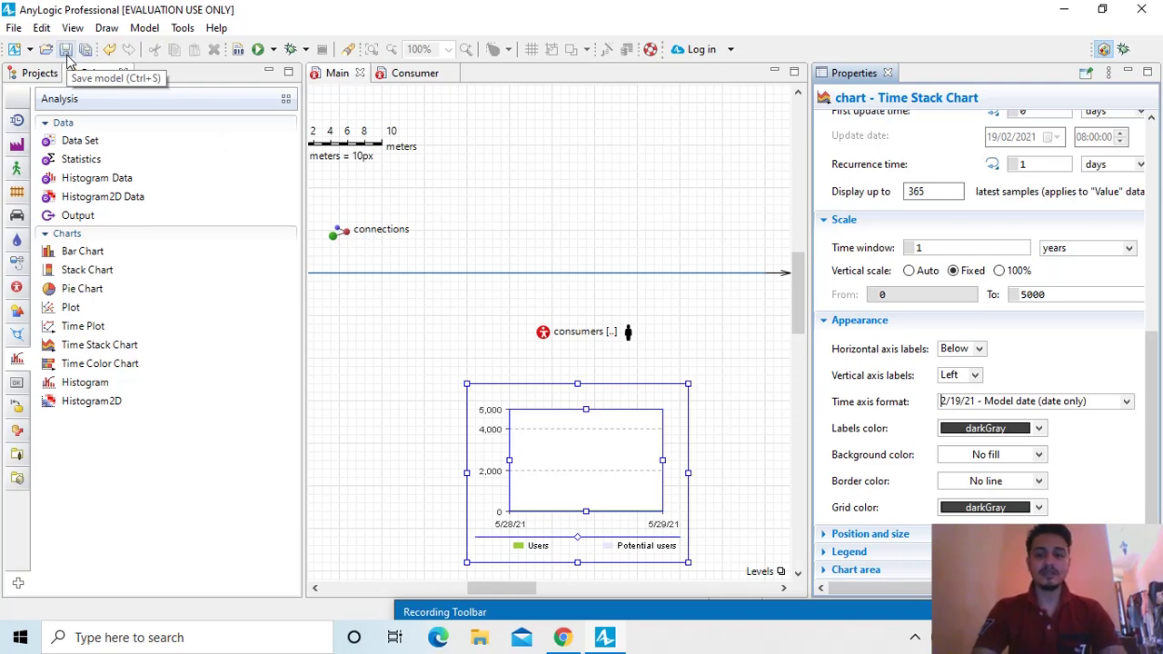
pyautogui.click(66, 51)
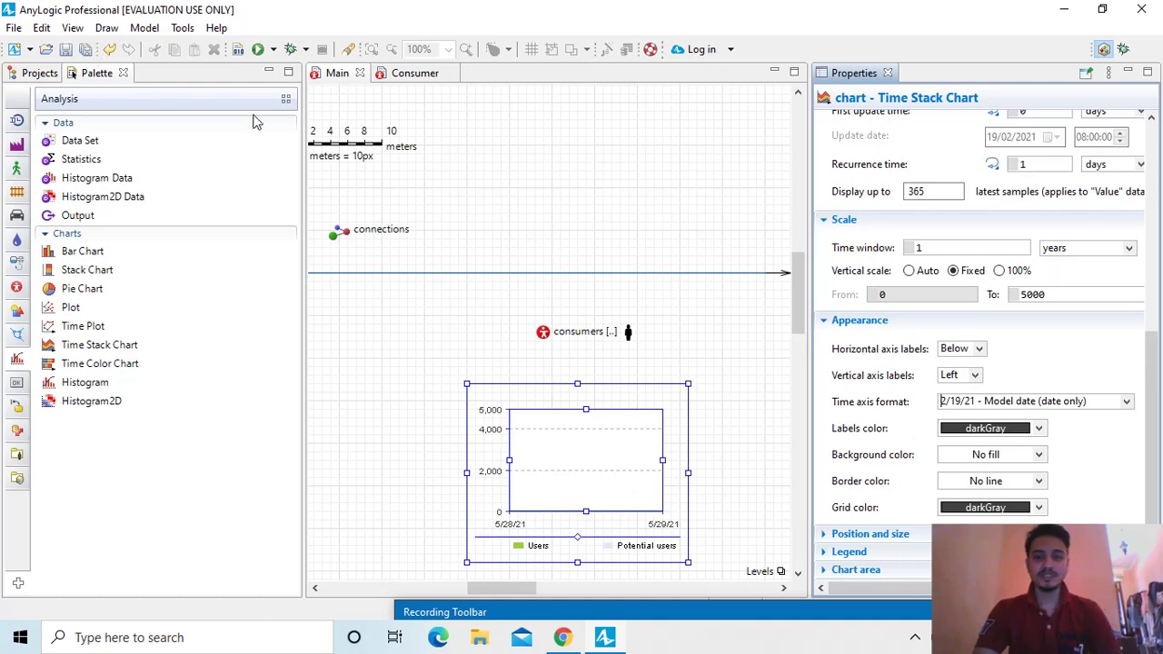
# - Move the consumers population's person figure farther right of the consumers label, past the chart's right edge
pyautogui.moveTo(543, 336)
pyautogui.mouseDown()
pyautogui.moveTo(506, 332)
pyautogui.moveTo(548, 331)
pyautogui.moveTo(557, 346)
pyautogui.mouseUp()
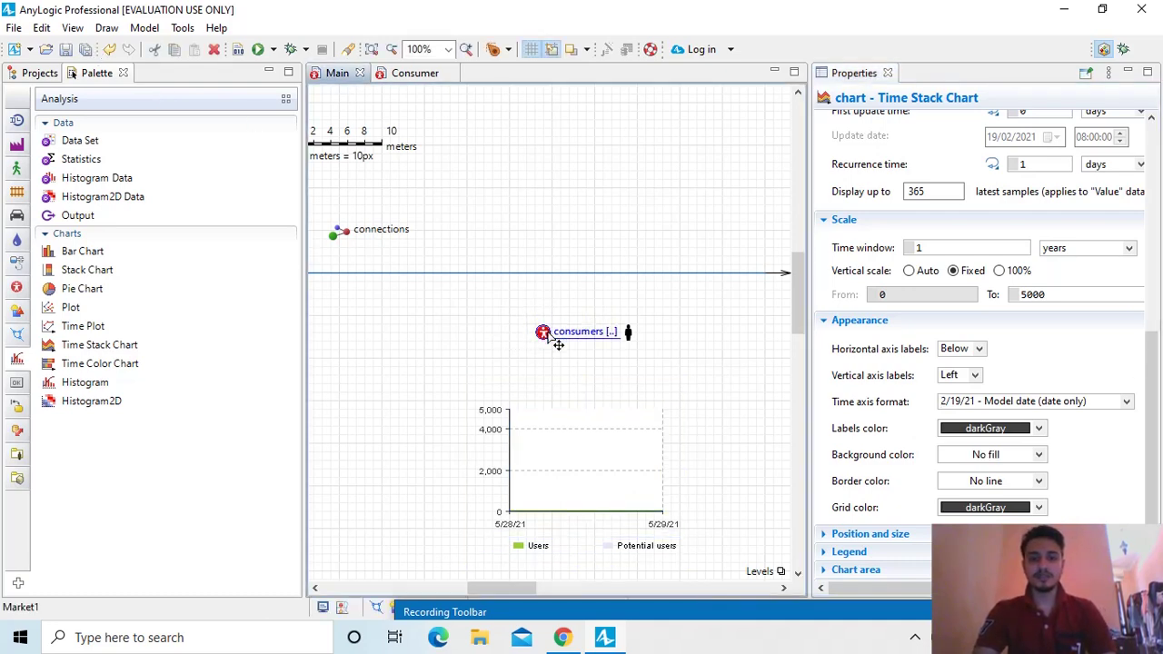
pyautogui.click(629, 336)
pyautogui.moveTo(633, 344); pyautogui.dragTo(745, 338)
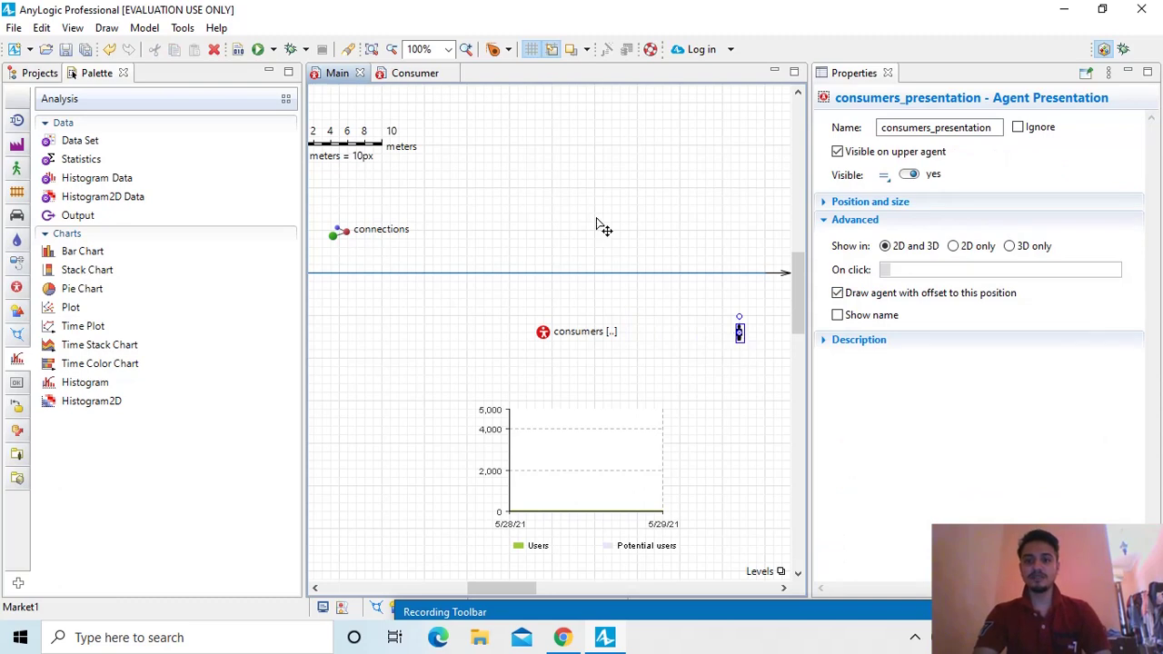
# - Save the model and run the Market1 simulation
pyautogui.click(65, 50)
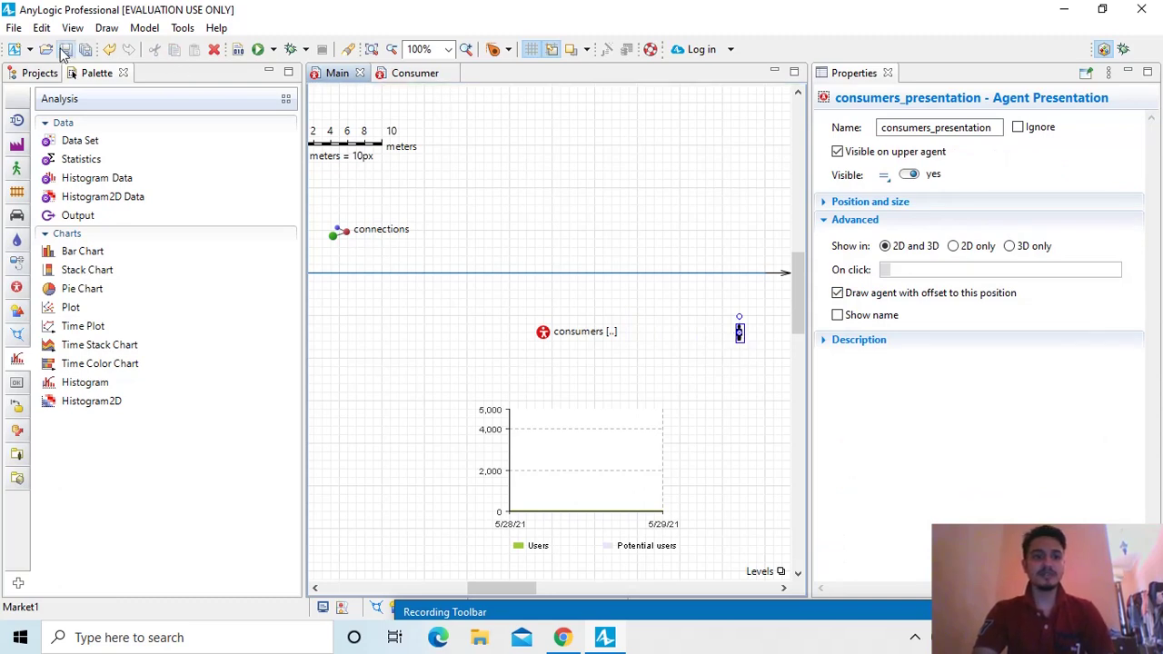
pyautogui.click(260, 53)
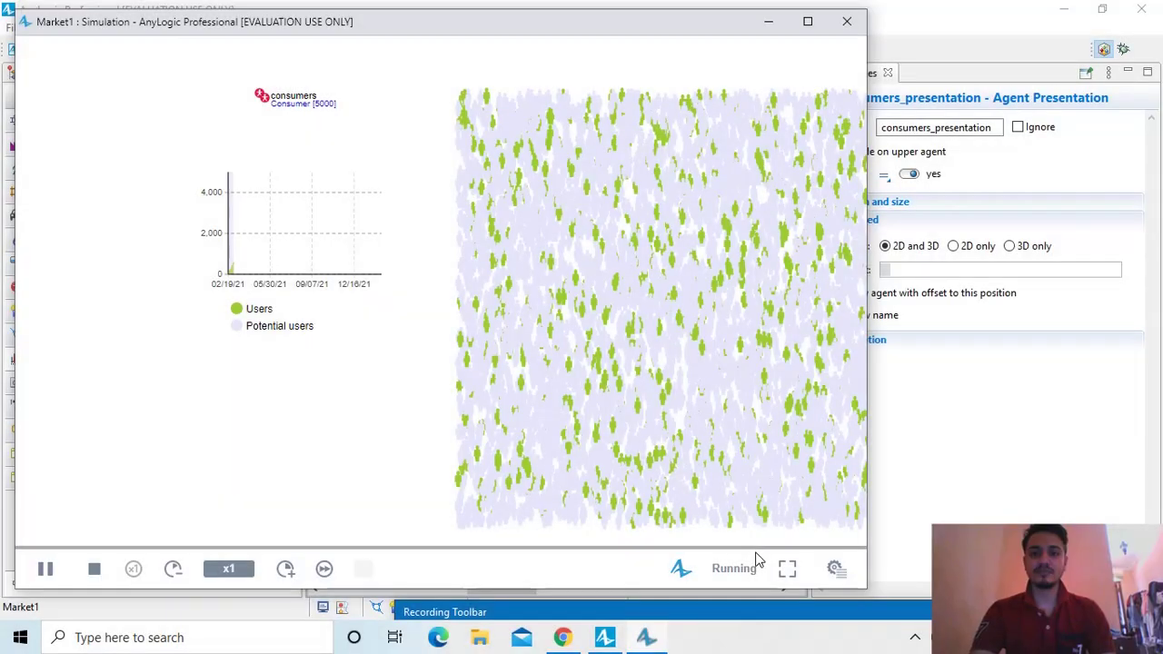
pyautogui.click(914, 610)
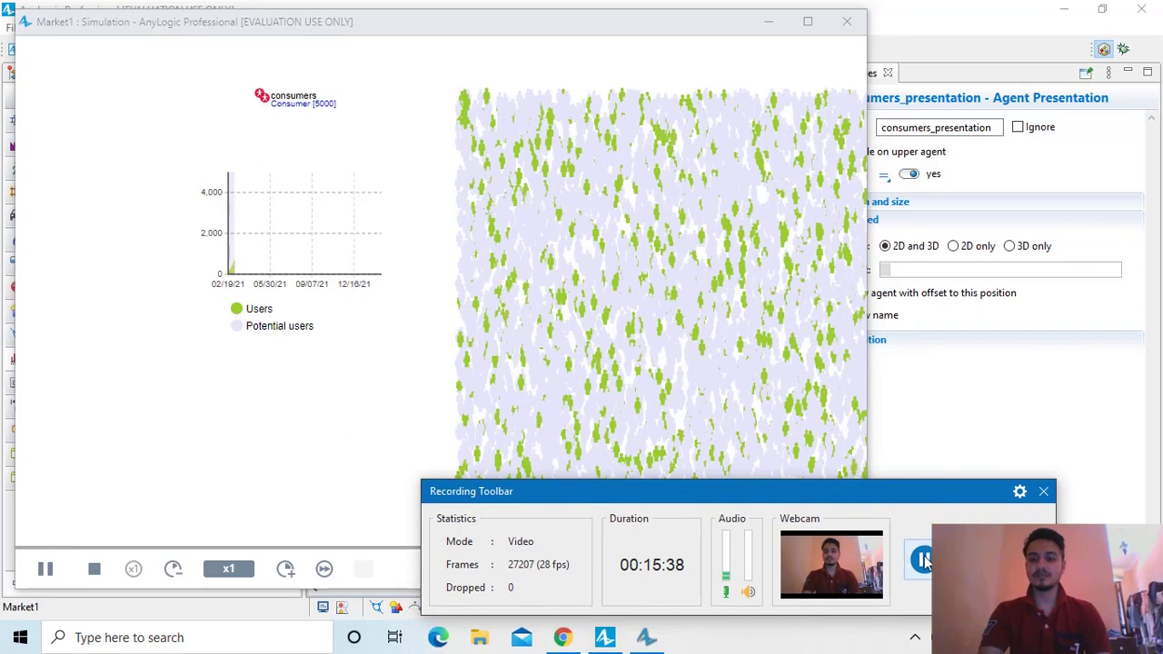
pyautogui.click(924, 560)
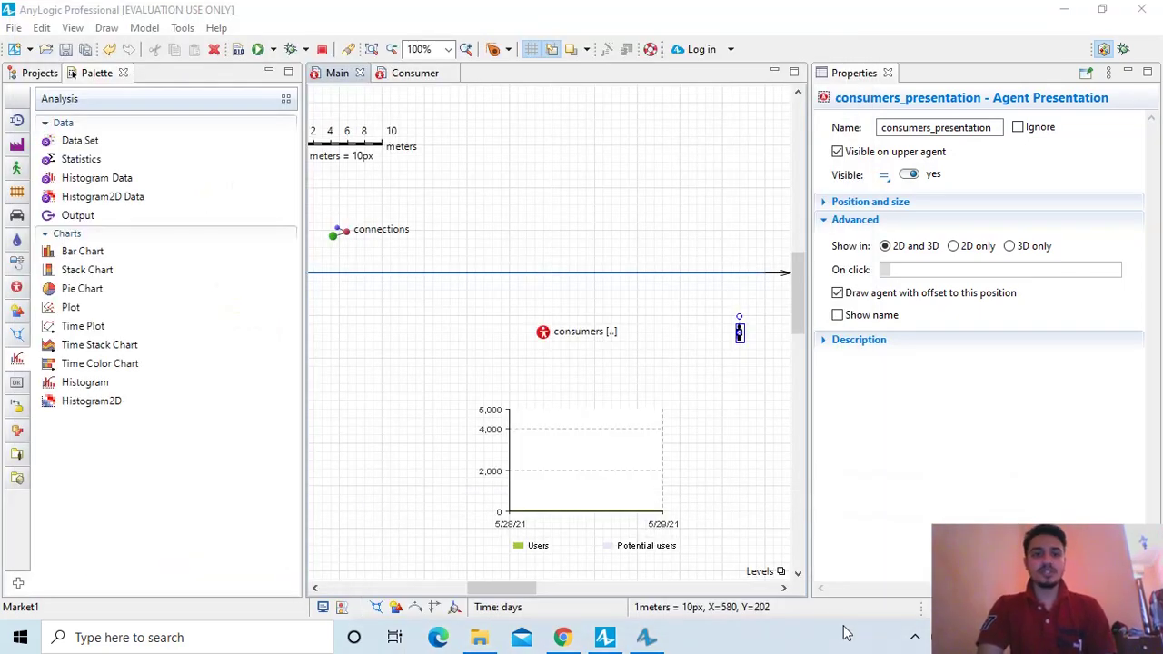
pyautogui.moveTo(844, 623)
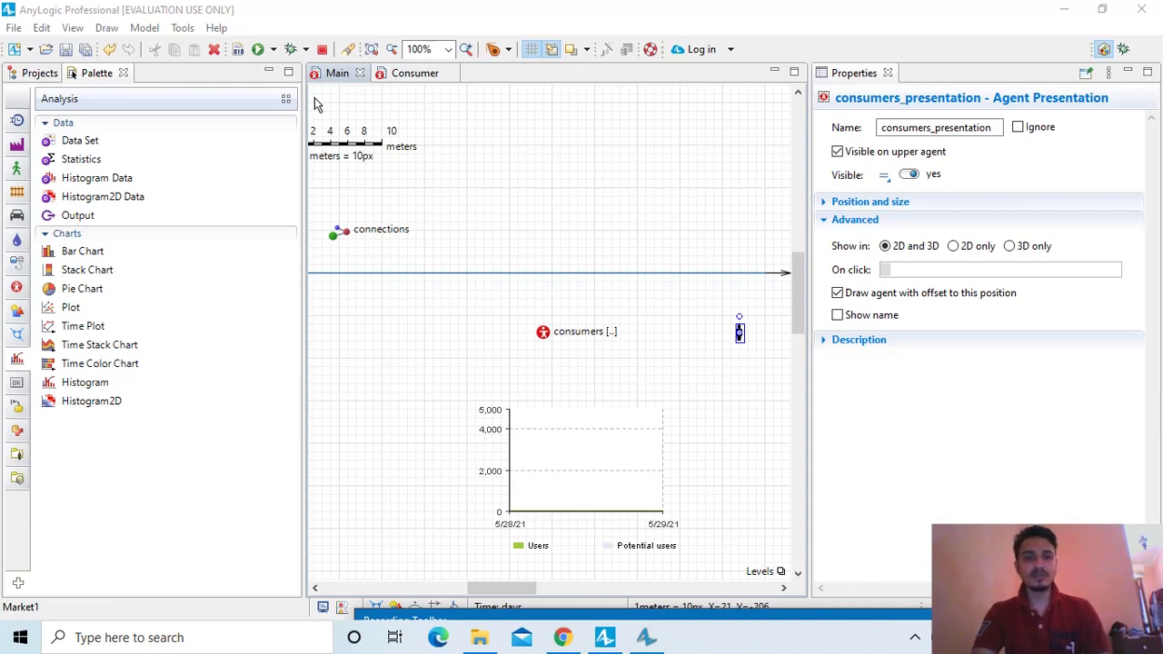
# - Add two new parameters to the Consumer agent diagram, one under the other below AdEffectiveness
pyautogui.click(409, 81)
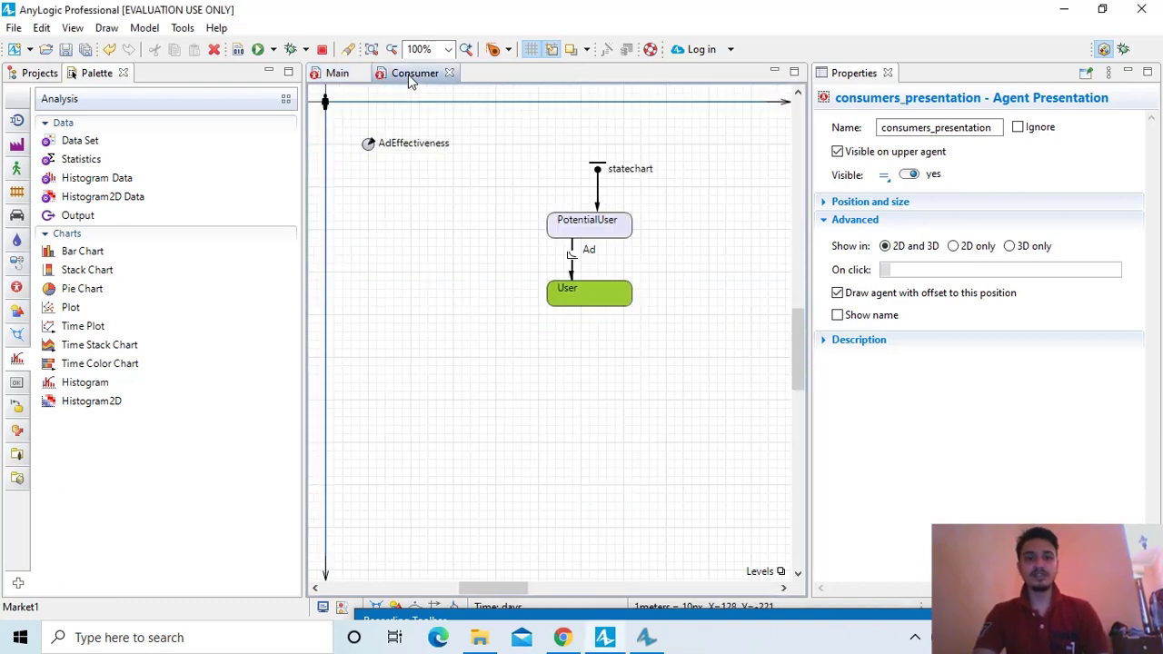
pyautogui.click(460, 158)
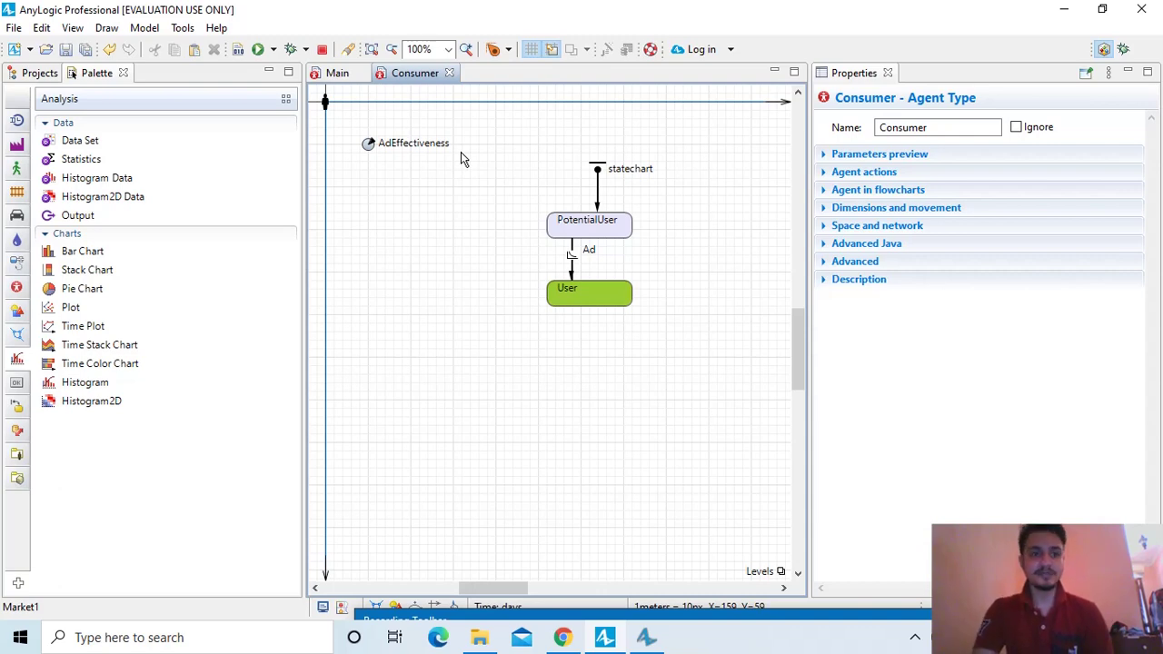
pyautogui.click(15, 289)
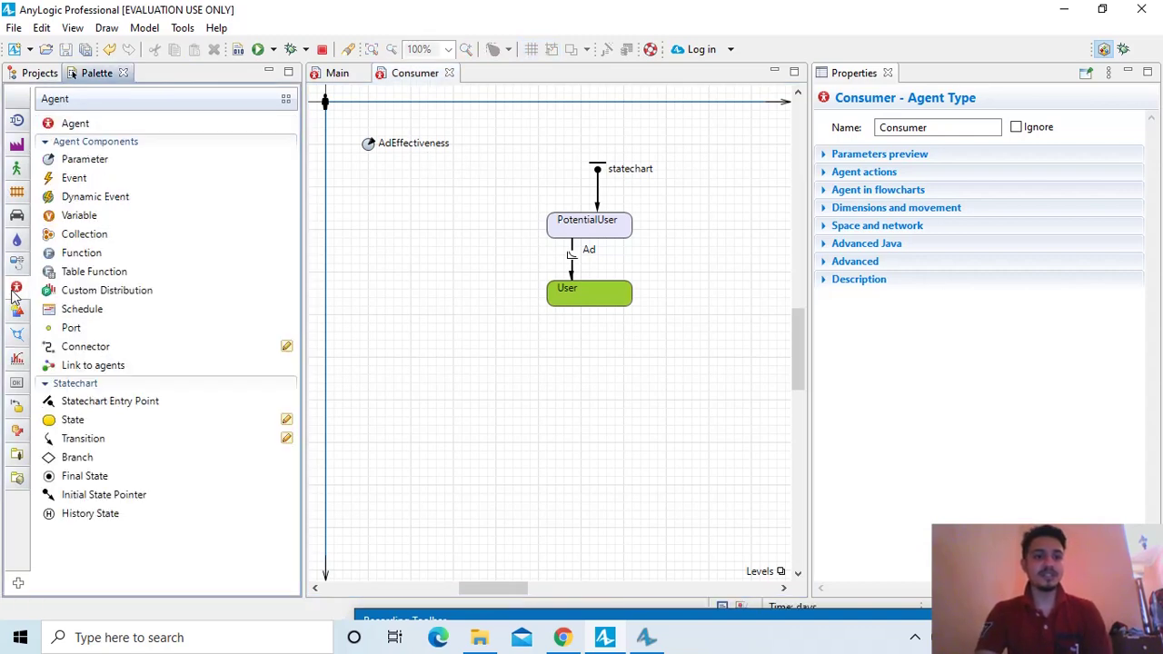
pyautogui.moveTo(70, 129); pyautogui.dragTo(370, 181)
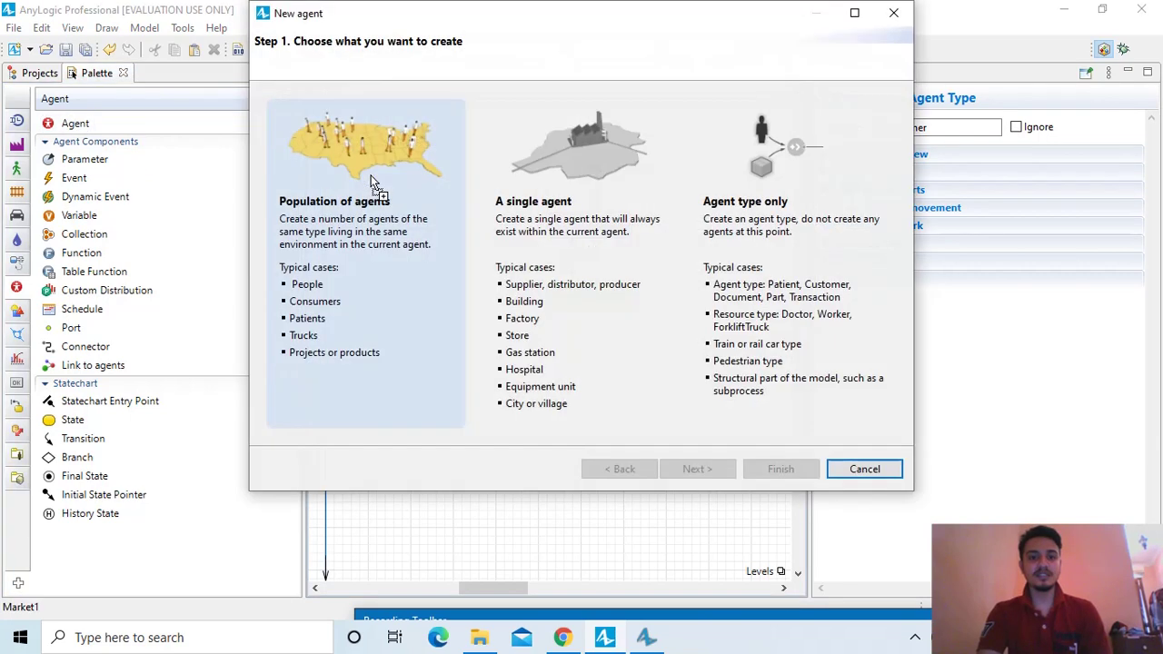
pyautogui.click(894, 13)
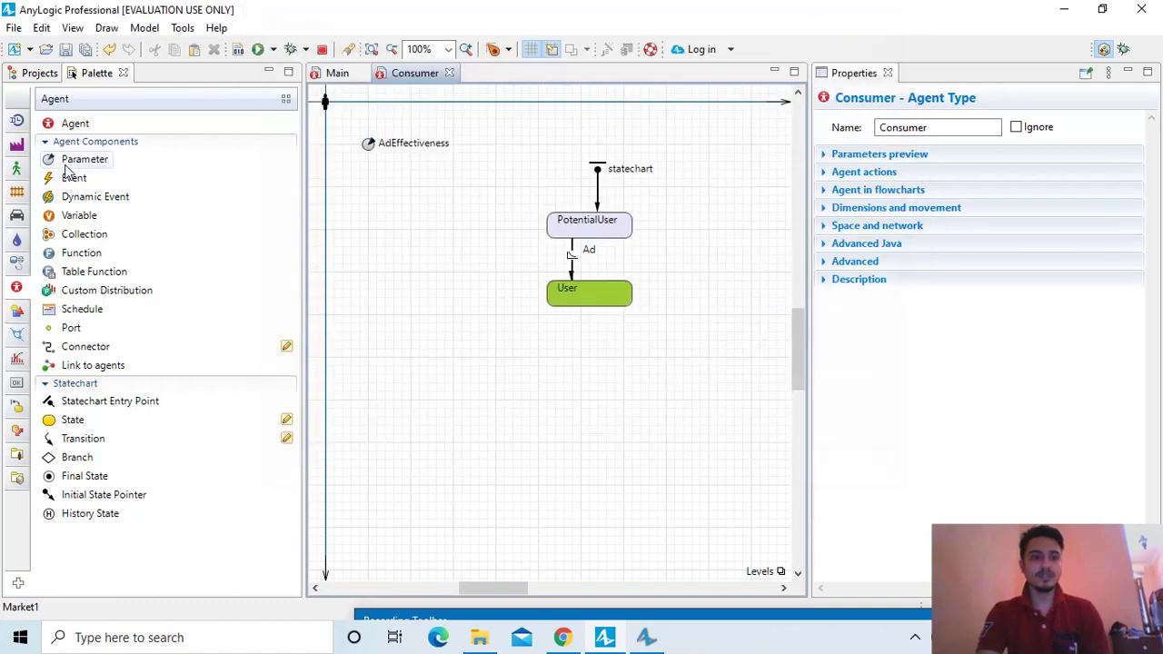
pyautogui.moveTo(73, 161); pyautogui.dragTo(381, 191)
pyautogui.moveTo(98, 162); pyautogui.dragTo(382, 222)
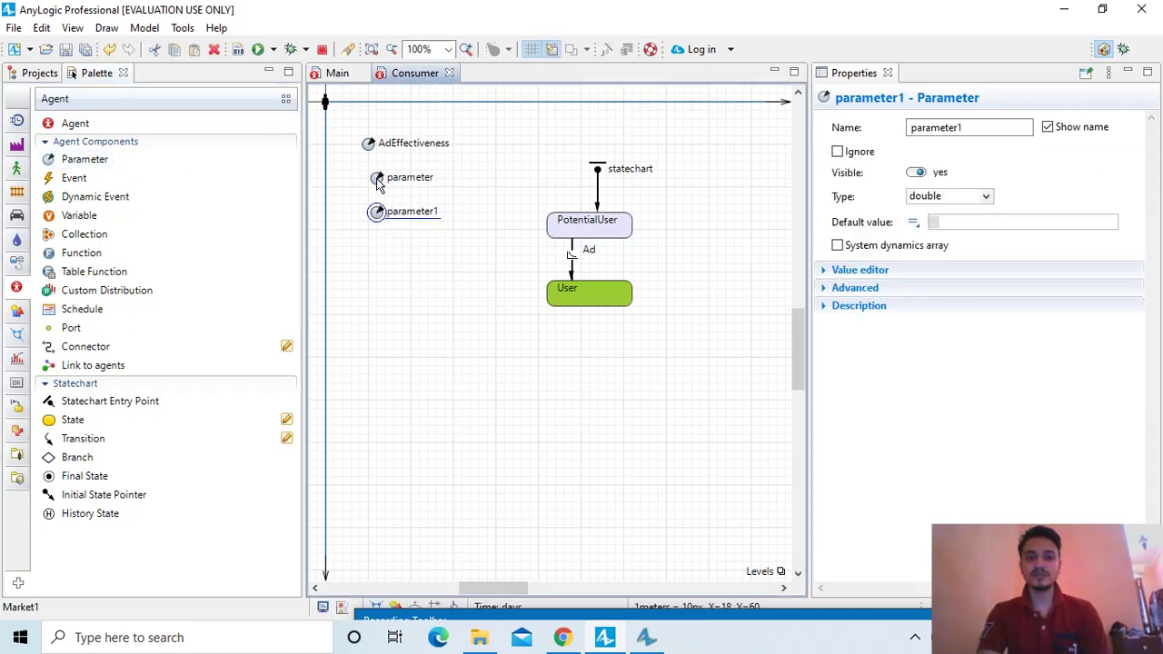
# - Rename the new parameter directly below AdEffectiveness to ContactRate and set its default value to 1
pyautogui.click(378, 181)
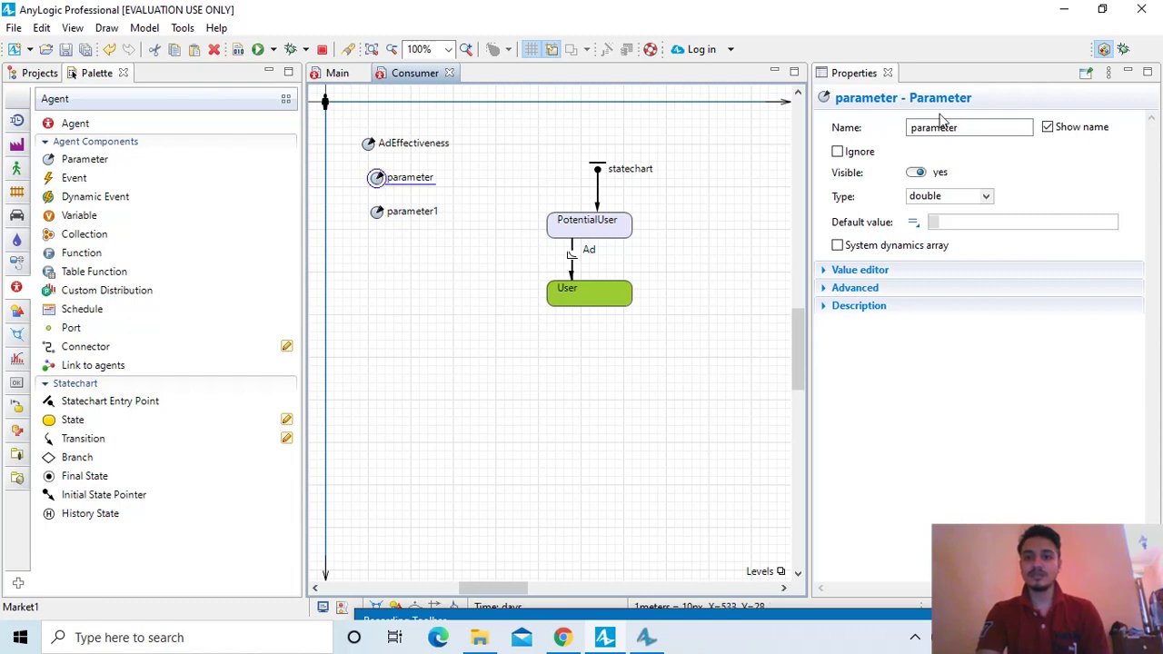
pyautogui.moveTo(966, 132); pyautogui.dragTo(818, 132)
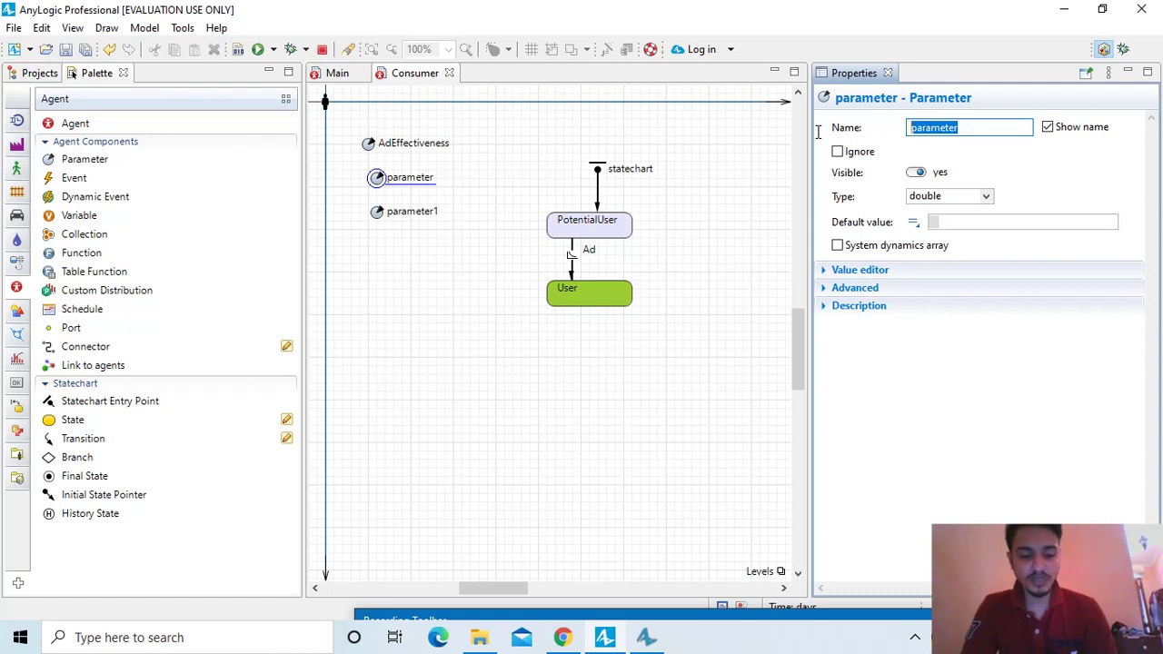
pyautogui.write('Con')
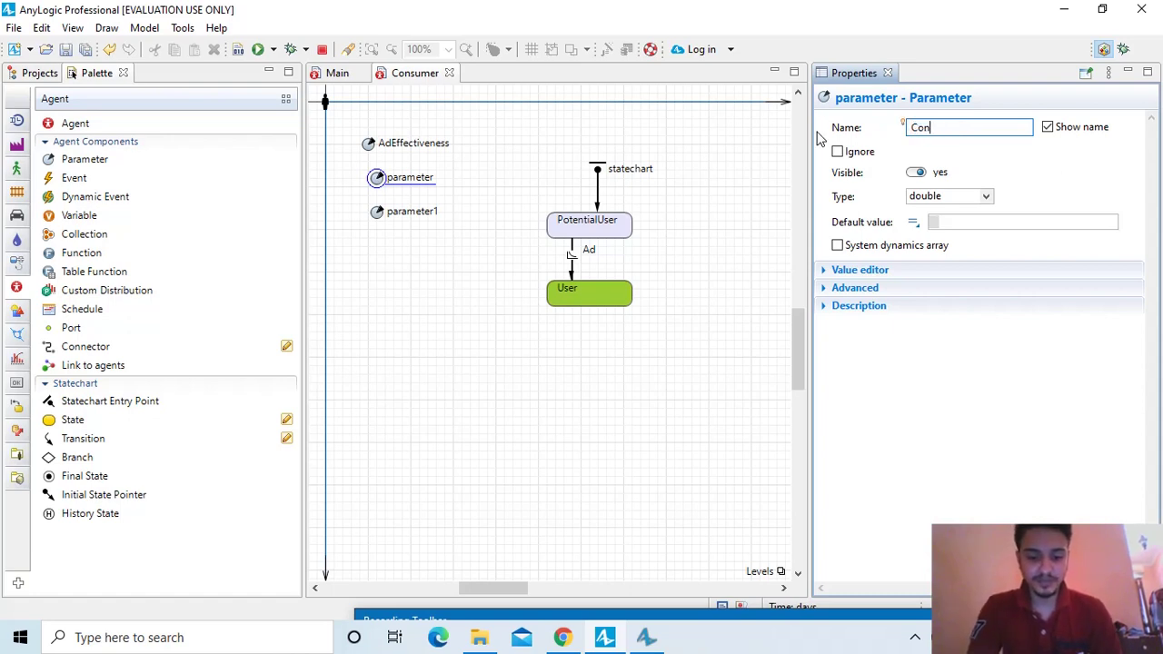
pyautogui.write('tact')
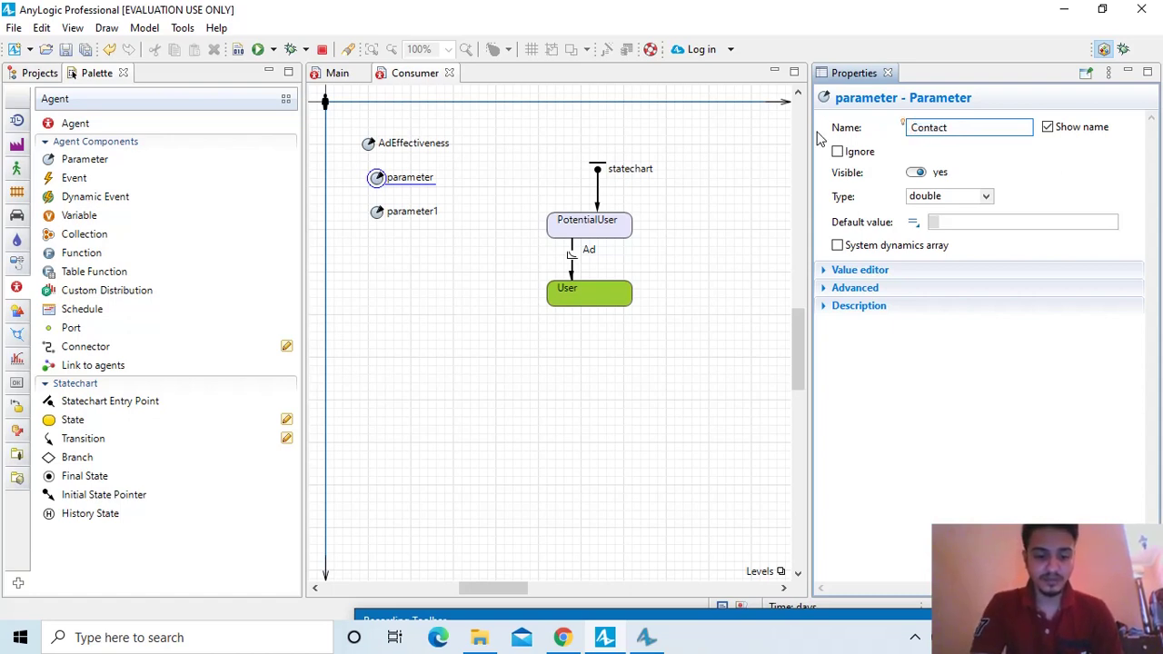
pyautogui.write('Rate')
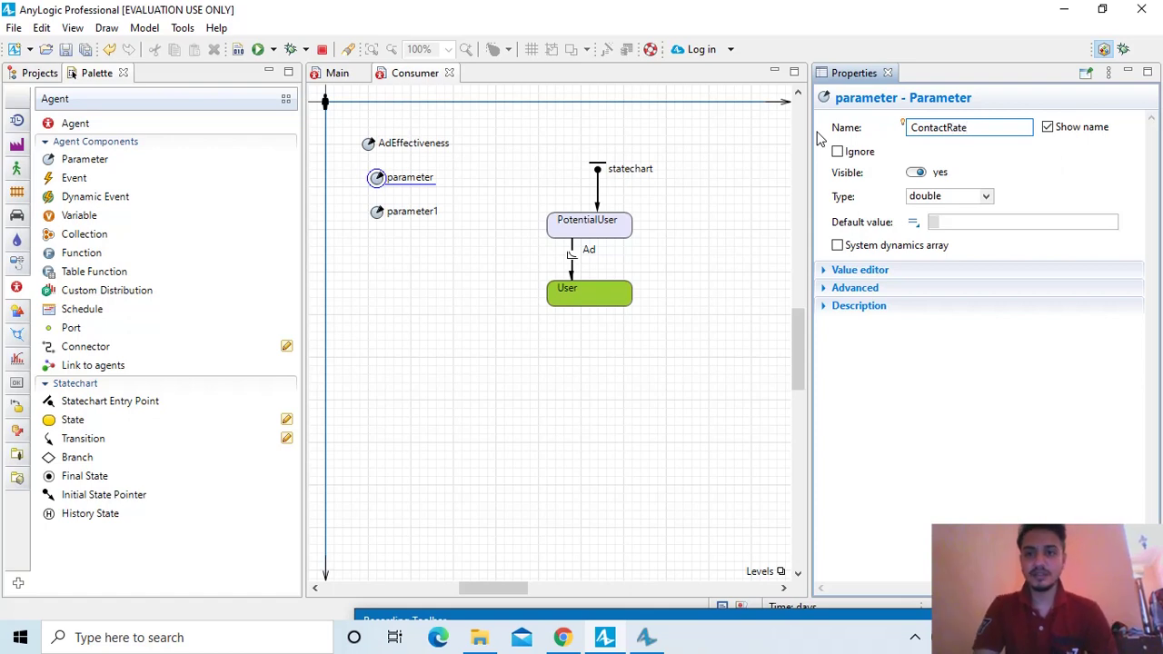
pyautogui.click(967, 223)
pyautogui.write('1')
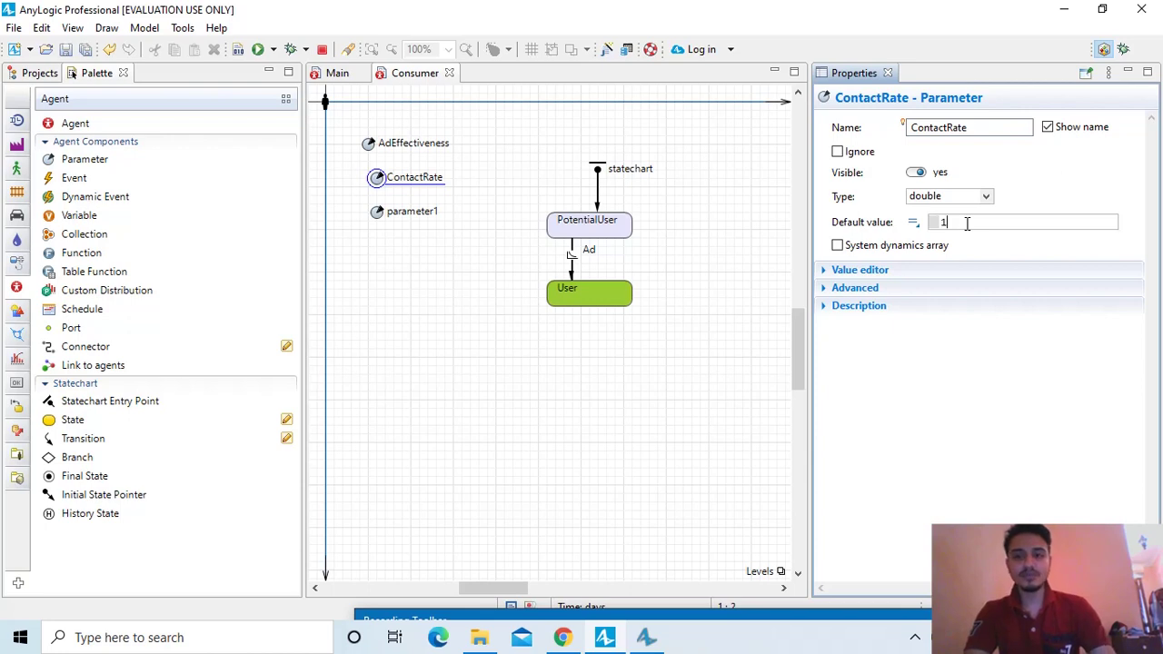
# - Rename the parameter below ContactRate to AdoptionFraction and set its default value to 0.01
pyautogui.click(380, 218)
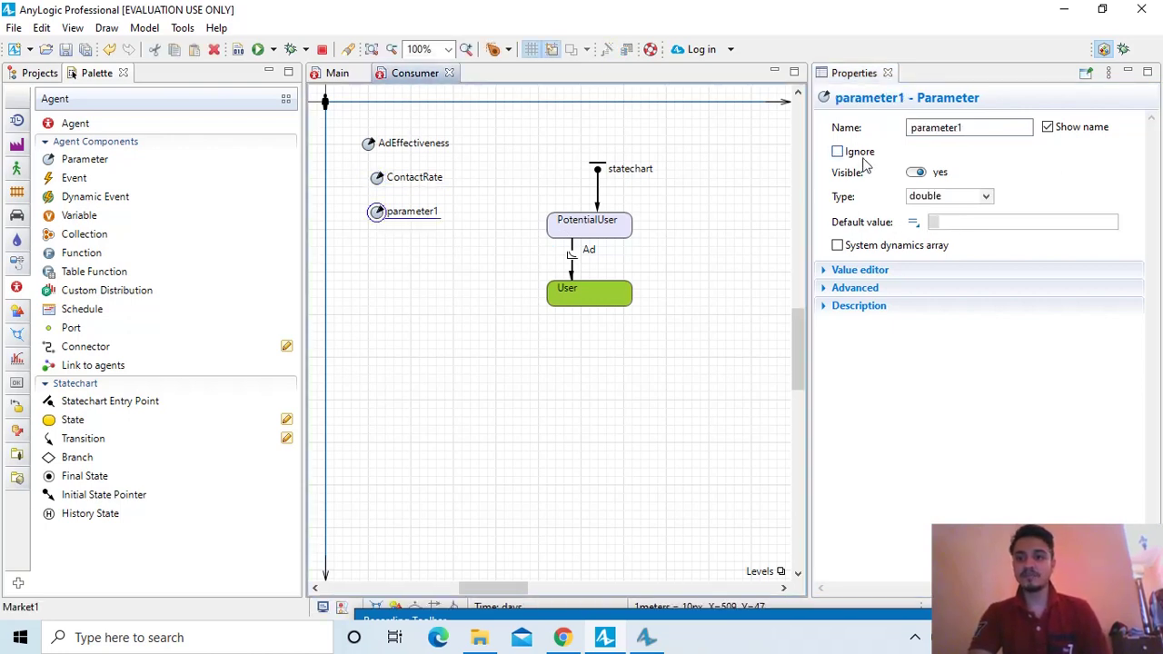
pyautogui.moveTo(991, 128); pyautogui.dragTo(844, 147)
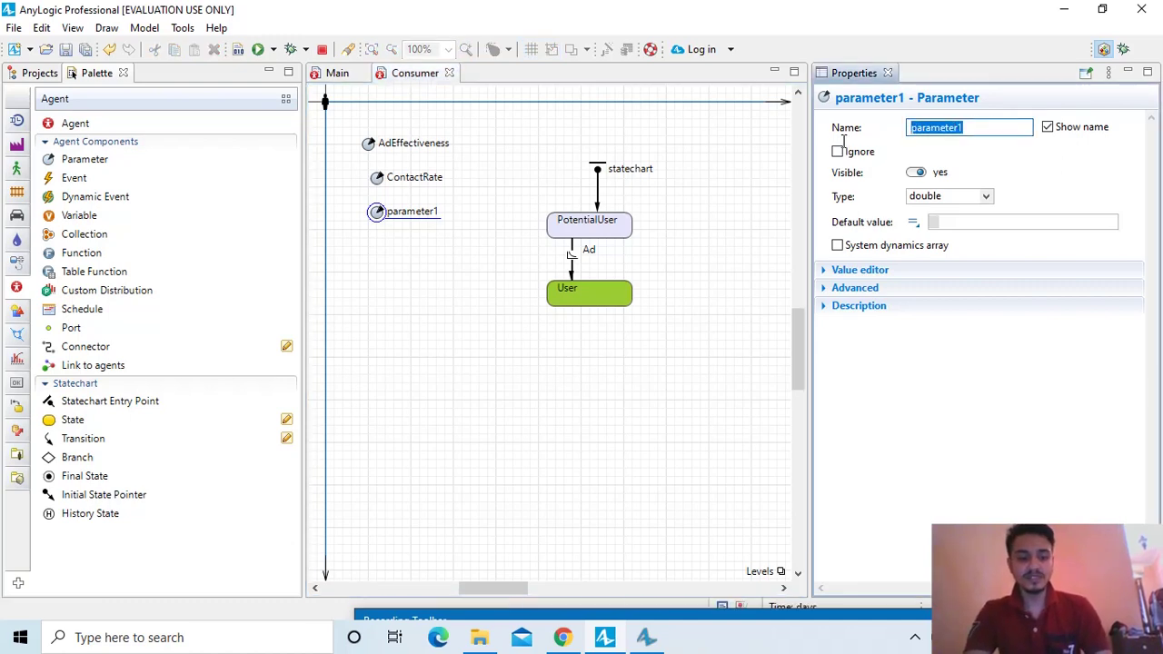
pyautogui.write('Add')
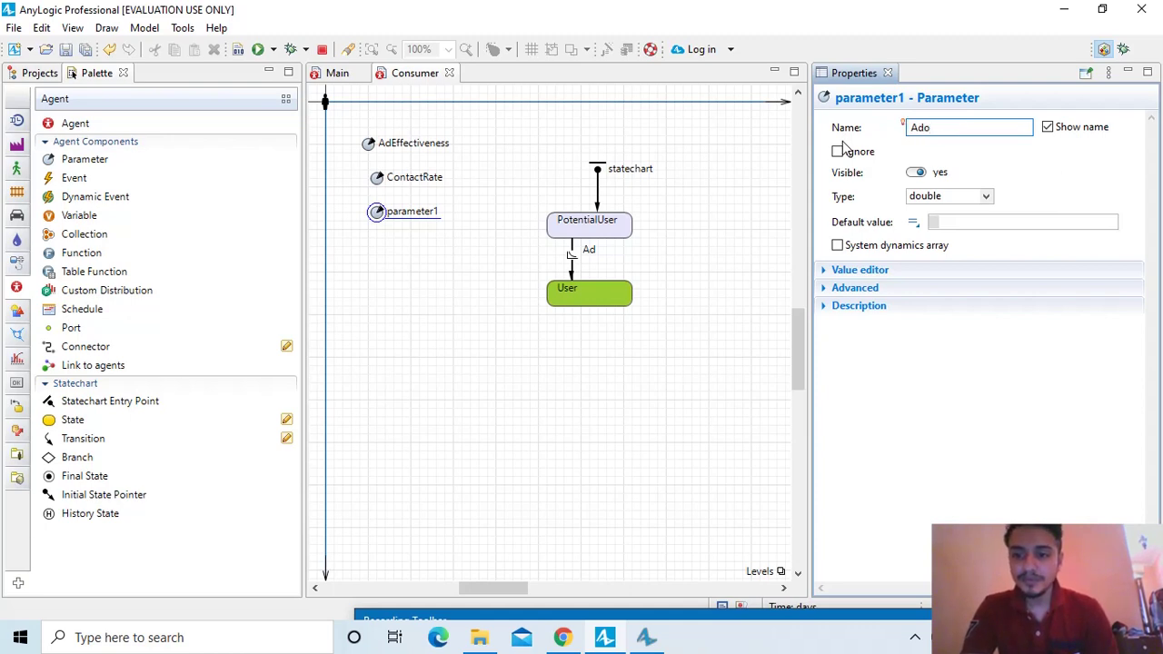
pyautogui.write('ption')
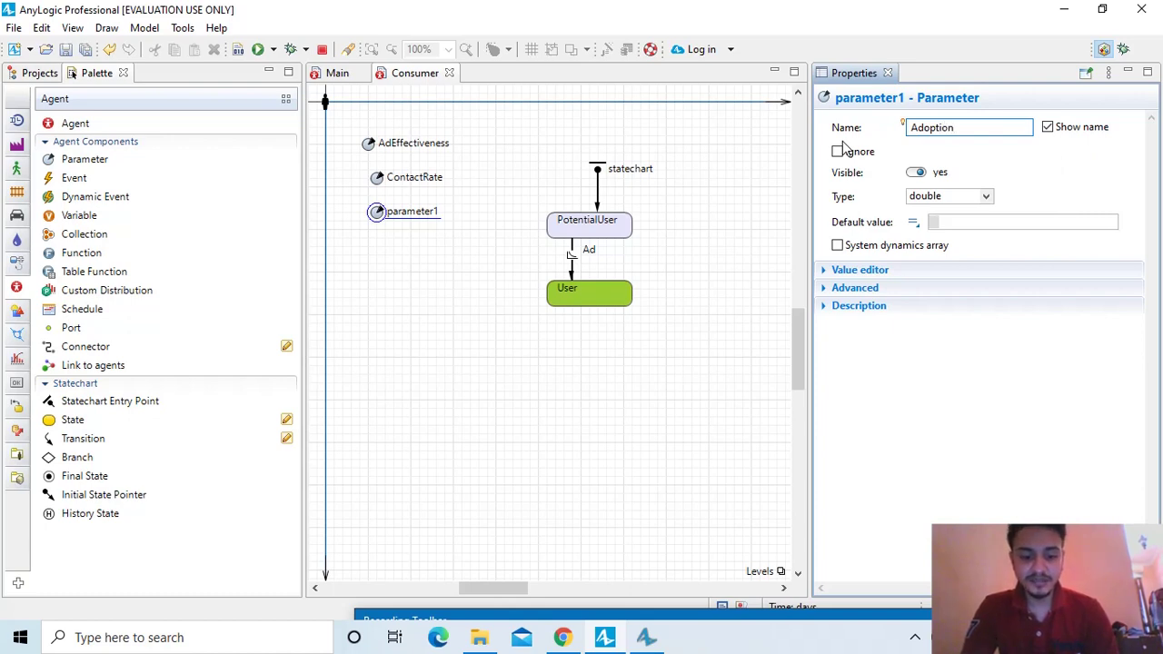
pyautogui.write('Frac')
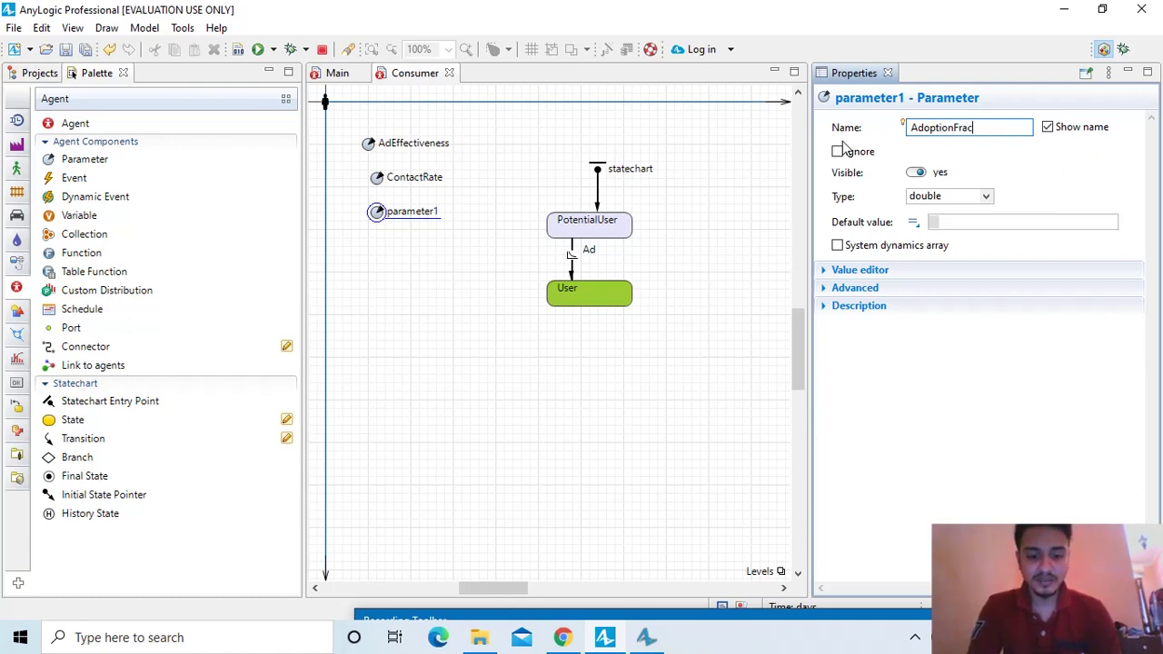
pyautogui.write('tion')
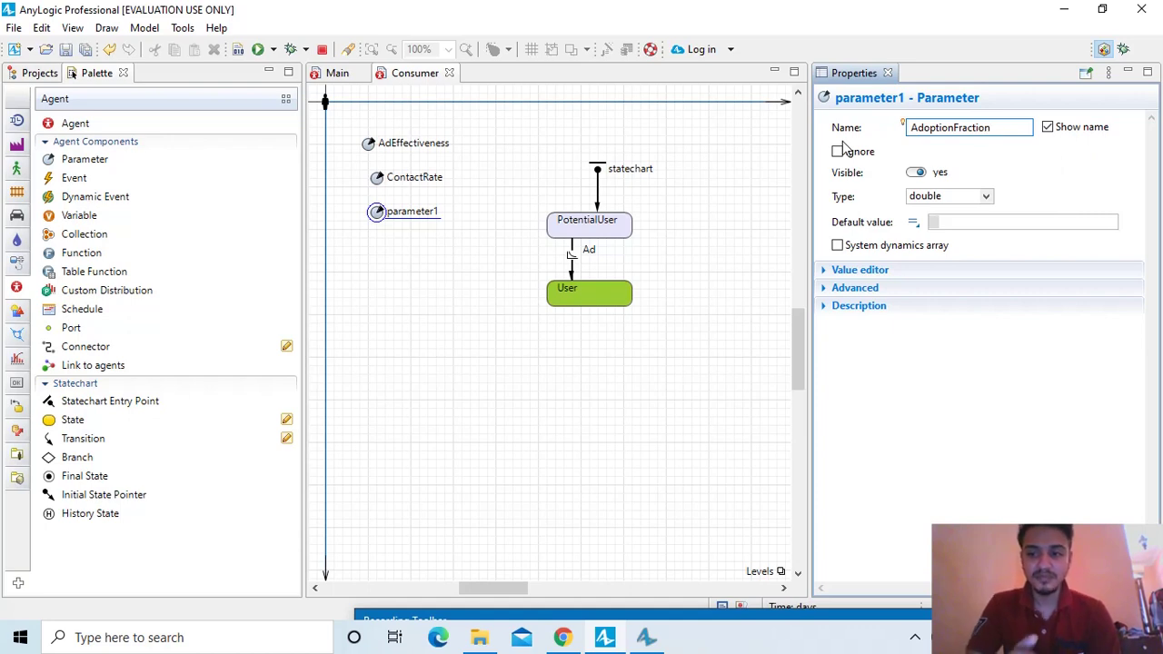
pyautogui.click(972, 223)
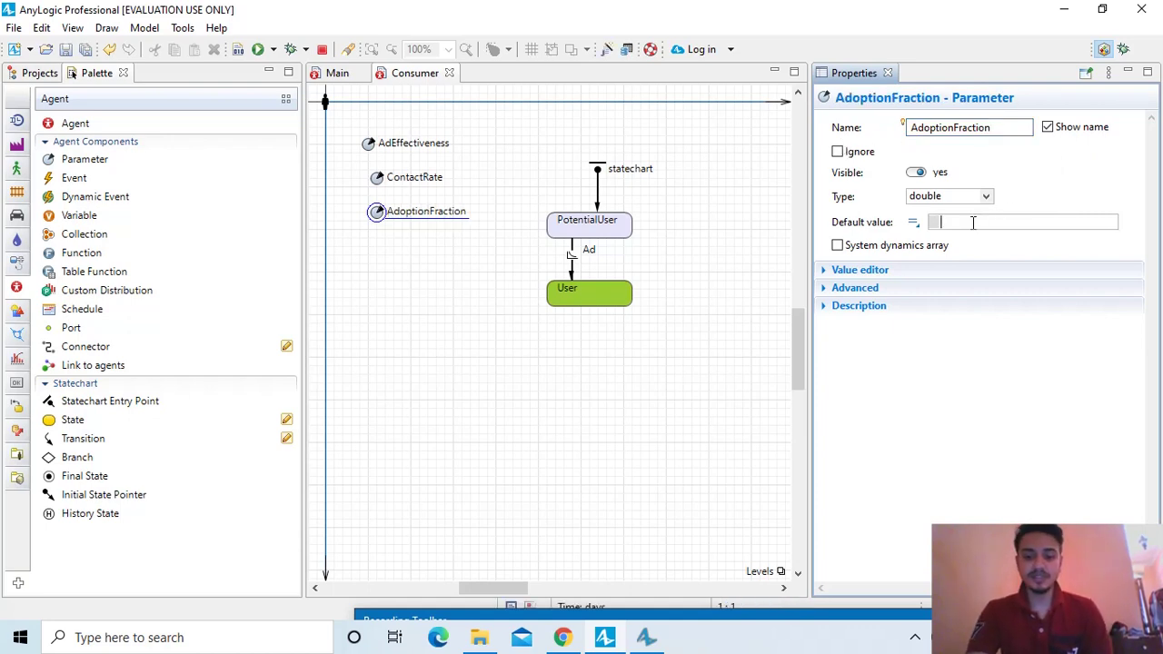
pyautogui.write('0.')
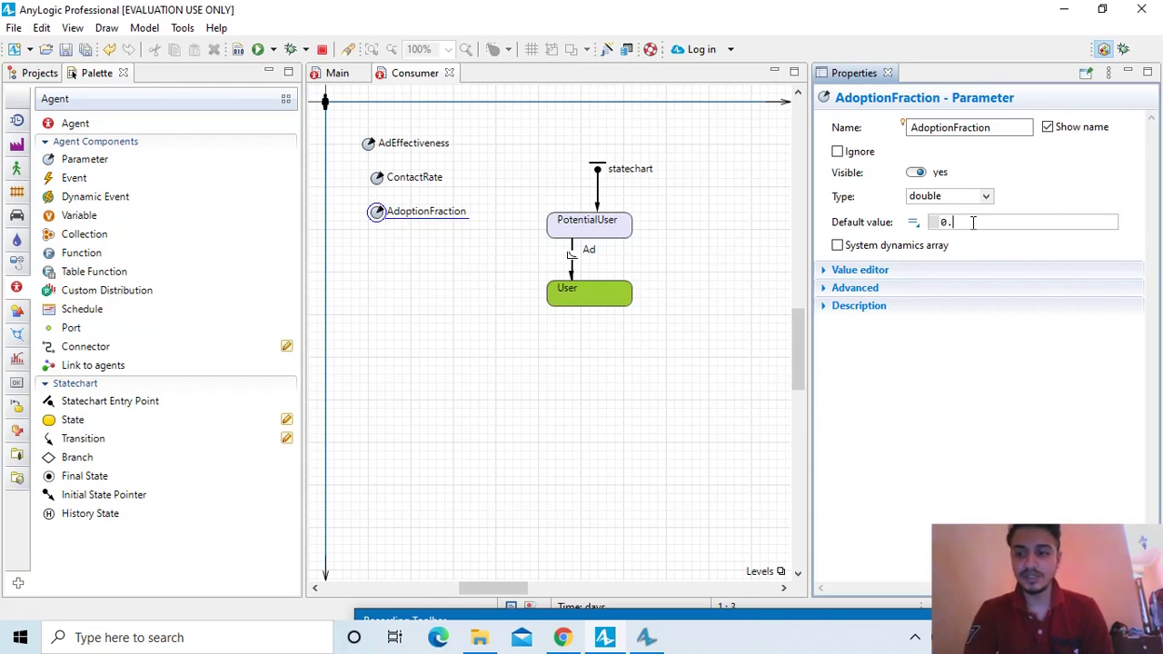
pyautogui.write('01')
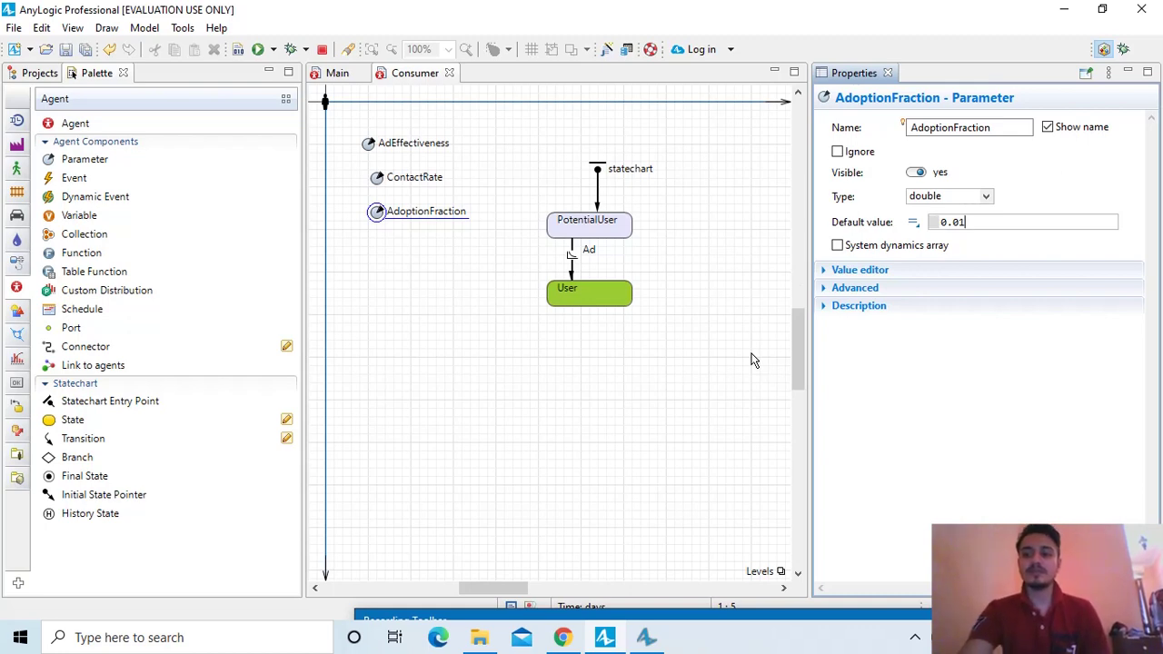
pyautogui.click(675, 387)
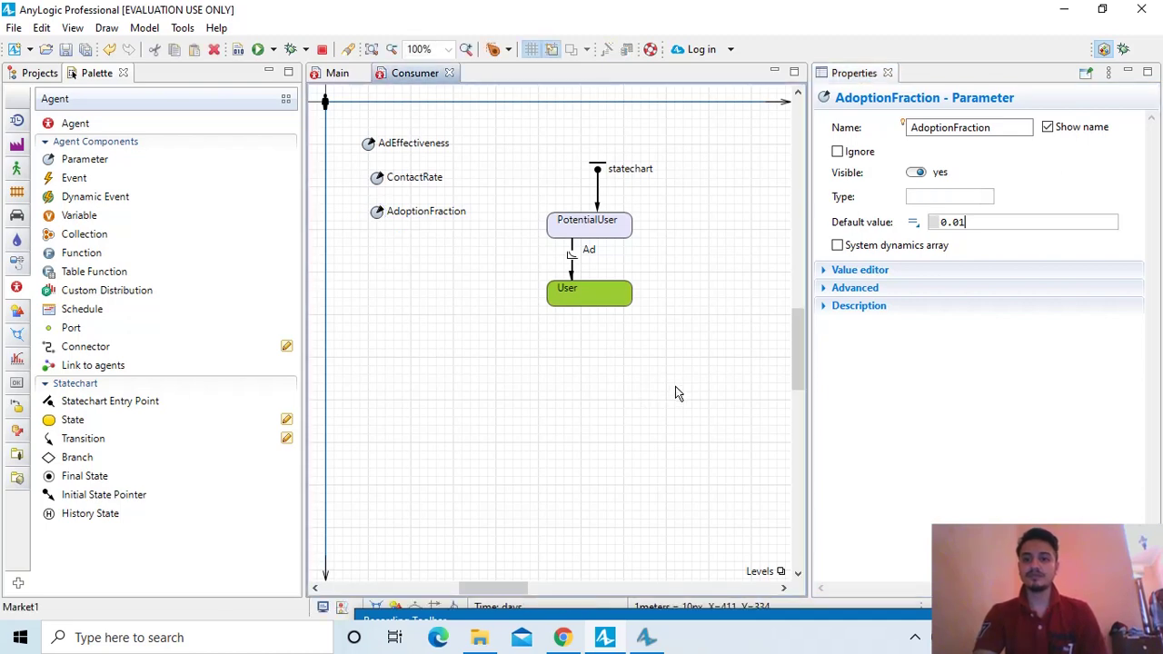
pyautogui.click(606, 367)
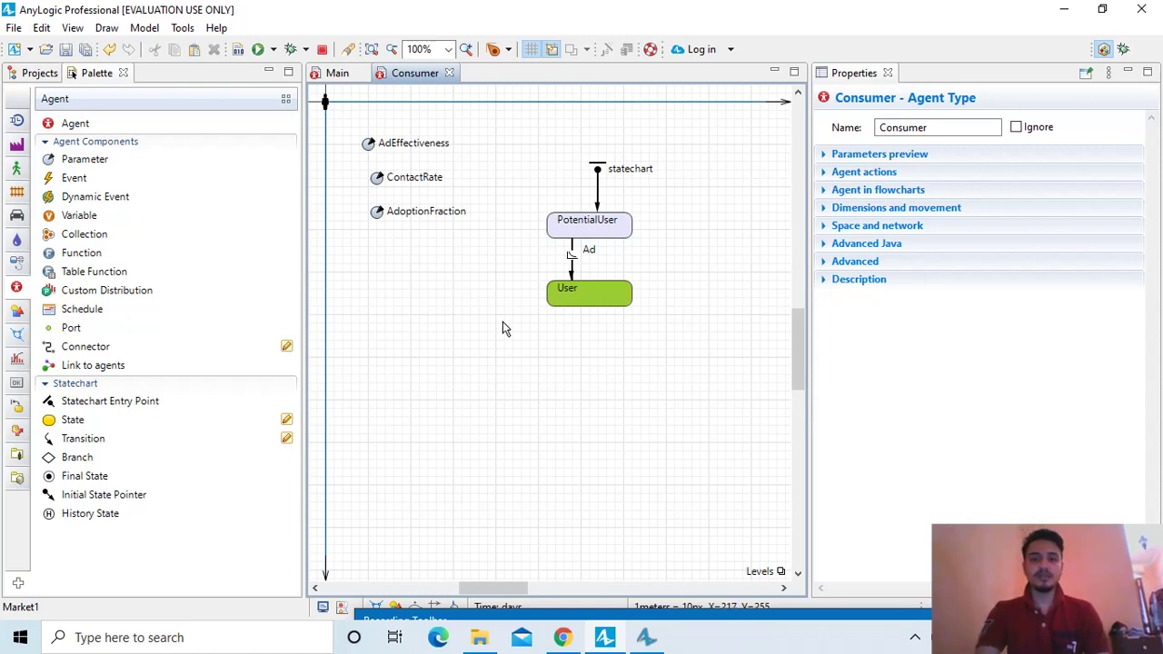
# - Enlarge the User state downward in the Consumer statechart to make room for an internal transition
pyautogui.click(612, 305)
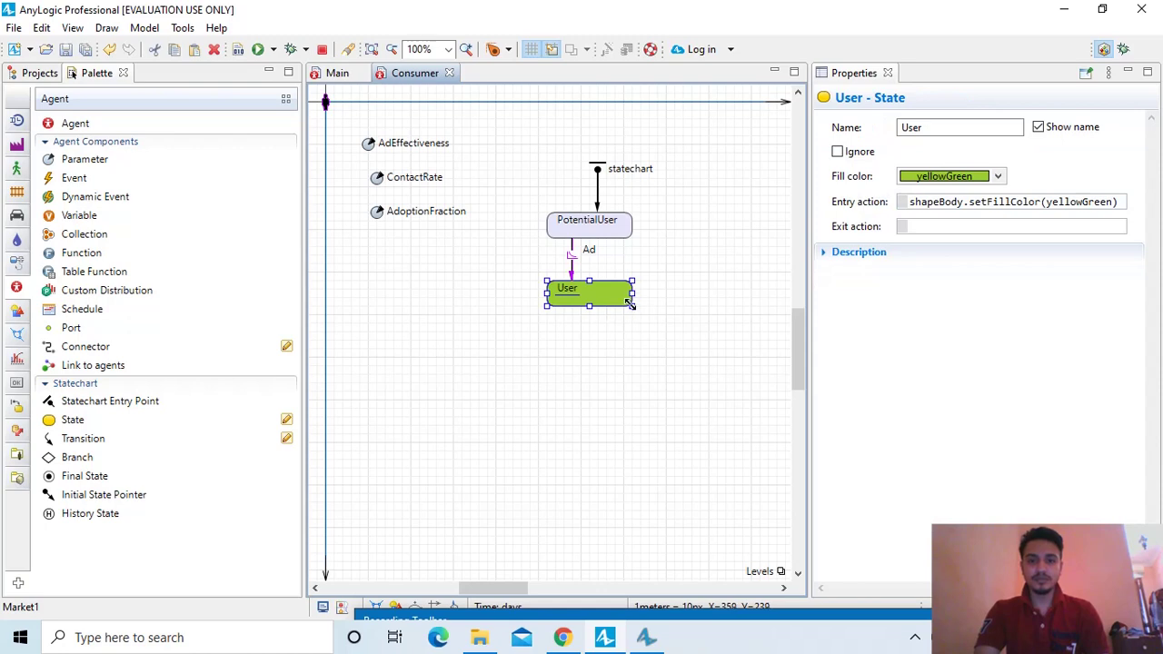
pyautogui.moveTo(630, 307); pyautogui.dragTo(631, 323)
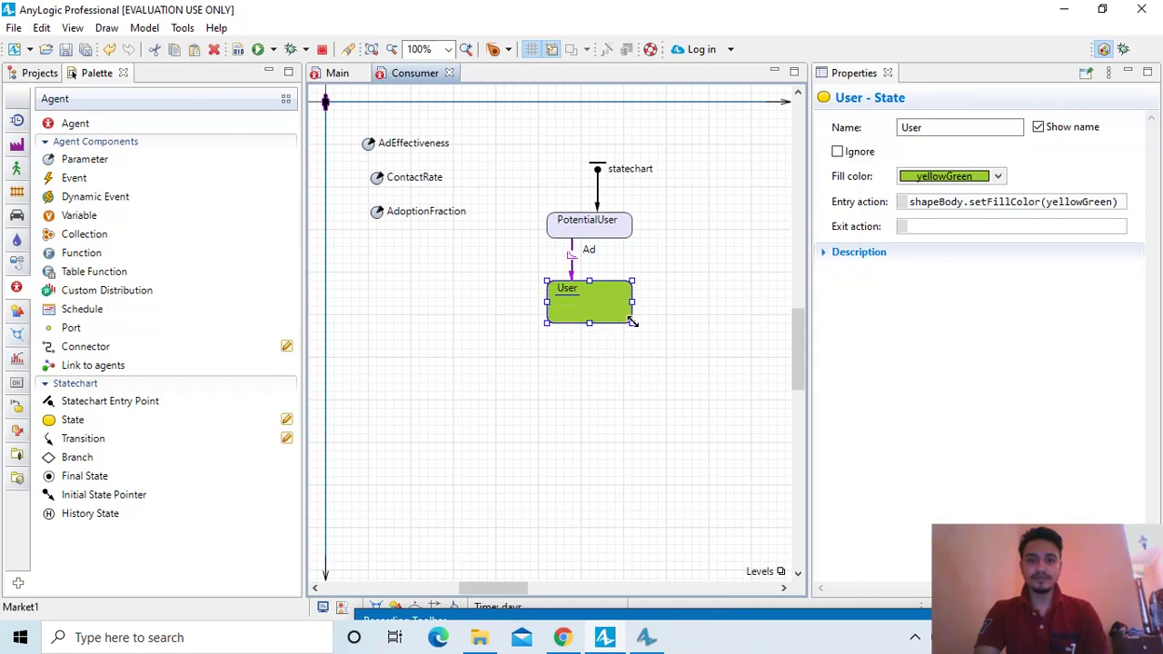
pyautogui.click(500, 414)
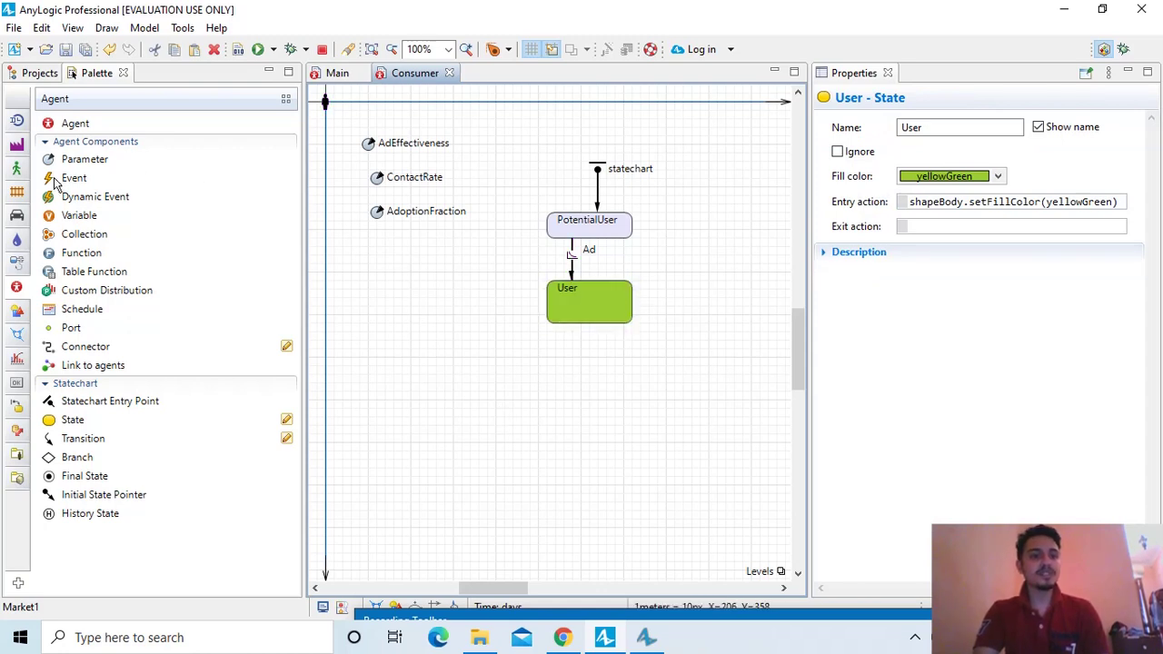
pyautogui.click(69, 441)
pyautogui.doubleClick(69, 442)
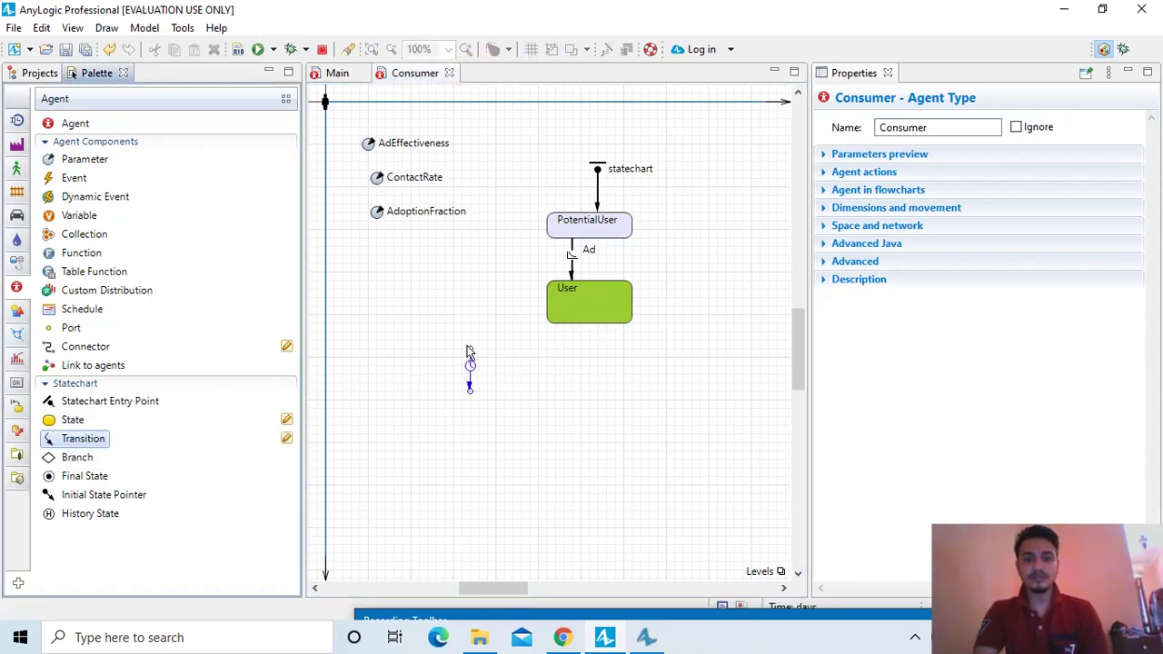
pyautogui.click(470, 357)
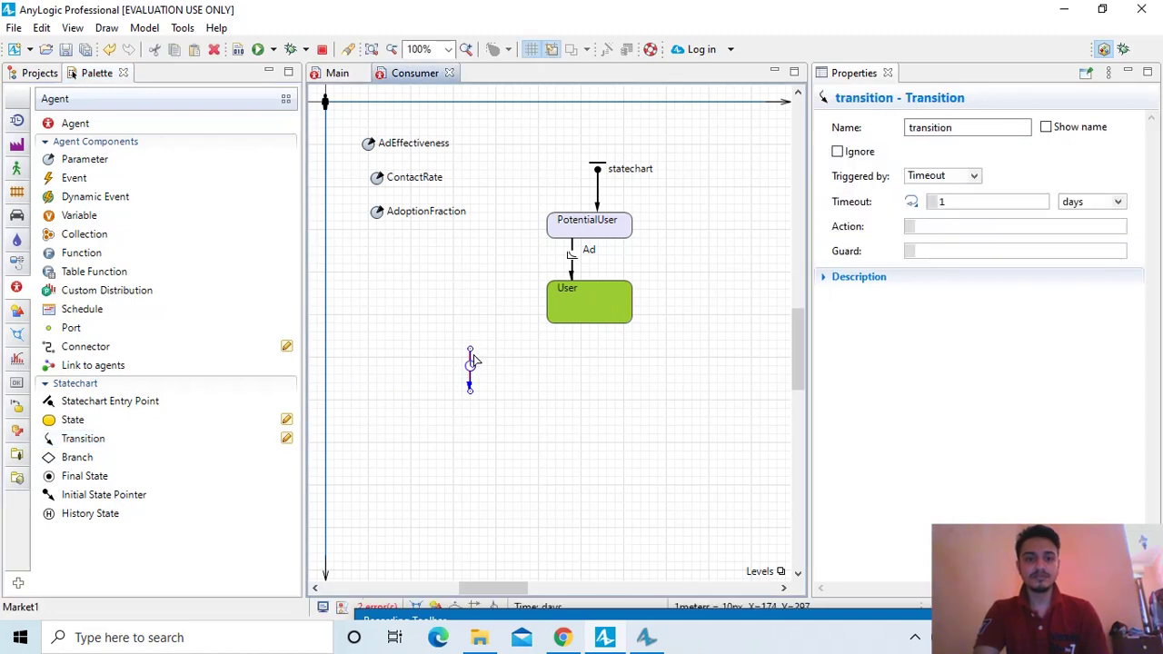
pyautogui.moveTo(470, 350)
pyautogui.mouseDown()
pyautogui.moveTo(600, 324)
pyautogui.moveTo(462, 358)
pyautogui.mouseUp()
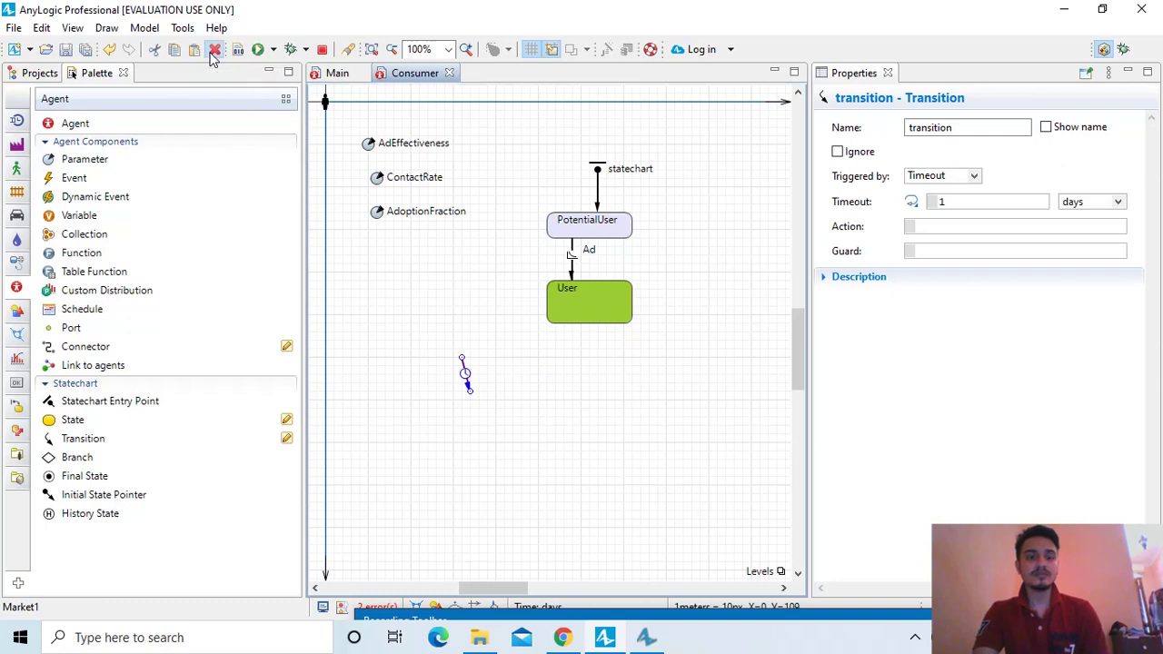
pyautogui.press('Delete')
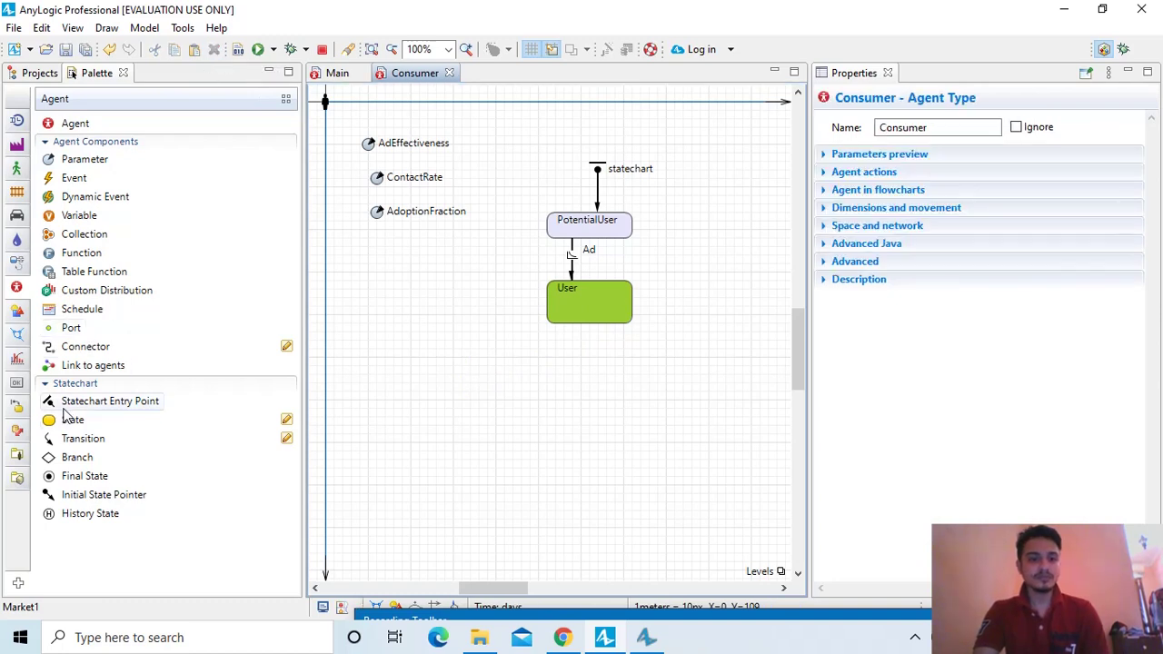
# - Add an internal transition inside the User state, running from its right edge to the middle of its bottom edge
pyautogui.click(70, 442)
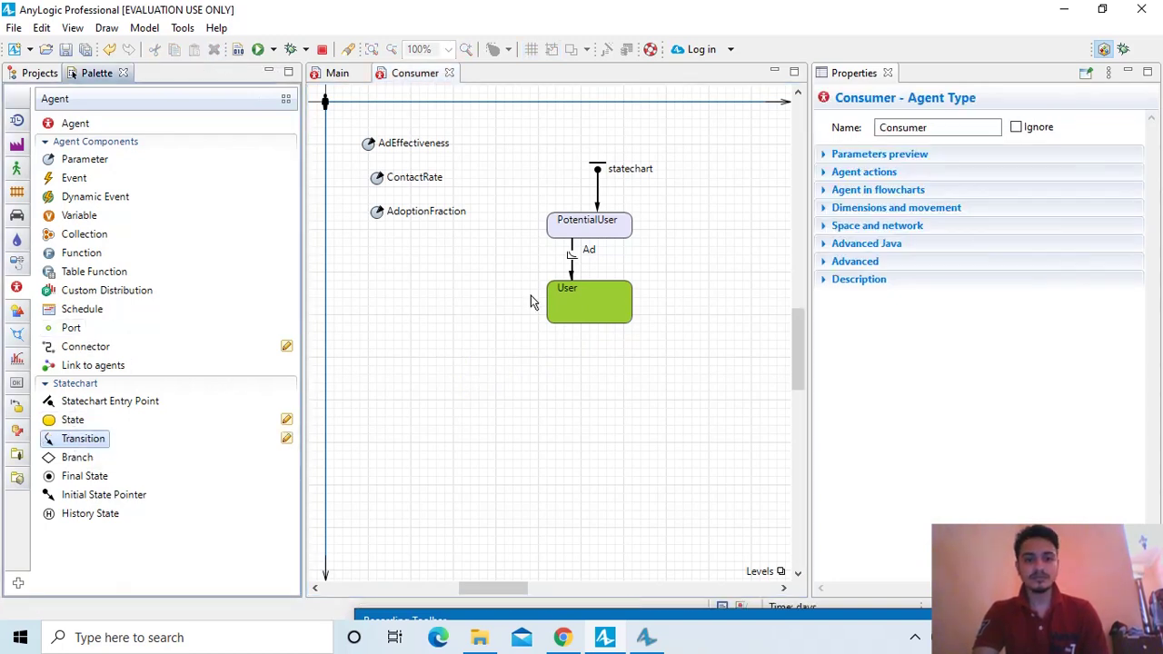
pyautogui.doubleClick(78, 443)
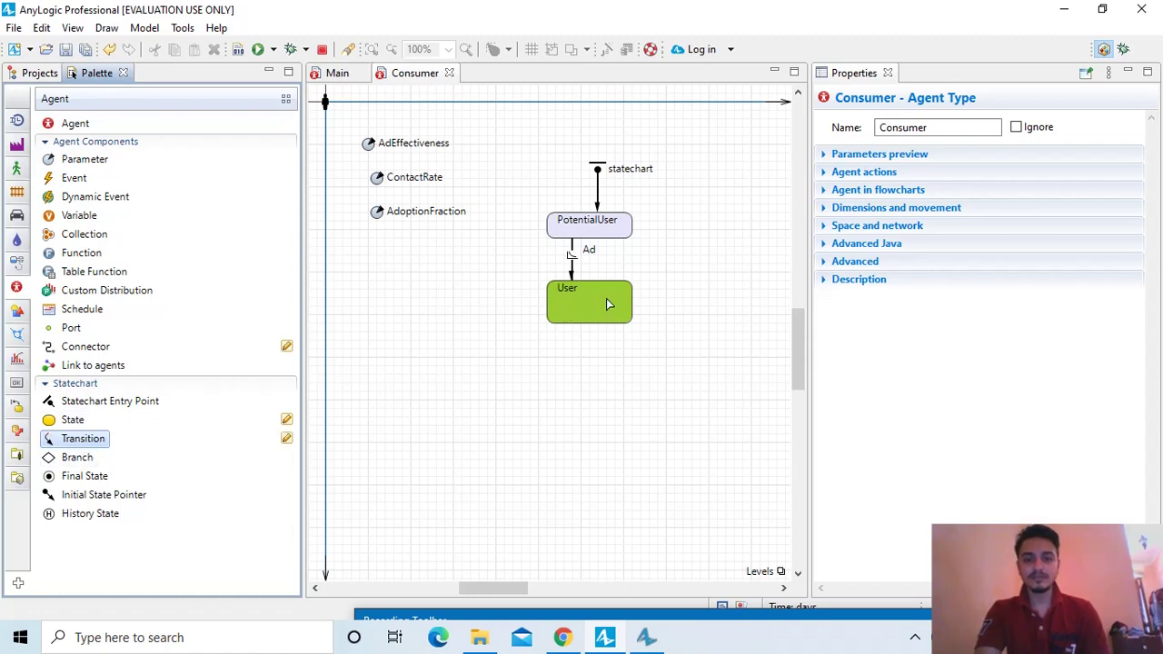
pyautogui.click(86, 442)
pyautogui.click(87, 443)
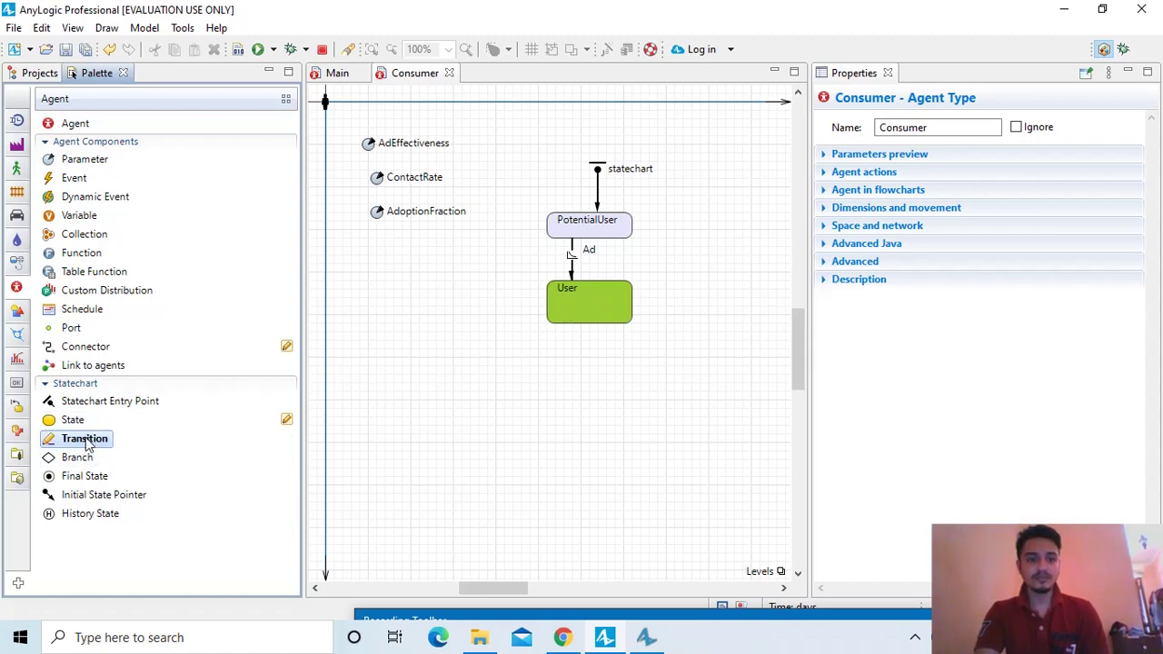
pyautogui.click(589, 331)
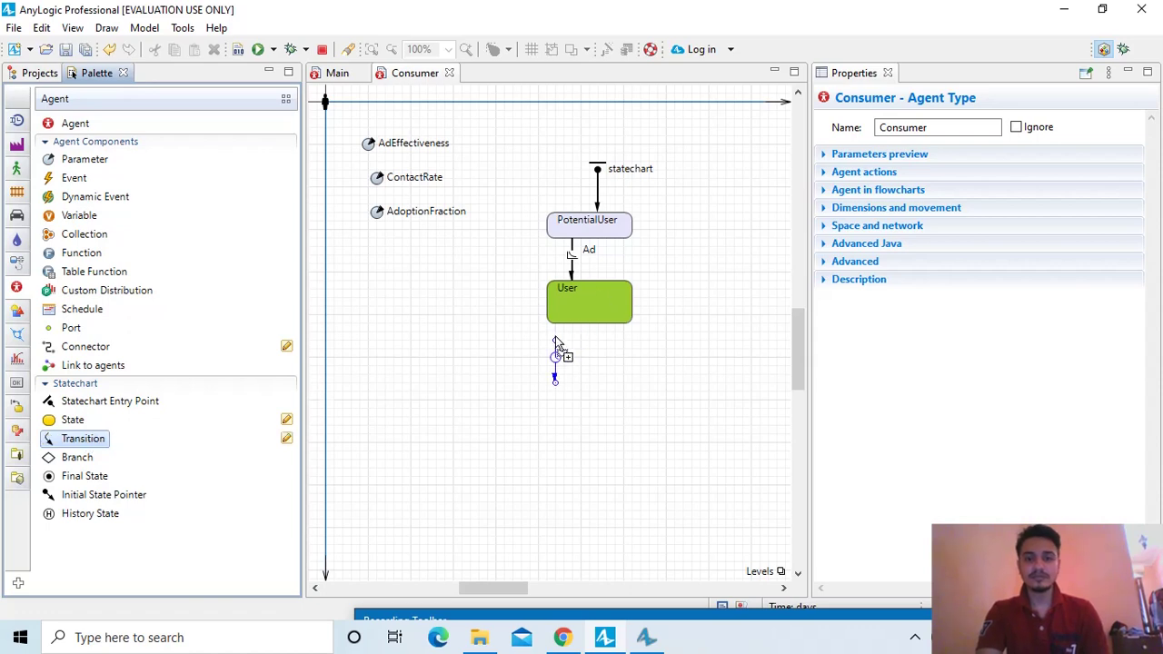
pyautogui.click(616, 282)
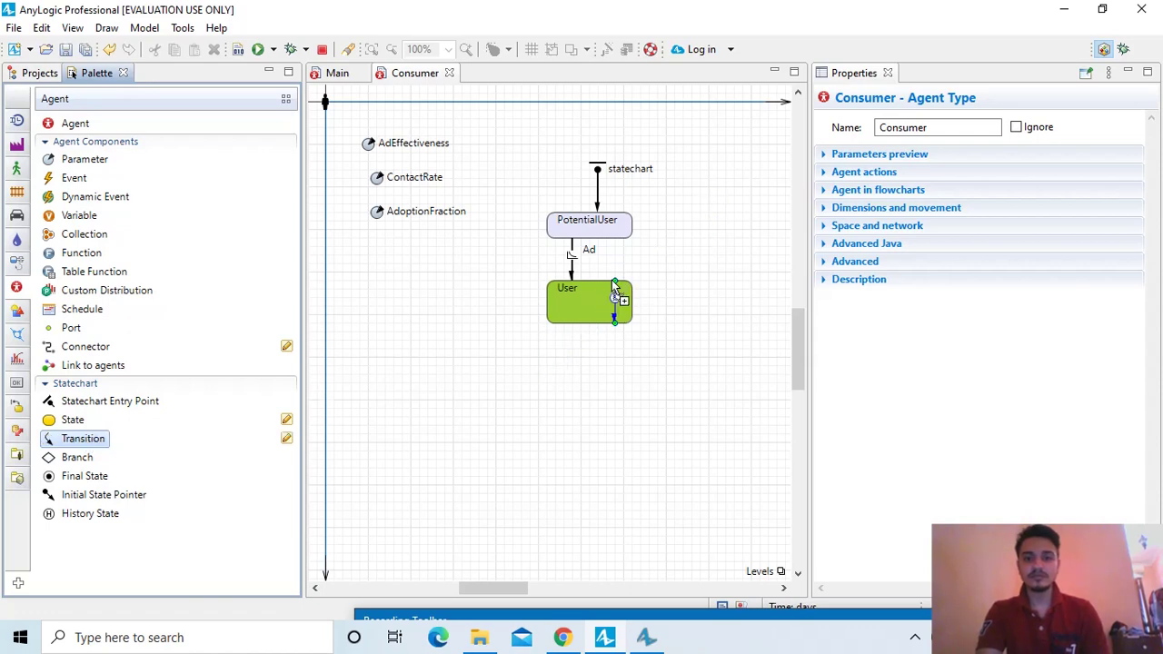
pyautogui.click(616, 320)
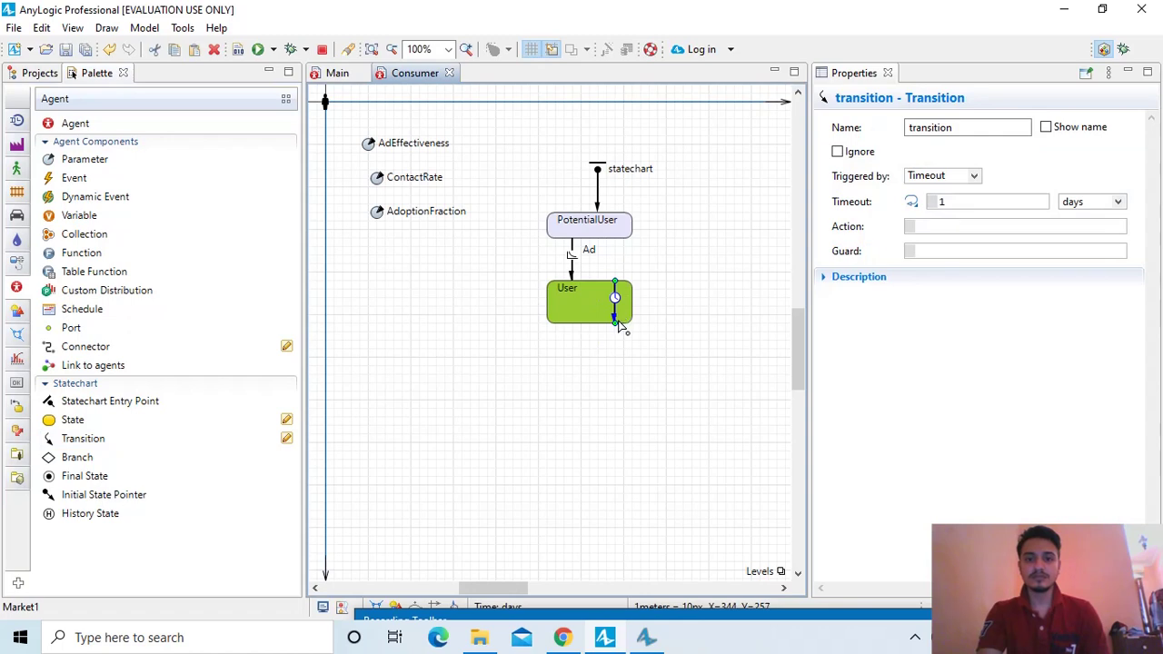
pyautogui.moveTo(616, 321); pyautogui.dragTo(595, 329)
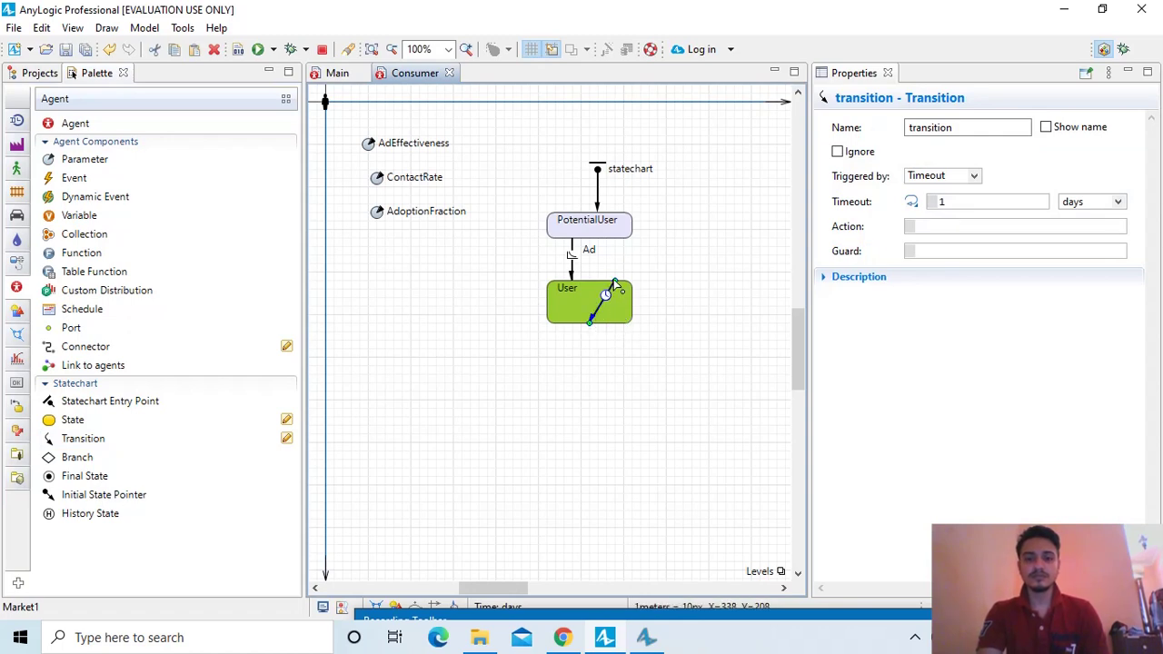
pyautogui.moveTo(614, 283); pyautogui.dragTo(631, 289)
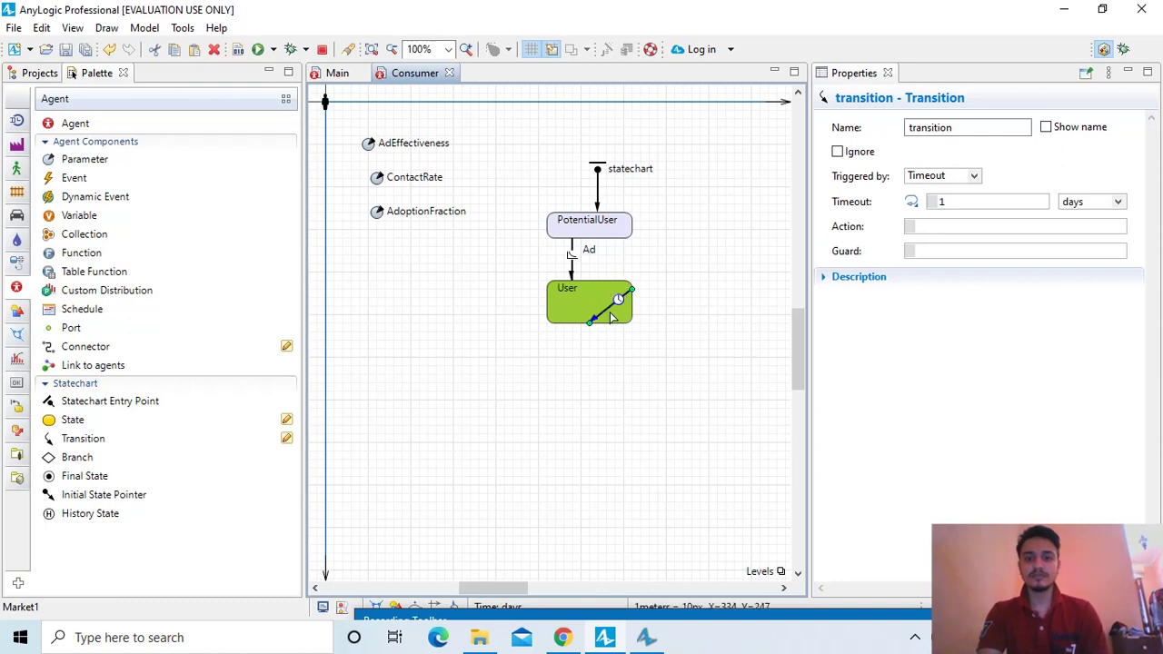
# - Name the User state's internal transition Contact and have it triggered by Rate
pyautogui.doubleClick(969, 127)
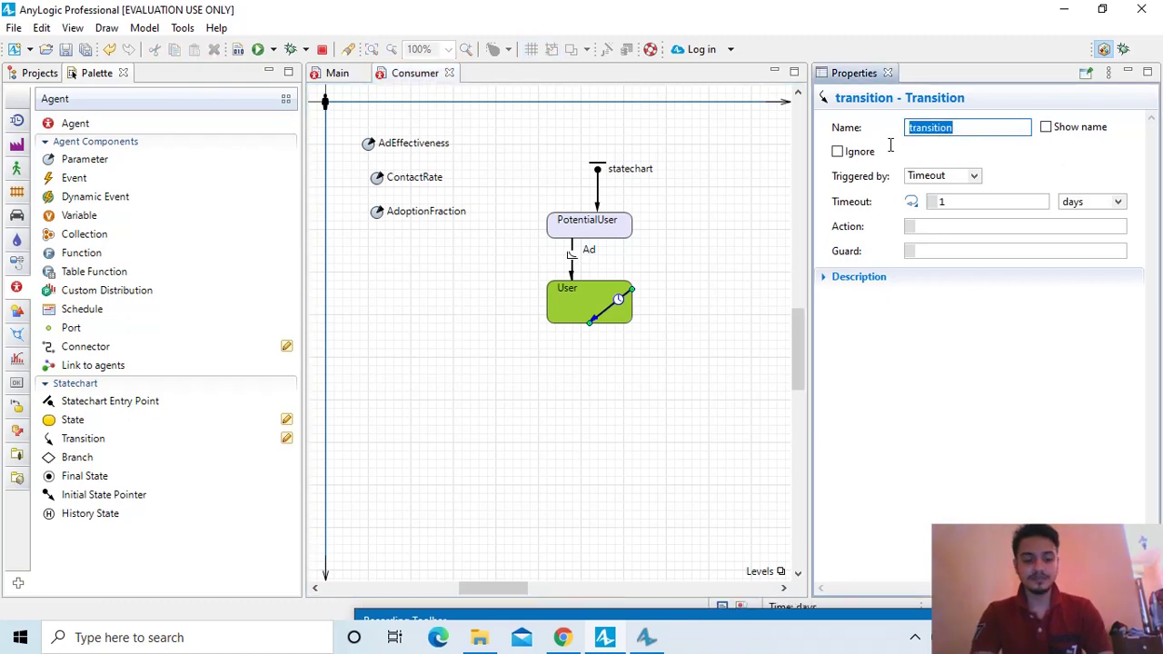
pyautogui.write('Contact')
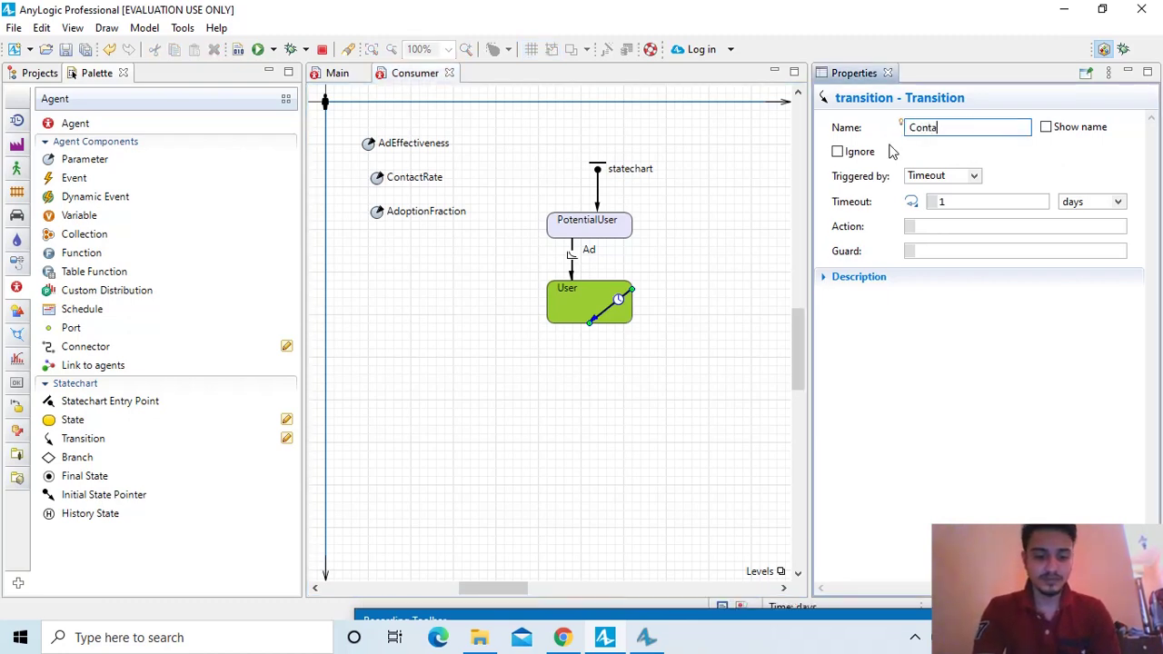
pyautogui.click(973, 178)
pyautogui.click(931, 205)
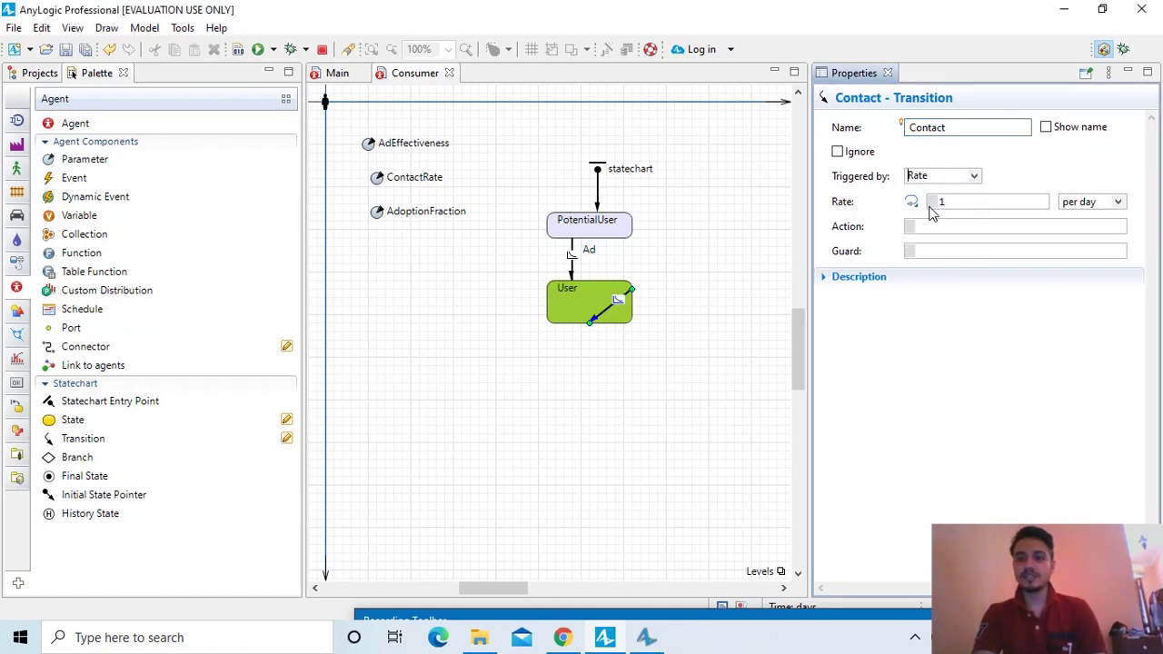
# - Set the Contact transition's rate to ContactRate per day
pyautogui.doubleClick(941, 202)
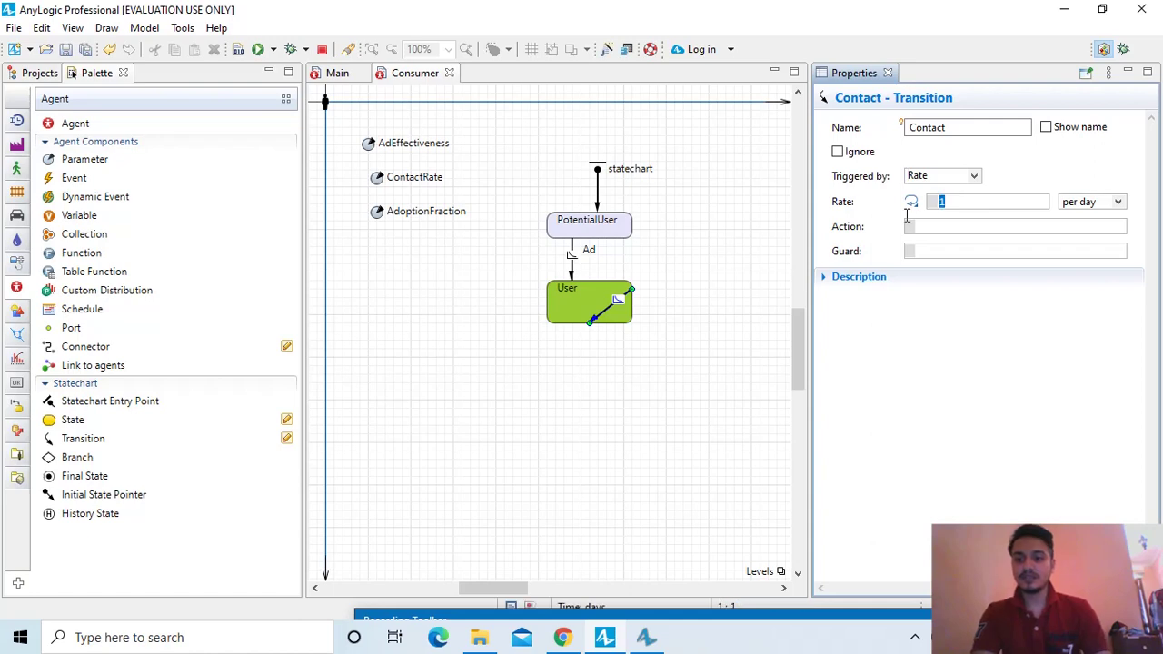
pyautogui.write('Co')
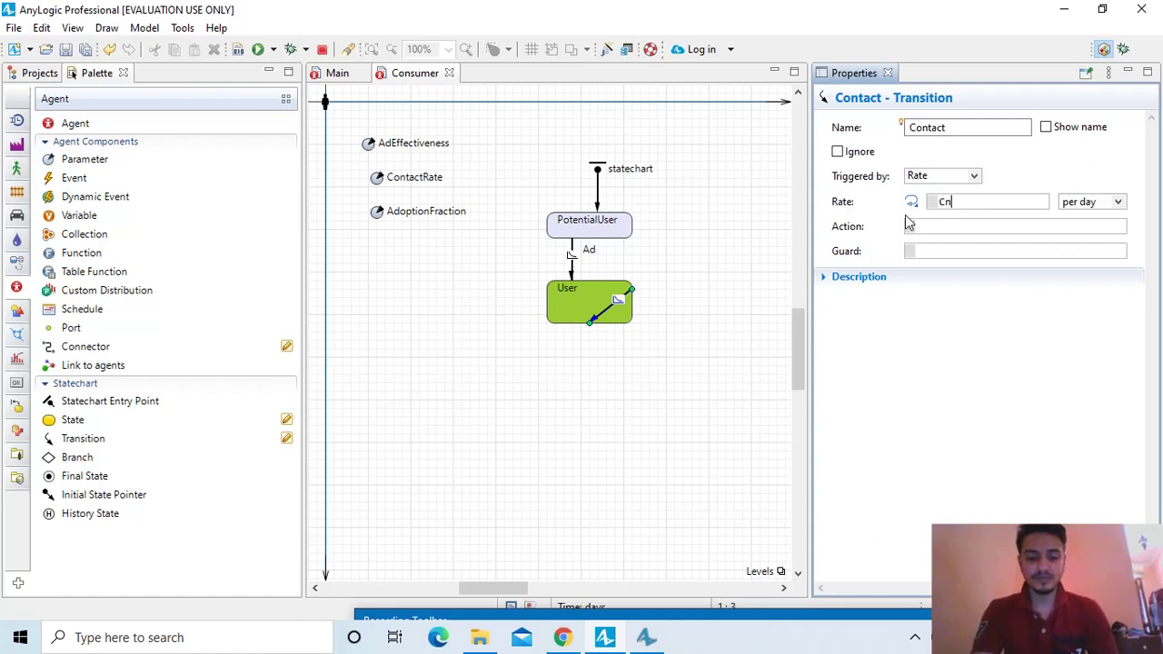
pyautogui.write('ntact')
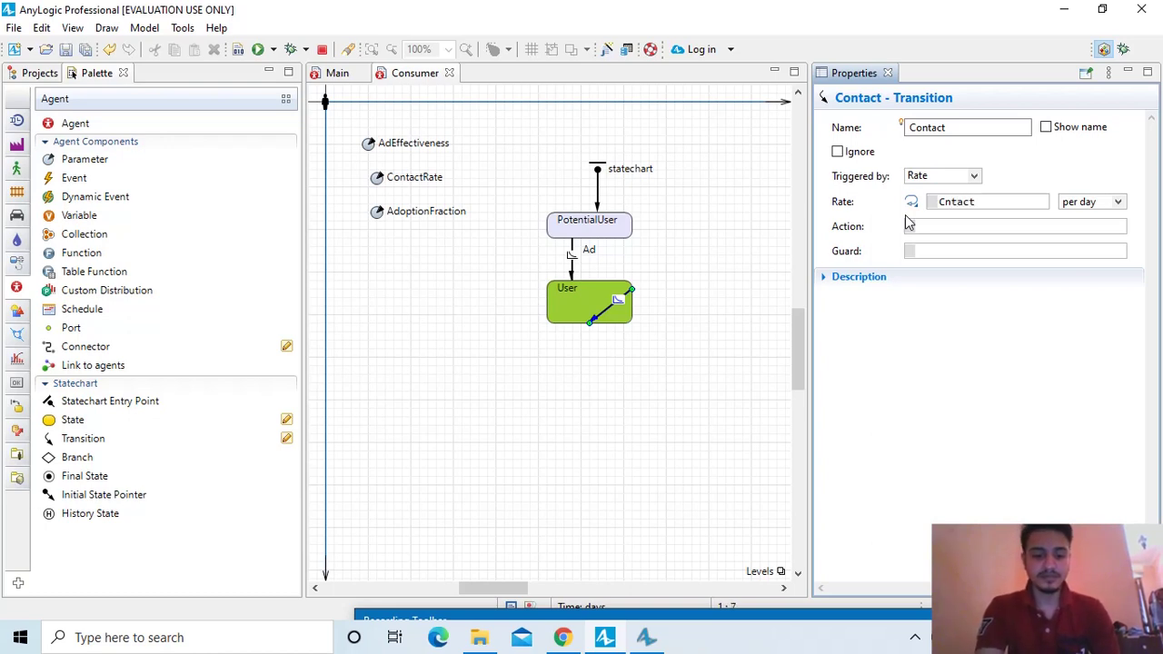
pyautogui.write('Rate')
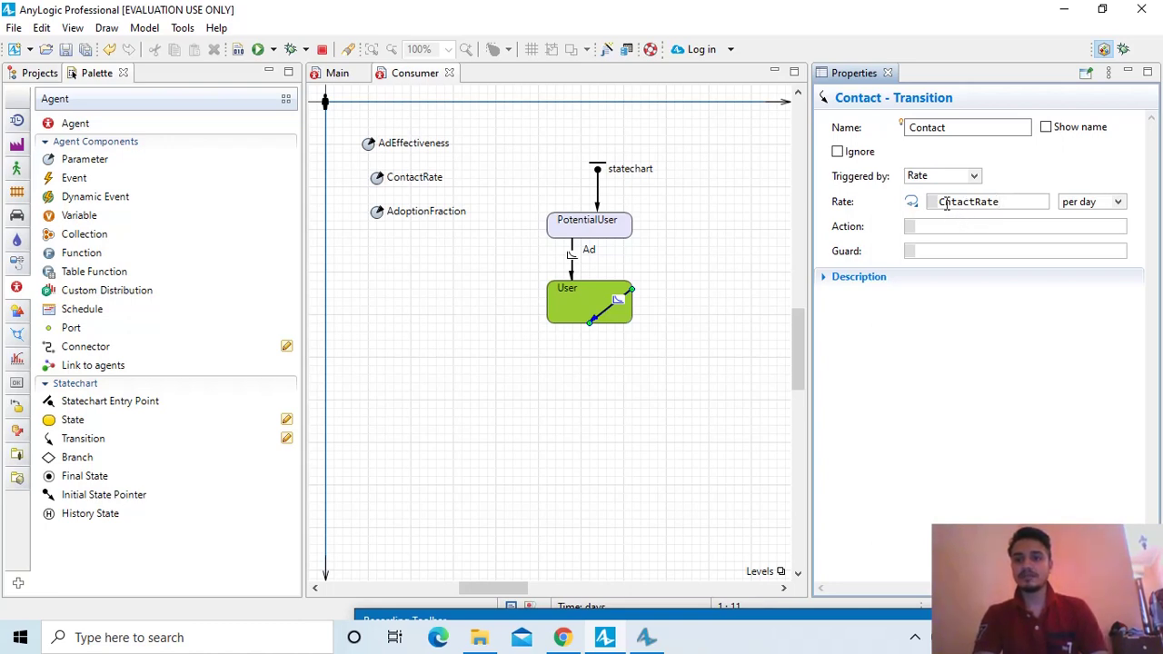
pyautogui.click(946, 203)
pyautogui.write('o')
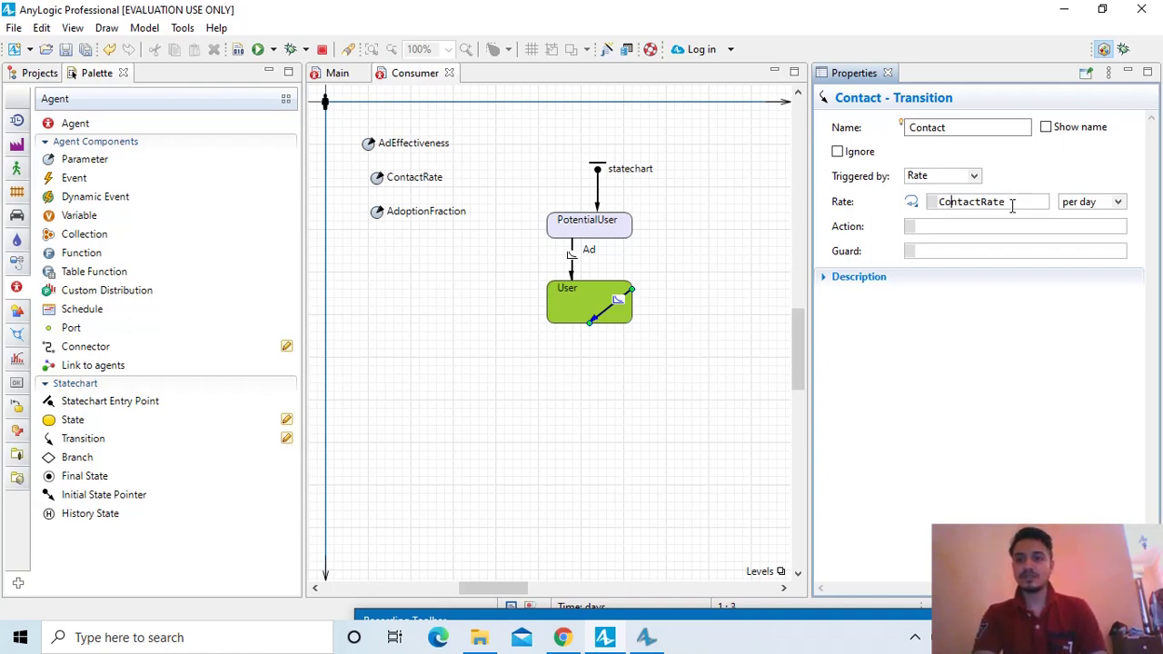
# - Enter senToRandom( "Buy" ); as the Contact transition's action
pyautogui.click(956, 225)
pyautogui.write('se')
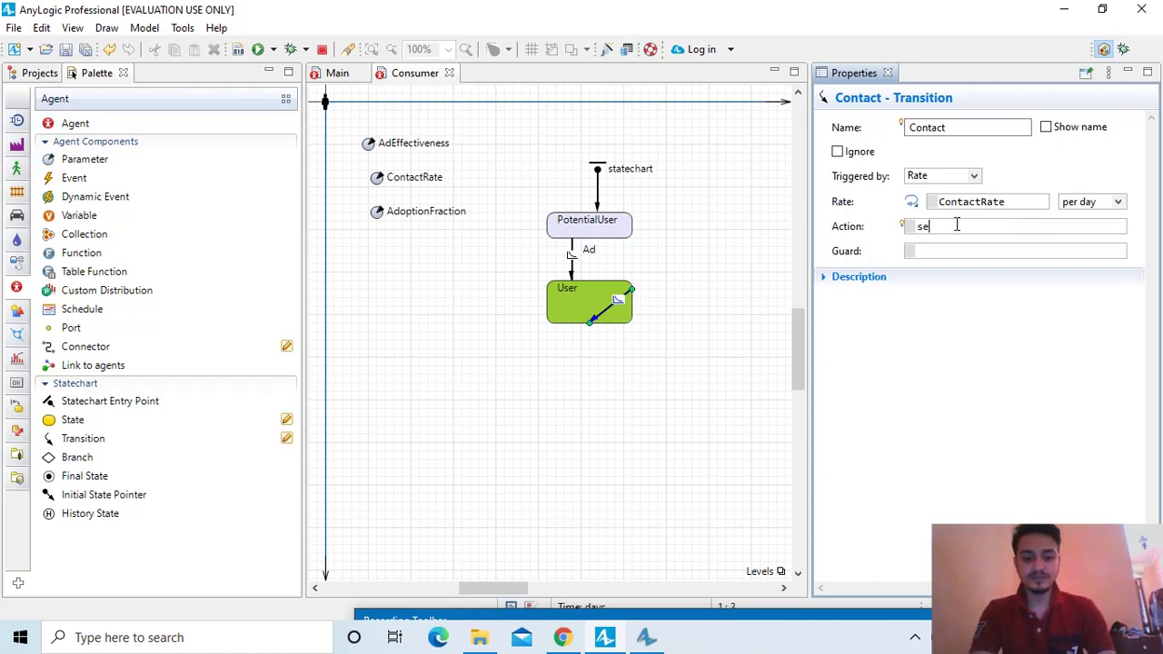
pyautogui.write('nTo')
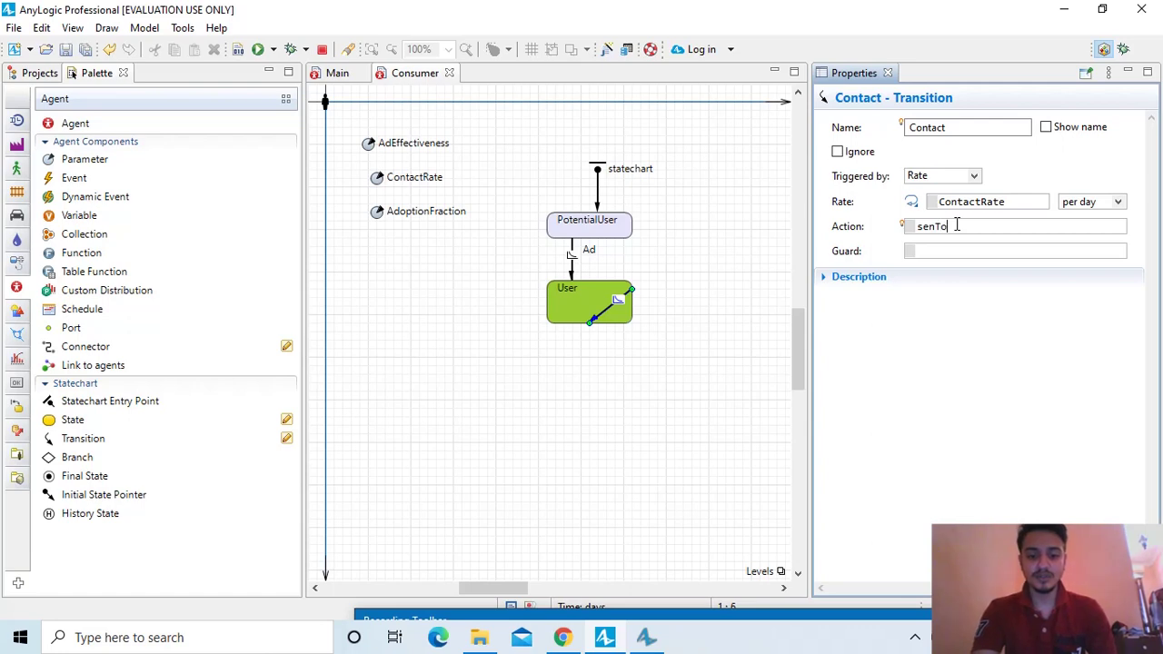
pyautogui.write('Rand')
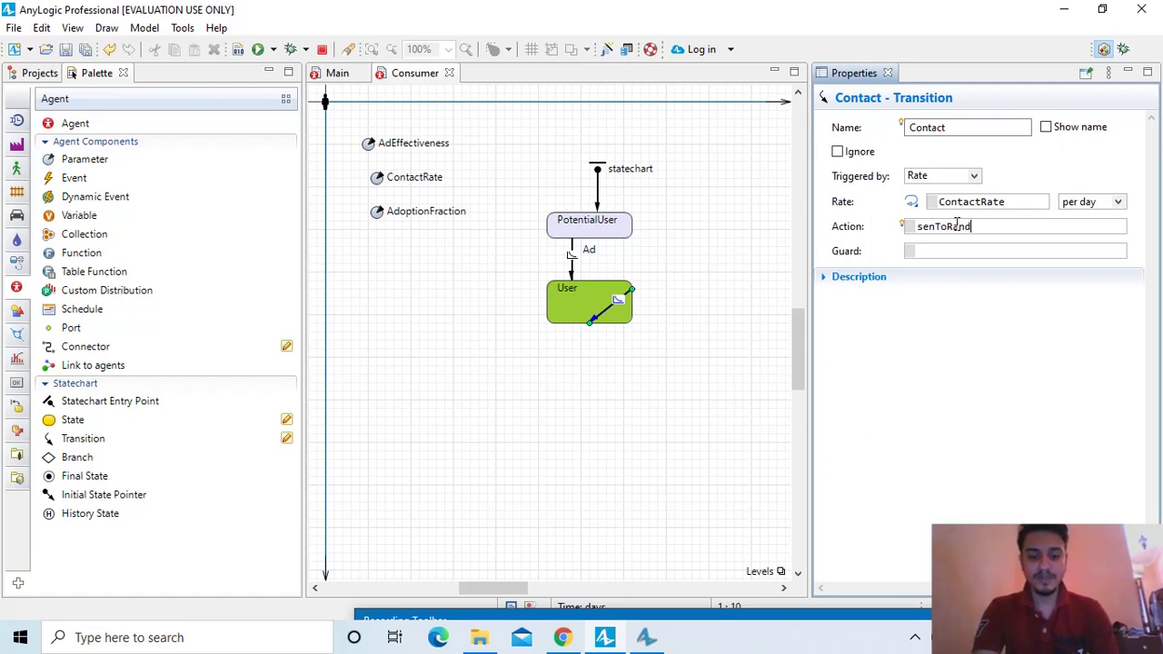
pyautogui.write('om')
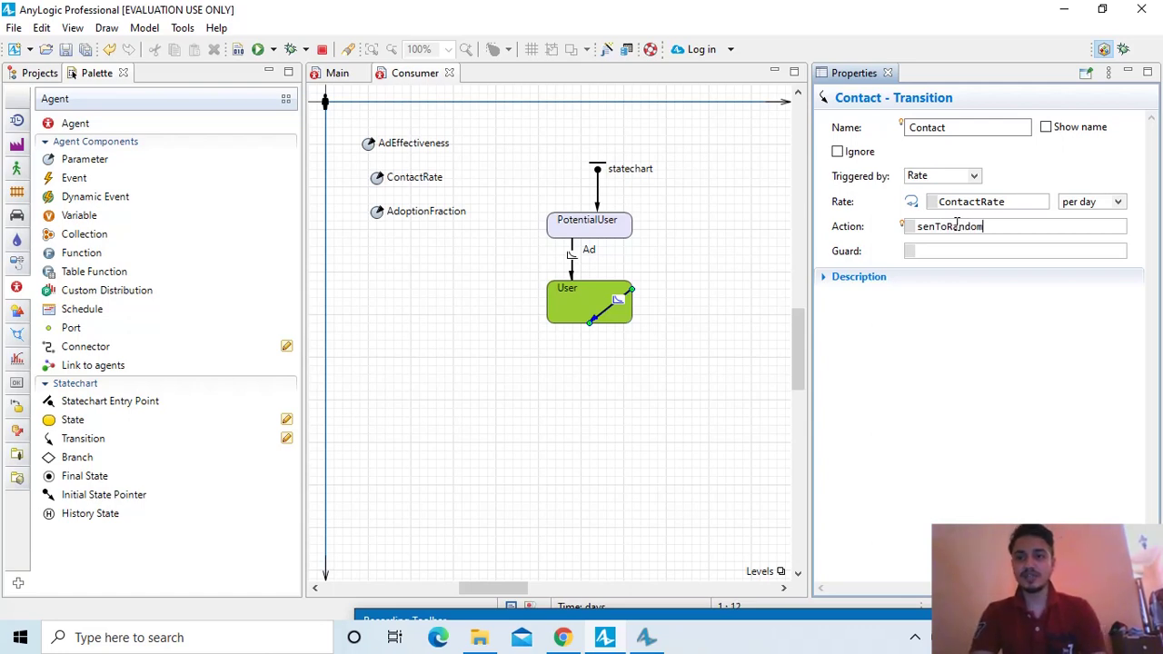
pyautogui.write('(')
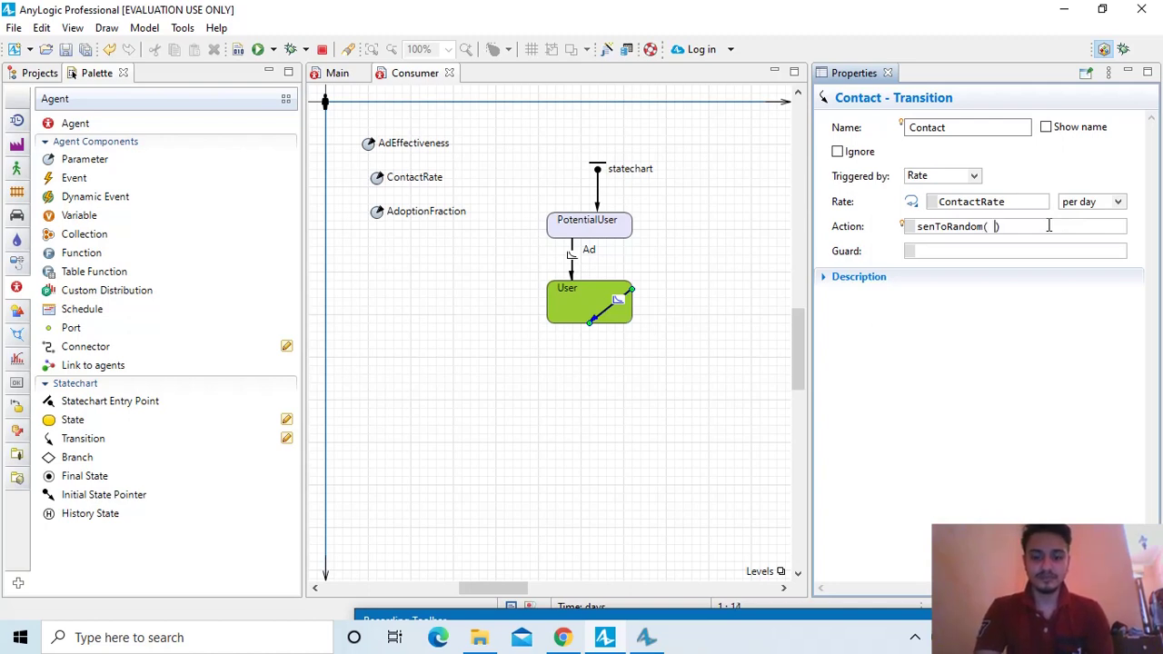
pyautogui.write(' "')
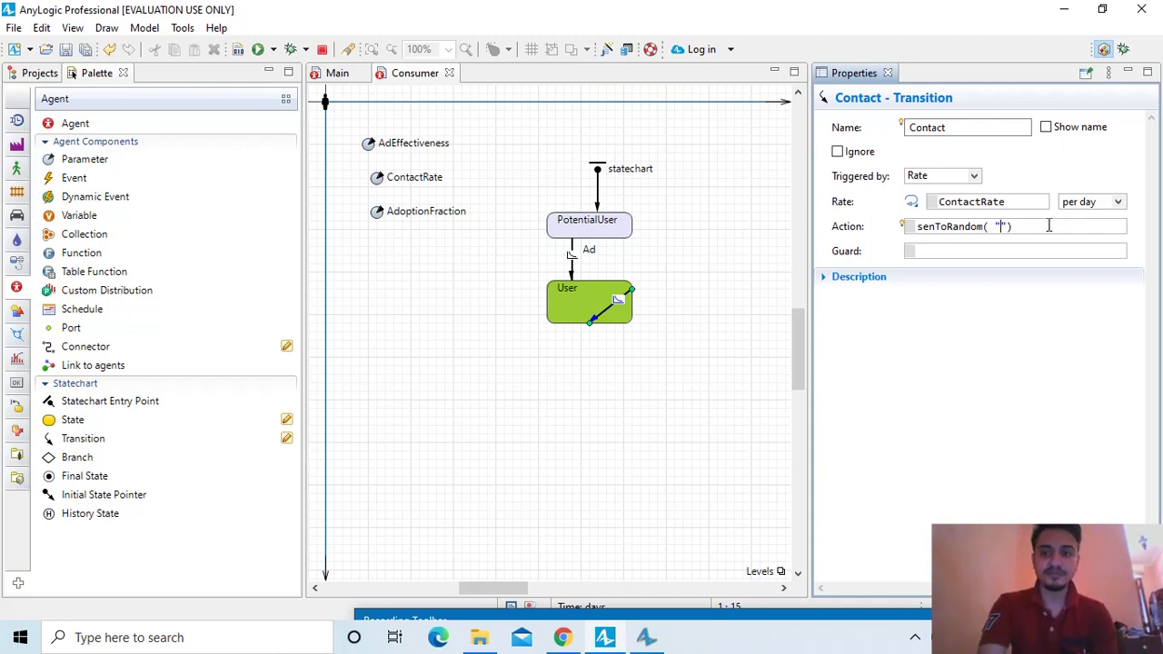
pyautogui.write('Bu')
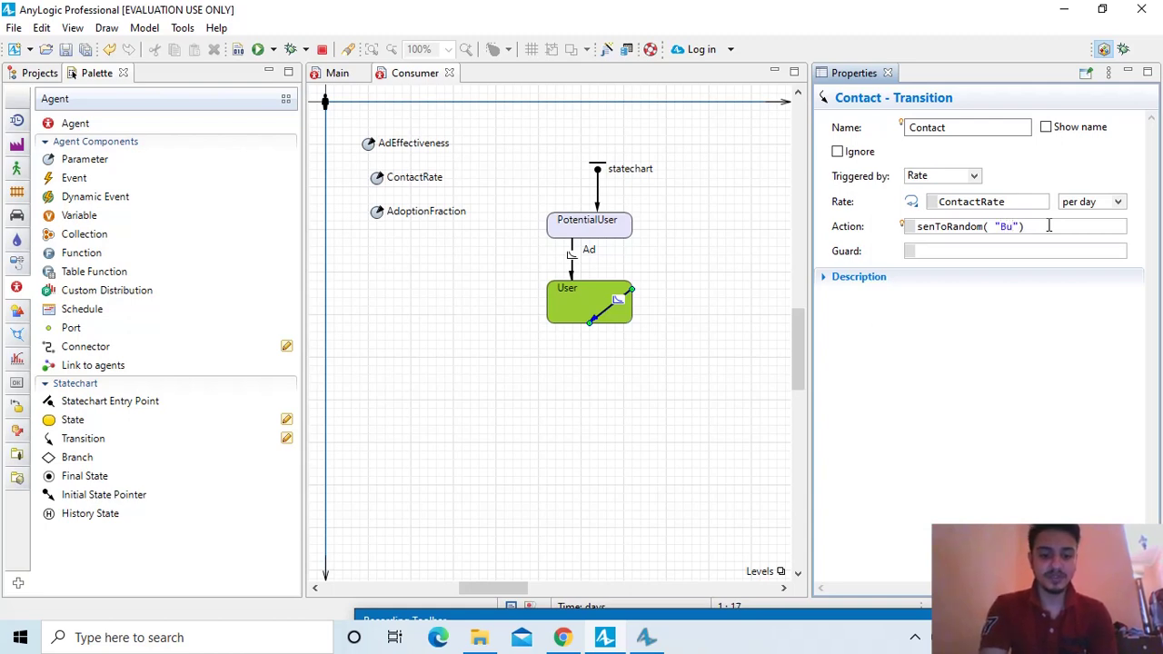
pyautogui.write('y')
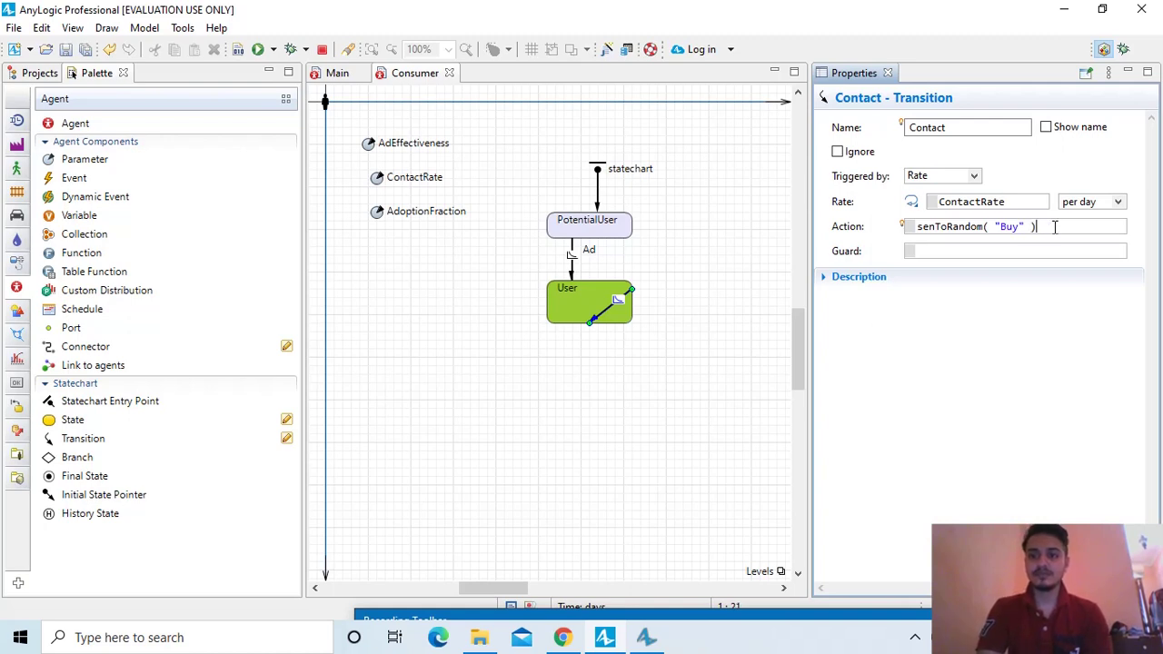
pyautogui.write(';')
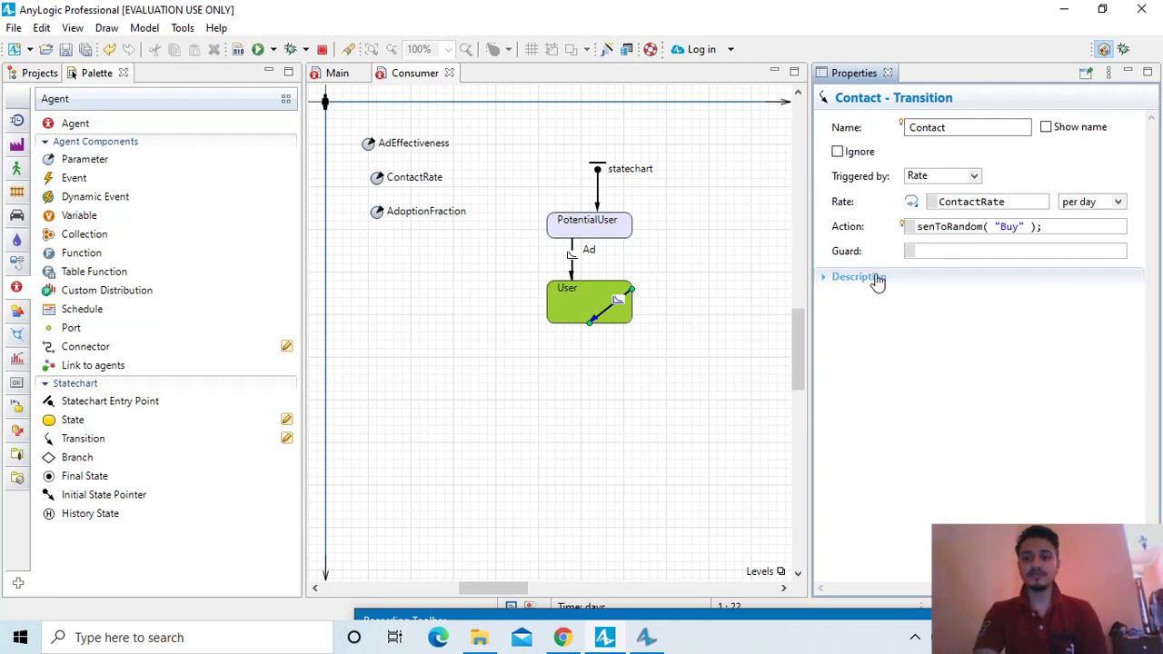
pyautogui.click(670, 399)
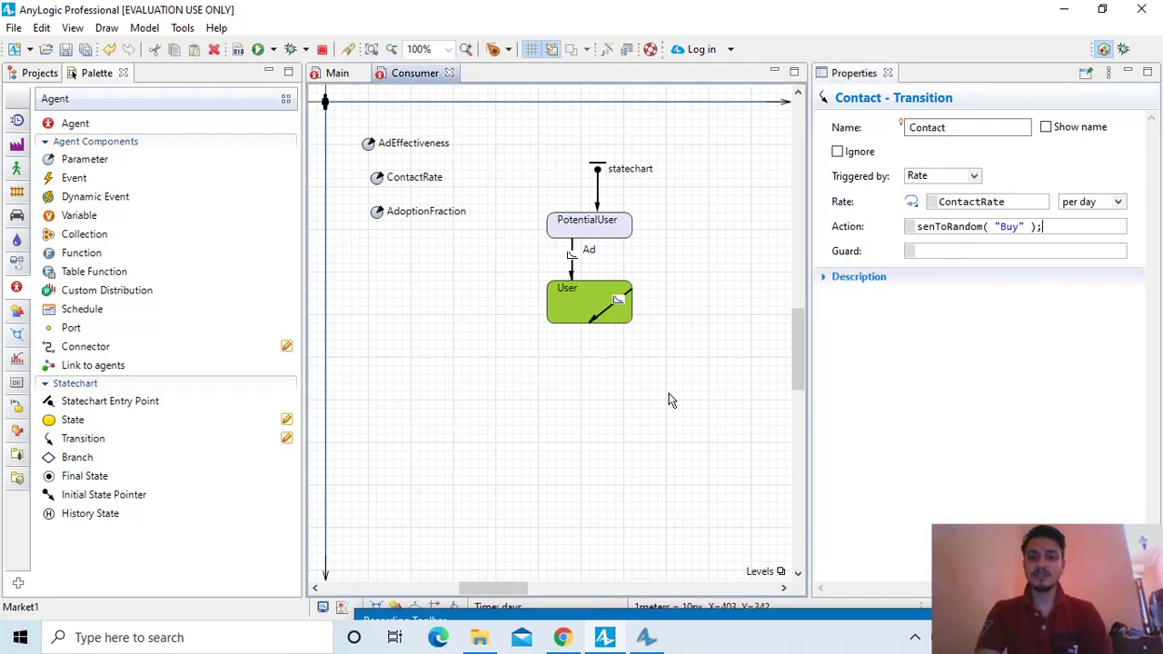
# - Add a second transition from PotentialUser to User, just left of the Ad transition
pyautogui.click(362, 218)
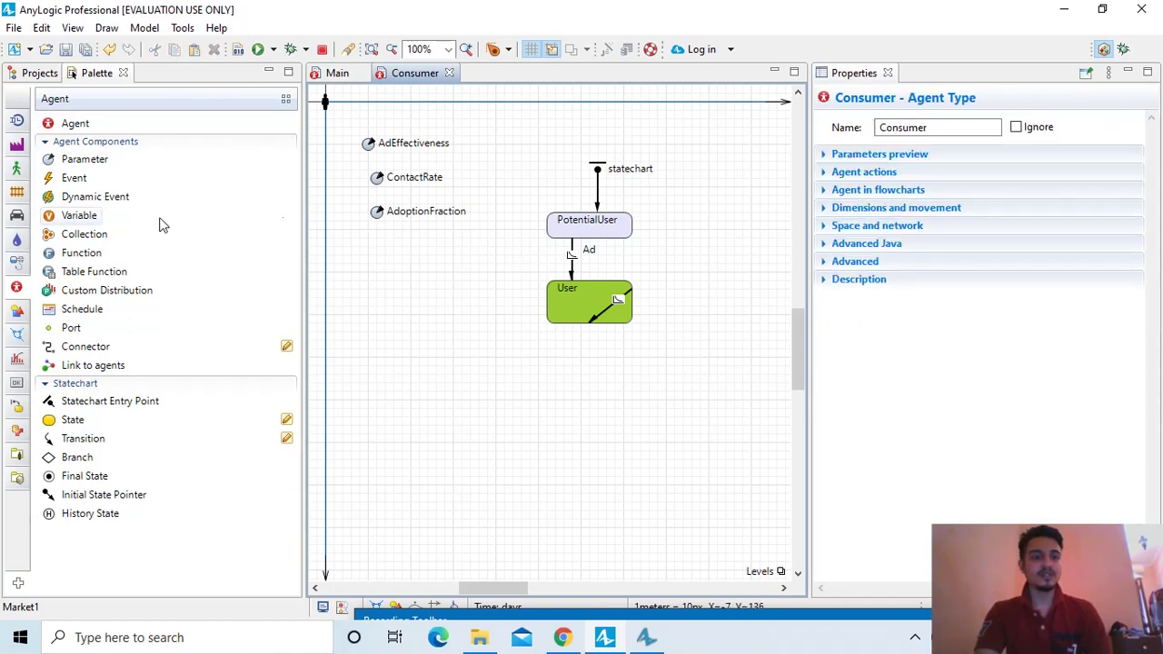
pyautogui.click(73, 441)
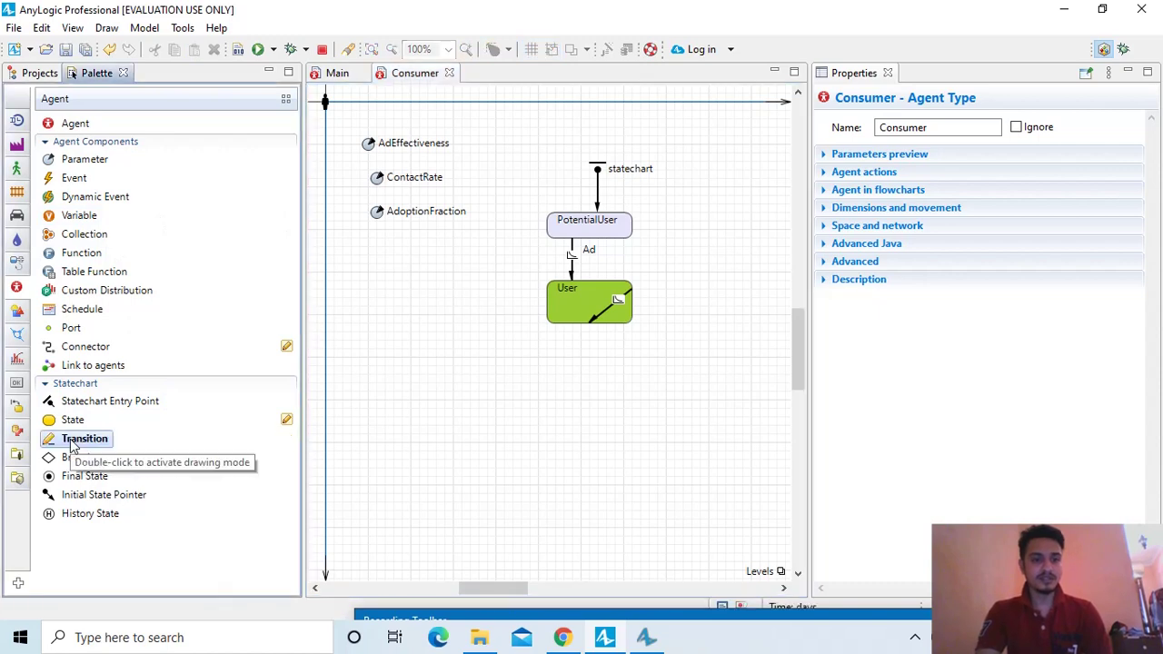
pyautogui.moveTo(73, 440); pyautogui.dragTo(555, 246)
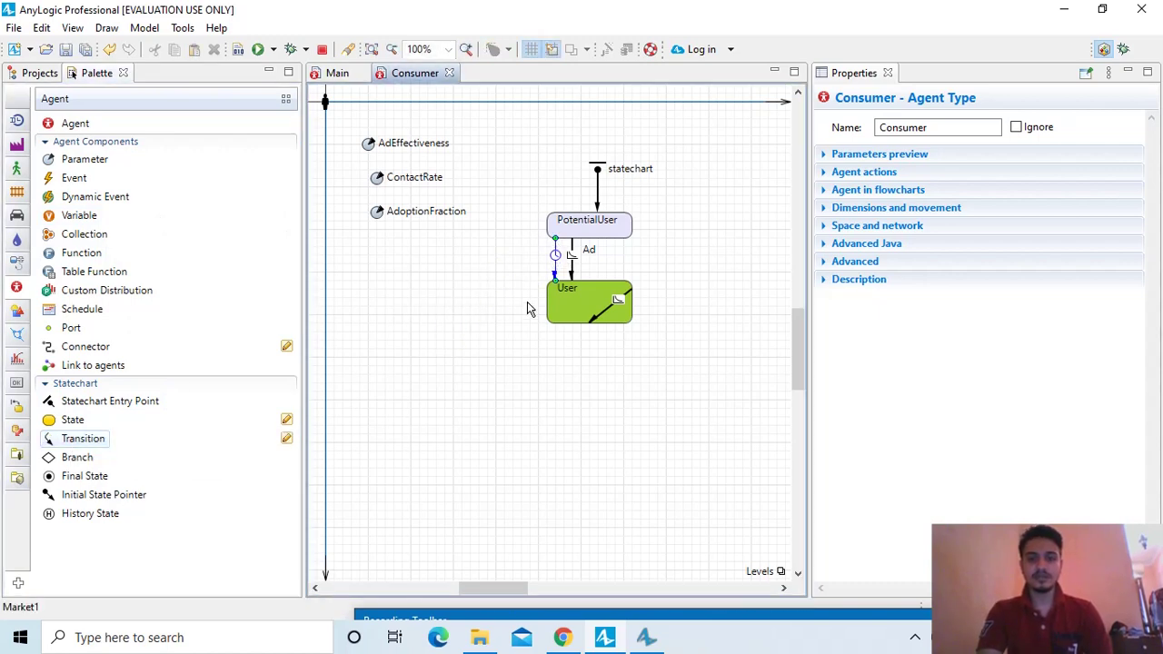
# - Show the Contact transition's name on the diagram and shift its label slightly down beside the User state
pyautogui.click(617, 303)
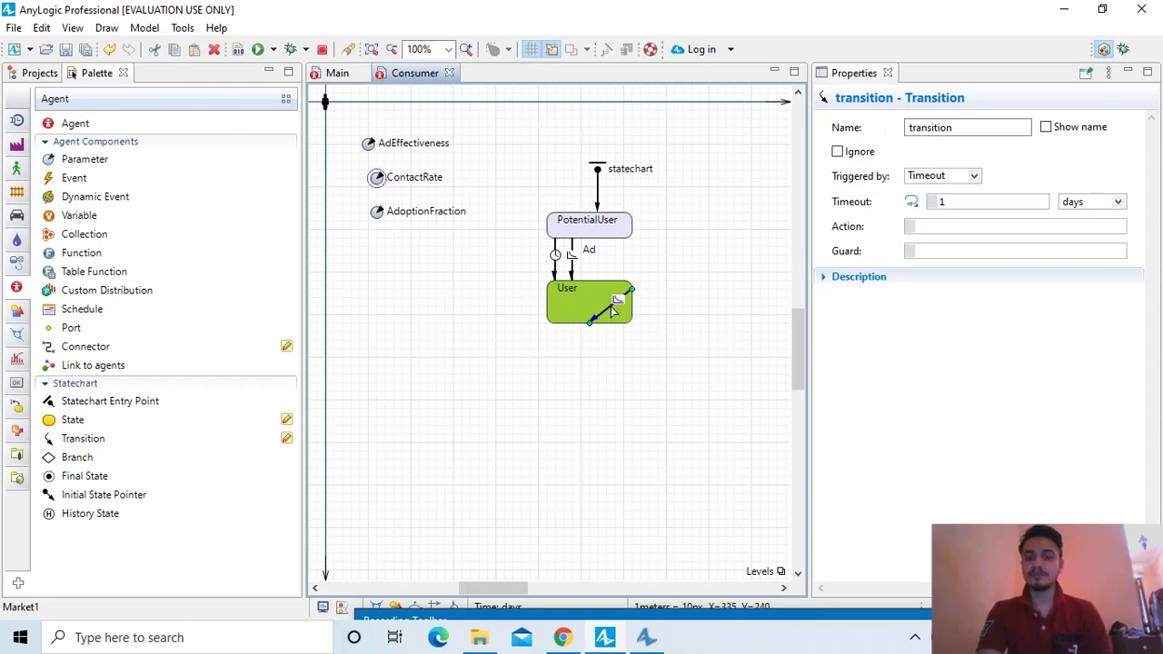
pyautogui.click(1047, 128)
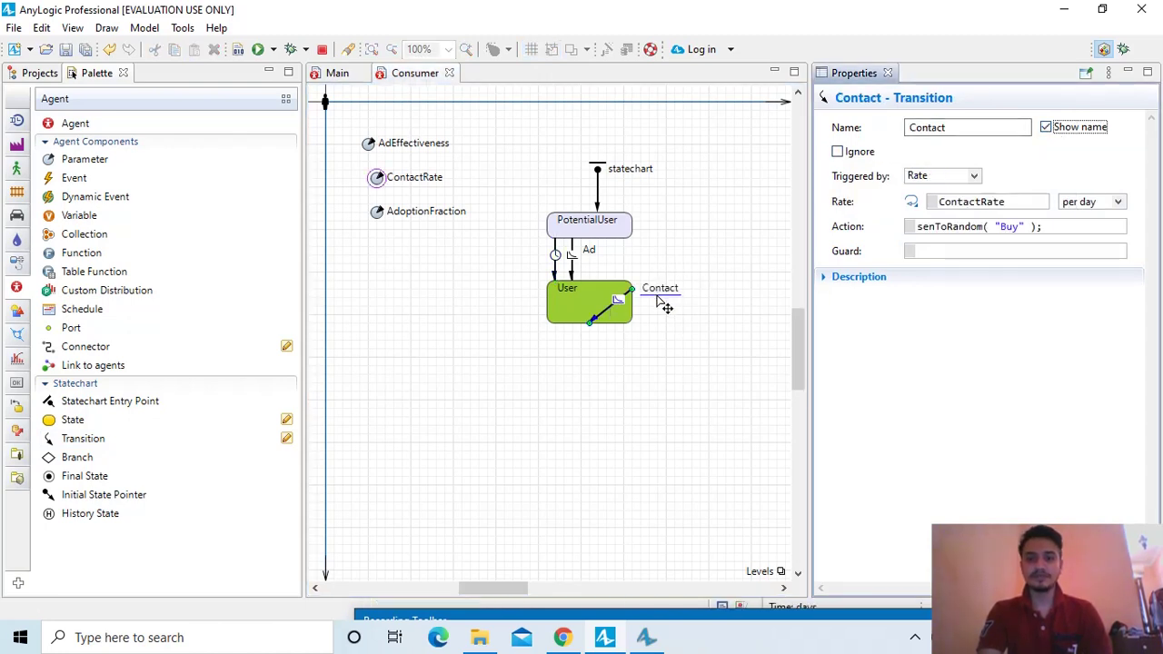
pyautogui.moveTo(666, 307); pyautogui.dragTo(666, 315)
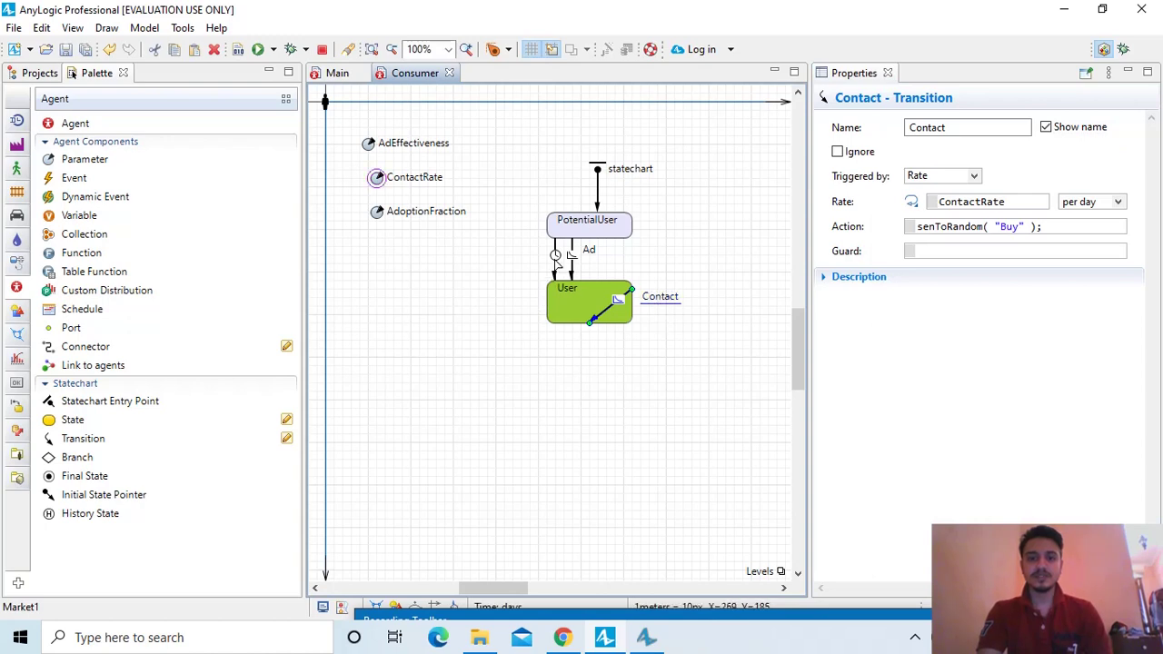
# - Name the new transition from PotentialUser to User WOM and have it triggered by Message
pyautogui.click(555, 259)
pyautogui.click(979, 127)
pyautogui.moveTo(979, 127); pyautogui.dragTo(861, 148)
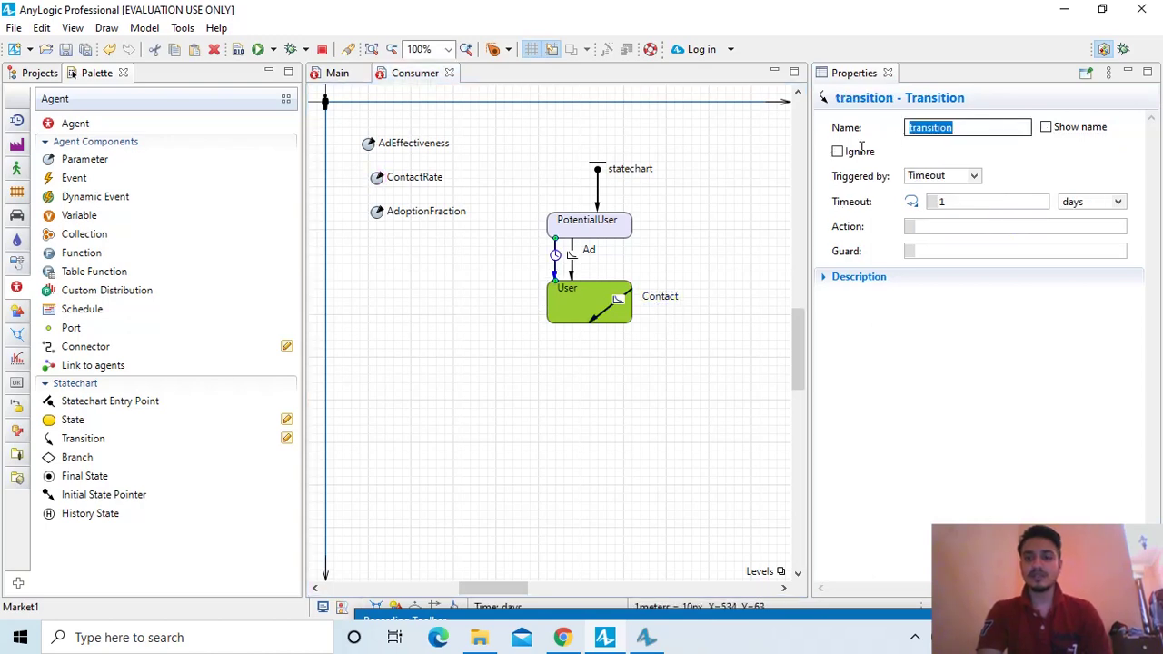
pyautogui.write('W')
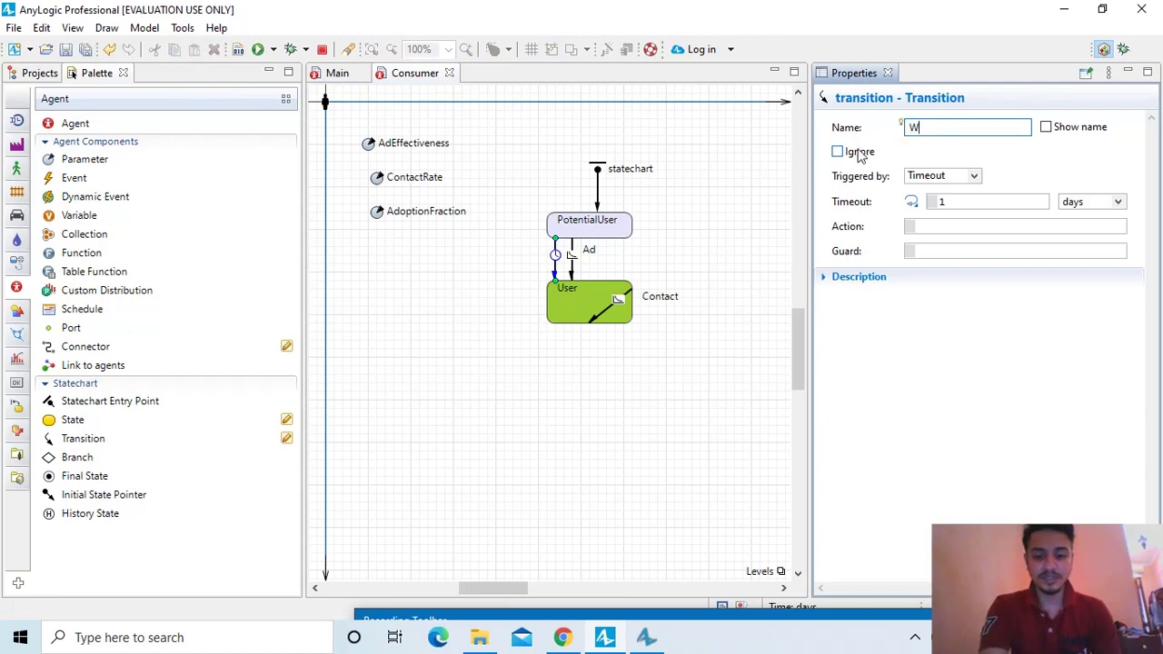
pyautogui.write('OM')
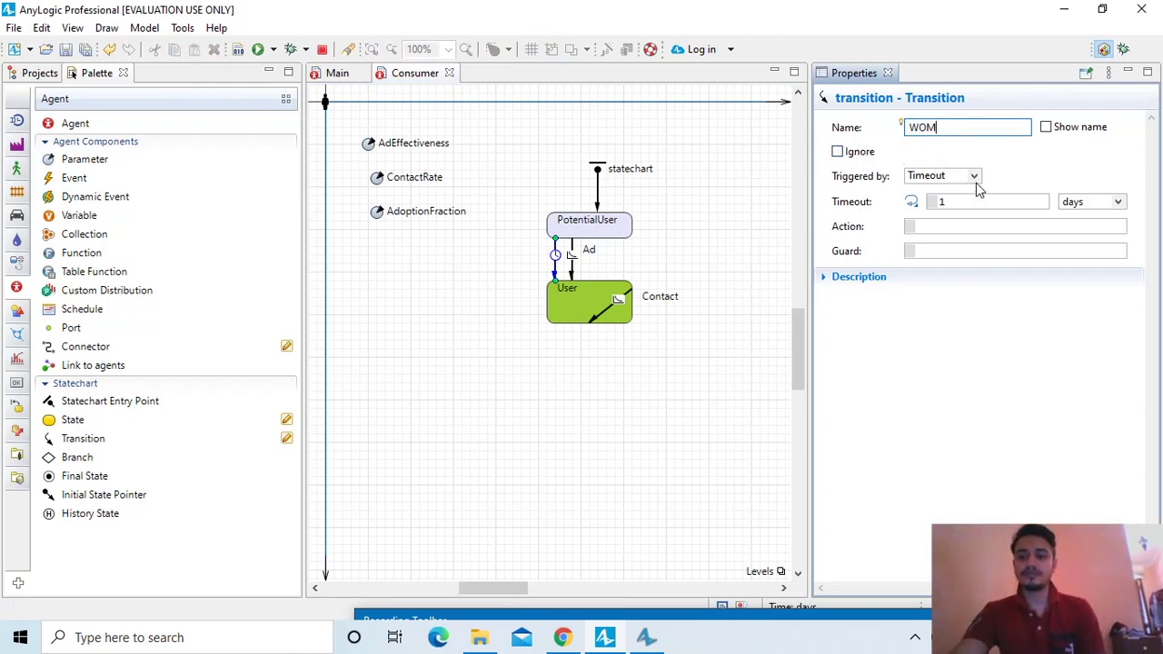
pyautogui.click(974, 178)
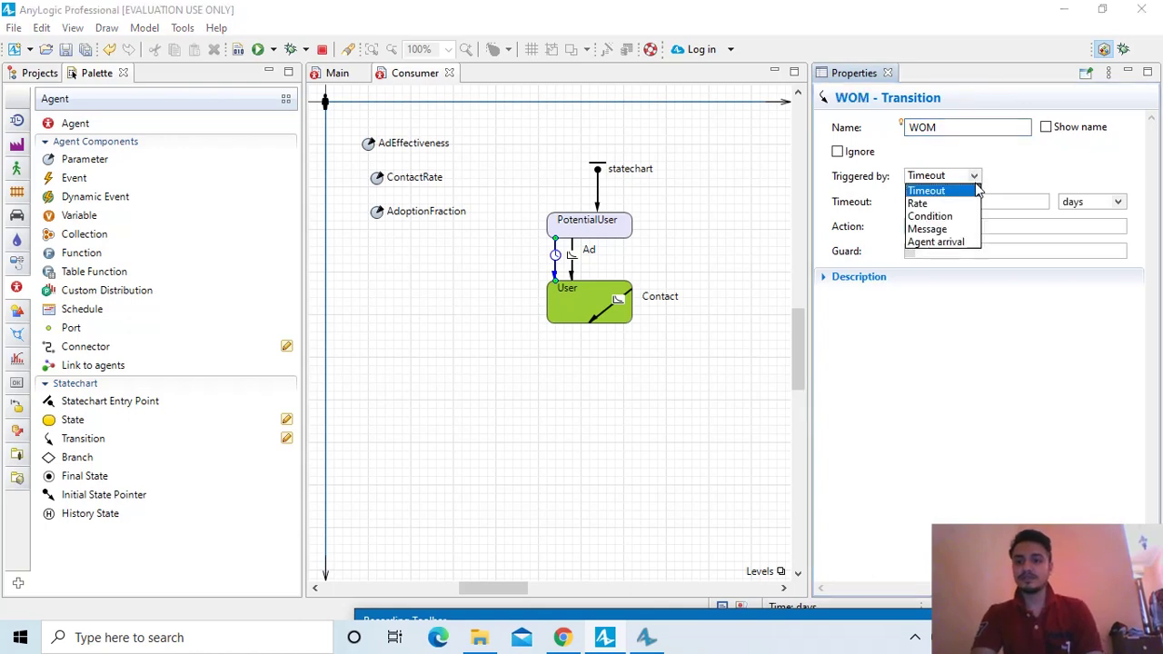
pyautogui.click(929, 229)
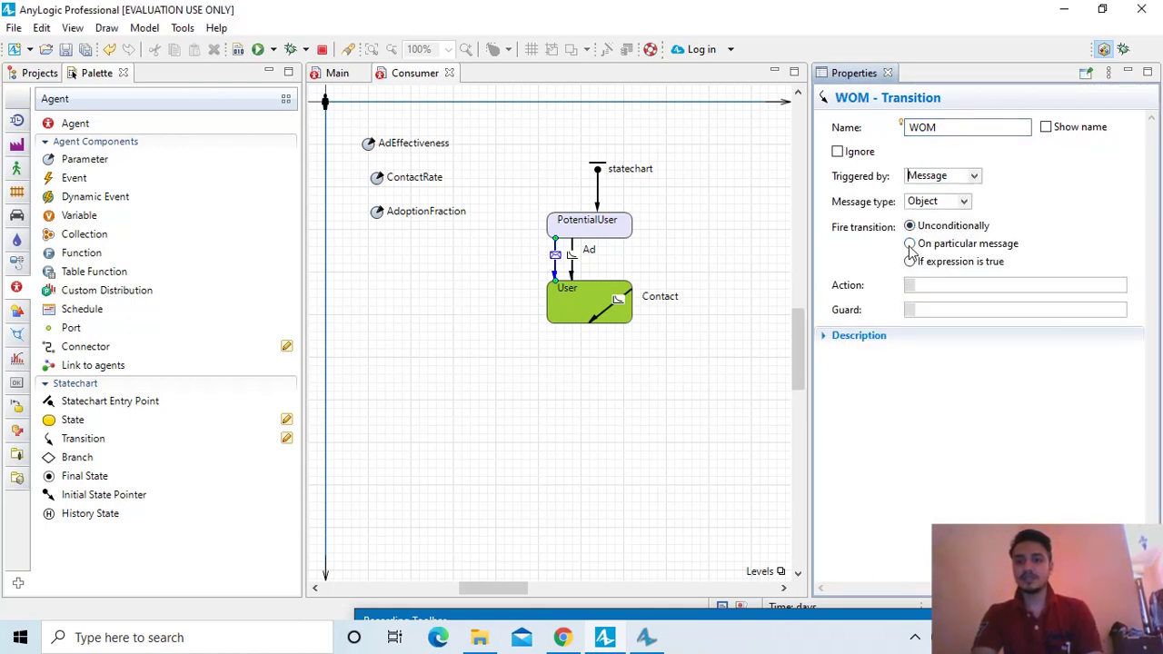
# - Make the WOM transition fire on the particular message "Buyt"
pyautogui.click(910, 245)
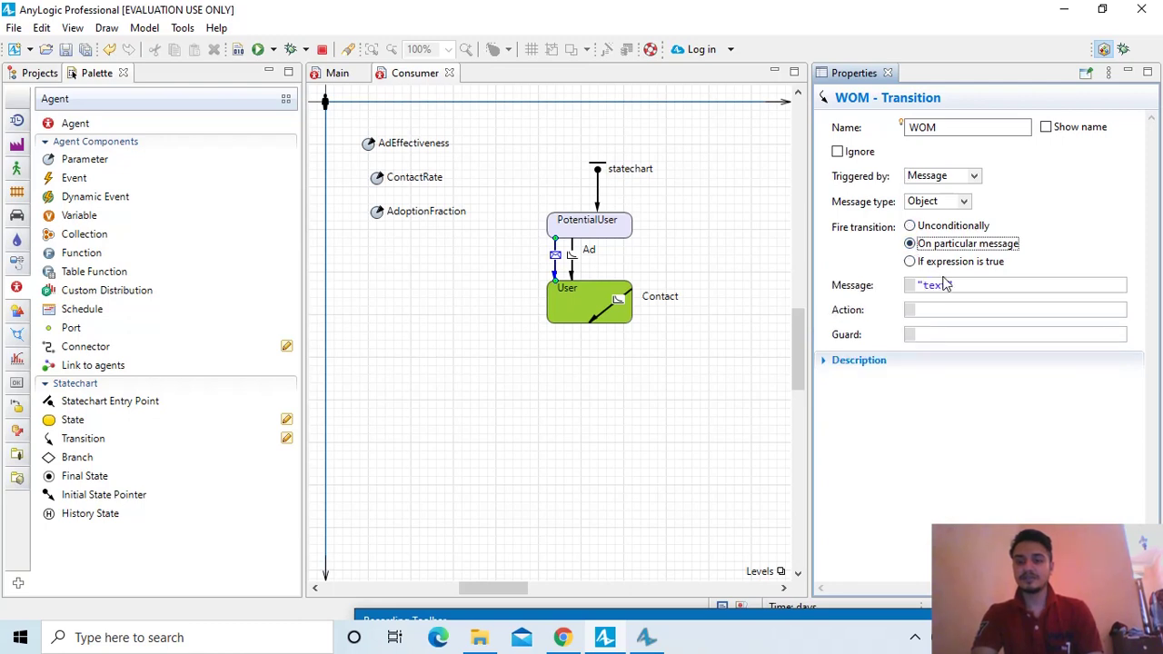
pyautogui.click(946, 284)
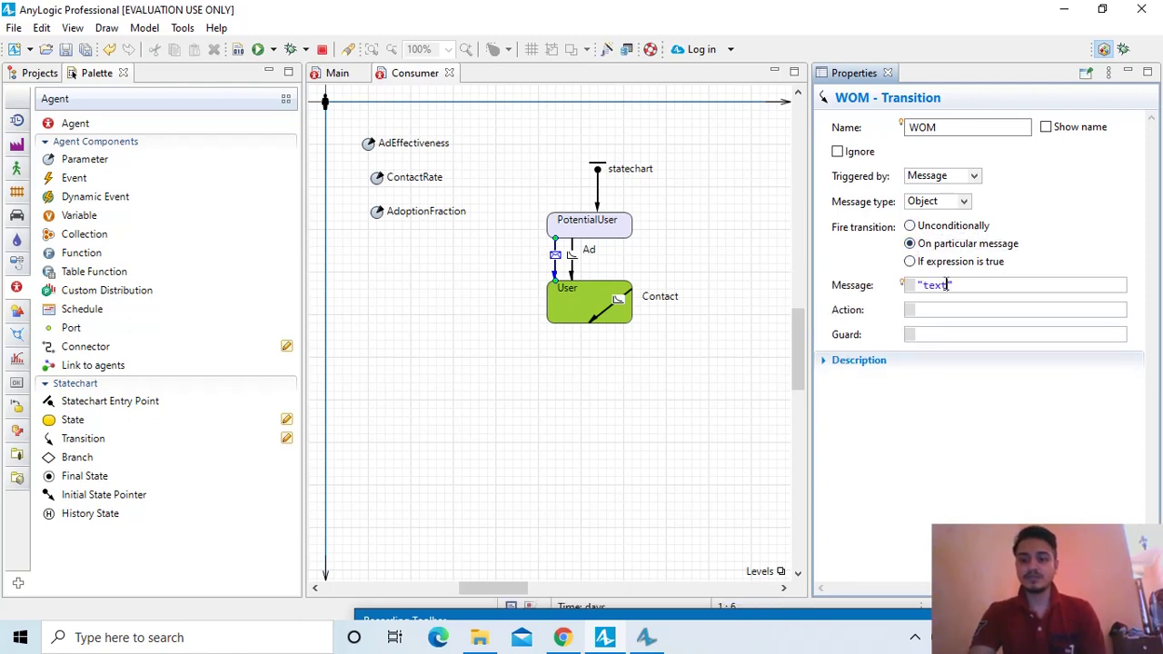
pyautogui.press('BackSpace')
pyautogui.press('BackSpace')
pyautogui.press('BackSpace')
pyautogui.press('BackSpace')
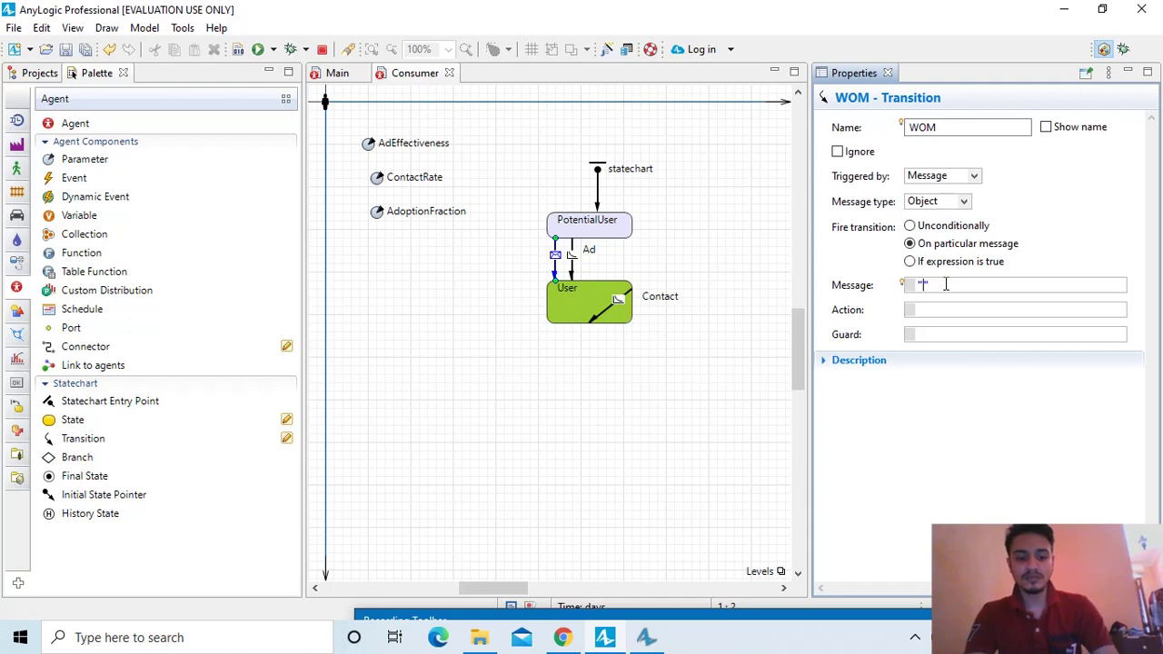
pyautogui.write('Buyt')
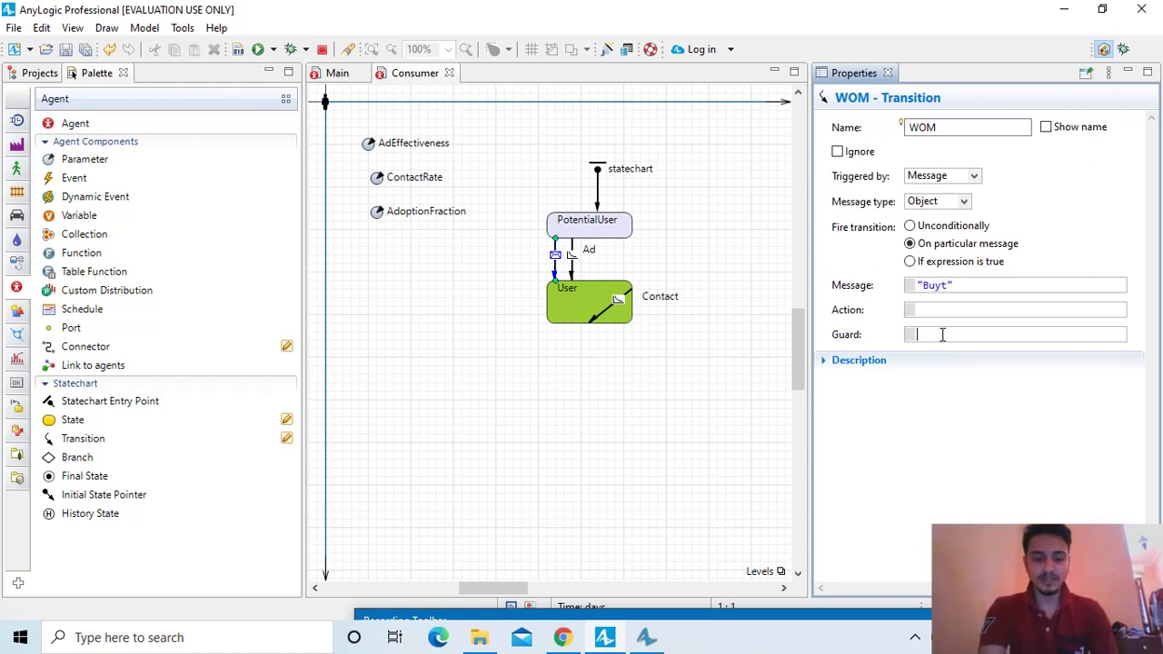
# - Set the WOM transition's guard to randomTrue(AdoptionFraction) and save the model
pyautogui.write('random')
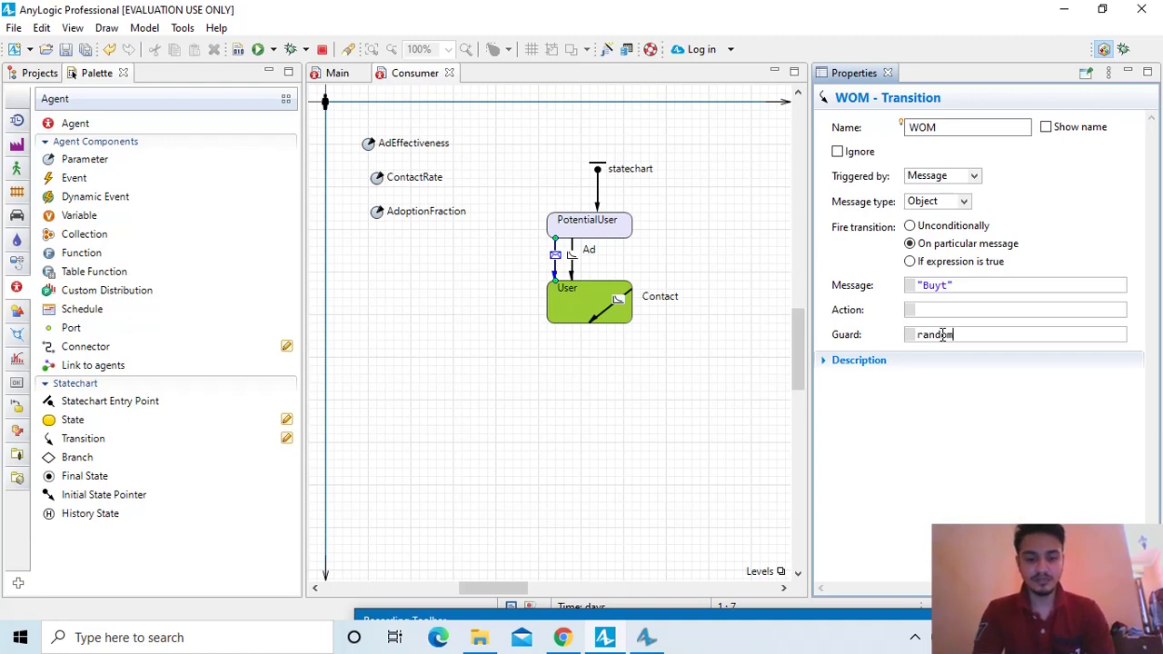
pyautogui.write('True(AdoptionFraction')
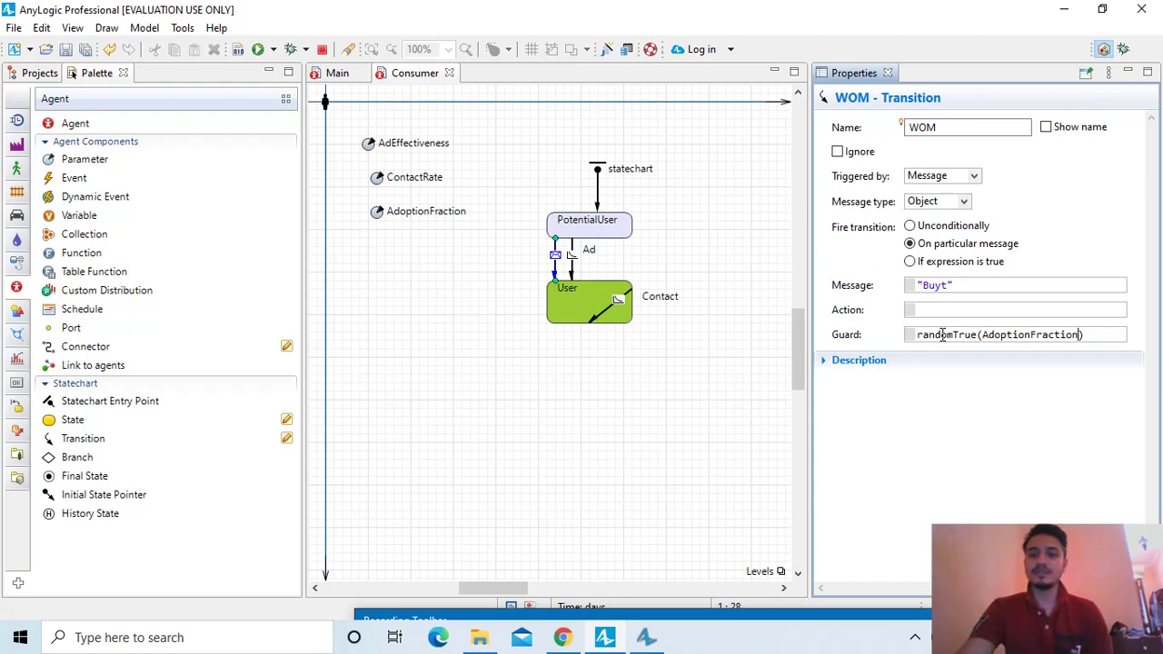
pyautogui.click(65, 55)
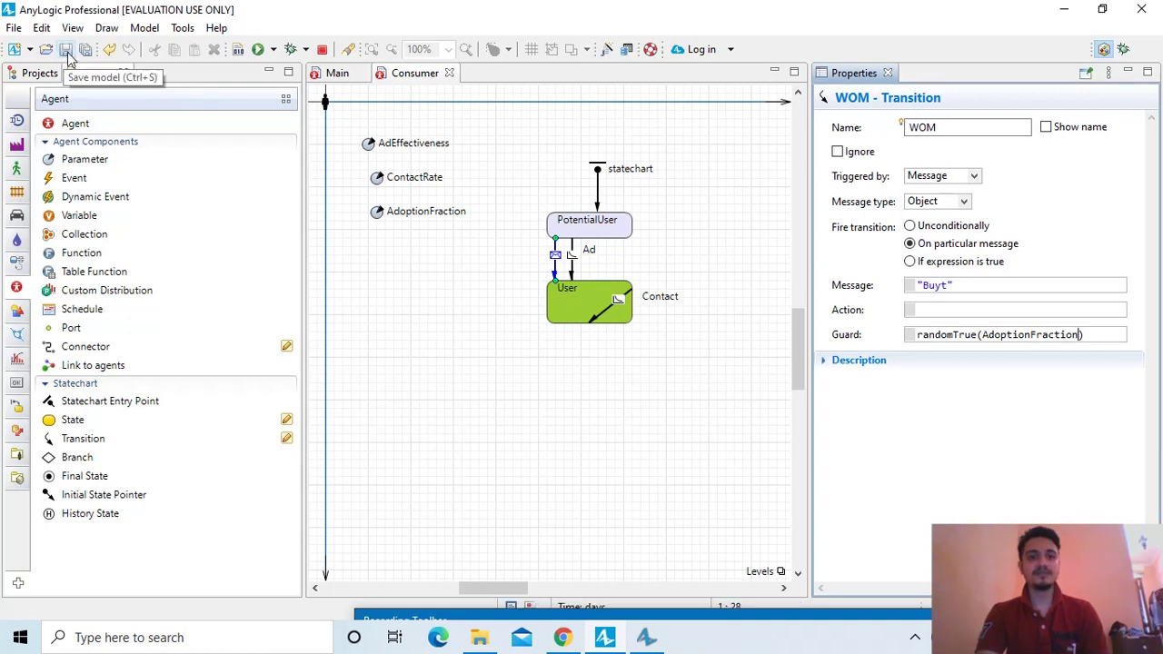
# - Run the model, minimize the simulation window and examine the console output for errors
pyautogui.click(260, 52)
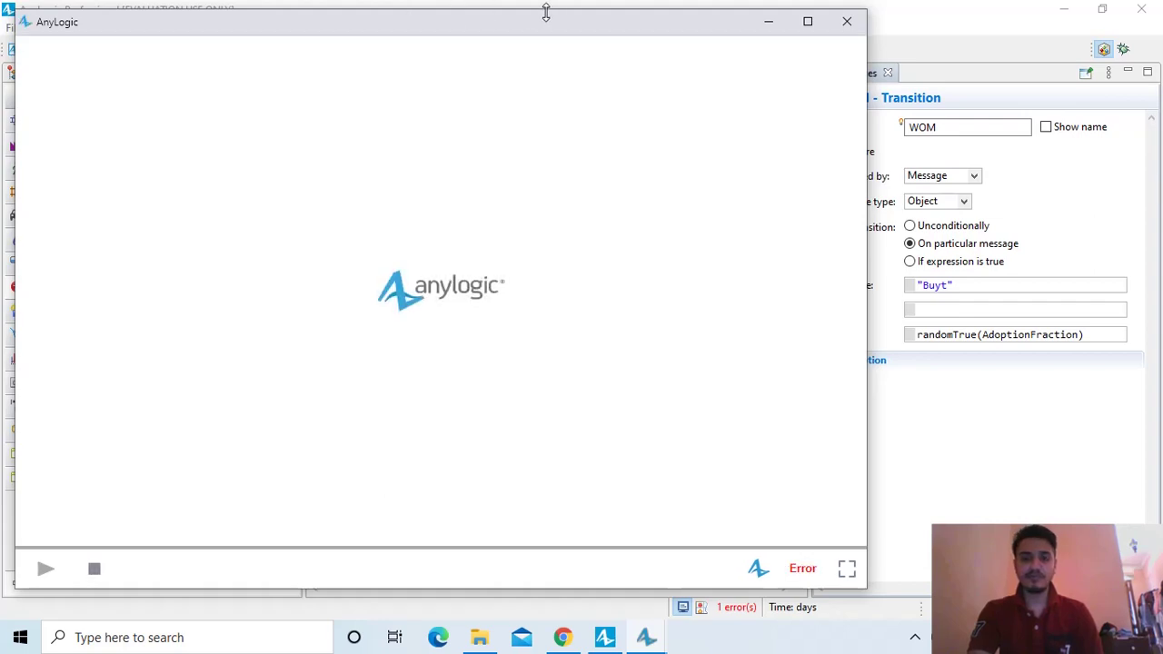
pyautogui.click(769, 21)
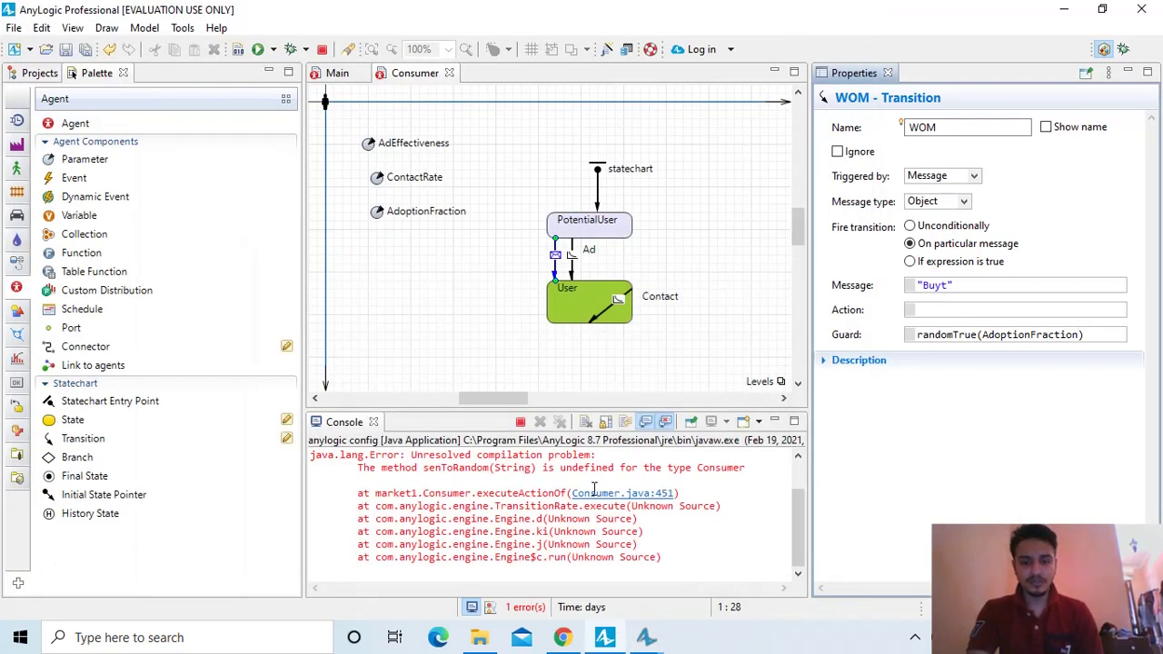
pyautogui.scroll(2, 594, 491)
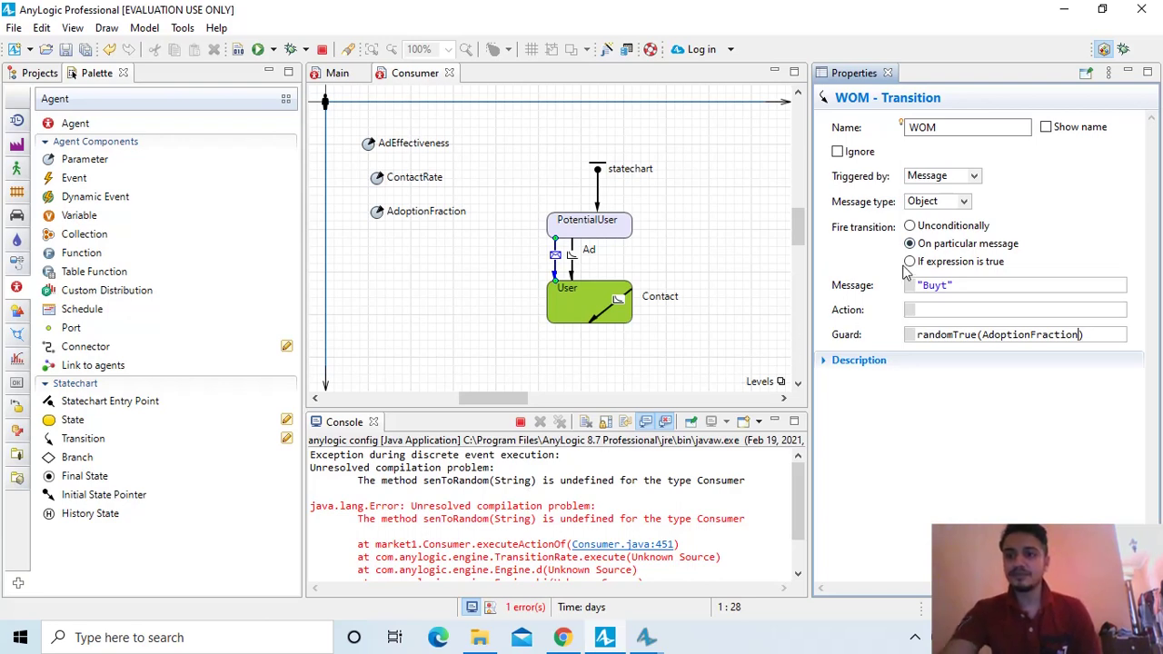
# - Set the WOM transition's message type to String and its trigger message to "Buy"
pyautogui.click(966, 202)
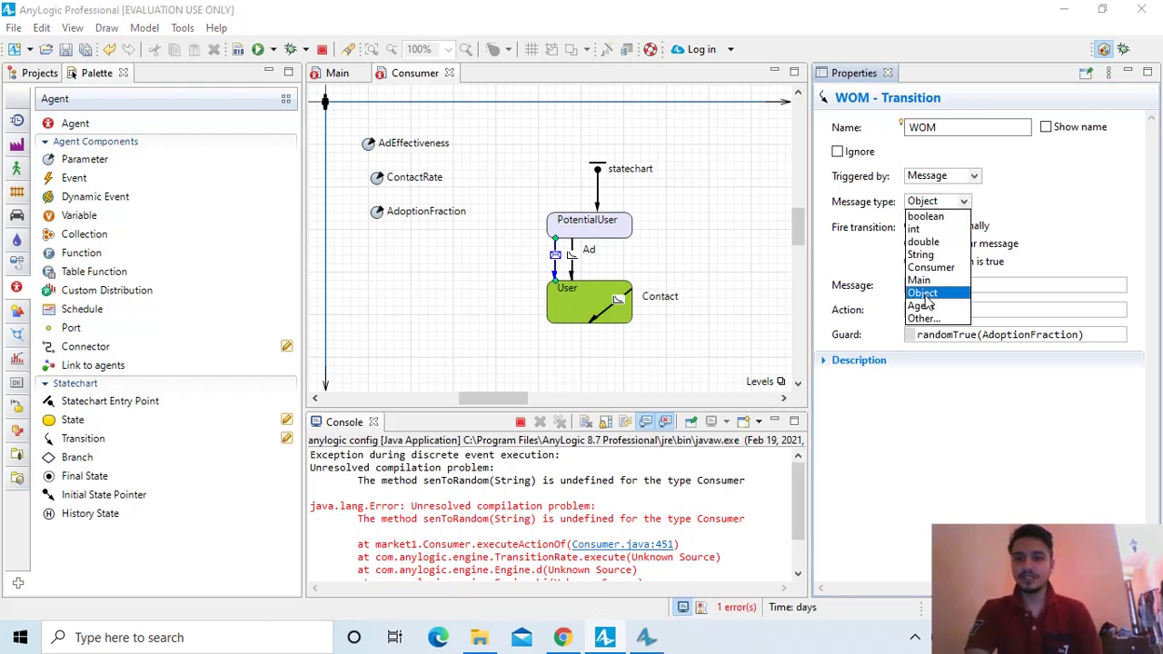
pyautogui.click(920, 255)
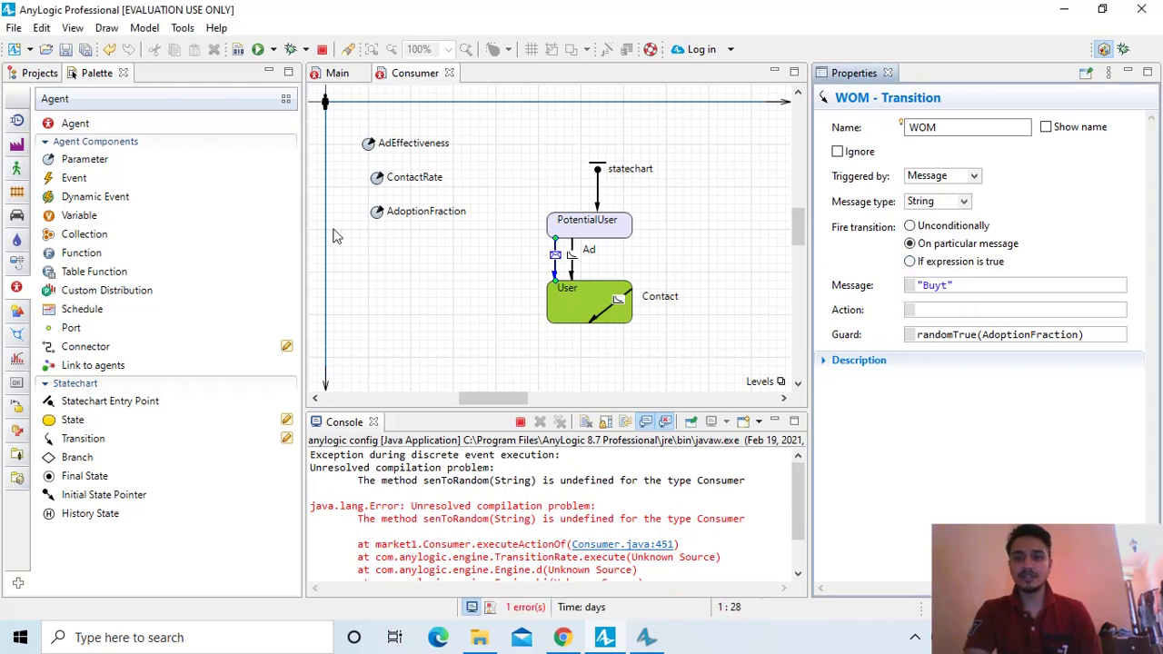
pyautogui.click(947, 286)
pyautogui.press('BackSpace')
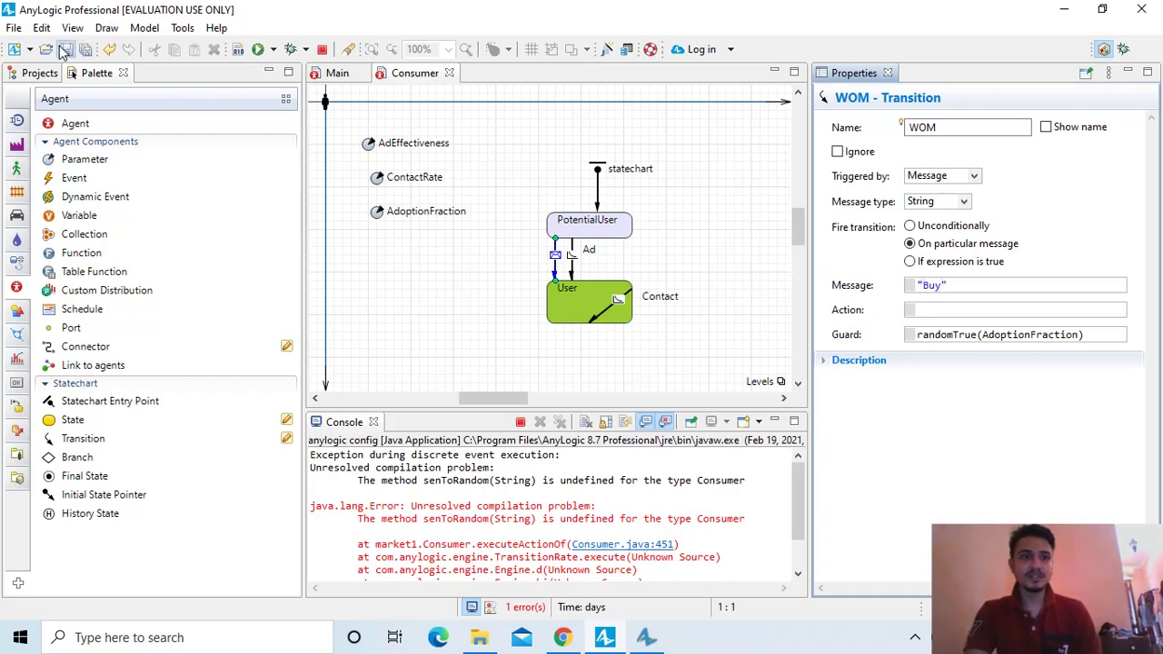
# - Run the model to test the WOM transition, then return to the Consumer diagram
pyautogui.click(258, 53)
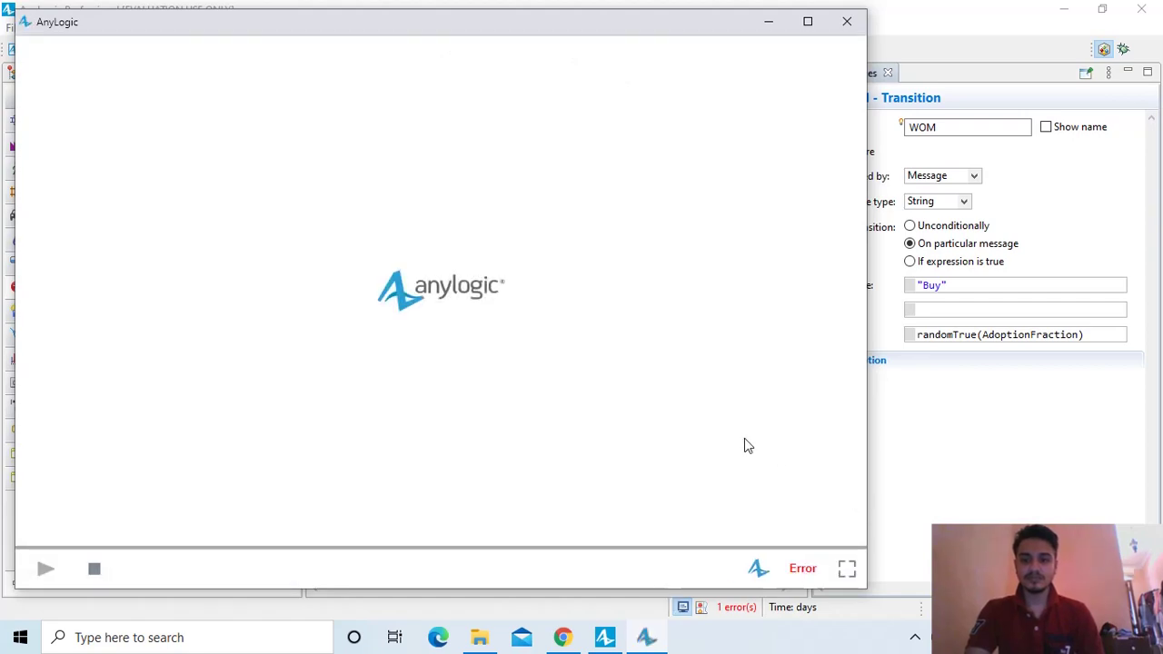
pyautogui.click(1064, 11)
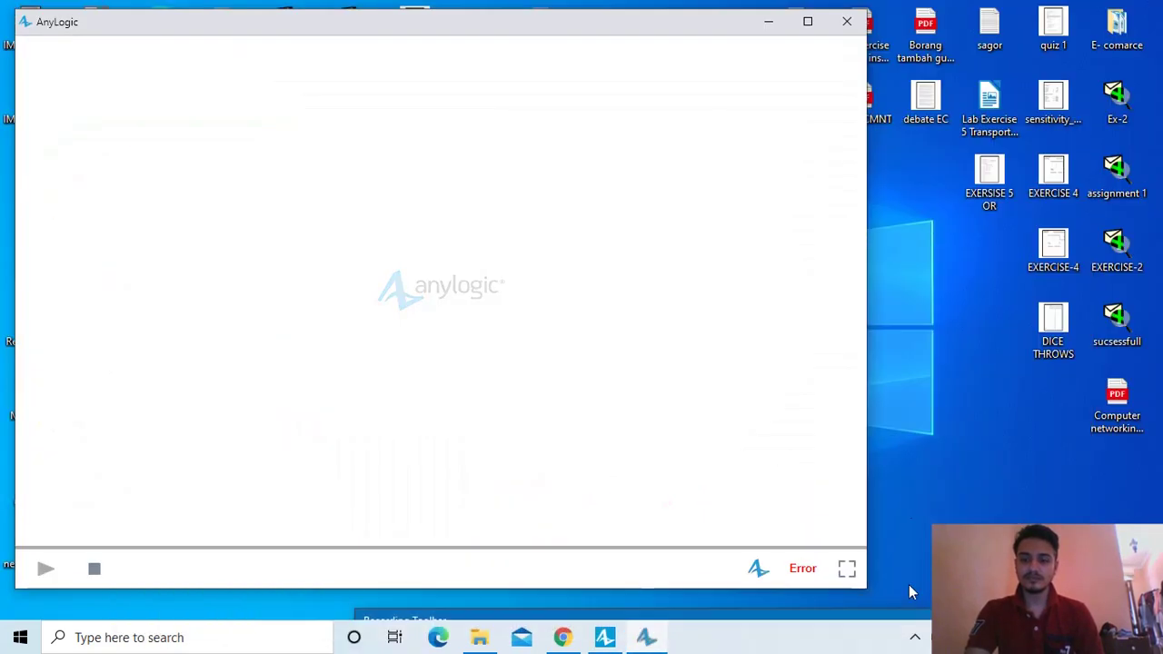
pyautogui.moveTo(918, 618)
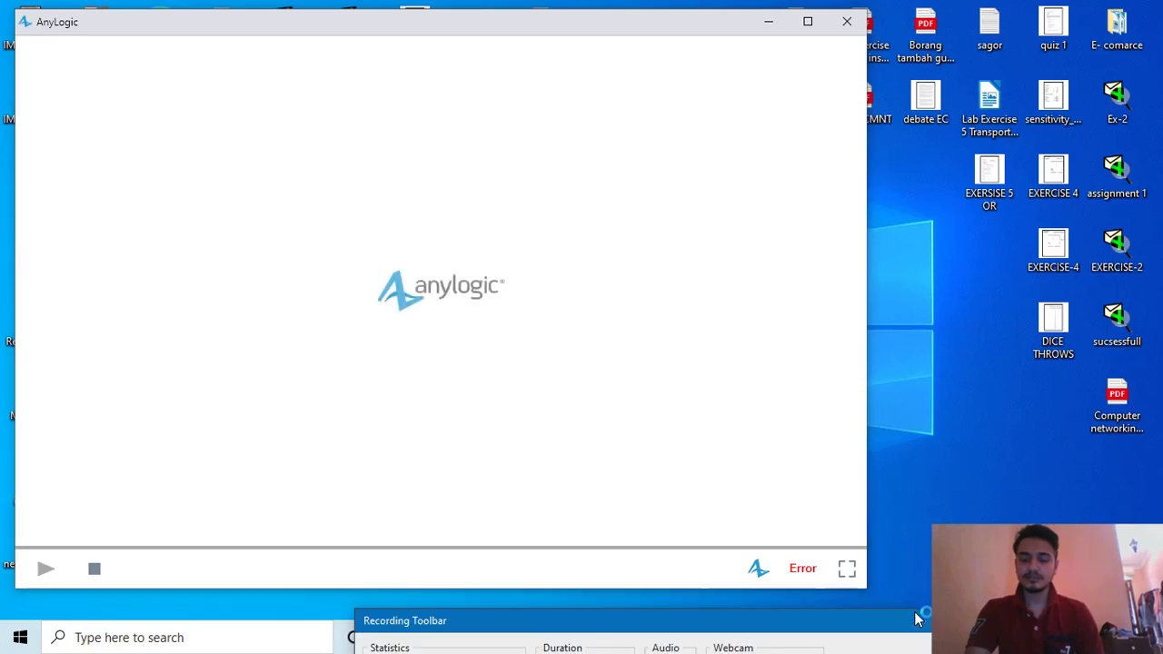
pyautogui.click(882, 533)
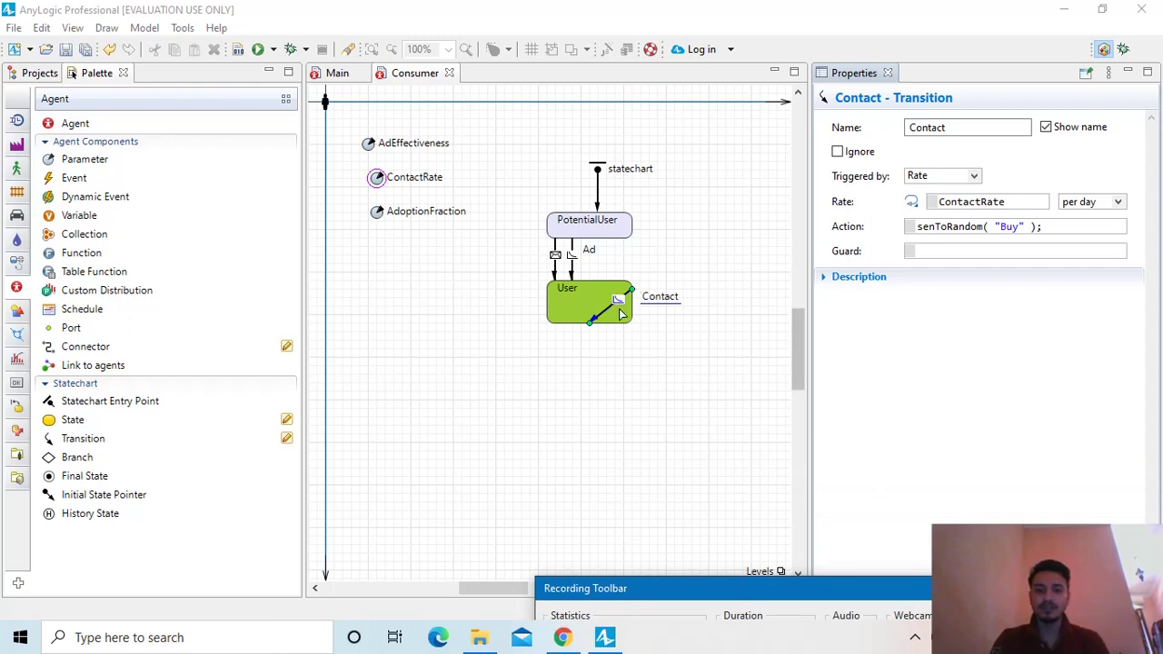
# - Correct the Contact transition's action to sendToRandom( "Buy" ); and save the model
pyautogui.click(616, 305)
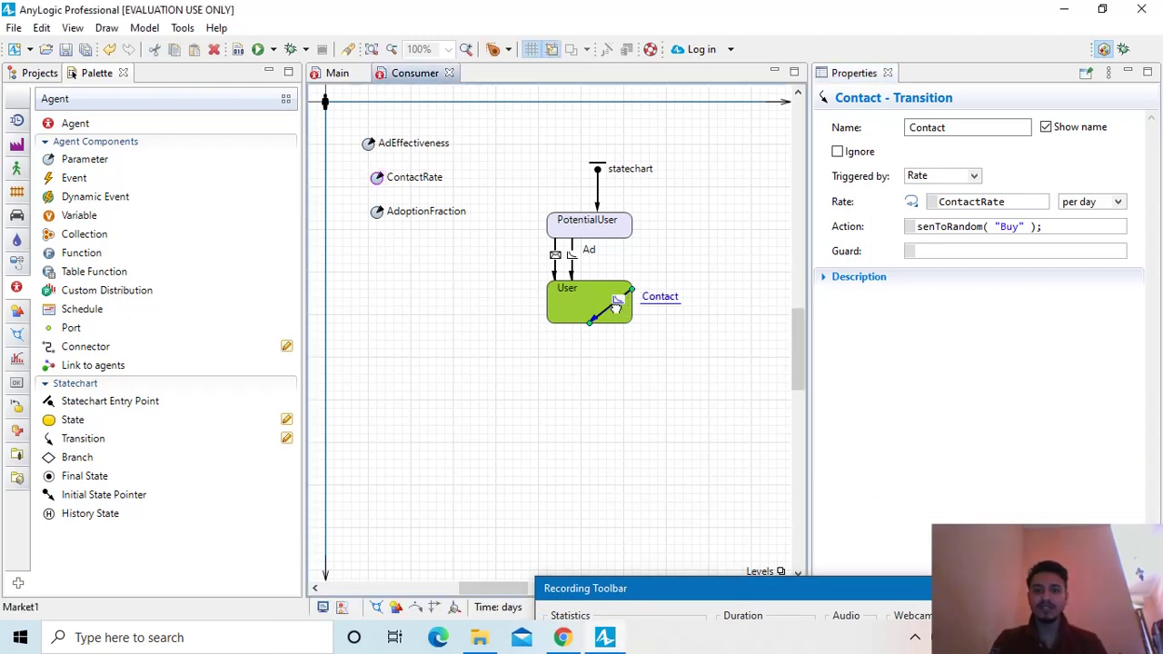
pyautogui.click(938, 227)
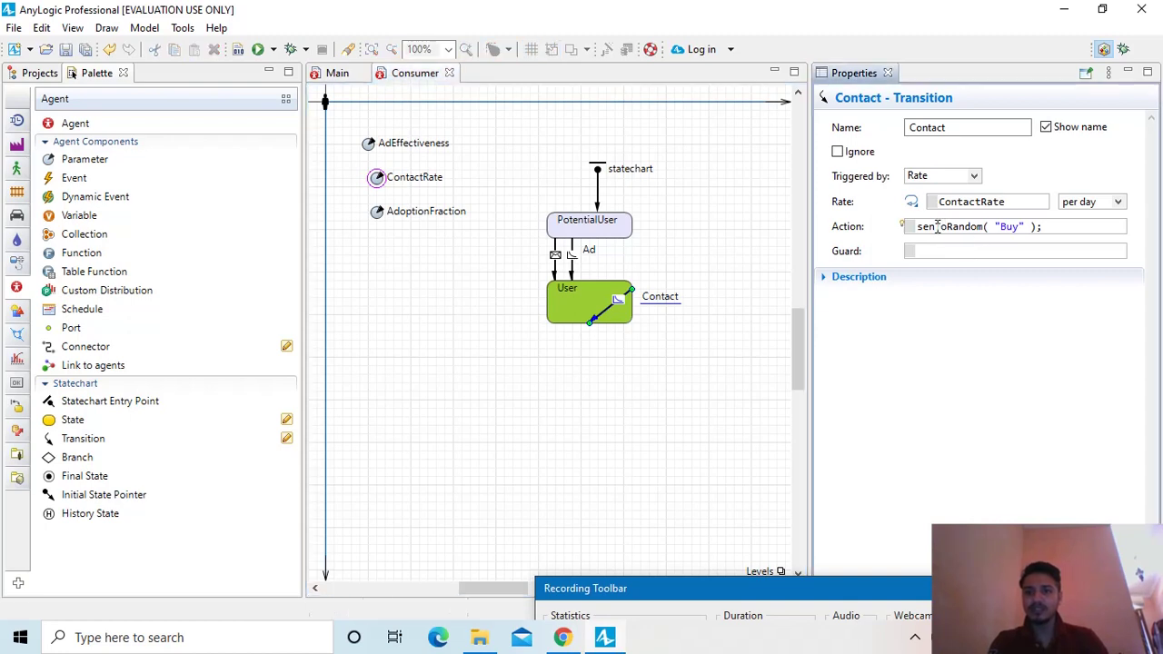
pyautogui.write('d')
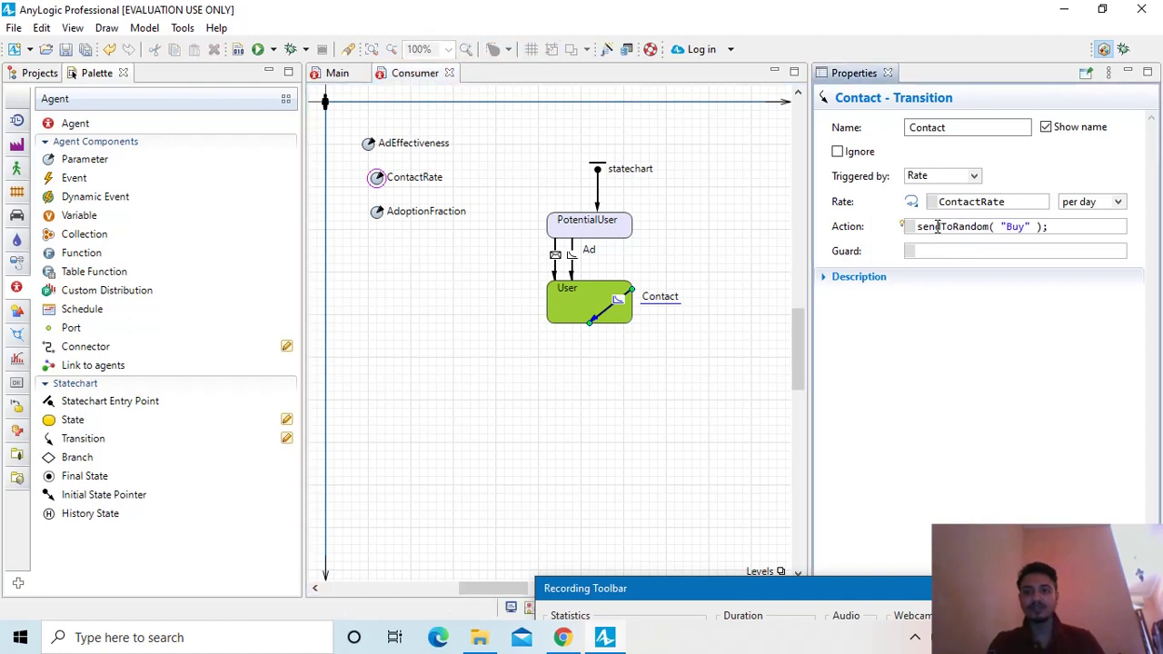
pyautogui.click(64, 51)
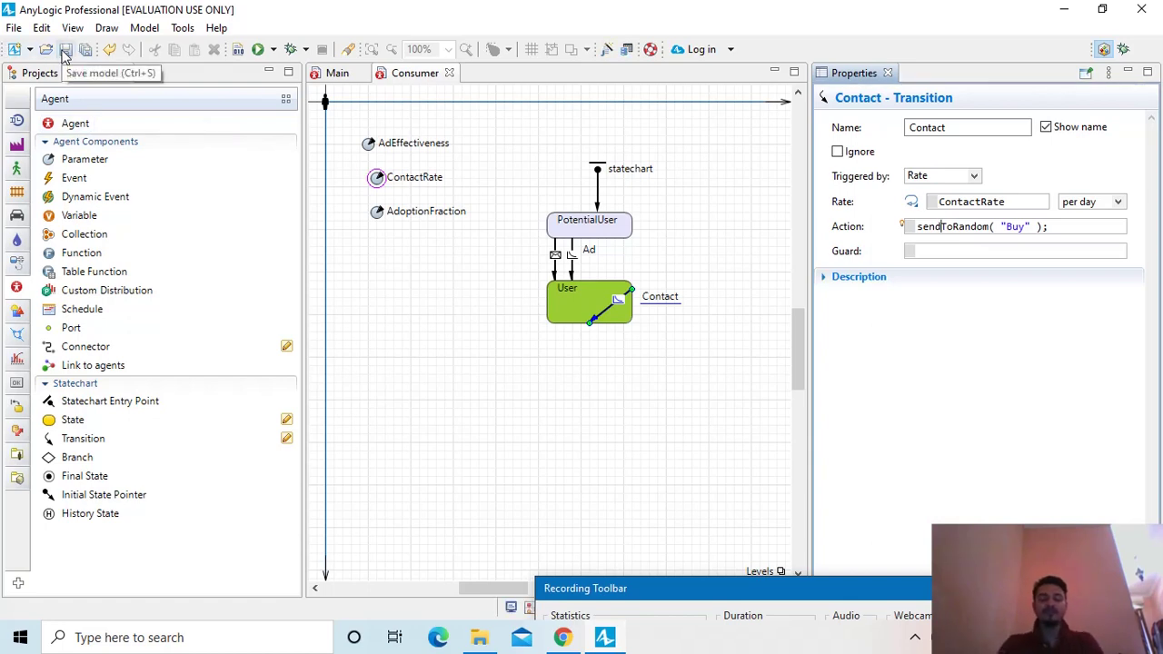
# - Run the model to test the corrected Contact action, then return to the Consumer diagram
pyautogui.click(259, 49)
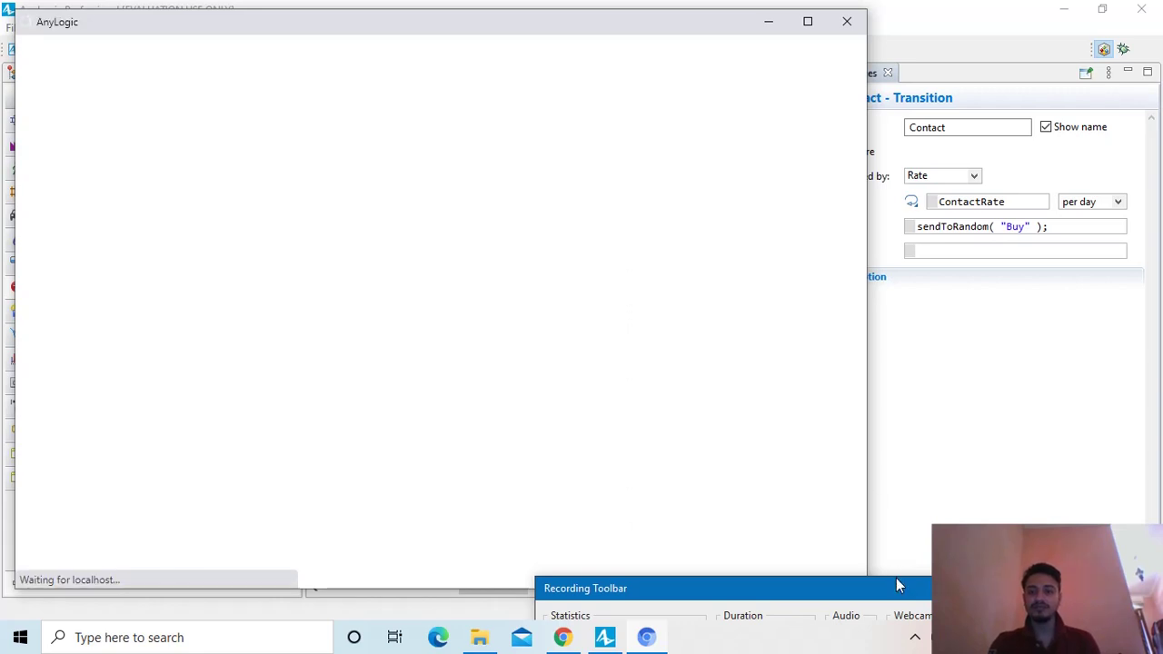
pyautogui.moveTo(887, 591)
pyautogui.moveTo(889, 599); pyautogui.dragTo(889, 614)
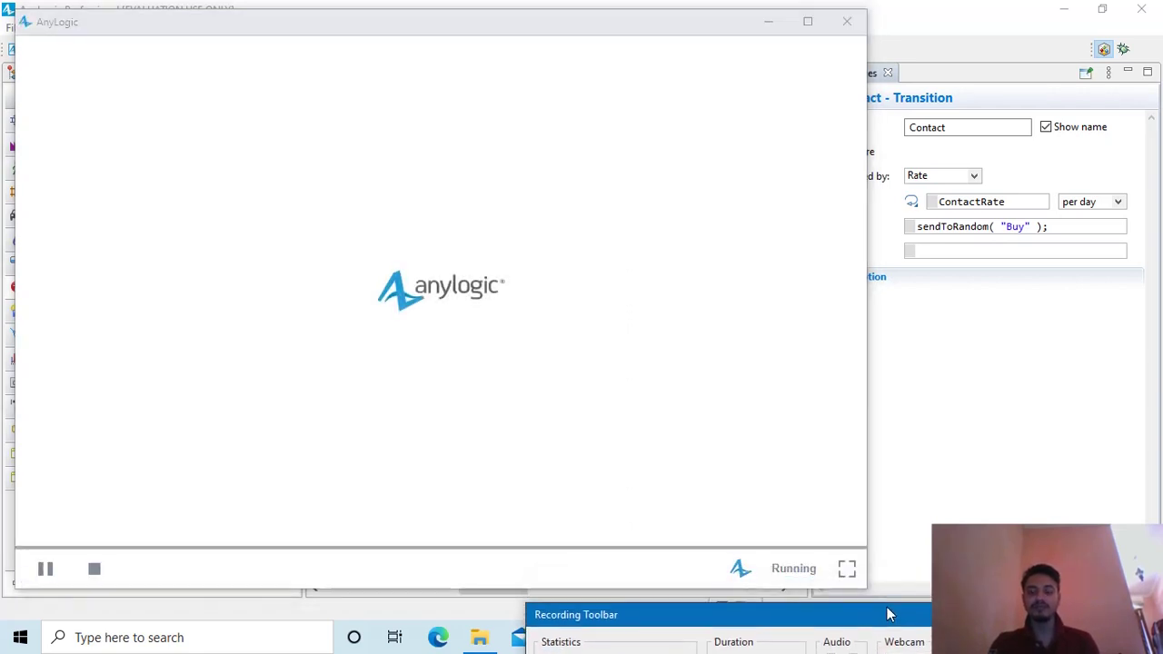
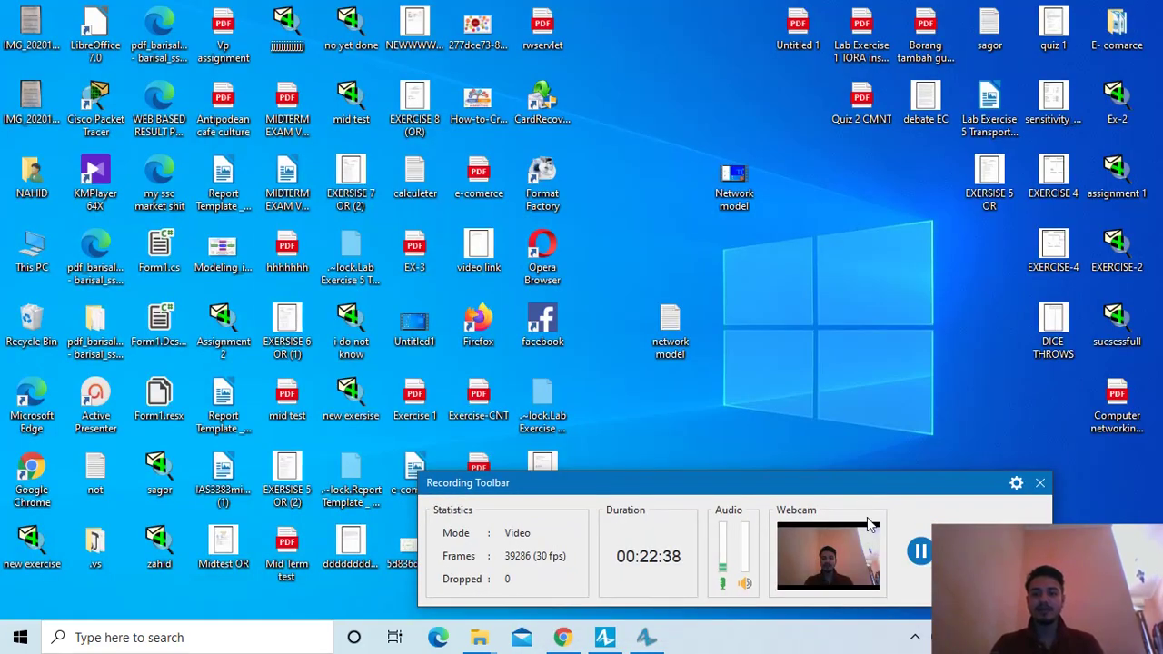
pyautogui.click(604, 637)
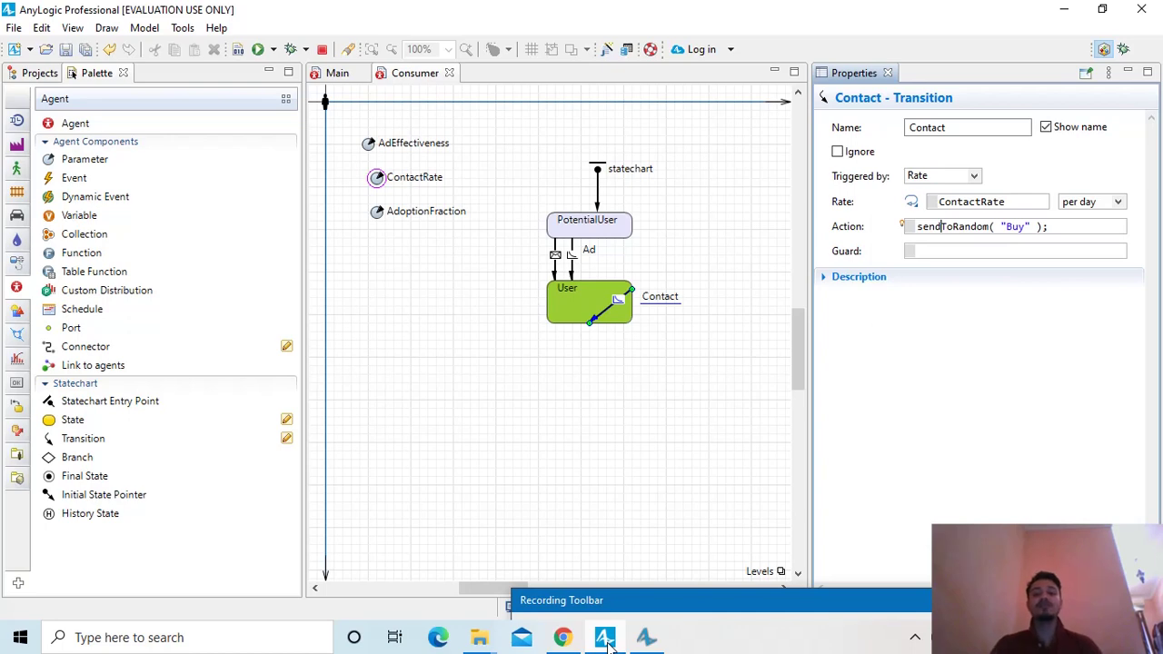
# - Add a parameter named Discard below AdoptionFraction in the Consumer agent
pyautogui.click(617, 396)
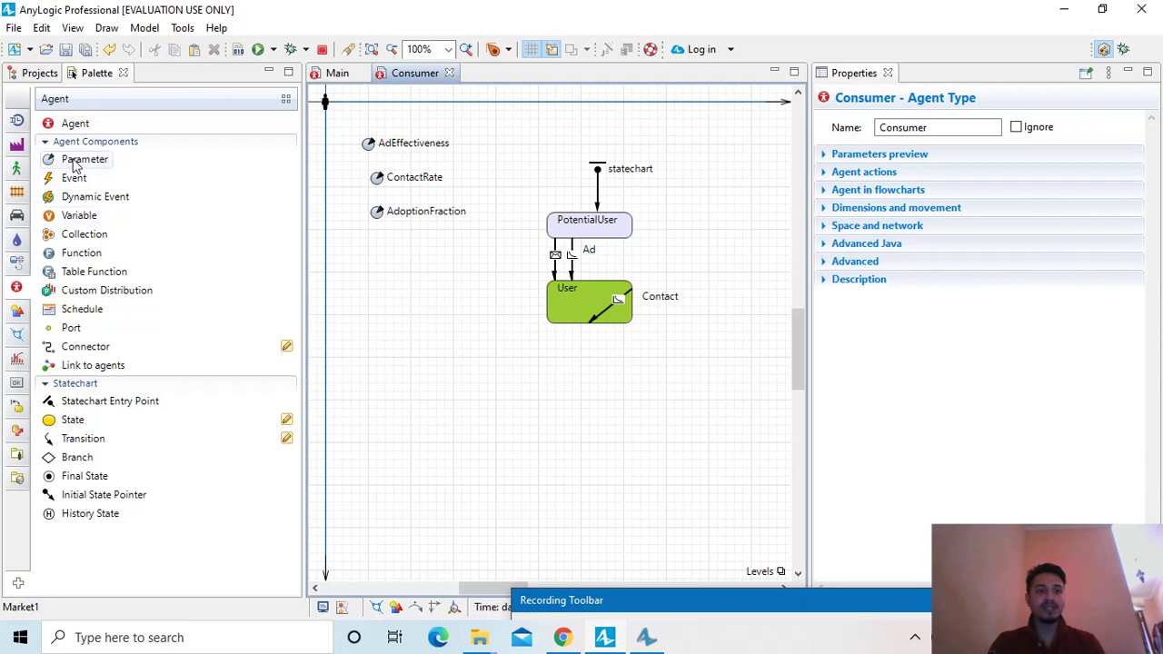
pyautogui.moveTo(77, 166); pyautogui.dragTo(376, 246)
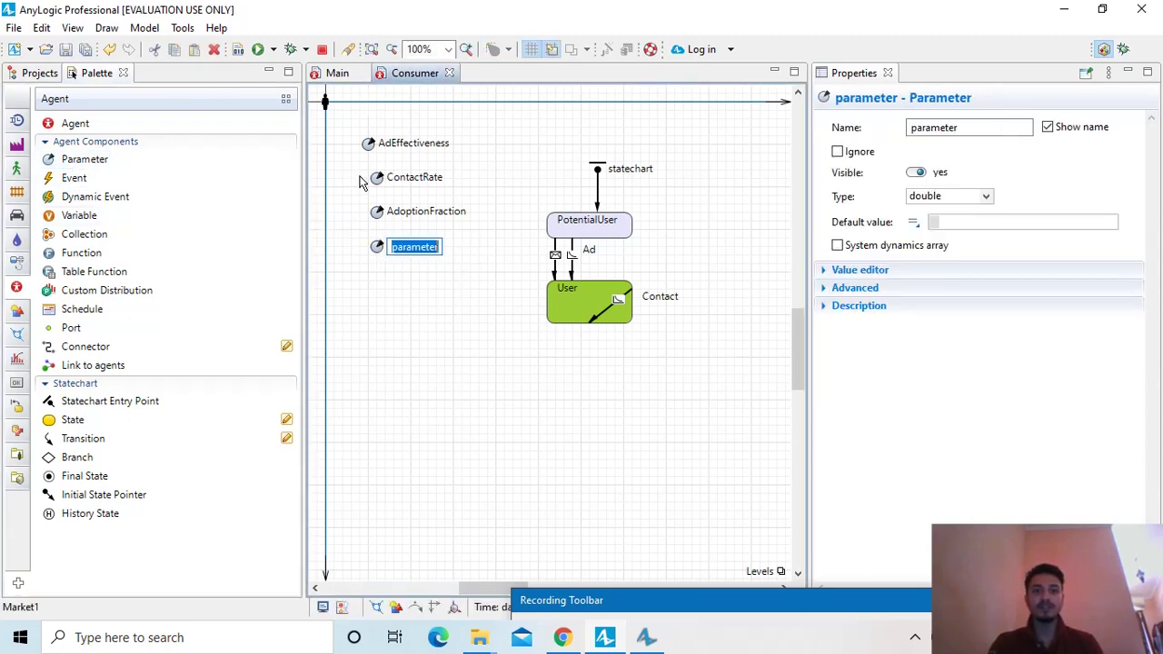
pyautogui.click(376, 251)
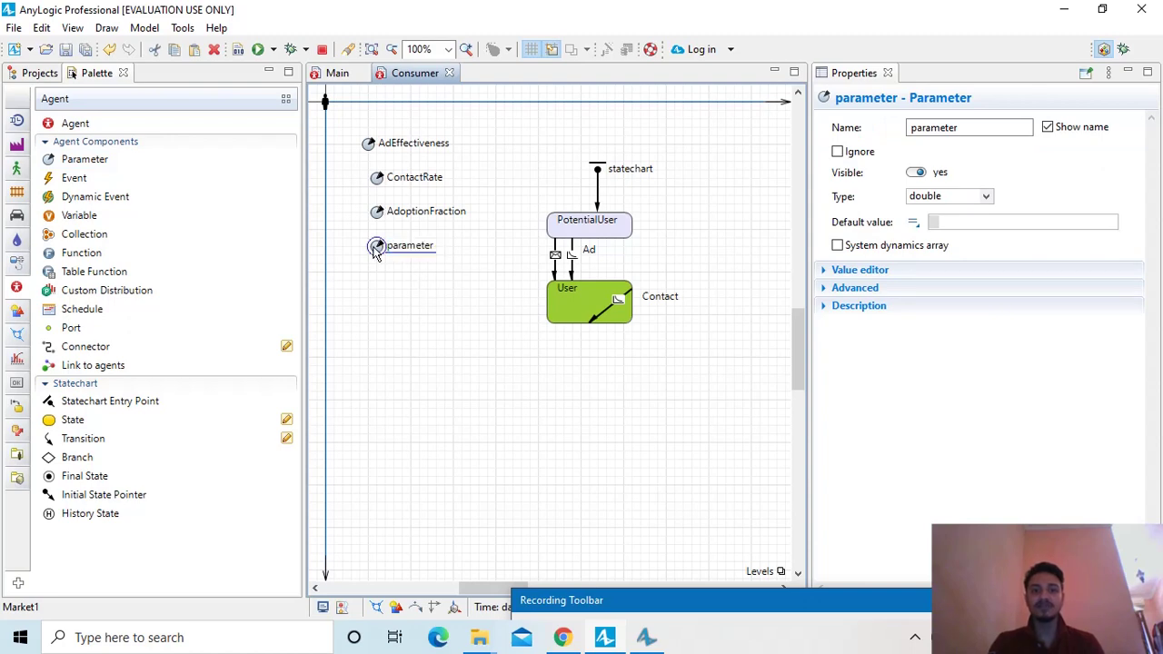
pyautogui.doubleClick(990, 127)
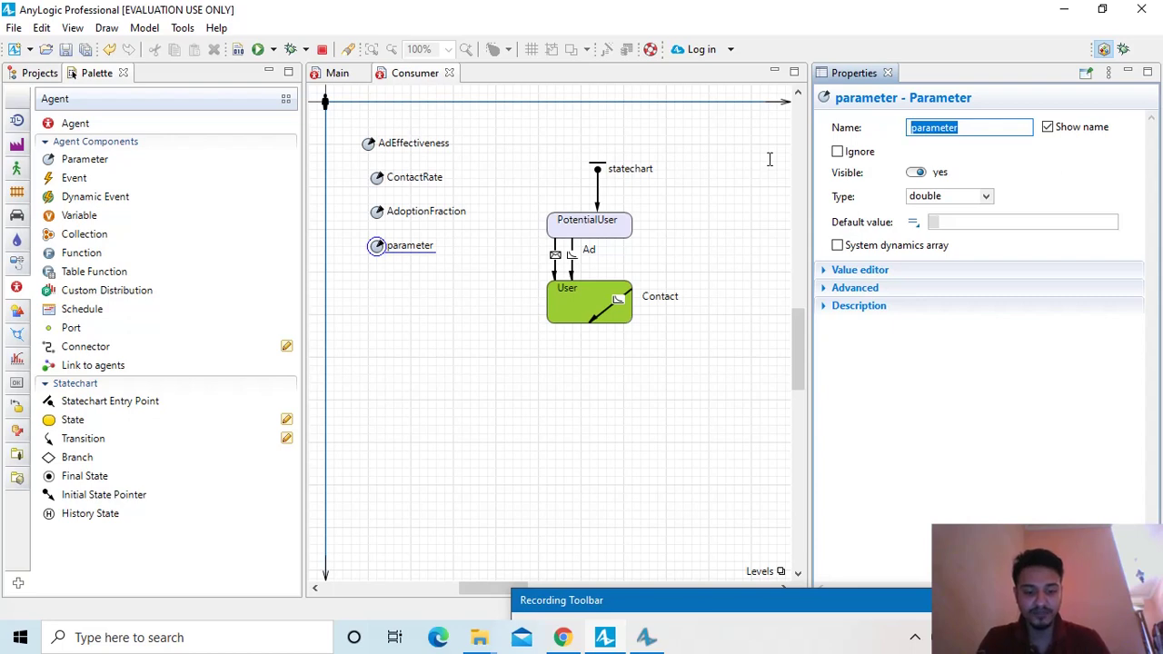
pyautogui.write('Disca')
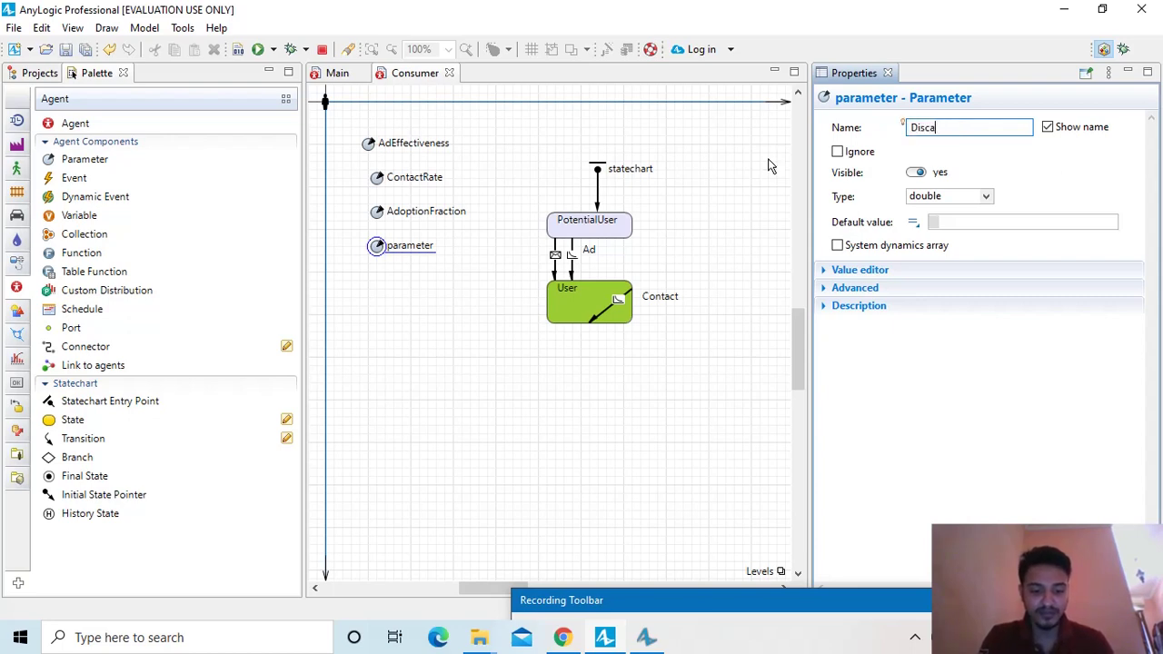
pyautogui.write('rd')
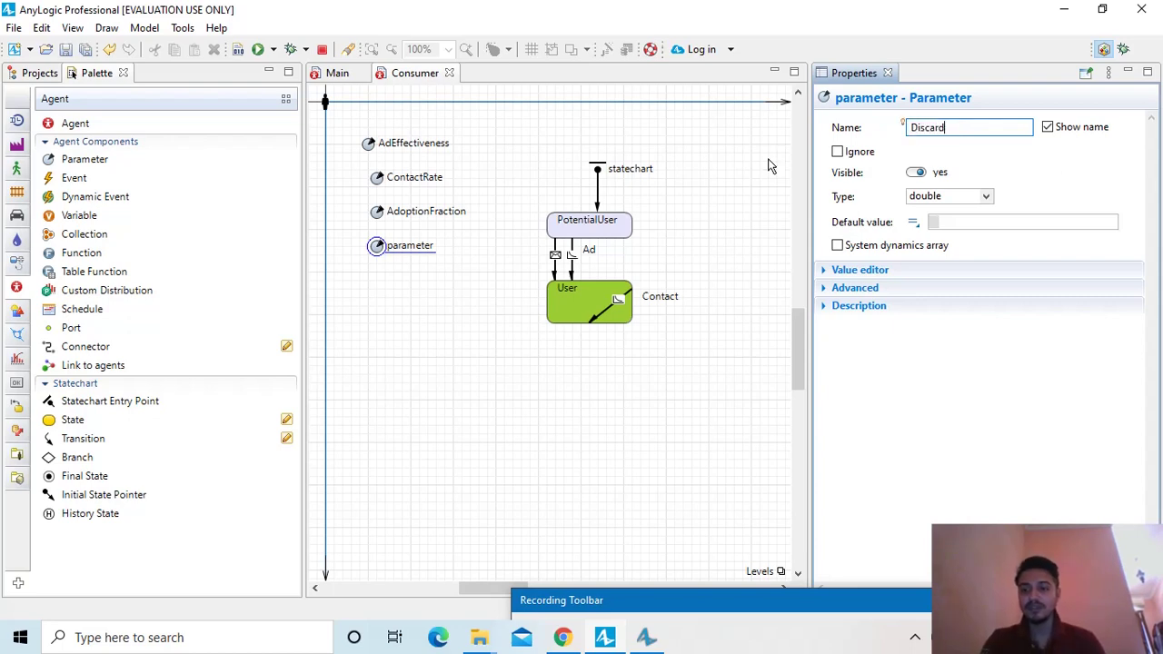
# - Set the Discard parameter's type to Time, its unit to months and its default value to 6
pyautogui.click(986, 197)
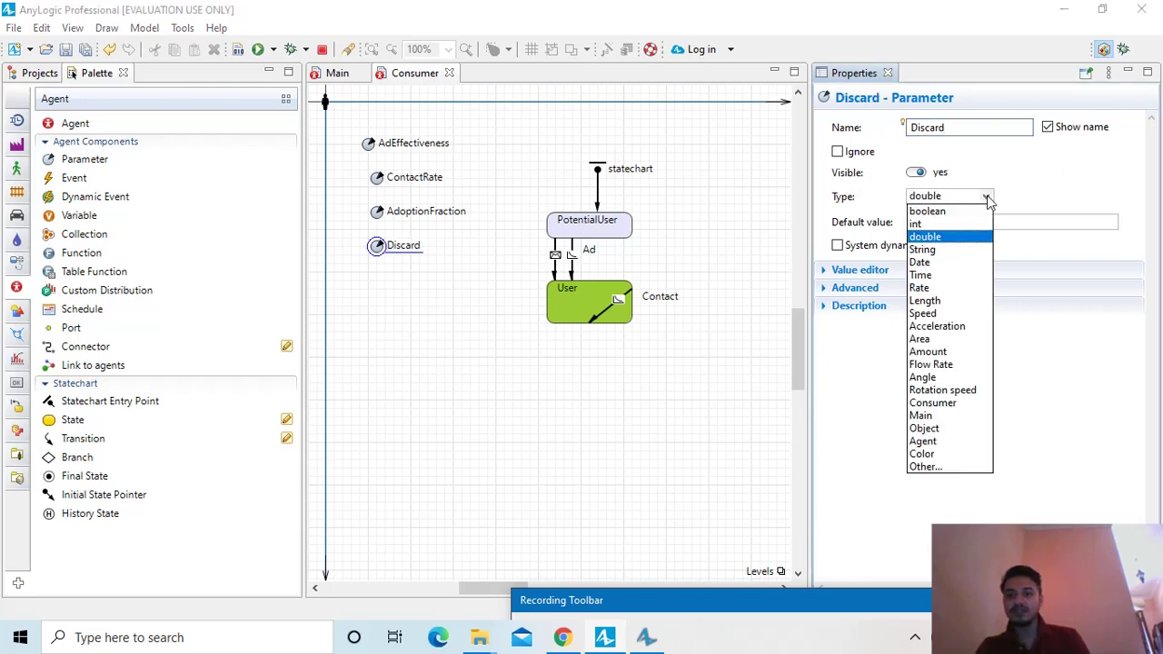
pyautogui.click(925, 278)
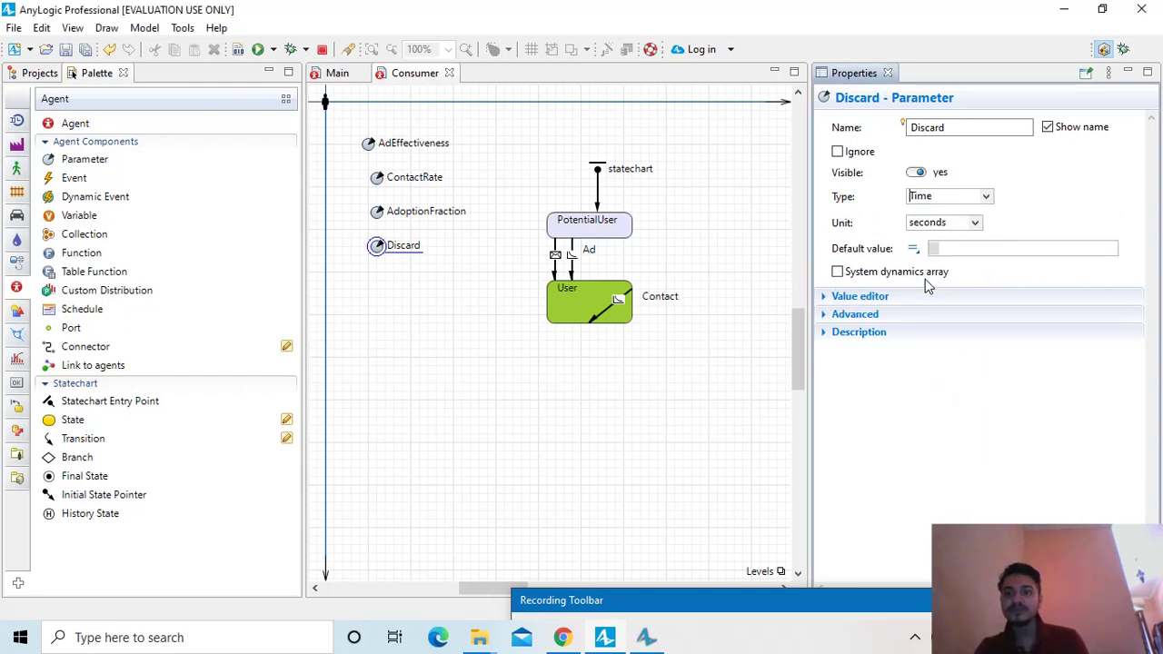
pyautogui.click(974, 225)
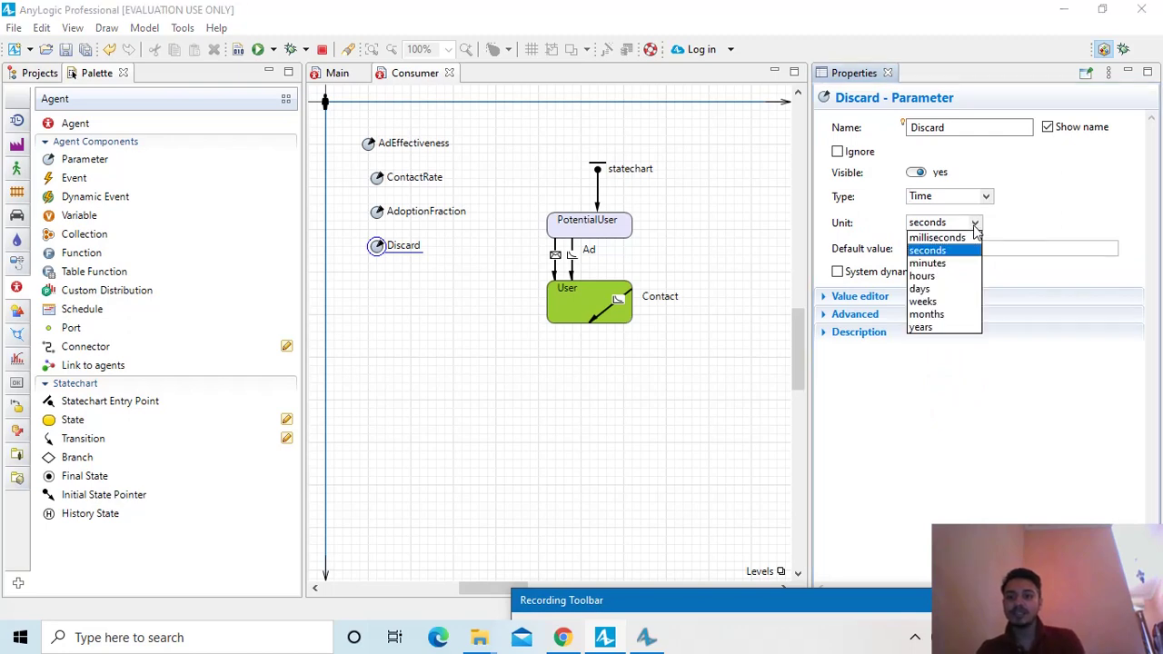
pyautogui.click(919, 314)
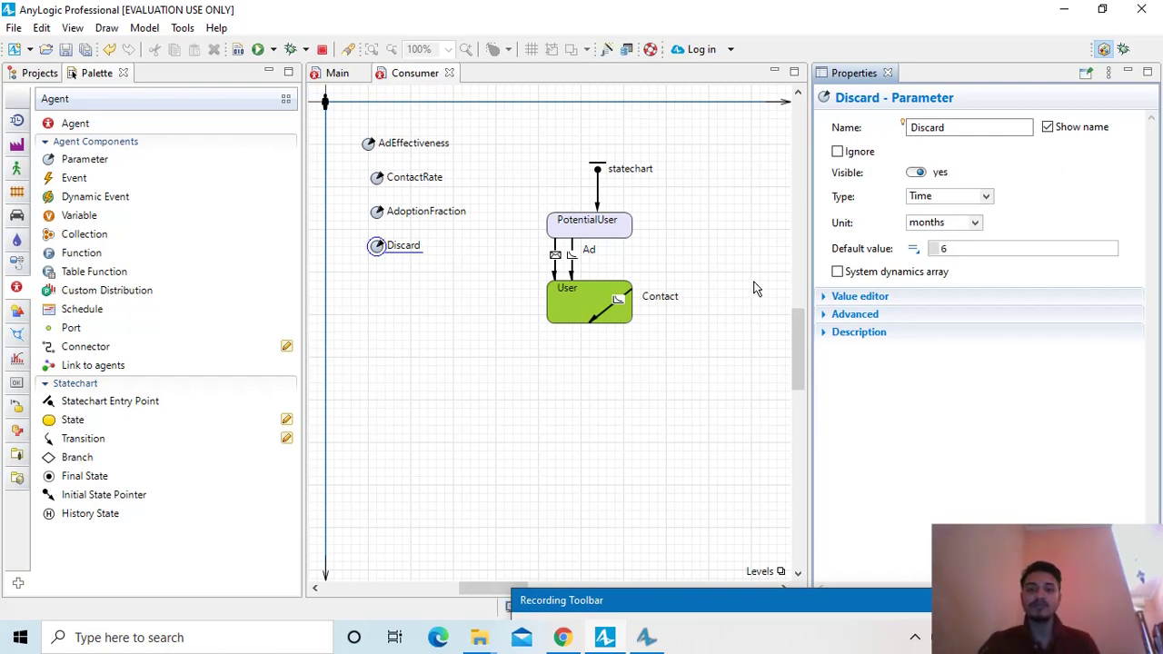
pyautogui.click(633, 408)
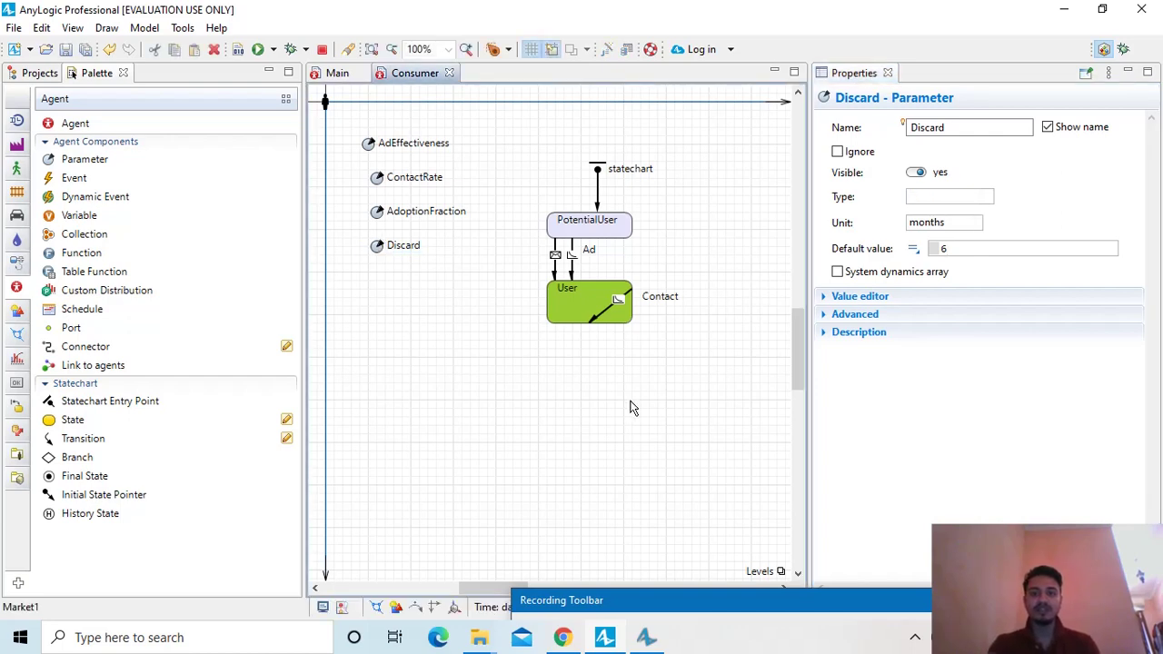
pyautogui.click(711, 300)
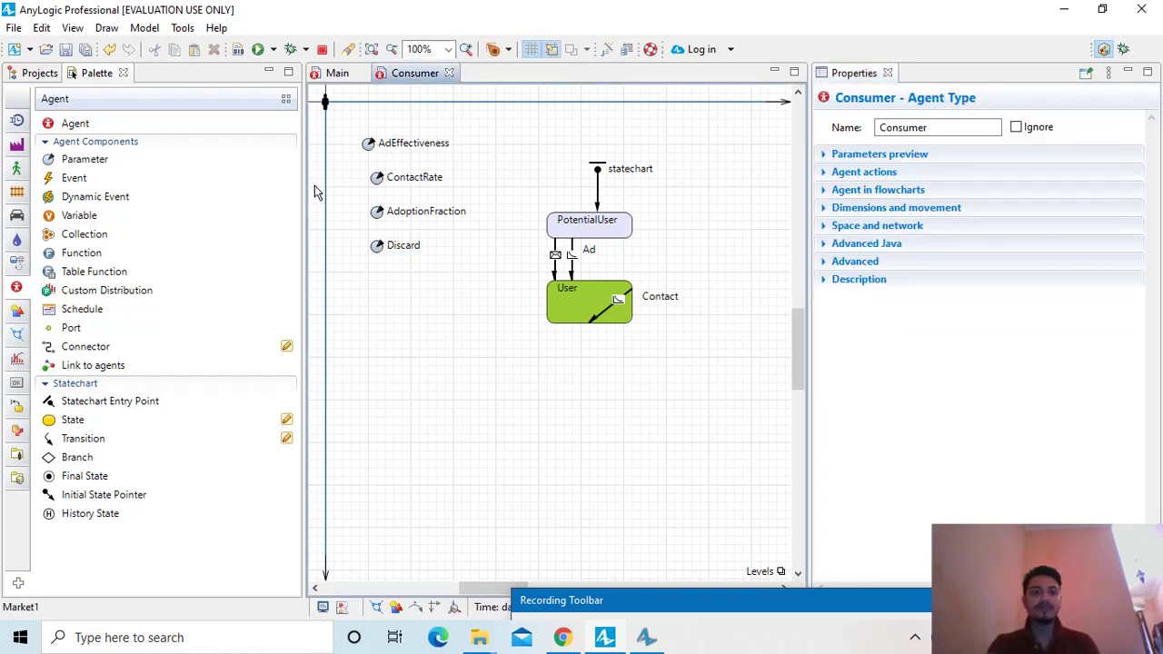
pyautogui.click(77, 441)
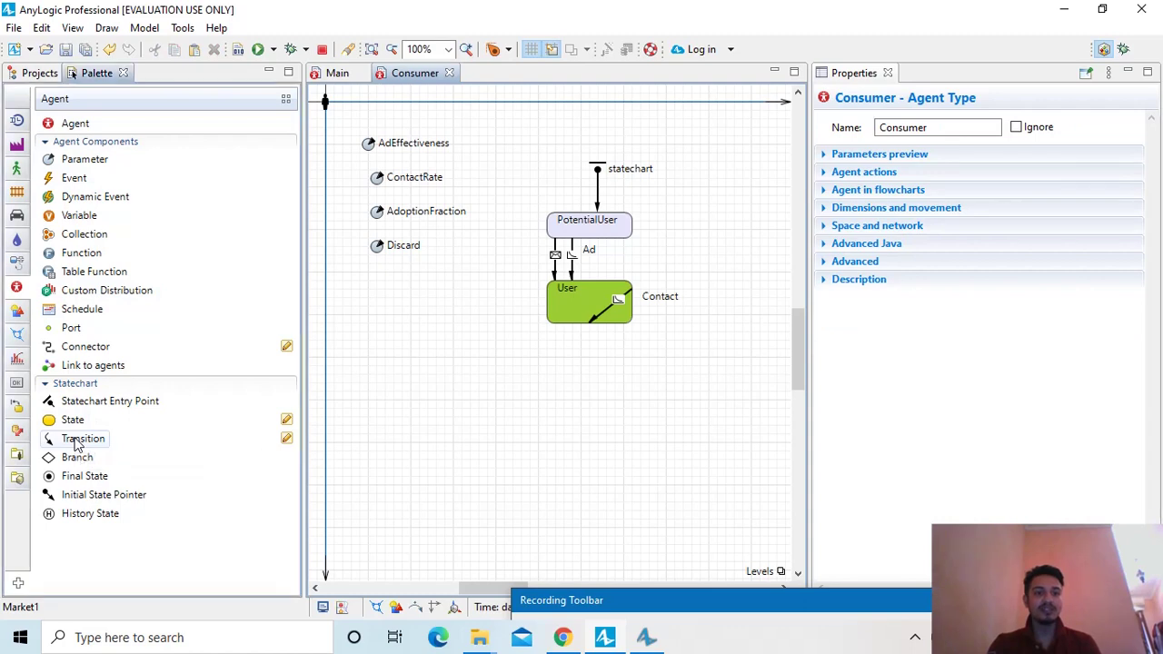
pyautogui.click(77, 441)
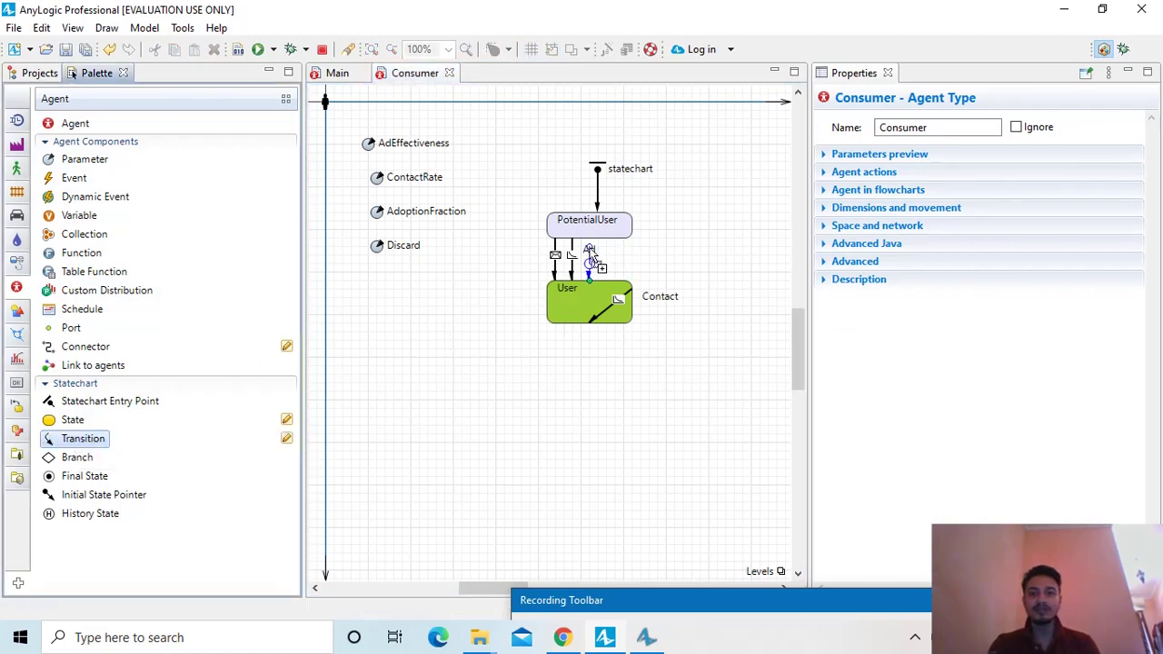
pyautogui.moveTo(590, 250); pyautogui.dragTo(608, 250)
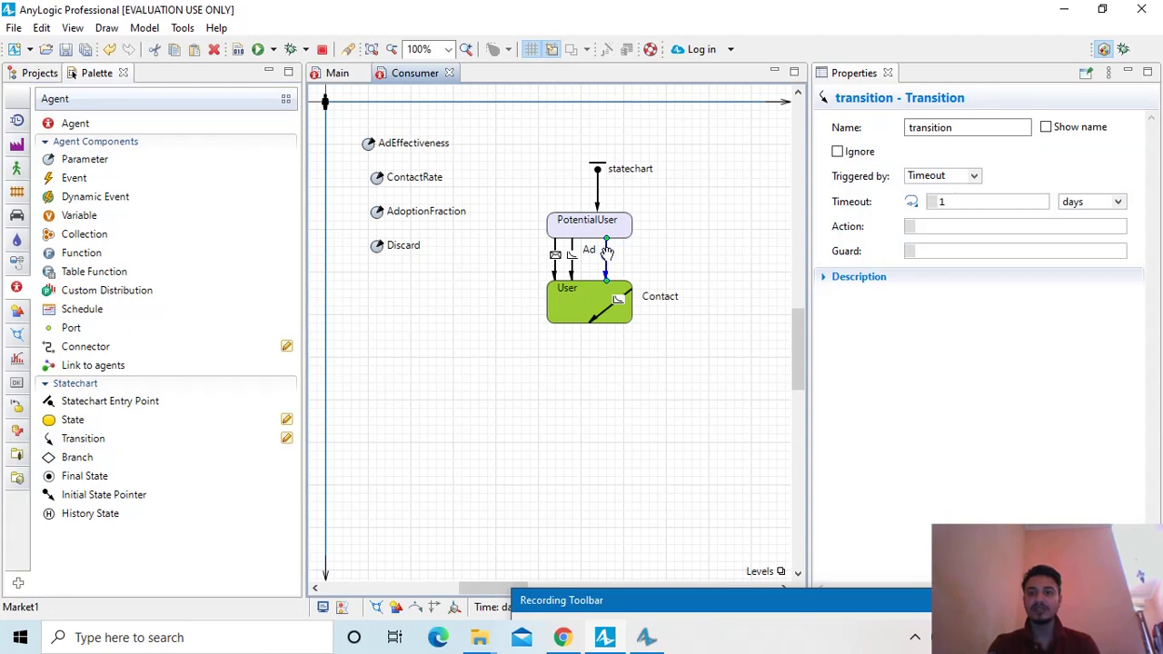
pyautogui.click(960, 128)
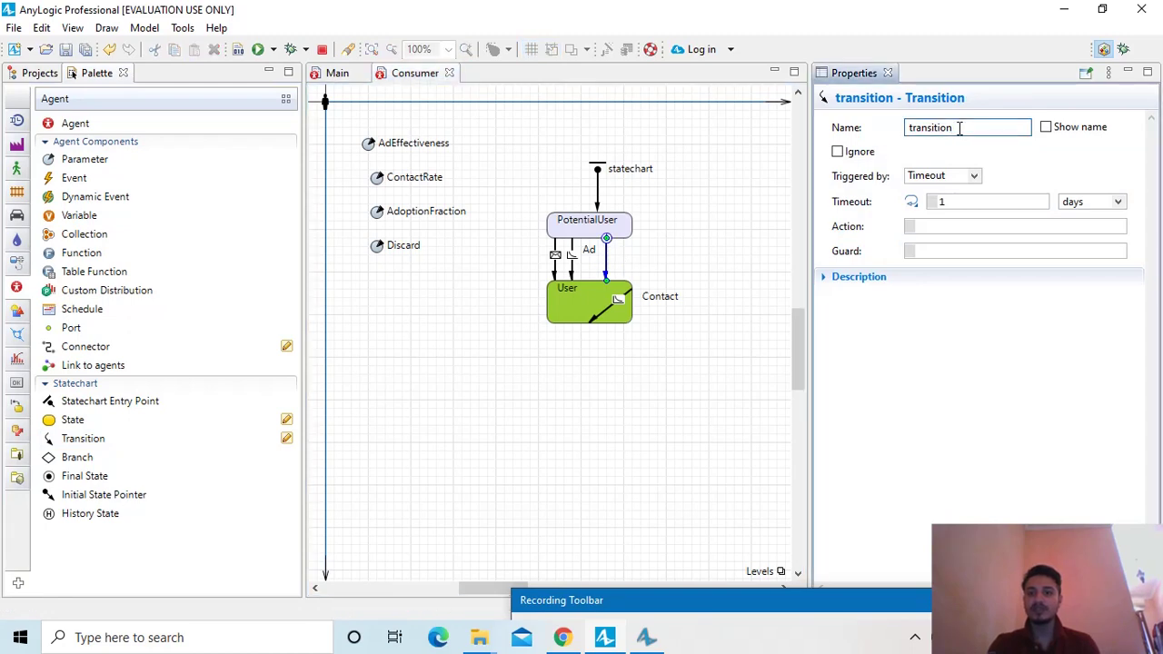
pyautogui.click(607, 249)
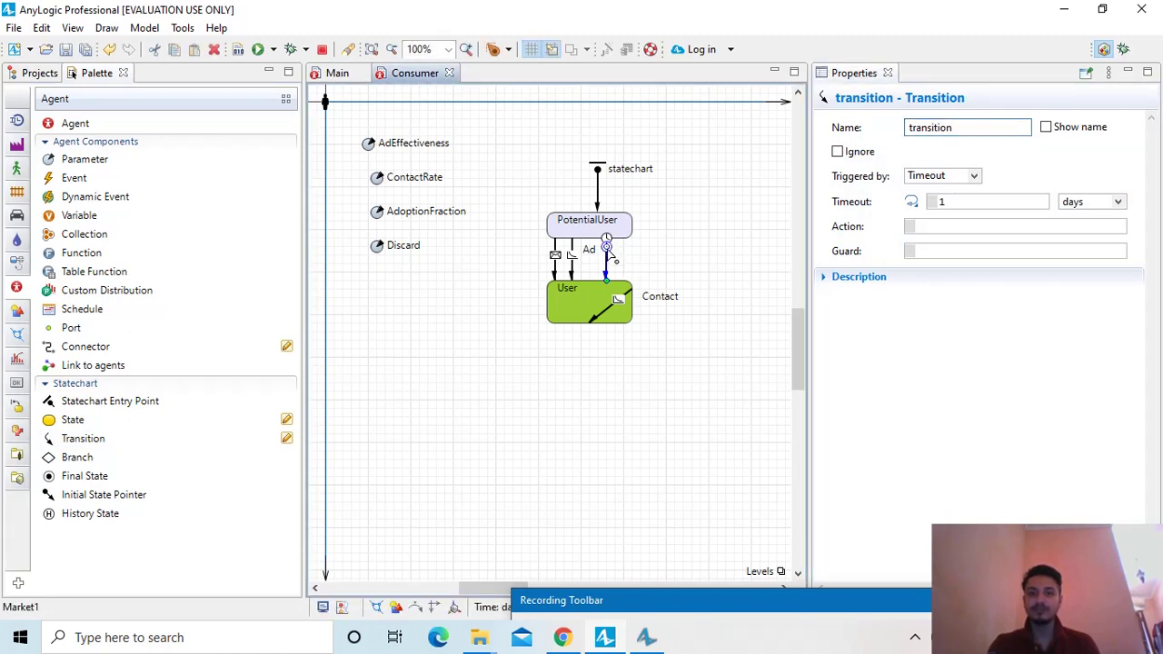
pyautogui.moveTo(611, 256); pyautogui.dragTo(608, 257)
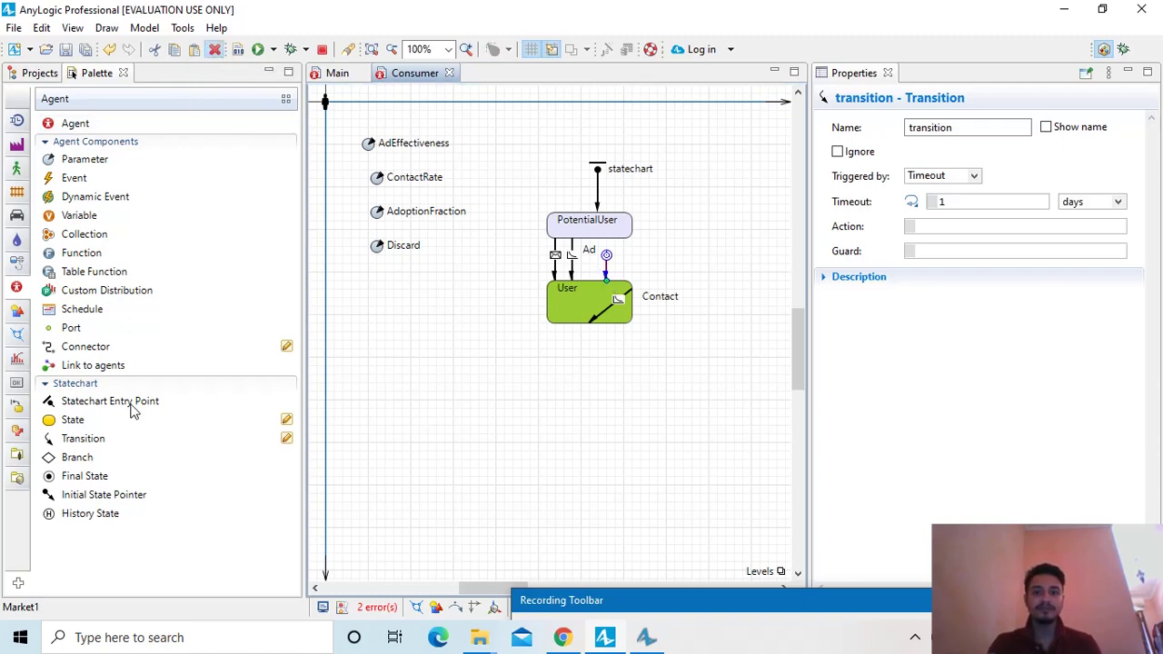
pyautogui.press('Delete')
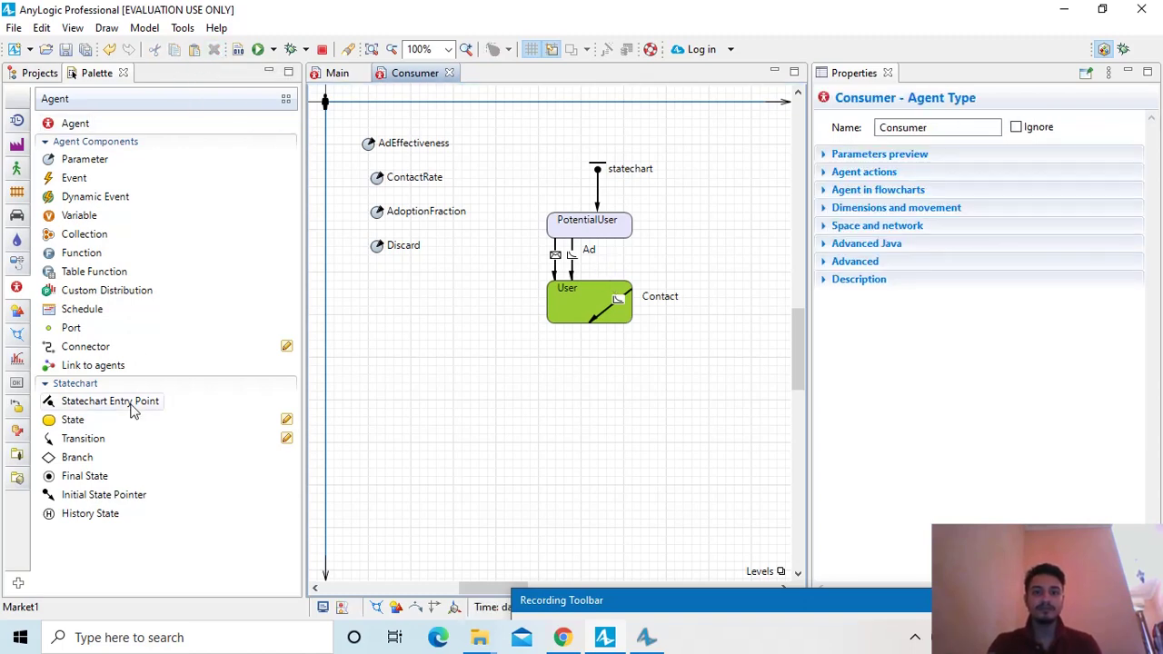
# - Draw a transition from the User state back to the PotentialUser state in the Consumer statechart
pyautogui.click(80, 442)
pyautogui.doubleClick(80, 442)
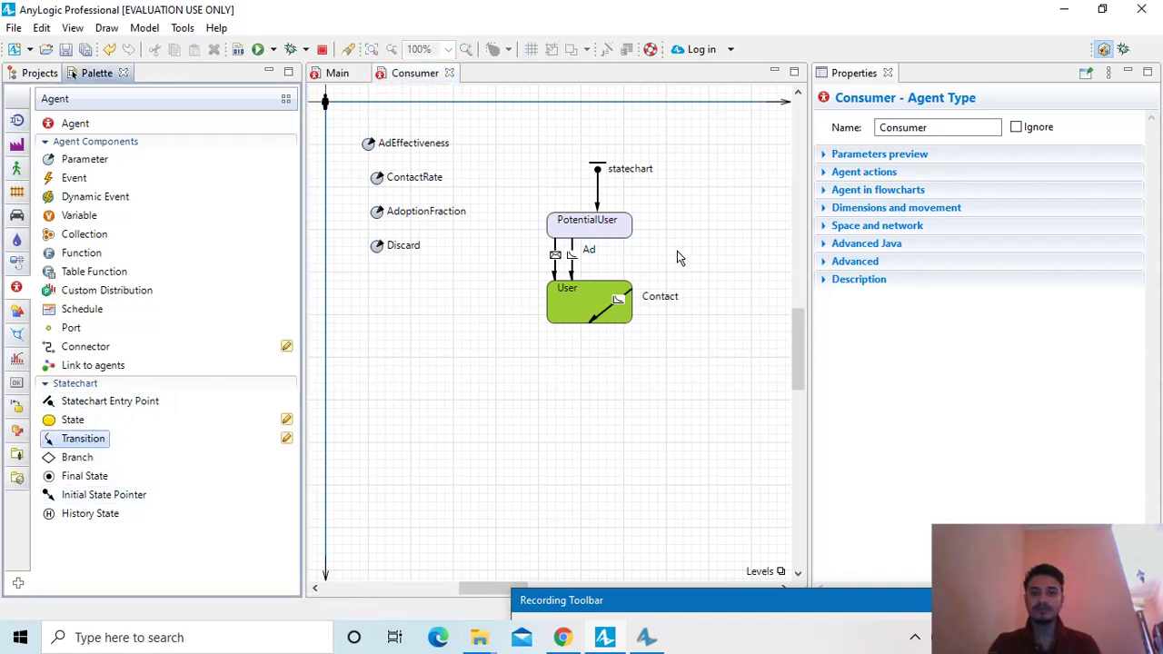
pyautogui.click(82, 441)
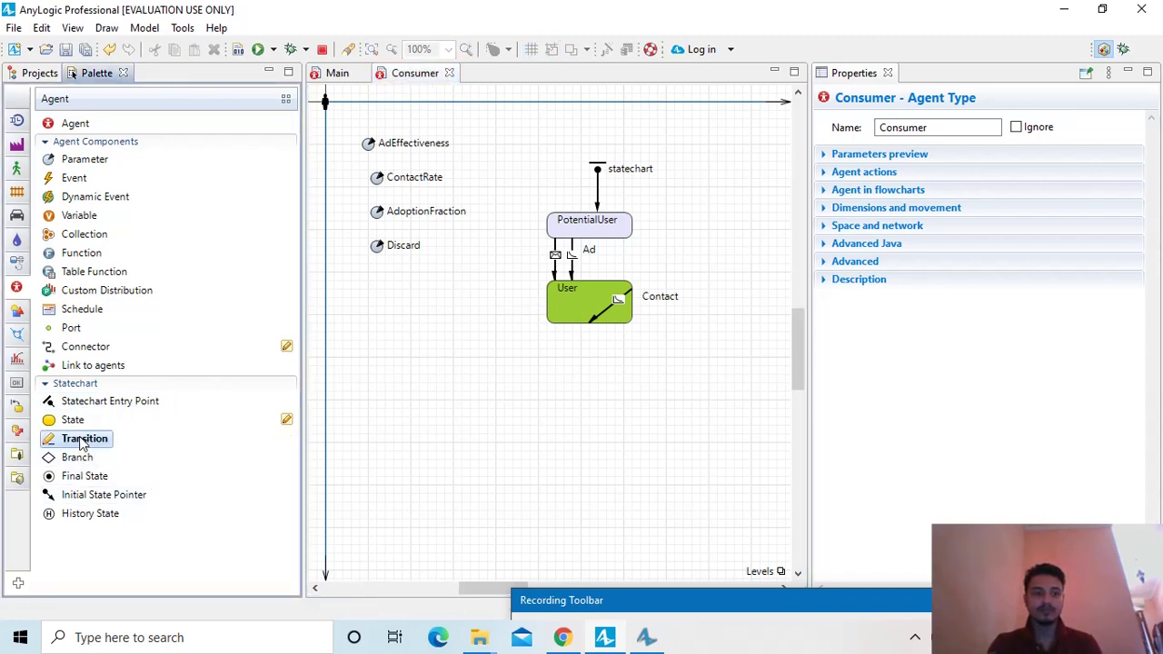
pyautogui.doubleClick(100, 439)
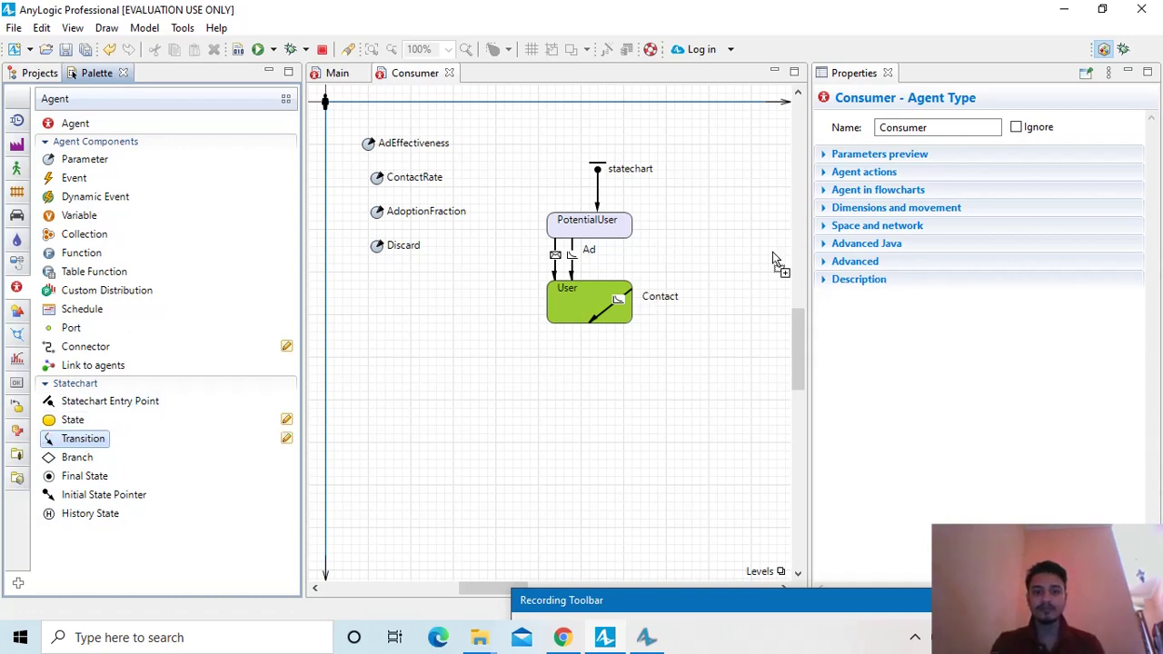
pyautogui.click(648, 289)
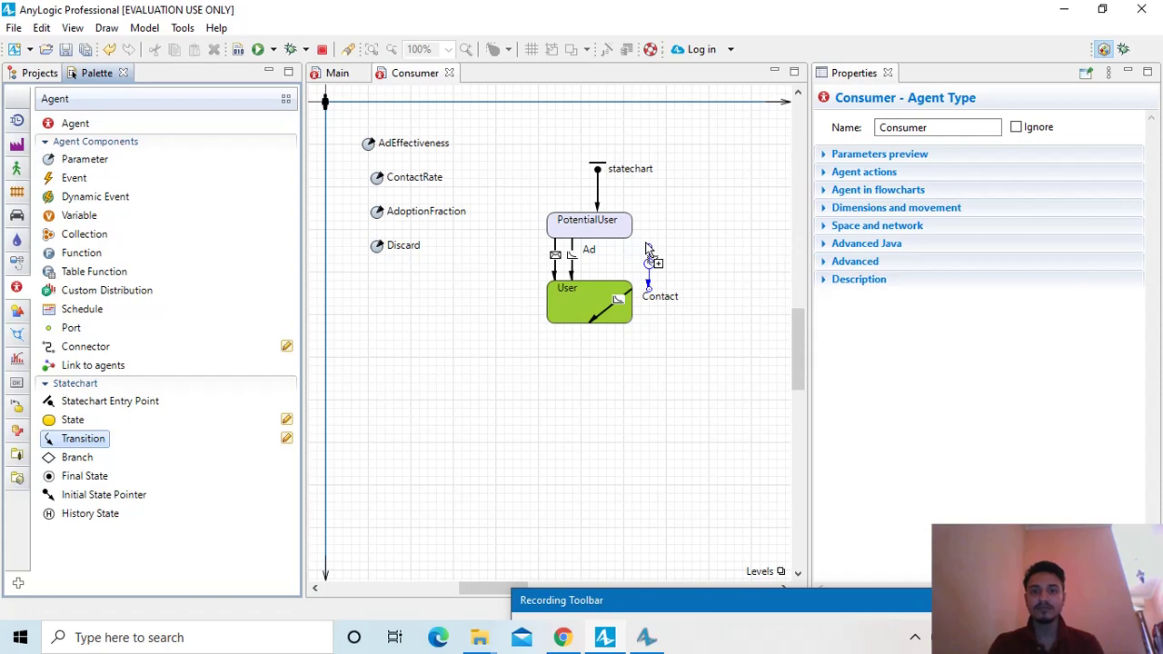
pyautogui.doubleClick(647, 247)
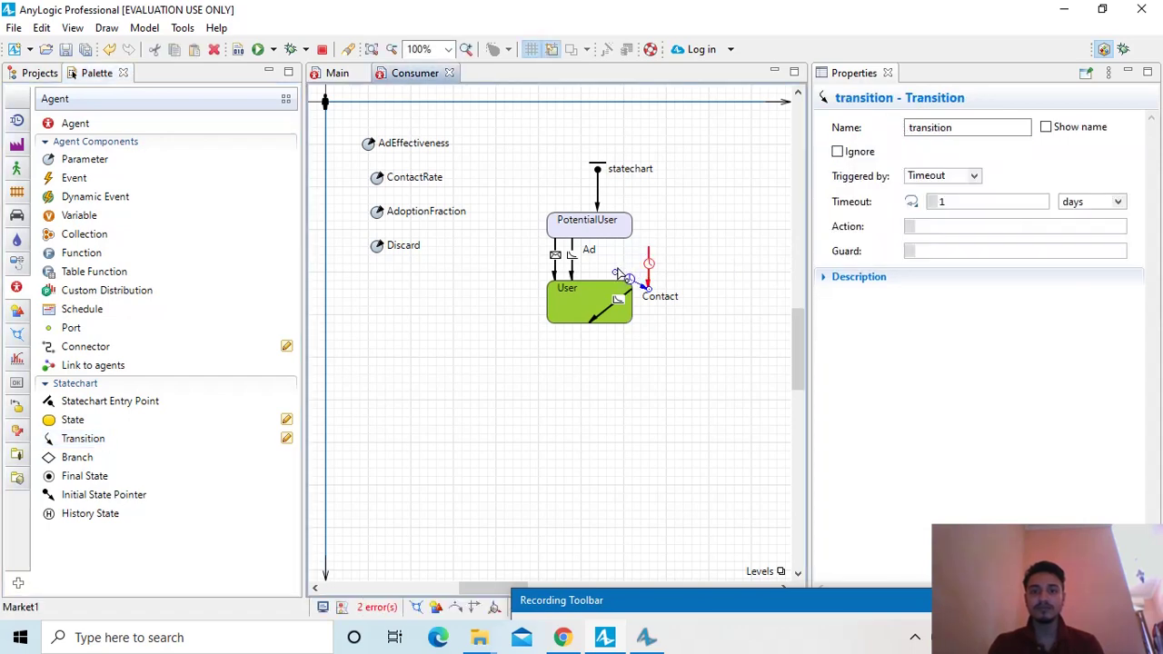
pyautogui.moveTo(617, 273)
pyautogui.mouseDown()
pyautogui.moveTo(615, 240)
pyautogui.moveTo(615, 281)
pyautogui.mouseUp()
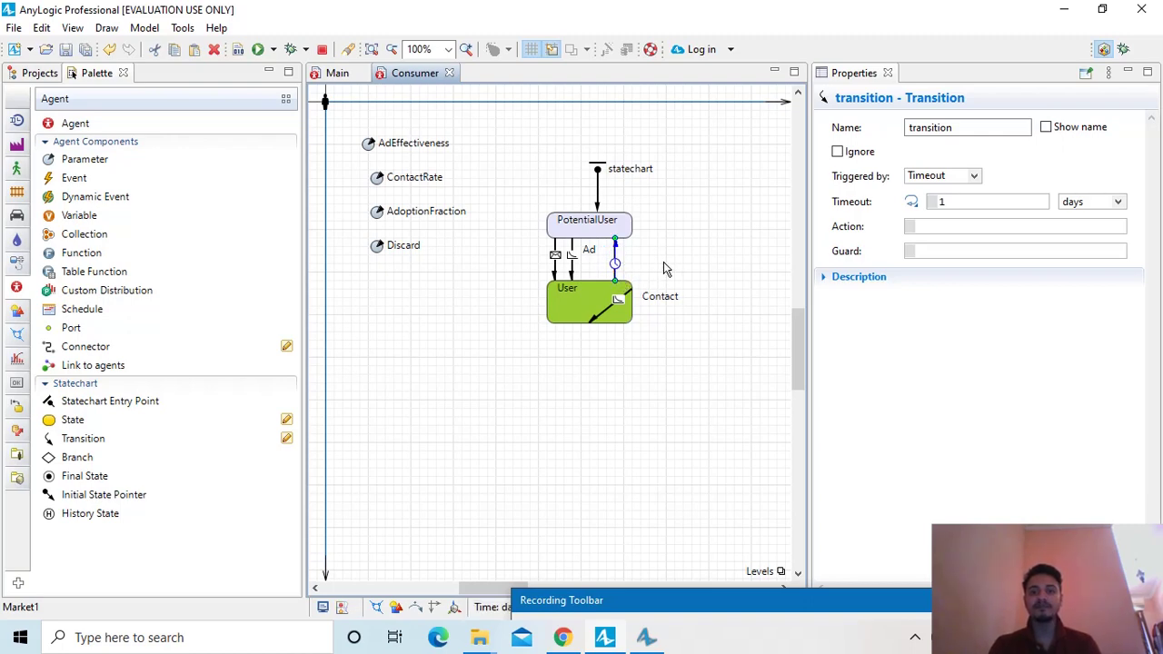
# - Try to name the User-to-PotentialUser transition Discard and check its trigger options
pyautogui.doubleClick(968, 127)
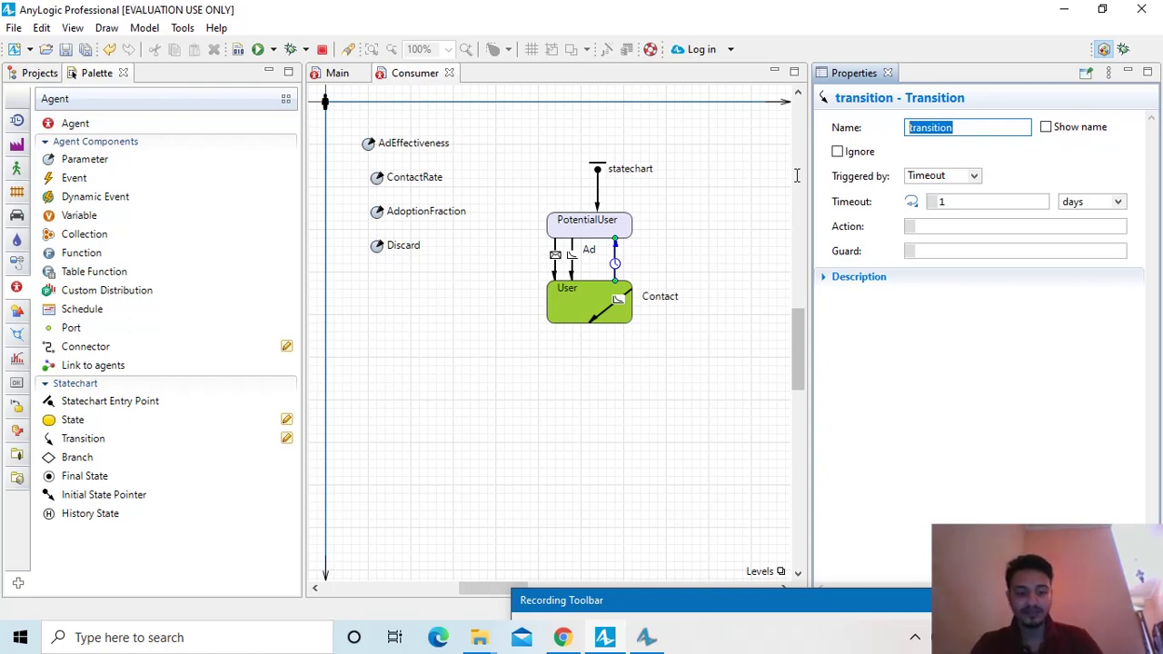
pyautogui.write('Disca')
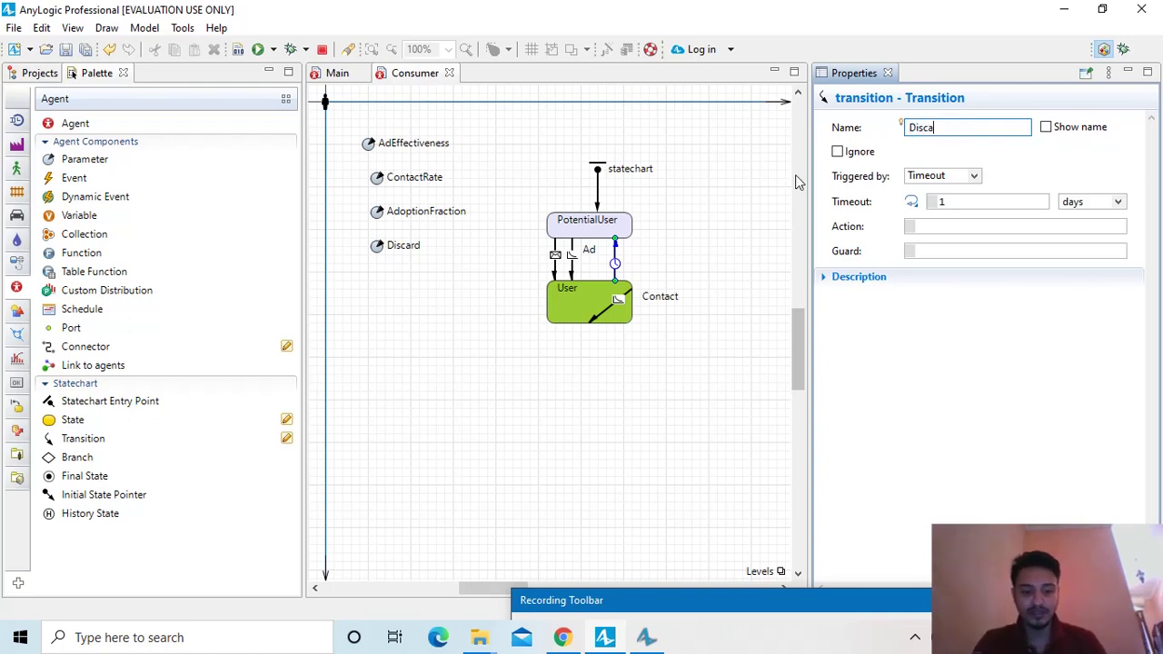
pyautogui.write('rd')
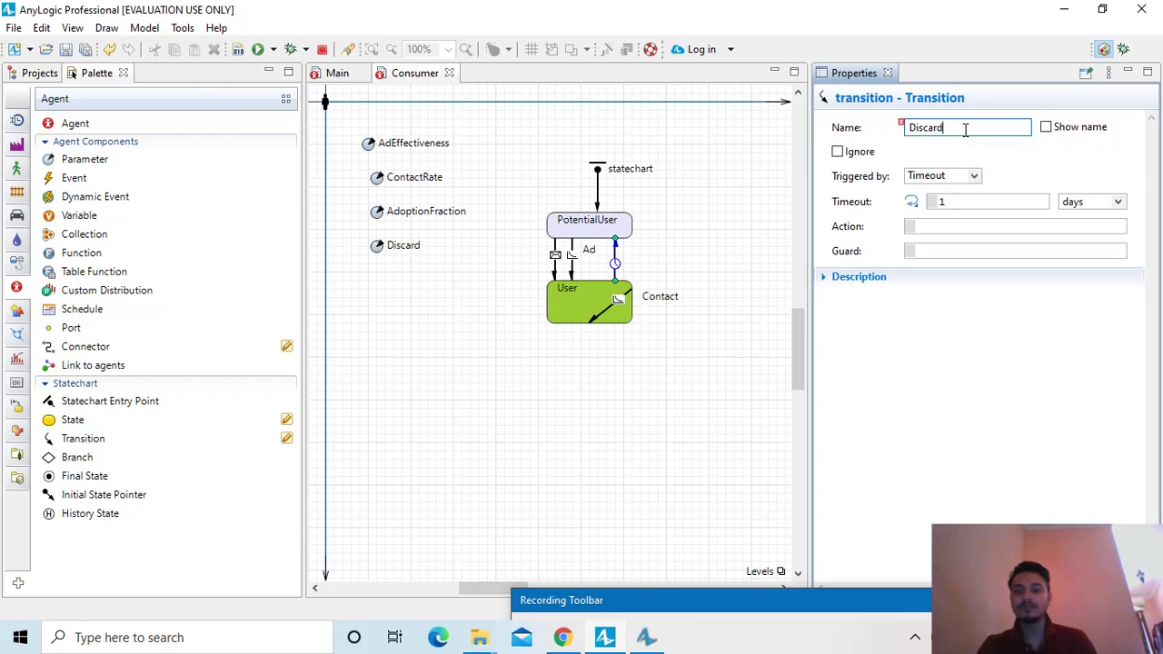
pyautogui.press('BackSpace')
pyautogui.press('BackSpace')
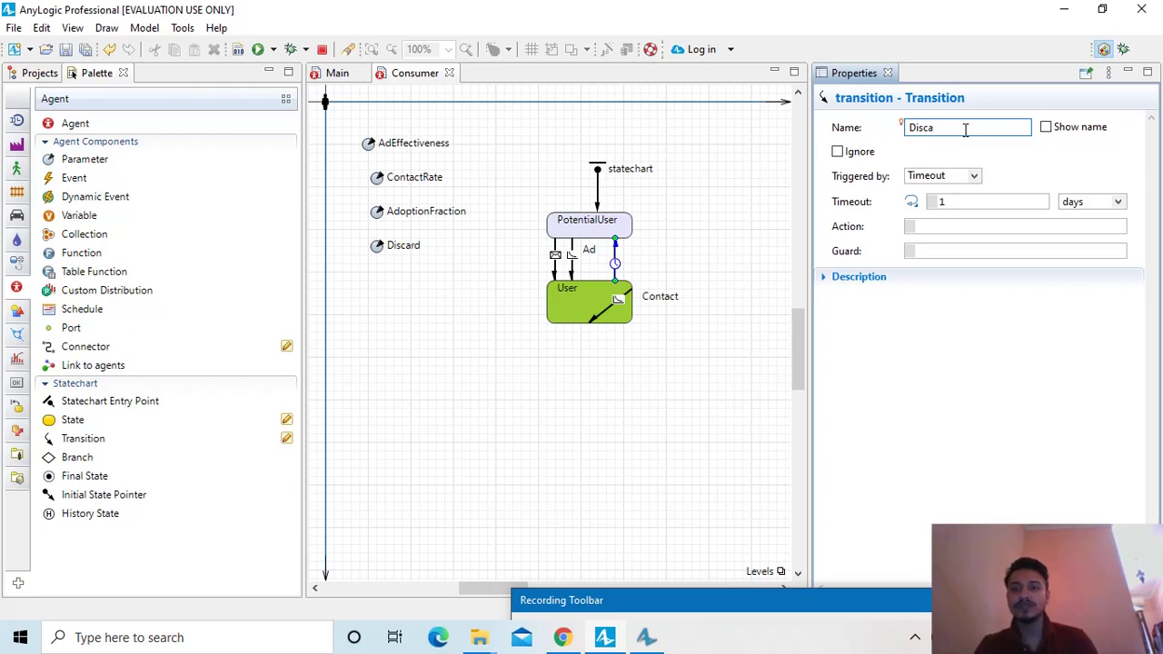
pyautogui.write('rd')
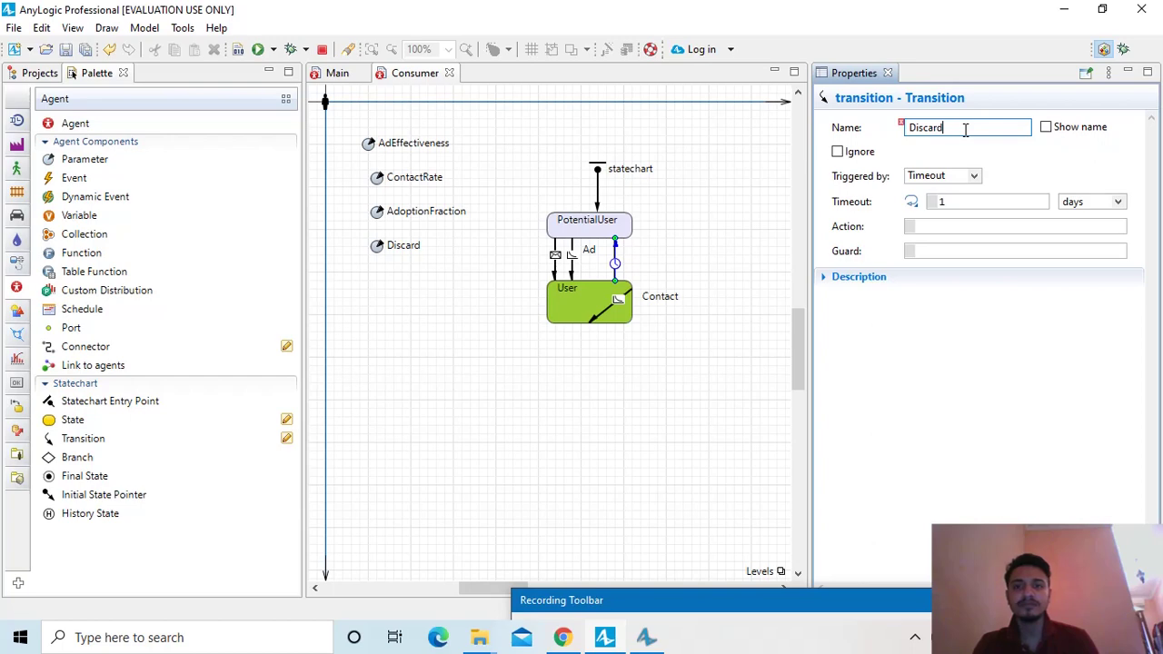
pyautogui.click(974, 177)
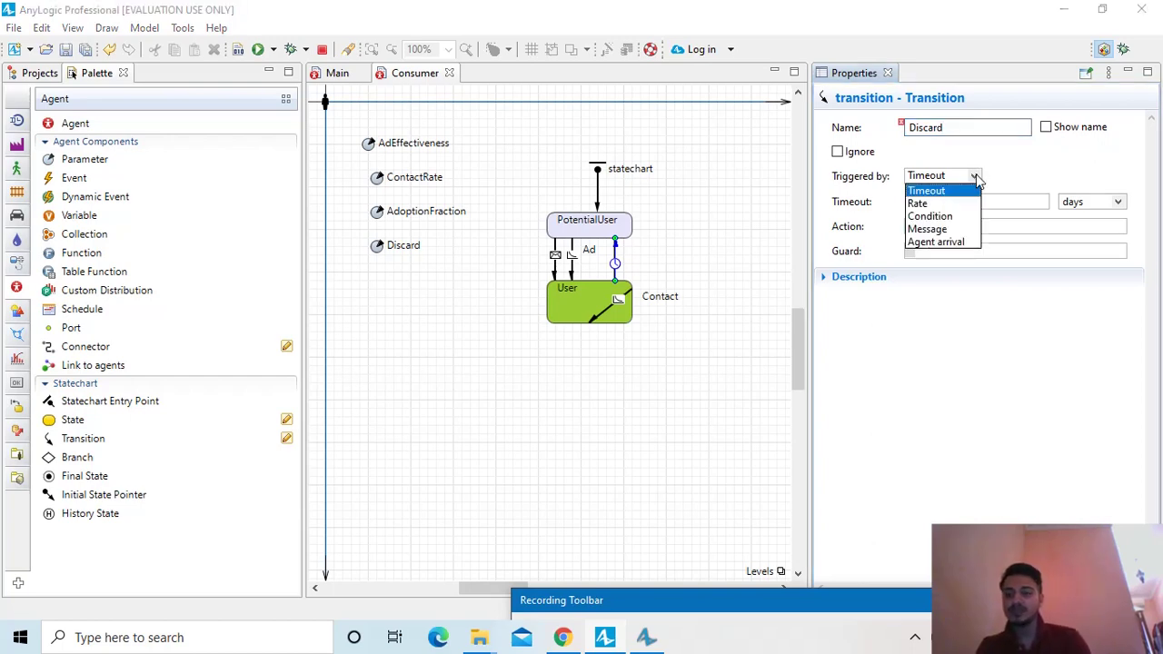
pyautogui.click(1031, 203)
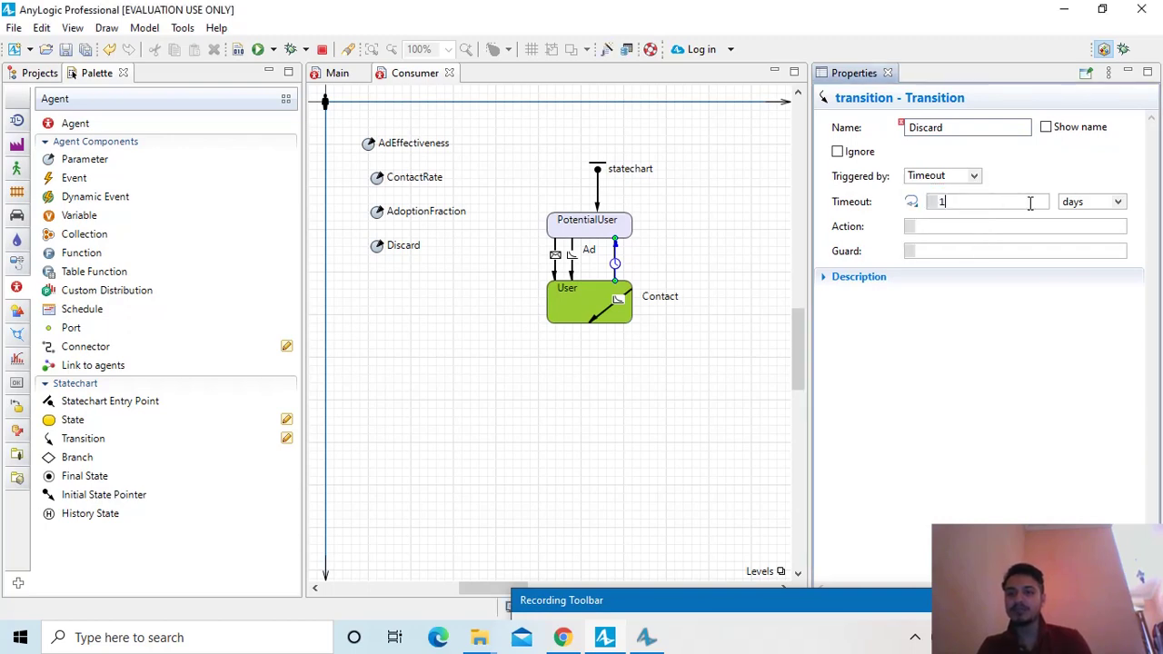
pyautogui.click(985, 126)
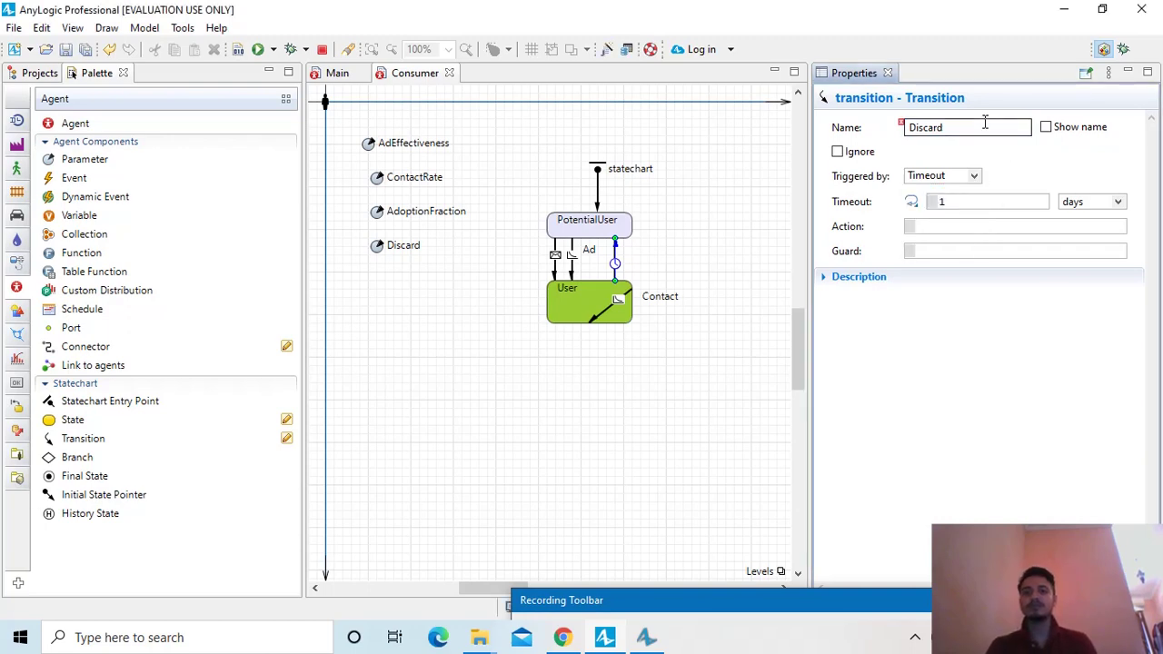
# - Reselect the transition from User to PotentialUser and enter Discard as its name
pyautogui.click(676, 254)
pyautogui.click(617, 252)
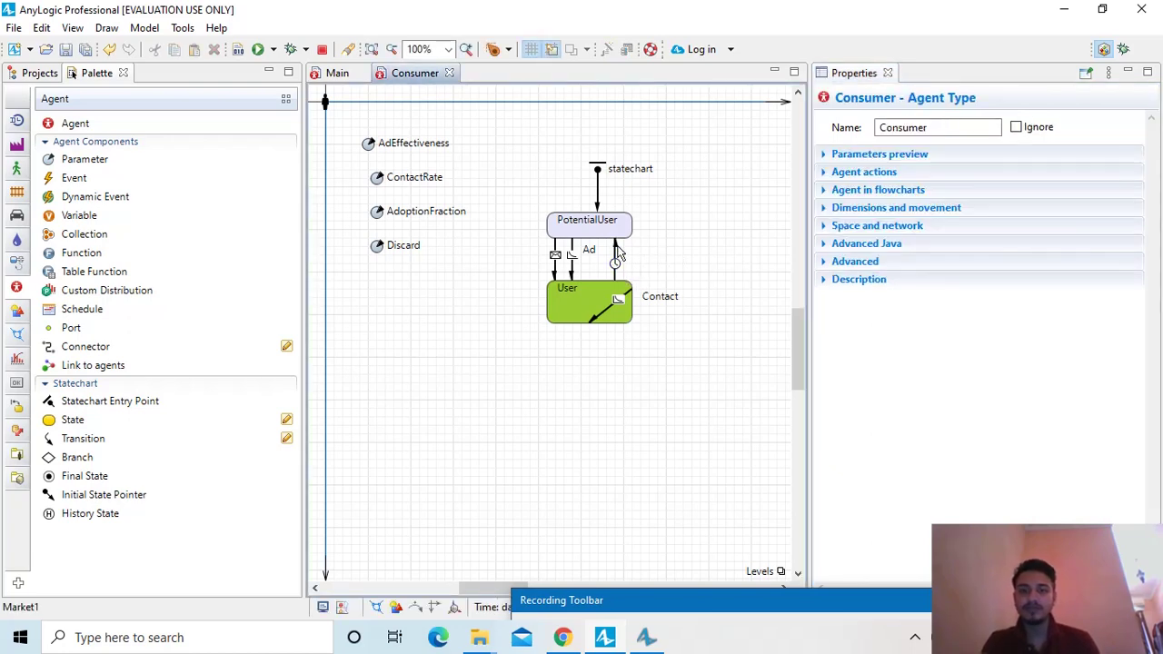
pyautogui.click(616, 249)
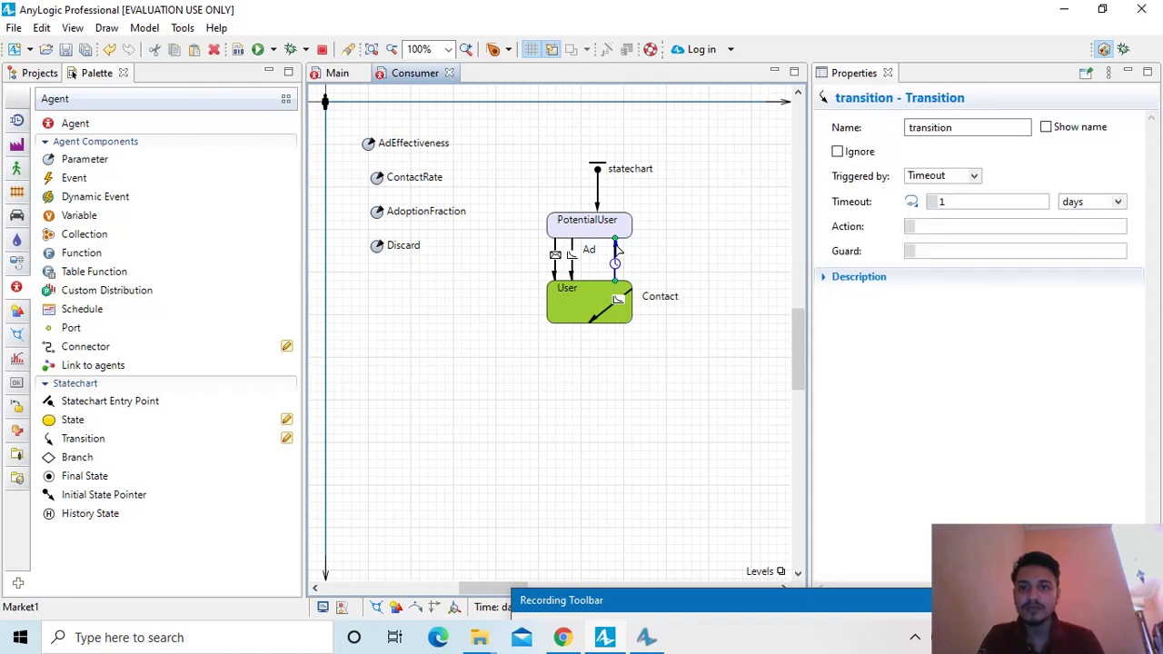
pyautogui.moveTo(966, 128); pyautogui.dragTo(861, 130)
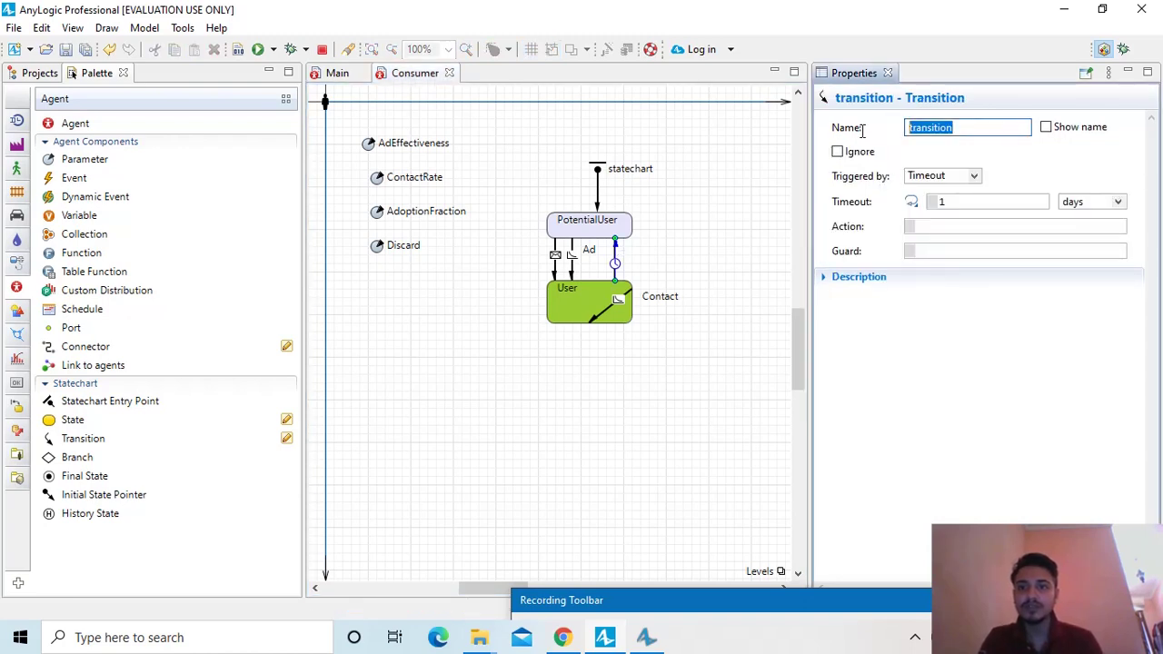
pyautogui.write('Di')
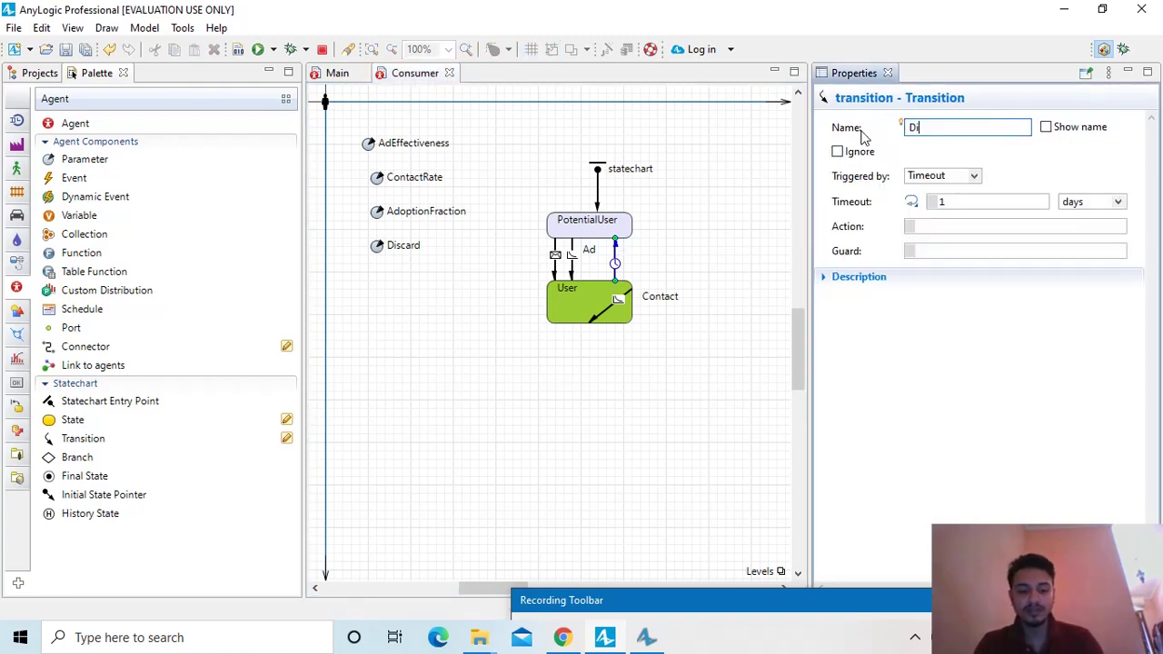
pyautogui.write('scard')
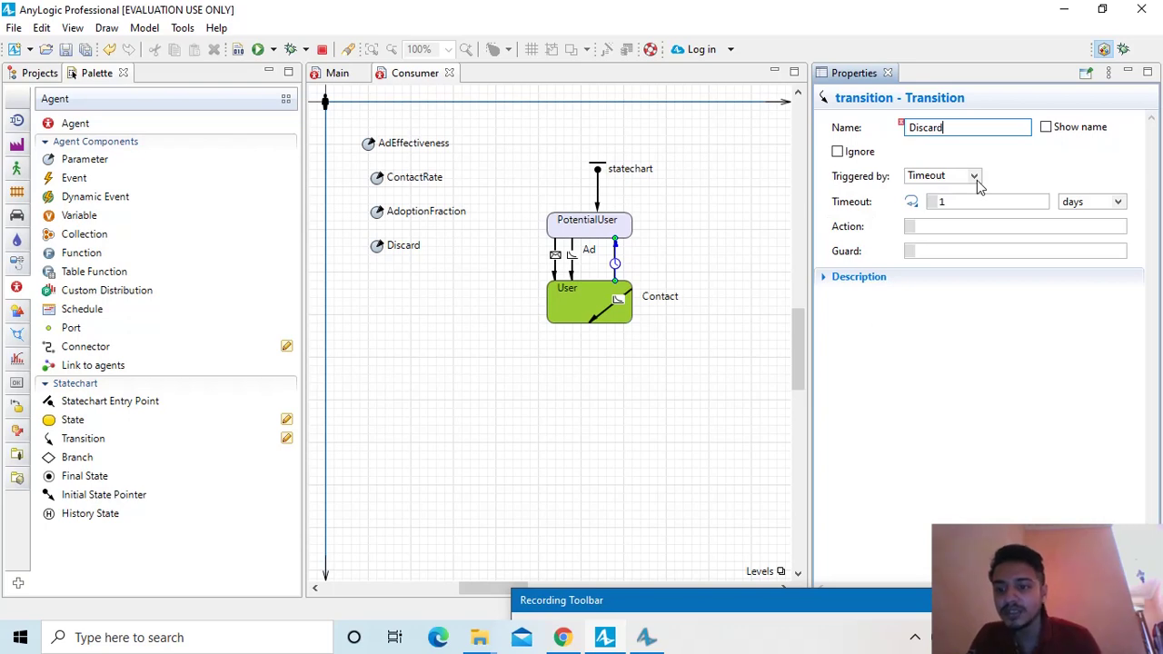
# - Set the Discard transition's timeout to DiscardTime with months as the unit
pyautogui.moveTo(965, 200); pyautogui.dragTo(885, 212)
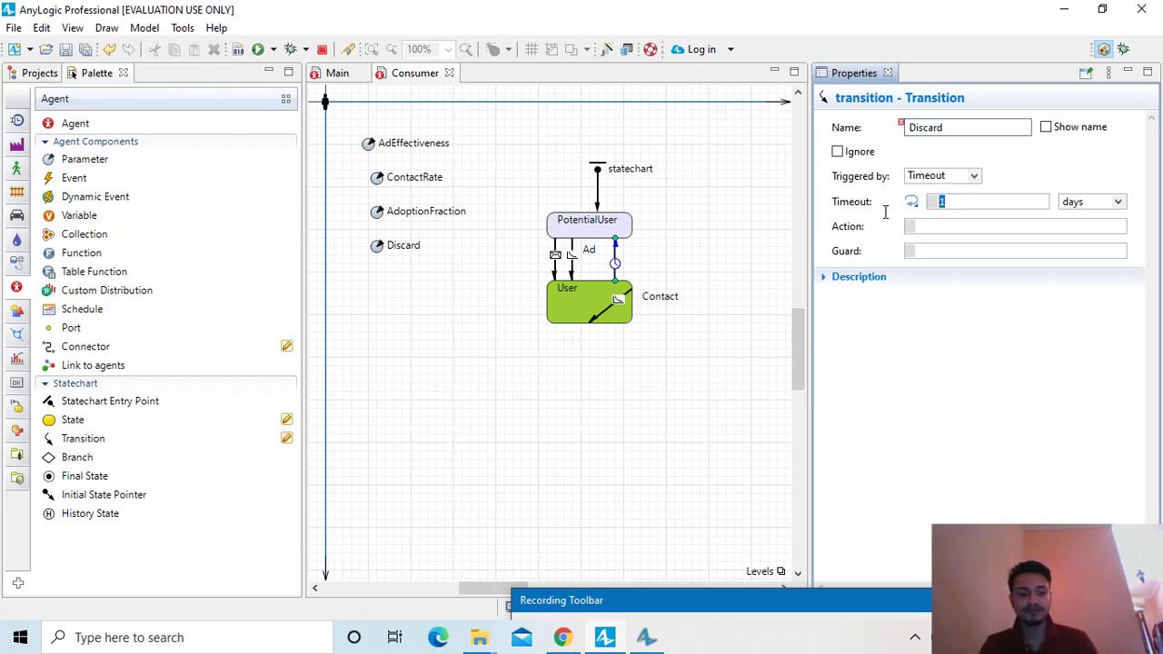
pyautogui.write('DiscardT')
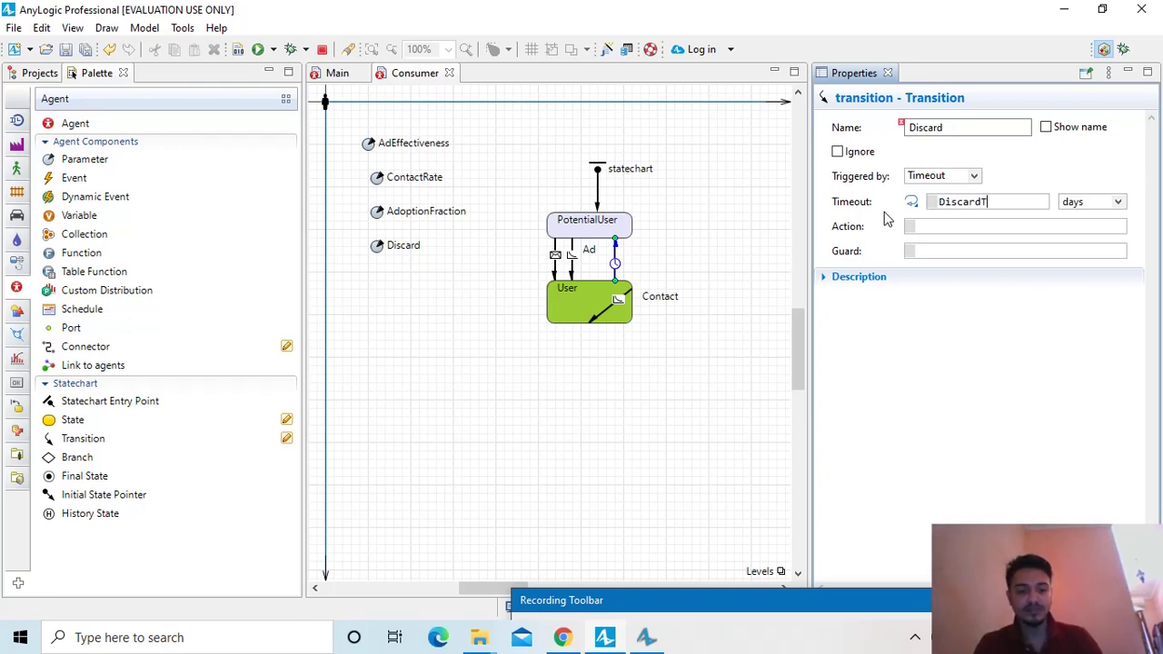
pyautogui.write('ime')
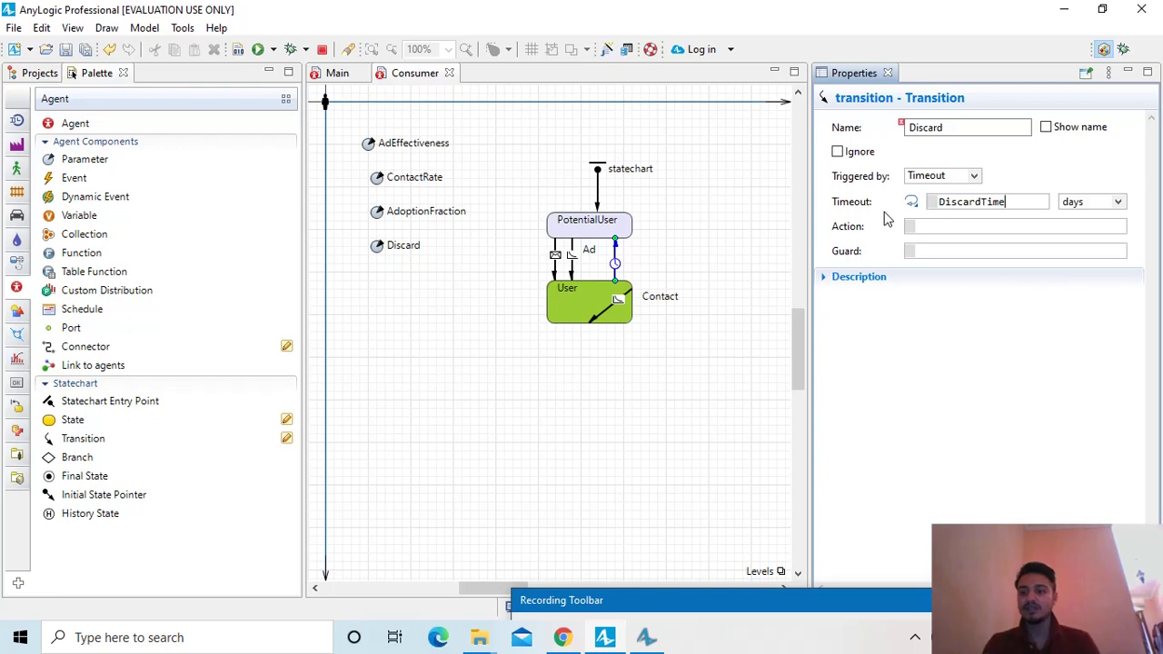
pyautogui.click(1121, 203)
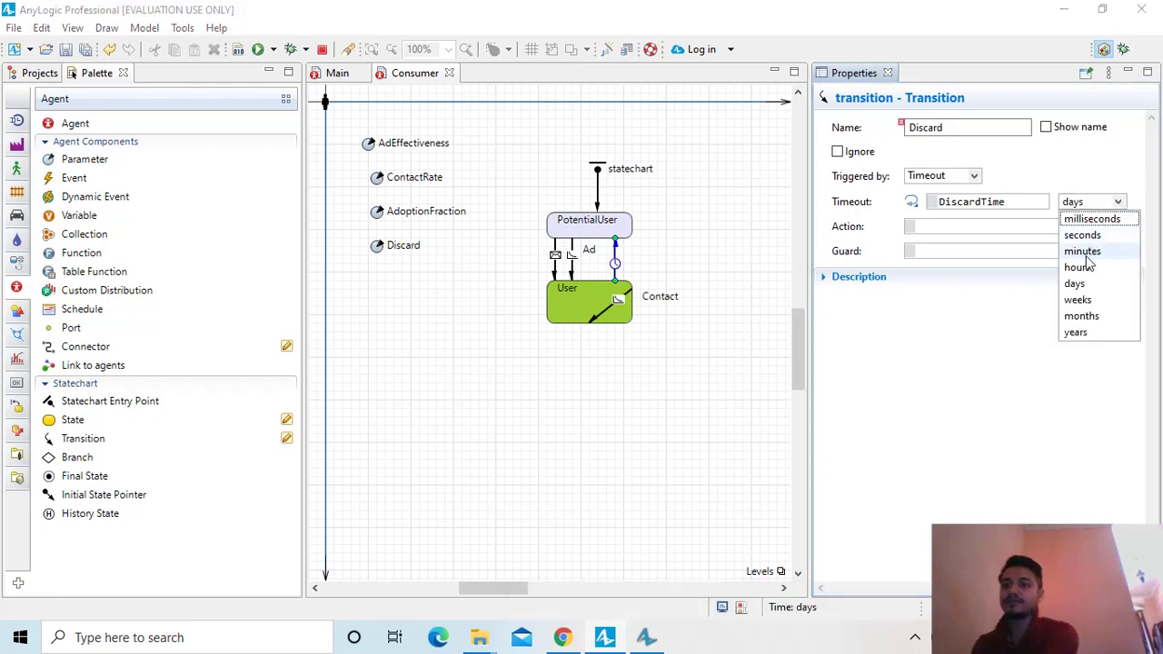
pyautogui.click(1105, 317)
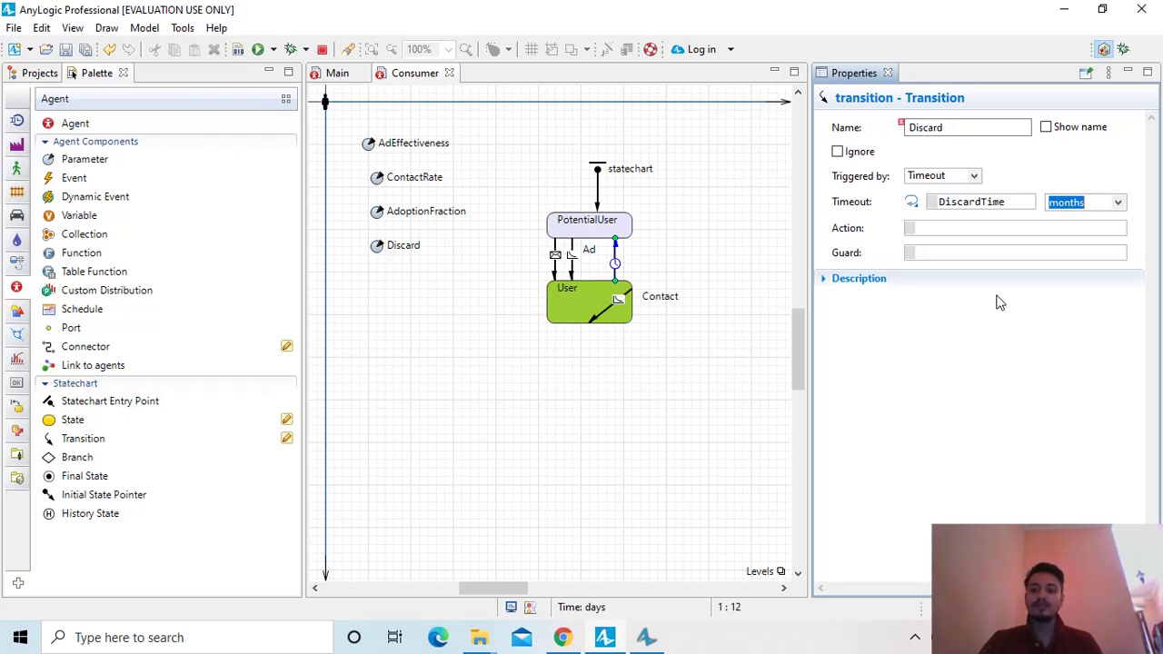
pyautogui.click(408, 357)
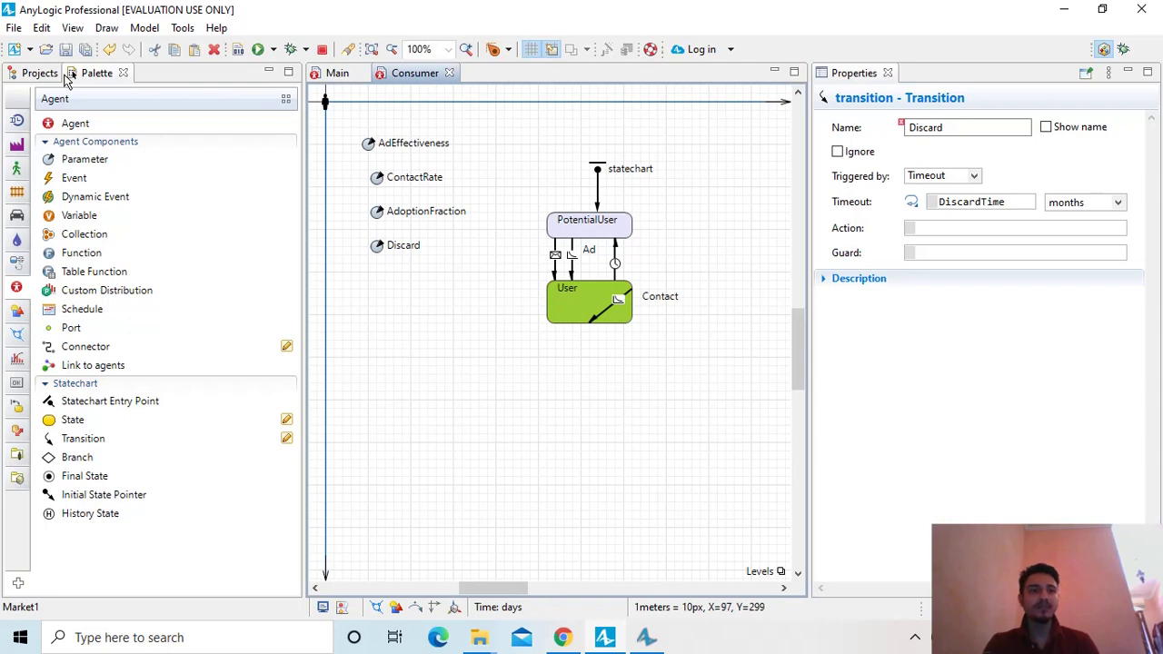
# - Run the model to test the new Discard transition, then return to the Consumer diagram
pyautogui.click(258, 50)
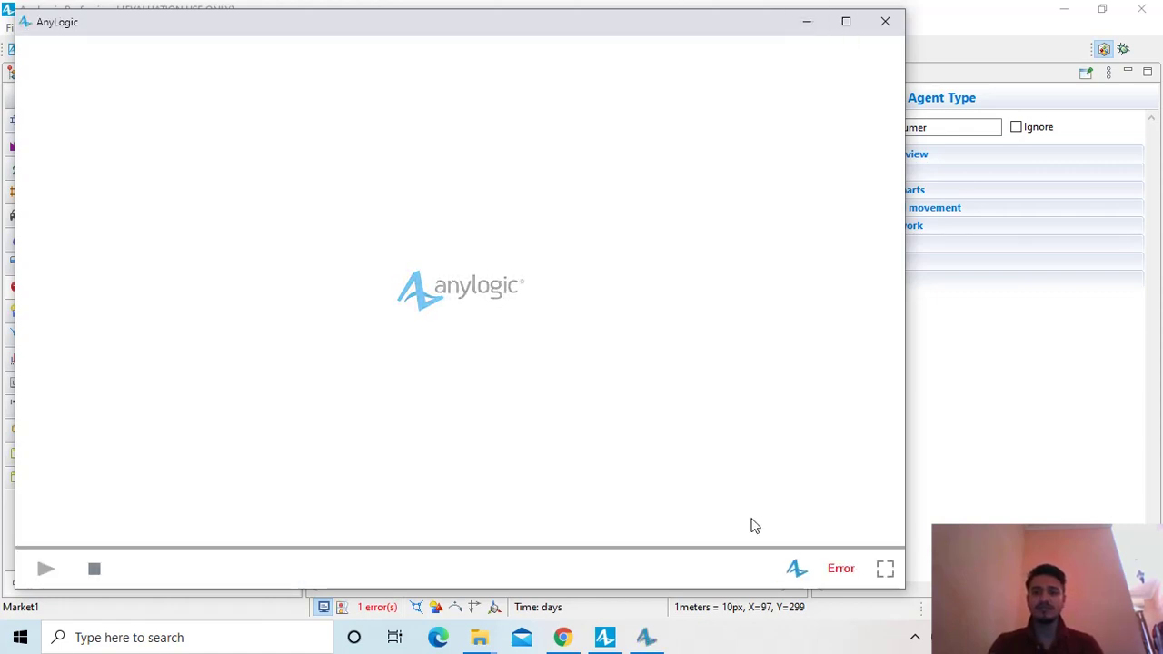
pyautogui.click(812, 23)
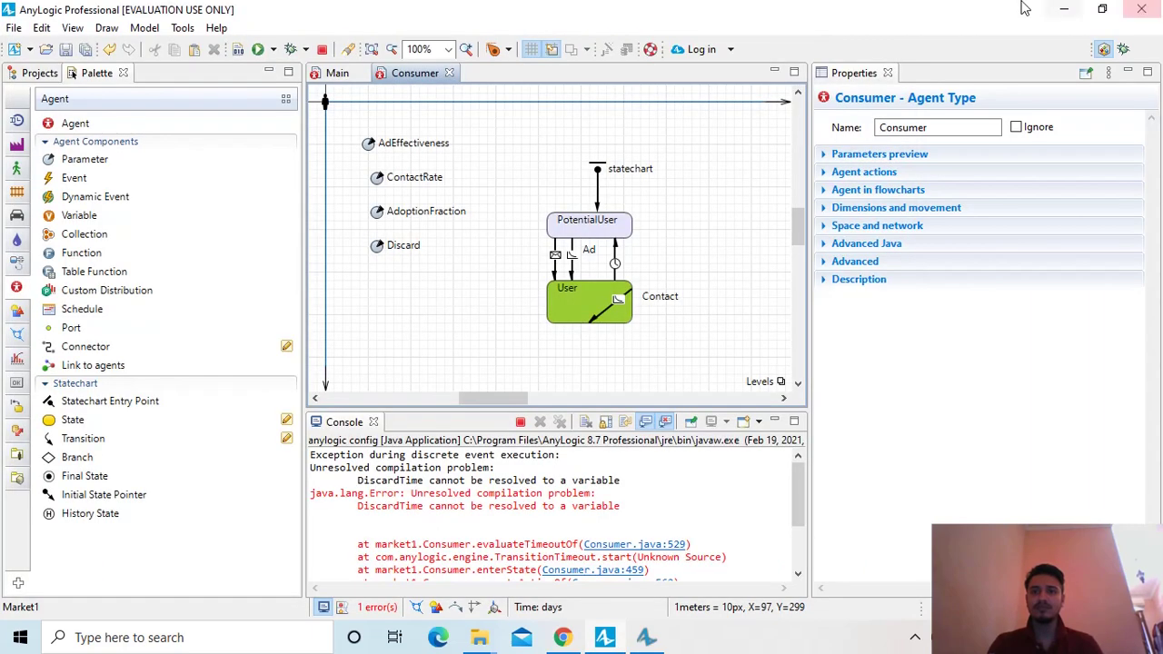
pyautogui.click(1063, 9)
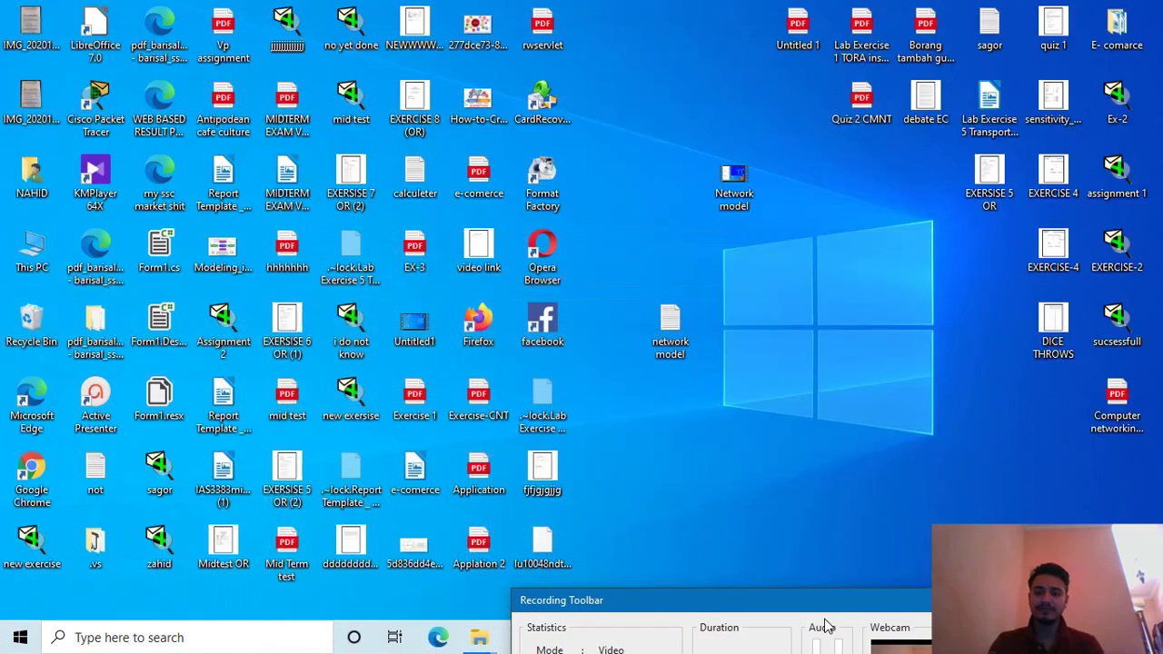
pyautogui.moveTo(825, 609); pyautogui.dragTo(812, 457)
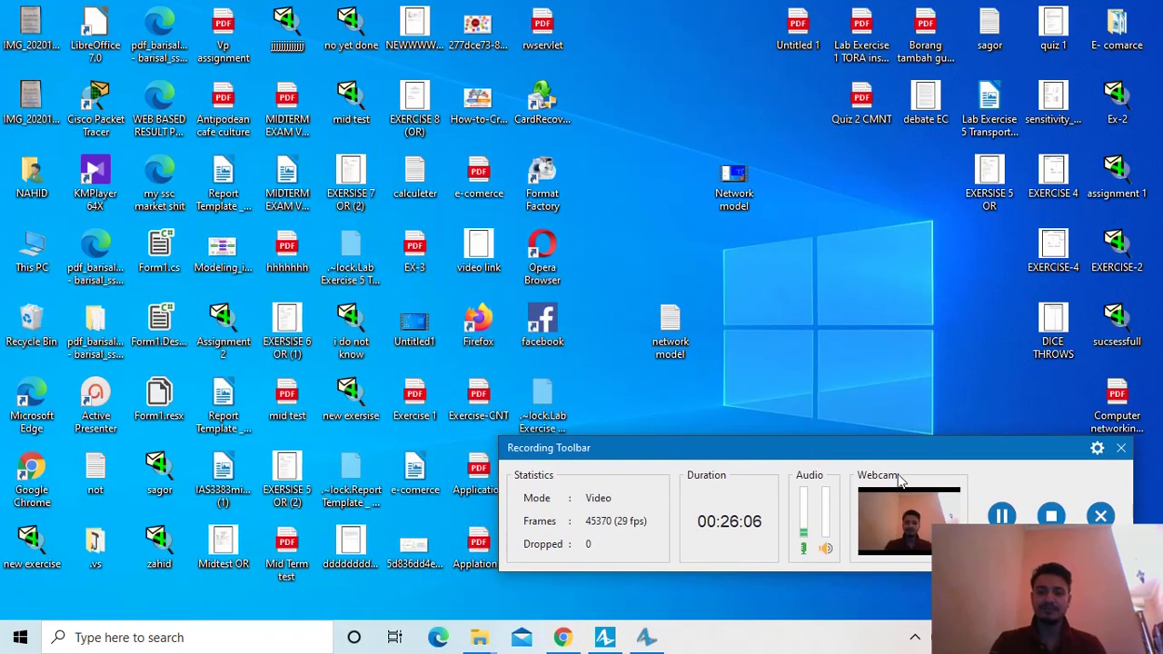
pyautogui.moveTo(894, 451); pyautogui.dragTo(736, 436)
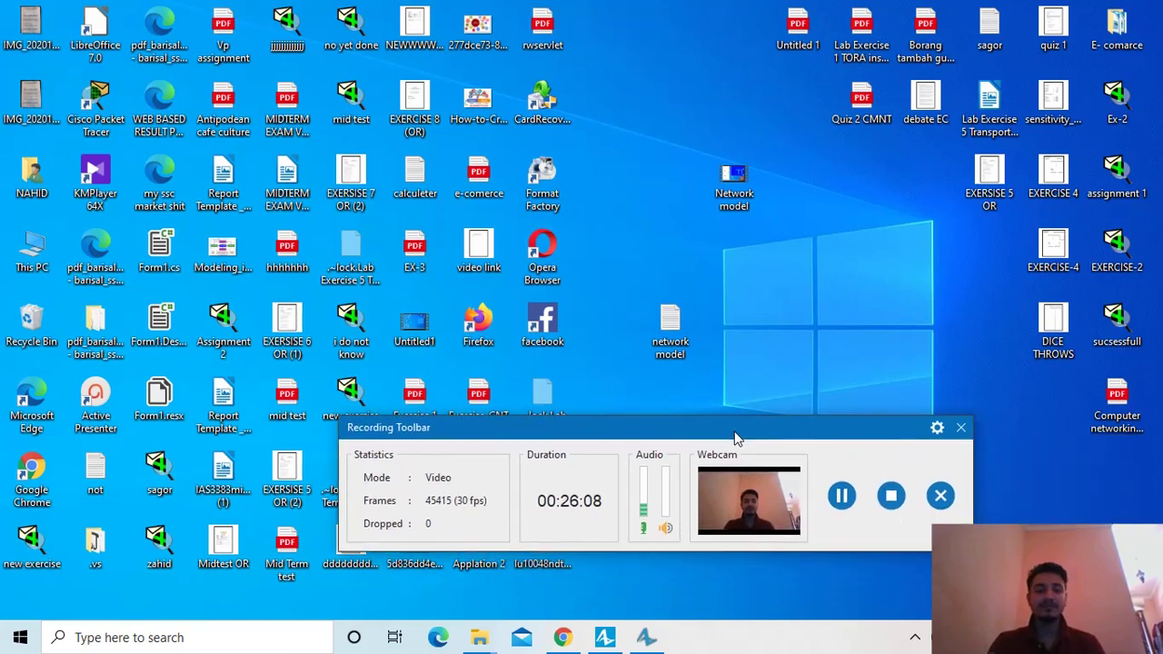
pyautogui.click(840, 496)
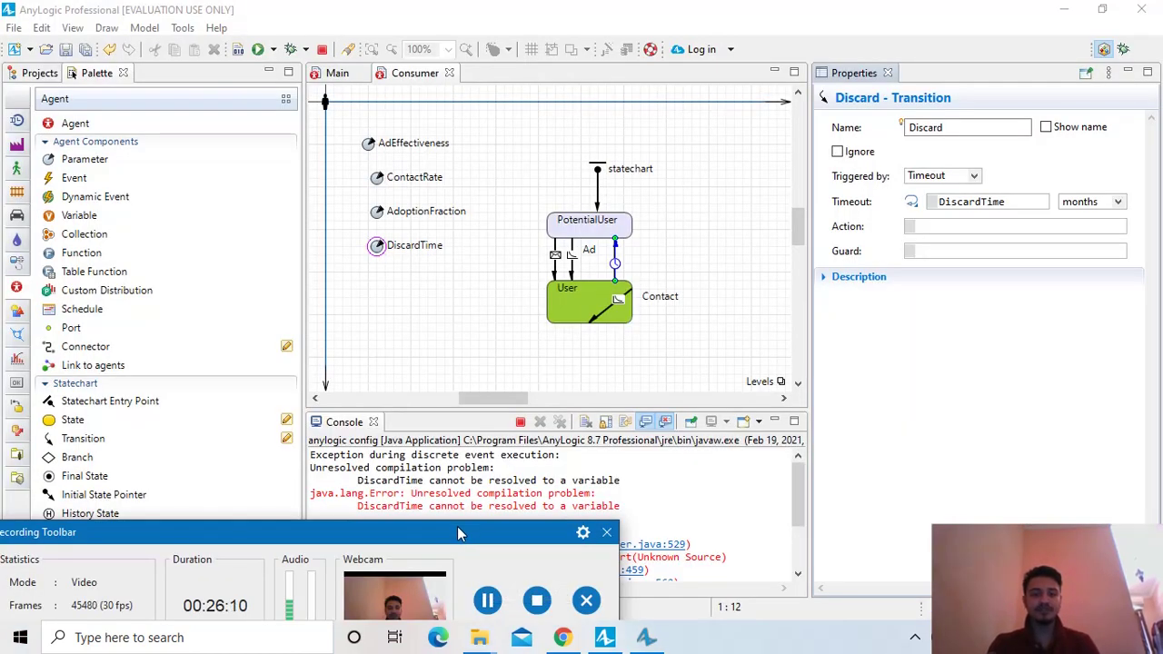
pyautogui.moveTo(457, 531); pyautogui.dragTo(437, 613)
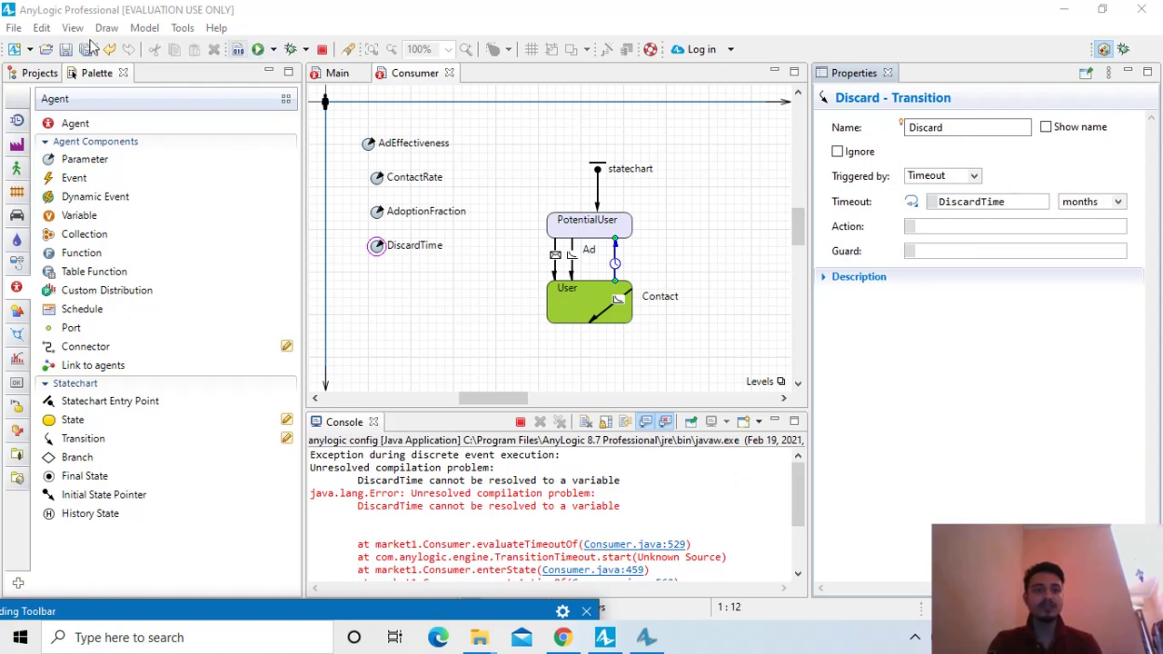
# - Run the model again with the DiscardTime parameter driving the Discard transition and watch the simulation
pyautogui.click(259, 50)
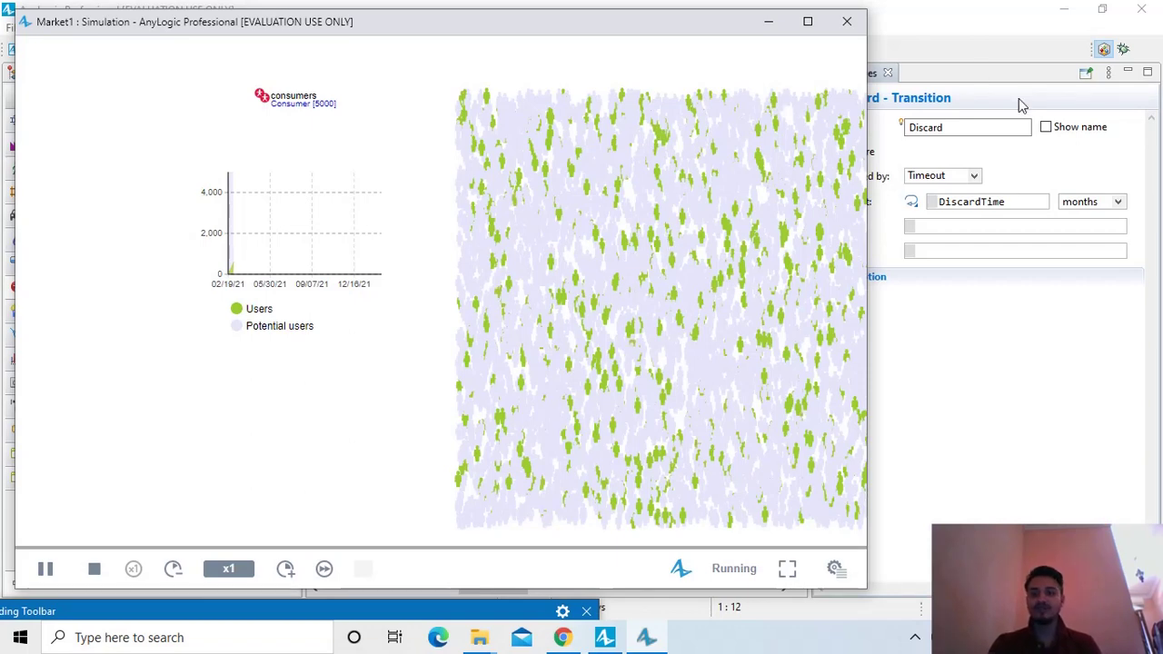
pyautogui.moveTo(515, 473)
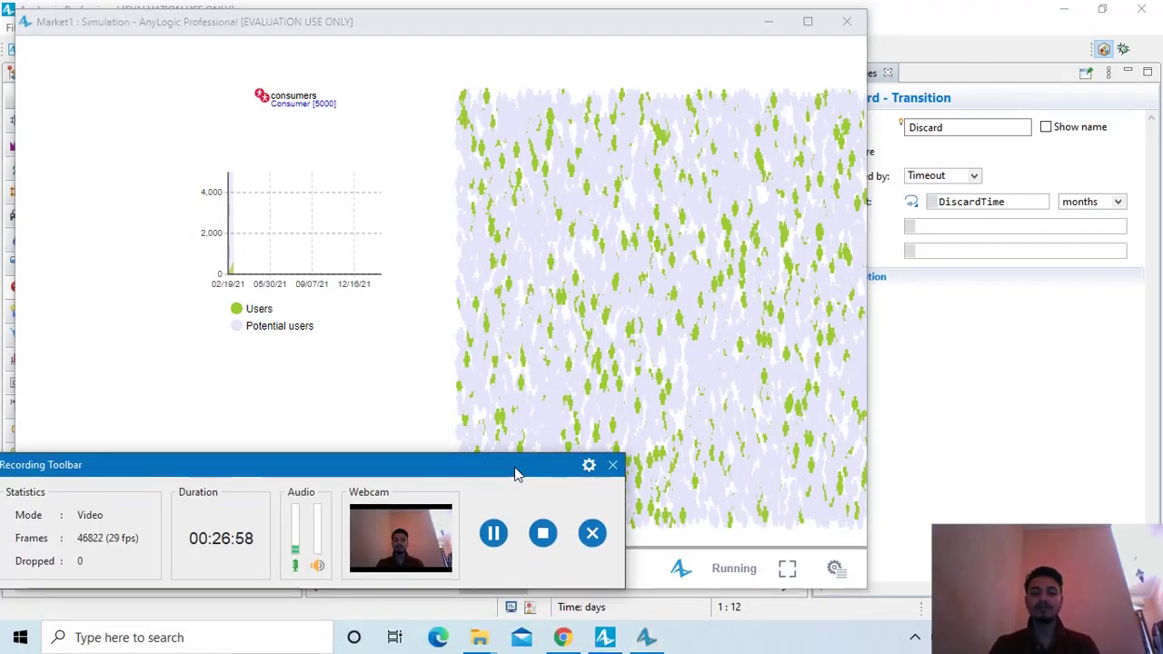
pyautogui.click(493, 538)
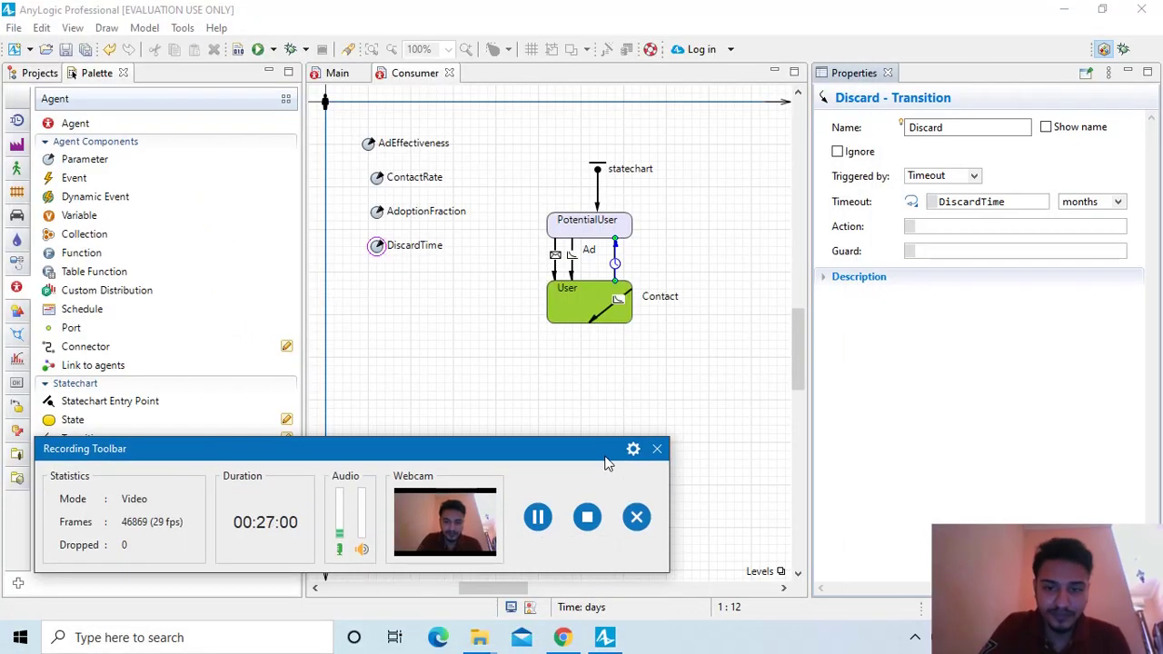
# - Move the User state straight down to open a wide gap beneath PotentialUser in the Consumer statechart
pyautogui.moveTo(607, 464); pyautogui.dragTo(573, 616)
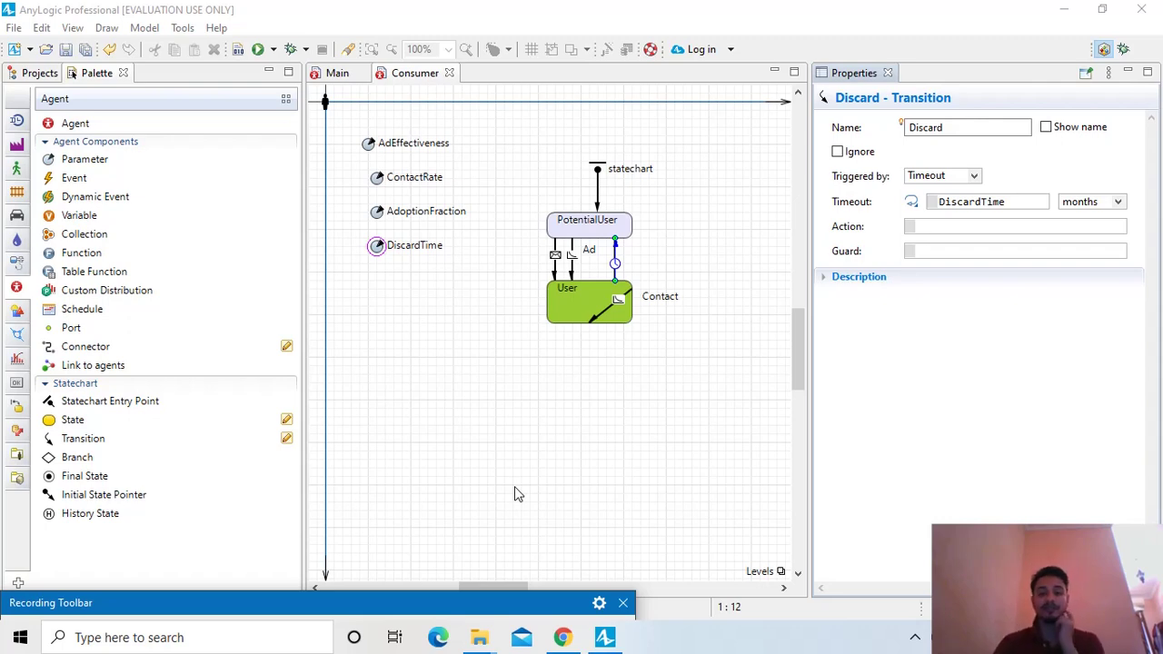
pyautogui.click(482, 362)
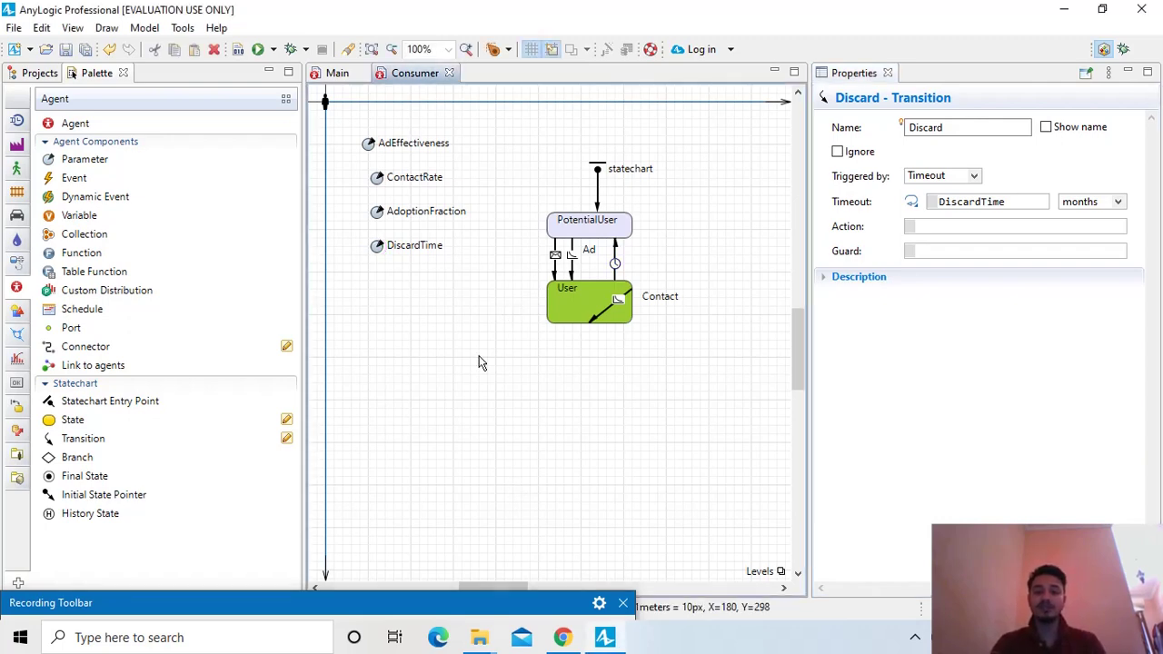
pyautogui.click(541, 343)
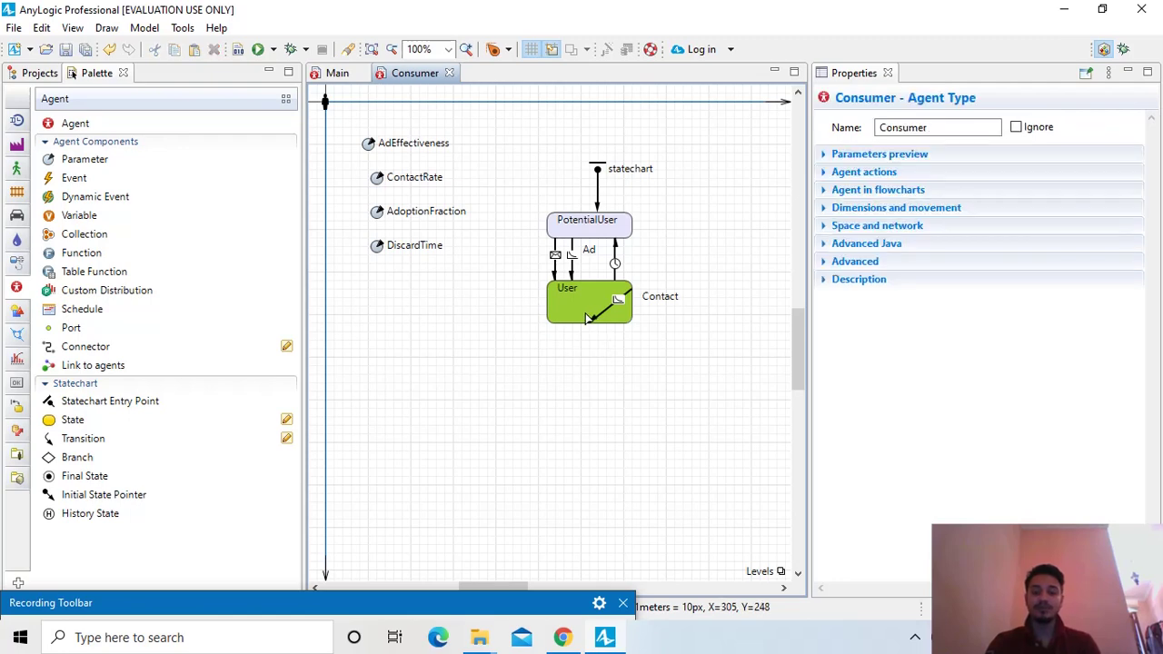
pyautogui.moveTo(585, 301); pyautogui.dragTo(586, 421)
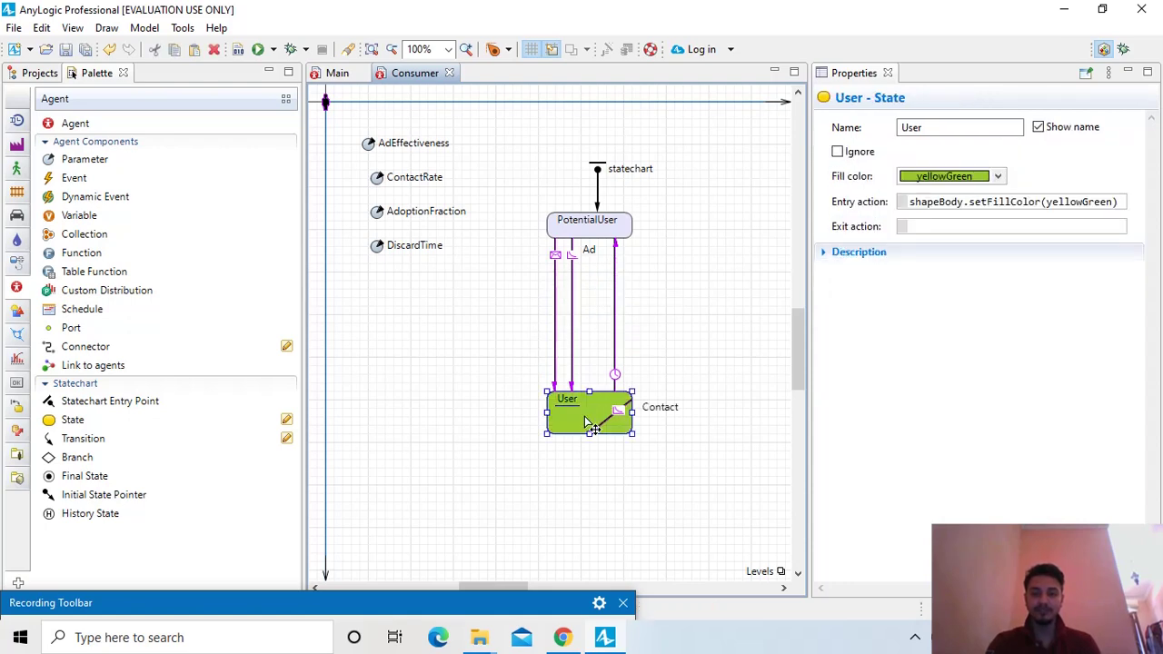
# - Detach the WOM and Ad transition ends from User and shorten both to end at the same level beneath PotentialUser
pyautogui.click(555, 384)
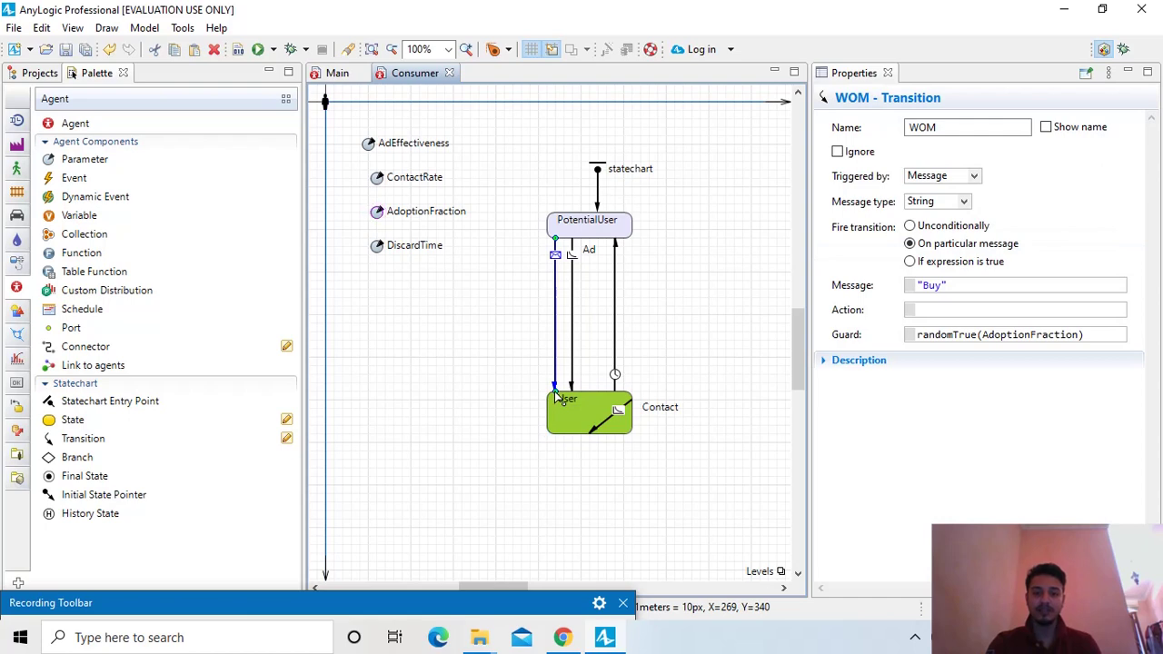
pyautogui.moveTo(554, 390); pyautogui.dragTo(555, 304)
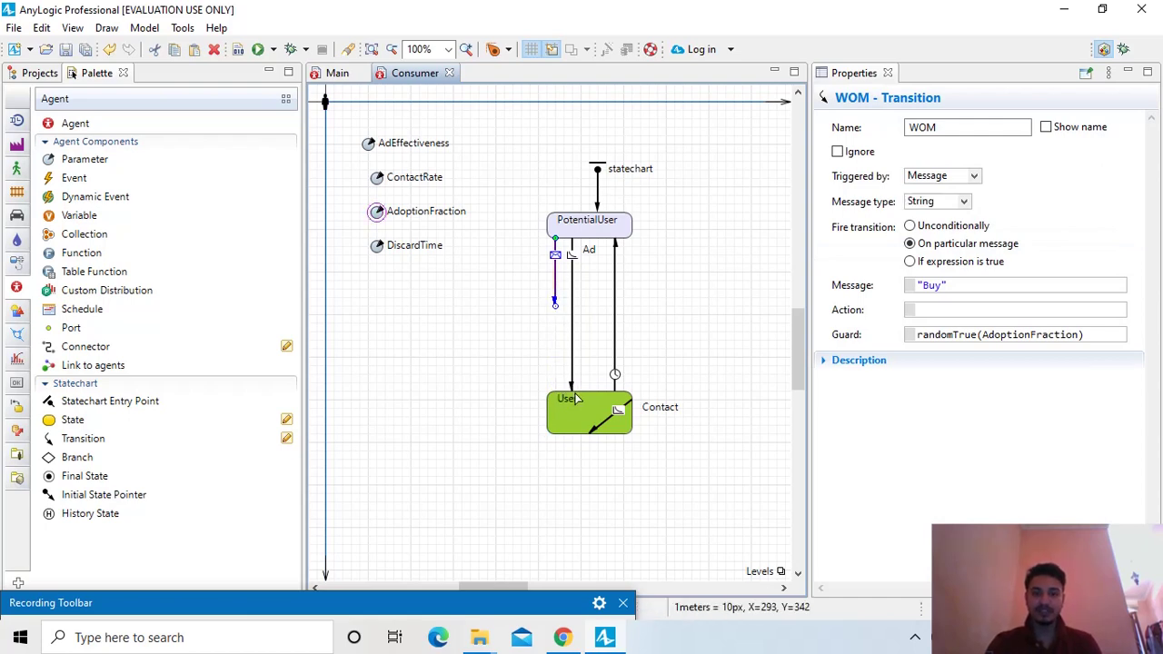
pyautogui.click(571, 389)
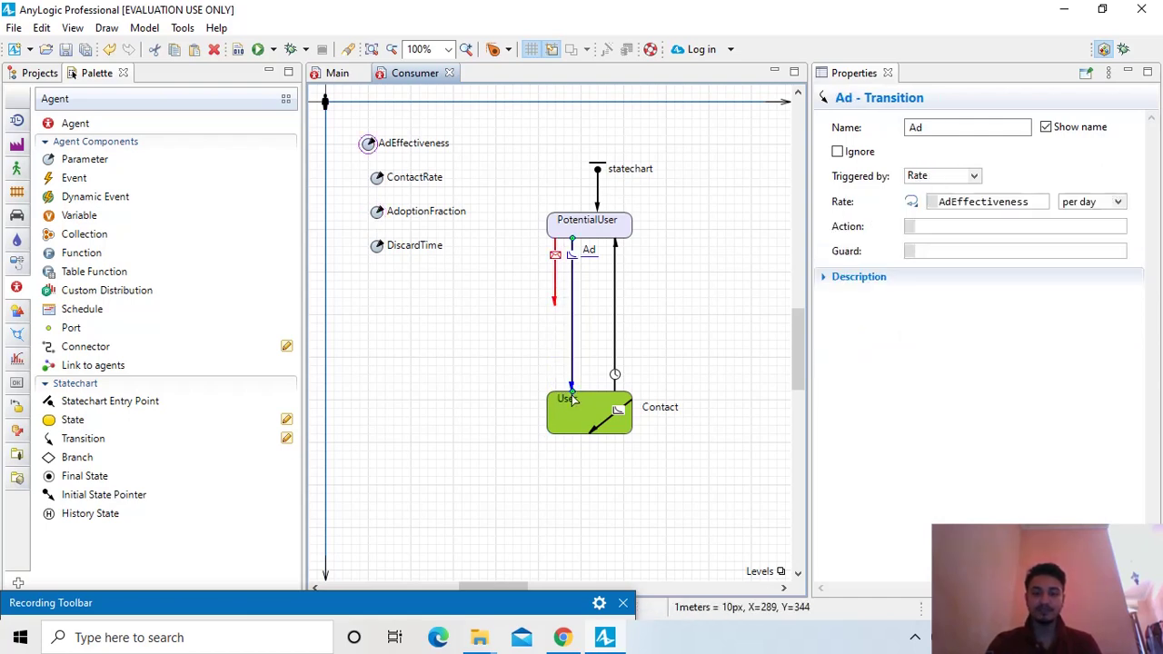
pyautogui.moveTo(571, 387); pyautogui.dragTo(572, 304)
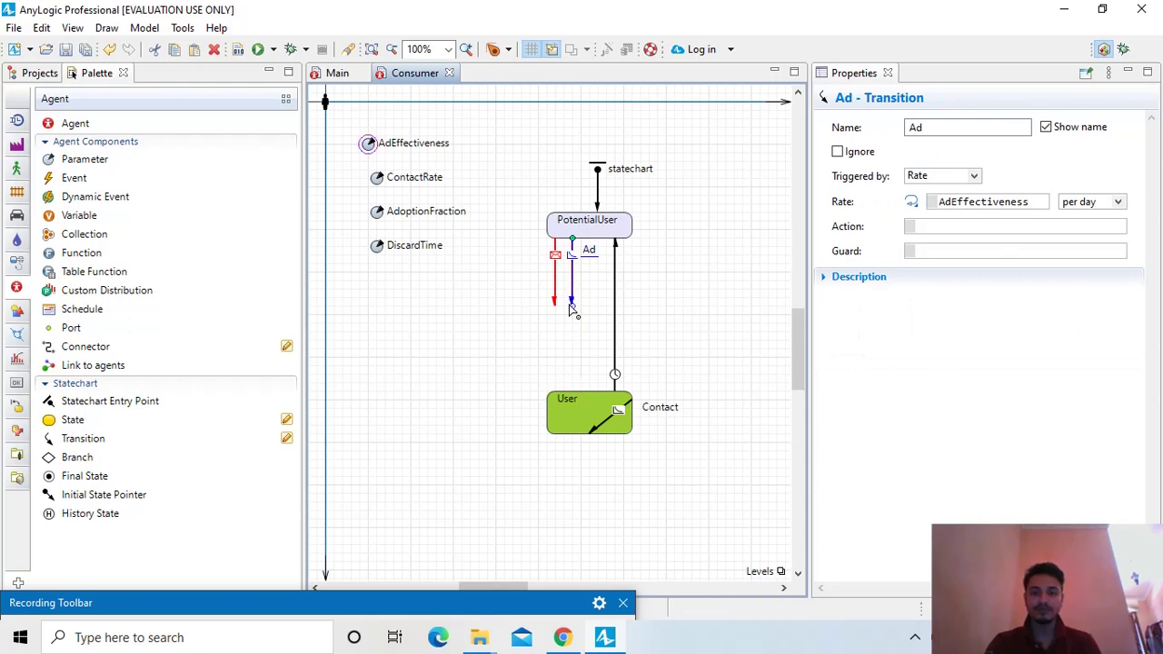
# - Detach the Discard transition's end from PotentialUser and shorten it to end a short distance above User
pyautogui.click(616, 243)
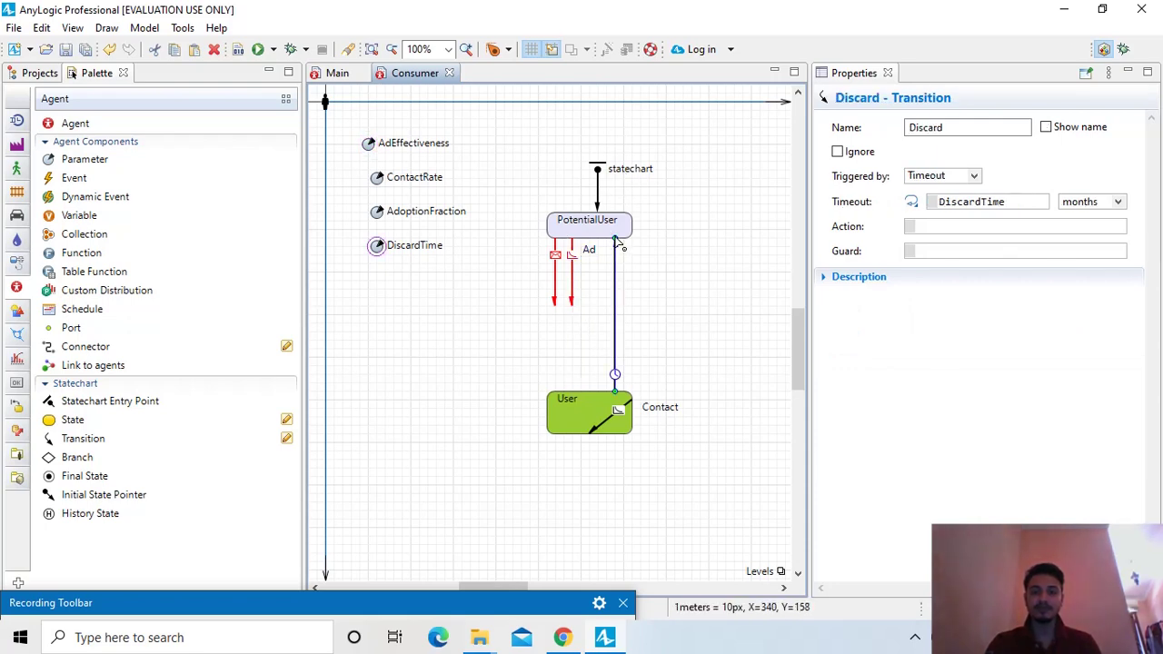
pyautogui.moveTo(616, 243); pyautogui.dragTo(615, 349)
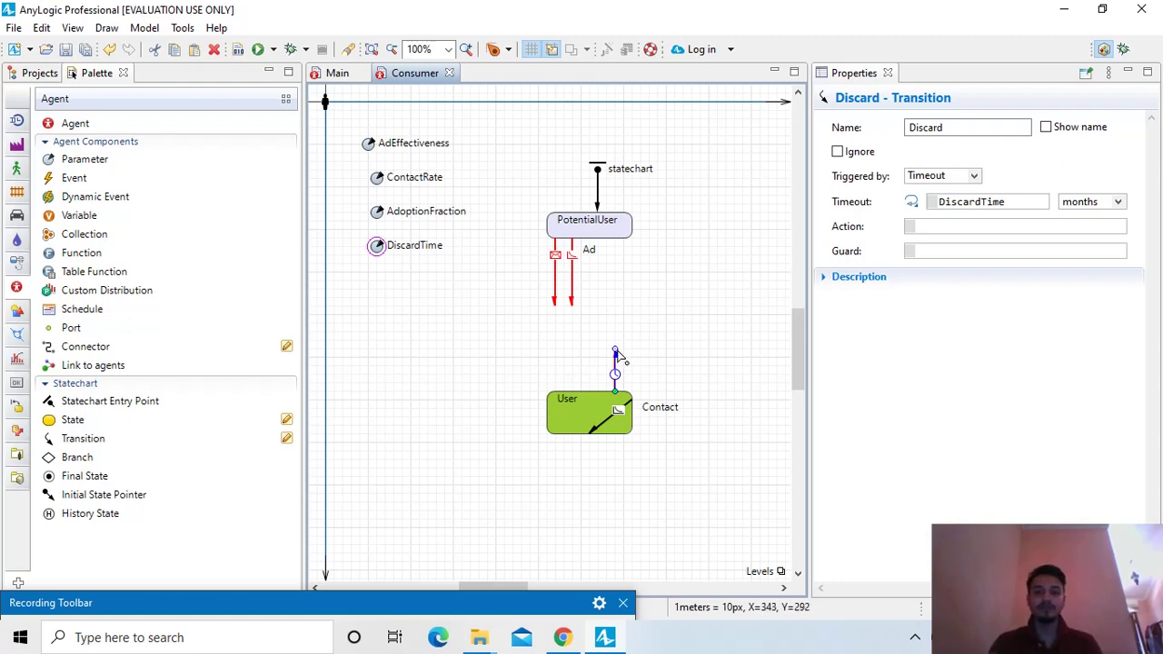
pyautogui.moveTo(616, 353); pyautogui.dragTo(616, 342)
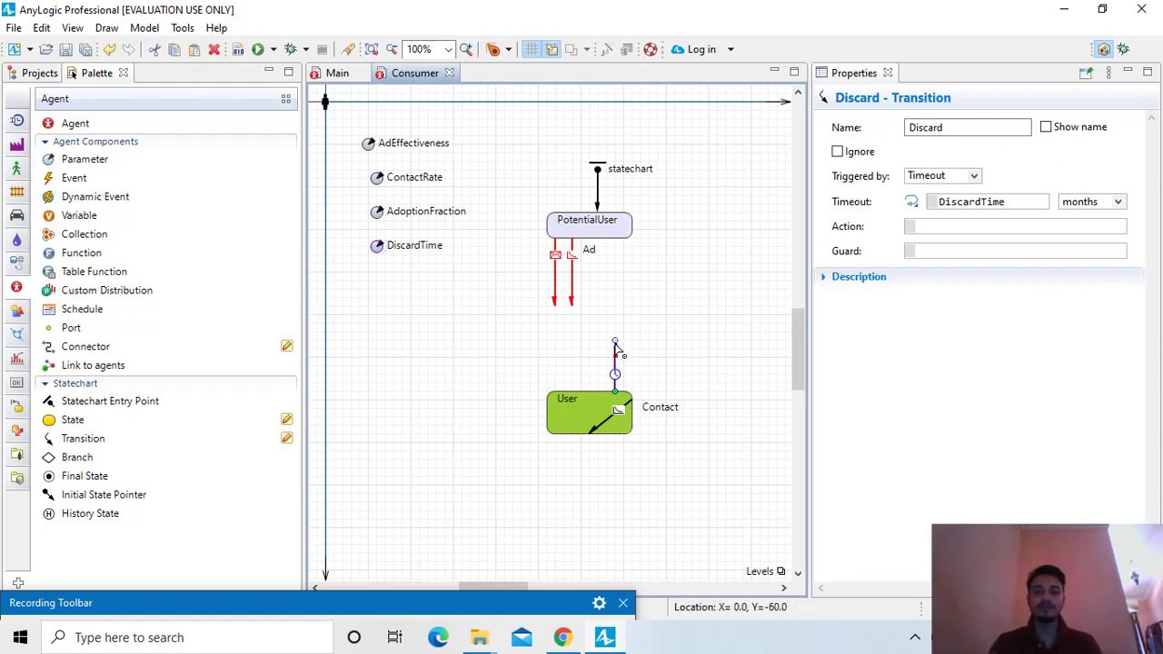
# - Place a new state between PotentialUser and User and enlarge it to meet the loose WOM, Ad and Discard transition ends
pyautogui.click(58, 423)
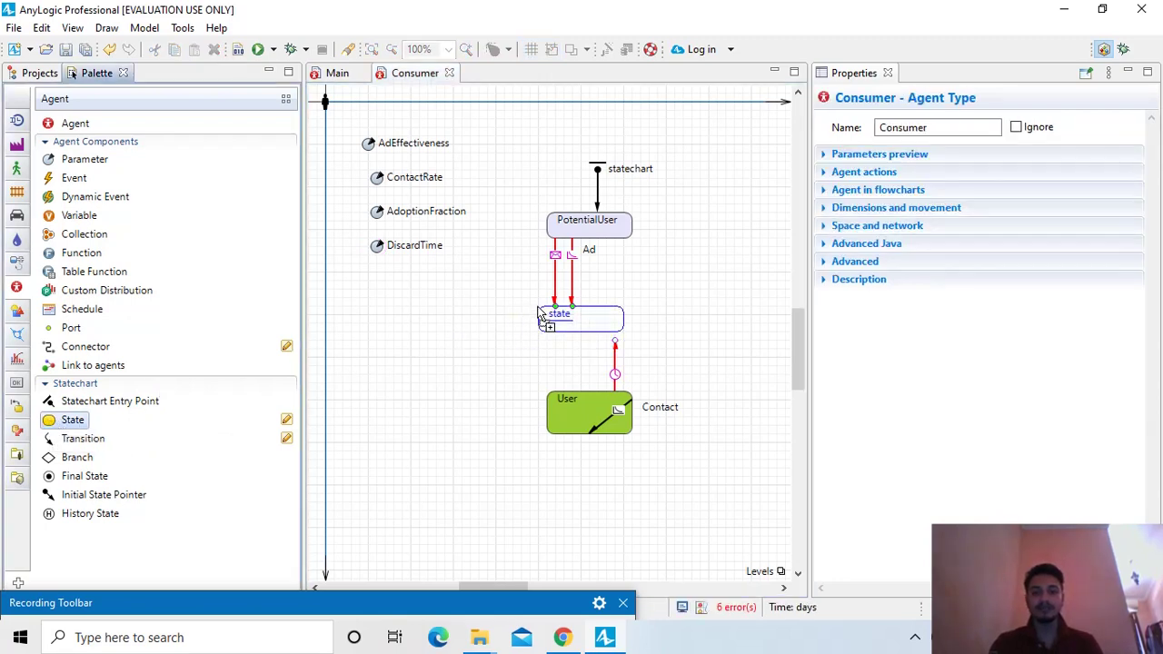
pyautogui.click(539, 313)
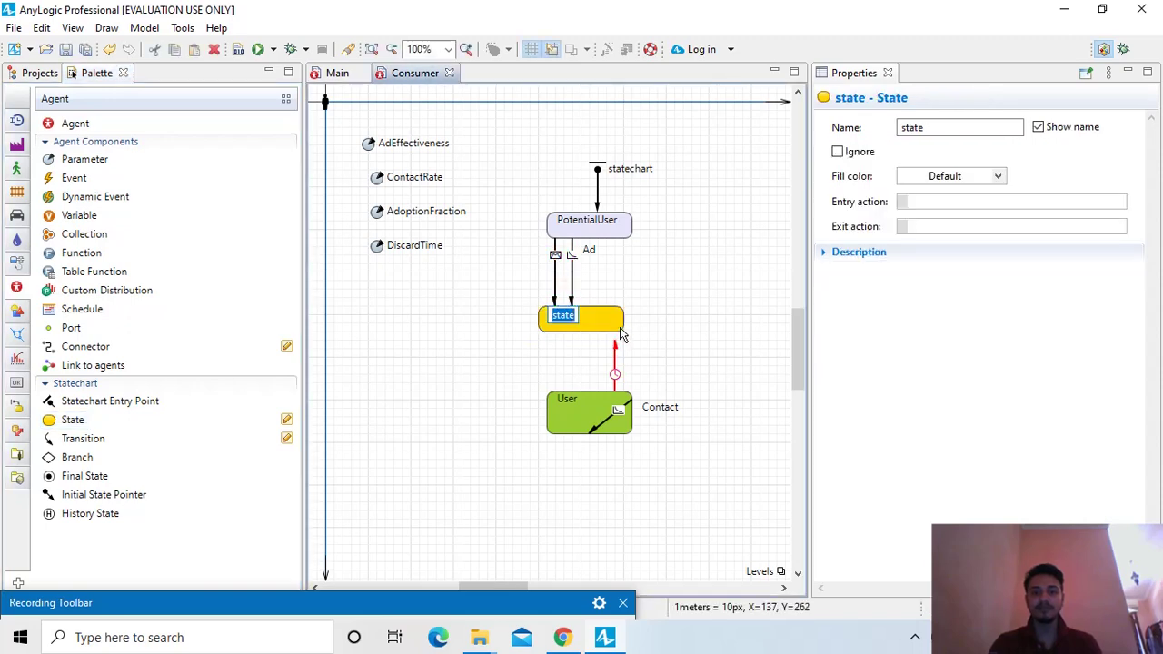
pyautogui.moveTo(621, 335); pyautogui.dragTo(632, 339)
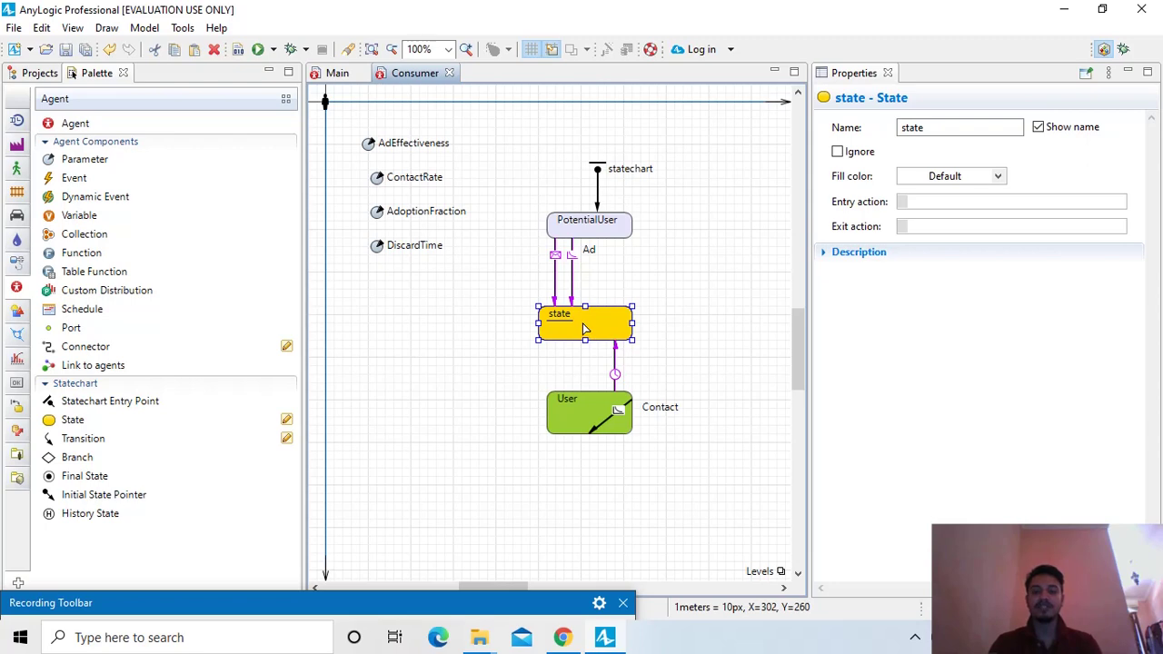
# - Name the new middle state WantsToBuy and set its fill color to gold
pyautogui.moveTo(940, 124); pyautogui.dragTo(849, 148)
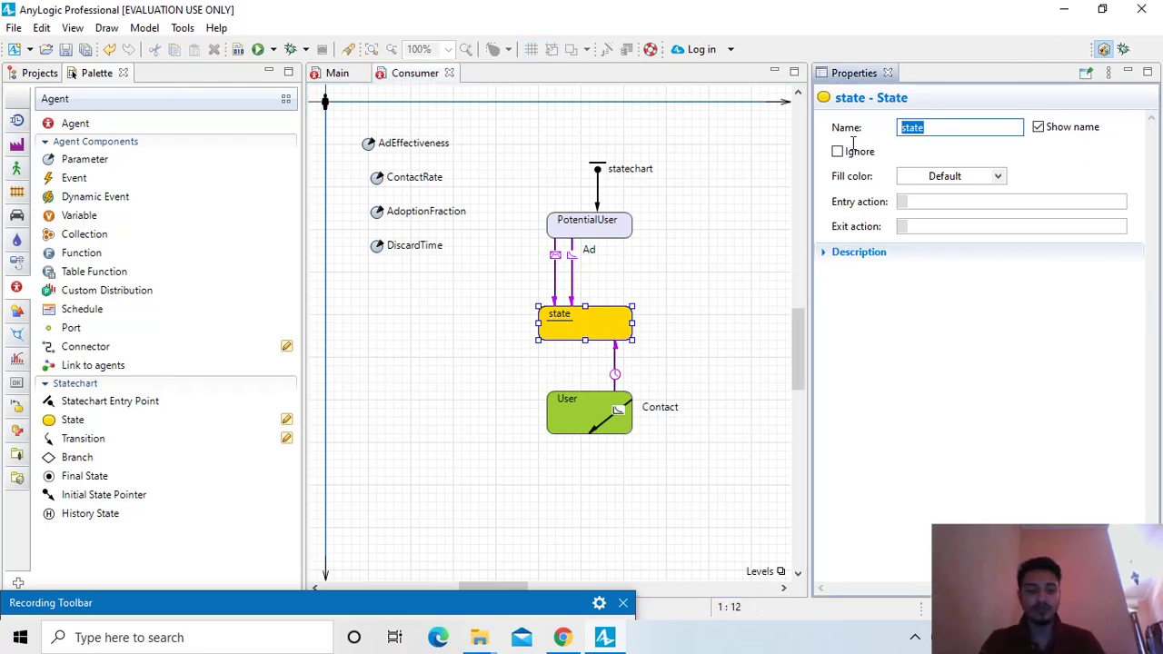
pyautogui.write('Wan')
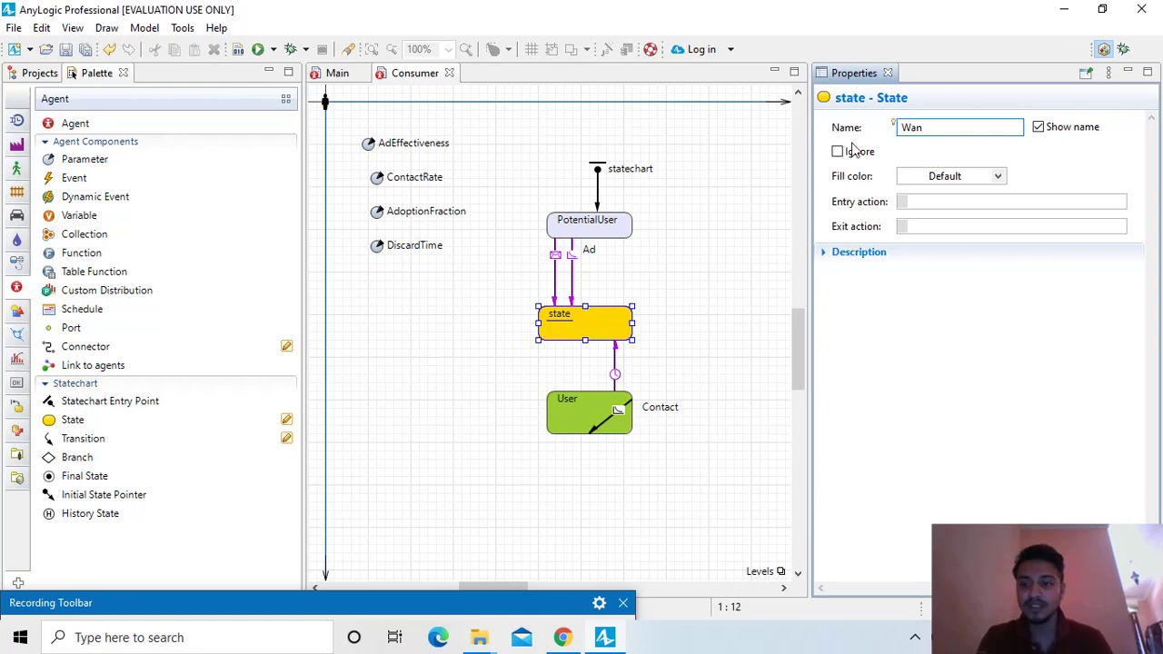
pyautogui.write('ts')
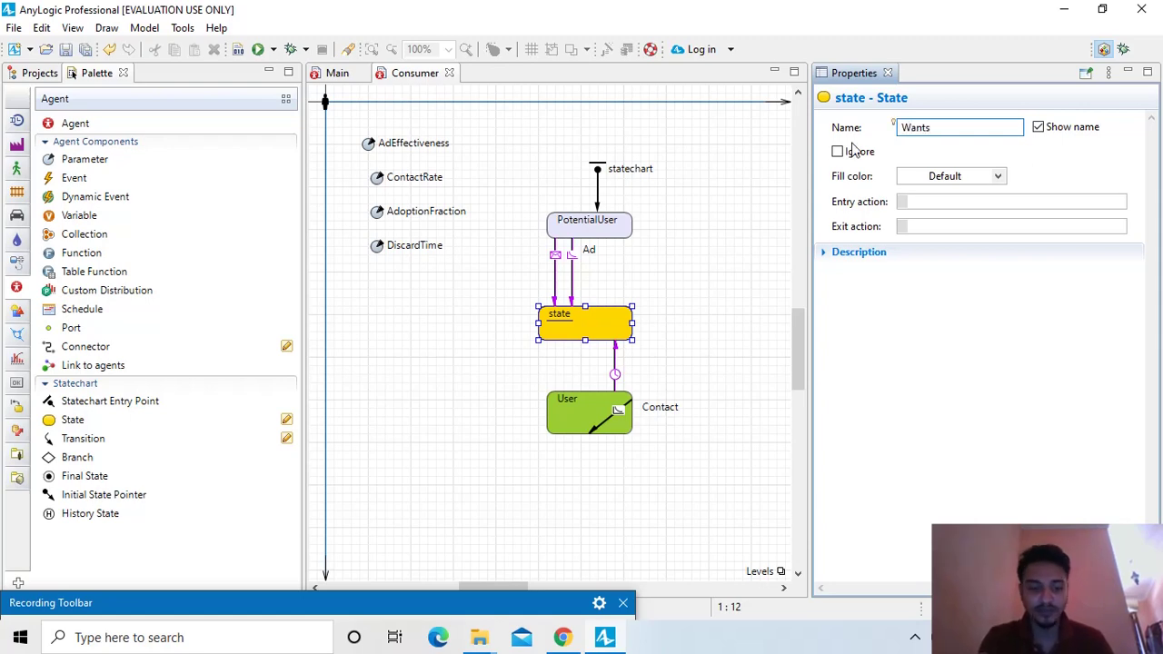
pyautogui.write('To')
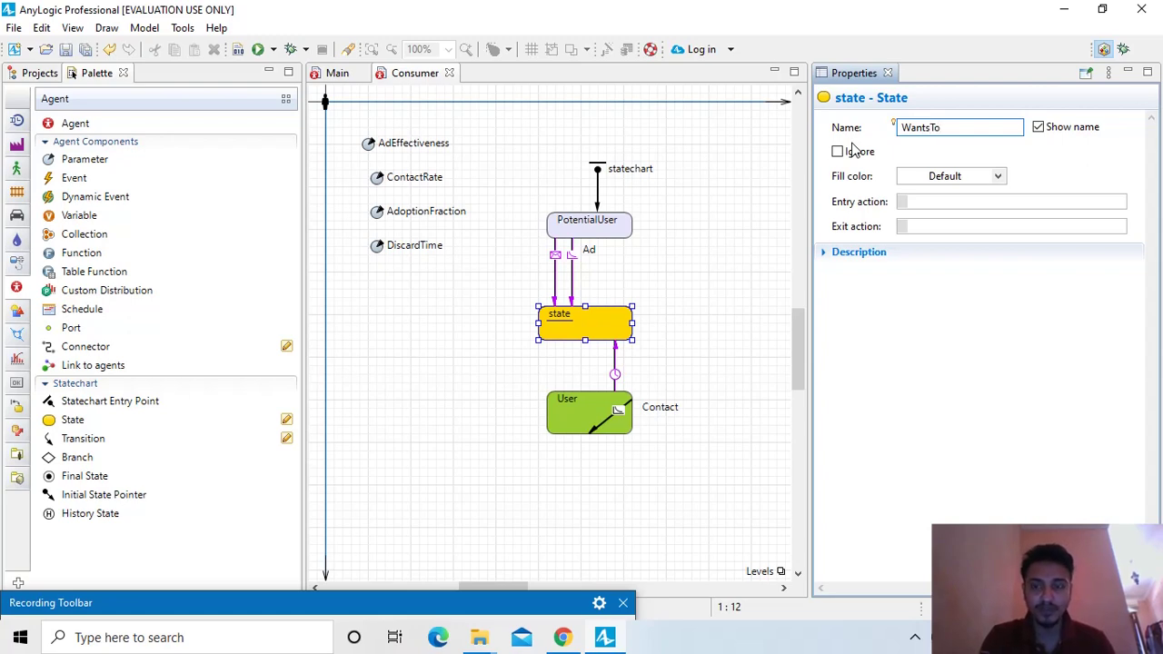
pyautogui.write('Buy')
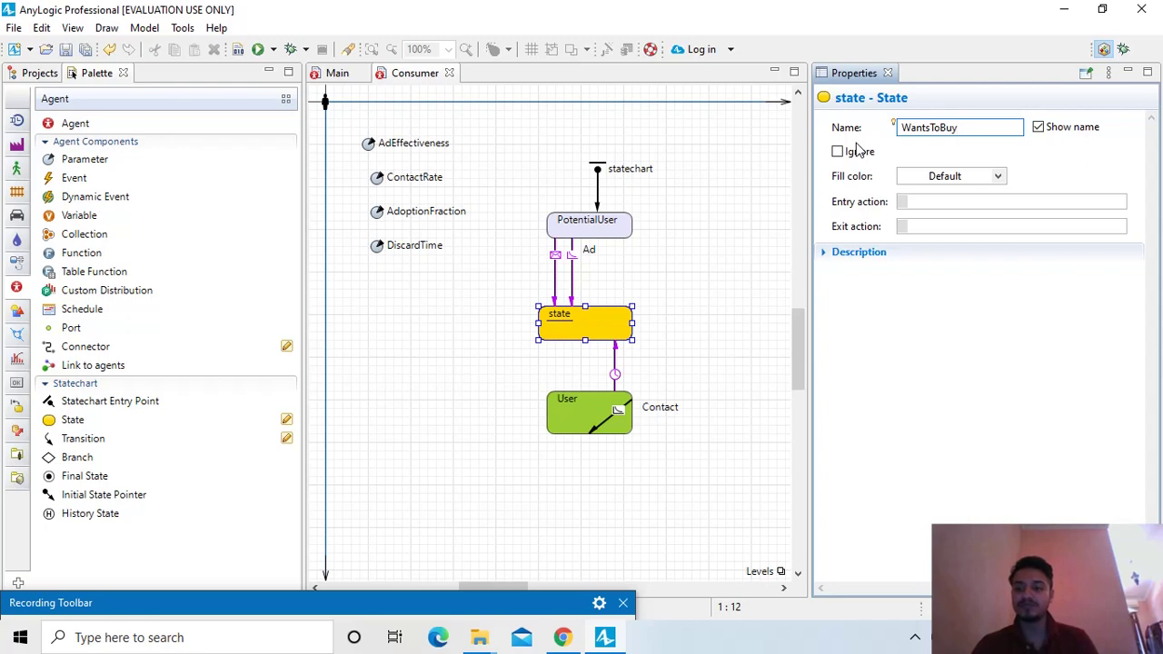
pyautogui.click(998, 179)
pyautogui.click(1005, 249)
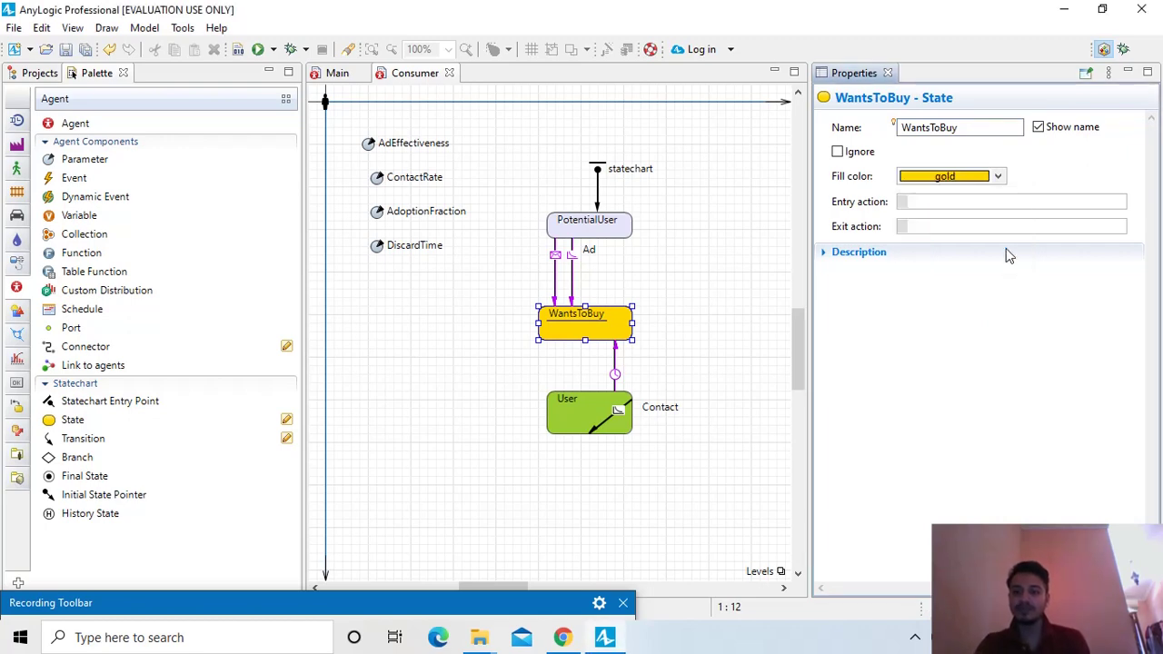
# - Set the WantsToBuy state's entry action to shapeBody.setFillColor(gold);
pyautogui.click(970, 201)
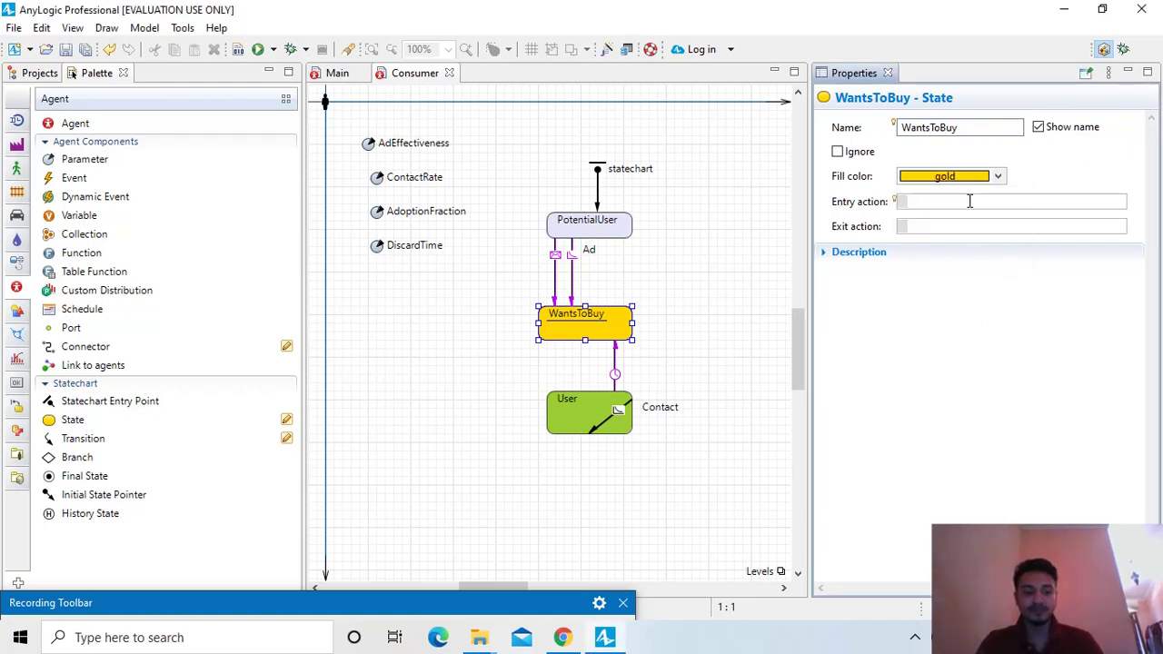
pyautogui.write('shap')
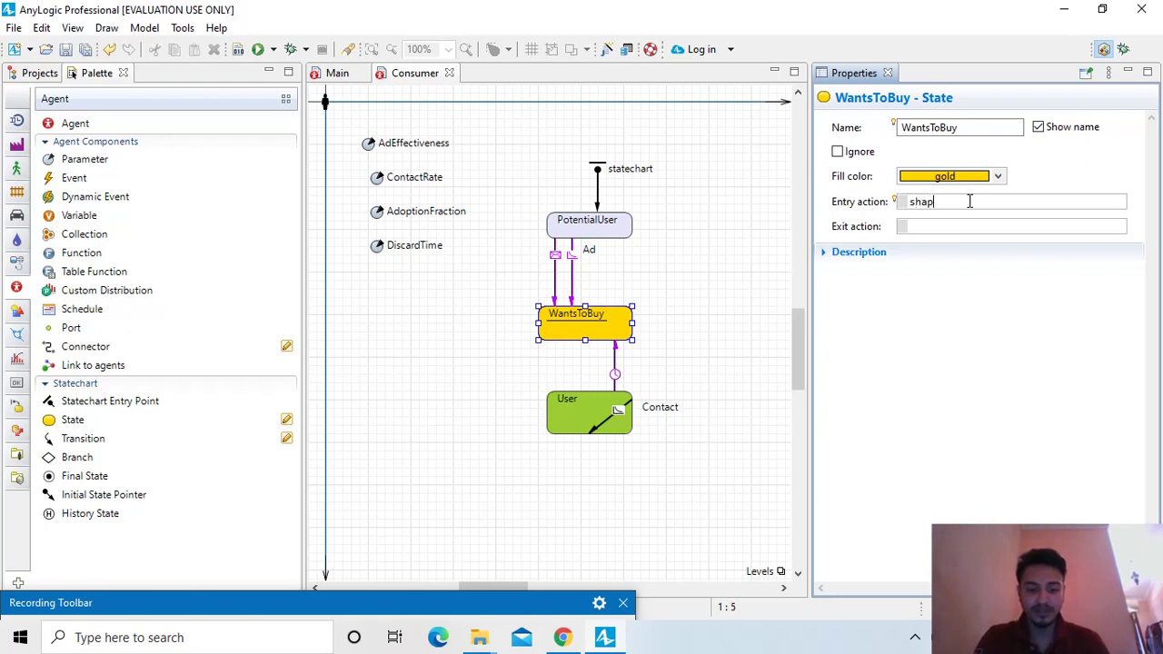
pyautogui.write('eBo')
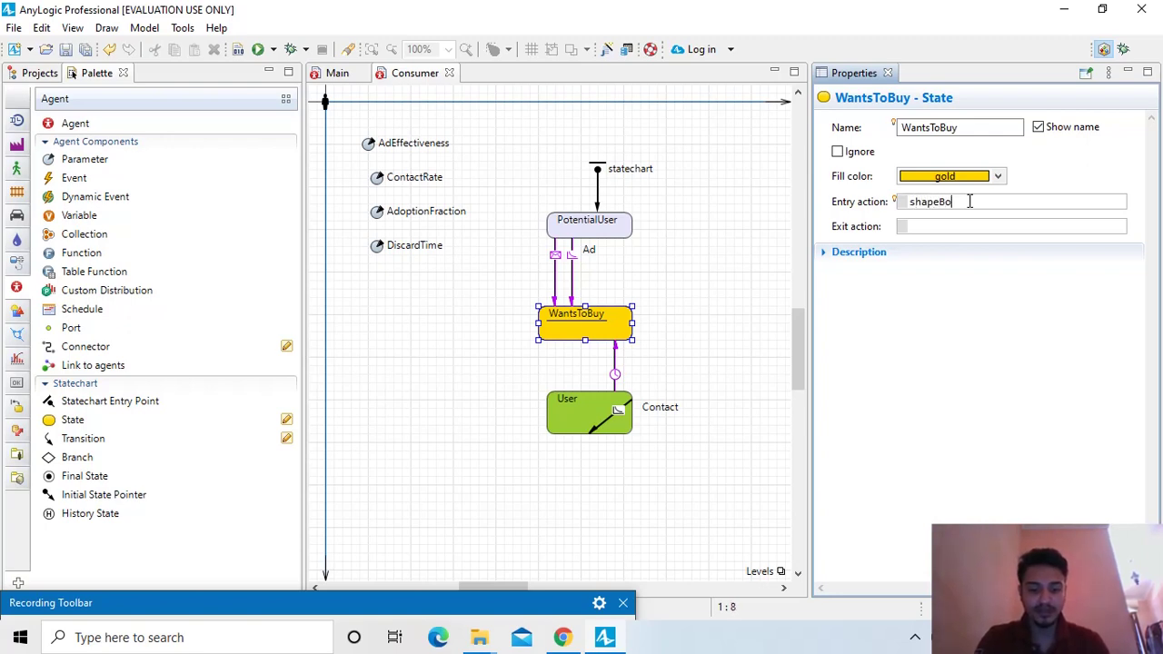
pyautogui.write('dy.')
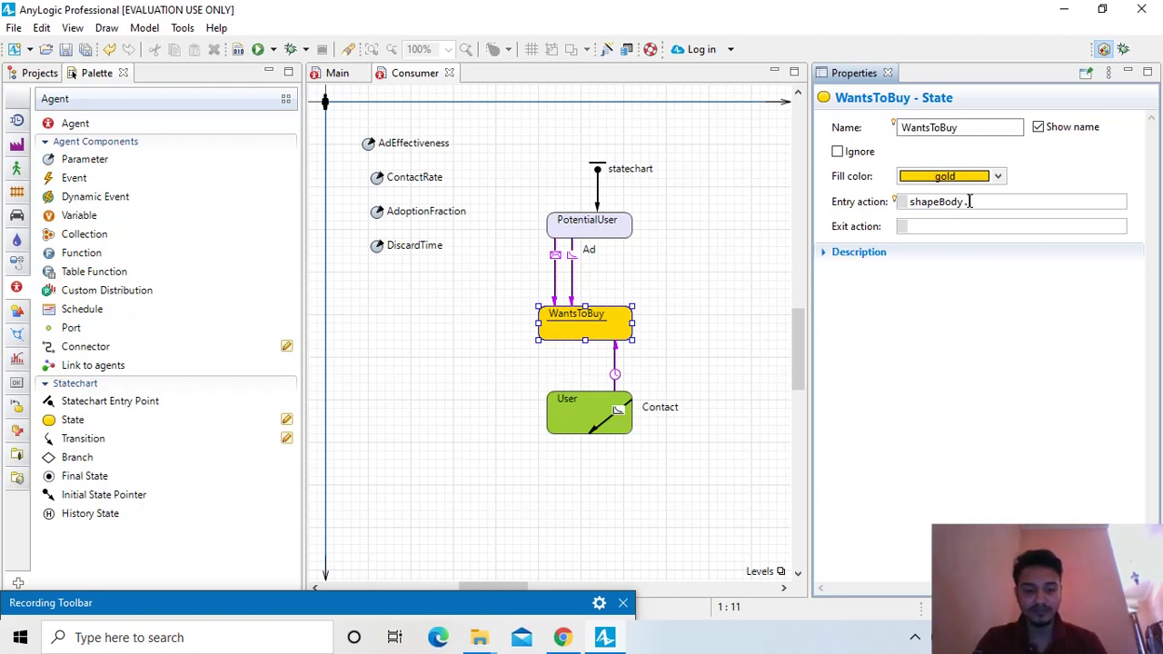
pyautogui.write('set')
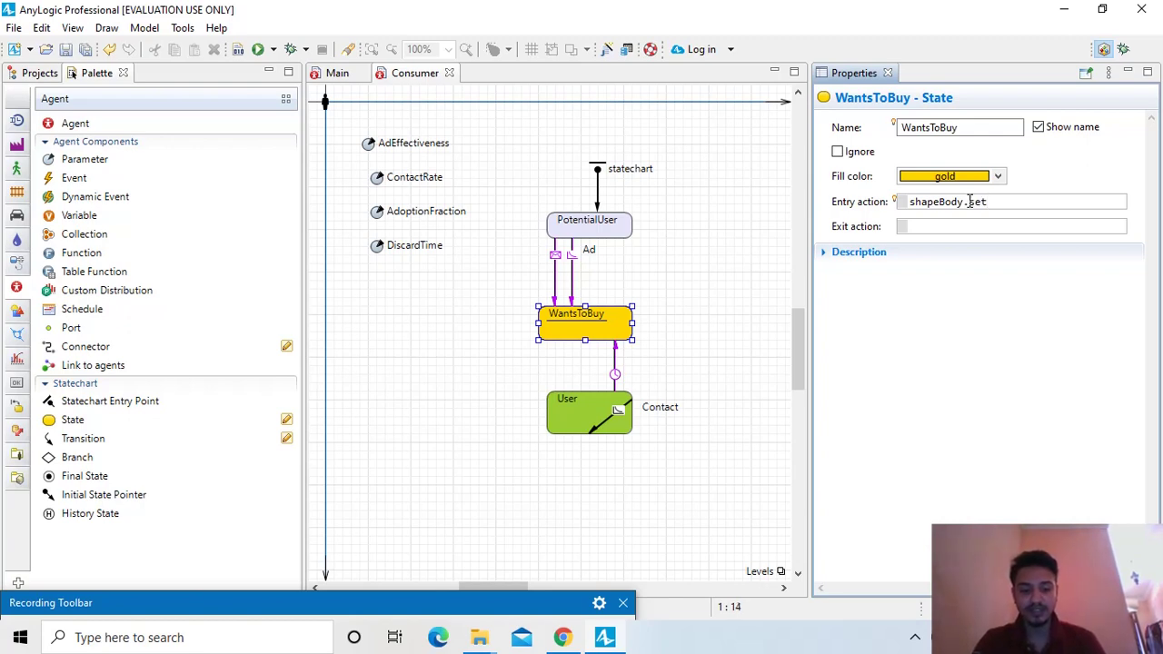
pyautogui.write('FillColo')
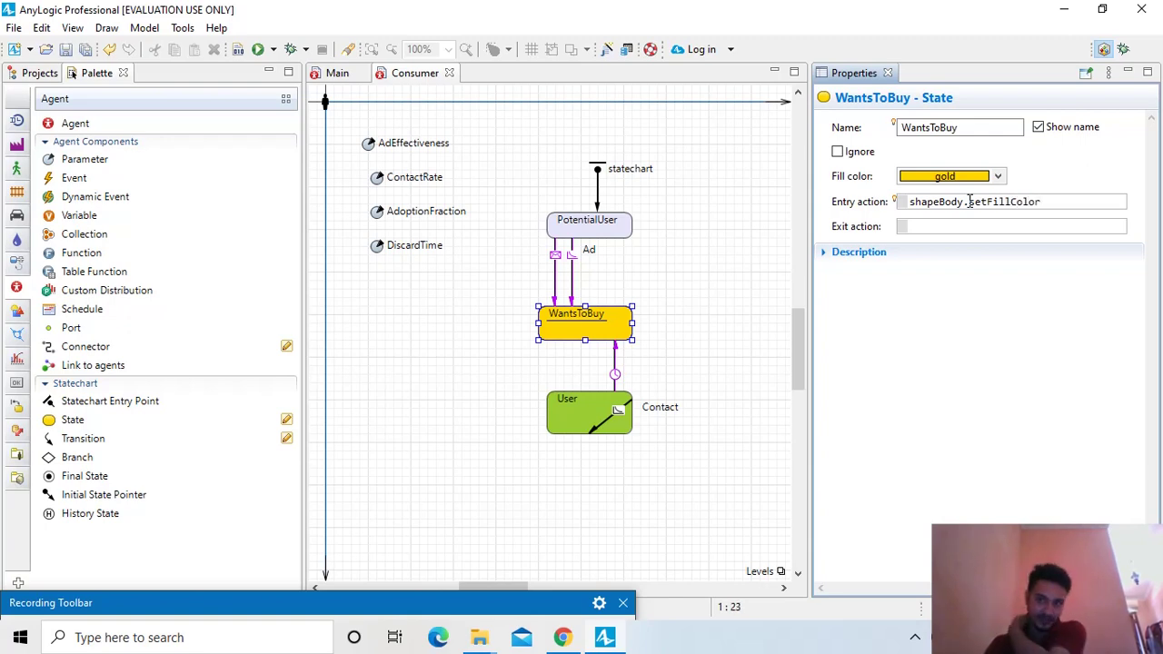
pyautogui.write('r')
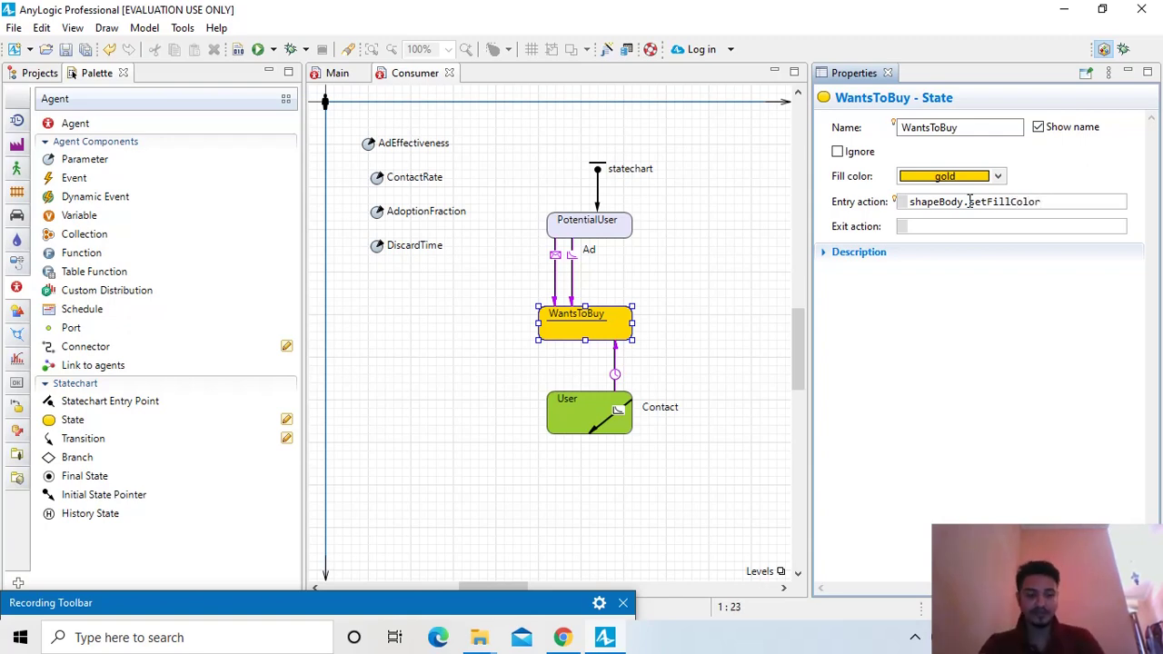
pyautogui.write('(')
pyautogui.write('gol')
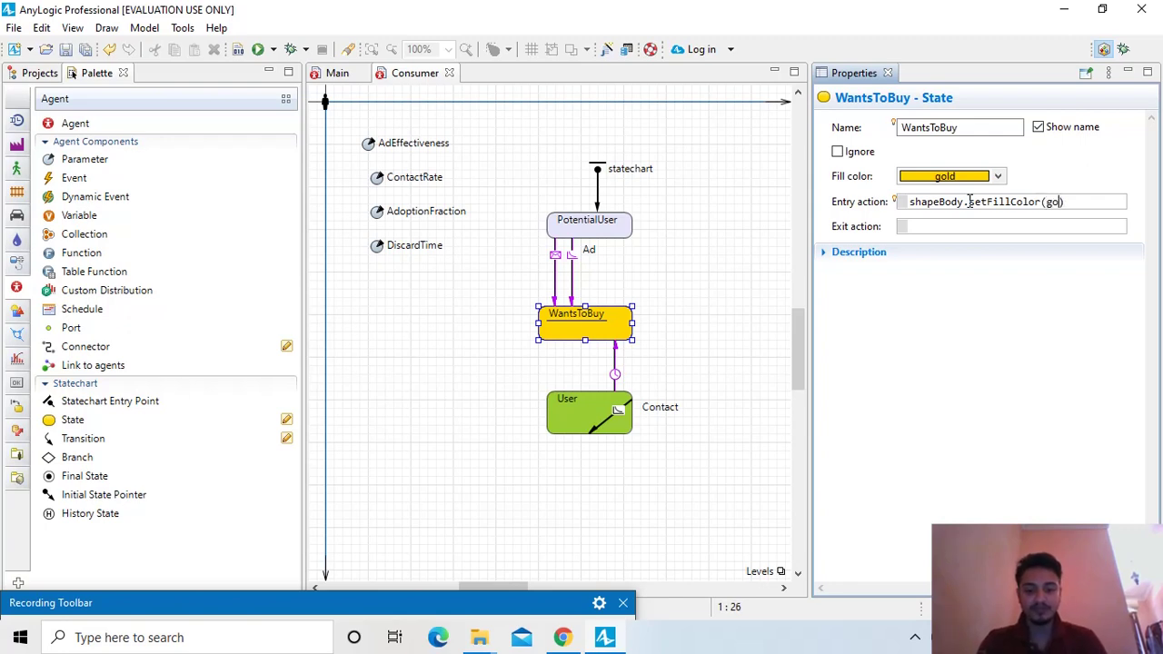
pyautogui.write('d)')
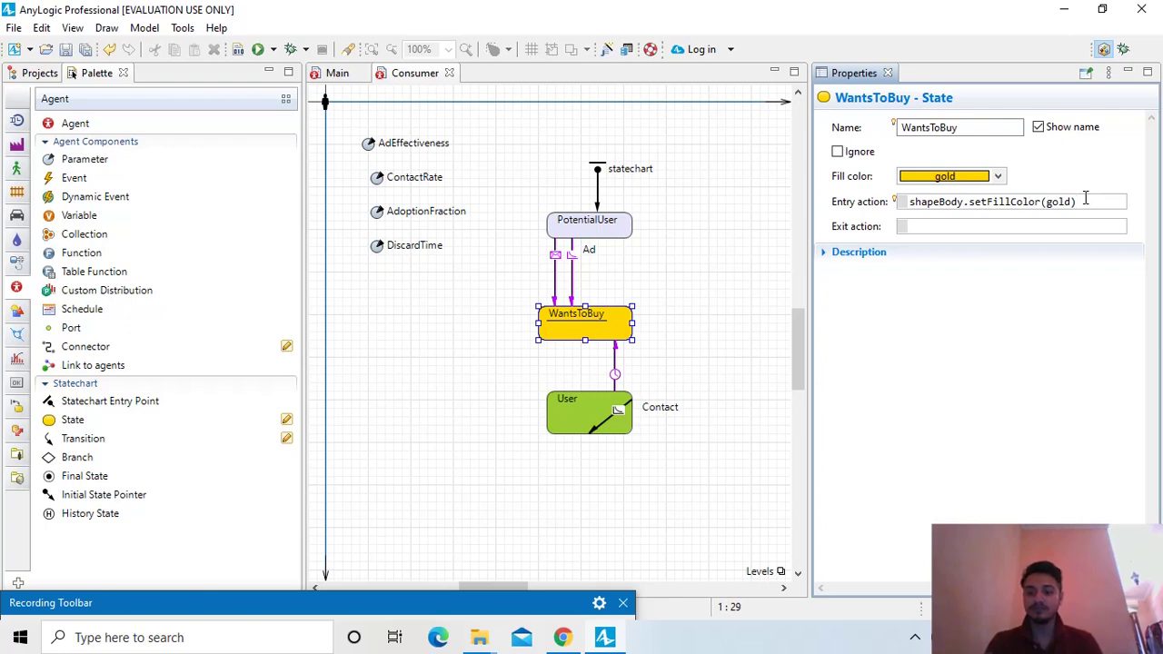
pyautogui.write(';')
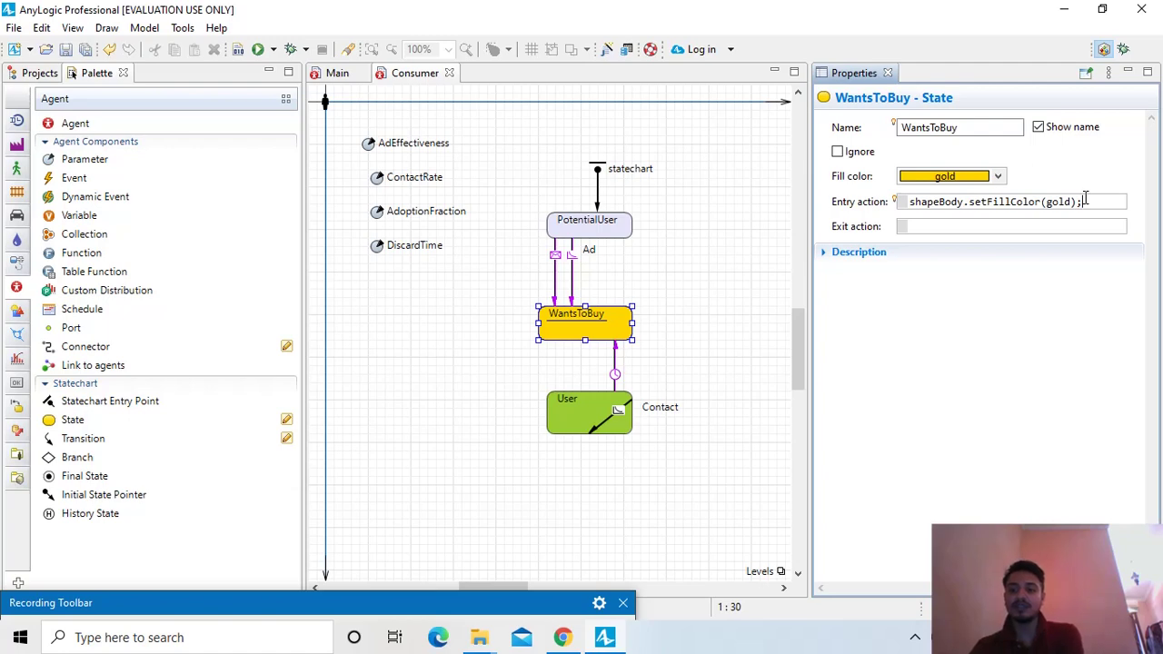
pyautogui.click(433, 368)
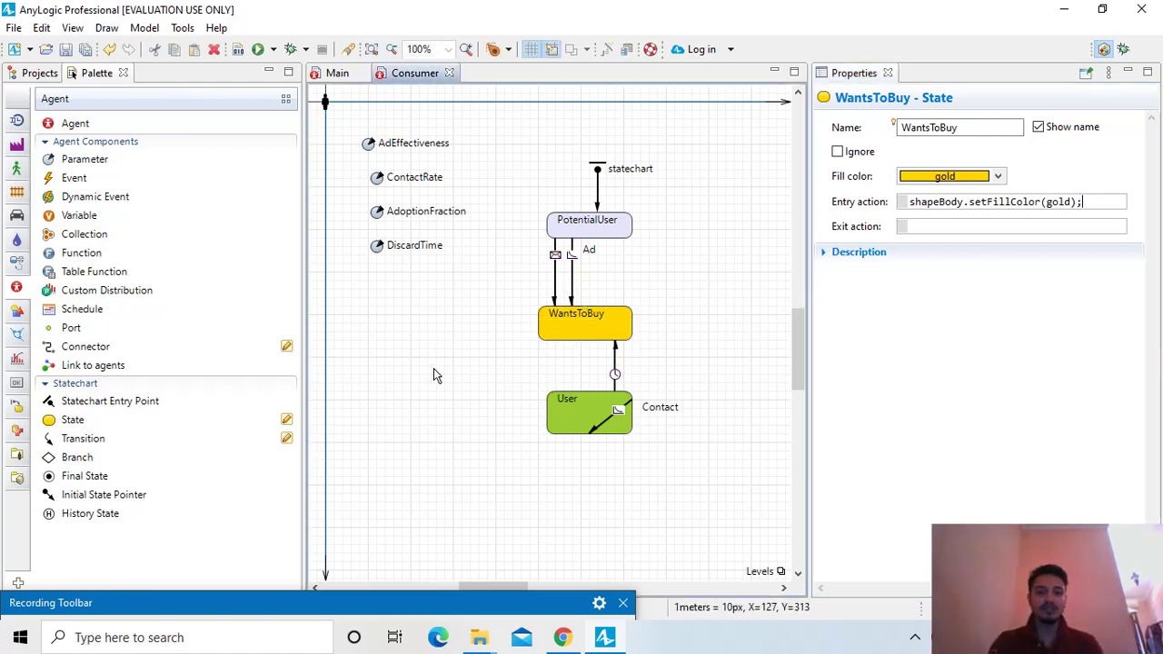
# - Add a transition from the lower edge of WantsToBuy to the upper edge of User
pyautogui.click(78, 440)
pyautogui.doubleClick(78, 440)
pyautogui.click(554, 392)
pyautogui.click(555, 345)
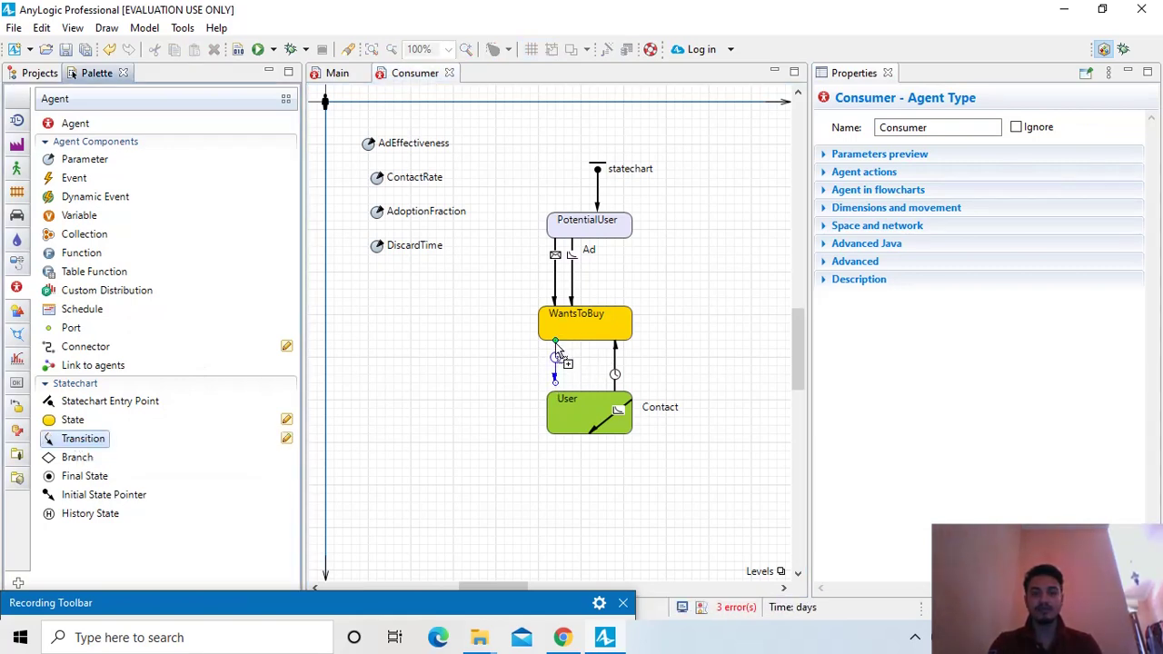
pyautogui.click(556, 383)
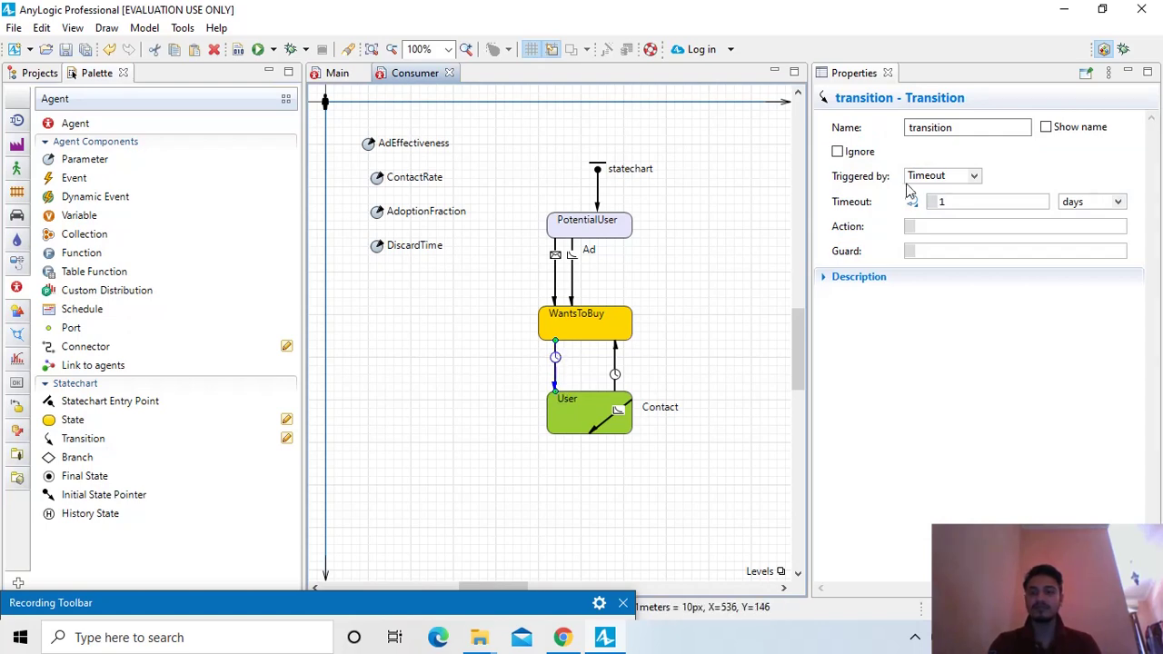
# - Name the new WantsToBuy-to-User transition Puchase and set its timeout to 2 days
pyautogui.doubleClick(966, 127)
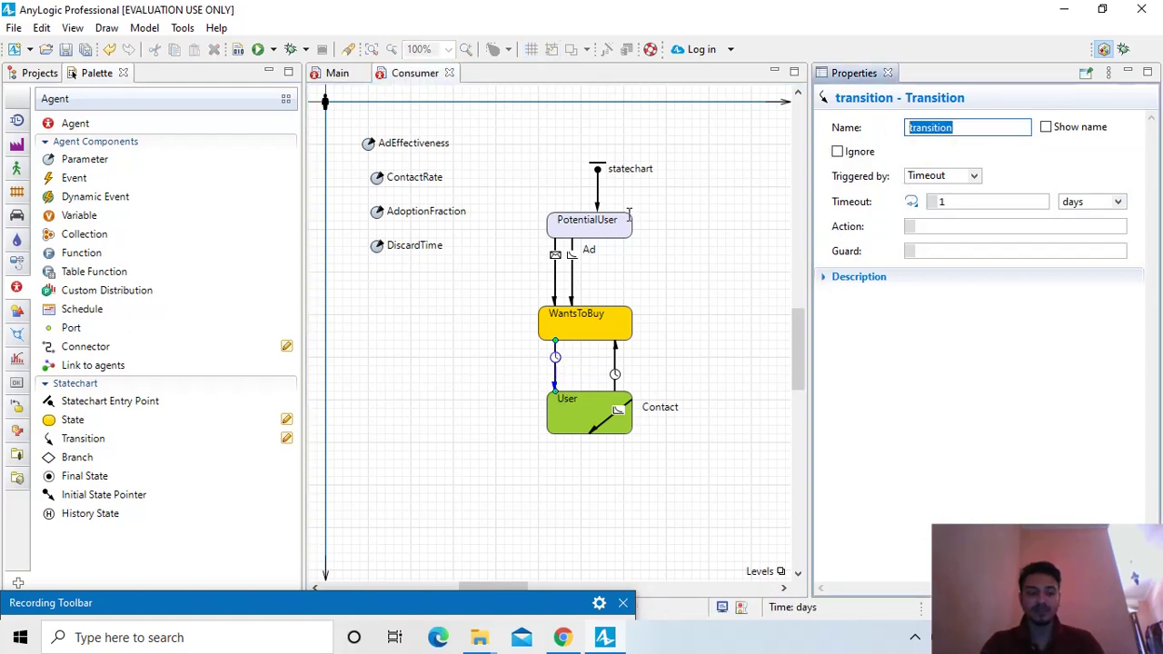
pyautogui.write('Pu')
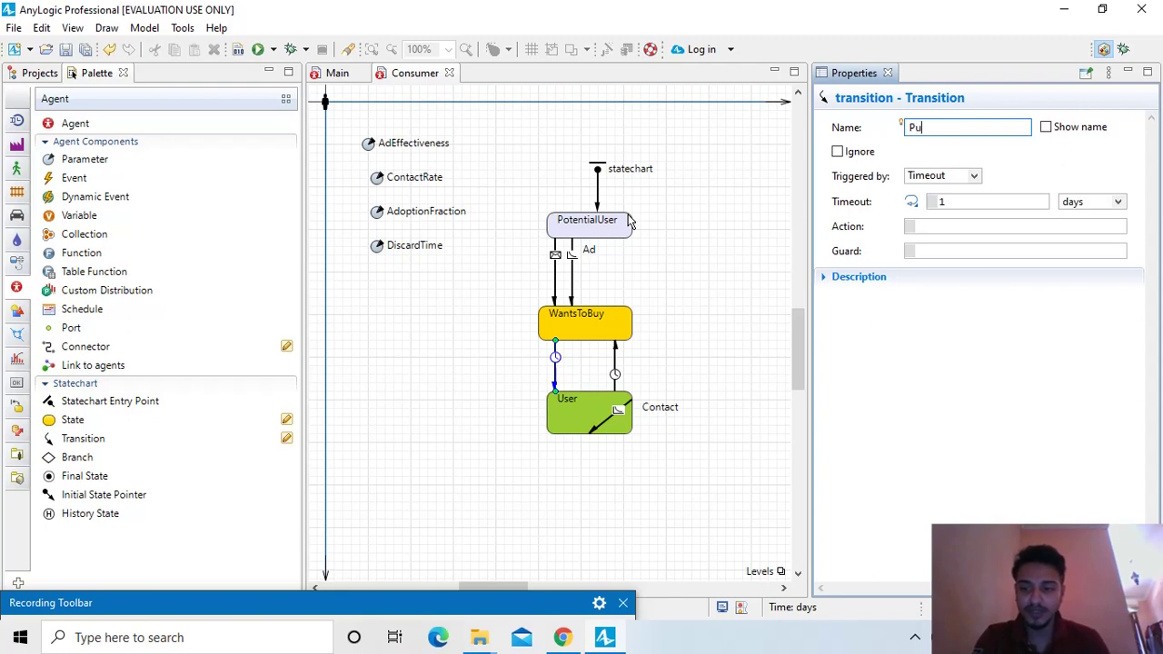
pyautogui.write('ch')
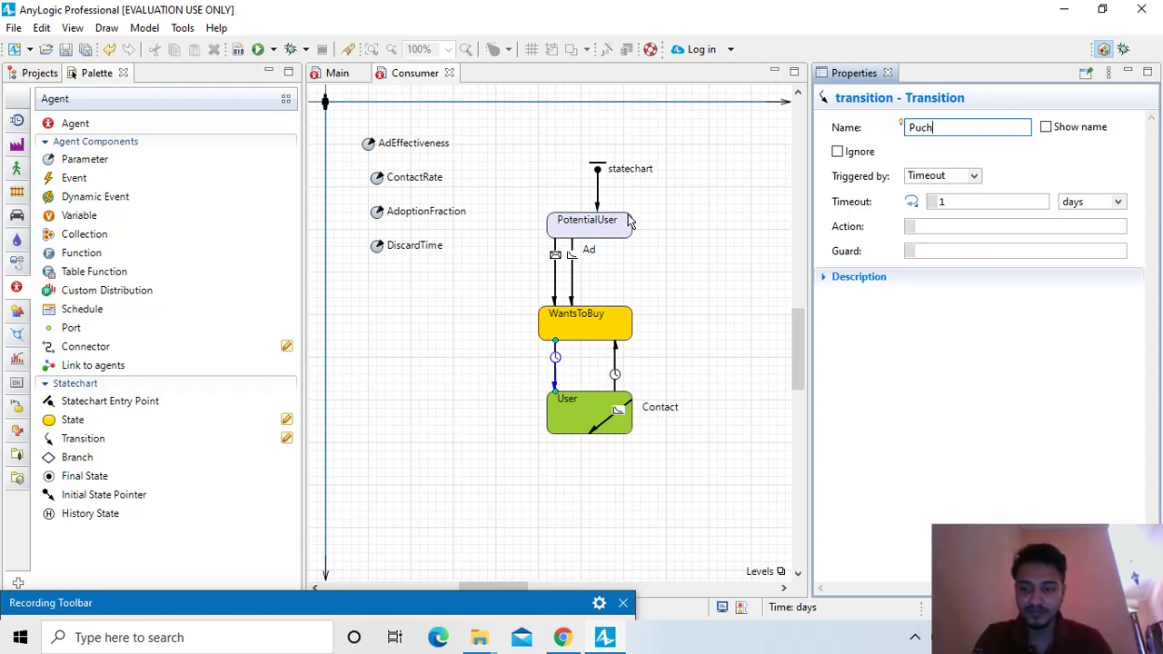
pyautogui.write('ase')
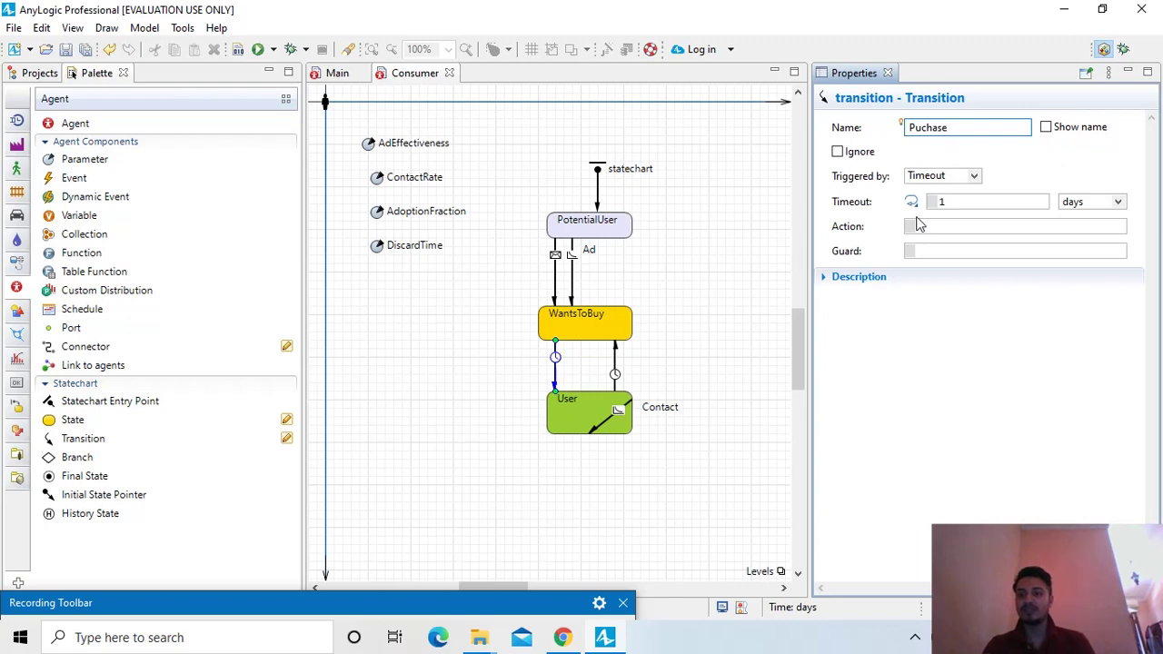
pyautogui.click(965, 201)
pyautogui.press('BackSpace')
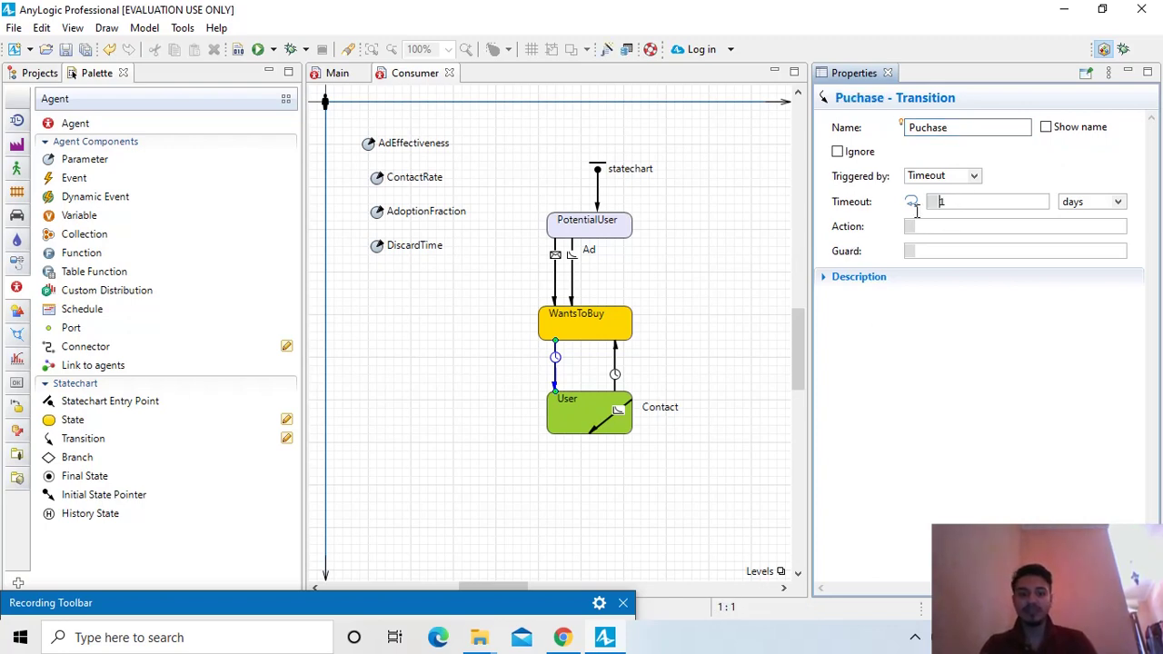
pyautogui.write('2')
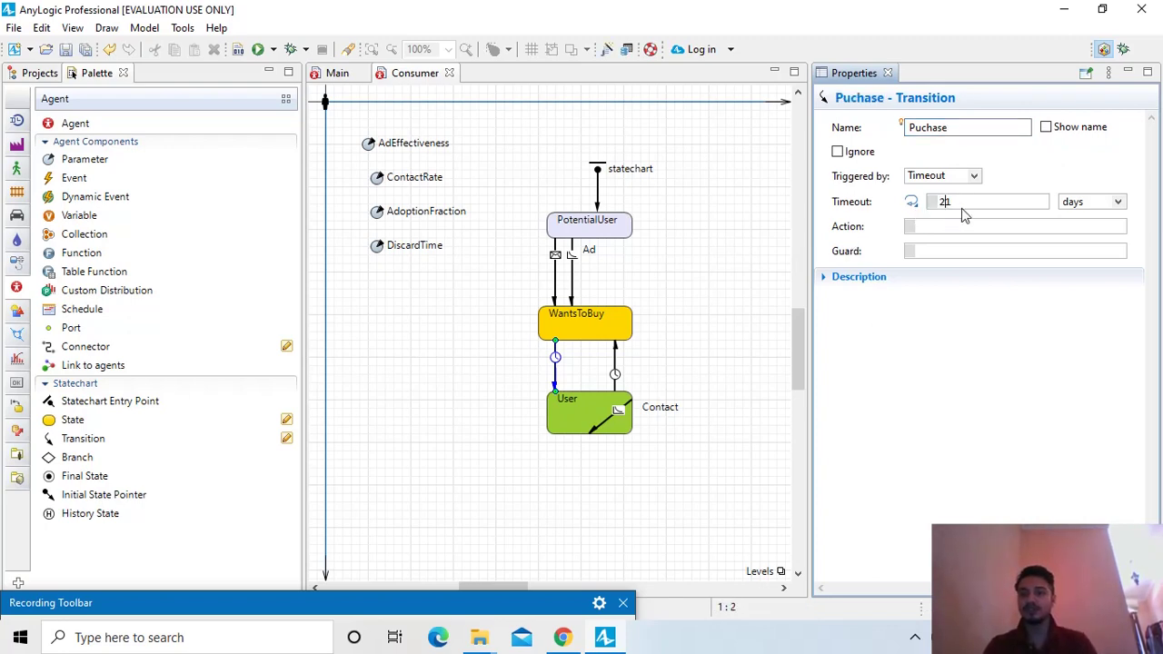
pyautogui.write('1')
pyautogui.press('BackSpace')
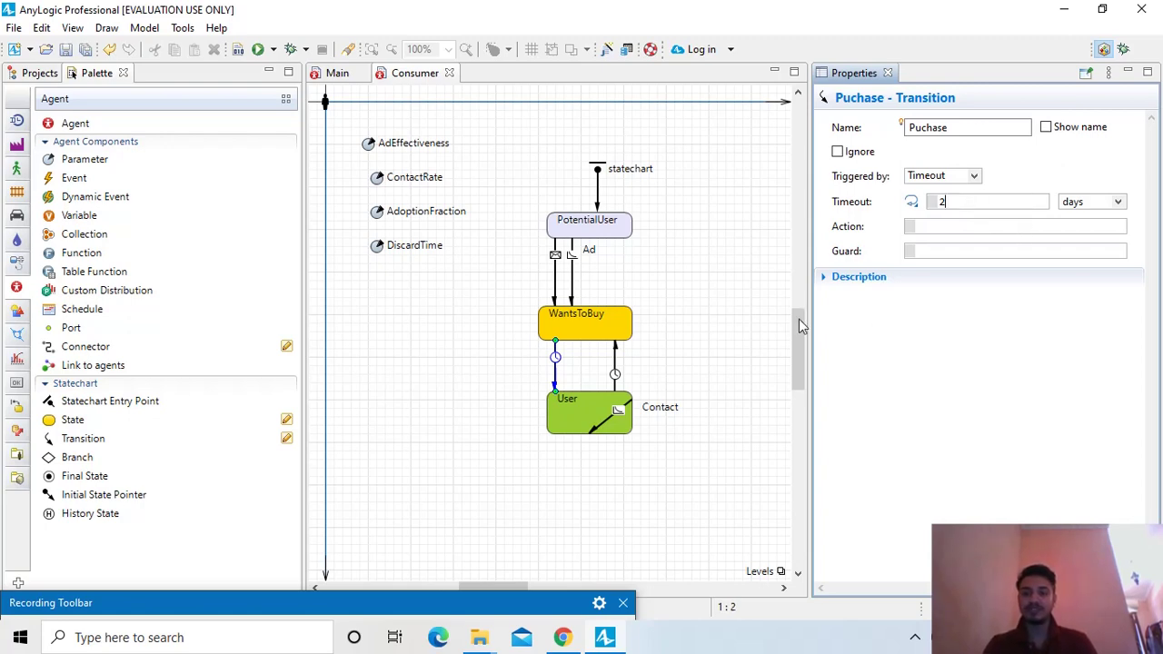
# - Show the Puchase transition's name on the diagram and move the label beside the transition, on its outer side
pyautogui.click(1046, 127)
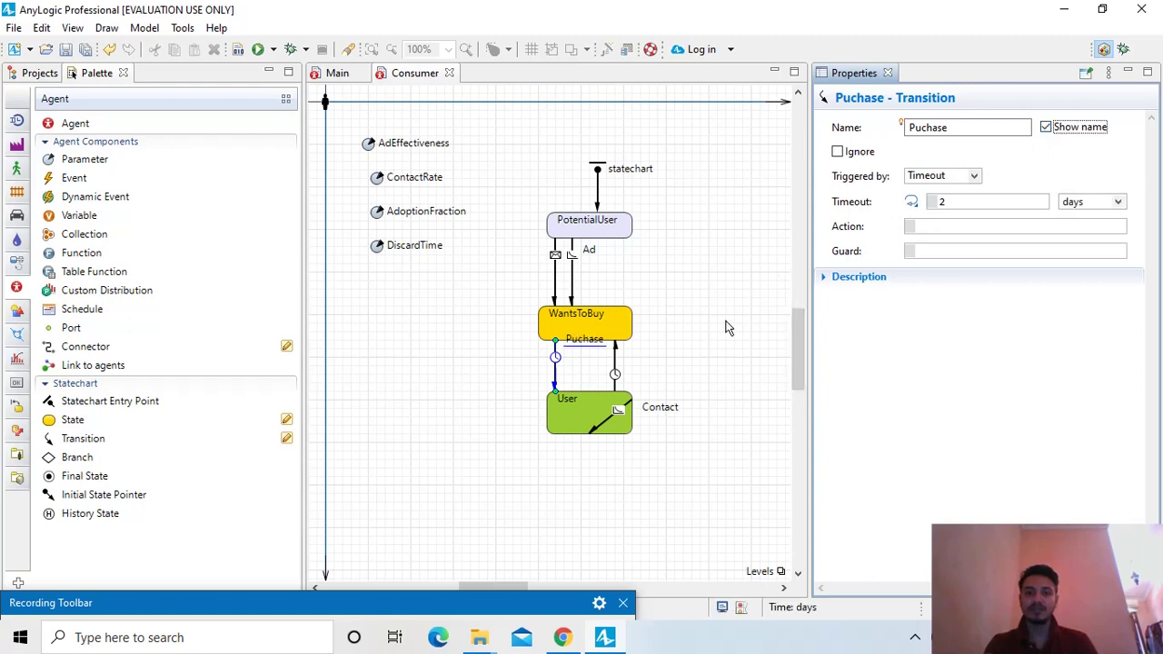
pyautogui.click(595, 352)
pyautogui.moveTo(595, 353); pyautogui.dragTo(535, 373)
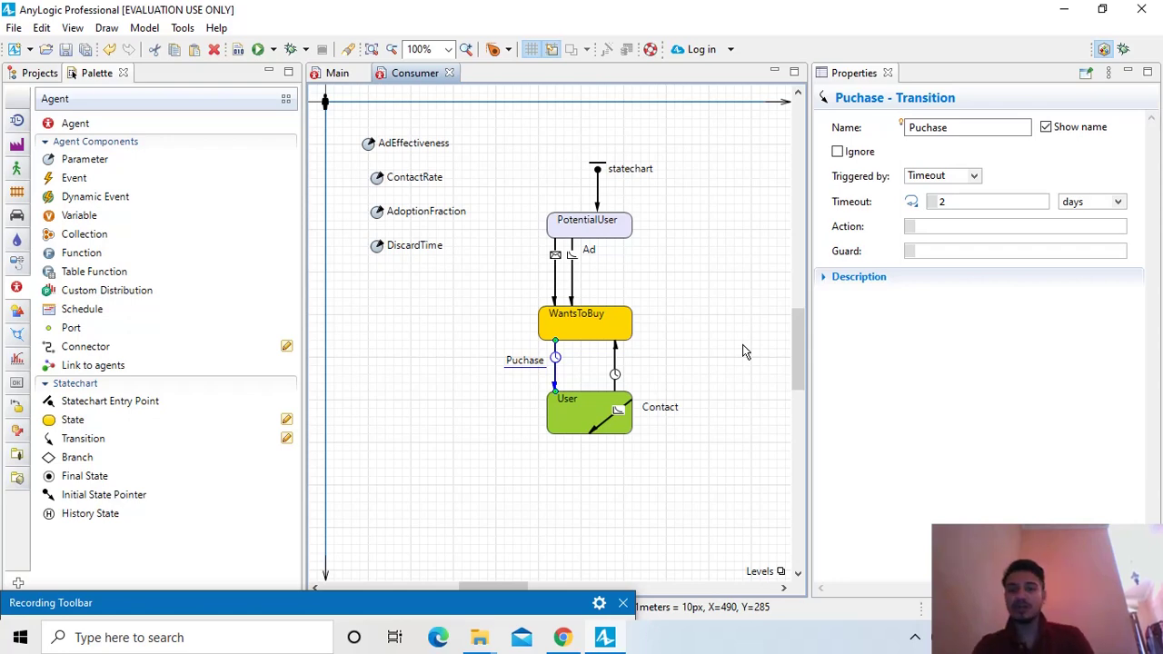
# - Add a third statistic to the consumers population in Main and name it NWantToBuy
pyautogui.click(337, 74)
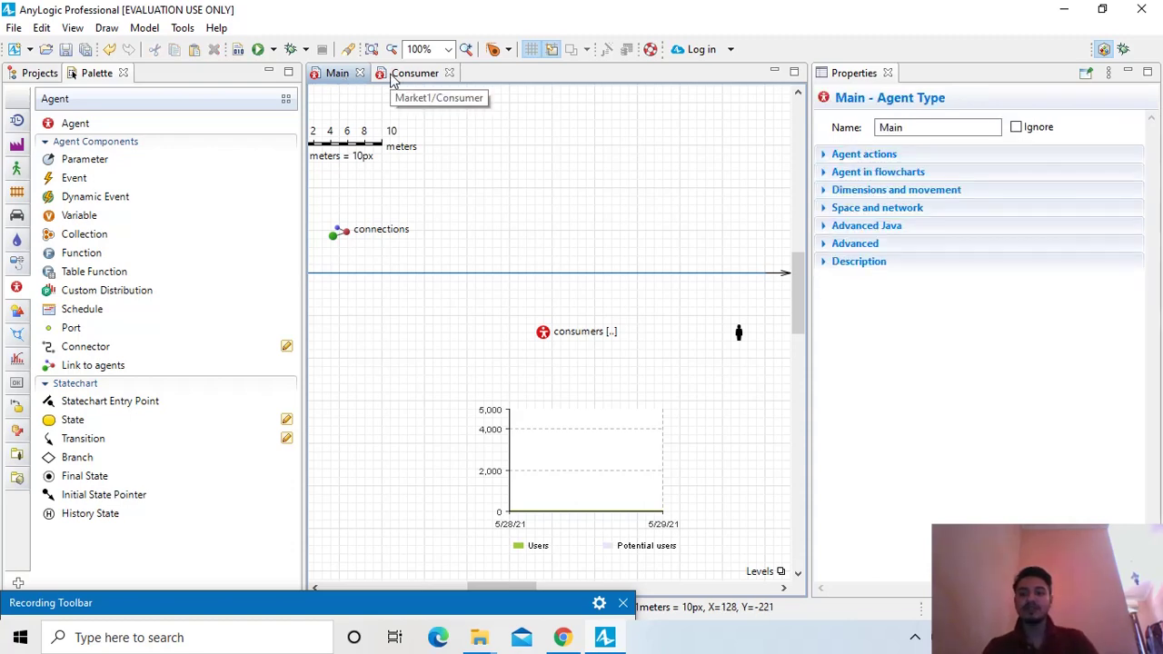
pyautogui.click(427, 77)
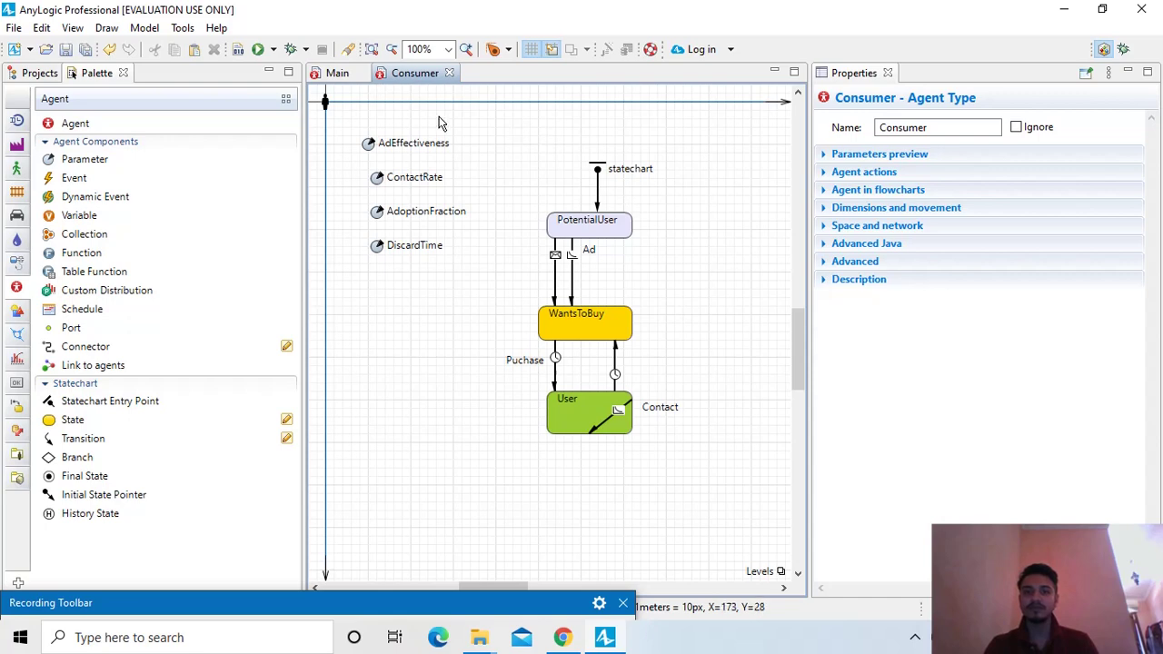
pyautogui.click(335, 77)
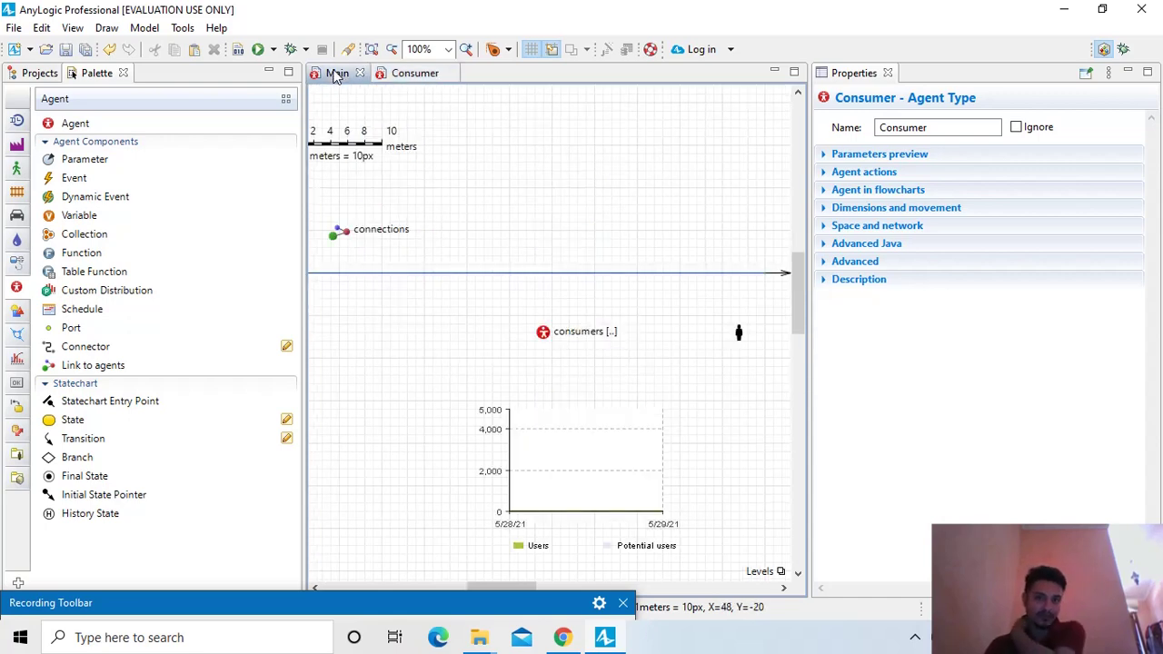
pyautogui.click(543, 334)
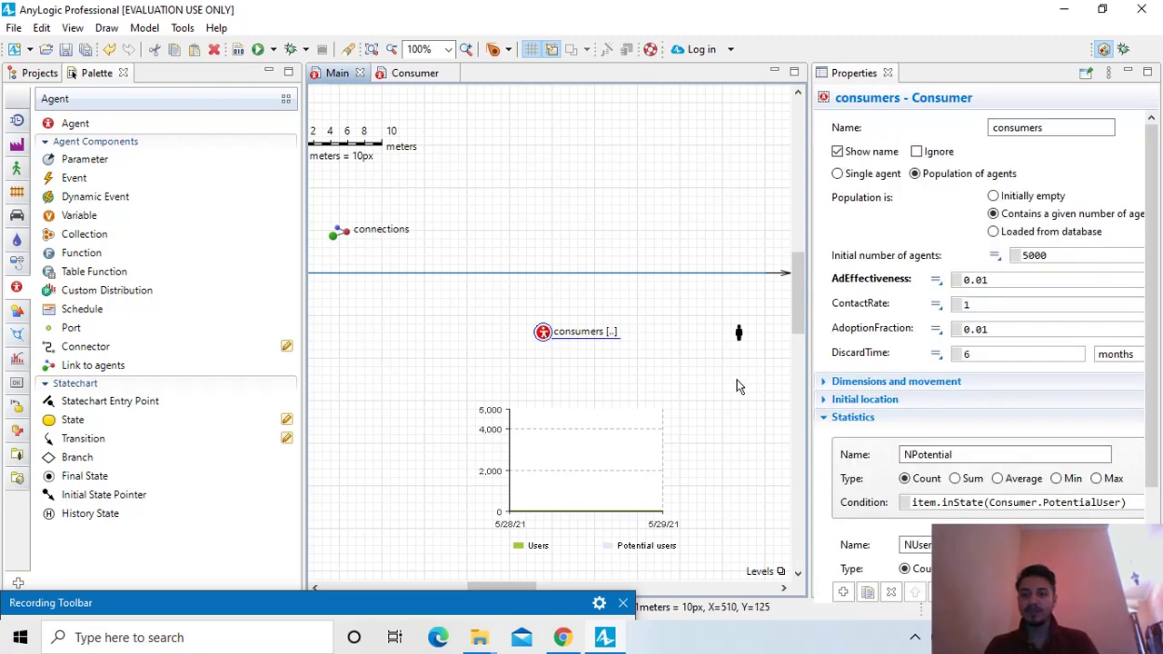
pyautogui.scroll(-3, 834, 425)
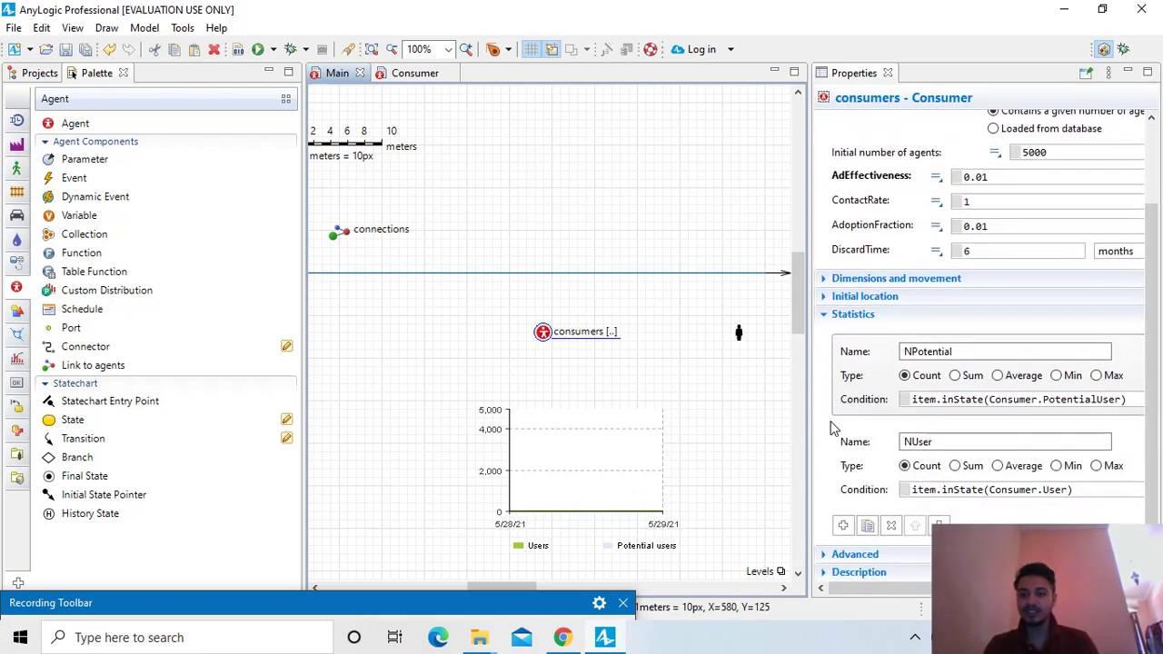
pyautogui.click(843, 526)
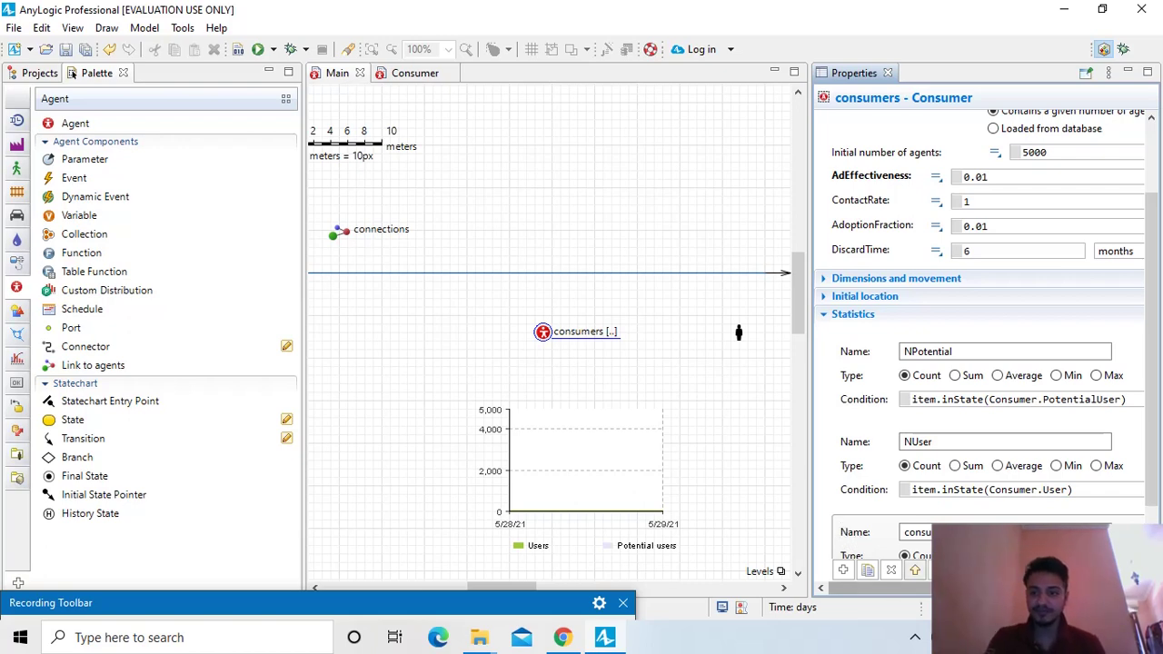
pyautogui.press('Tab')
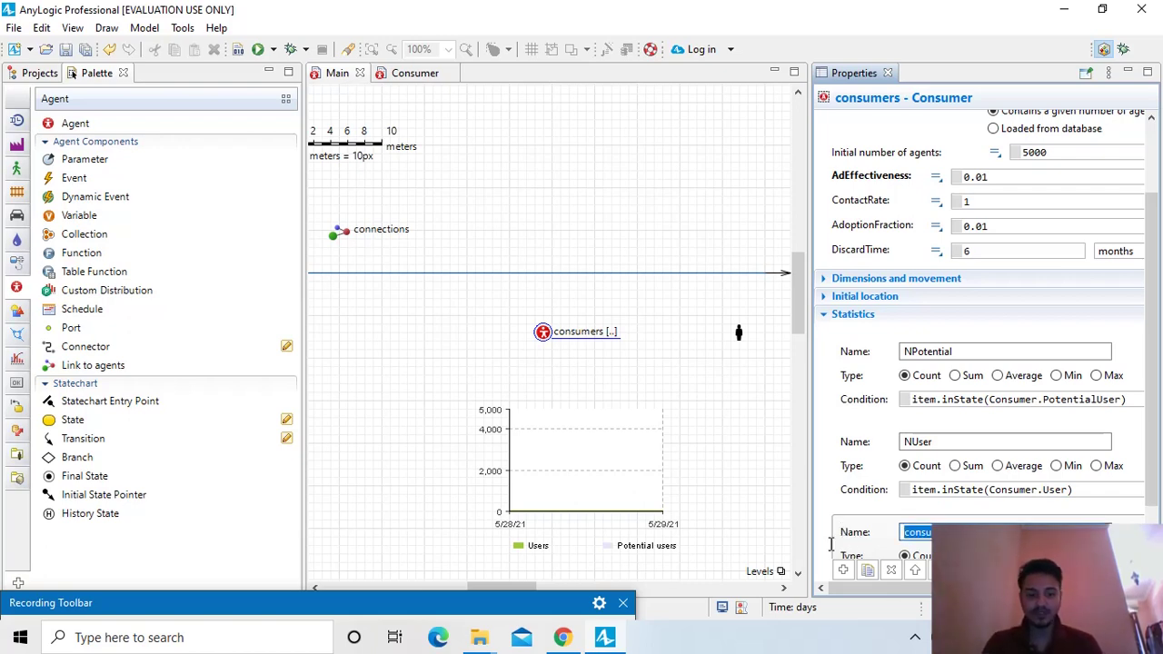
pyautogui.write('N')
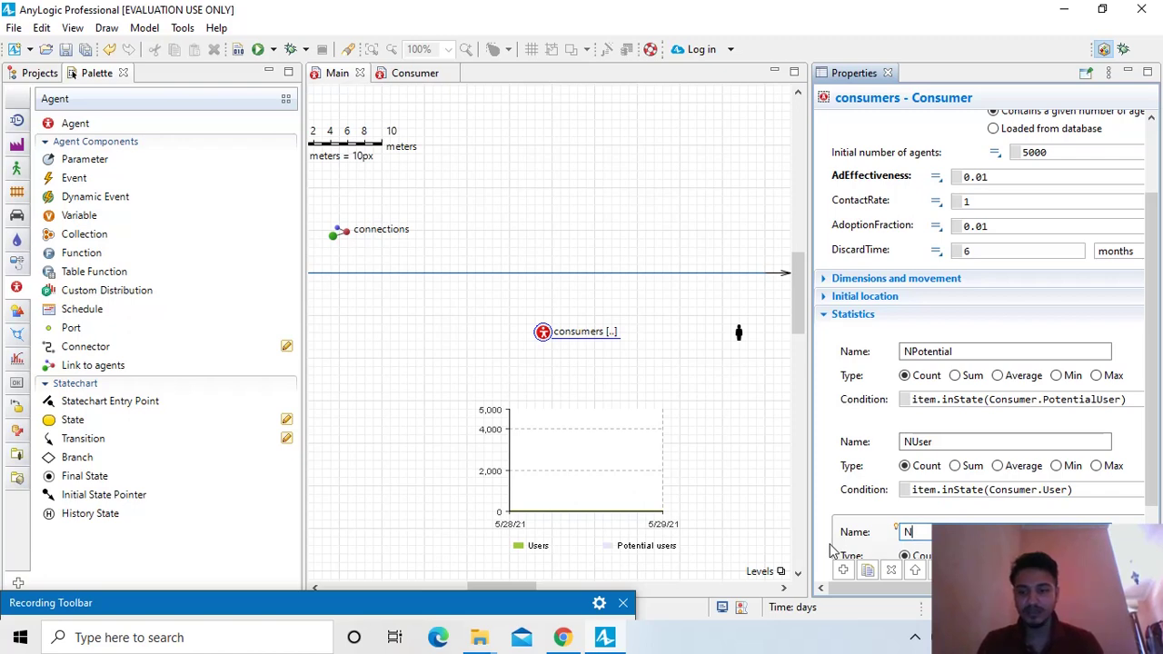
pyautogui.write('Wan')
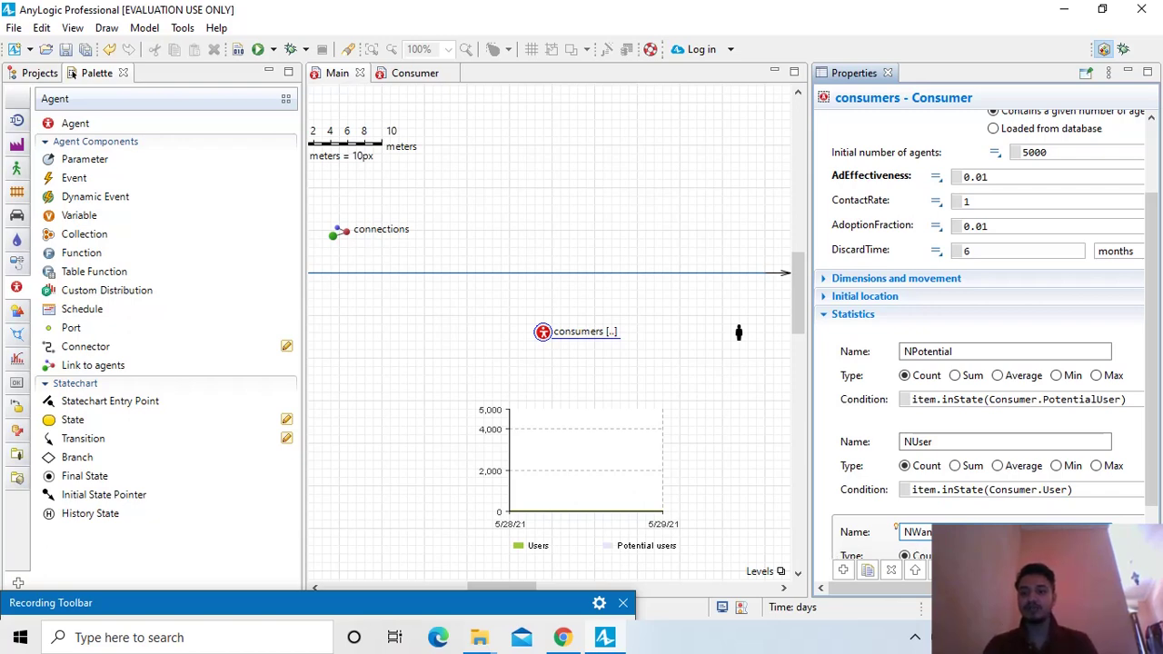
# - Set the NWantToBuy statistic's condition to item.inState(Consumer.WantToBuy)
pyautogui.scroll(-2, 981, 363)
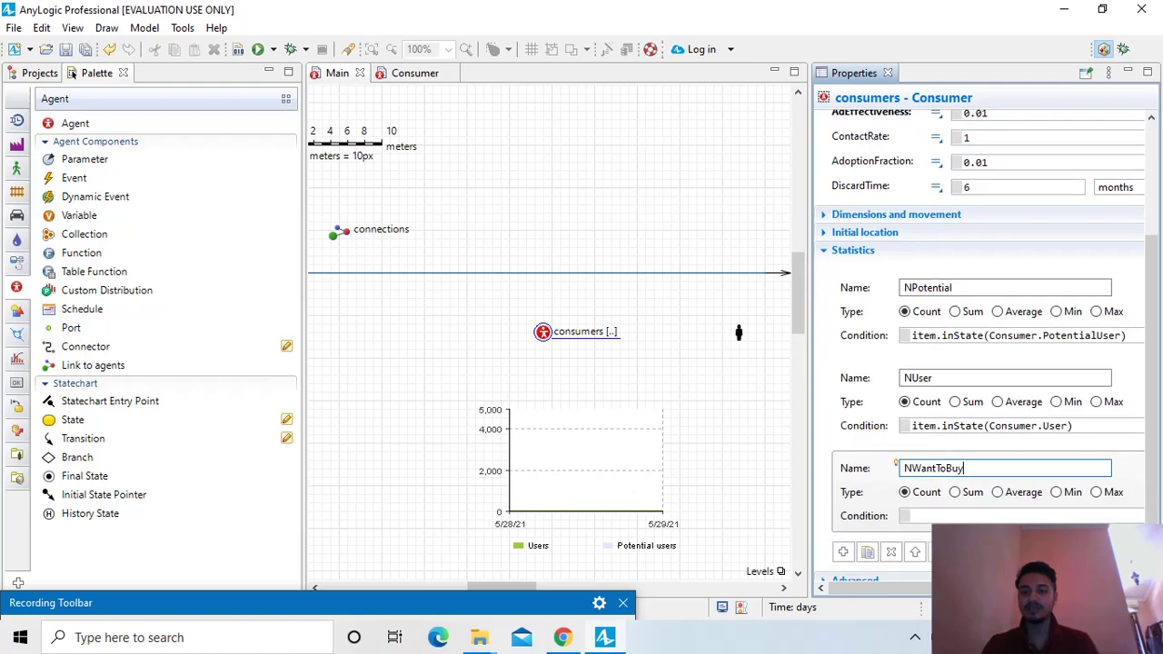
pyautogui.click(946, 515)
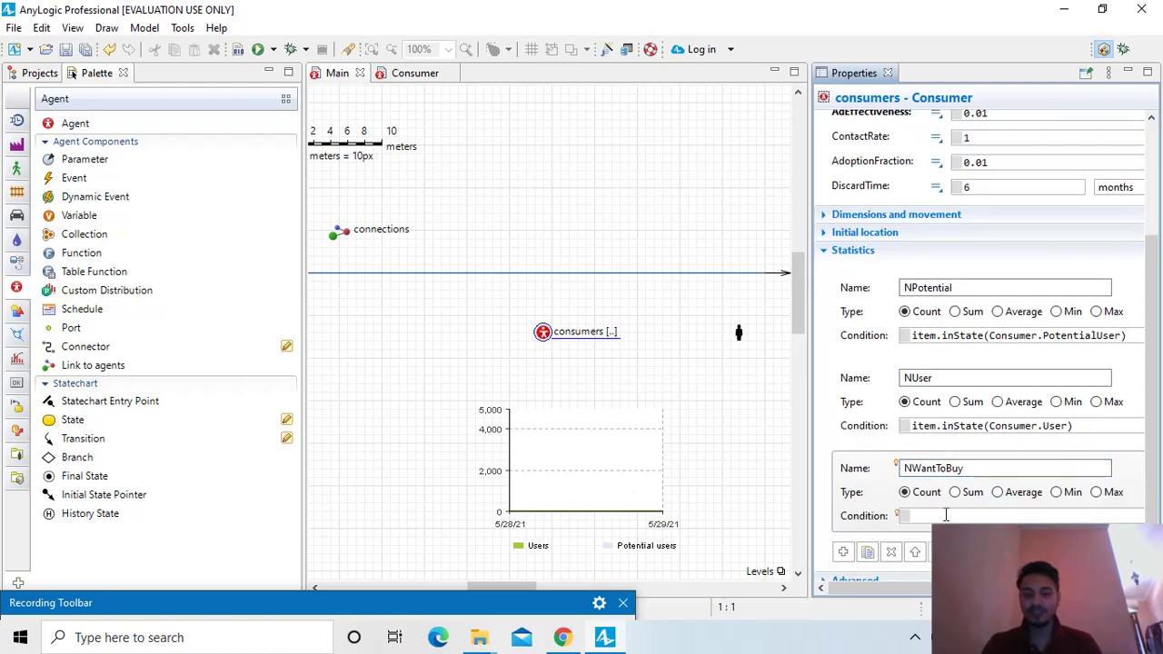
pyautogui.write('item')
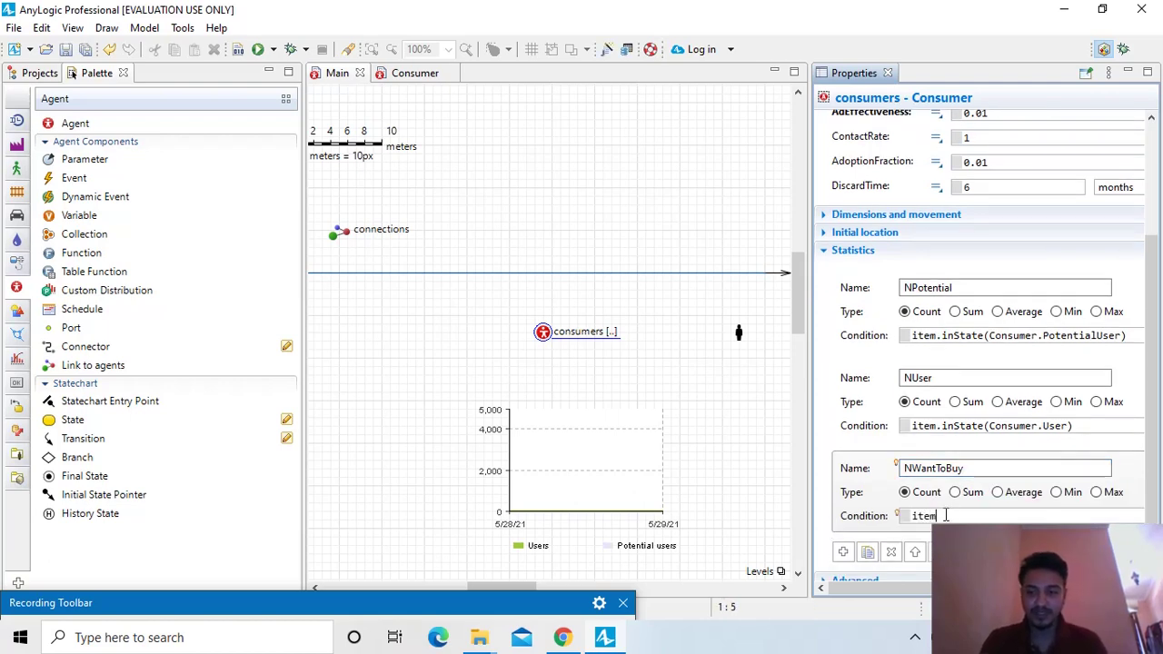
pyautogui.write('.i')
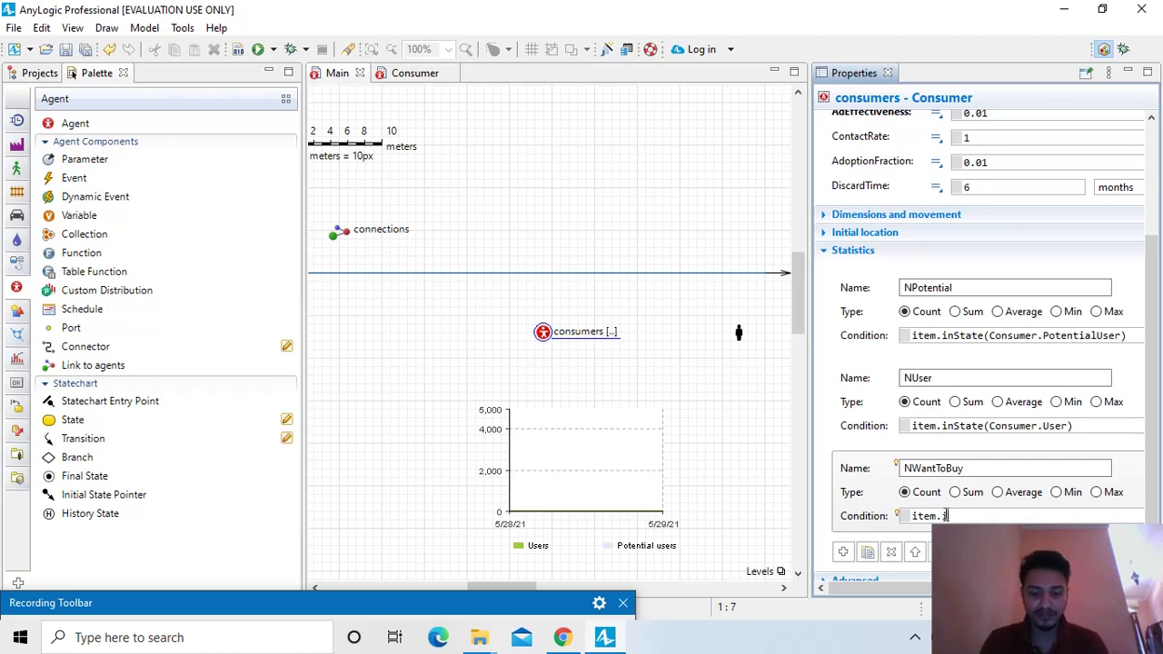
pyautogui.write('nSta')
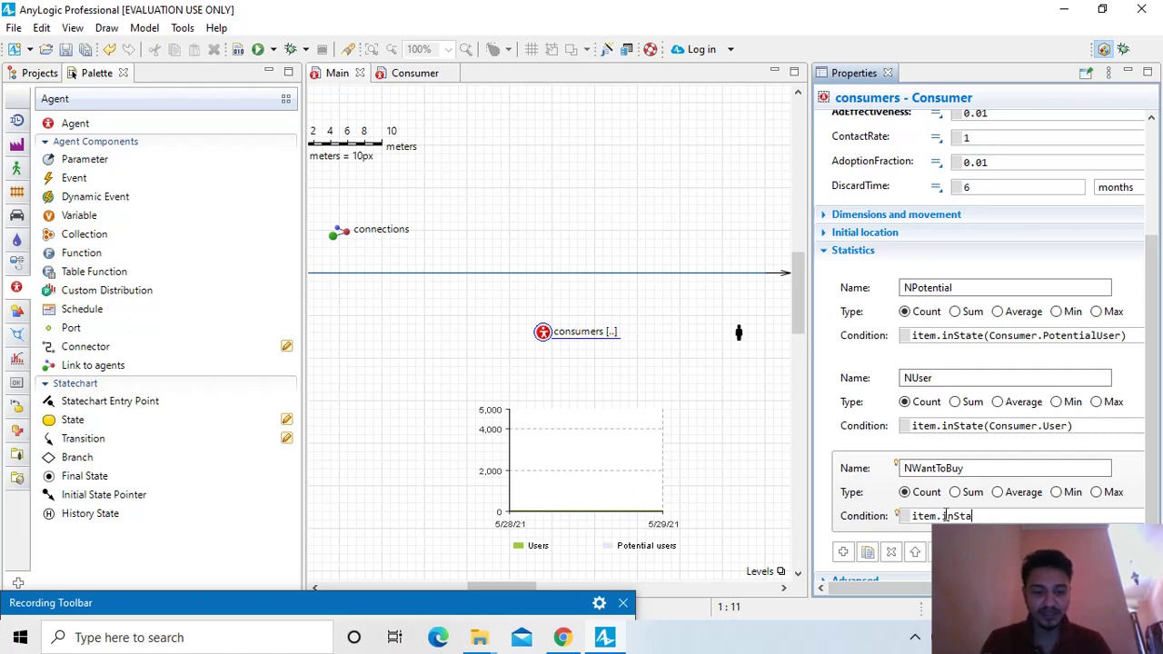
pyautogui.write('te')
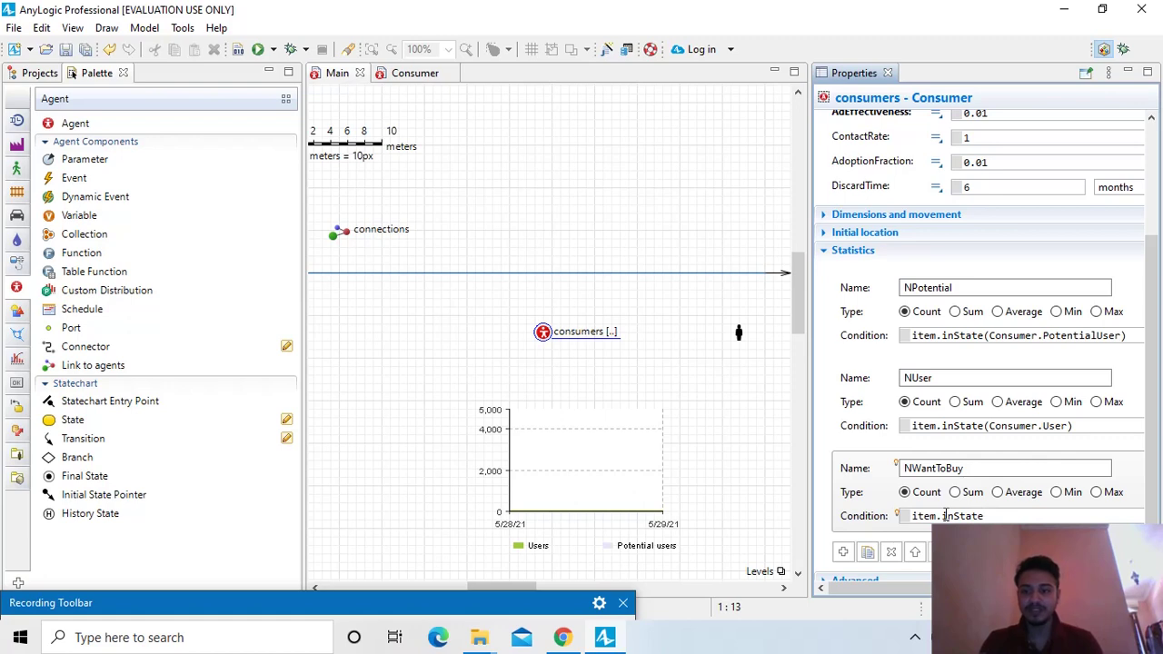
pyautogui.write('(C')
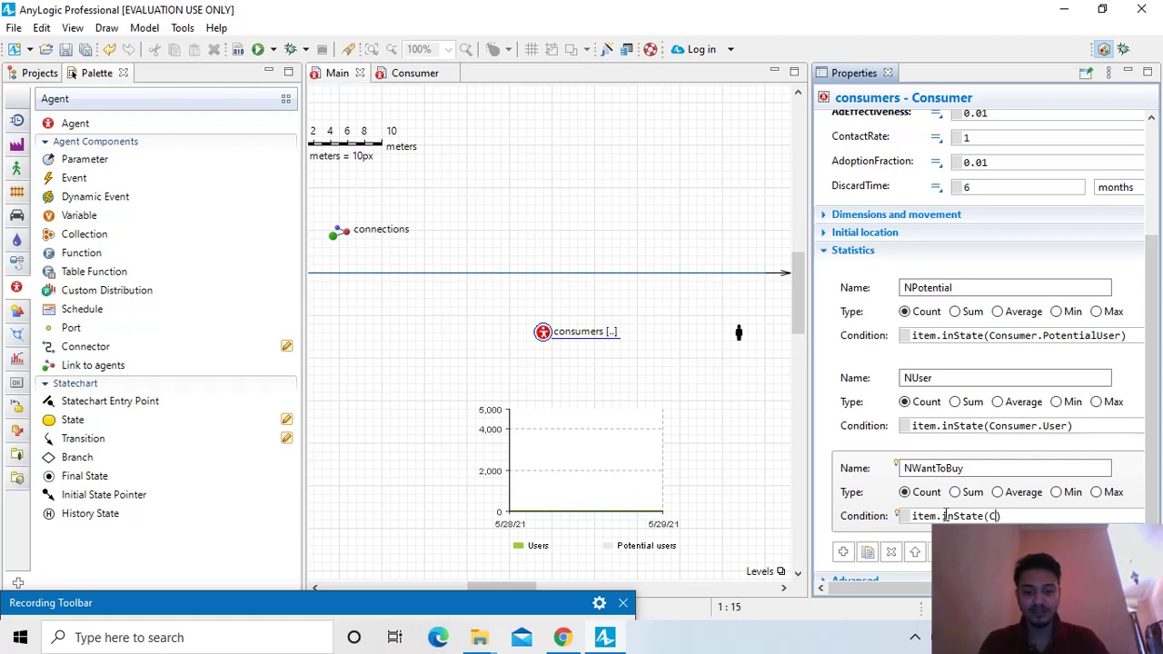
pyautogui.write('onsumer')
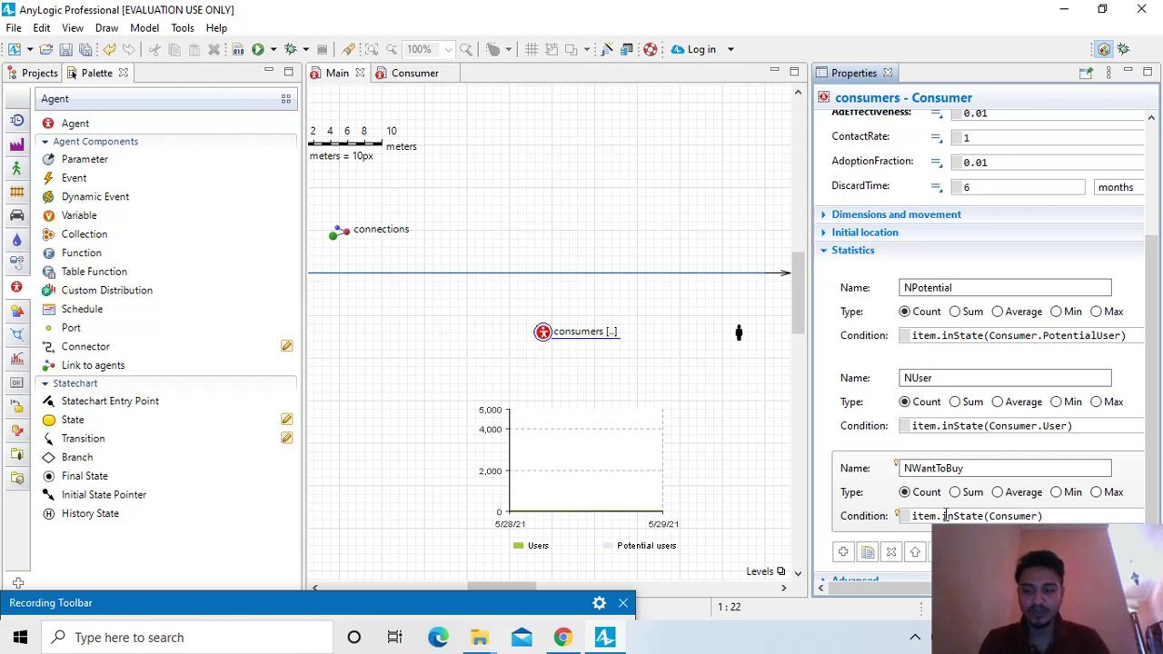
pyautogui.write('.Wan')
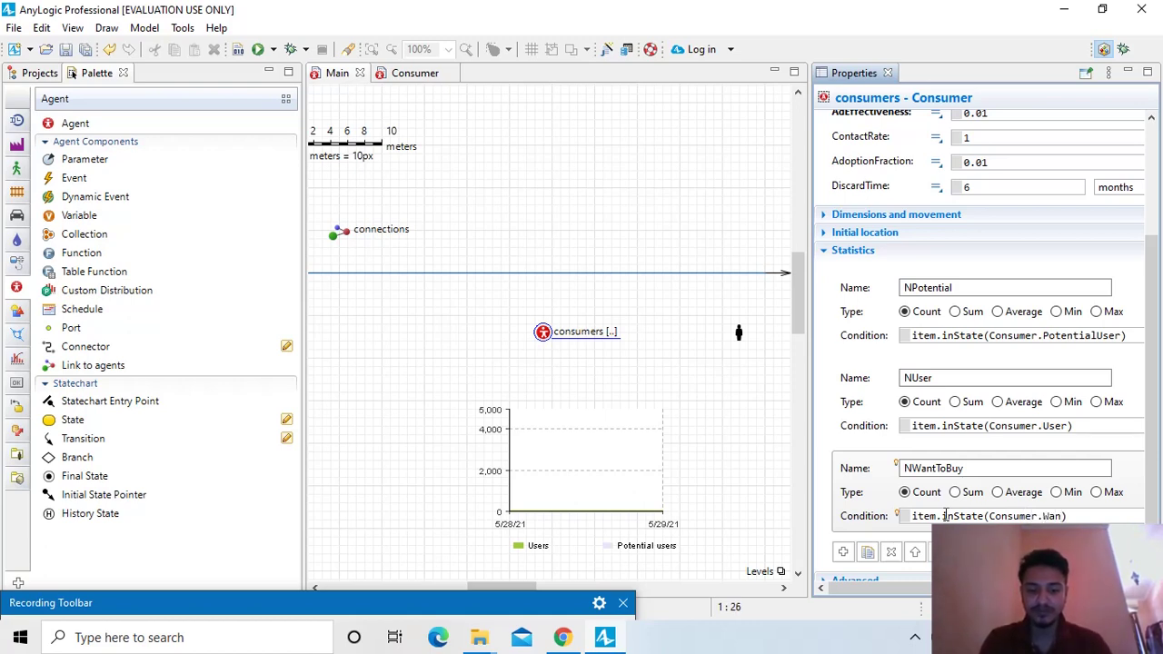
pyautogui.write('t')
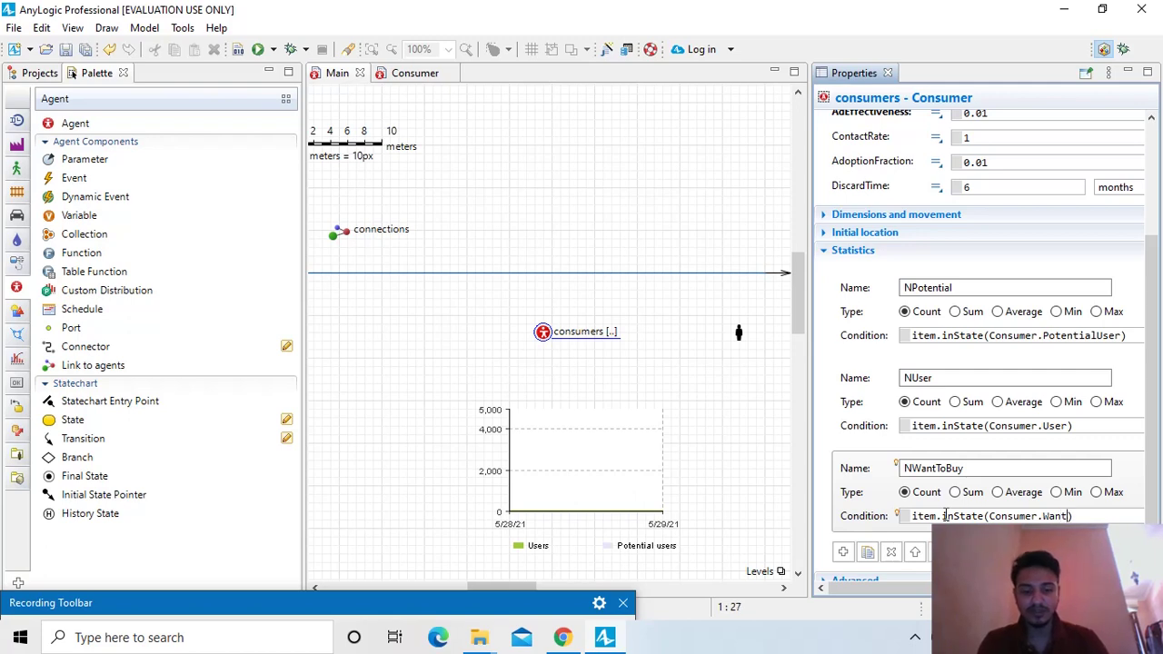
pyautogui.write('ToBuy')
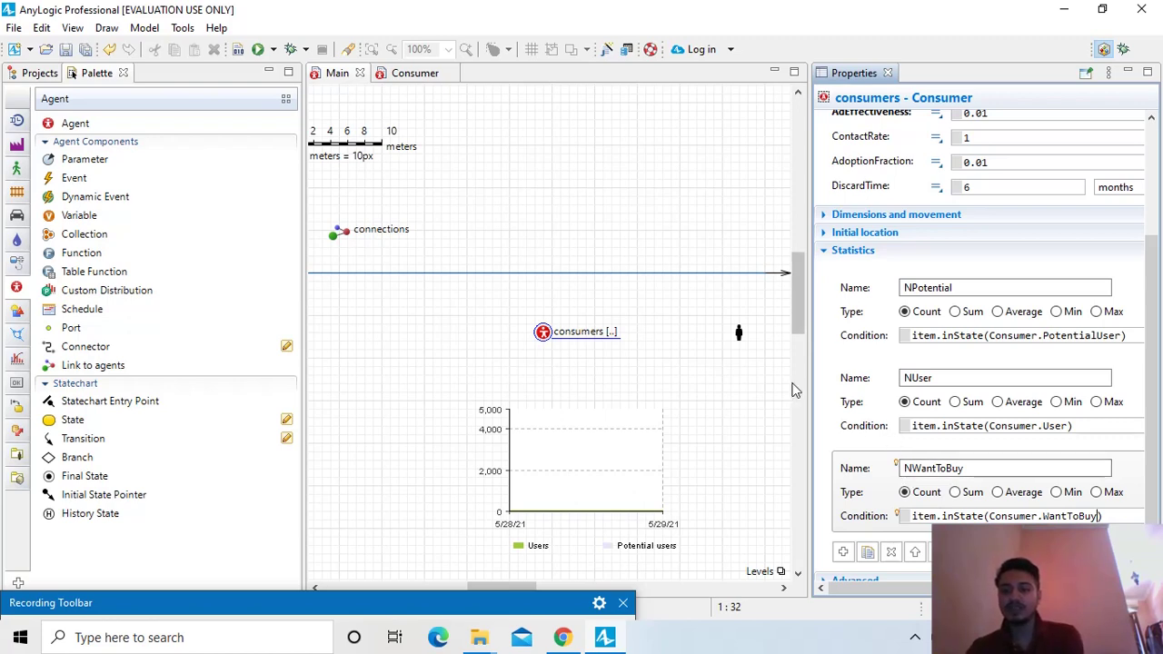
# - Add a third value item to the time stack chart in Main and title it Want to buy
pyautogui.click(620, 469)
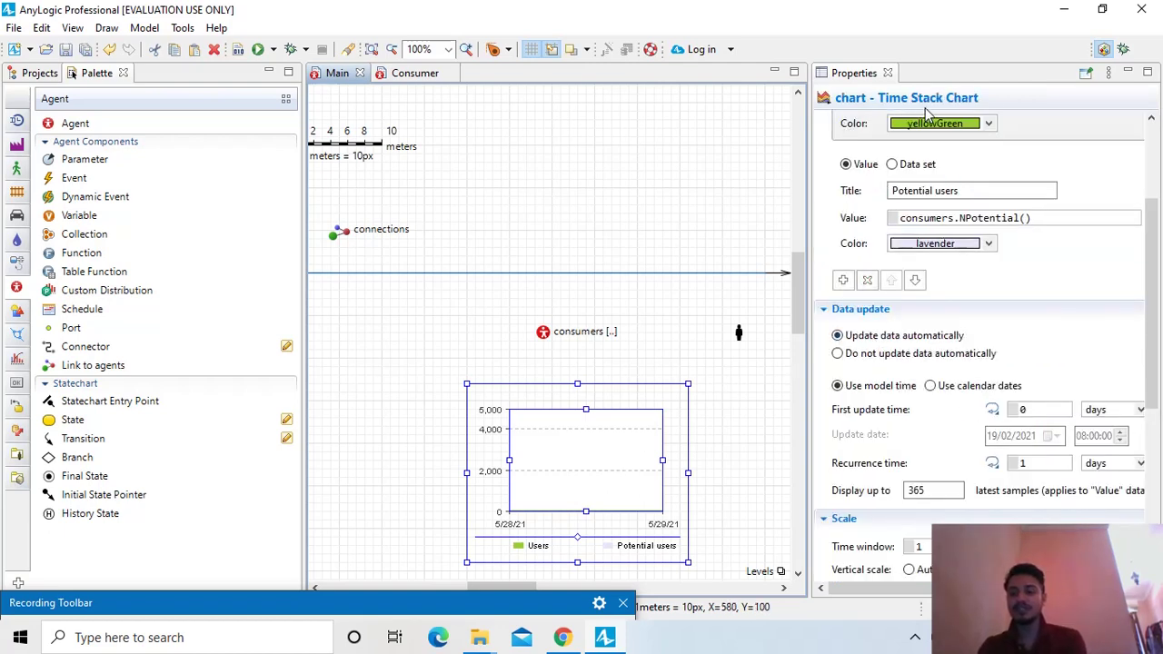
pyautogui.click(842, 281)
pyautogui.click(953, 309)
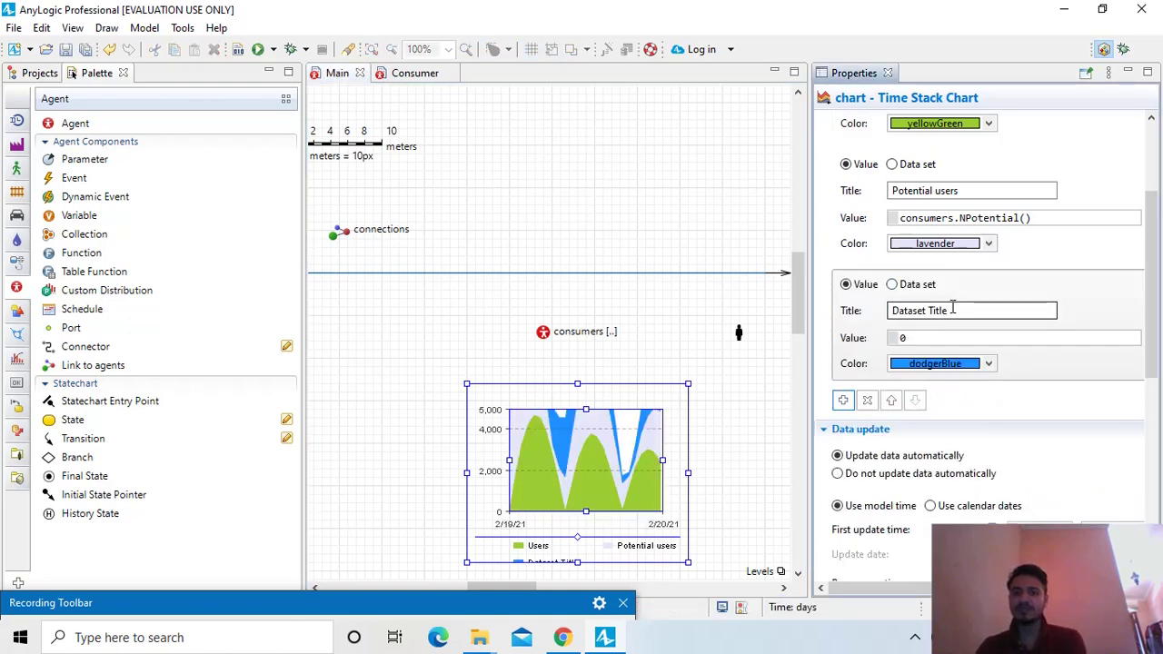
pyautogui.moveTo(950, 309); pyautogui.dragTo(890, 310)
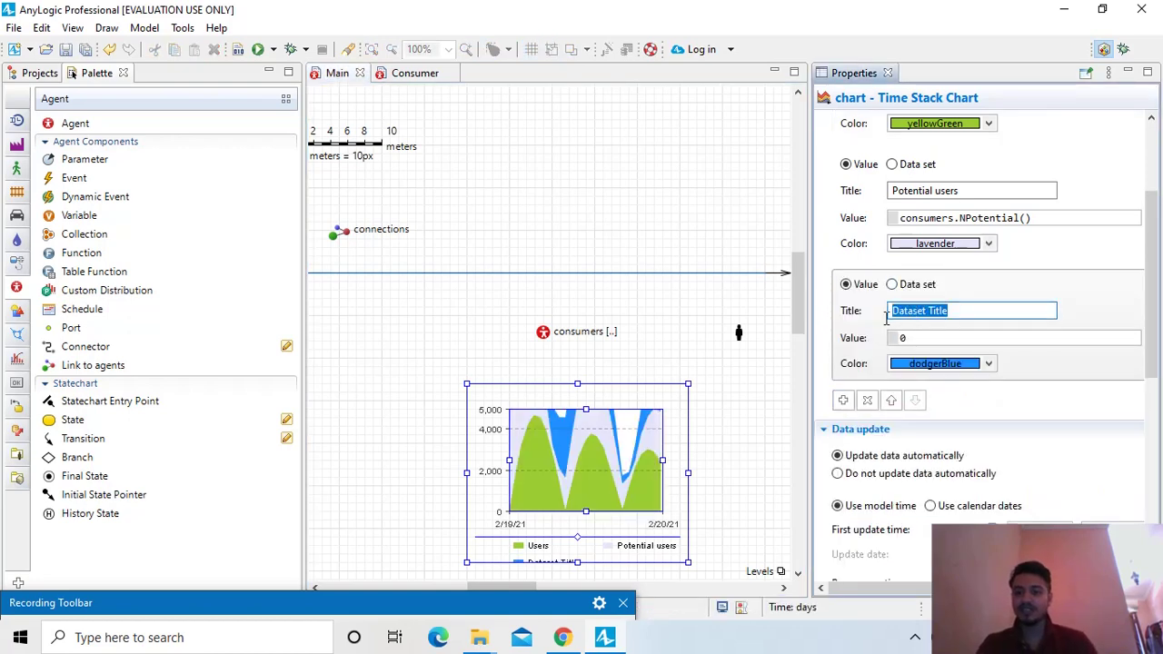
pyautogui.write('Want')
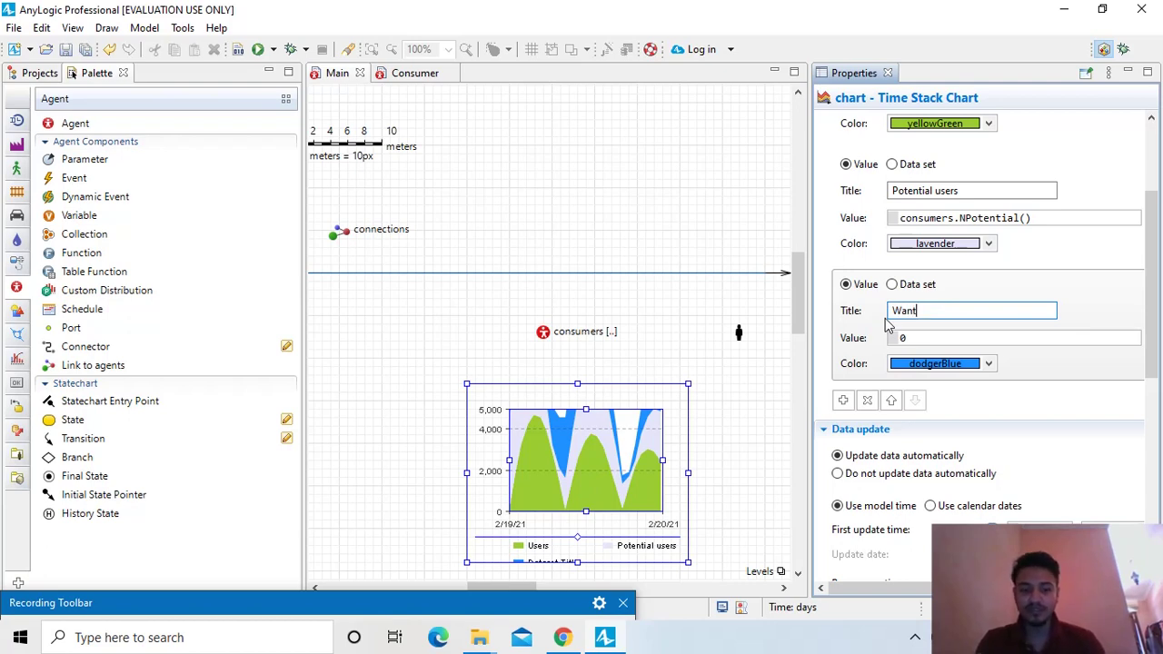
pyautogui.write(' to')
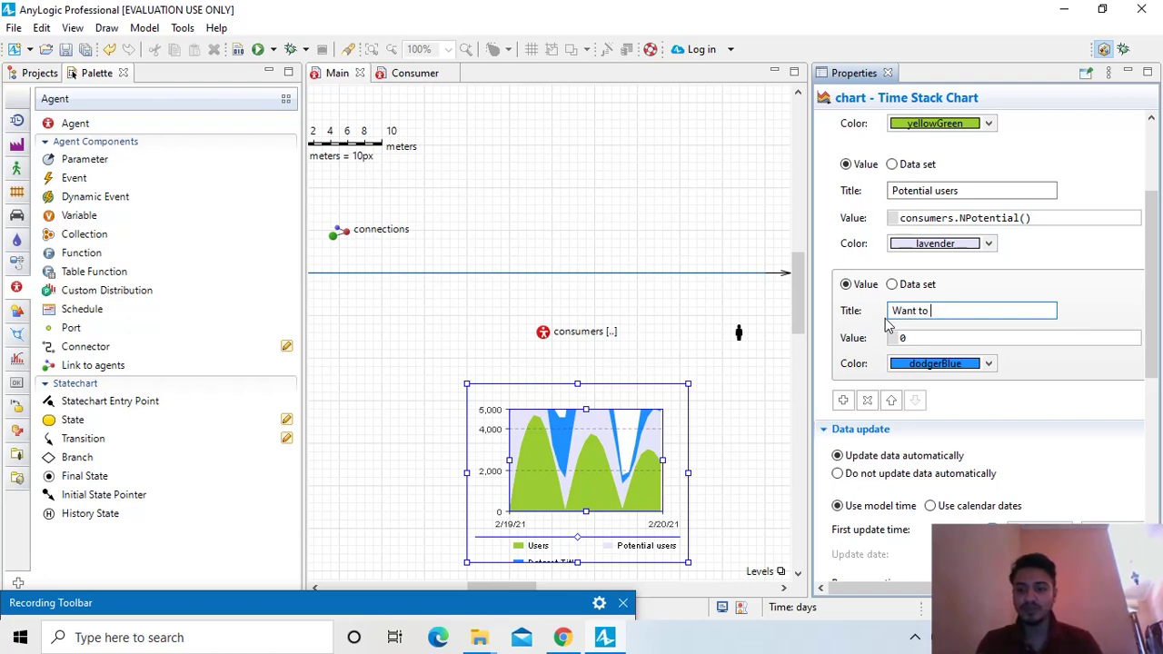
pyautogui.write(' bu')
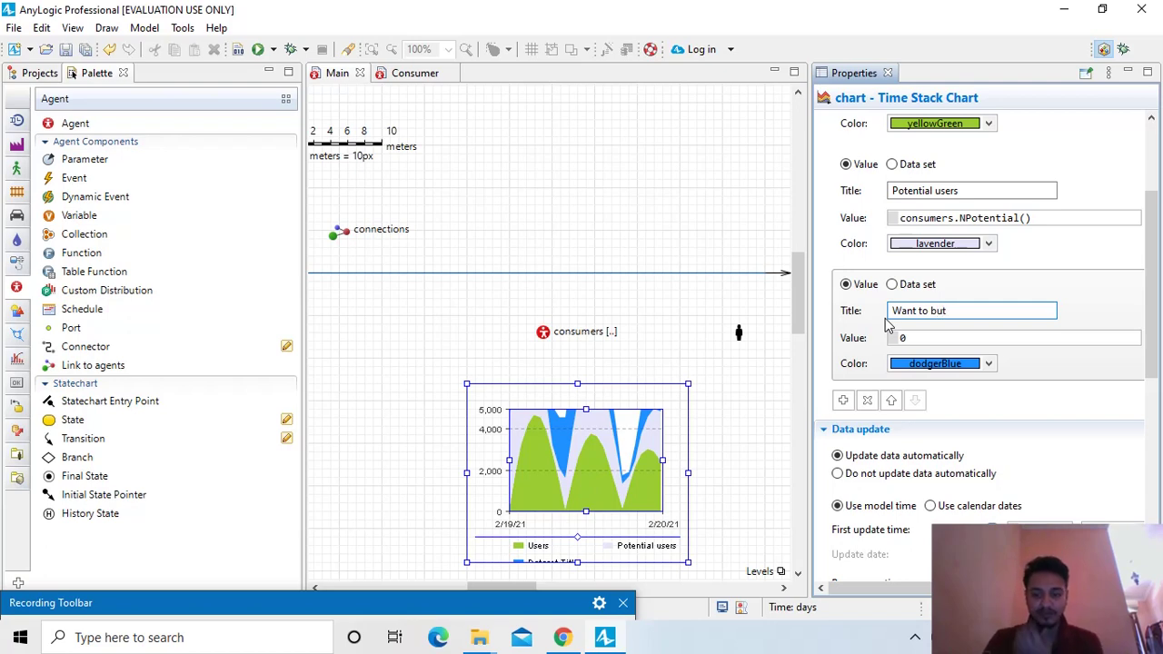
pyautogui.write('y')
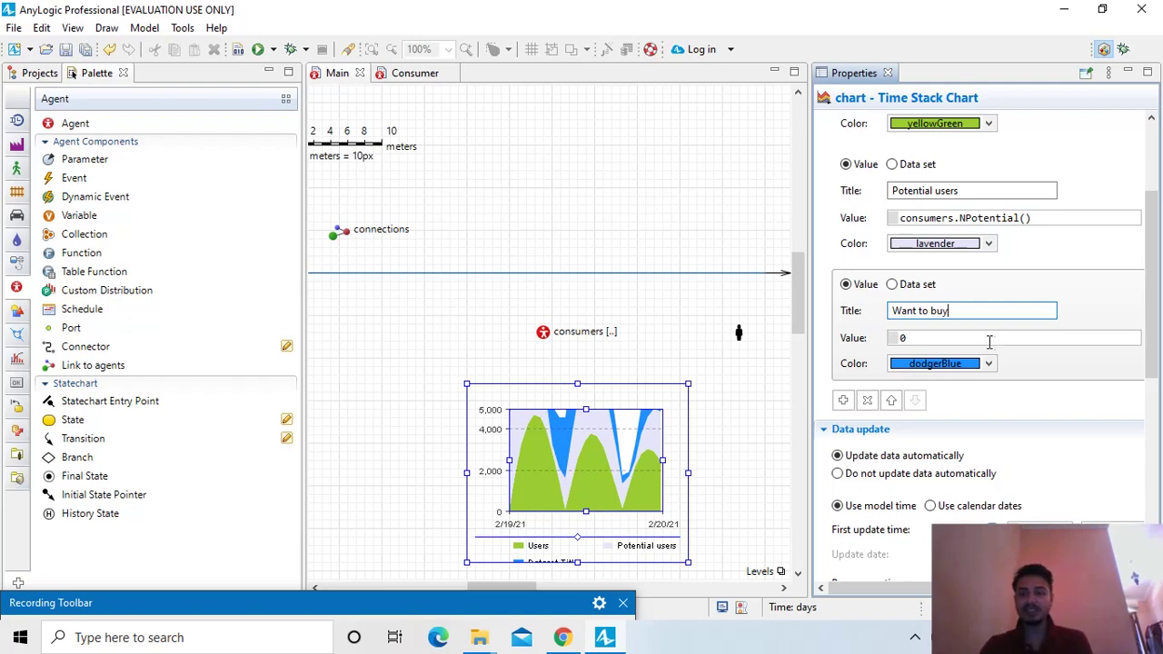
# - Set the Want to buy item's value expression to consumers.NwantToBuy
pyautogui.doubleClick(932, 337)
pyautogui.write('c')
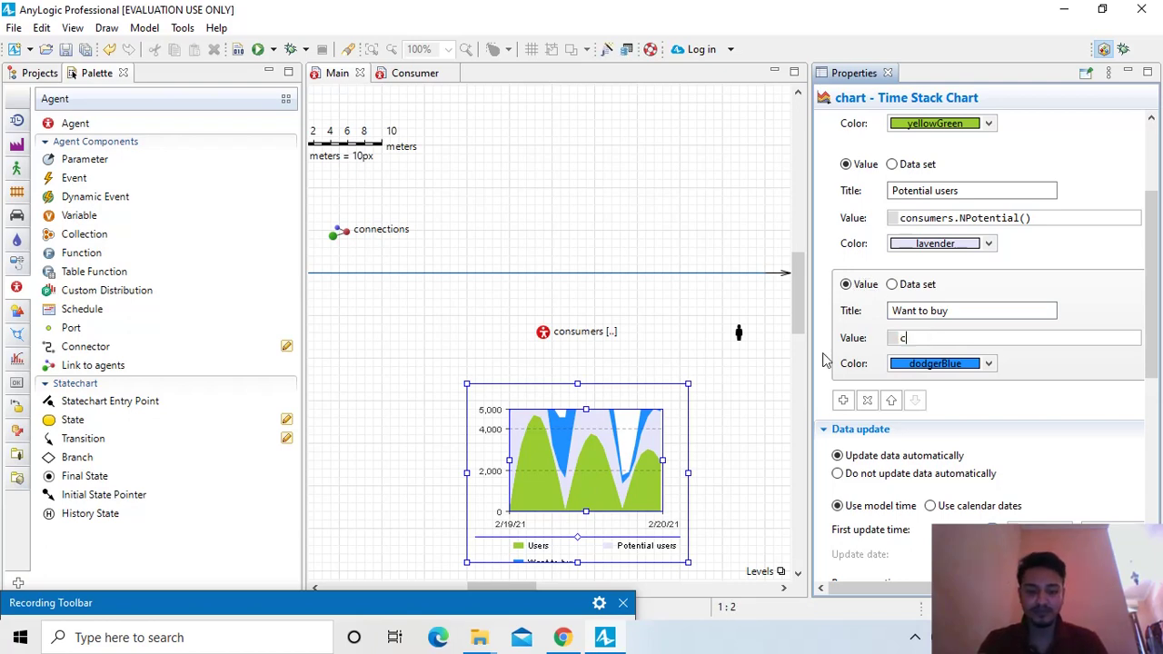
pyautogui.write('onsumer')
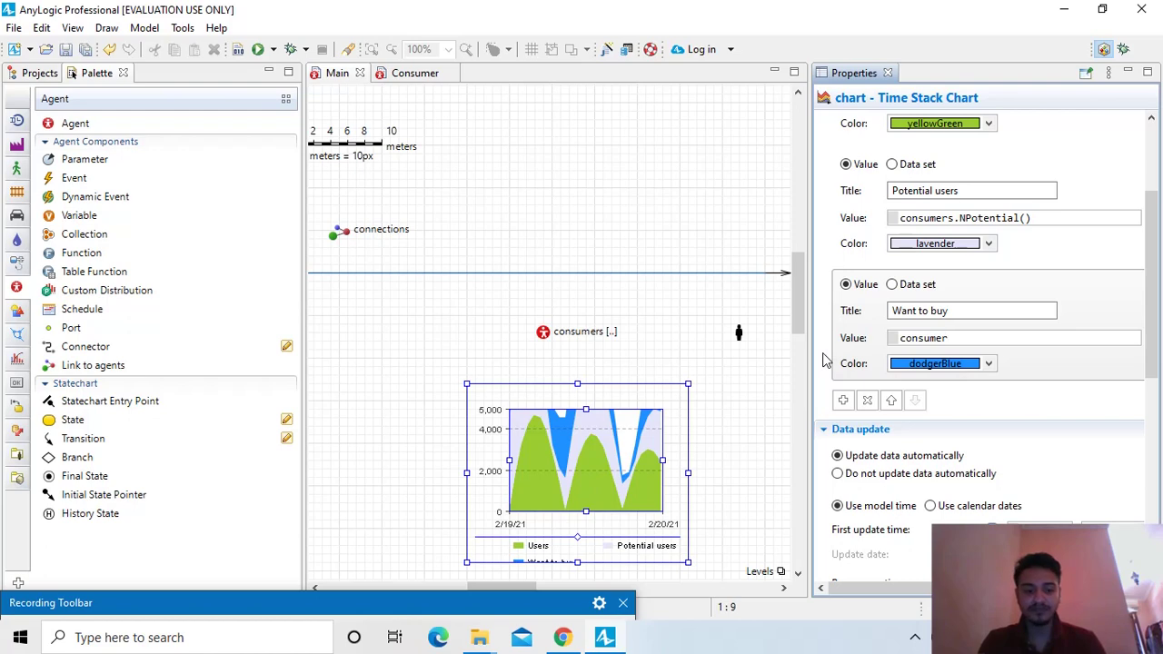
pyautogui.write('s')
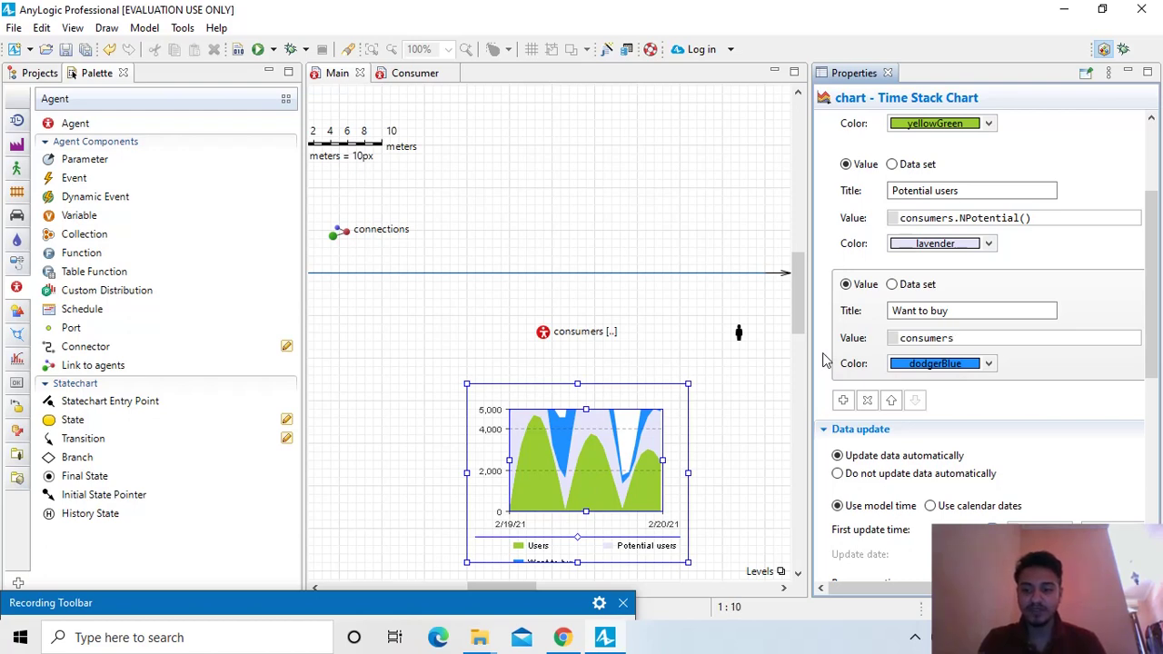
pyautogui.write('.Nw')
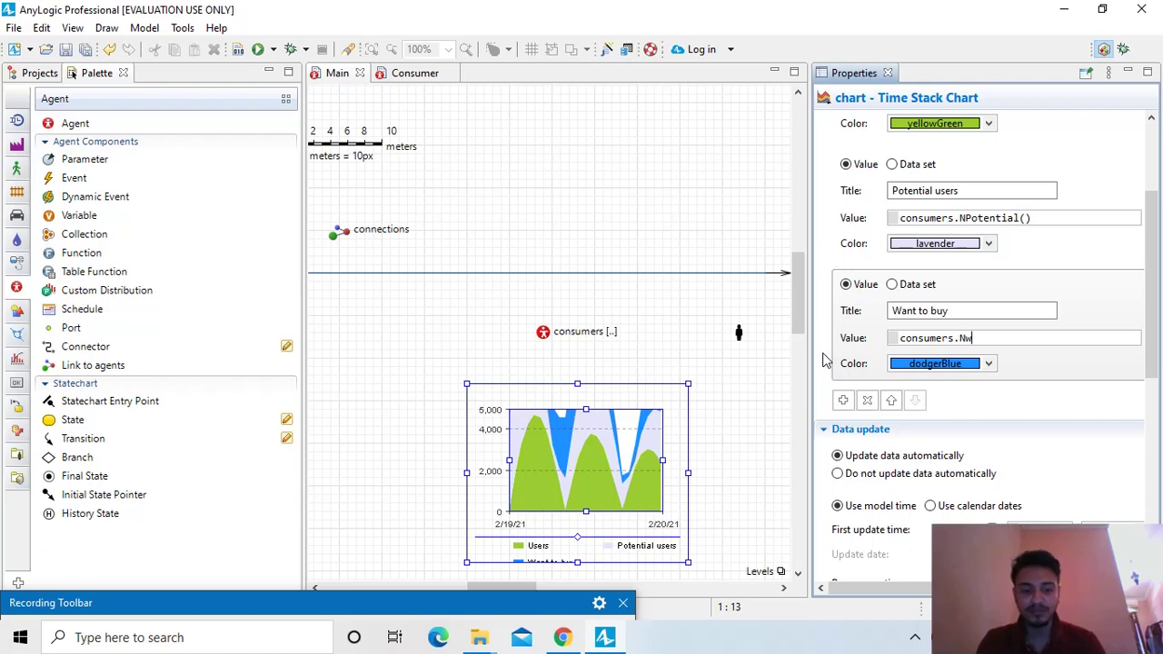
pyautogui.write('an')
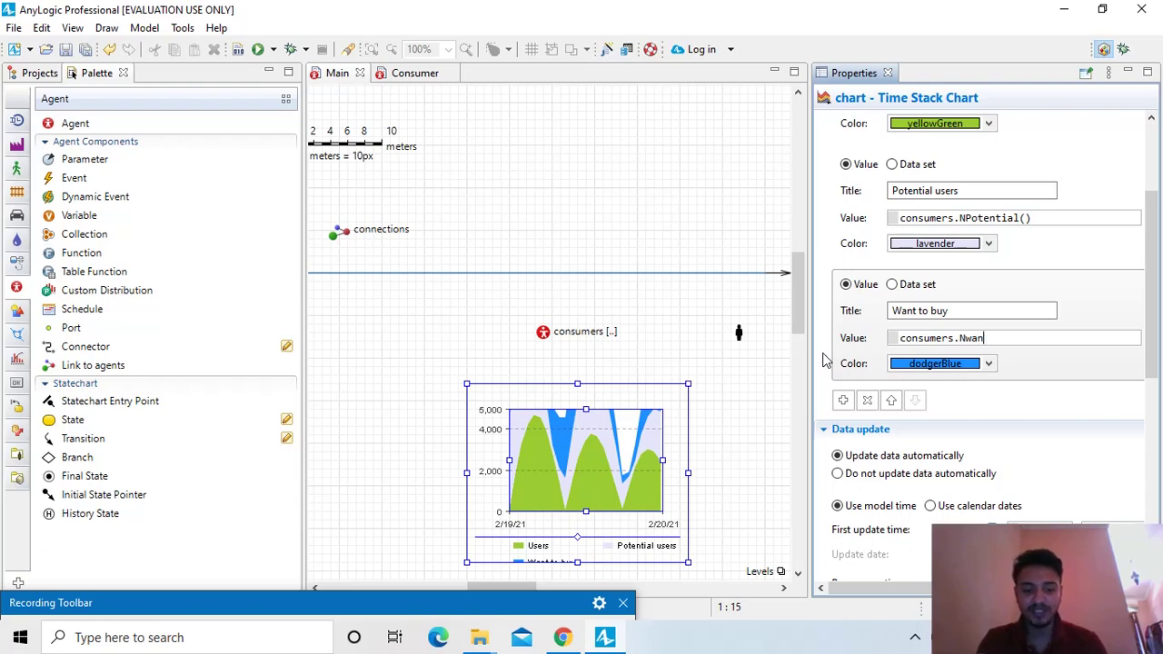
pyautogui.write('t')
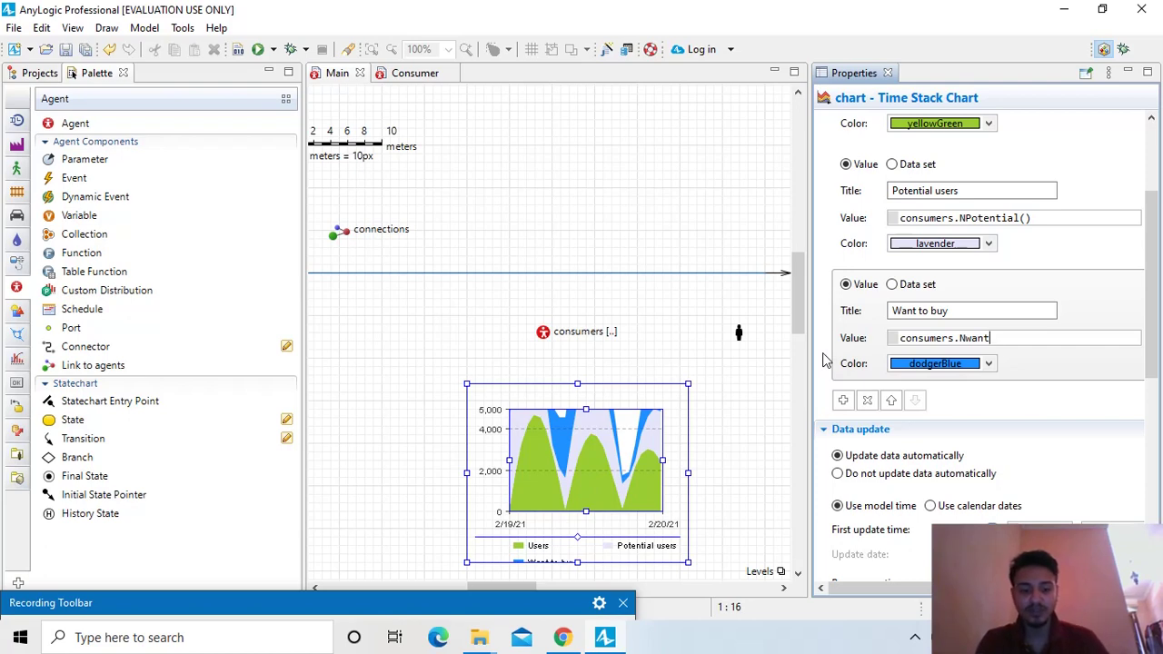
pyautogui.write('ToBuy')
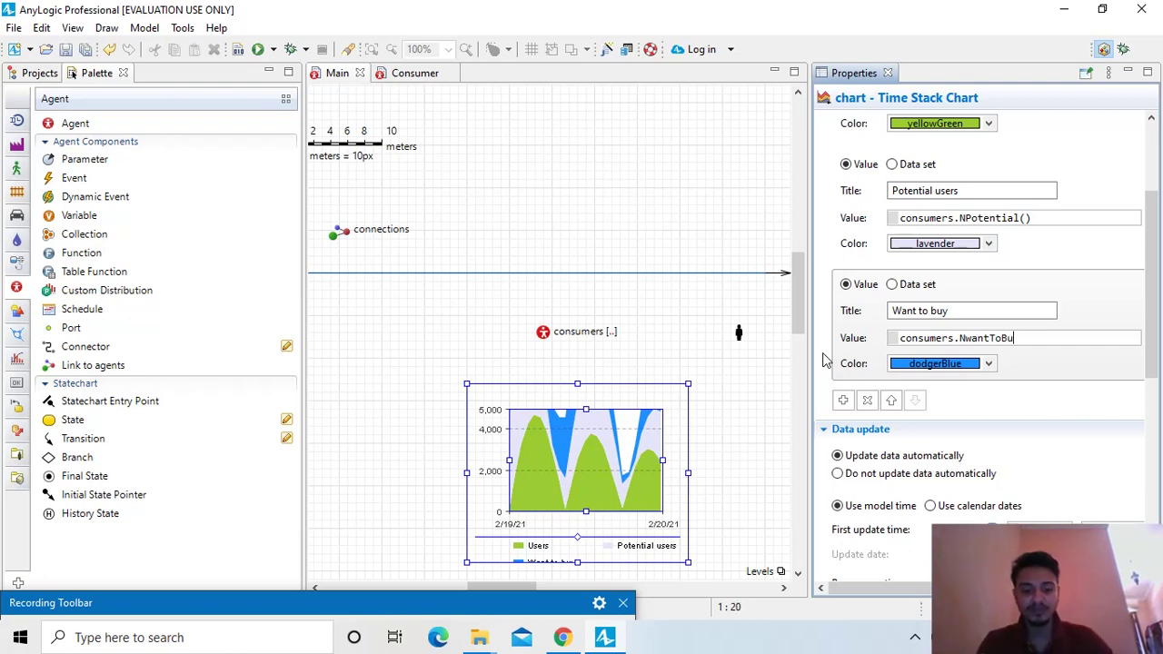
# - Color the Want to buy item gold and move it above Potential users in the chart's data list
pyautogui.click(988, 363)
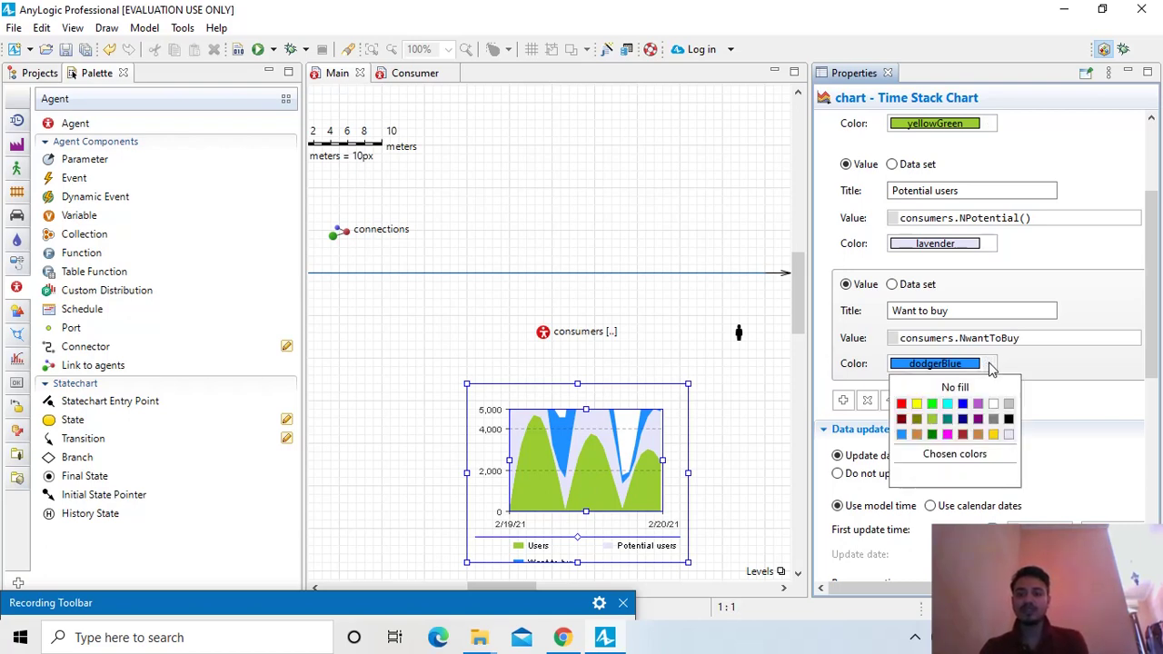
pyautogui.click(994, 435)
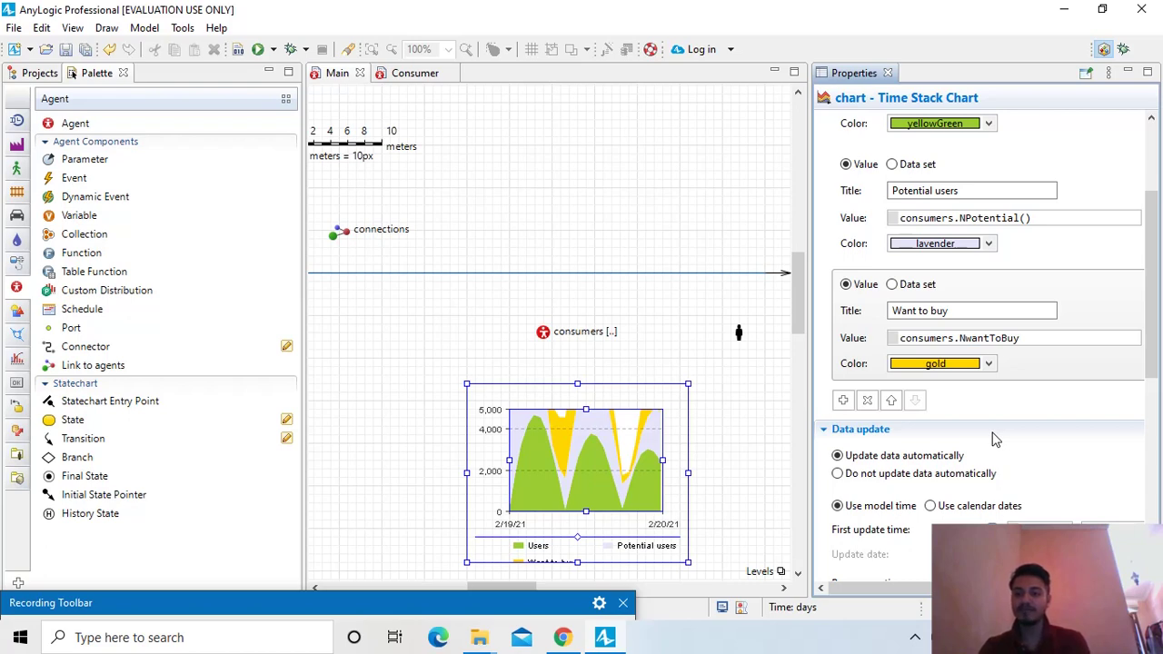
pyautogui.click(892, 400)
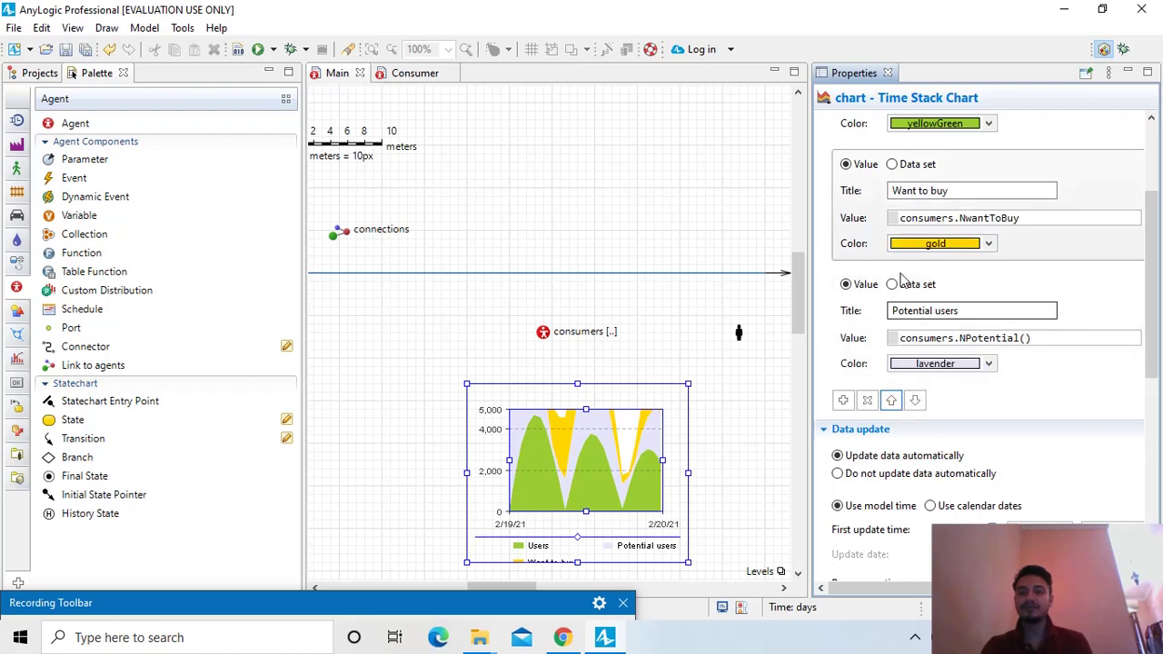
pyautogui.scroll(1, 901, 278)
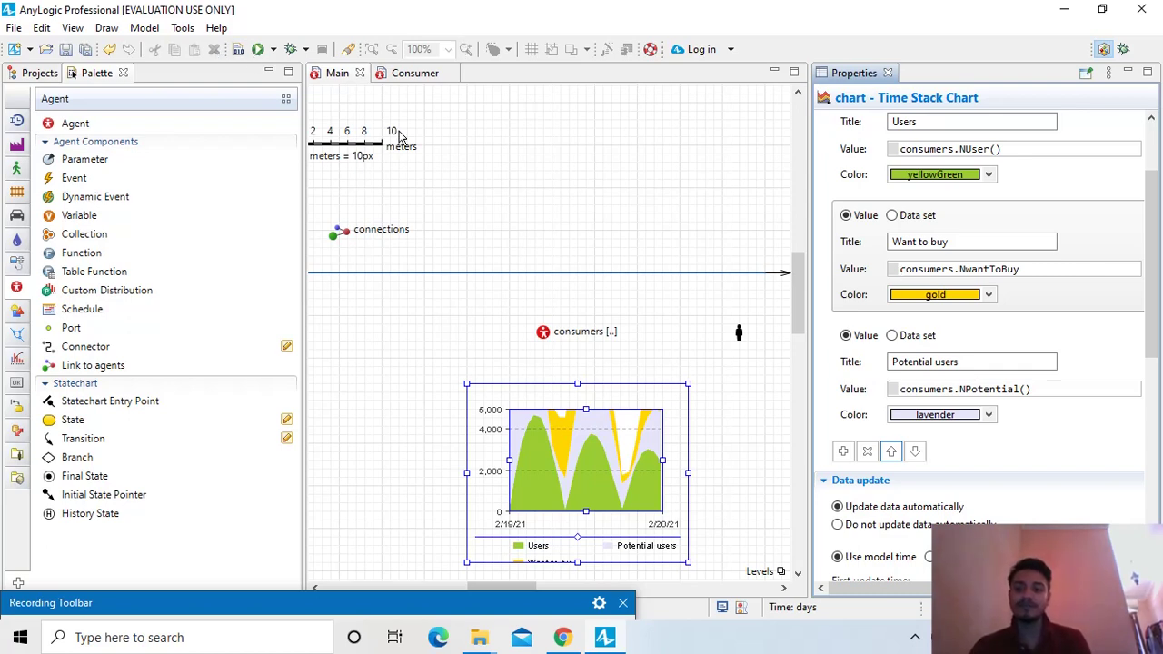
# - Save the model and try to run the simulation, closing the simulation window
pyautogui.click(66, 51)
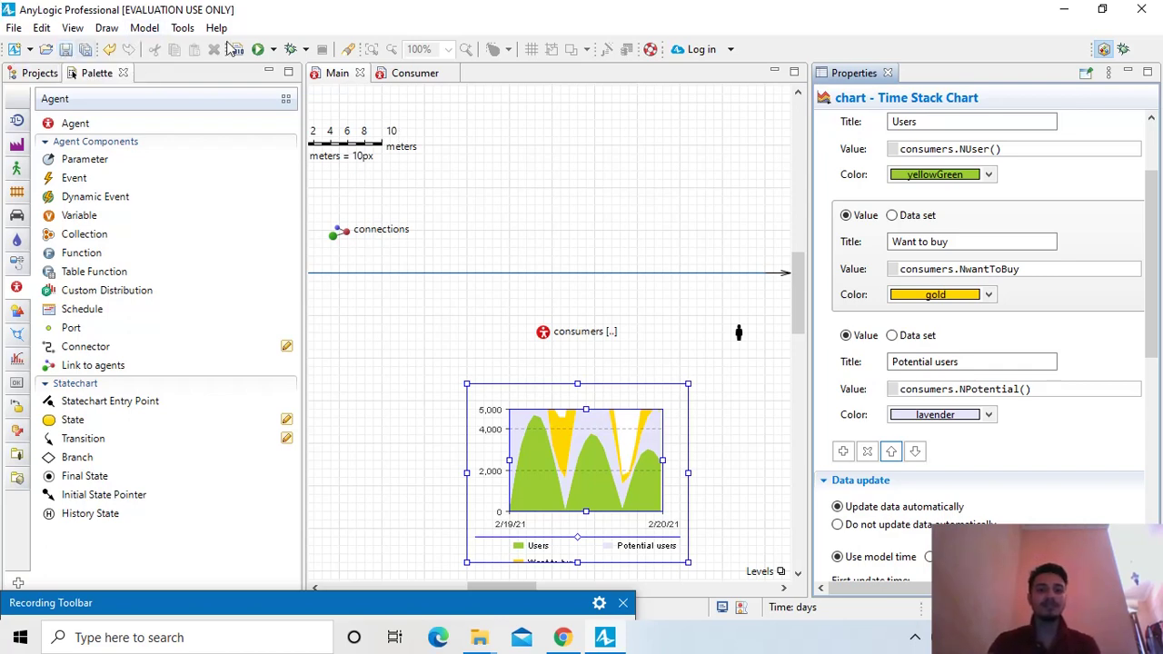
pyautogui.click(259, 50)
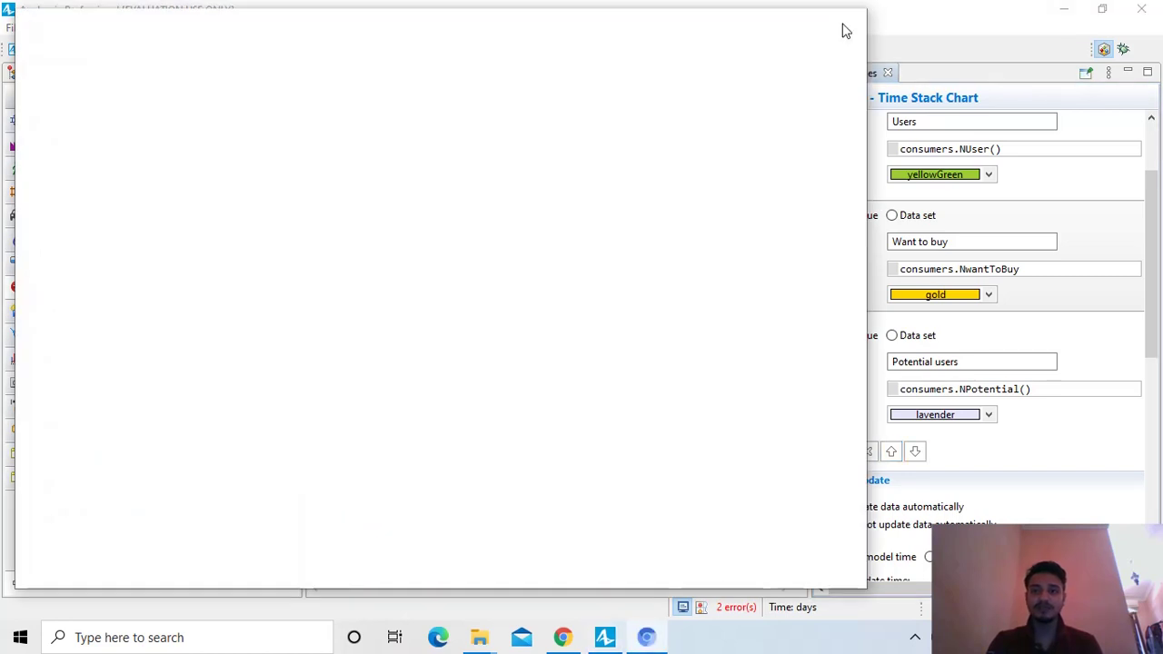
pyautogui.click(849, 27)
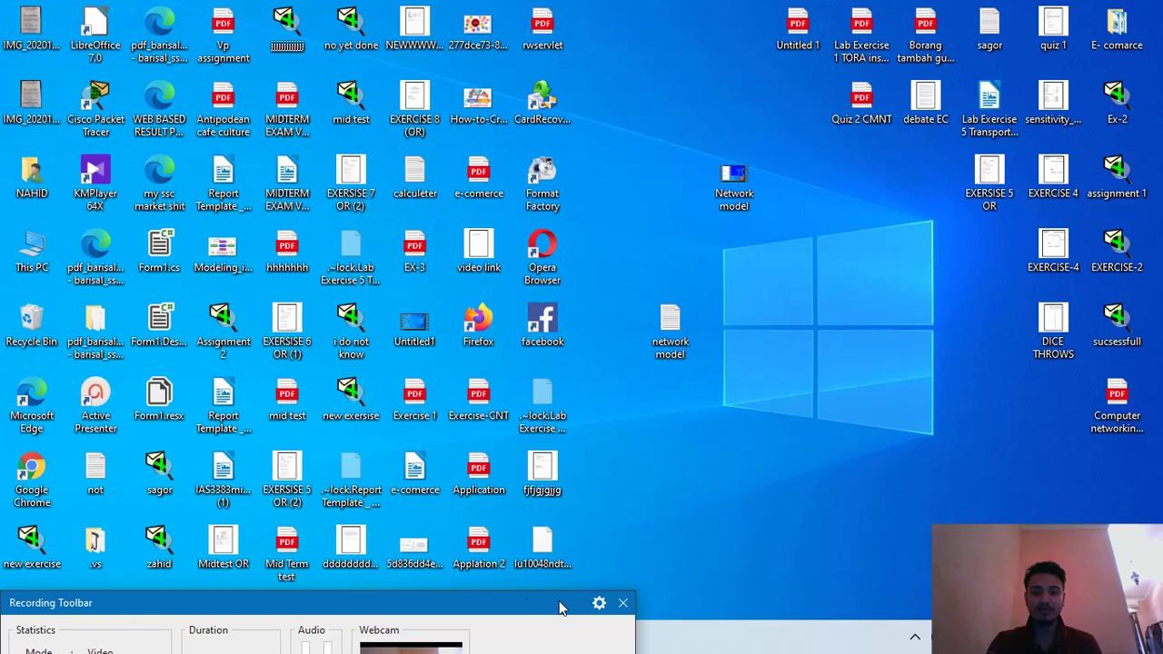
pyautogui.moveTo(513, 602); pyautogui.dragTo(568, 410)
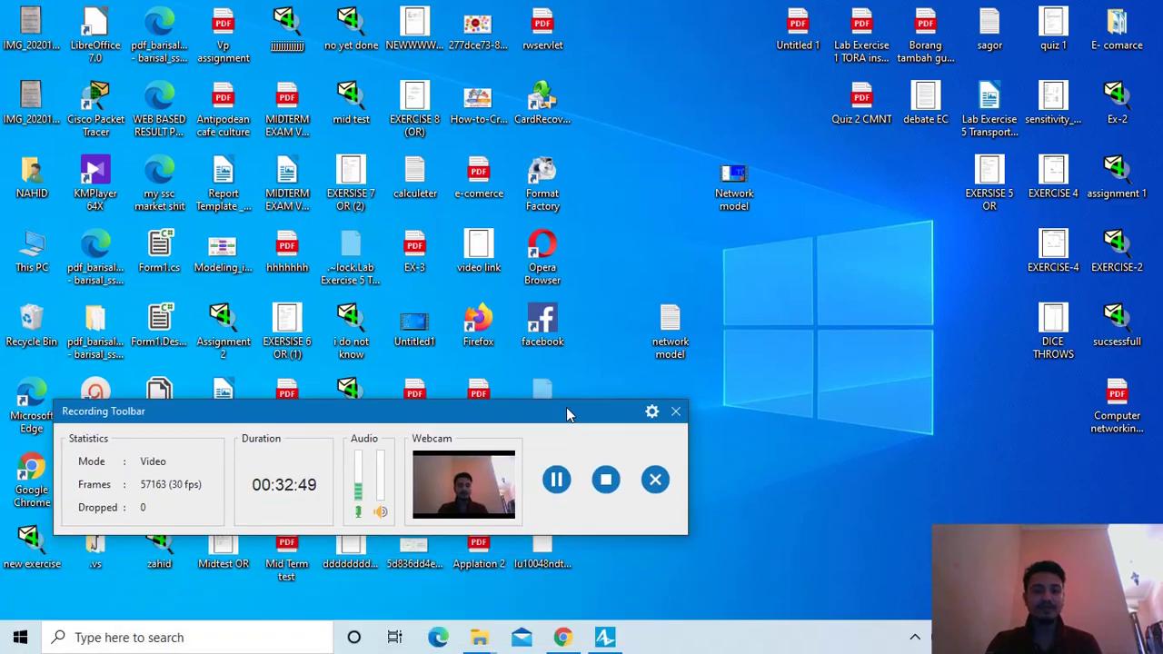
pyautogui.click(559, 479)
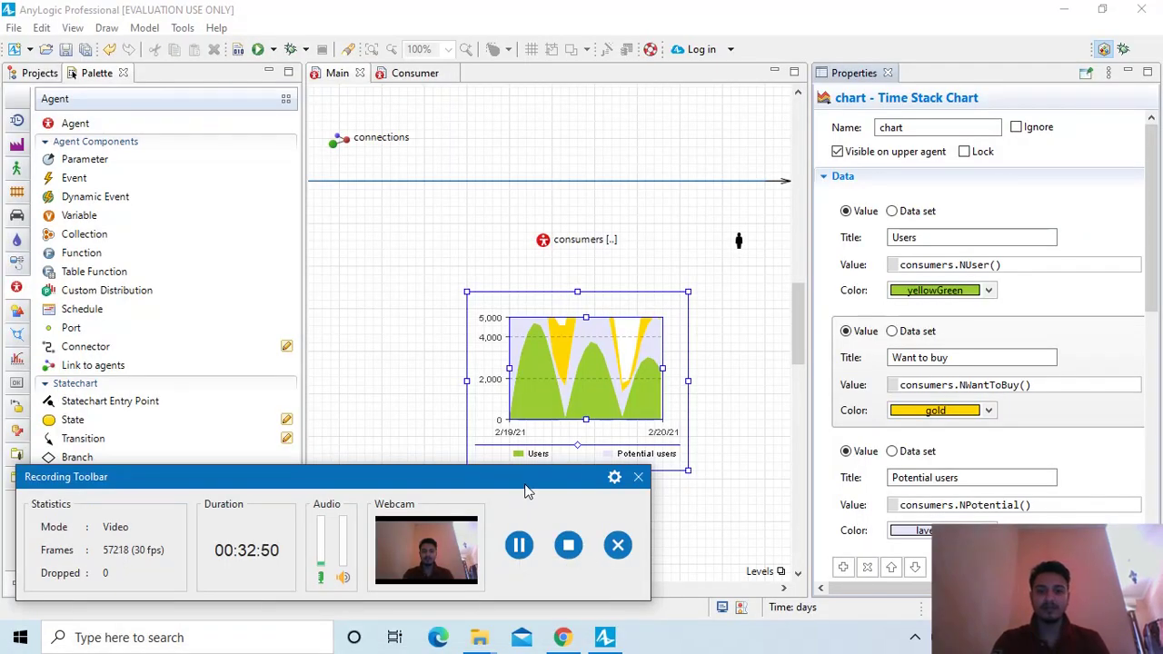
pyautogui.moveTo(553, 423); pyautogui.dragTo(561, 644)
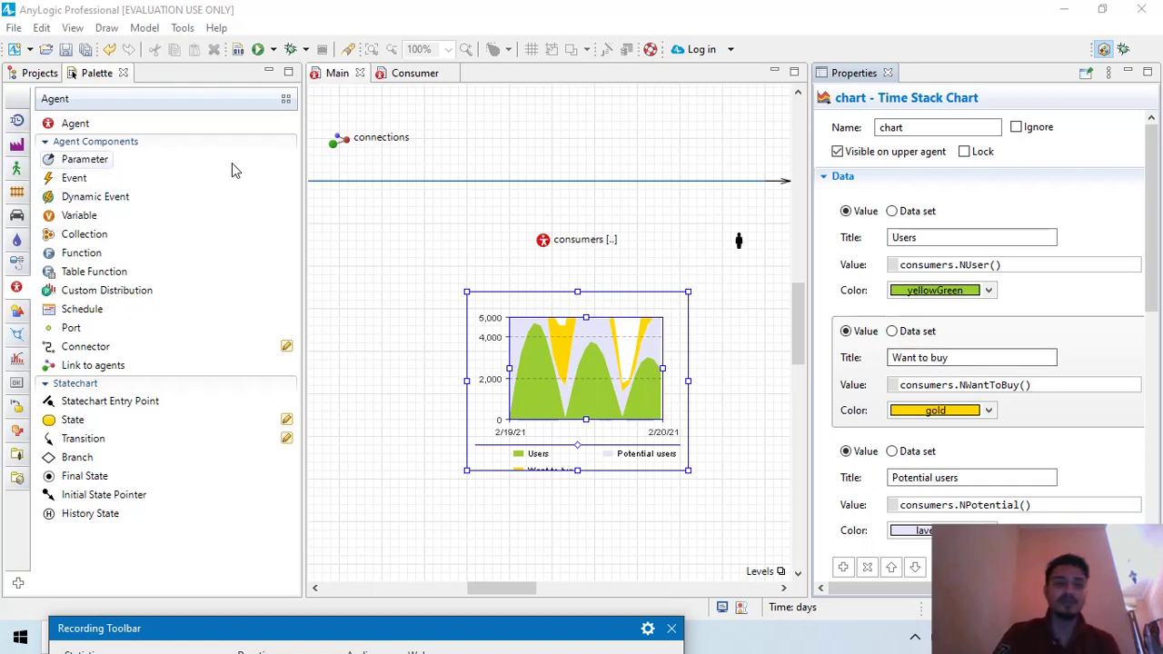
# - Run the Market1 simulation to watch the consumers and the stack chart, and close the simulation window
pyautogui.click(259, 53)
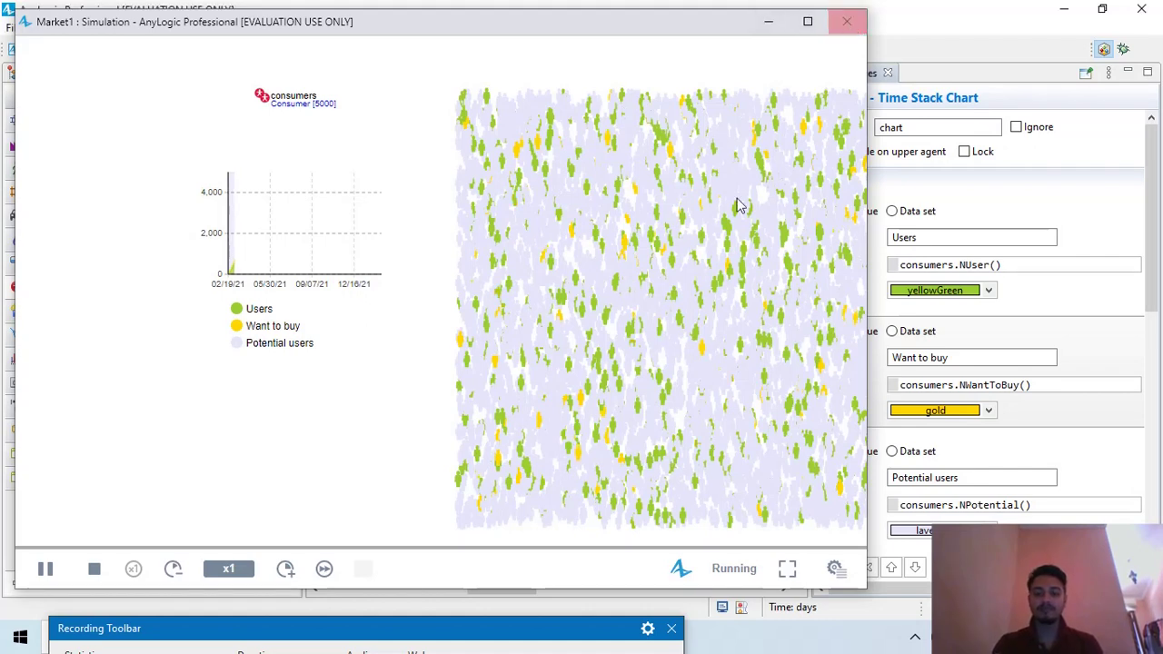
pyautogui.click(846, 21)
pyautogui.moveTo(457, 635); pyautogui.dragTo(509, 375)
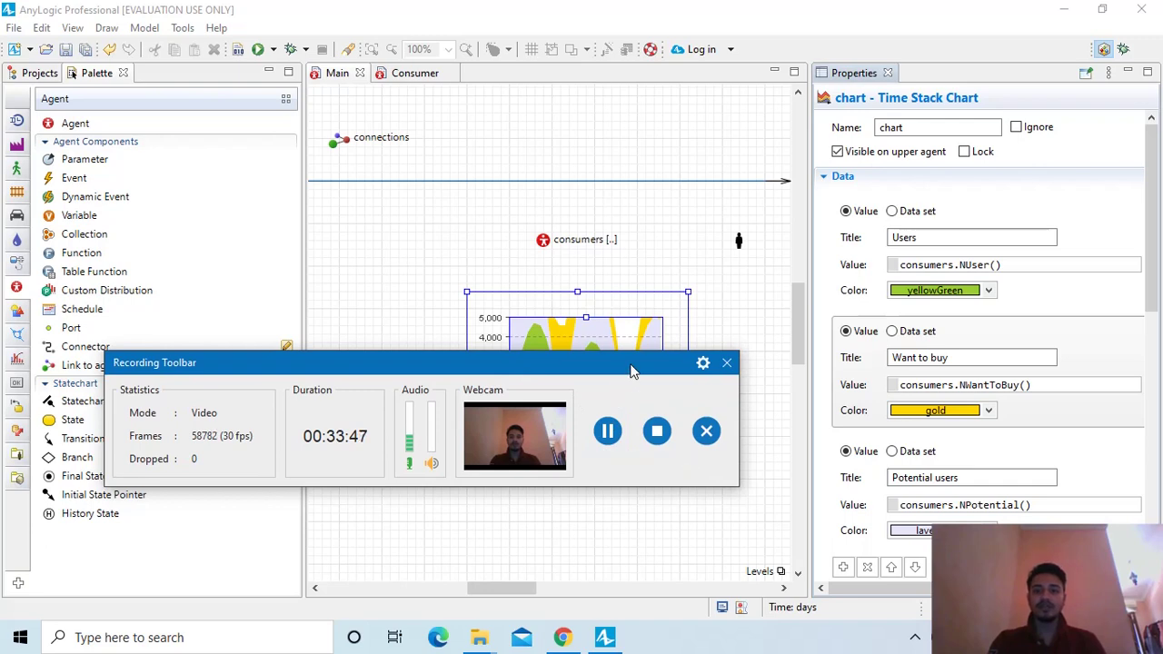
pyautogui.moveTo(633, 372); pyautogui.dragTo(595, 622)
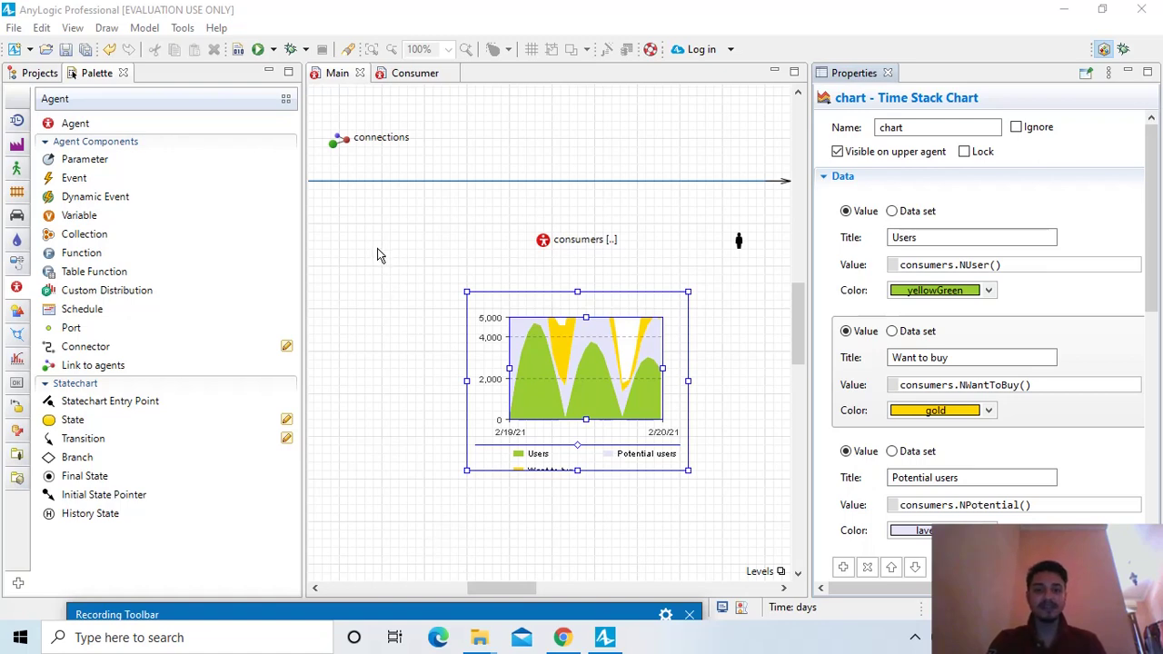
# - Add two parameters, one below the other, on the Main diagram beside the vertical axis, outside the frame
pyautogui.click(340, 74)
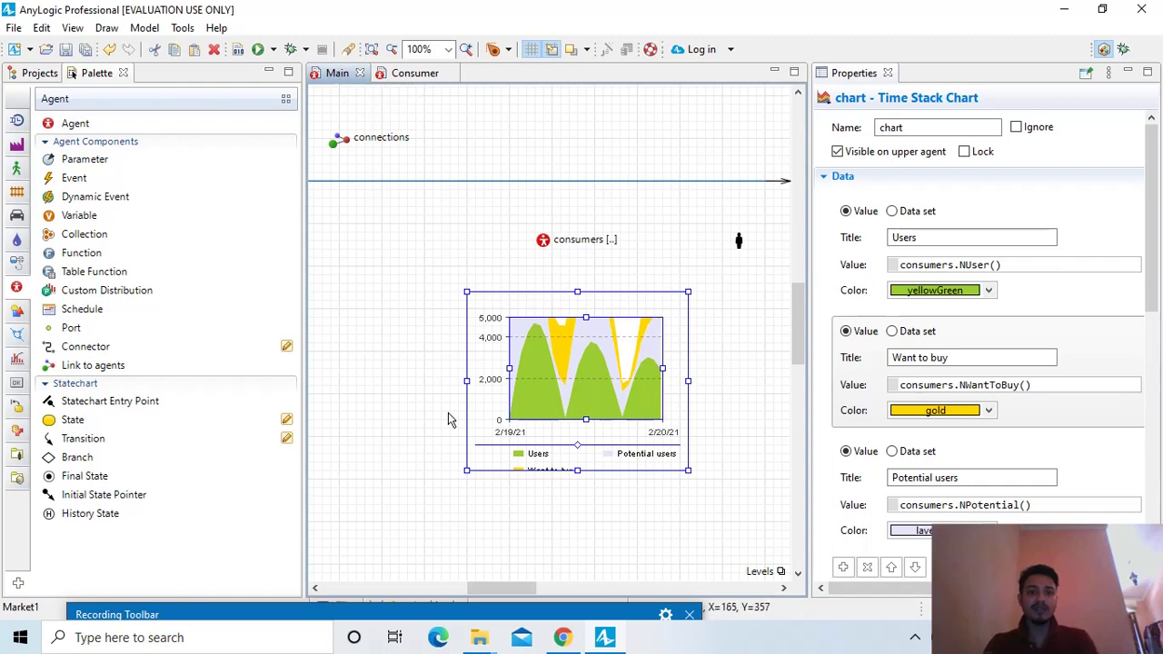
pyautogui.moveTo(490, 592); pyautogui.dragTo(422, 593)
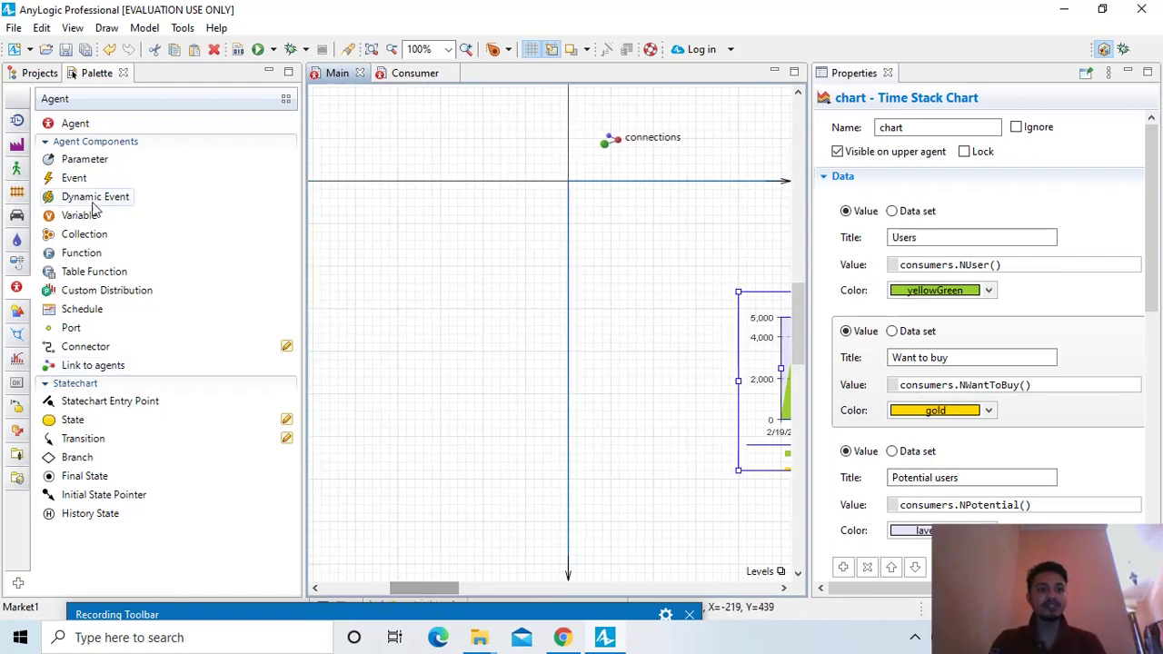
pyautogui.moveTo(70, 159); pyautogui.dragTo(425, 221)
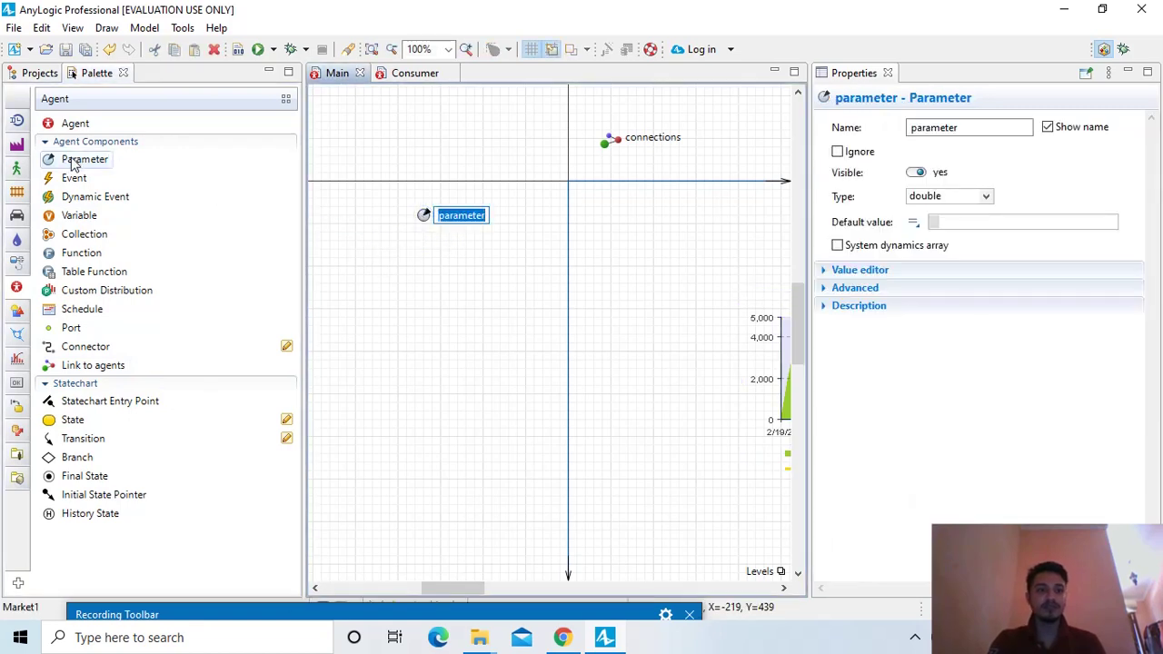
pyautogui.moveTo(73, 159); pyautogui.dragTo(428, 255)
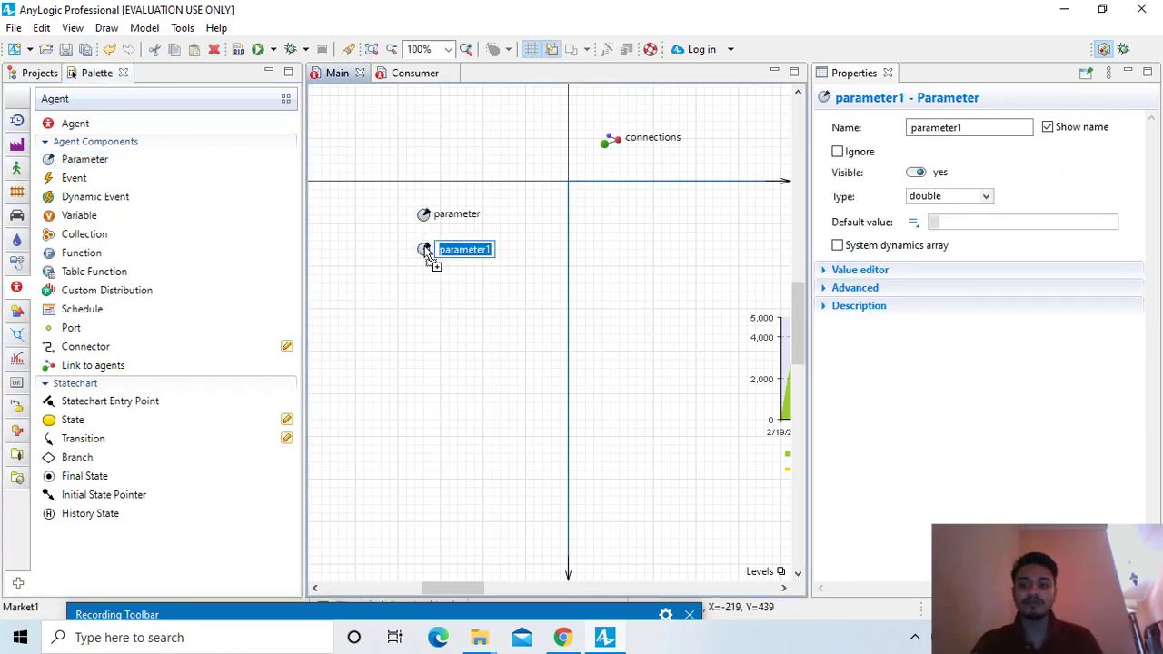
pyautogui.press('Return')
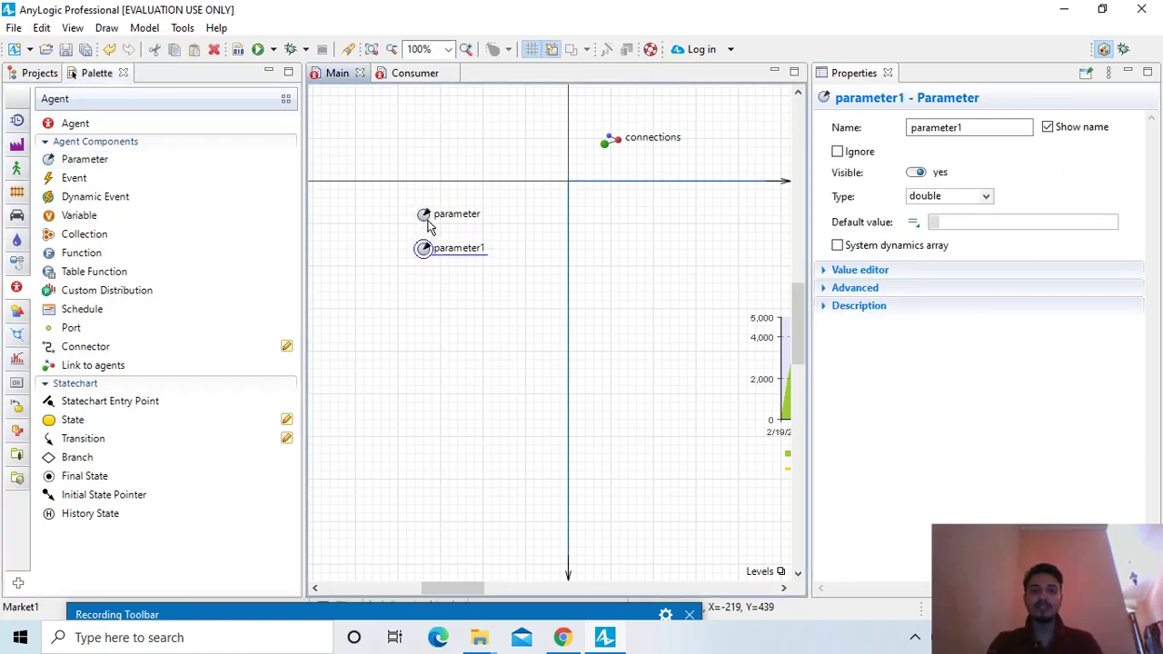
# - Rename the upper new parameter on Main to MaxWaitingTime and set its default value to 7
pyautogui.click(424, 216)
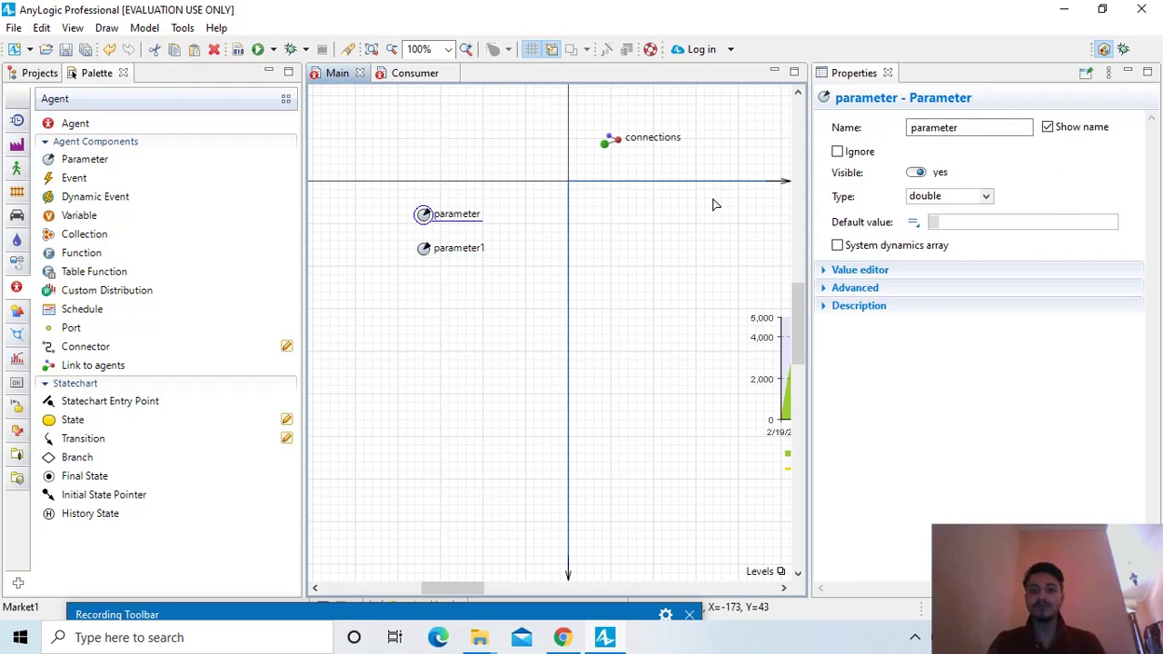
pyautogui.click(1014, 125)
pyautogui.doubleClick(981, 128)
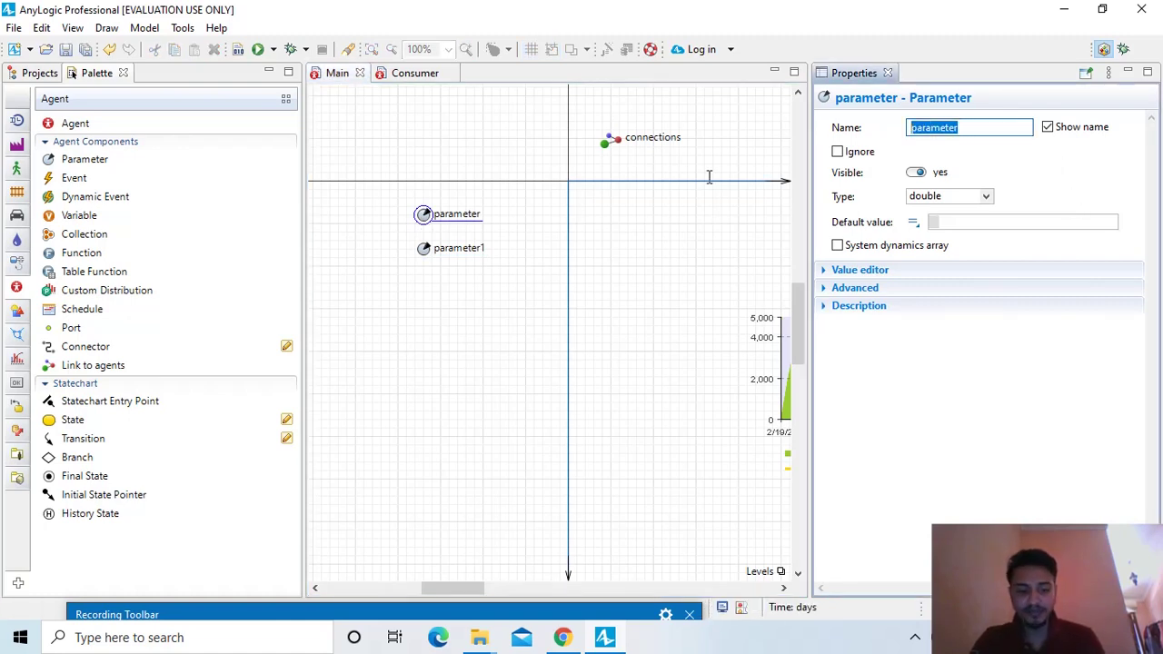
pyautogui.write('Max')
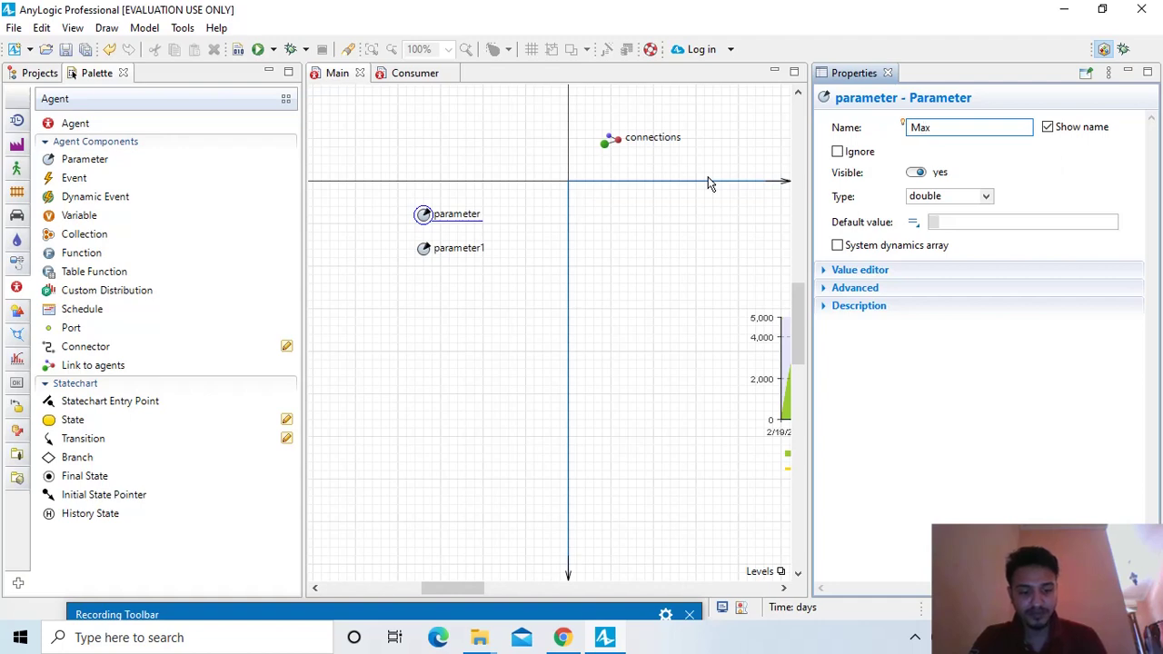
pyautogui.write('Waiting')
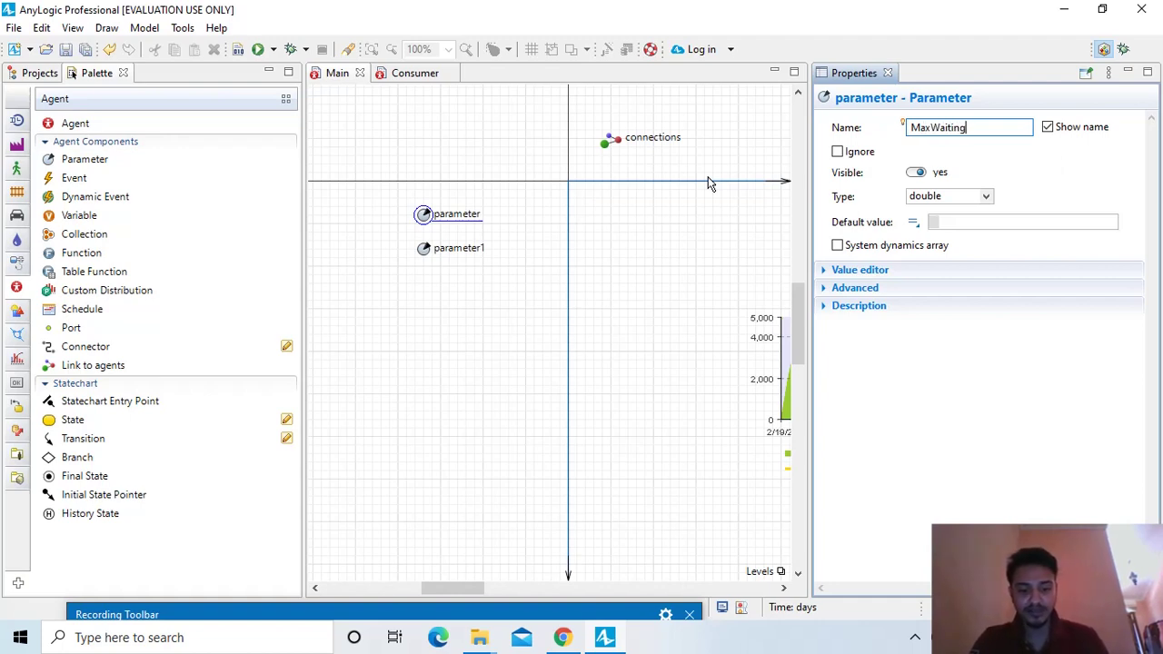
pyautogui.write('Time')
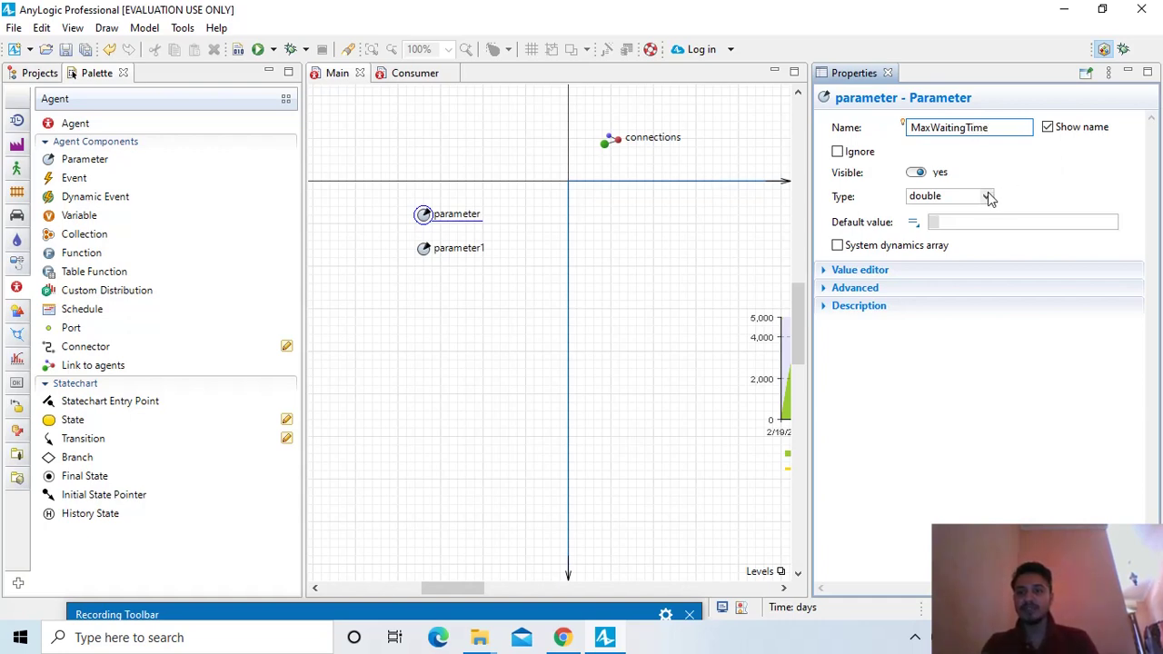
pyautogui.click(965, 222)
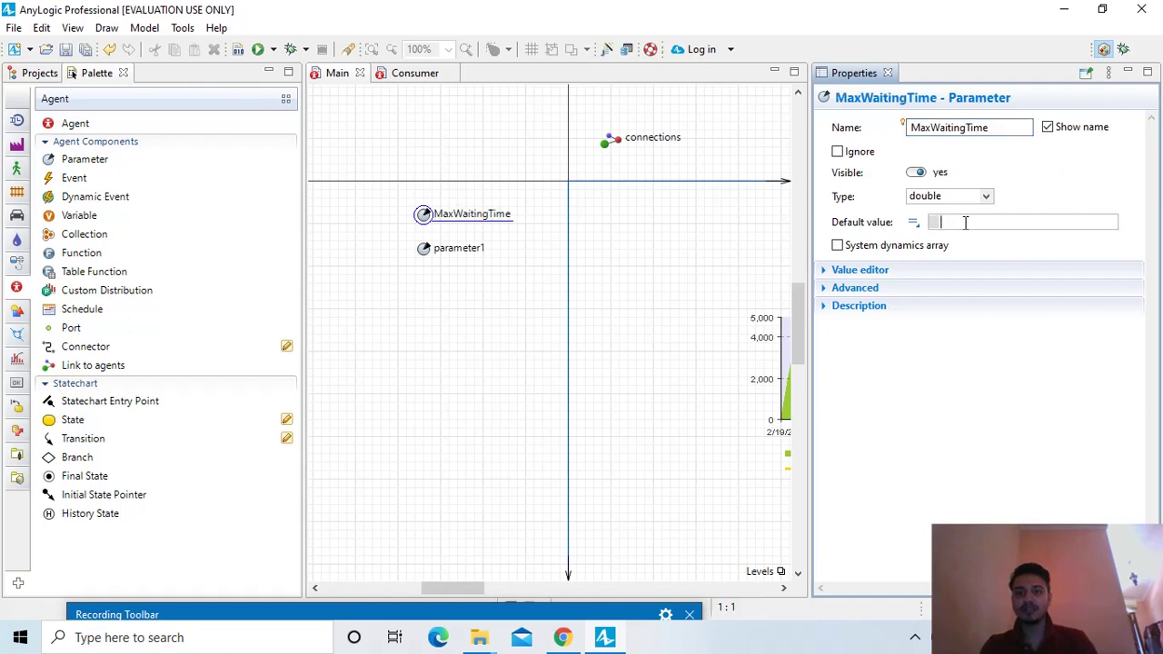
pyautogui.write('7')
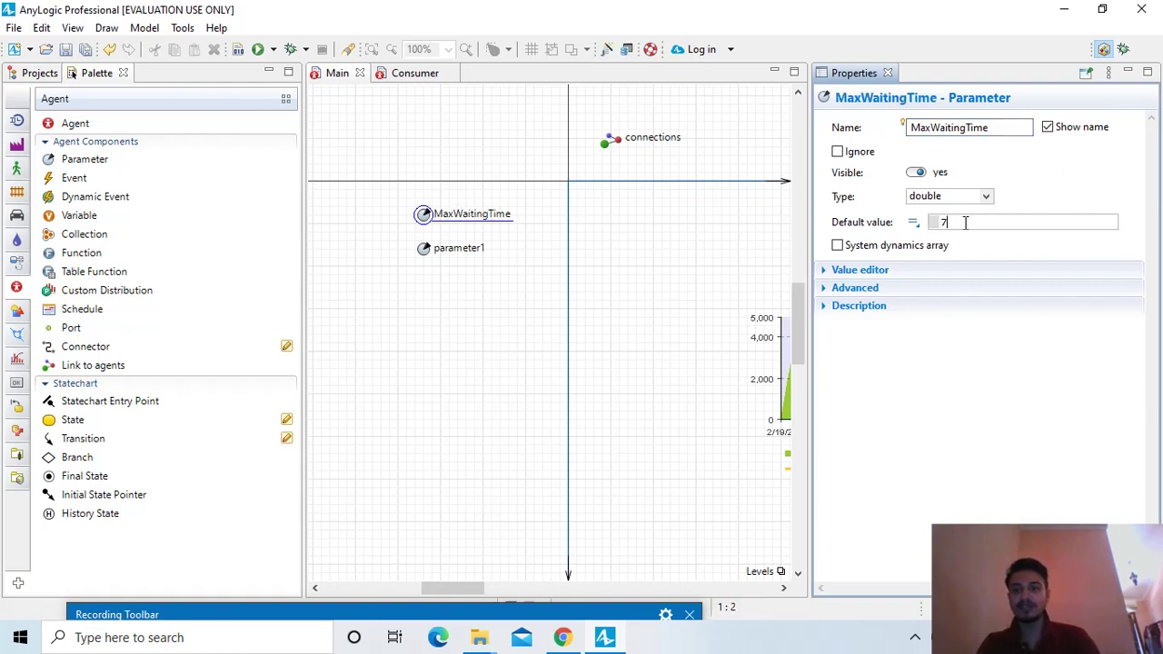
# - Rename the lower new parameter on Main to MaxDeliveryTime and set its default value to 25
pyautogui.click(424, 253)
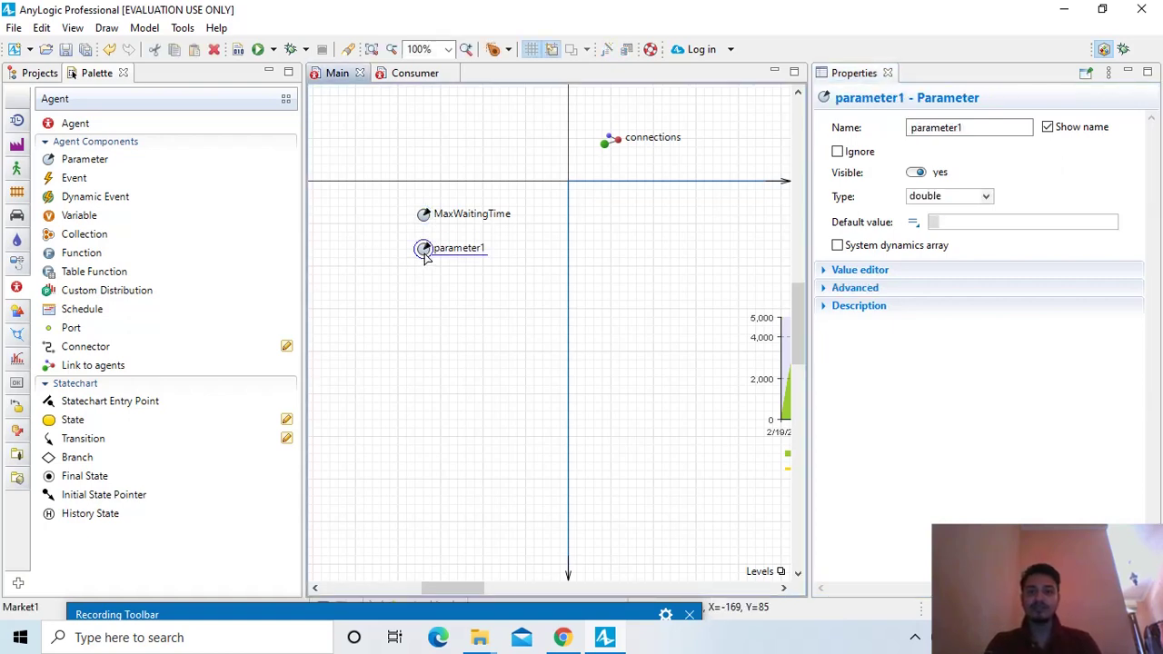
pyautogui.doubleClick(984, 131)
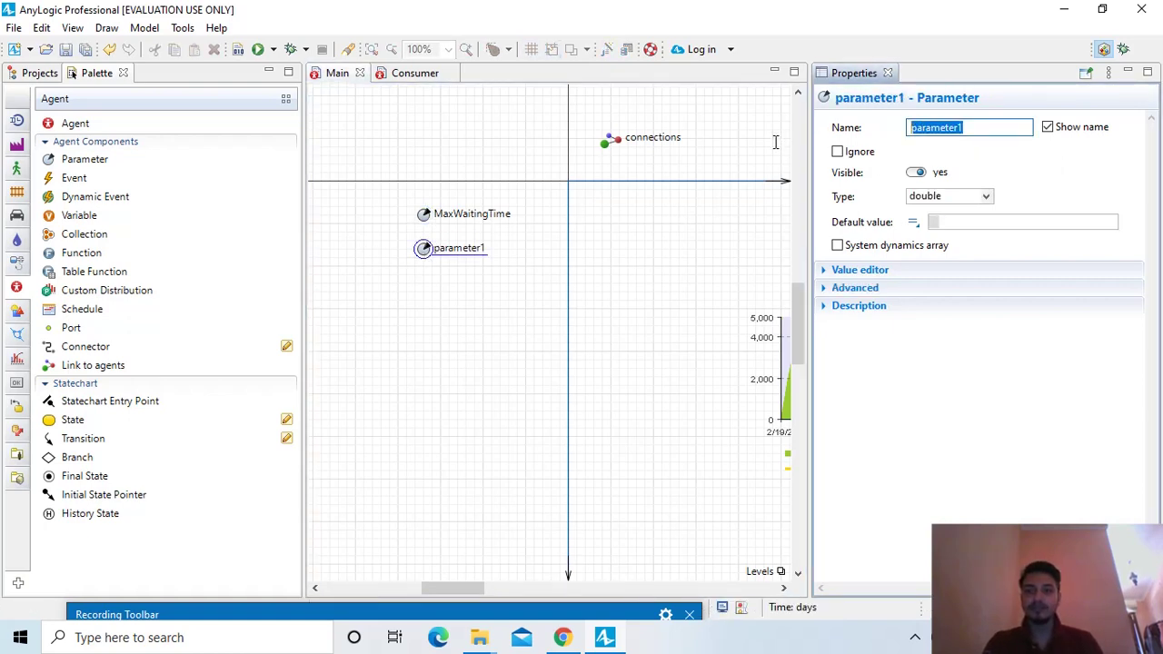
pyautogui.write('M')
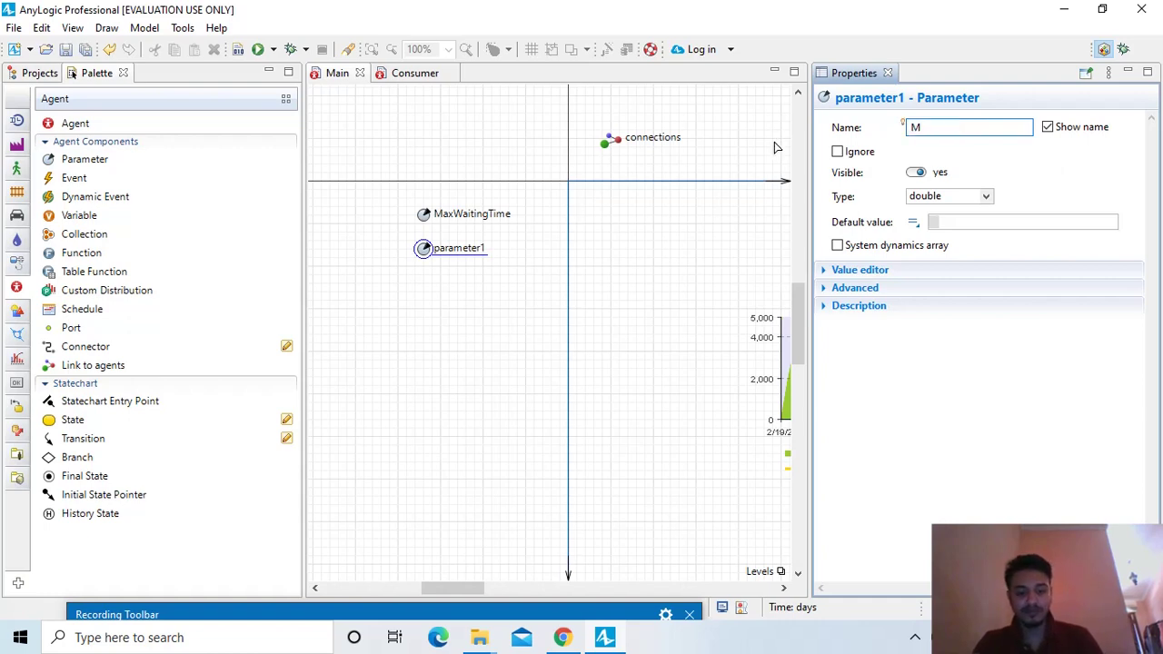
pyautogui.write('ax')
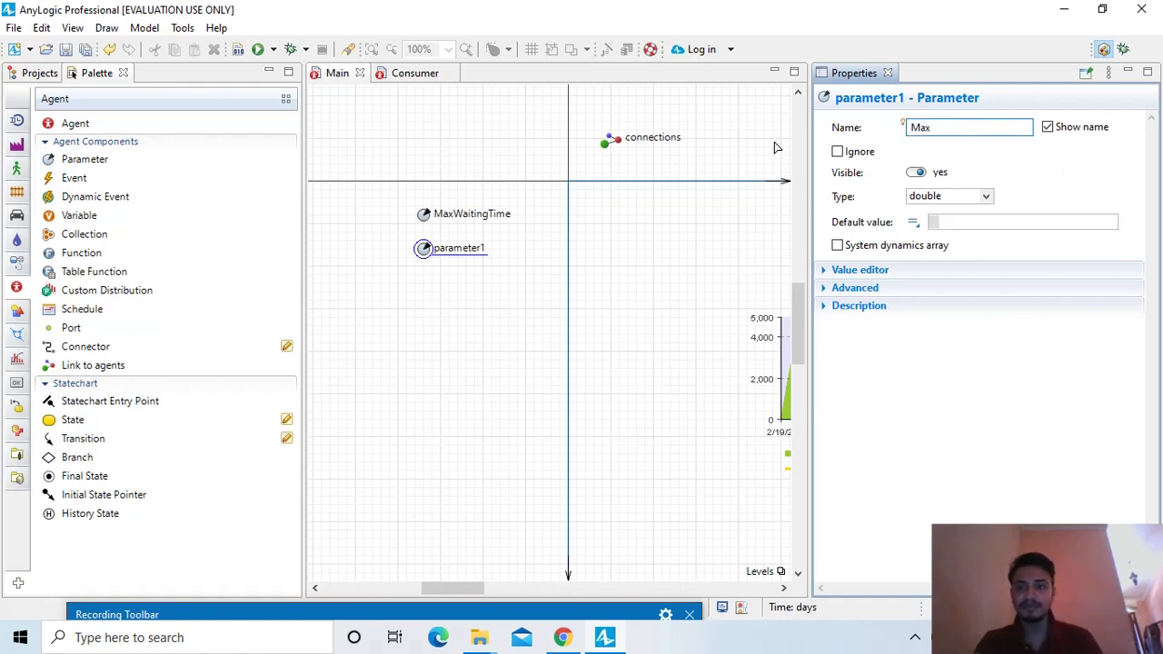
pyautogui.write('Del')
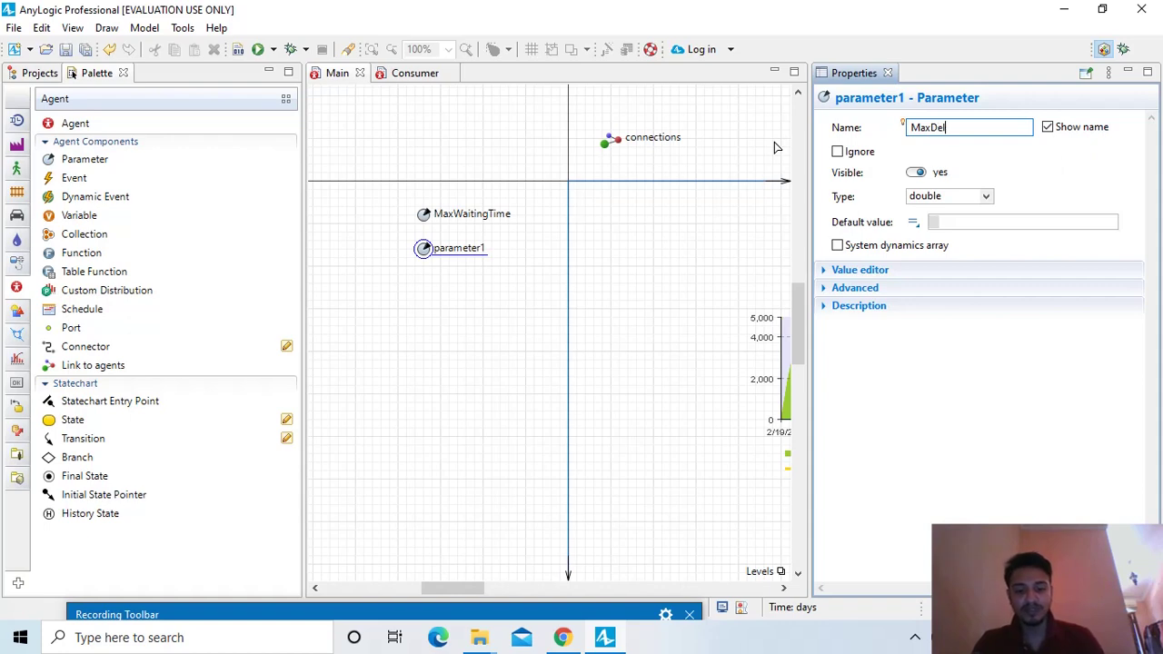
pyautogui.write('ivery')
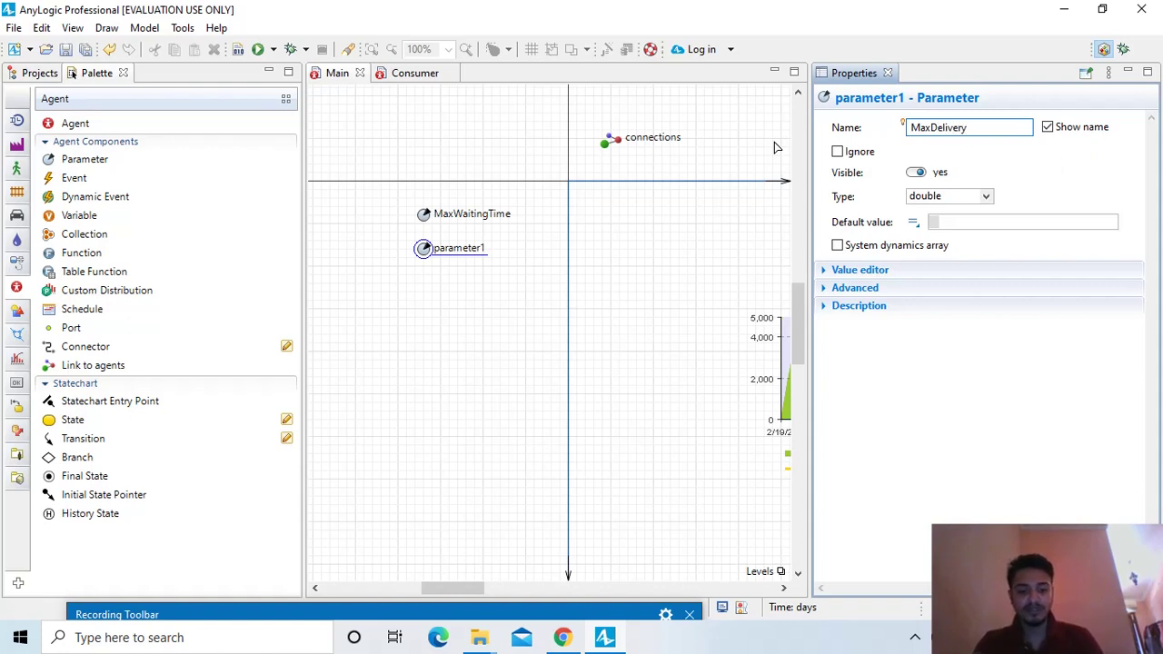
pyautogui.write('Time')
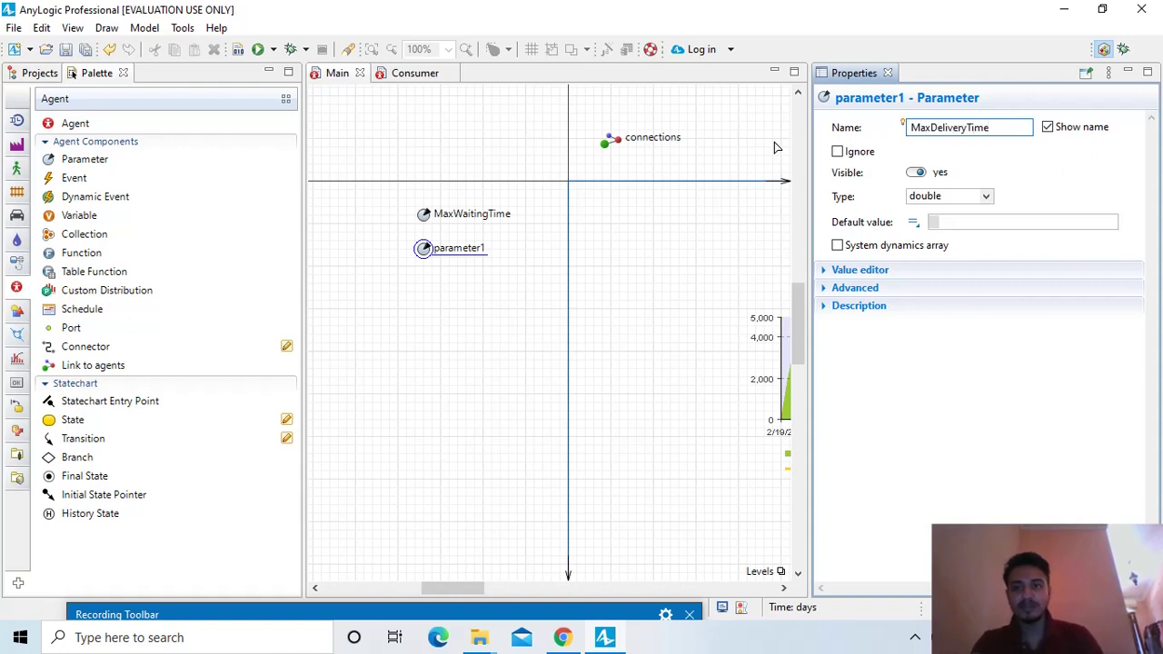
pyautogui.click(983, 223)
pyautogui.write('25')
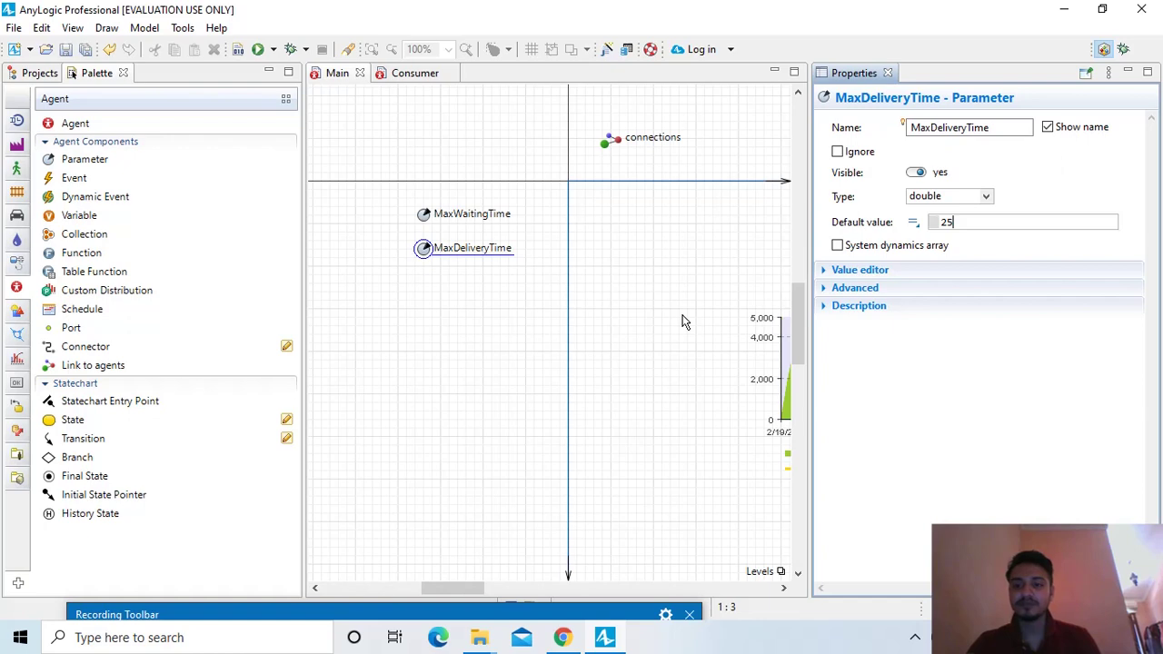
# - Replace the timeout of Consumer's Purchase transition with a triangular distribution with min 1, max 25 and mode 2
pyautogui.click(418, 74)
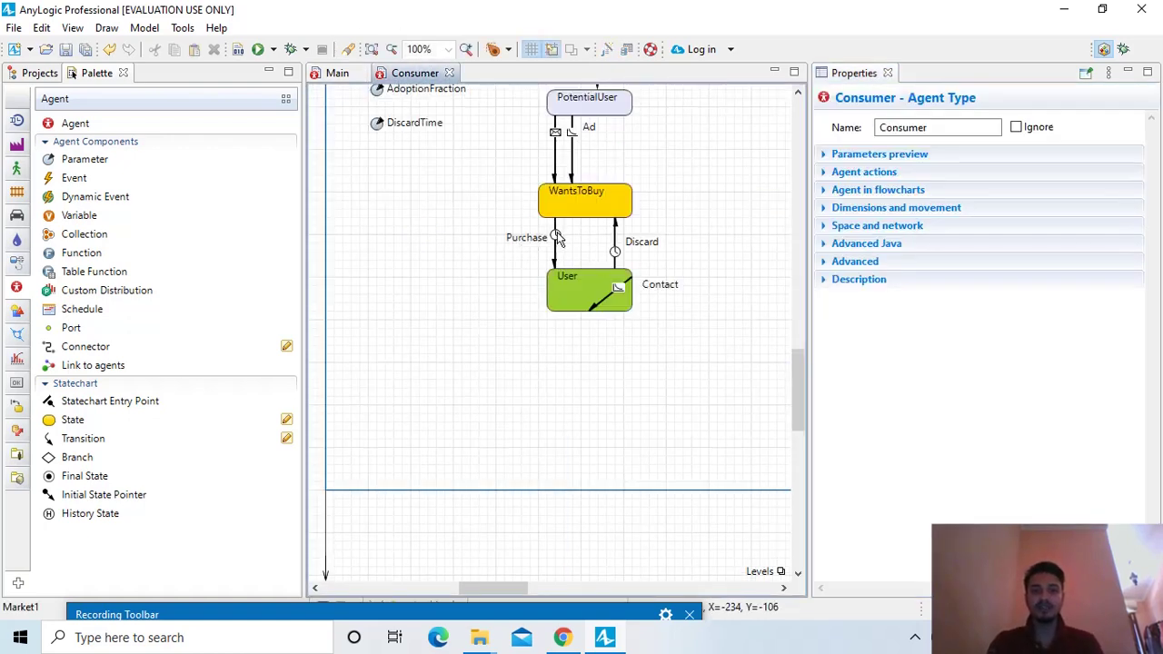
pyautogui.click(556, 236)
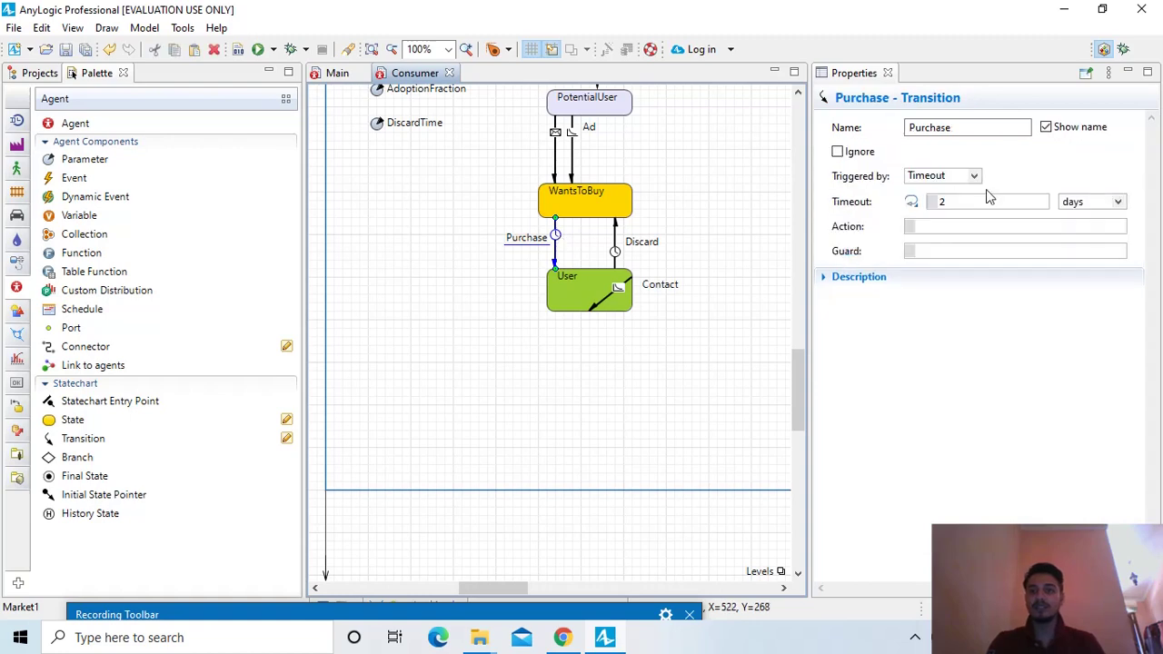
pyautogui.click(956, 204)
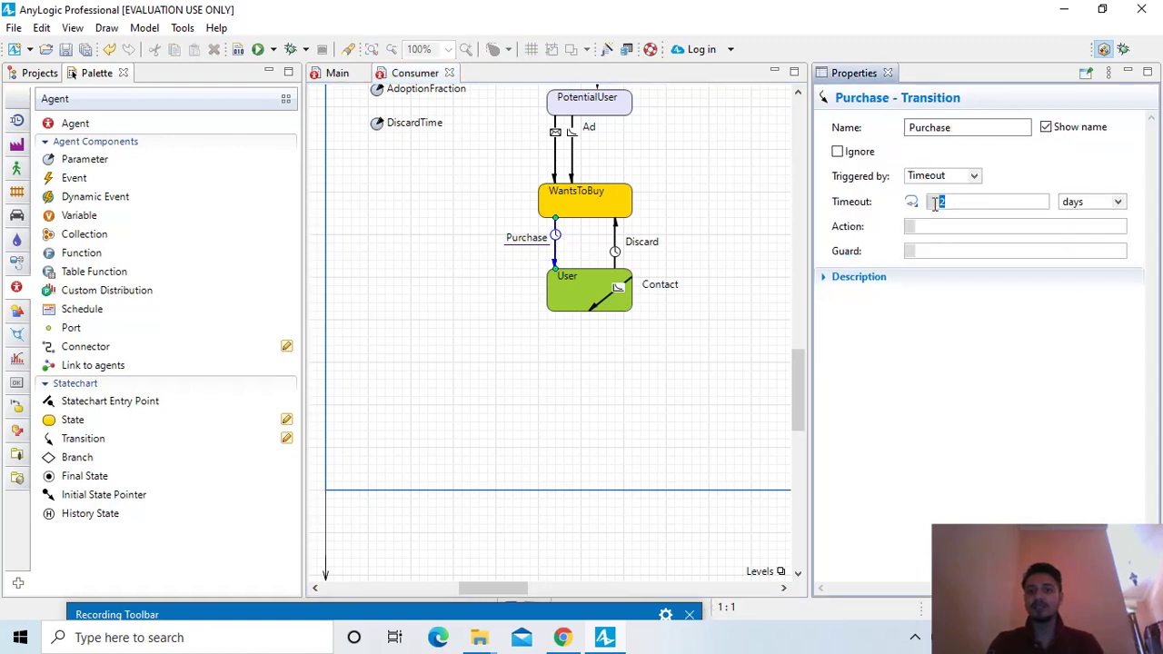
pyautogui.click(607, 53)
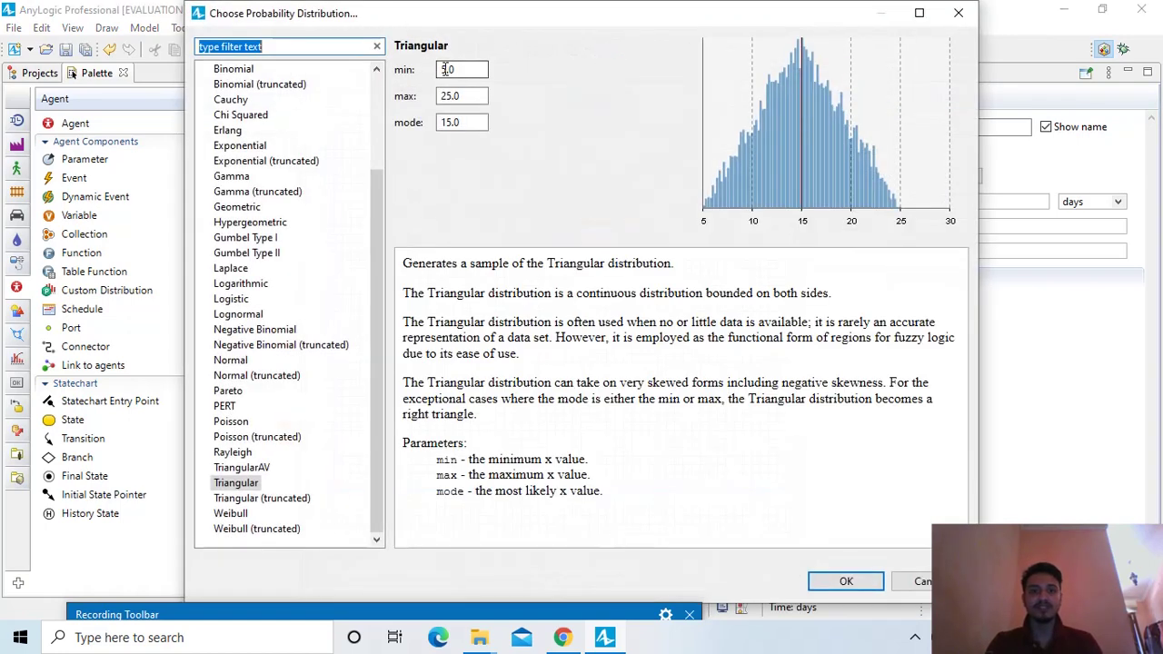
pyautogui.moveTo(461, 70); pyautogui.dragTo(439, 72)
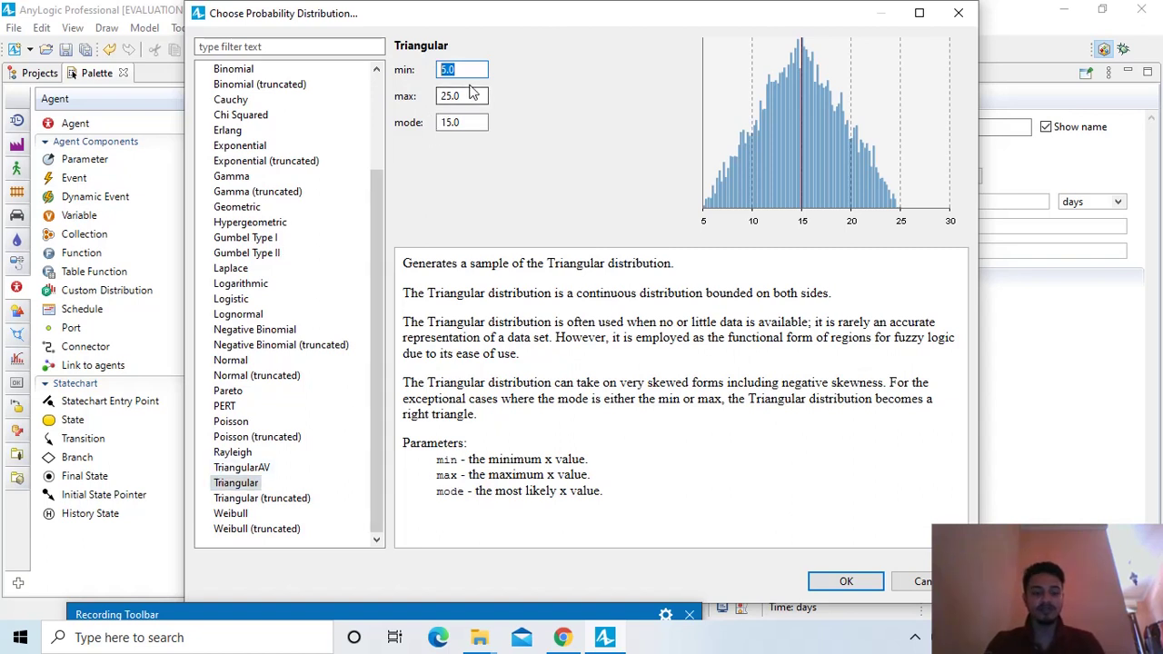
pyautogui.write('1.0')
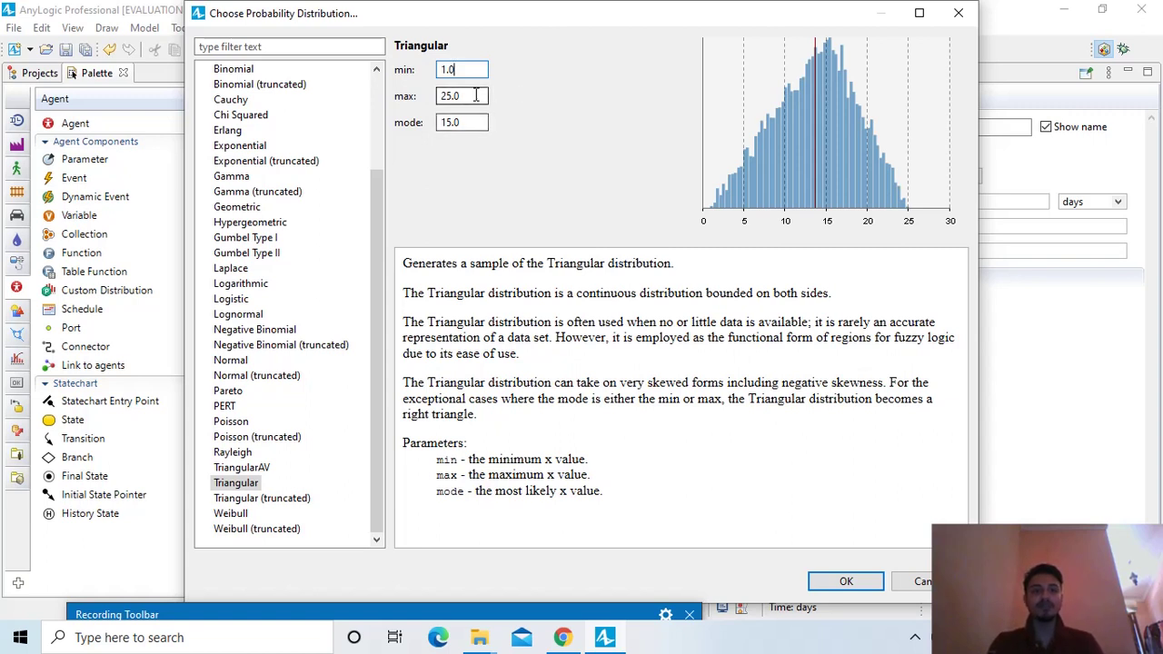
pyautogui.doubleClick(475, 122)
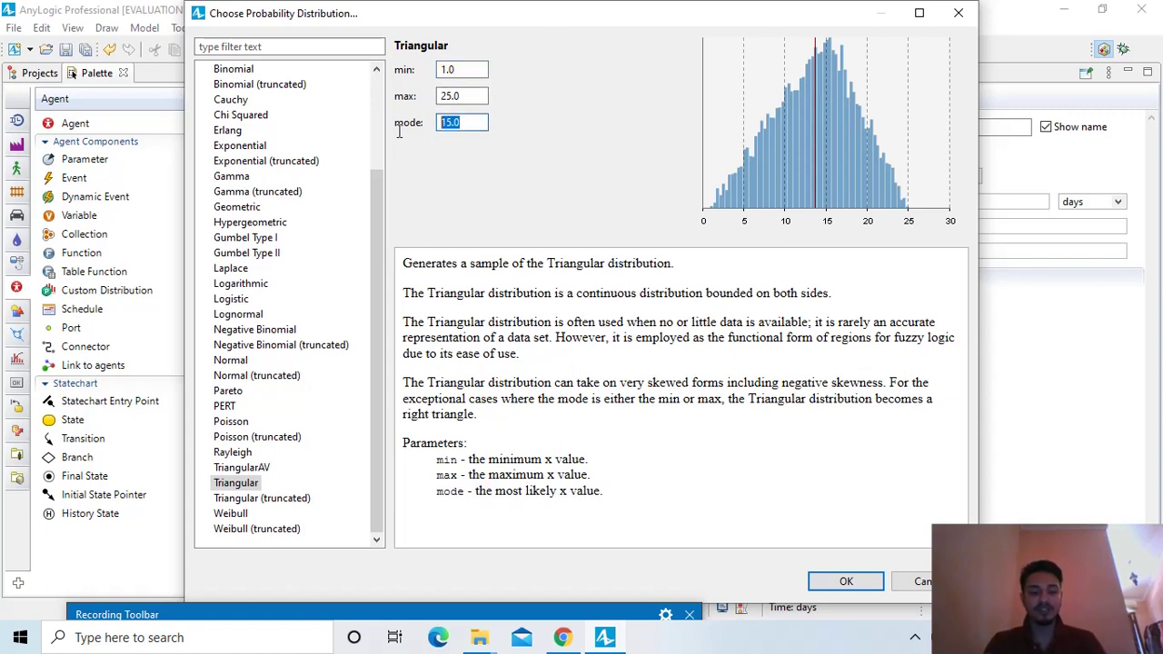
pyautogui.write('2.0')
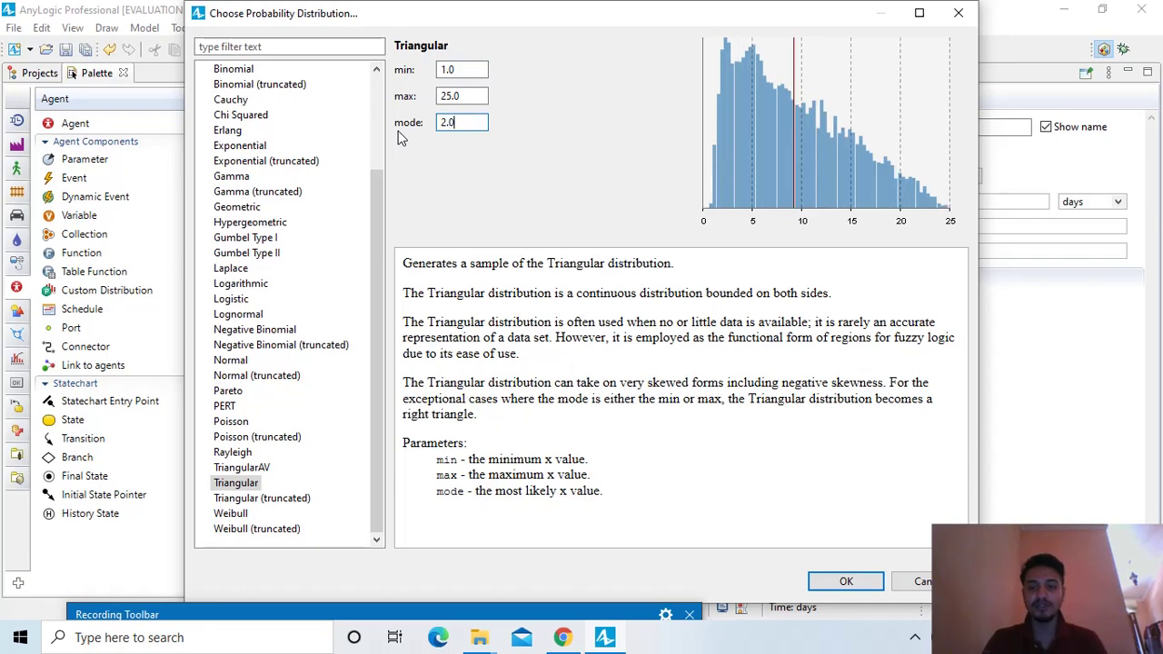
pyautogui.click(846, 583)
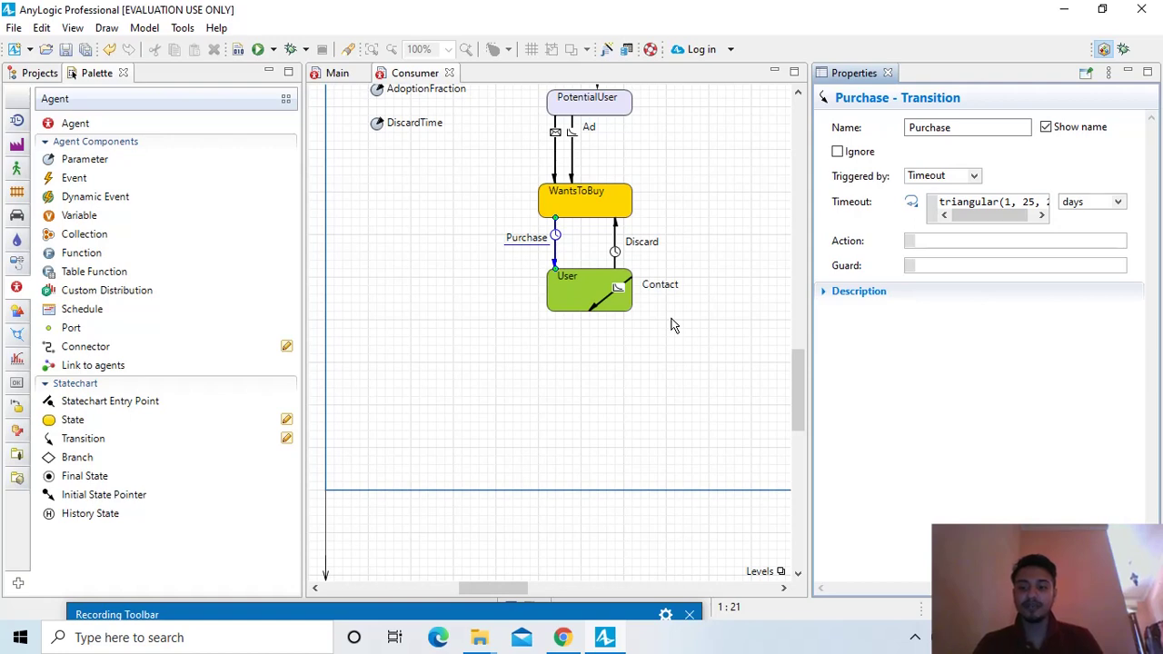
# - Add a transition from the WantsToBuy state back up to the PotentialUser state in the Consumer statechart
pyautogui.doubleClick(74, 443)
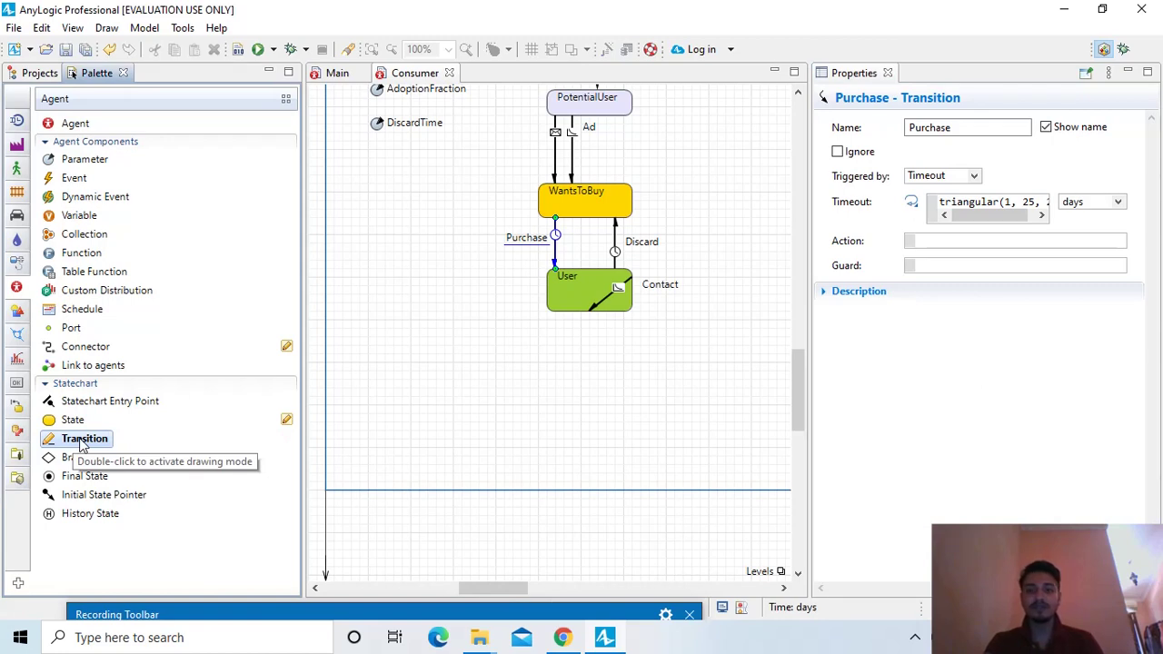
pyautogui.doubleClick(81, 441)
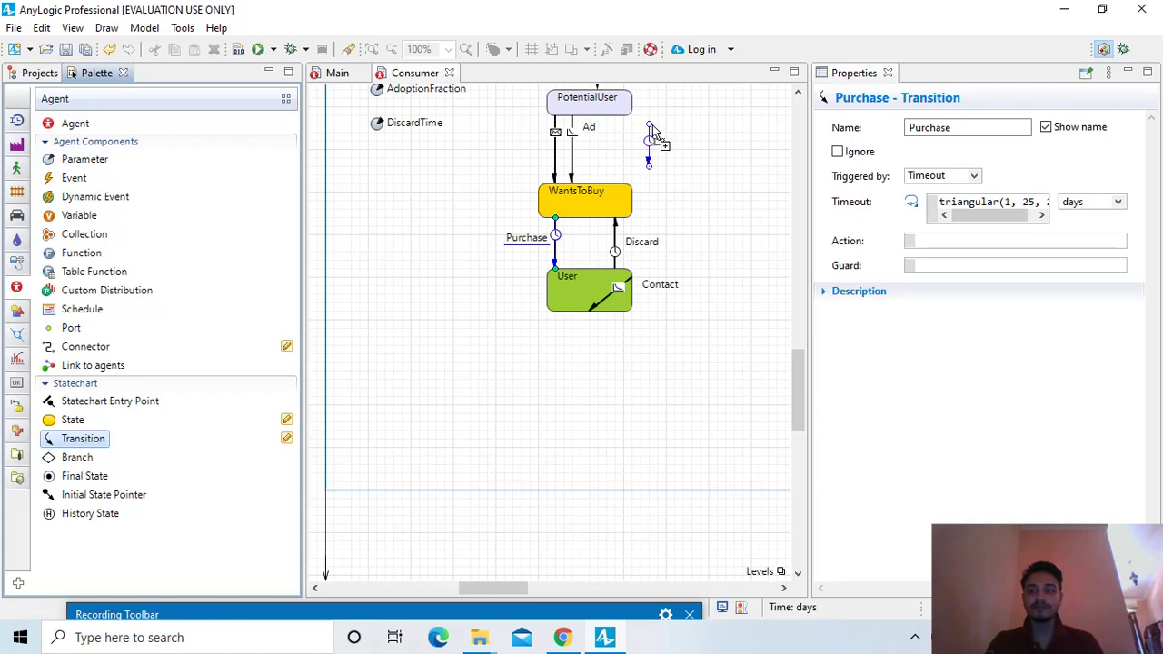
pyautogui.click(652, 130)
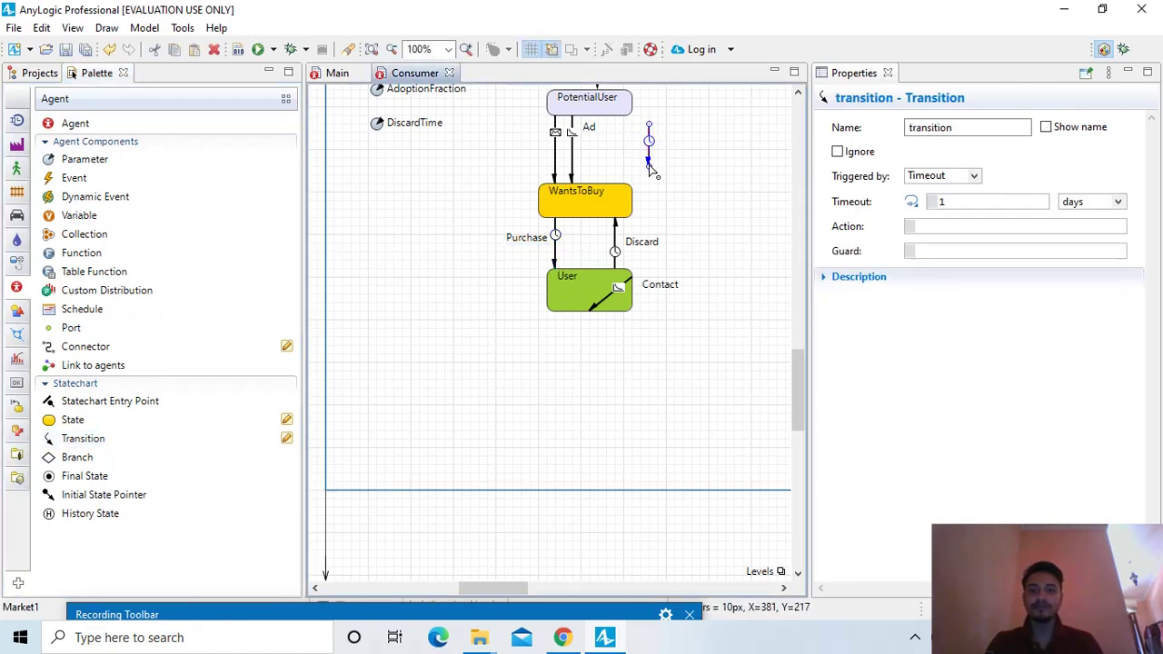
pyautogui.moveTo(633, 155); pyautogui.dragTo(616, 192)
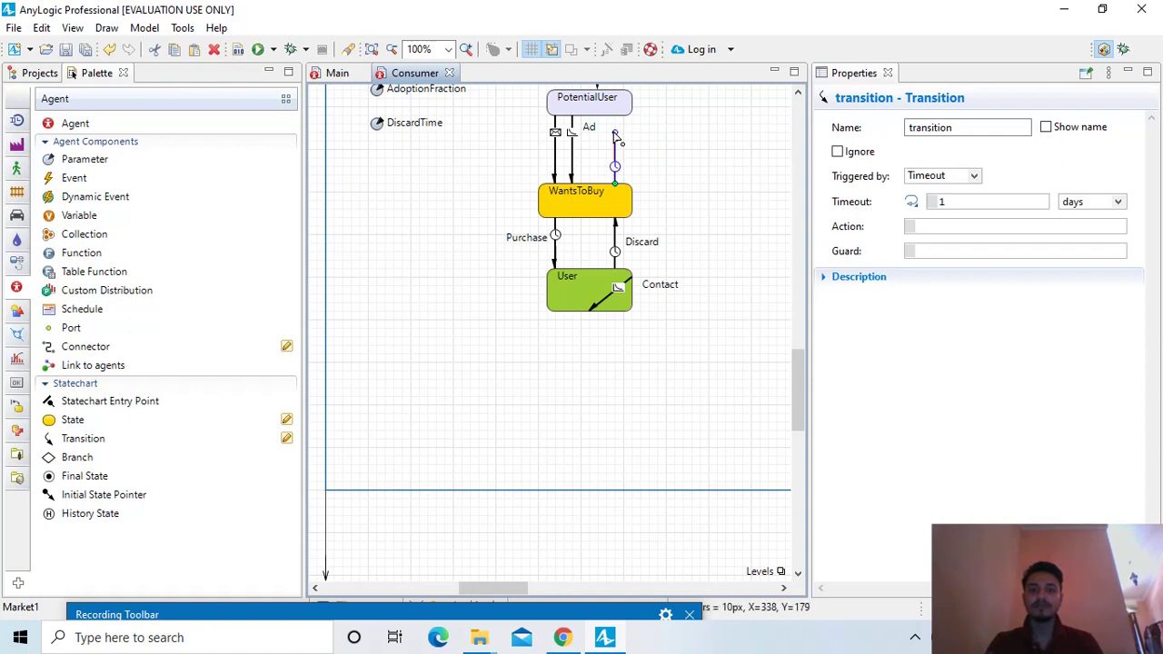
pyautogui.moveTo(617, 136); pyautogui.dragTo(616, 118)
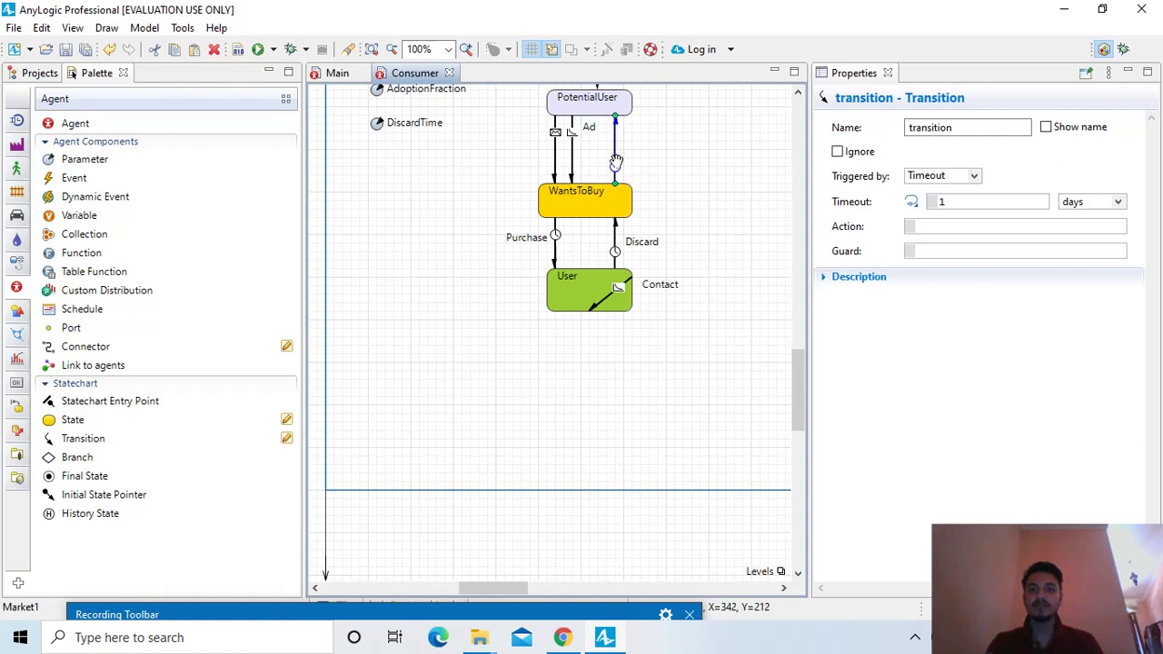
# - Name the new transition from WantsToBuy to PotentialUser CantWait
pyautogui.doubleClick(987, 127)
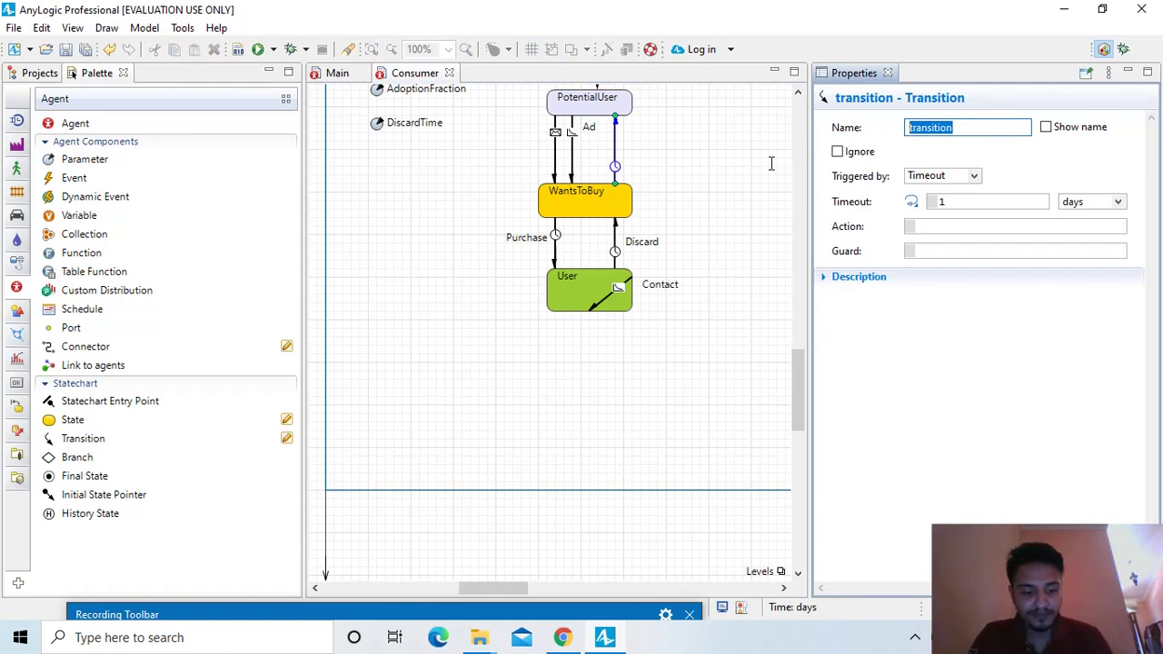
pyautogui.write('Can')
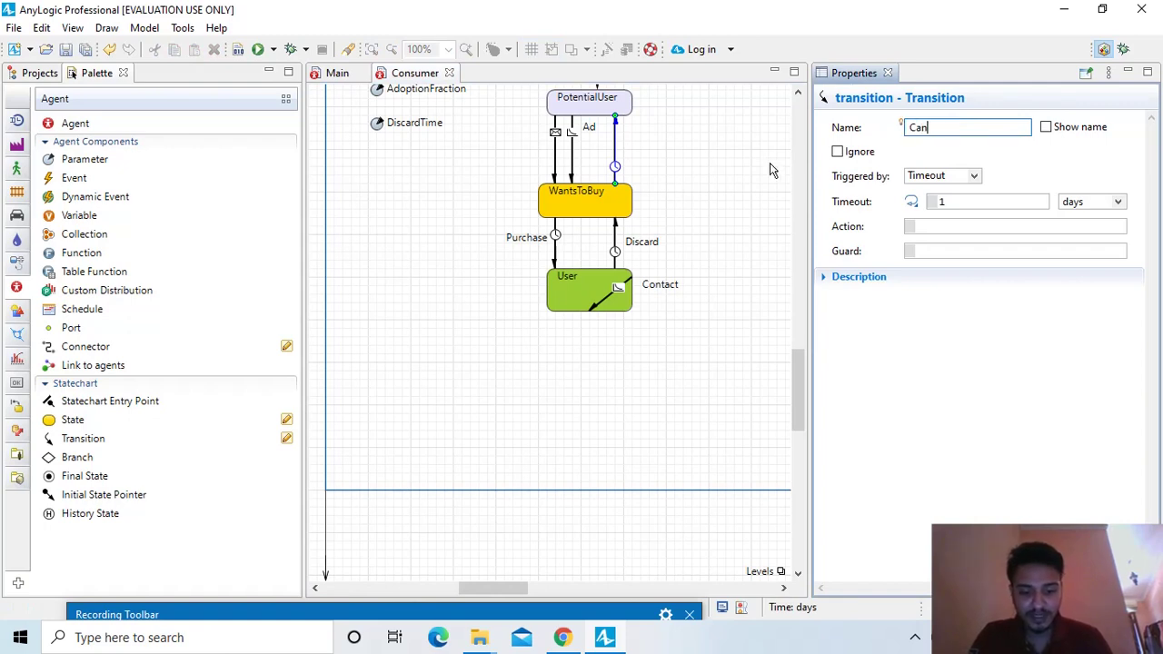
pyautogui.write('t')
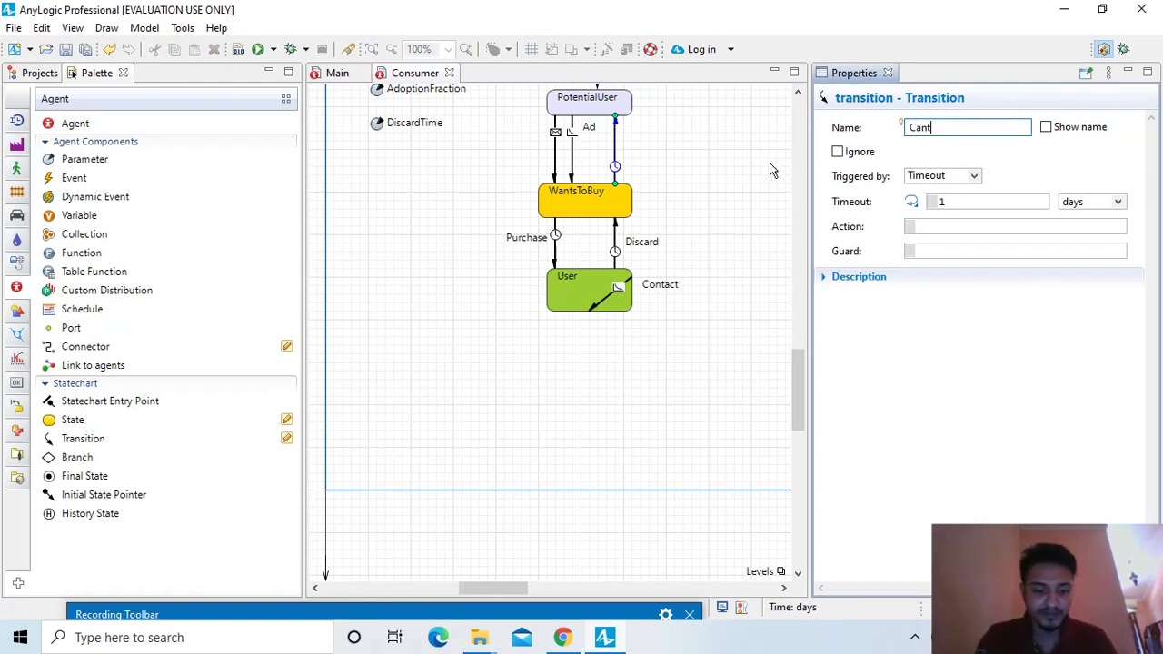
pyautogui.write('Wait')
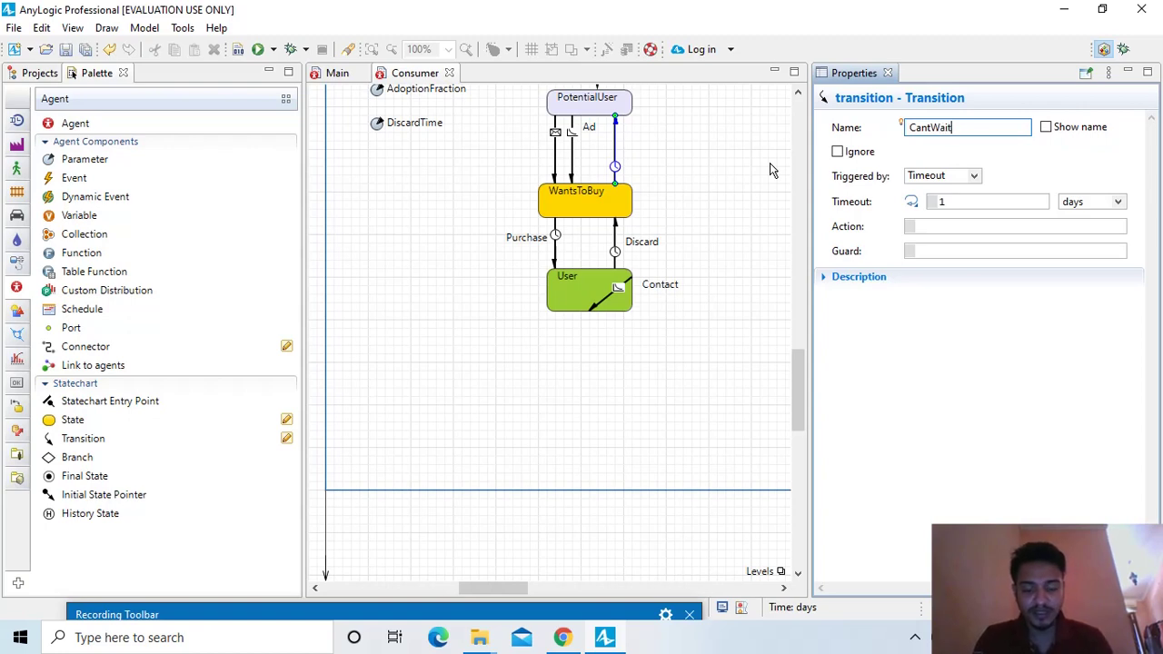
# - Set the CantWait transition's timeout to triangularAV(main.MaxWaitingTime, 0.15) in days
pyautogui.click(939, 201)
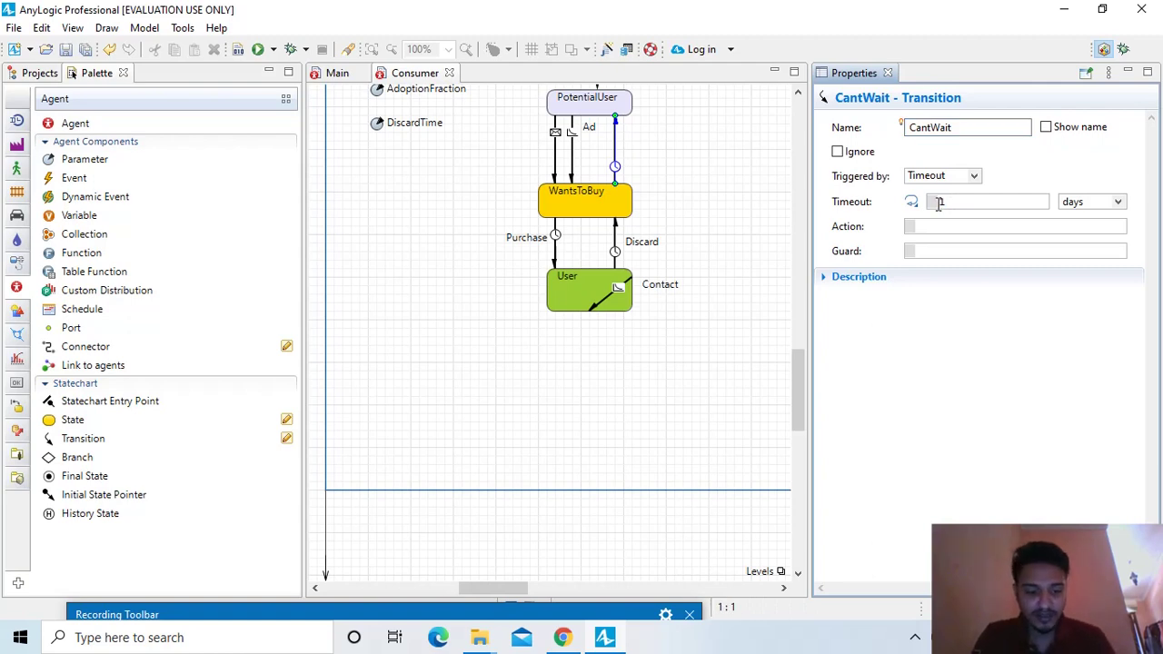
pyautogui.write('tr')
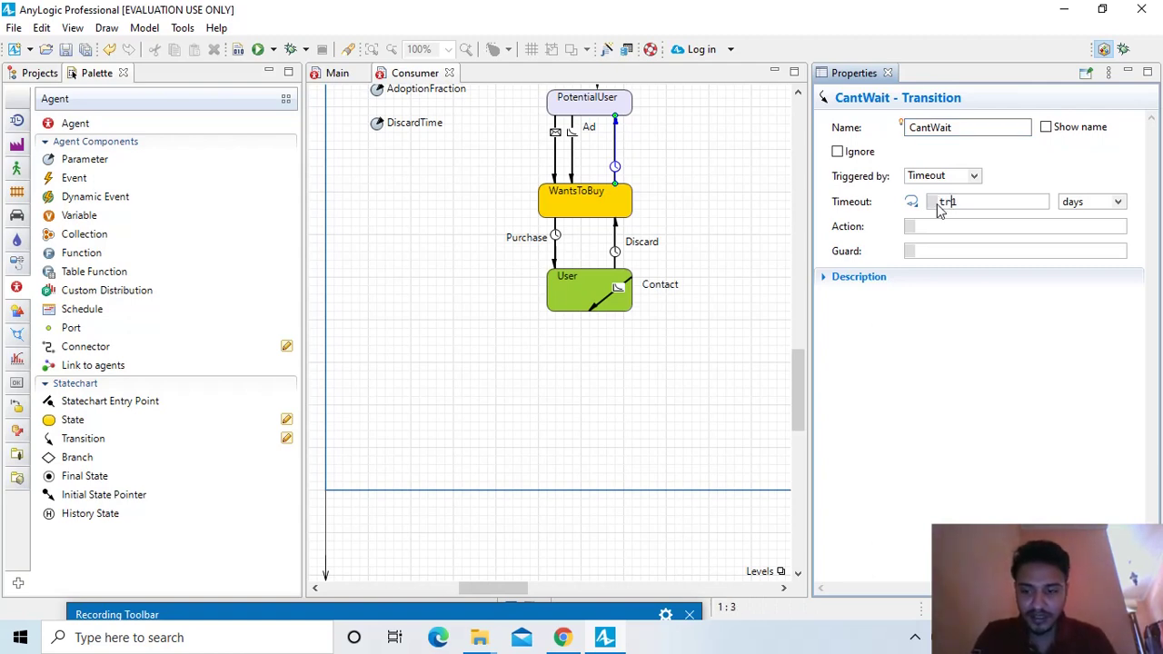
pyautogui.write('i')
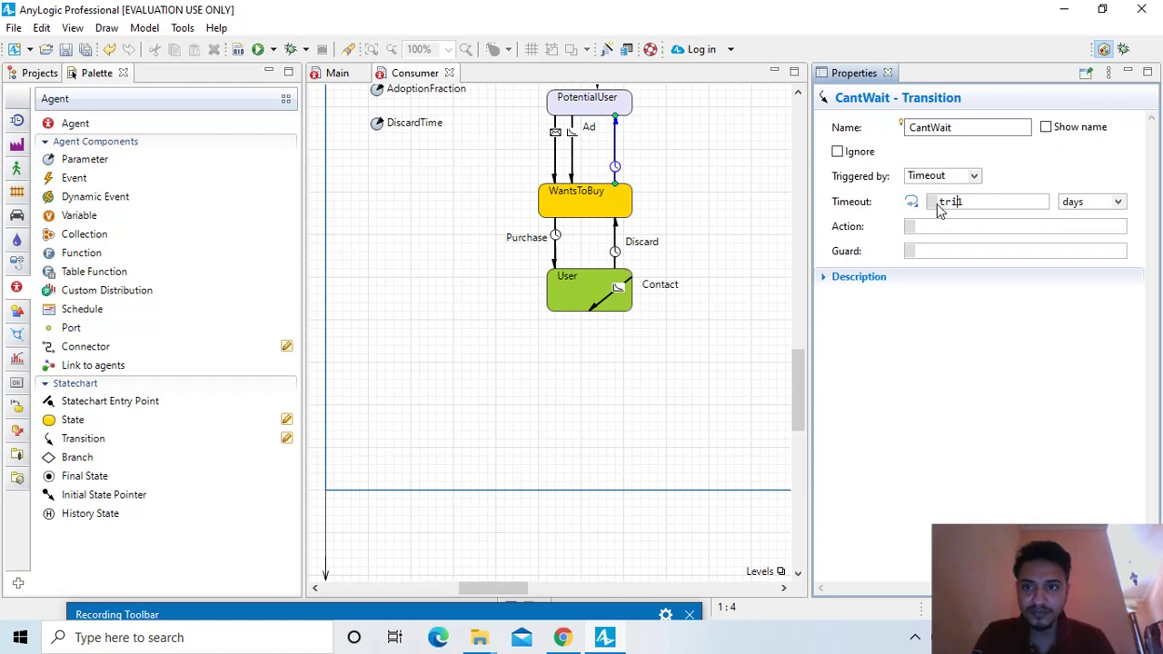
pyautogui.click(970, 204)
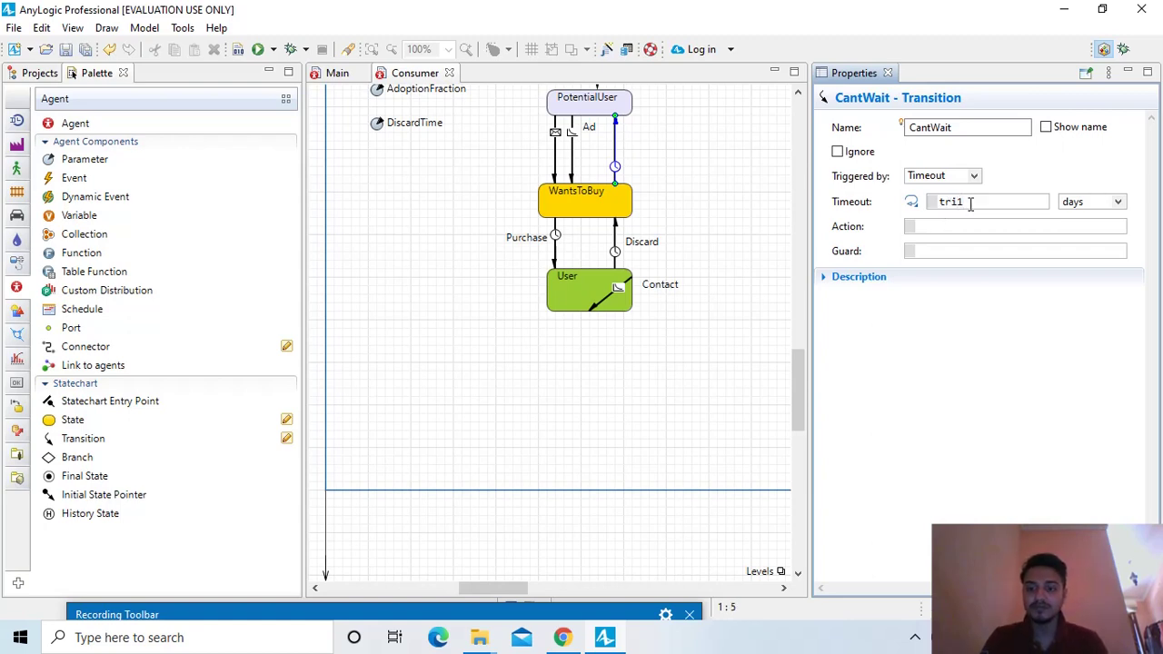
pyautogui.press('BackSpace')
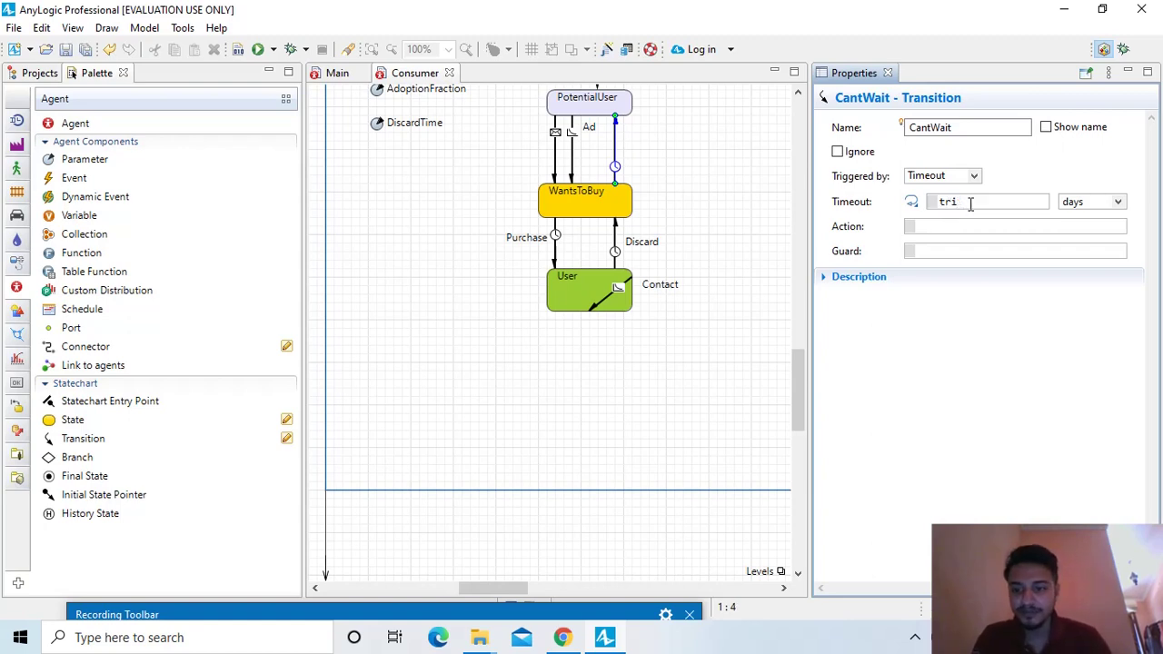
pyautogui.write('ang')
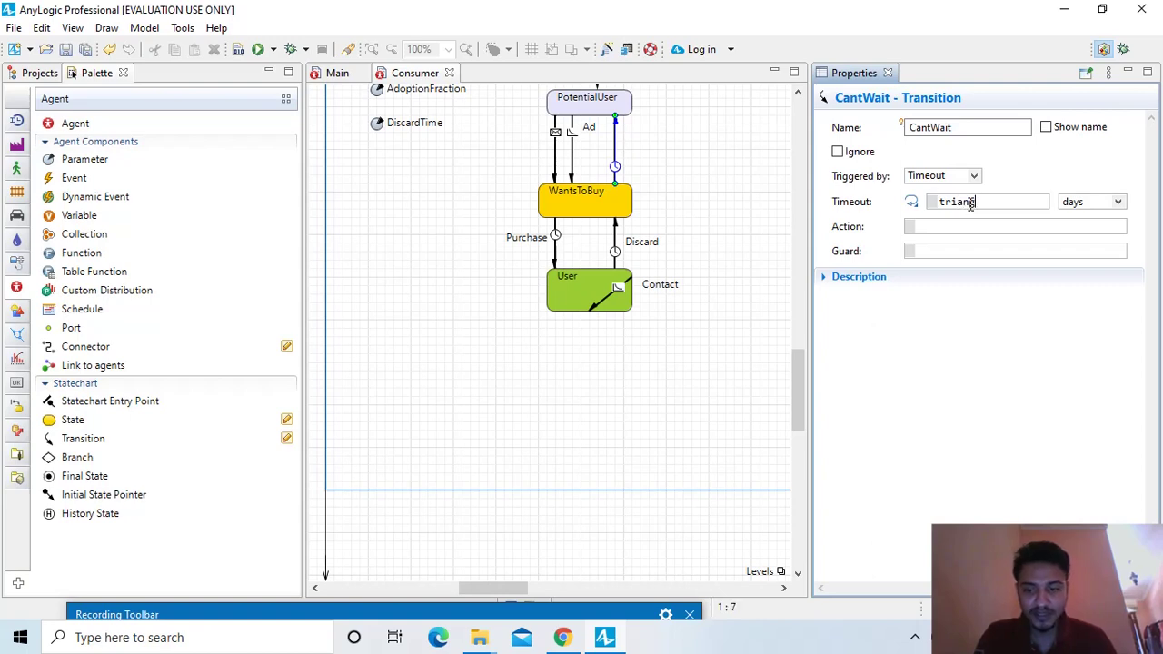
pyautogui.write('ular')
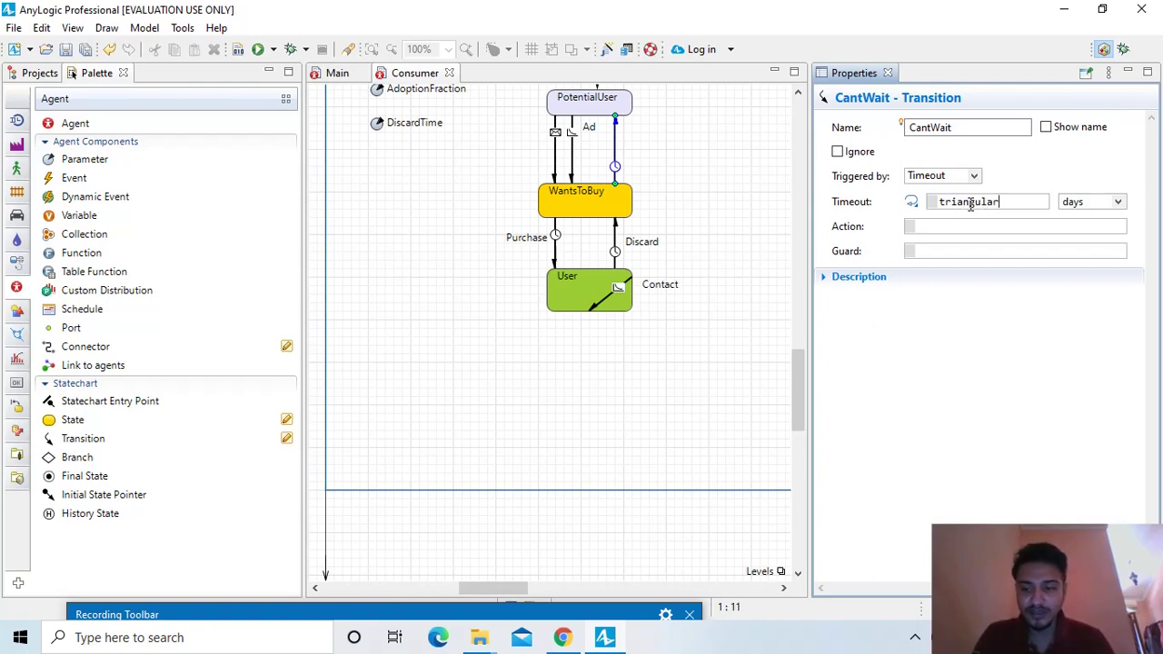
pyautogui.write('AV')
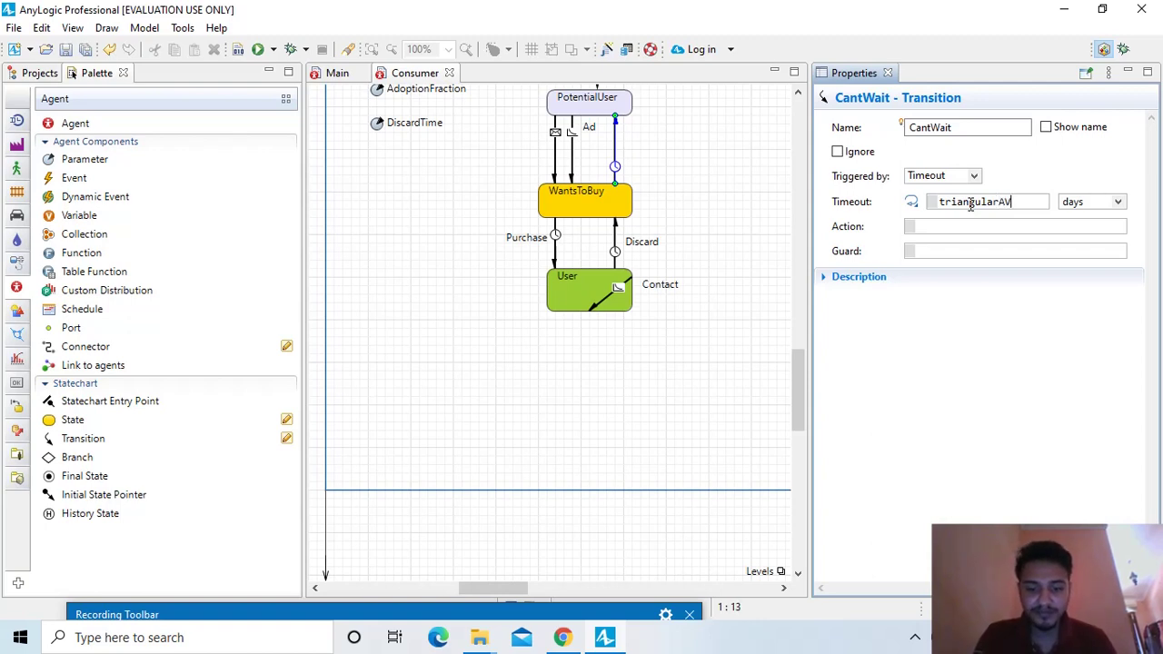
pyautogui.write('(main')
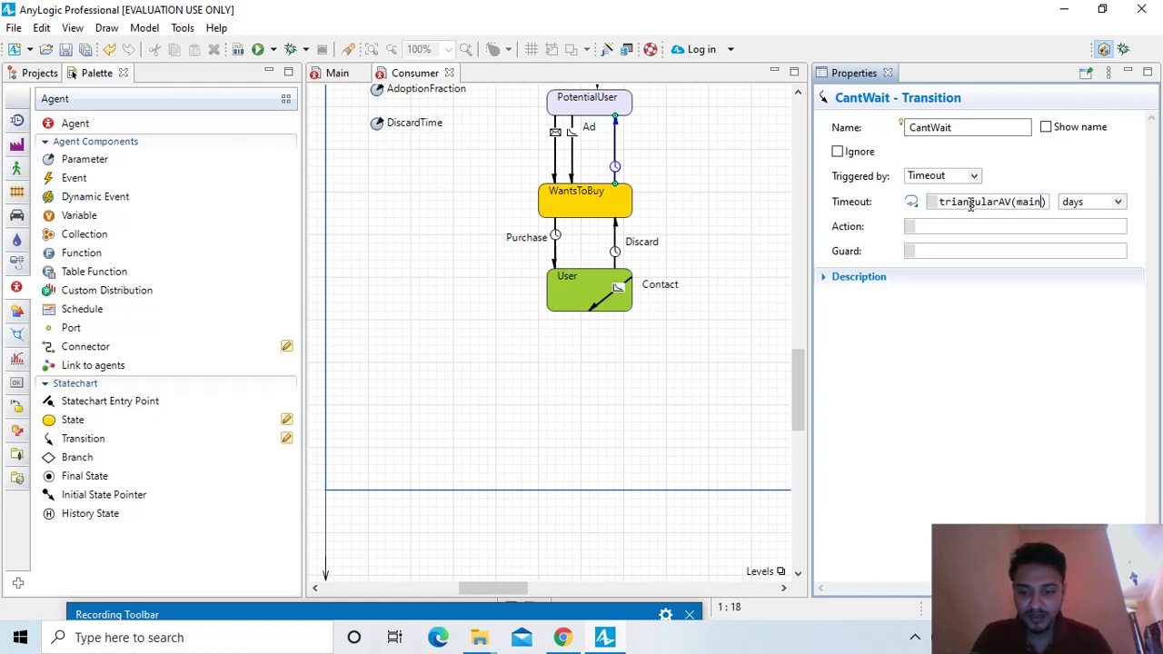
pyautogui.write('.')
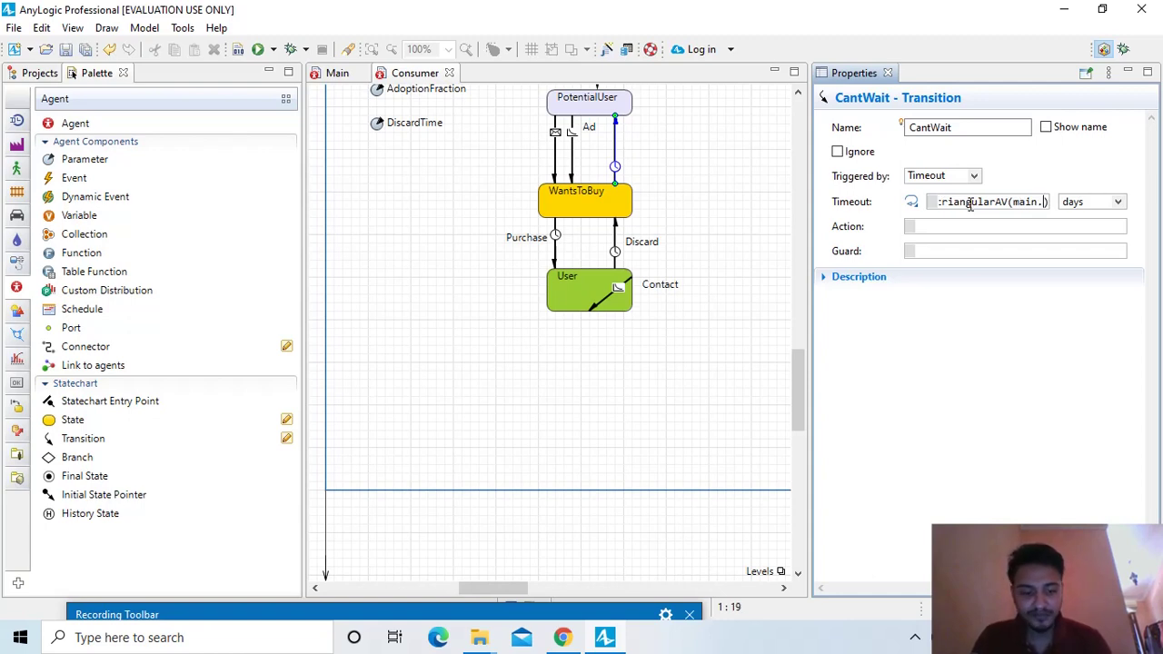
pyautogui.write('Max')
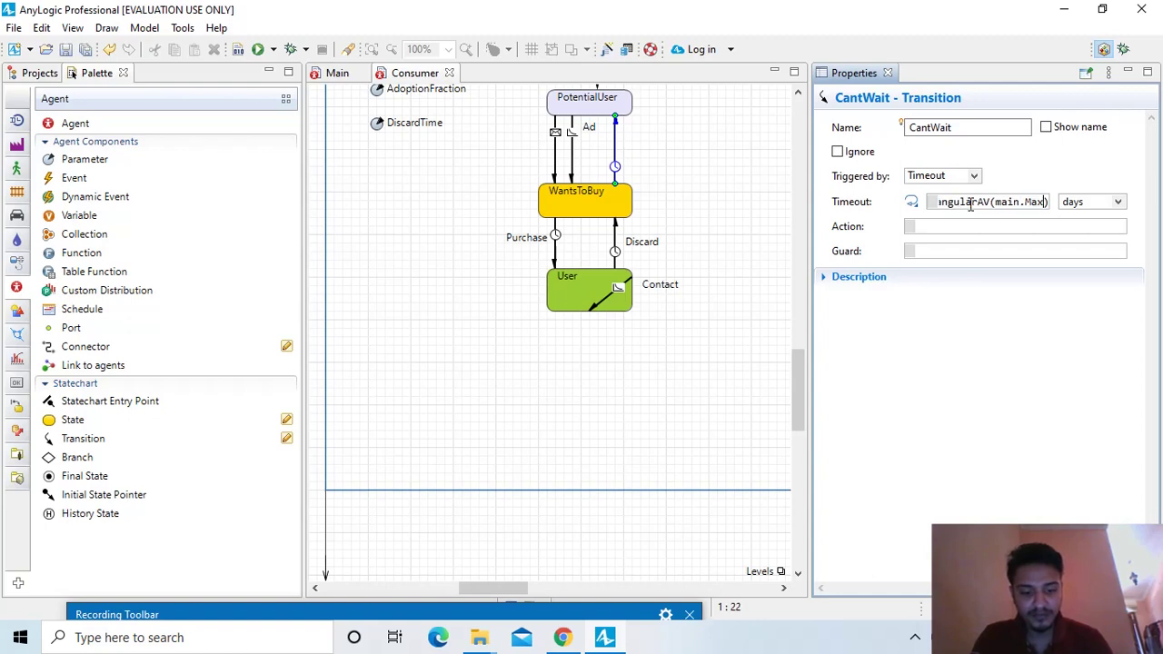
pyautogui.write('Wait')
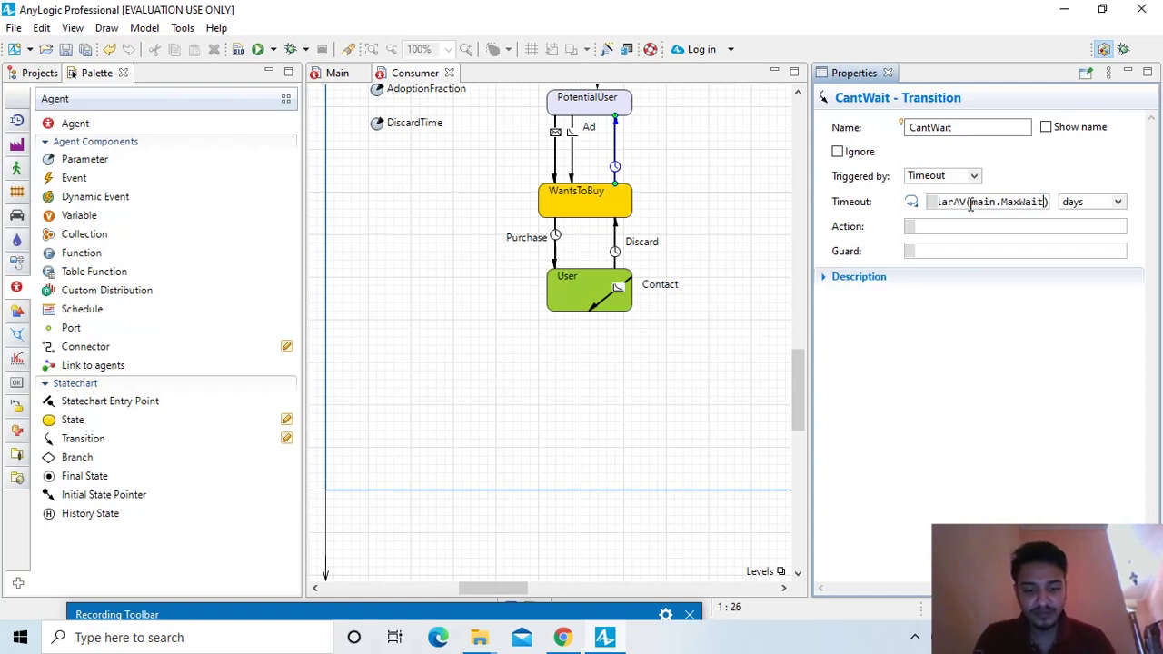
pyautogui.write('ing')
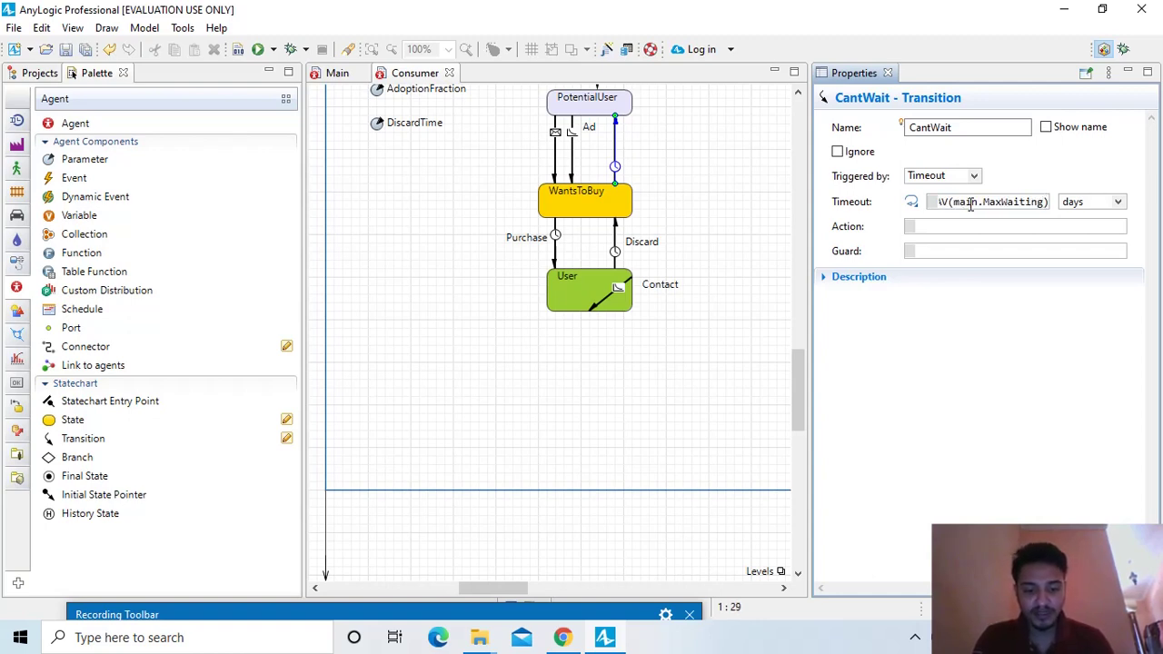
pyautogui.write('T')
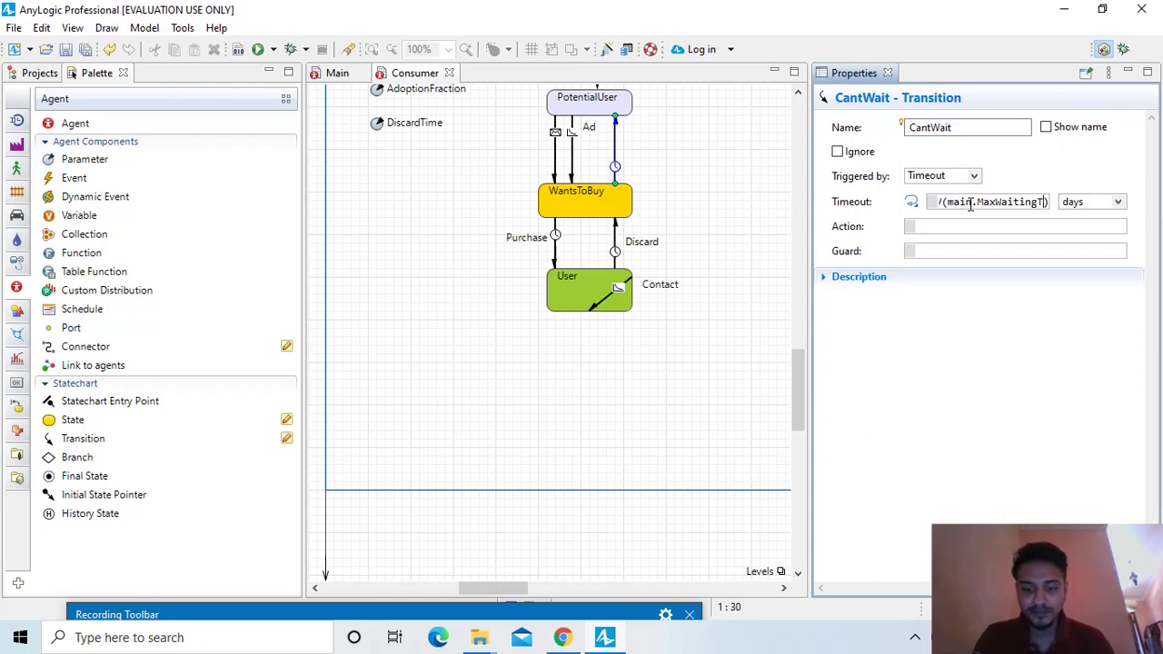
pyautogui.write('ime')
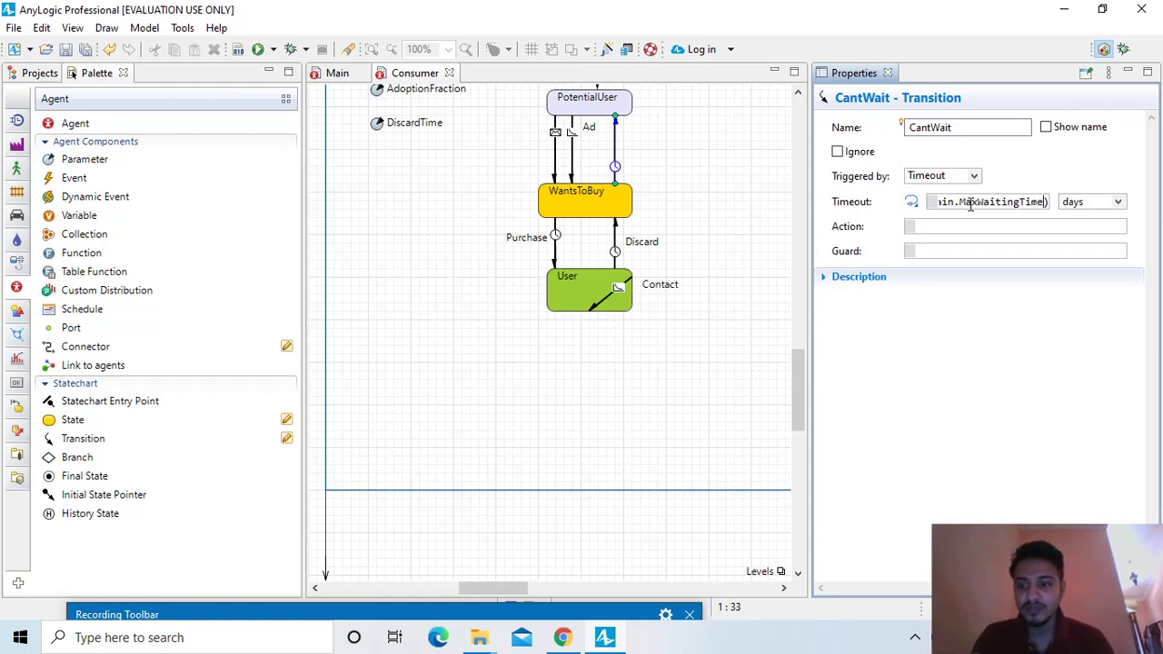
pyautogui.write(', 0.')
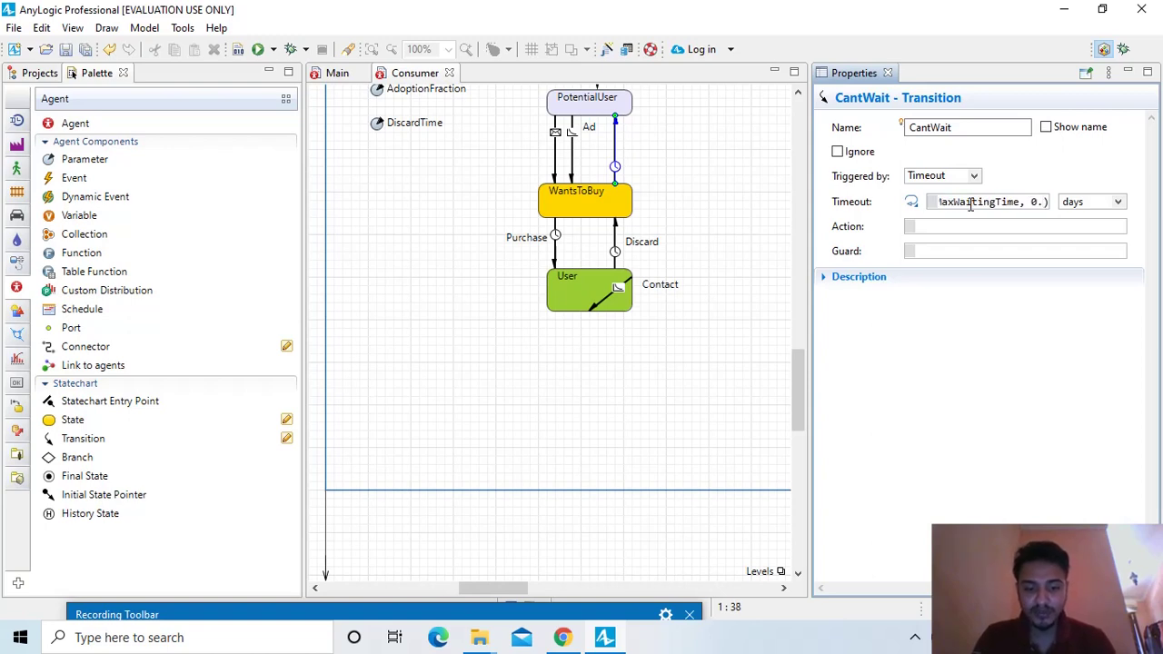
pyautogui.write('15')
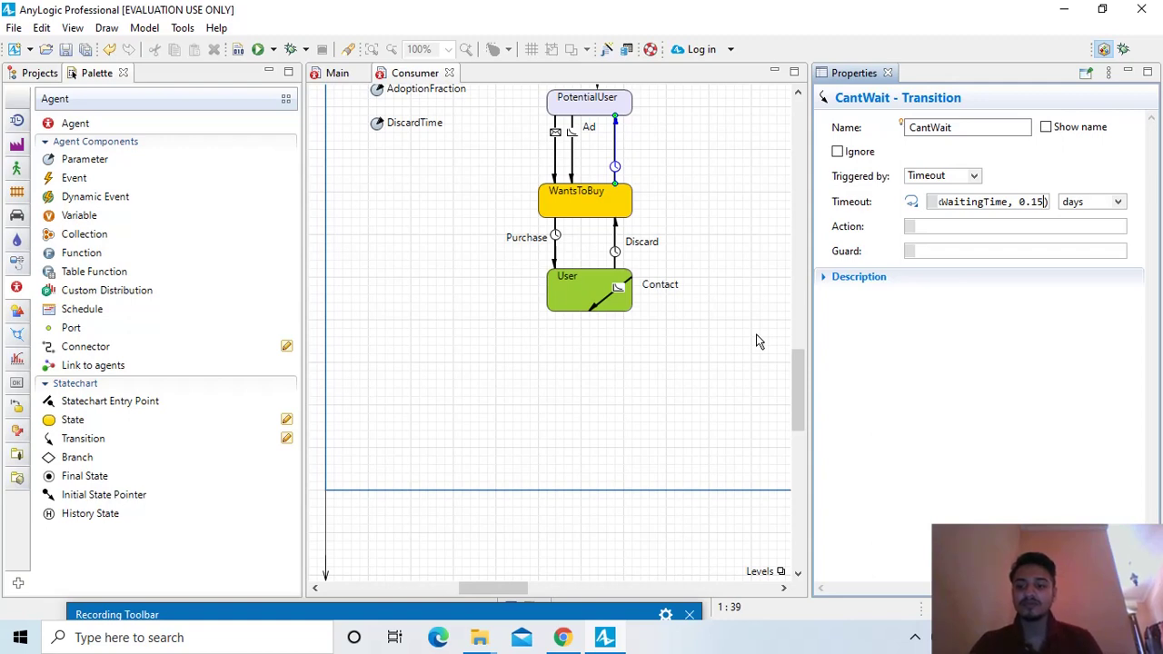
# - Add a slider control to the Main diagram in the empty area just below the chart's legend
pyautogui.click(16, 314)
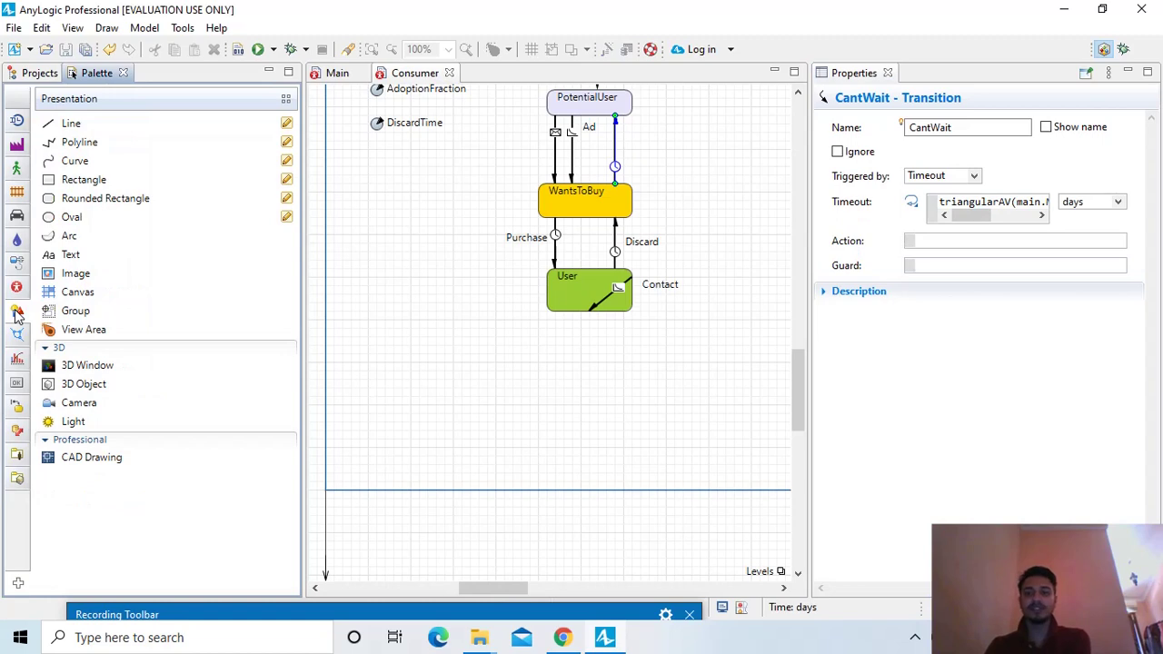
pyautogui.click(338, 75)
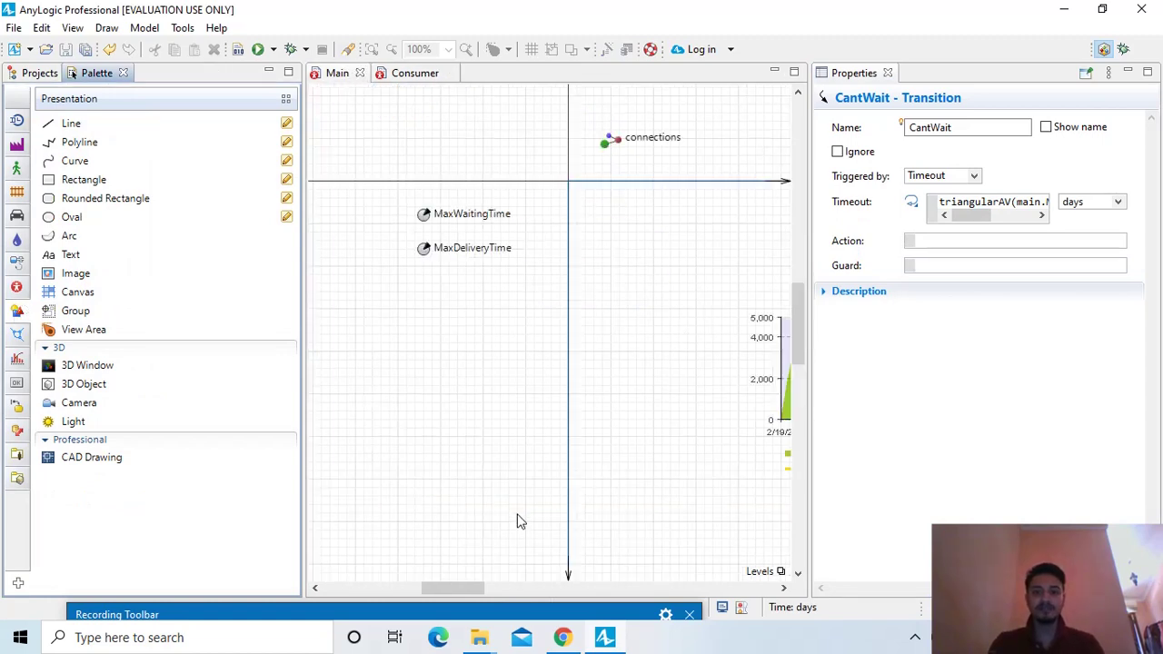
pyautogui.click(455, 589)
pyautogui.moveTo(460, 588); pyautogui.dragTo(551, 577)
pyautogui.scroll(1, 597, 416)
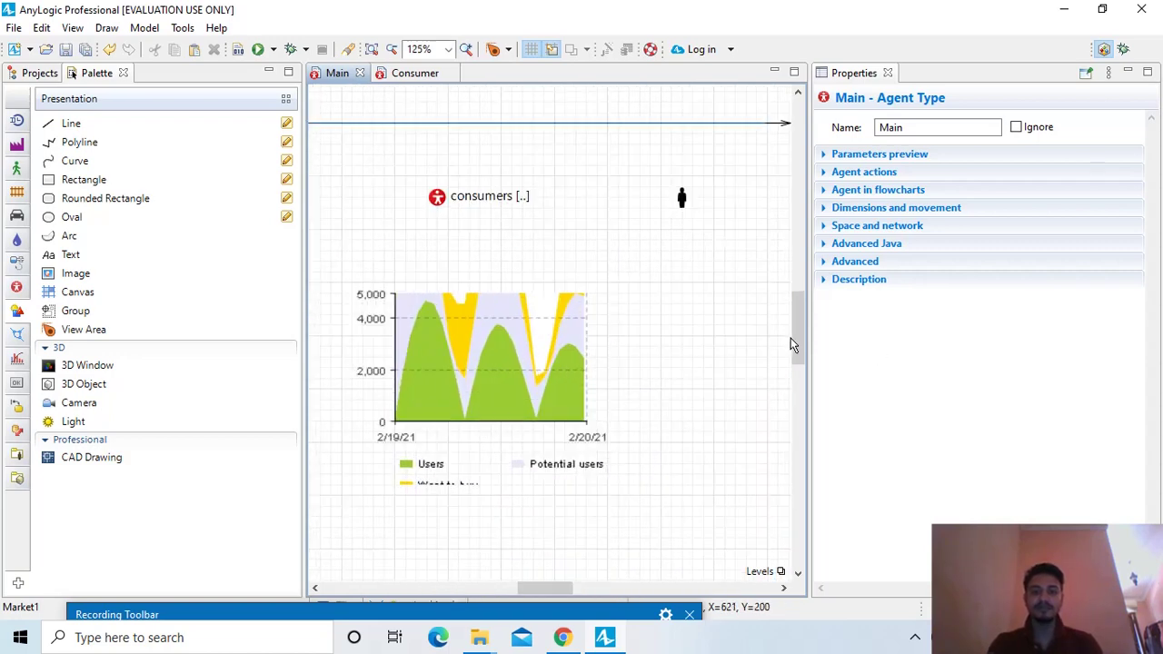
pyautogui.moveTo(795, 342); pyautogui.dragTo(799, 392)
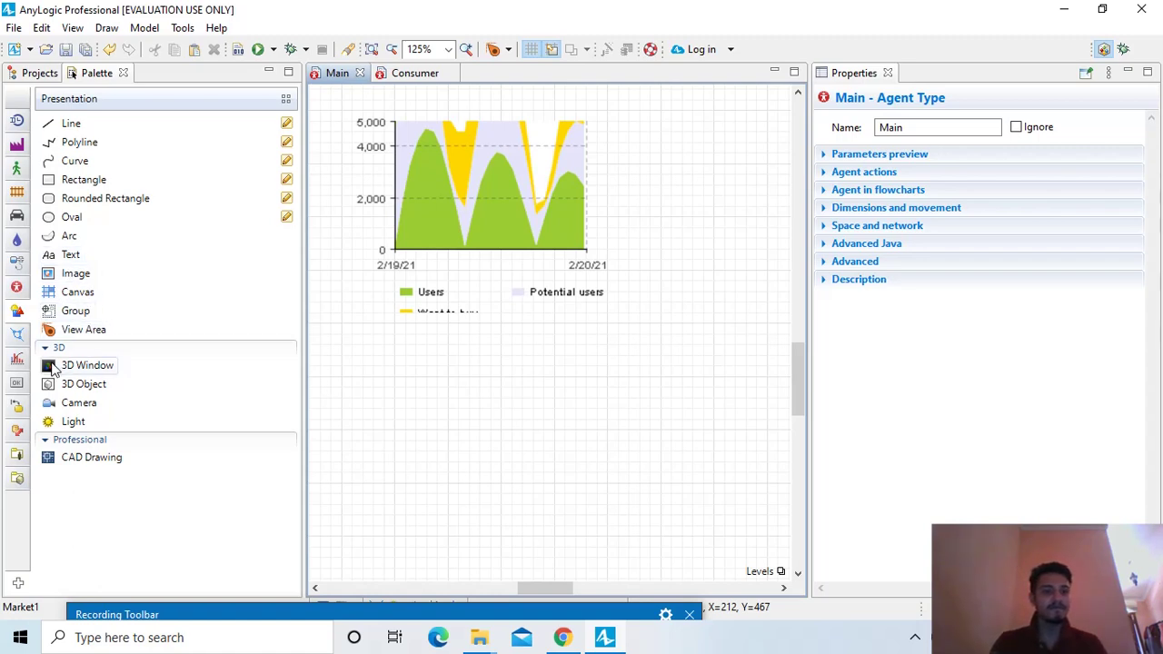
pyautogui.moveTo(22, 316)
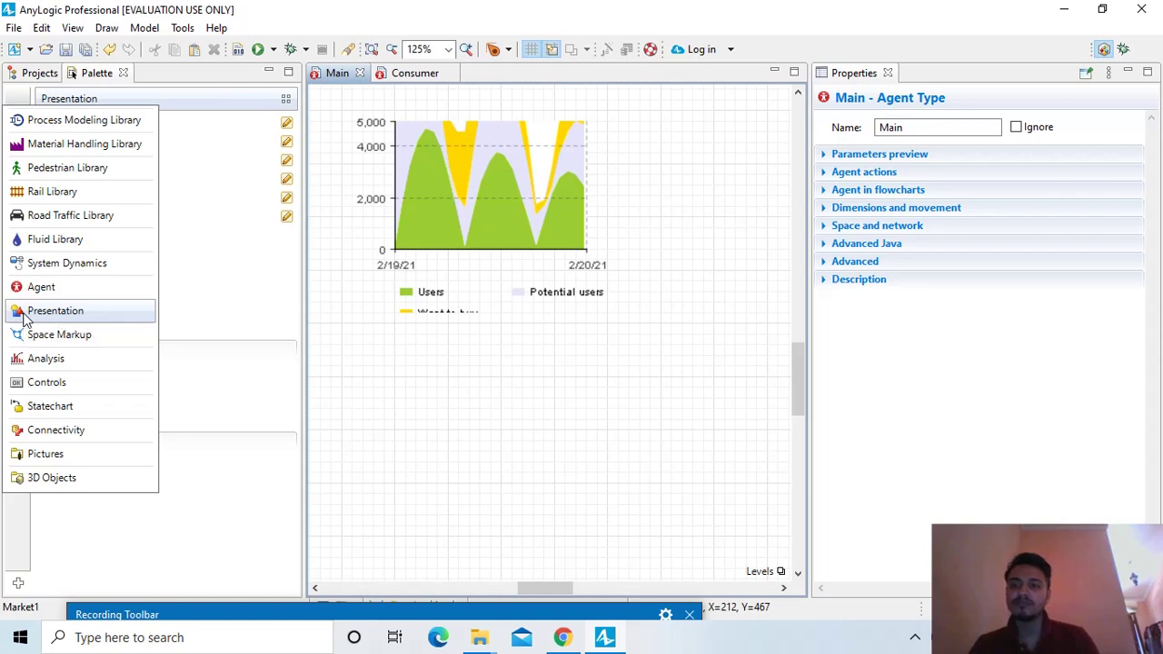
pyautogui.click(23, 314)
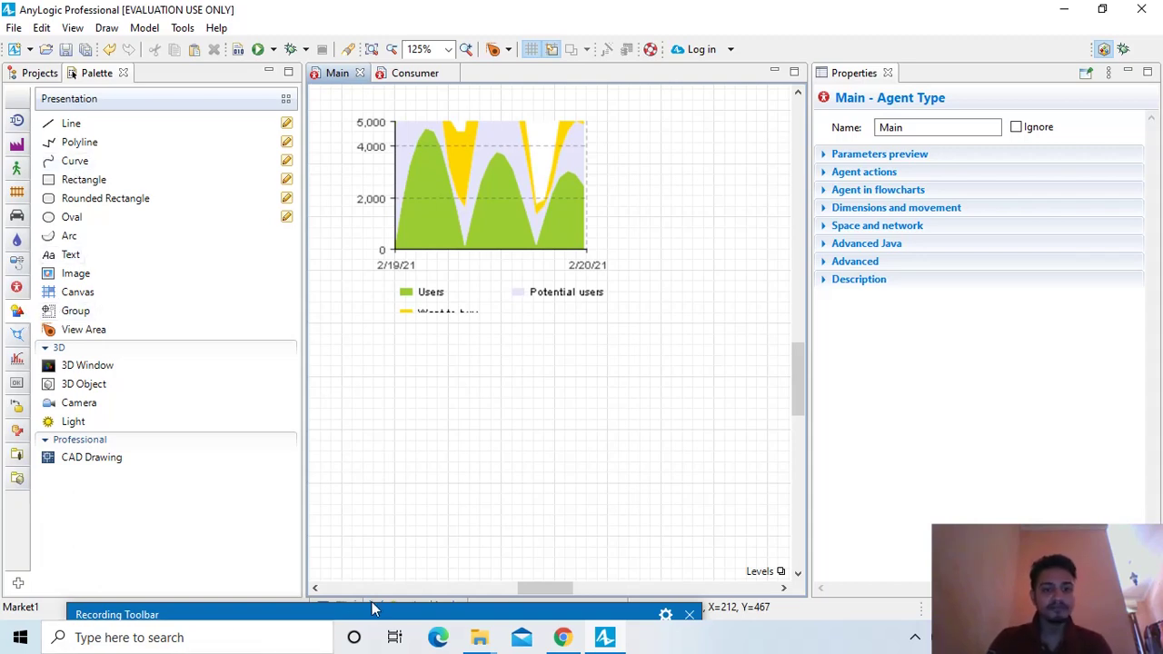
pyautogui.moveTo(377, 614)
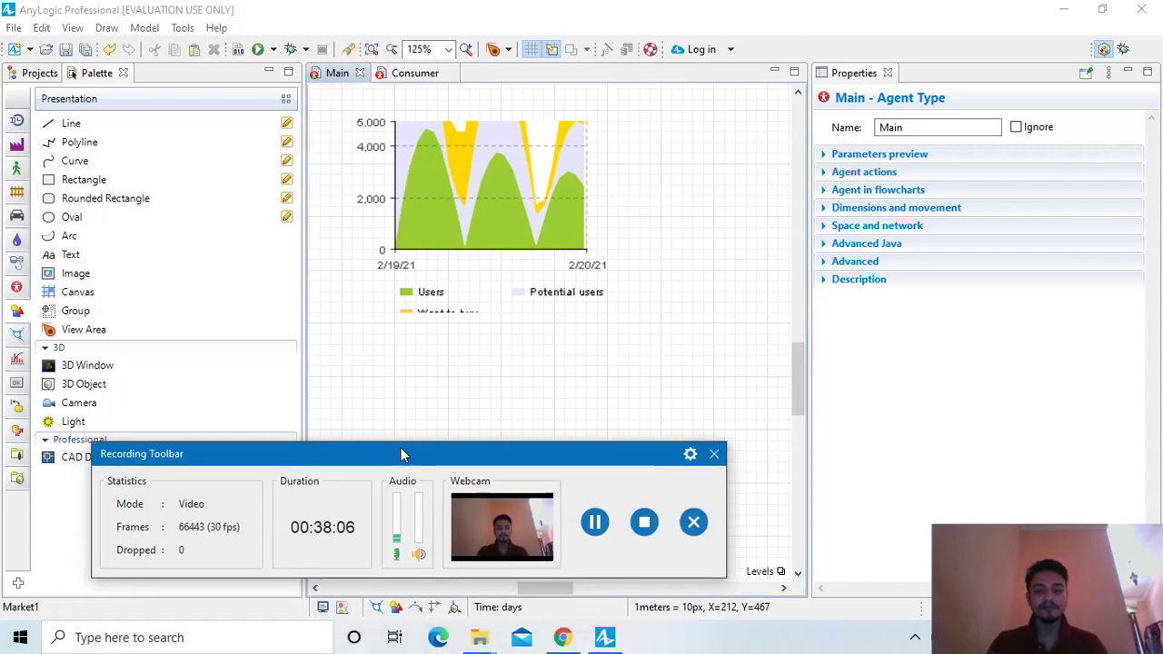
pyautogui.click(594, 520)
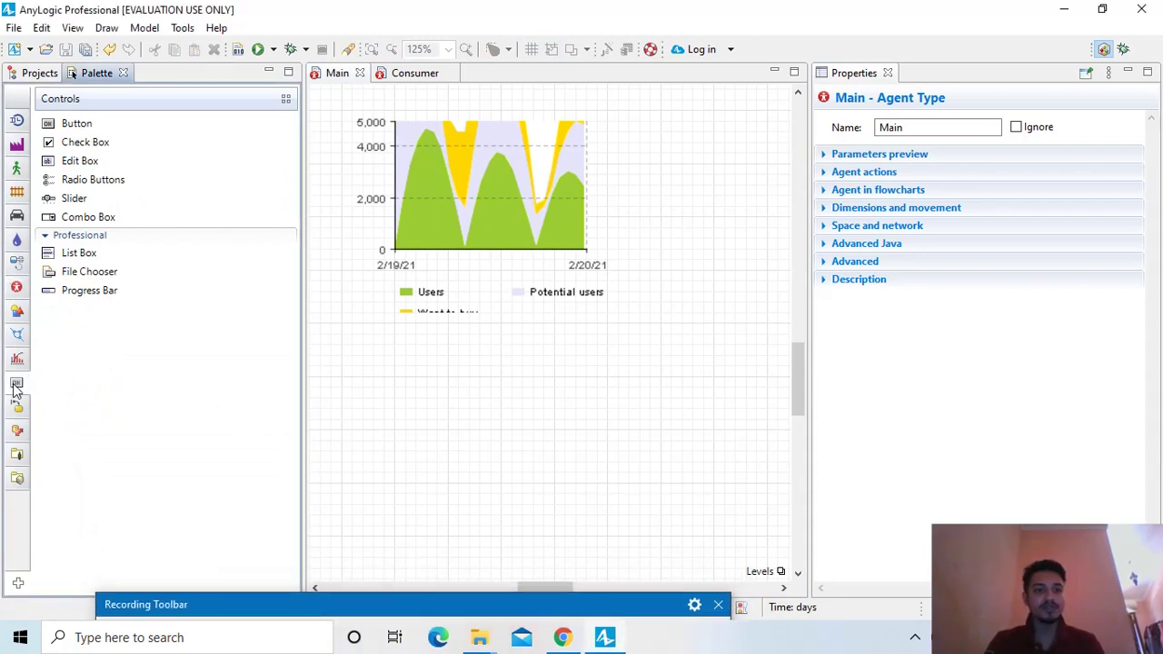
pyautogui.moveTo(71, 200); pyautogui.dragTo(418, 352)
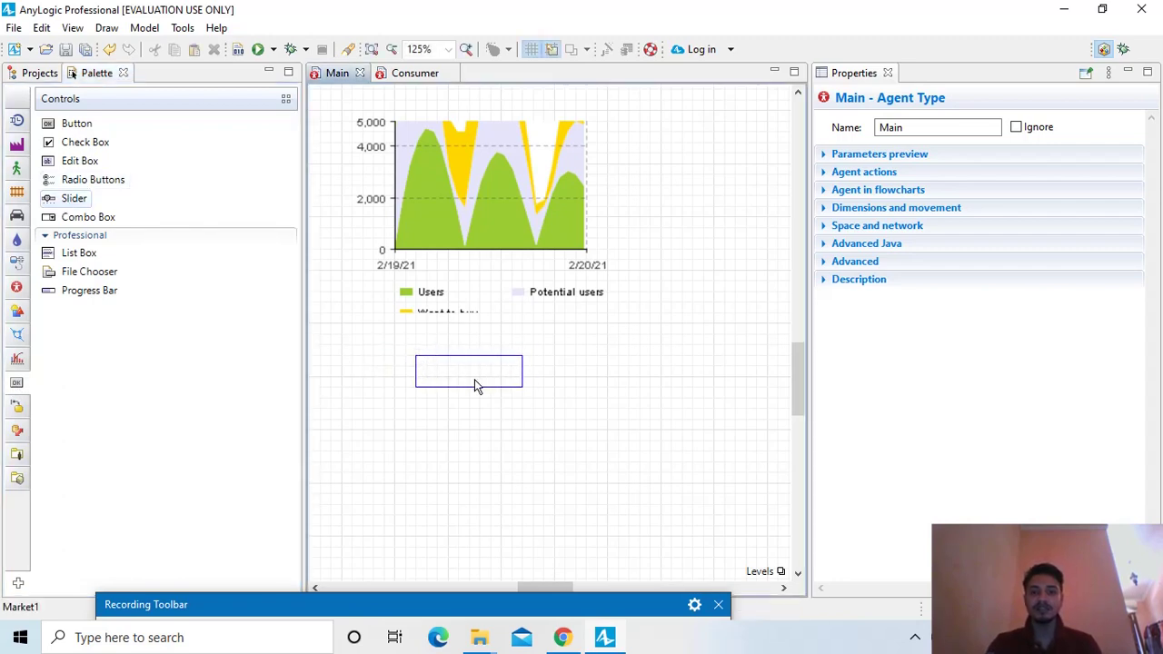
pyautogui.moveTo(474, 386); pyautogui.dragTo(474, 386)
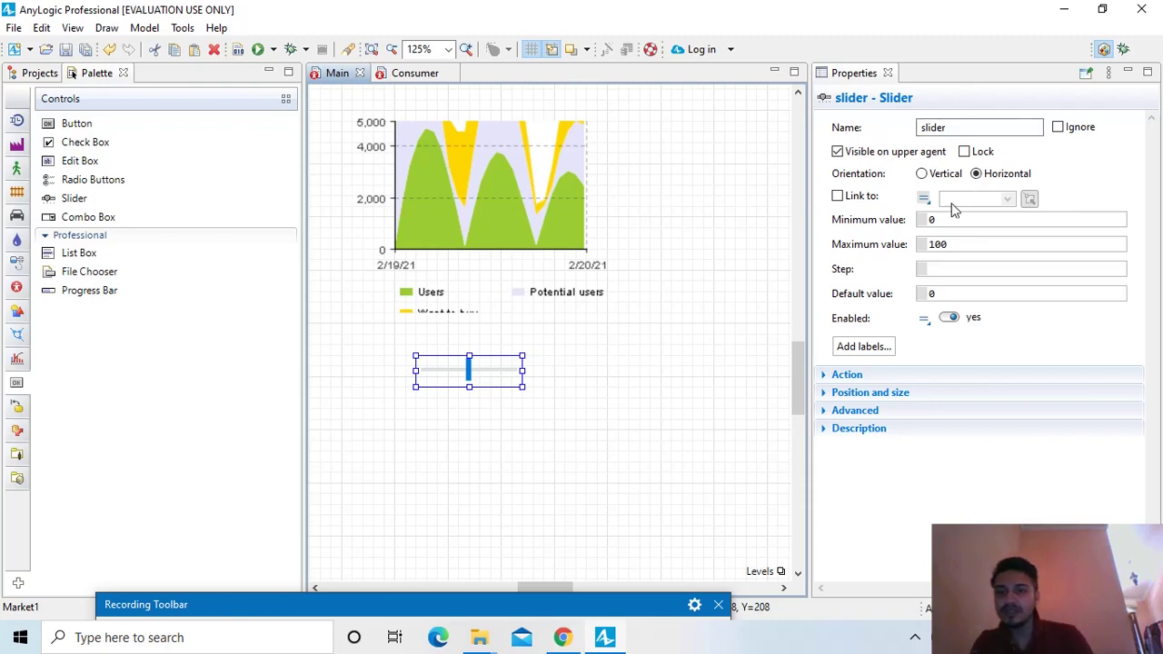
# - Link the new slider to the MaxWaitingTime parameter
pyautogui.click(837, 196)
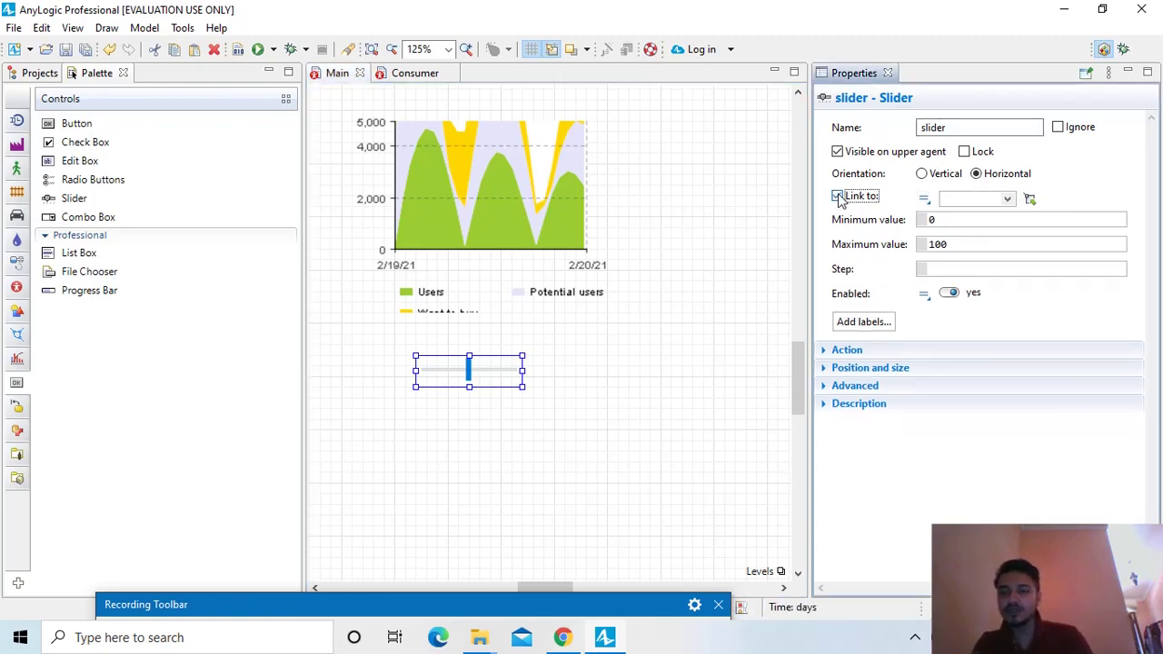
pyautogui.click(1007, 200)
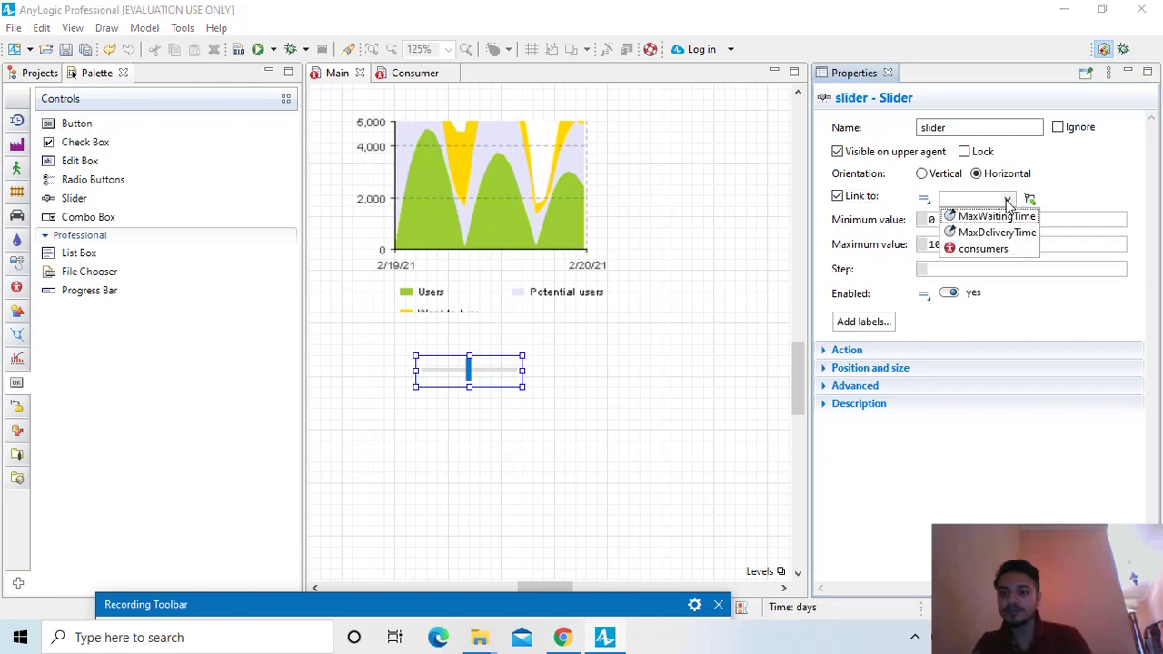
pyautogui.click(984, 217)
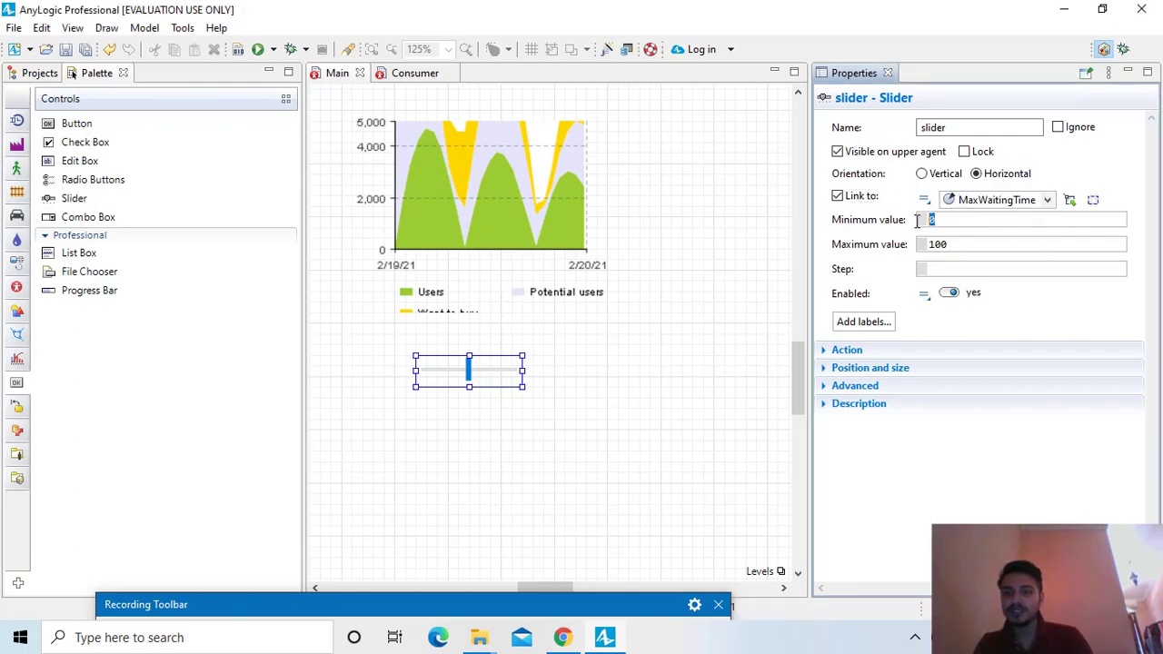
# - Set the slider's range from minimum 2 to maximum 15 and add its min, value and max labels
pyautogui.moveTo(968, 219); pyautogui.dragTo(910, 221)
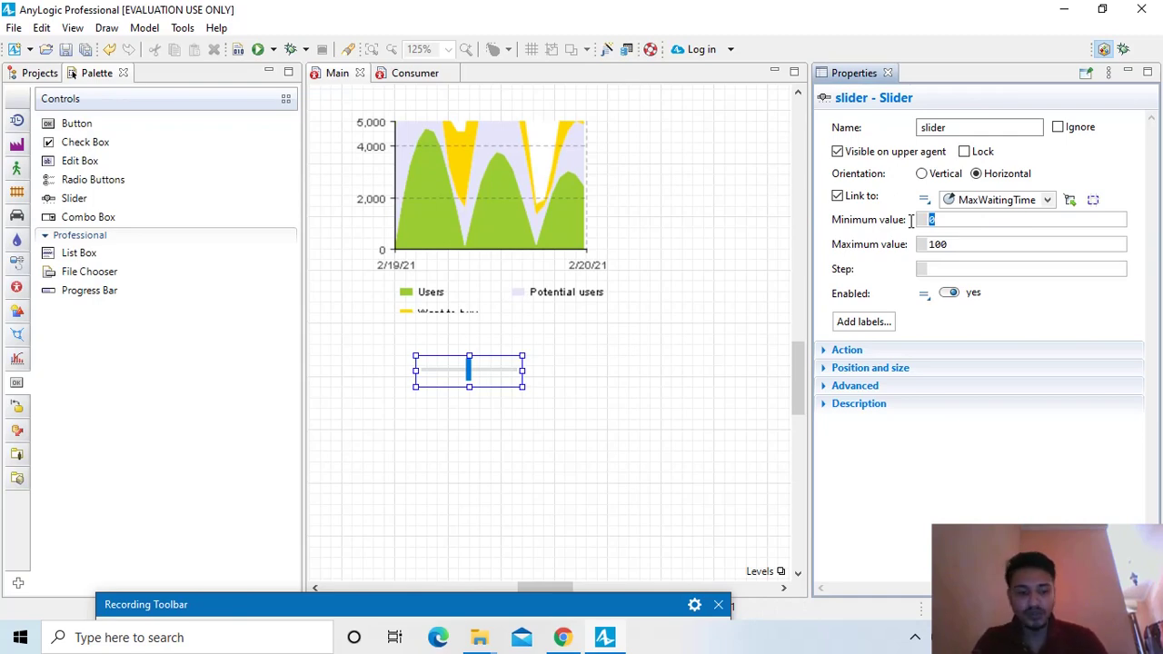
pyautogui.write('2')
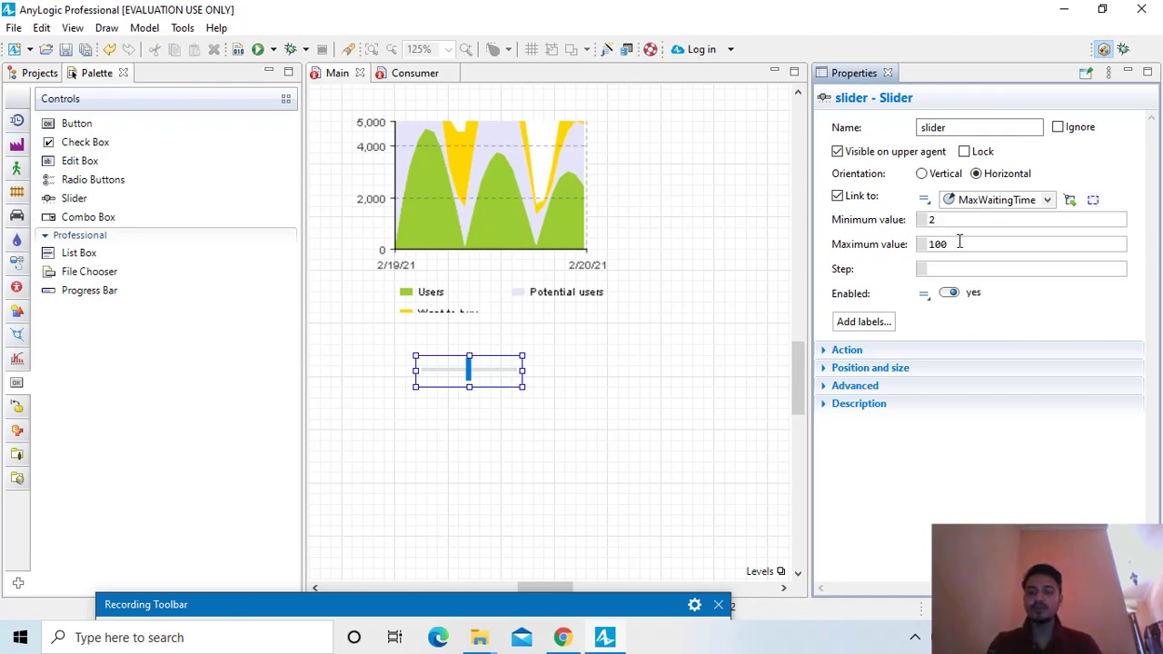
pyautogui.moveTo(958, 242); pyautogui.dragTo(916, 246)
pyautogui.write('15')
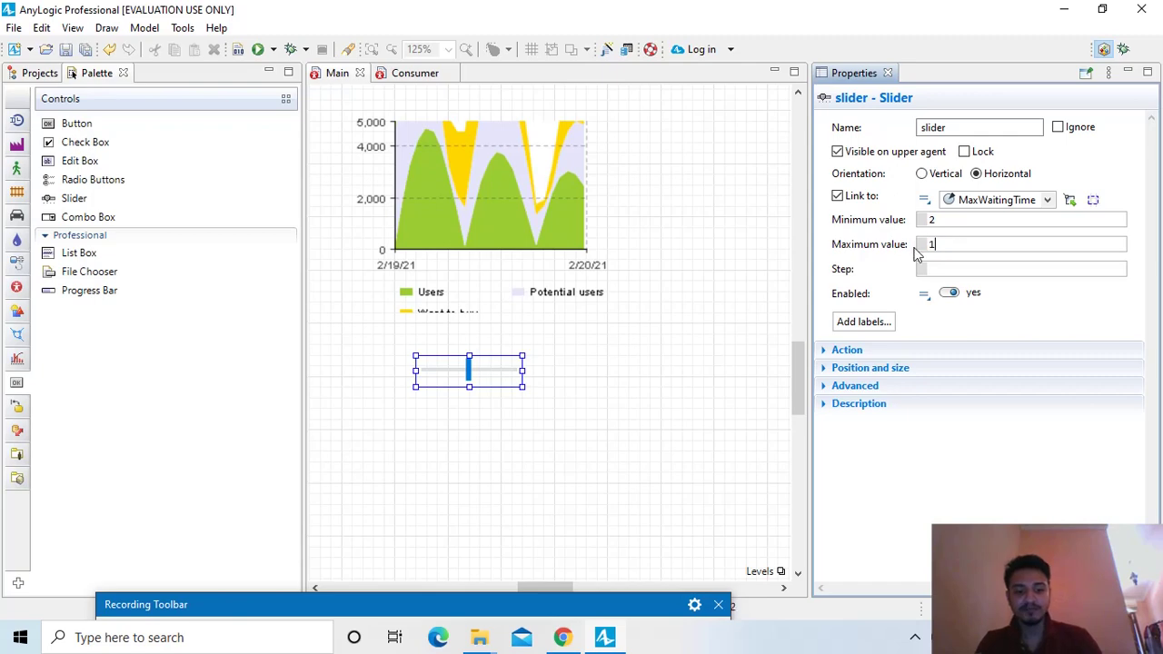
pyautogui.click(862, 325)
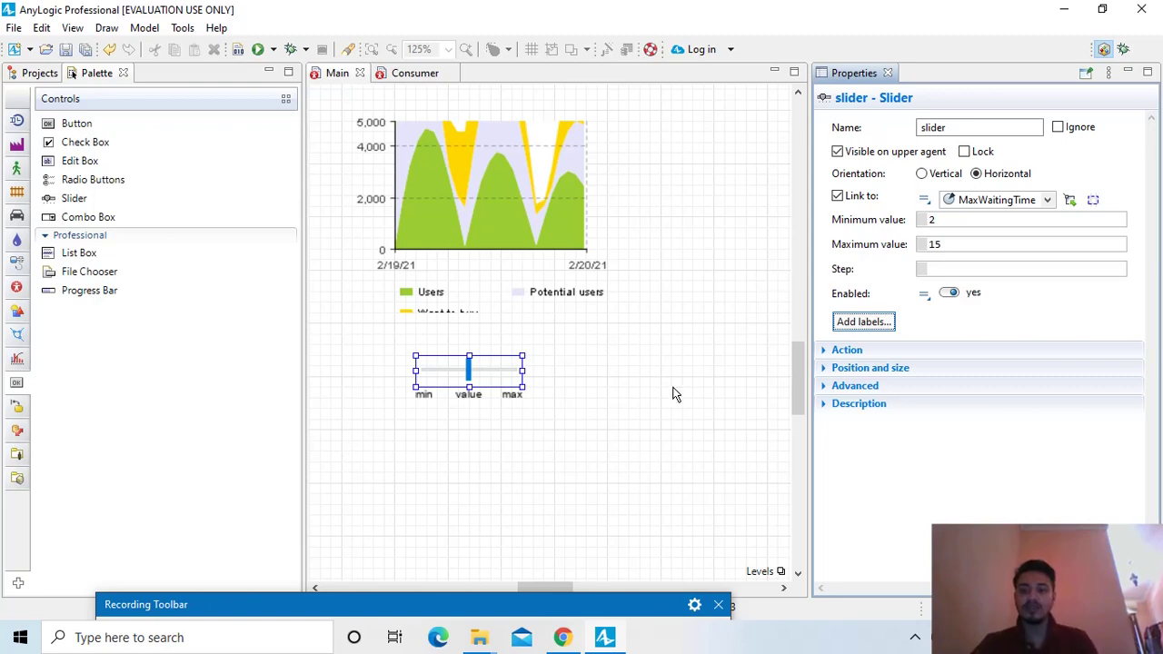
pyautogui.click(333, 432)
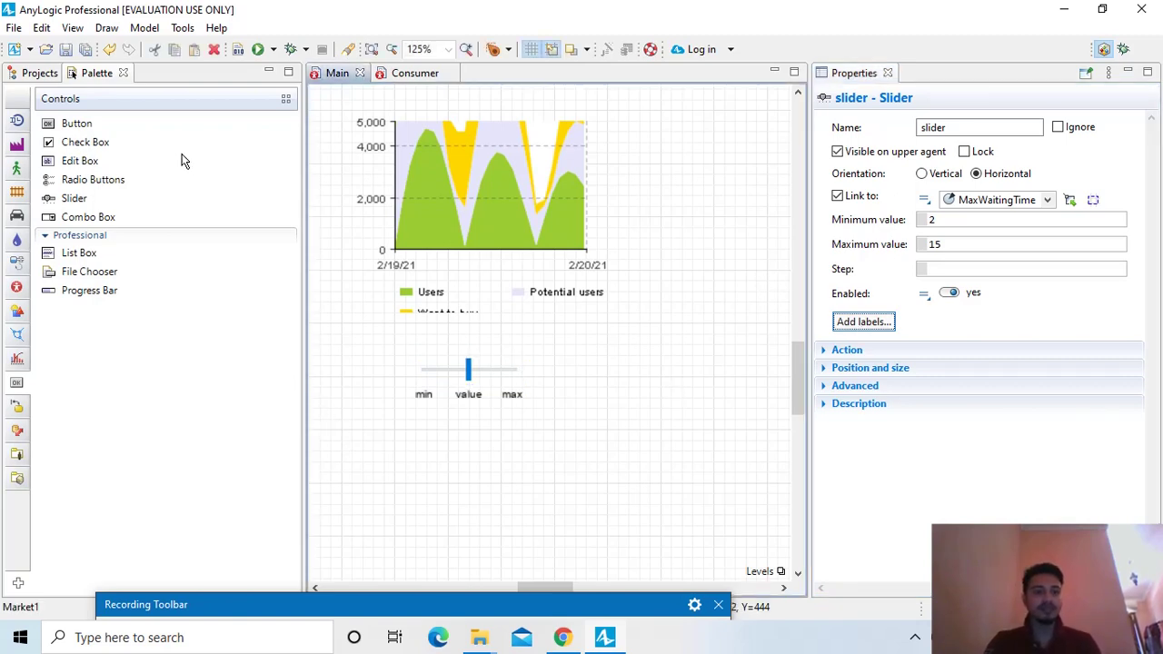
# - Add a second slider to the Main diagram below the first one and link it to the MaxDeliveryTime parameter
pyautogui.click(76, 201)
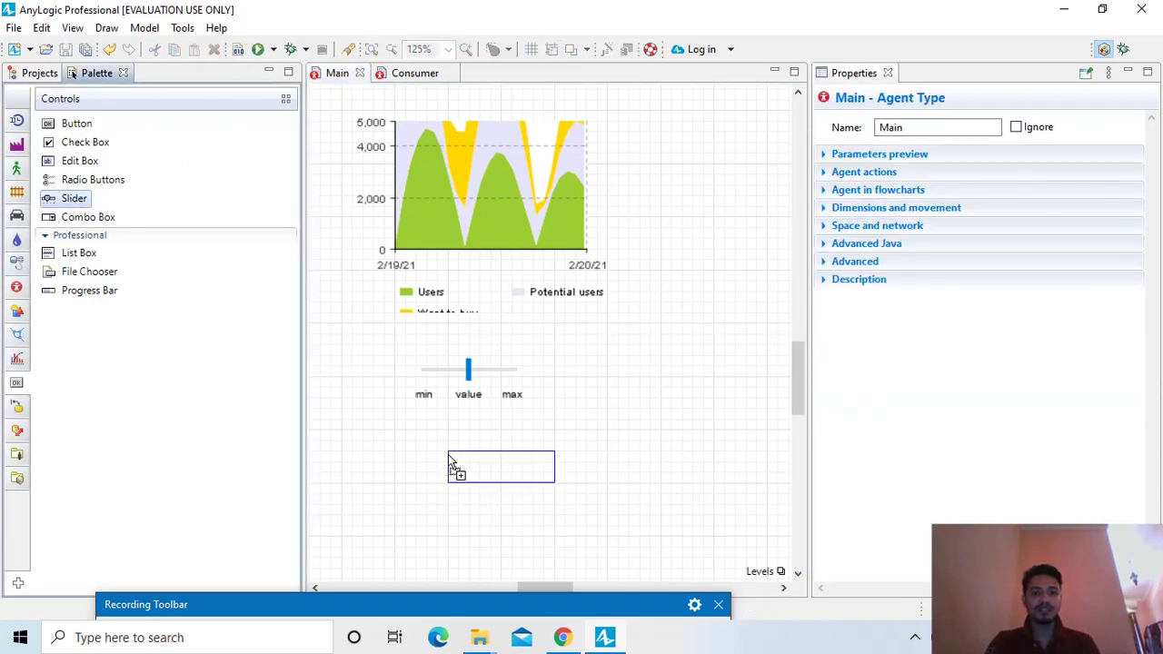
pyautogui.click(405, 464)
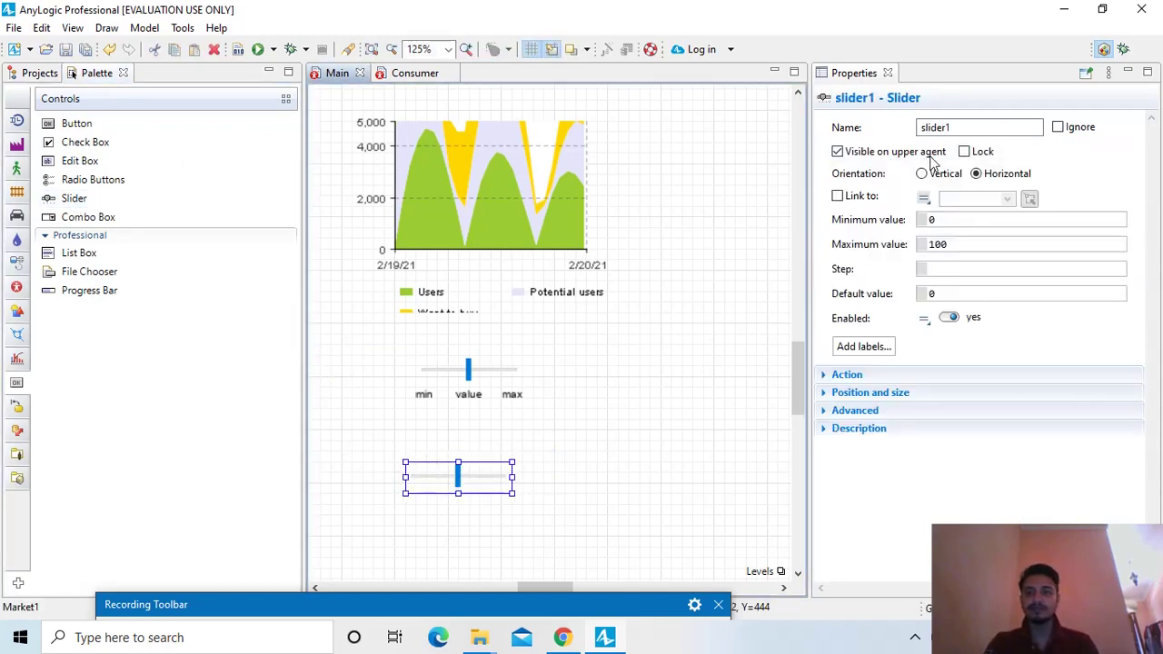
pyautogui.click(837, 197)
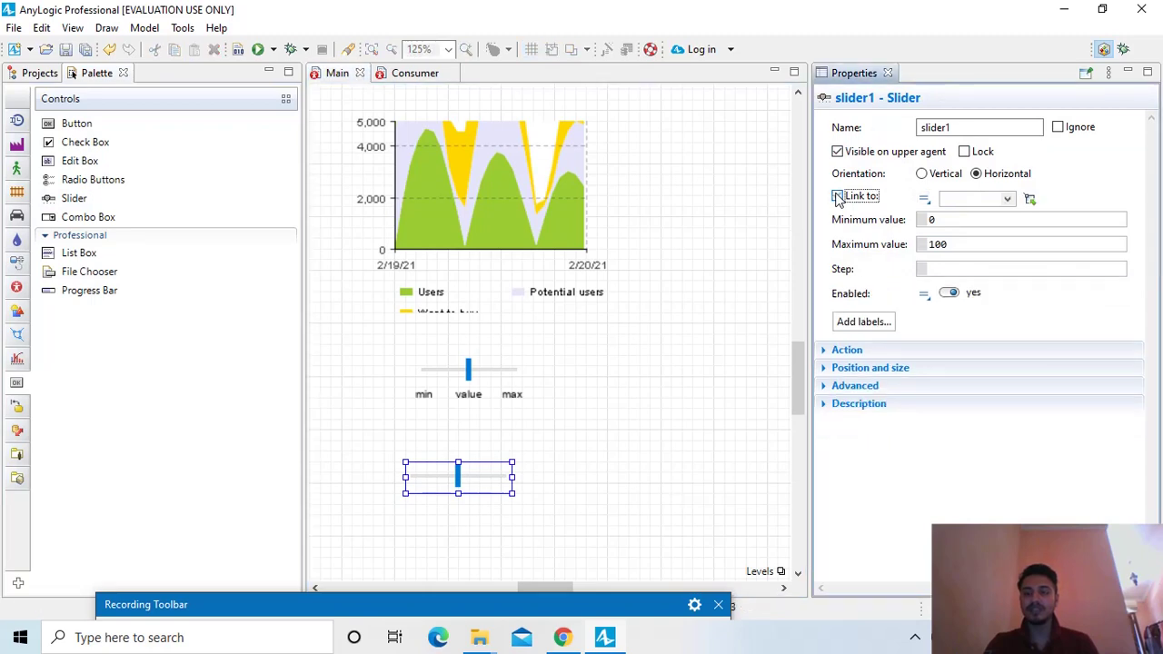
pyautogui.click(1007, 199)
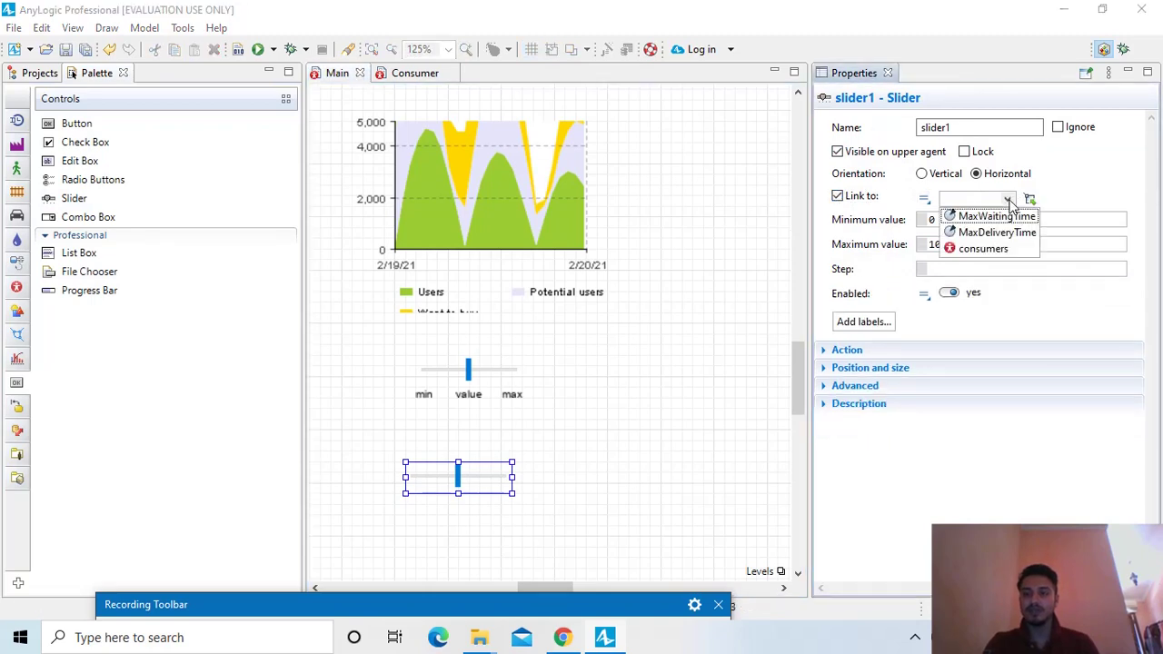
pyautogui.click(972, 233)
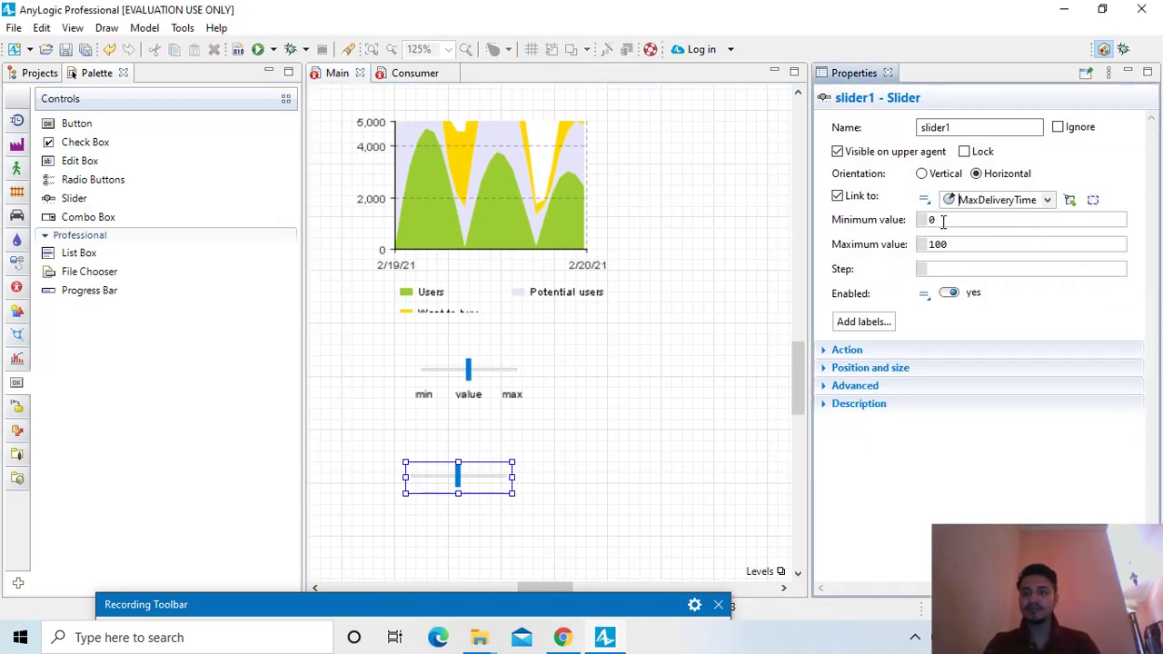
# - Set the second slider's range from minimum 5 to maximum 25 and add its min, value and max labels
pyautogui.moveTo(943, 220); pyautogui.dragTo(927, 226)
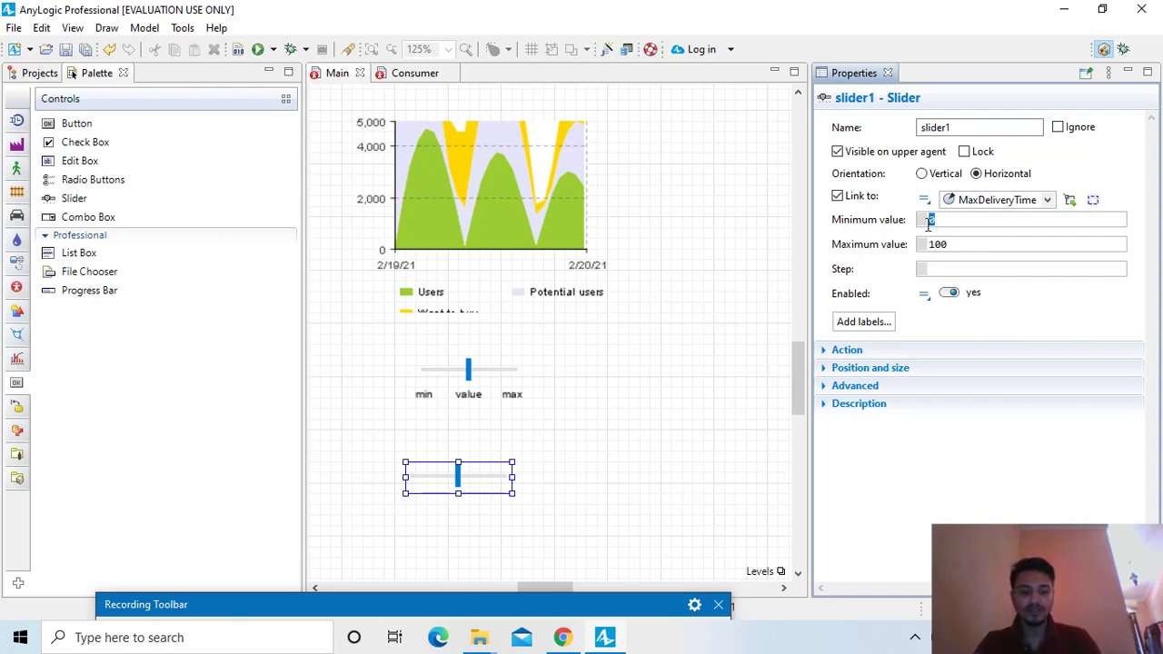
pyautogui.write('5')
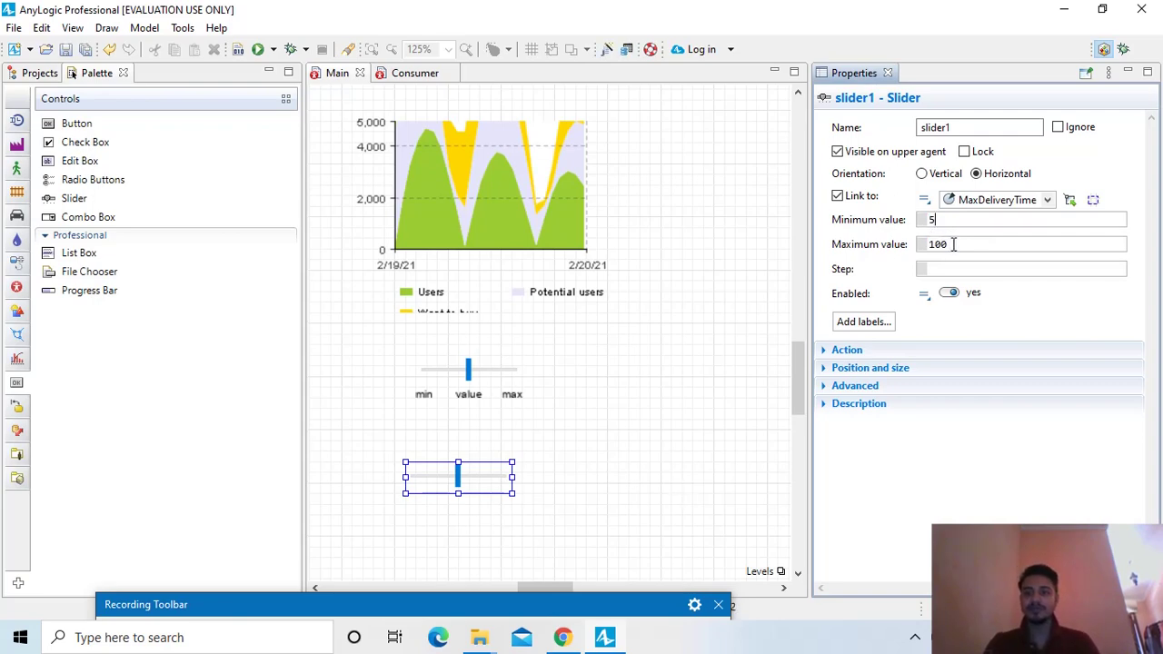
pyautogui.moveTo(950, 246); pyautogui.dragTo(925, 245)
pyautogui.write('25')
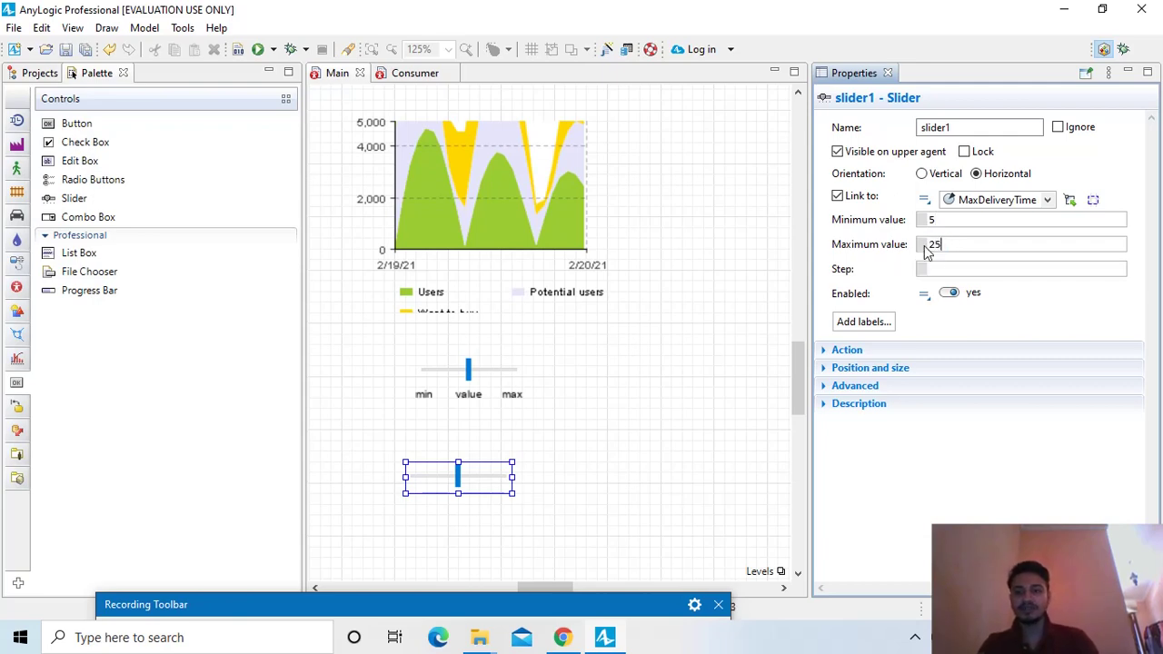
pyautogui.click(863, 323)
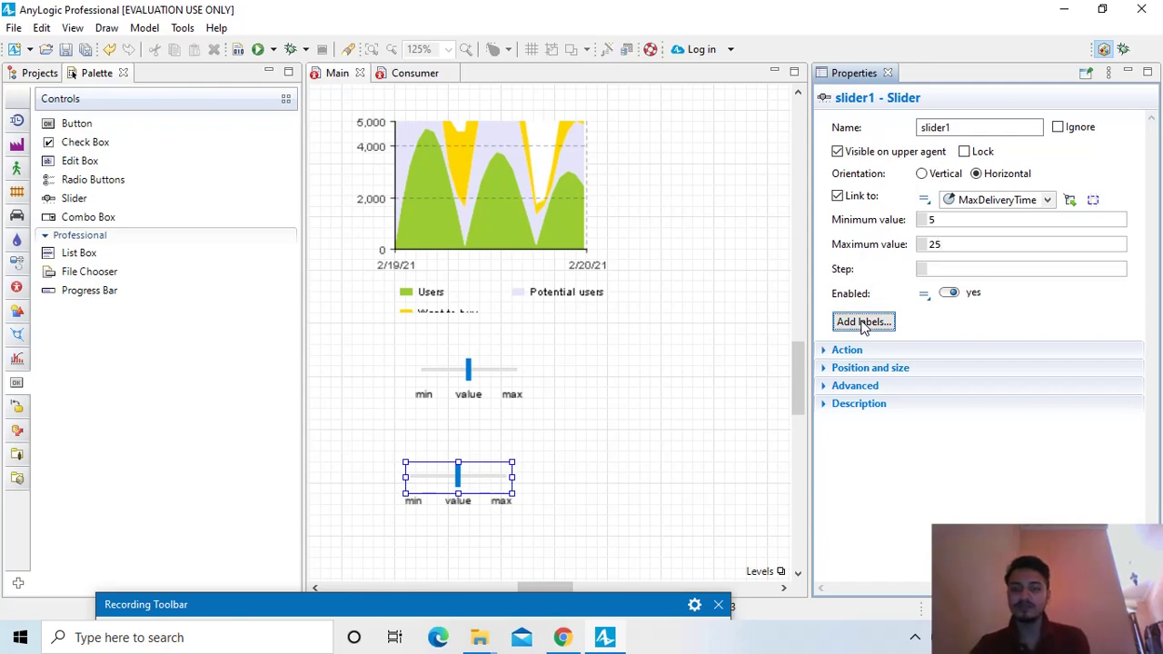
# - Add a text caption reading "Max waiting time" just above the first slider
pyautogui.click(18, 311)
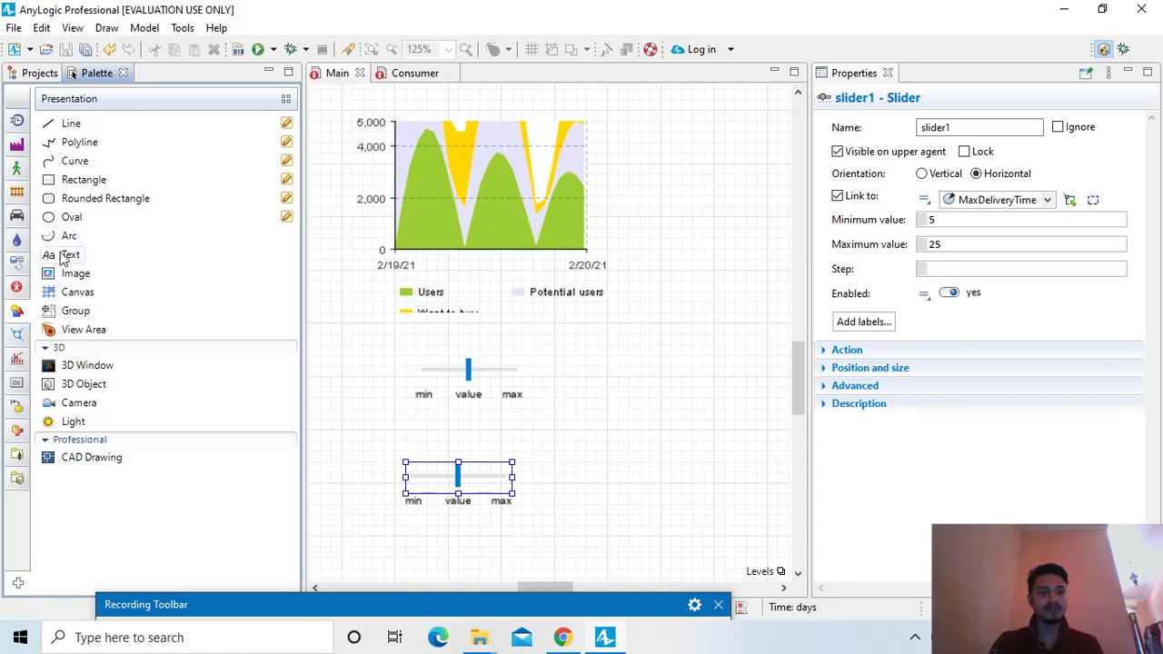
pyautogui.moveTo(64, 259); pyautogui.dragTo(461, 336)
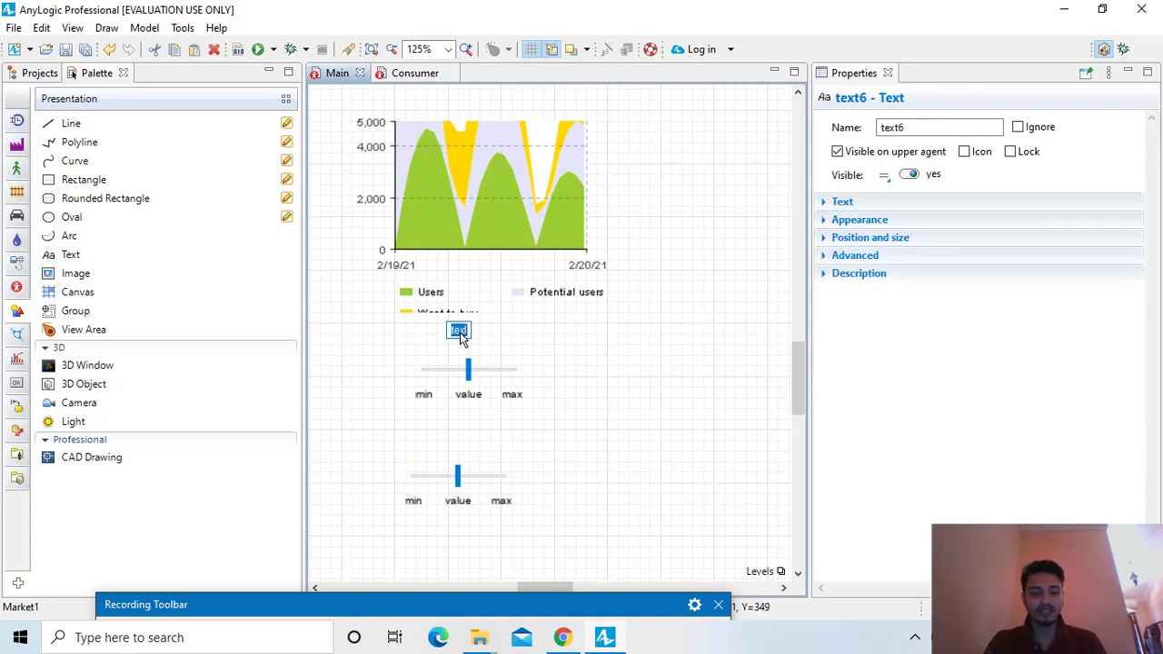
pyautogui.write('Maxw')
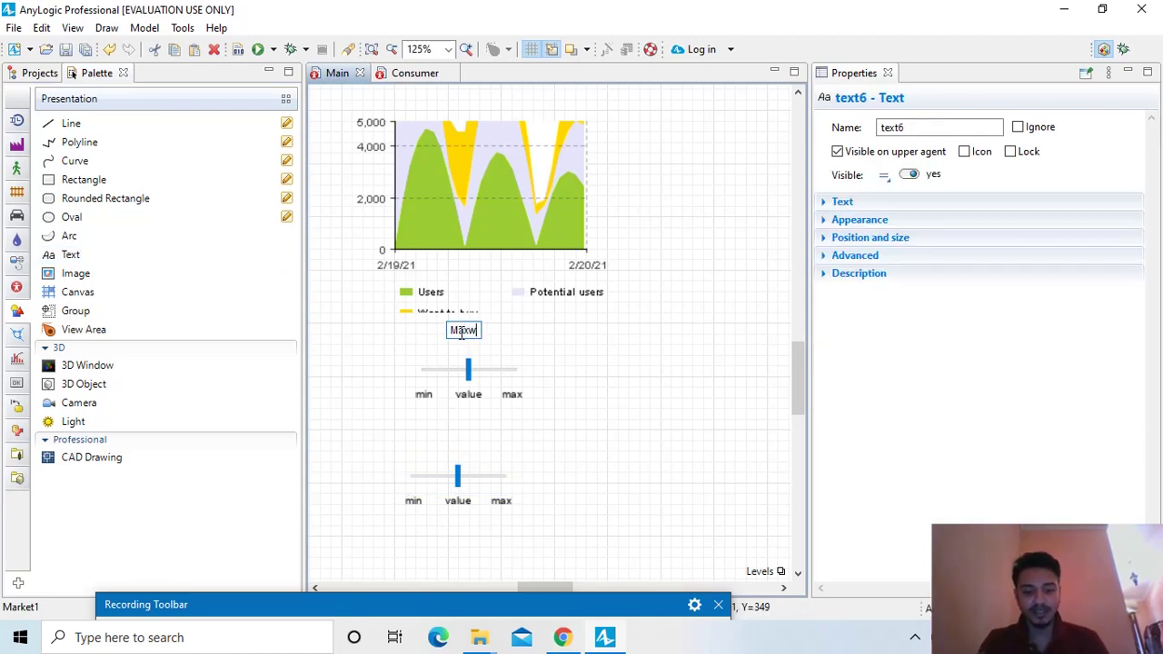
pyautogui.write('a')
pyautogui.write('iti')
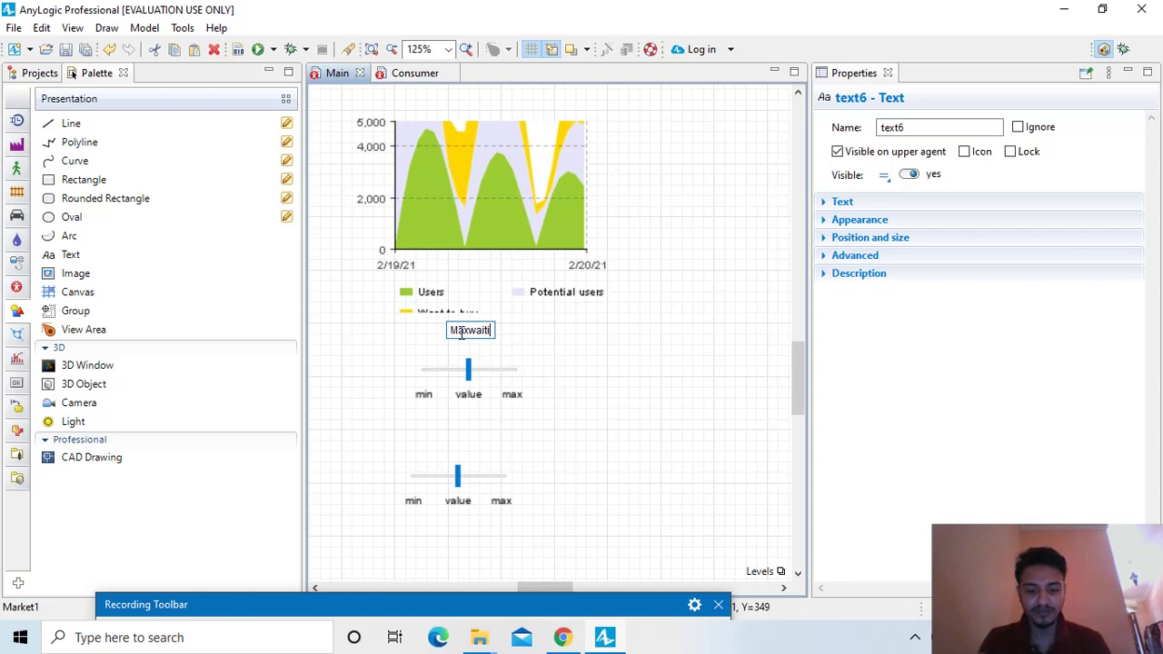
pyautogui.write('ng time')
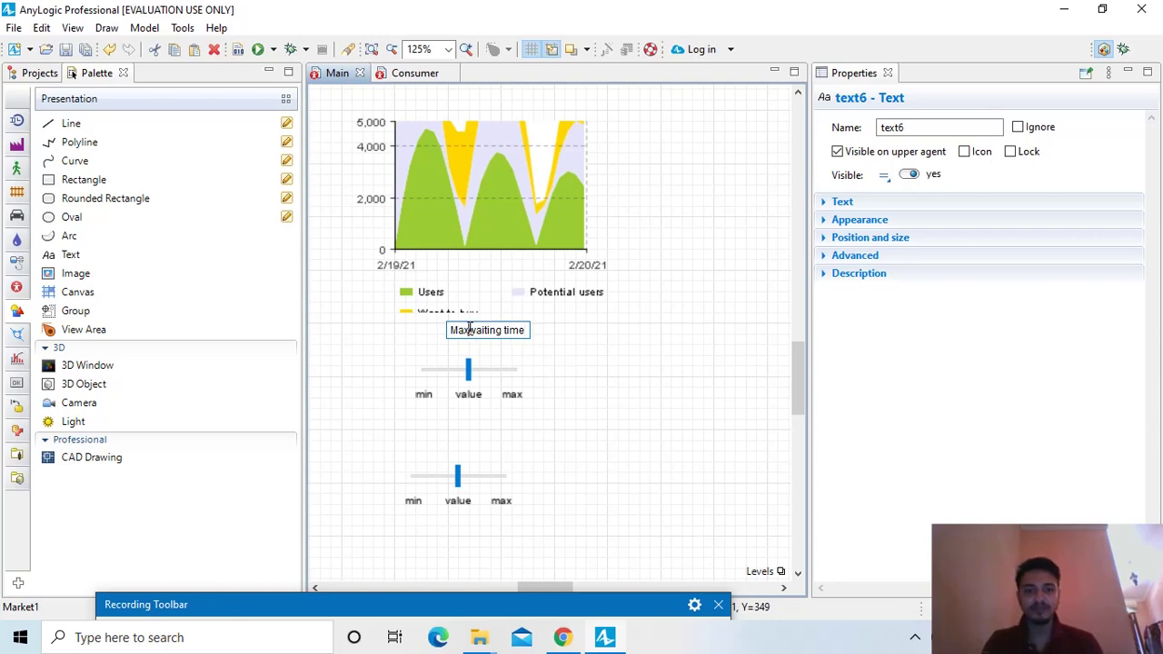
pyautogui.click(469, 330)
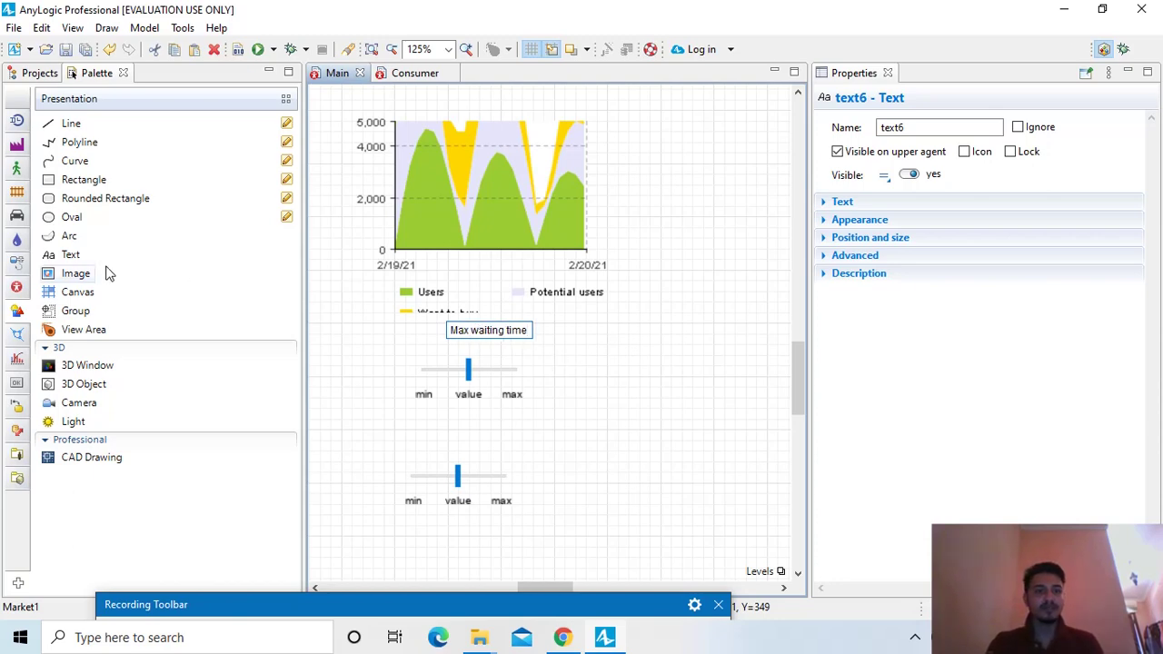
# - Add a text caption reading "Max delivery time" just above the second slider
pyautogui.moveTo(66, 262); pyautogui.dragTo(448, 423)
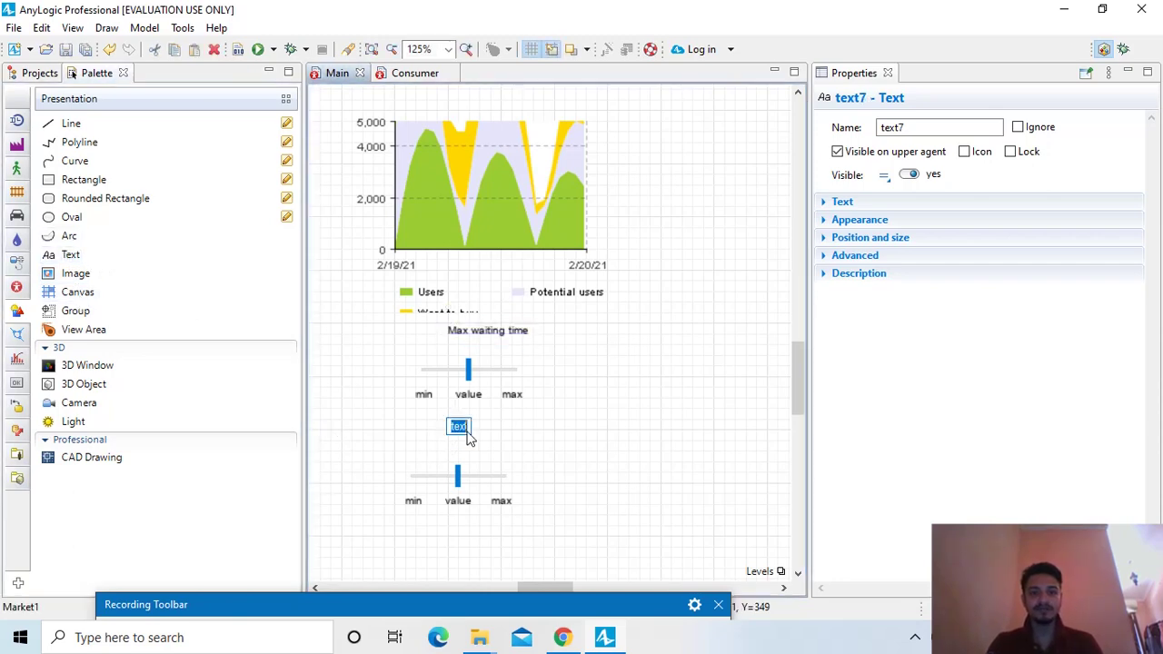
pyautogui.write('Ma')
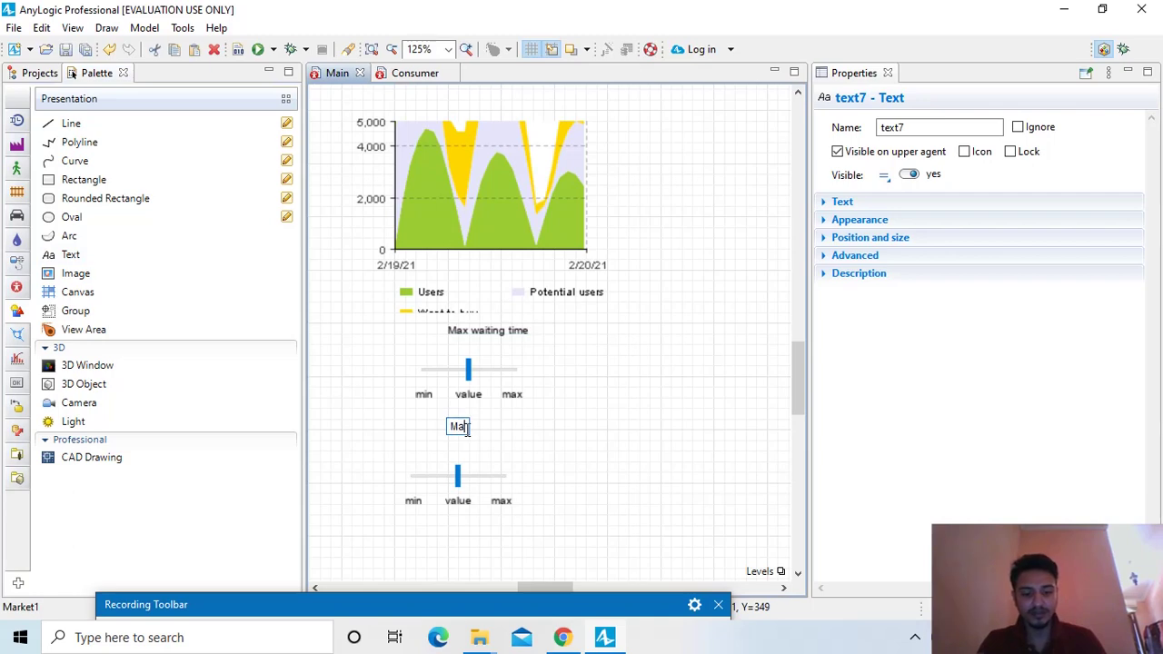
pyautogui.write('x deli')
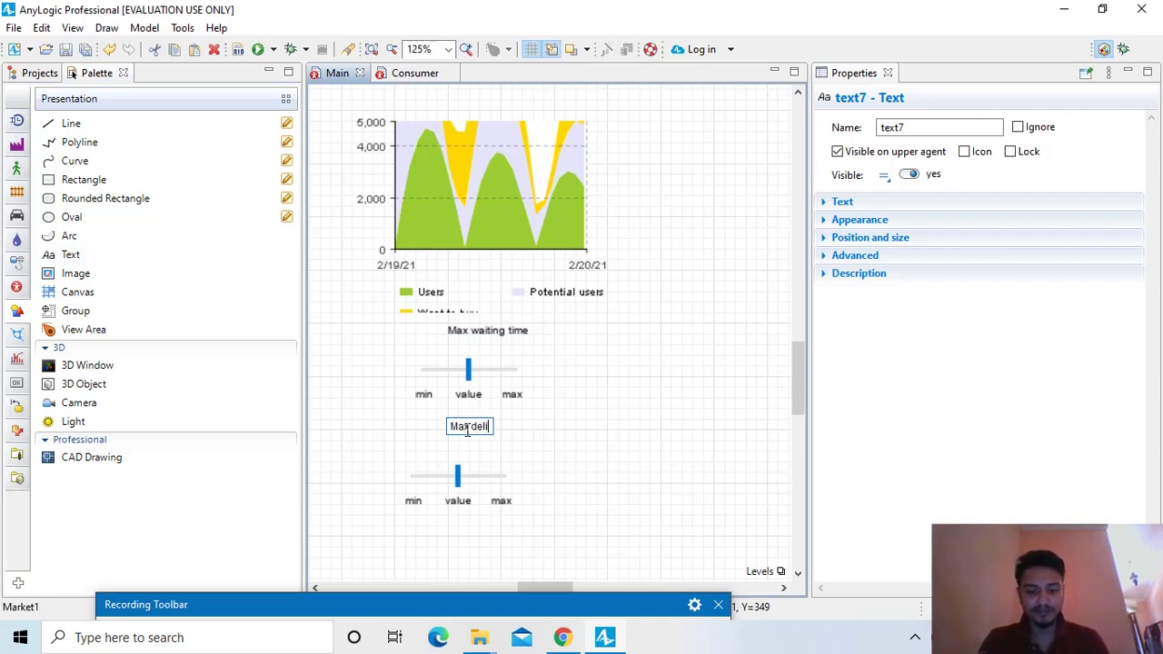
pyautogui.write('very t')
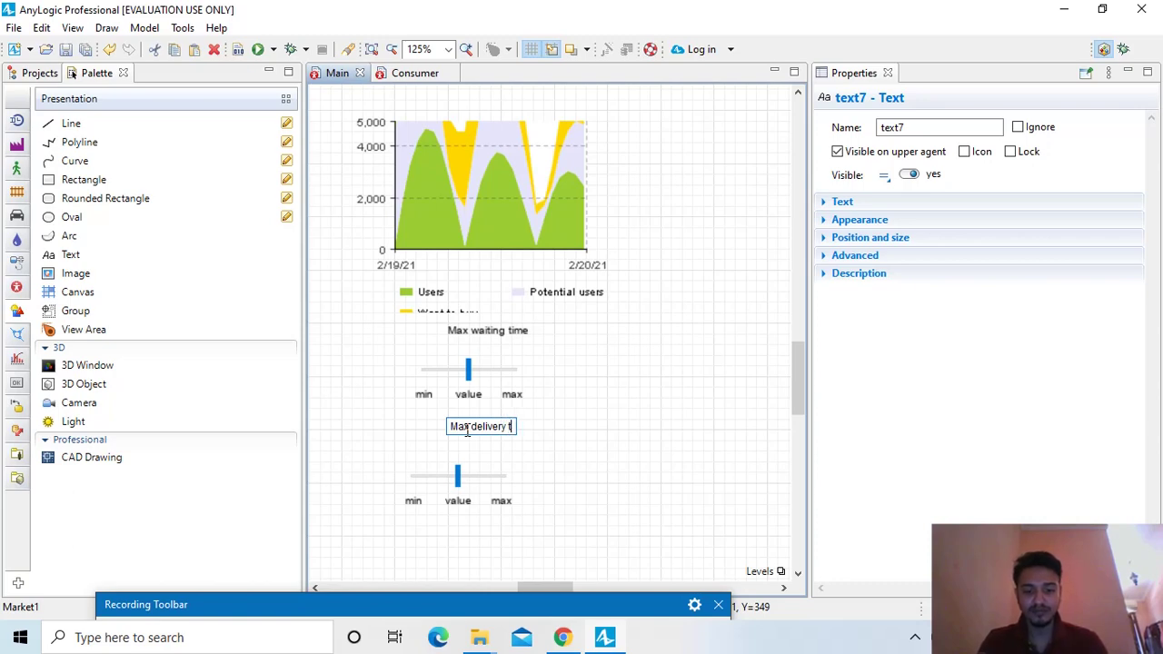
pyautogui.write('ime')
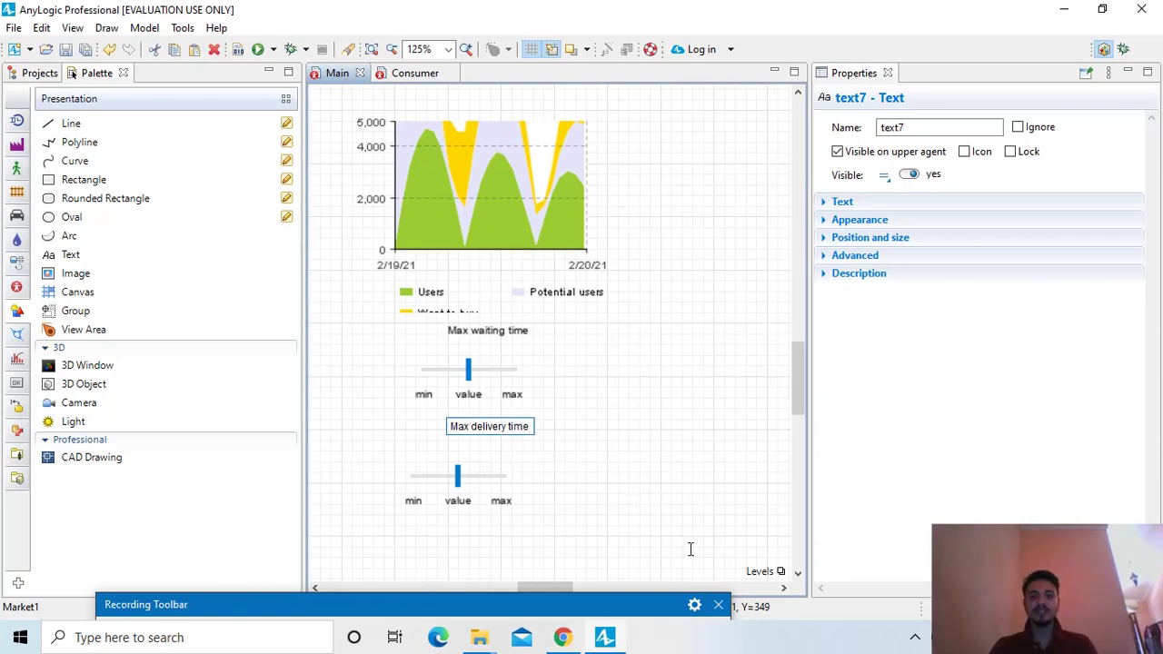
pyautogui.press('Return')
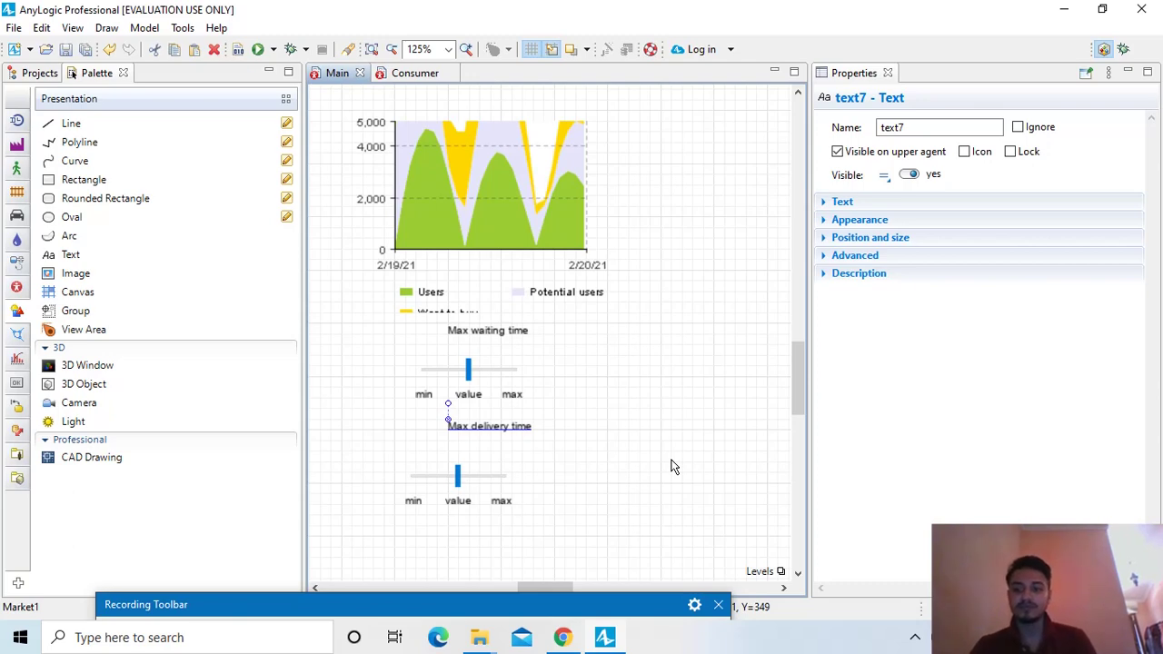
# - Set the font size of both the "Max waiting time" and "Max delivery time" captions to 12 pt
pyautogui.click(504, 334)
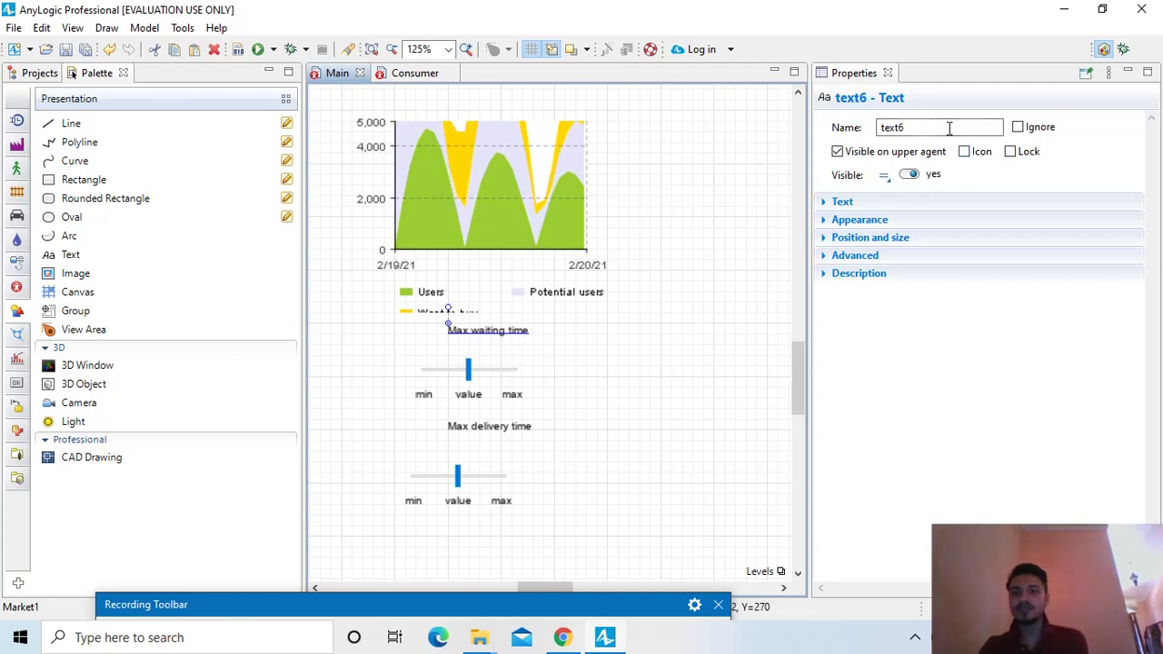
pyautogui.click(842, 204)
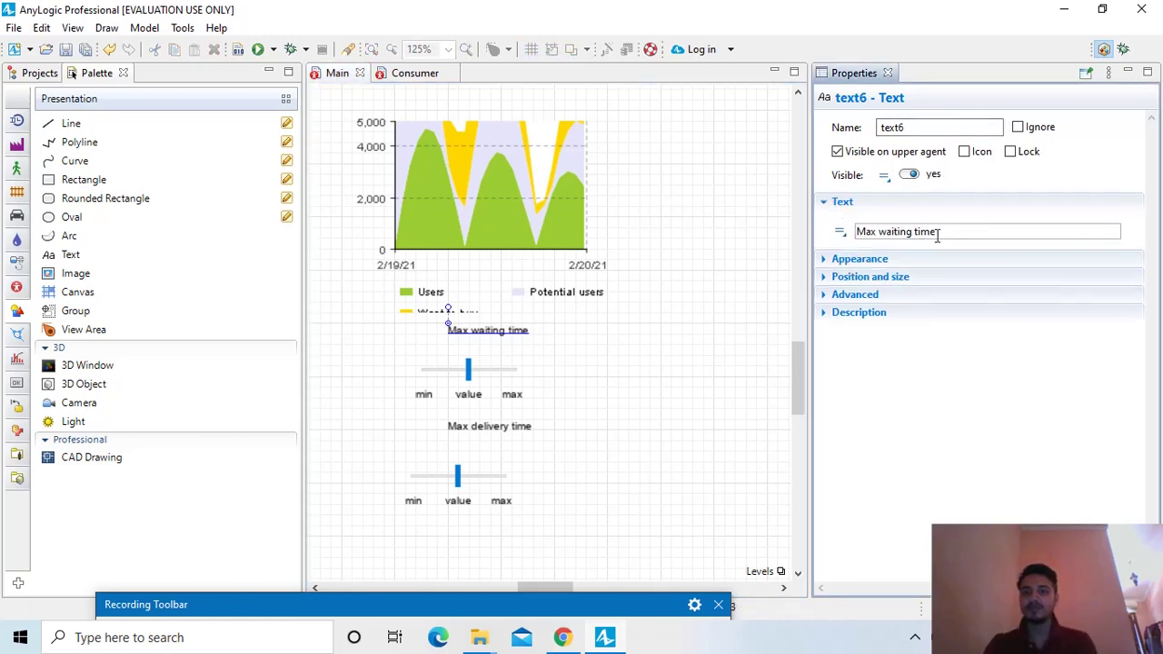
pyautogui.click(824, 263)
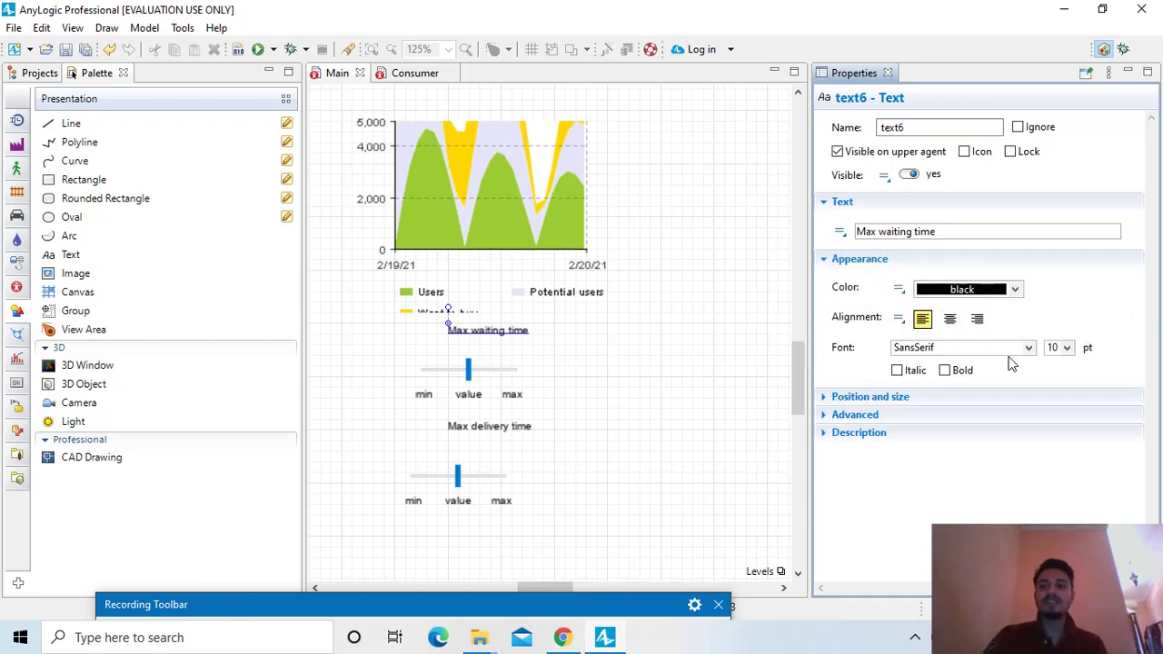
pyautogui.click(1068, 350)
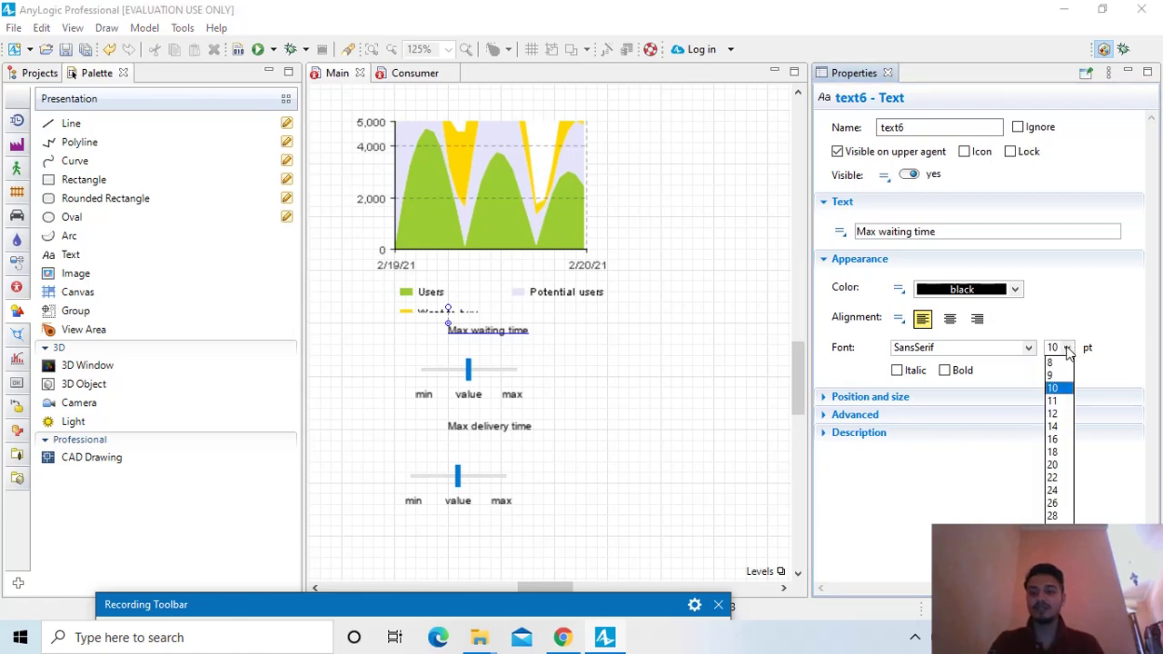
pyautogui.click(1053, 414)
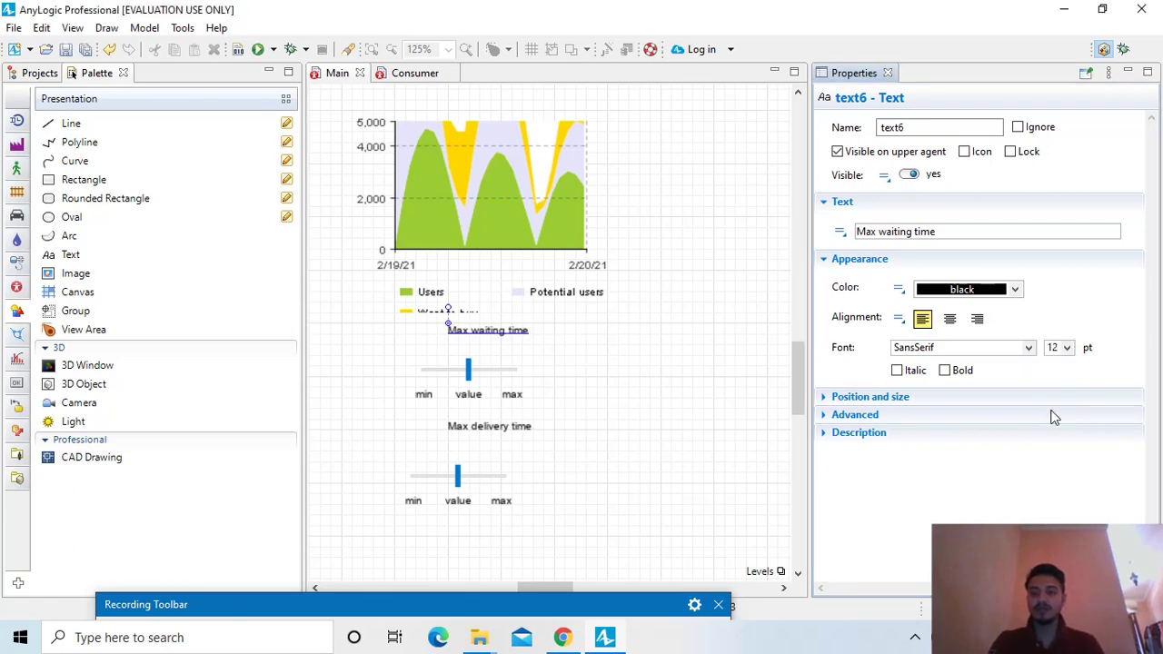
pyautogui.click(498, 430)
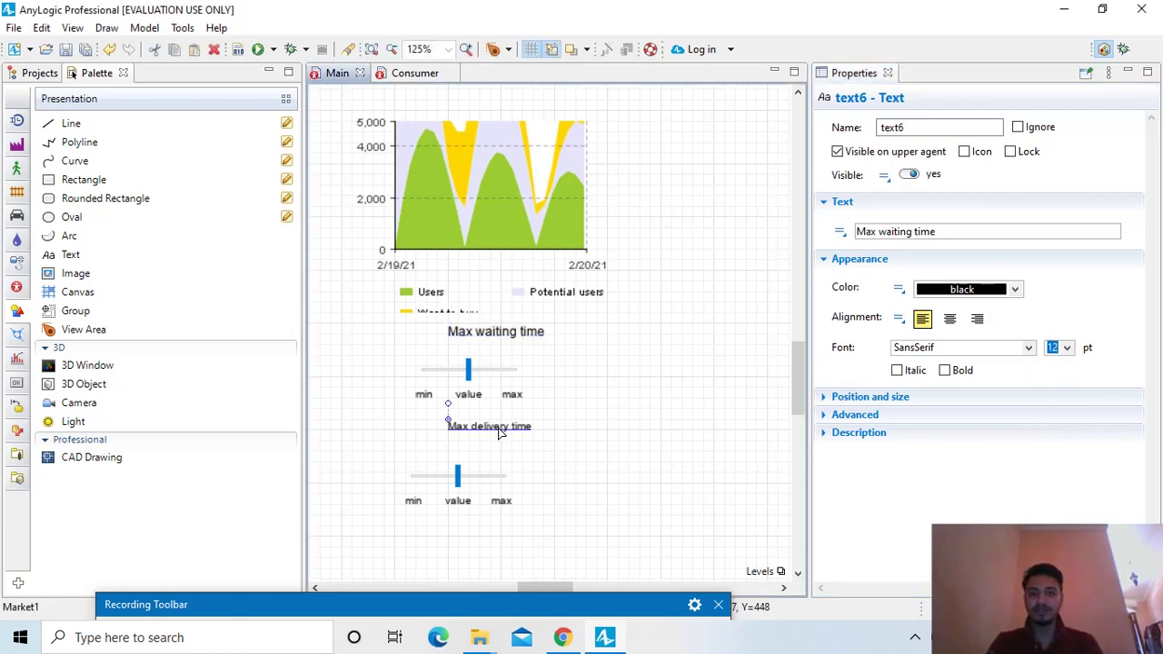
pyautogui.click(1069, 350)
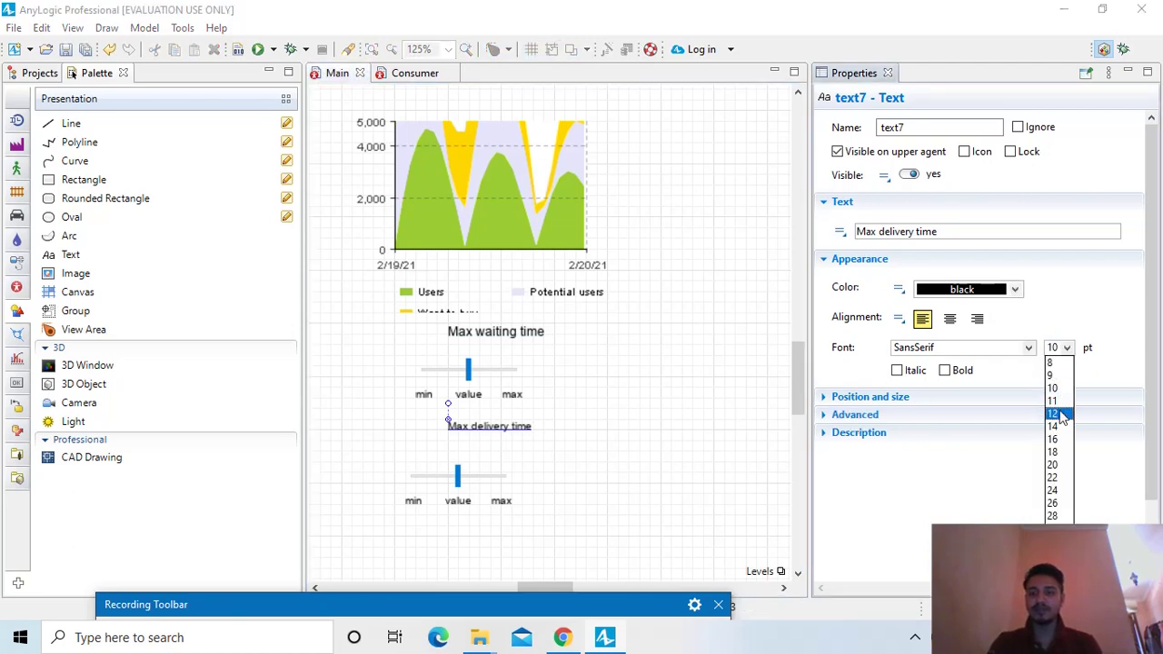
pyautogui.click(1059, 413)
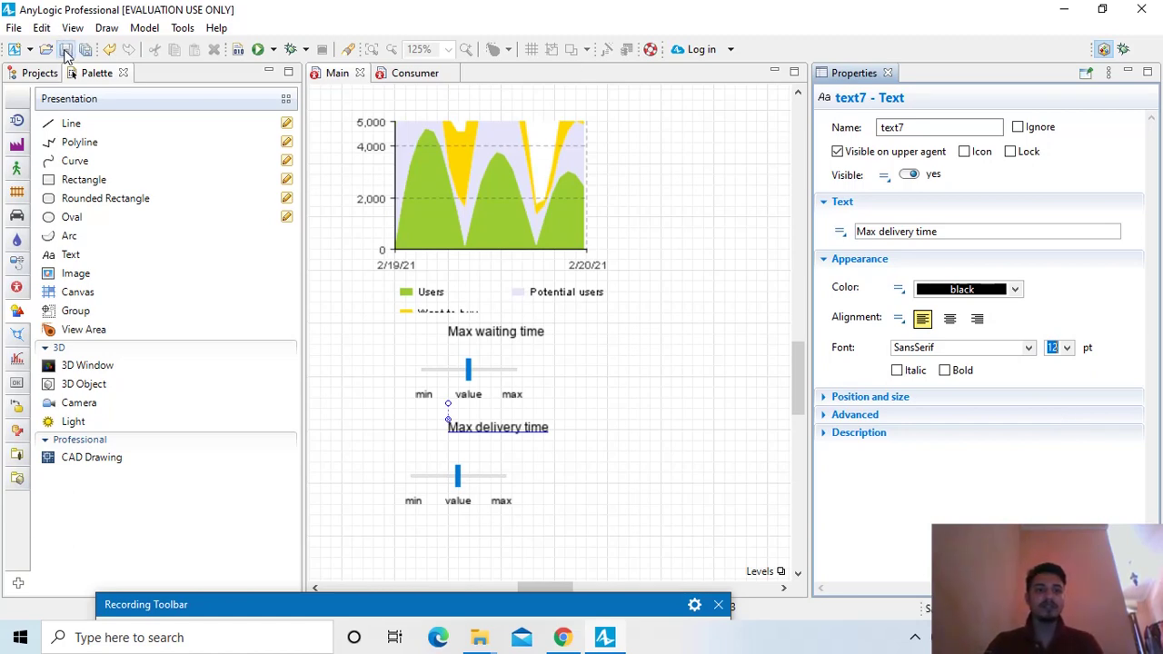
# - Run the Market1 simulation and check the waiting and delivery time sliders beneath the chart
pyautogui.click(259, 50)
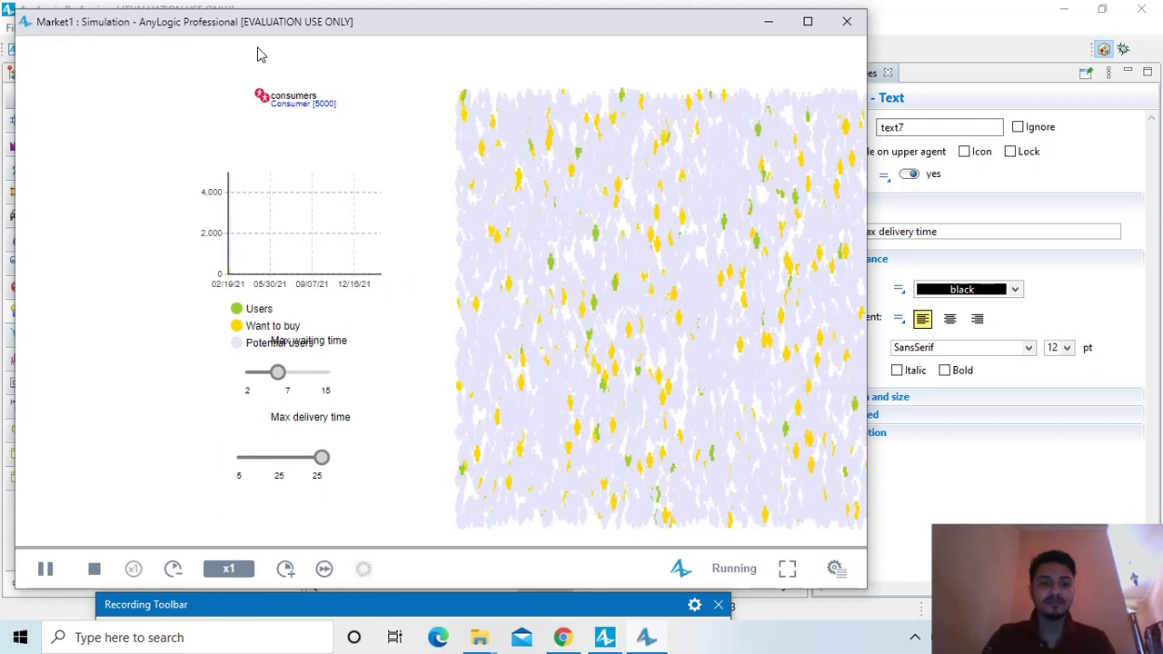
pyautogui.moveTo(302, 461)
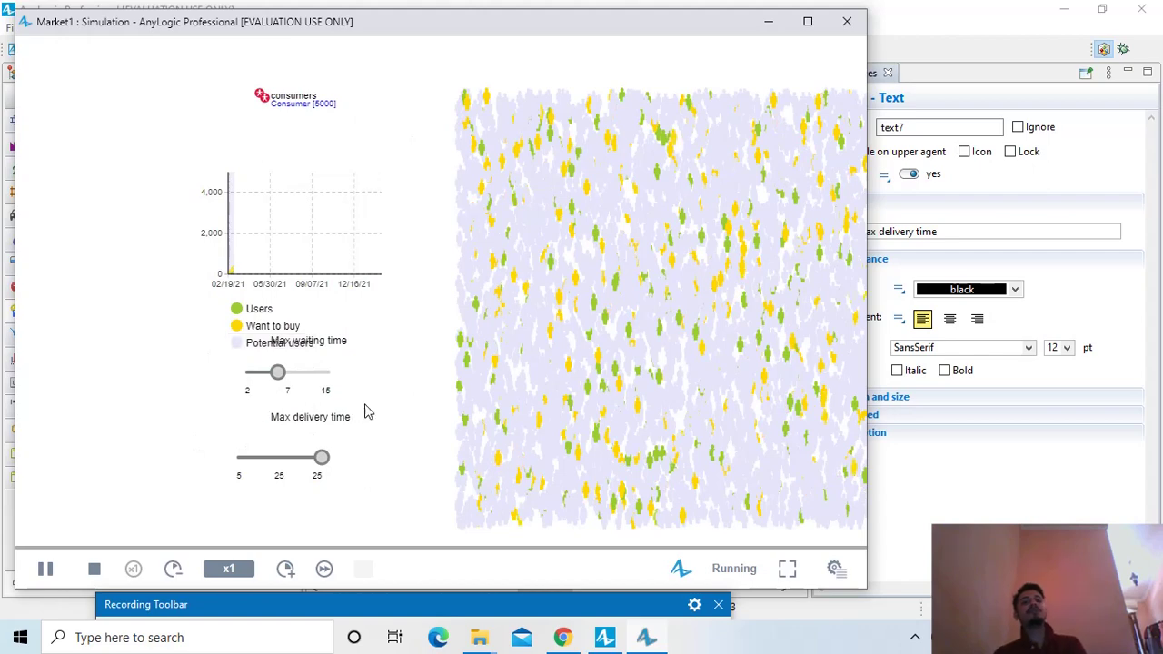
pyautogui.click(278, 371)
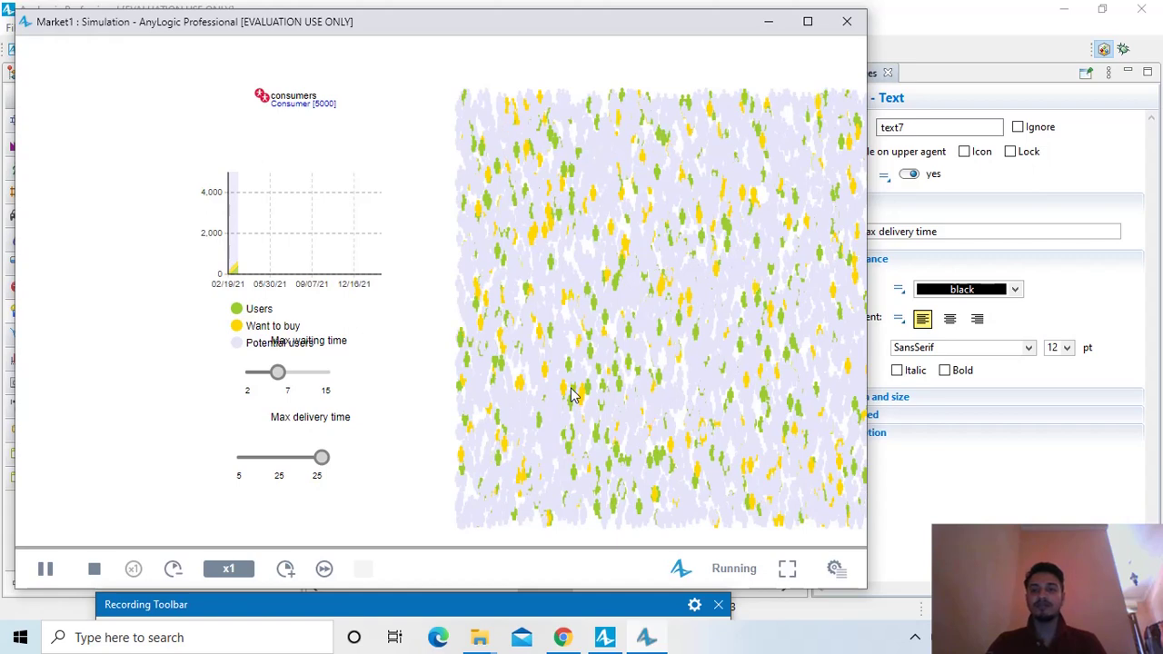
pyautogui.click(537, 606)
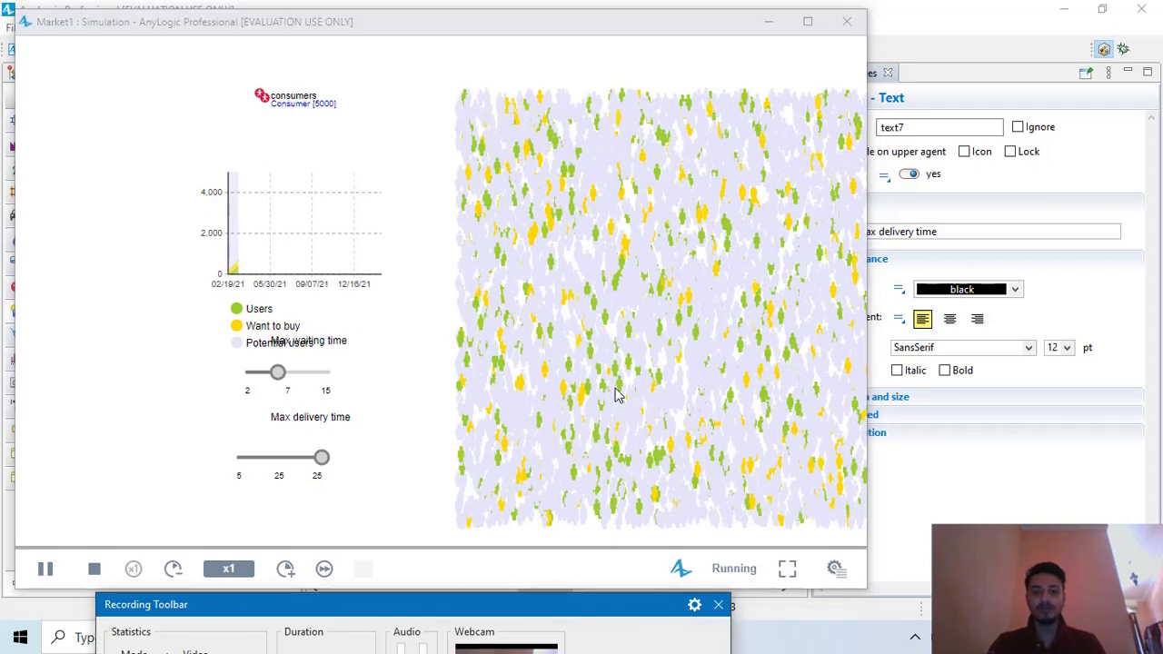
pyautogui.moveTo(563, 597); pyautogui.dragTo(618, 446)
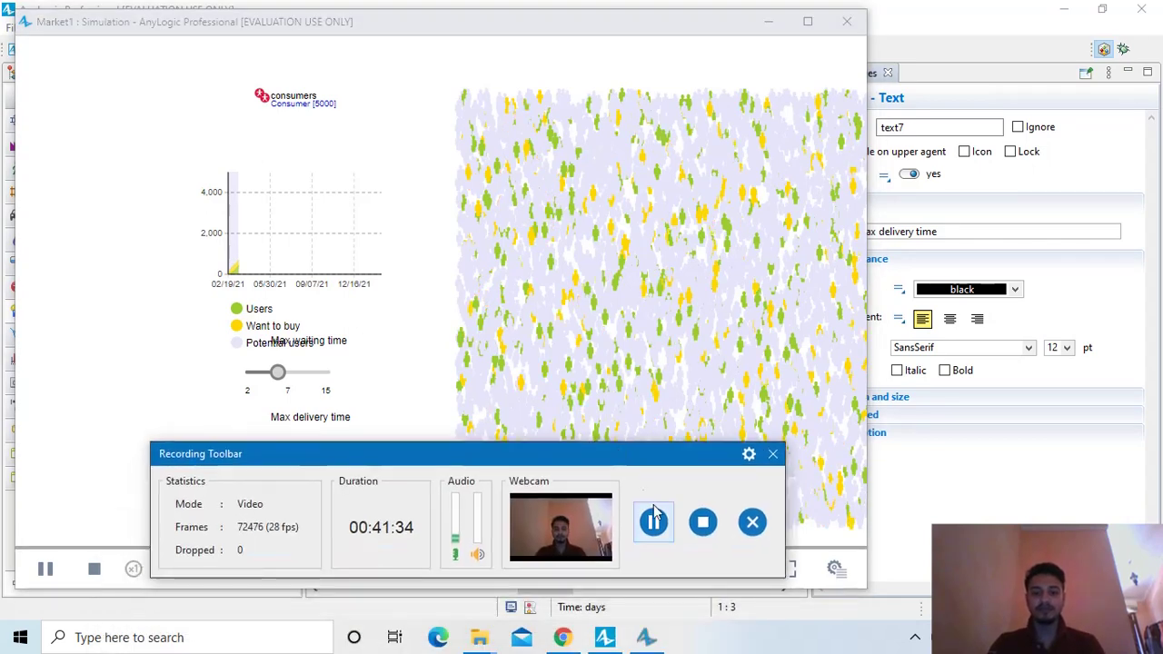